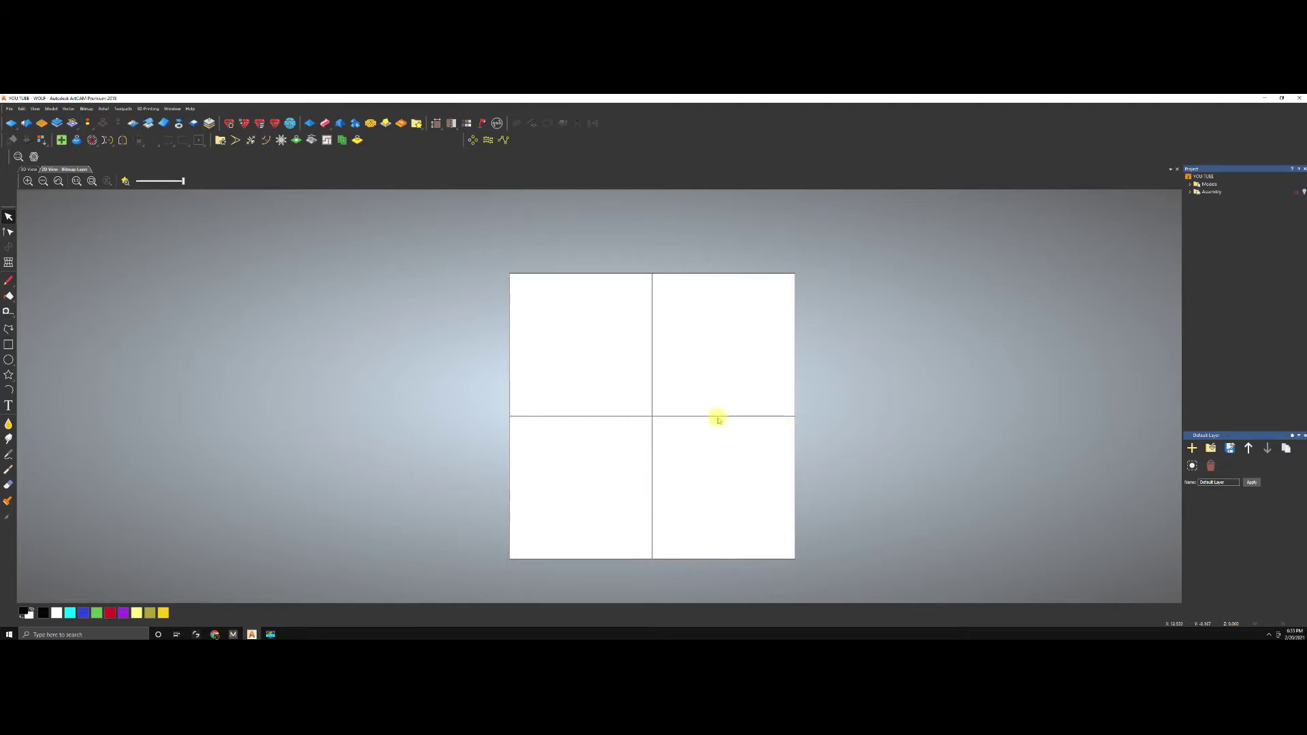
Switch to Chrome and run an image search for "VECTOR FILES".
left_click(214, 634)
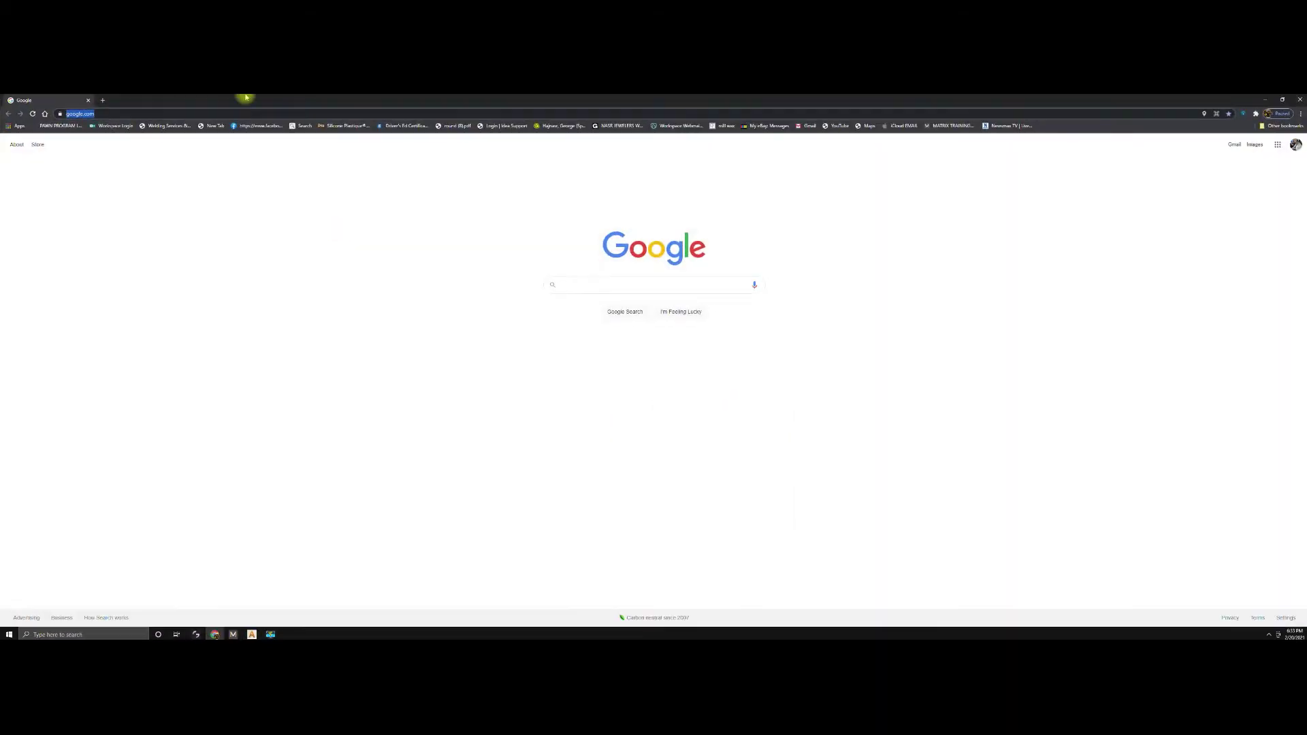
left_click(195, 115)
type("VECTOR ")
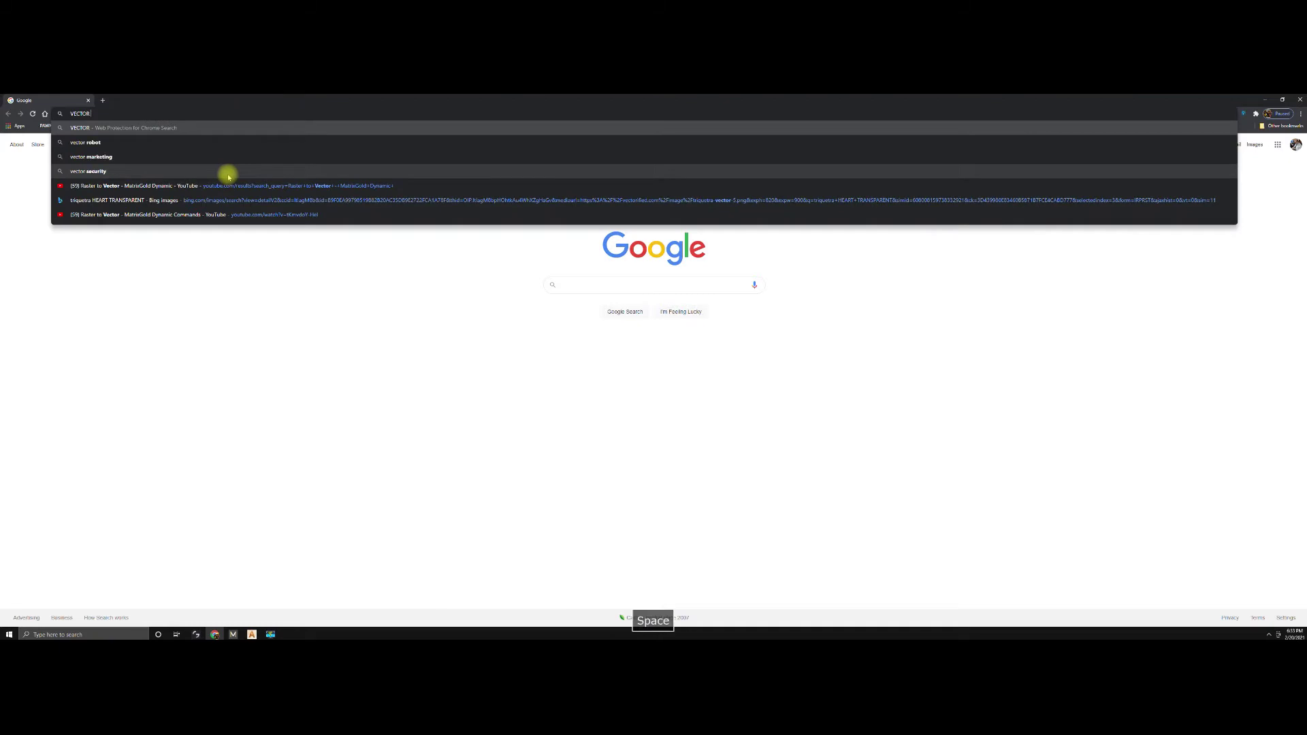
type("FILES")
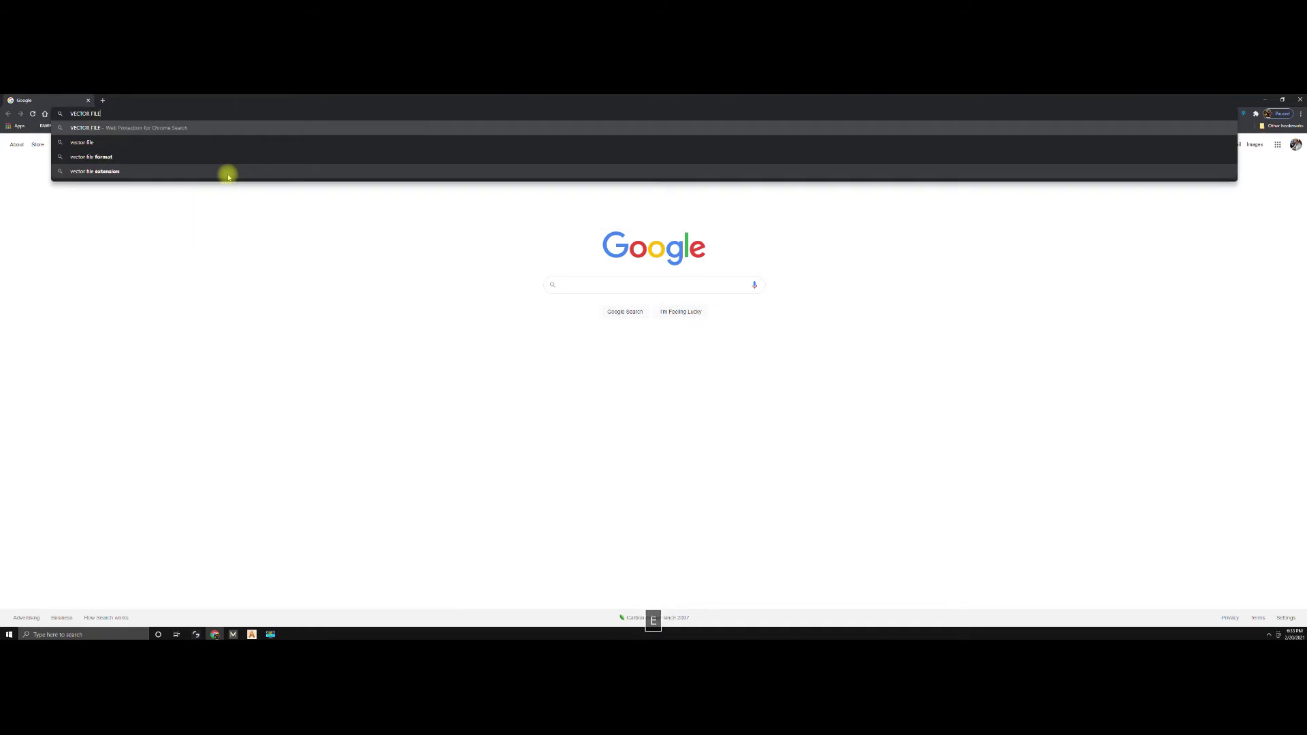
key("Return")
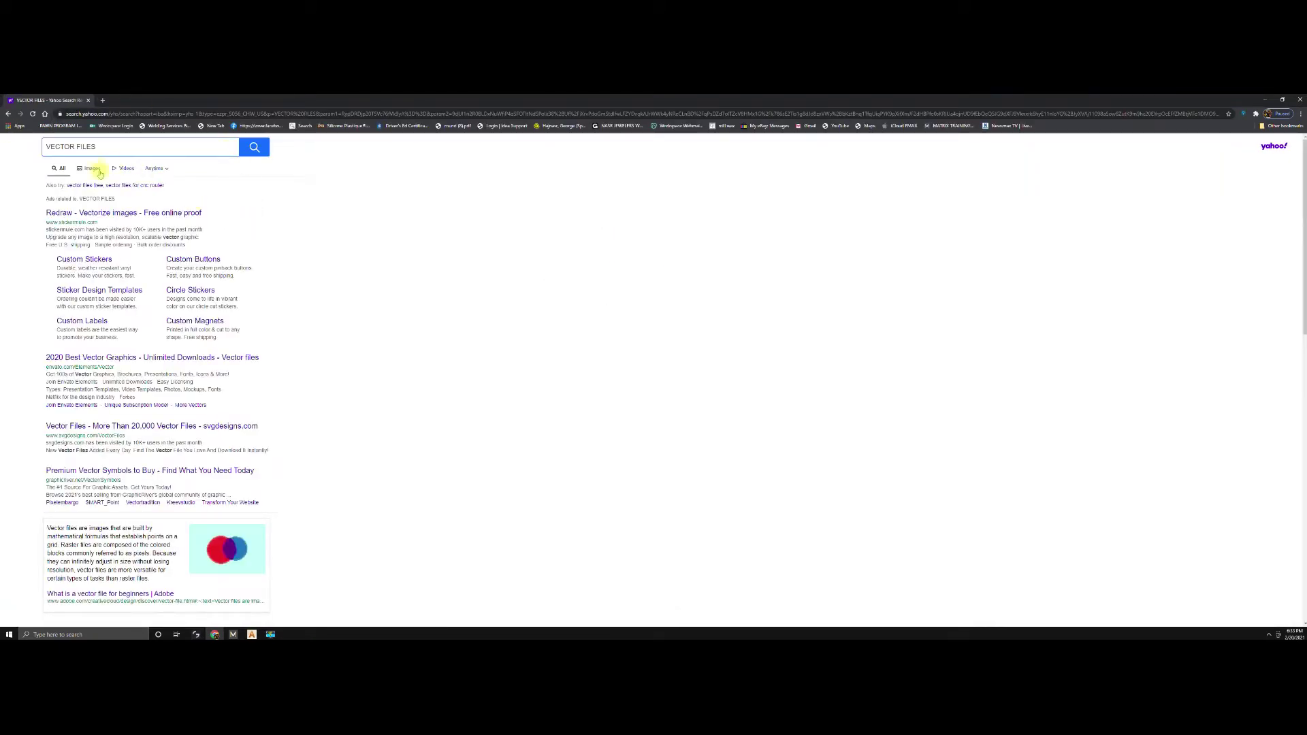
left_click(92, 170)
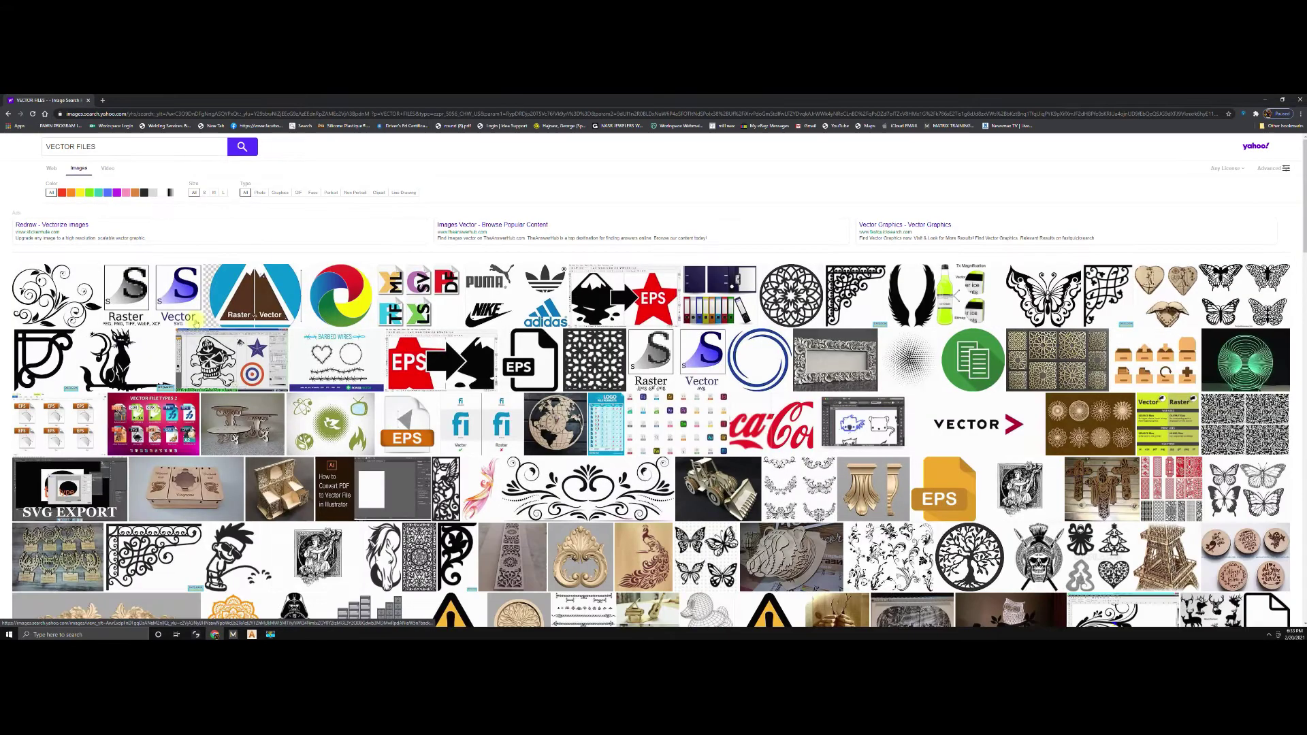
Browse the vector image results, preview the ornamental corner vector, and close the browser to return to ArtCAM.
scroll(54, 354, "down", 1)
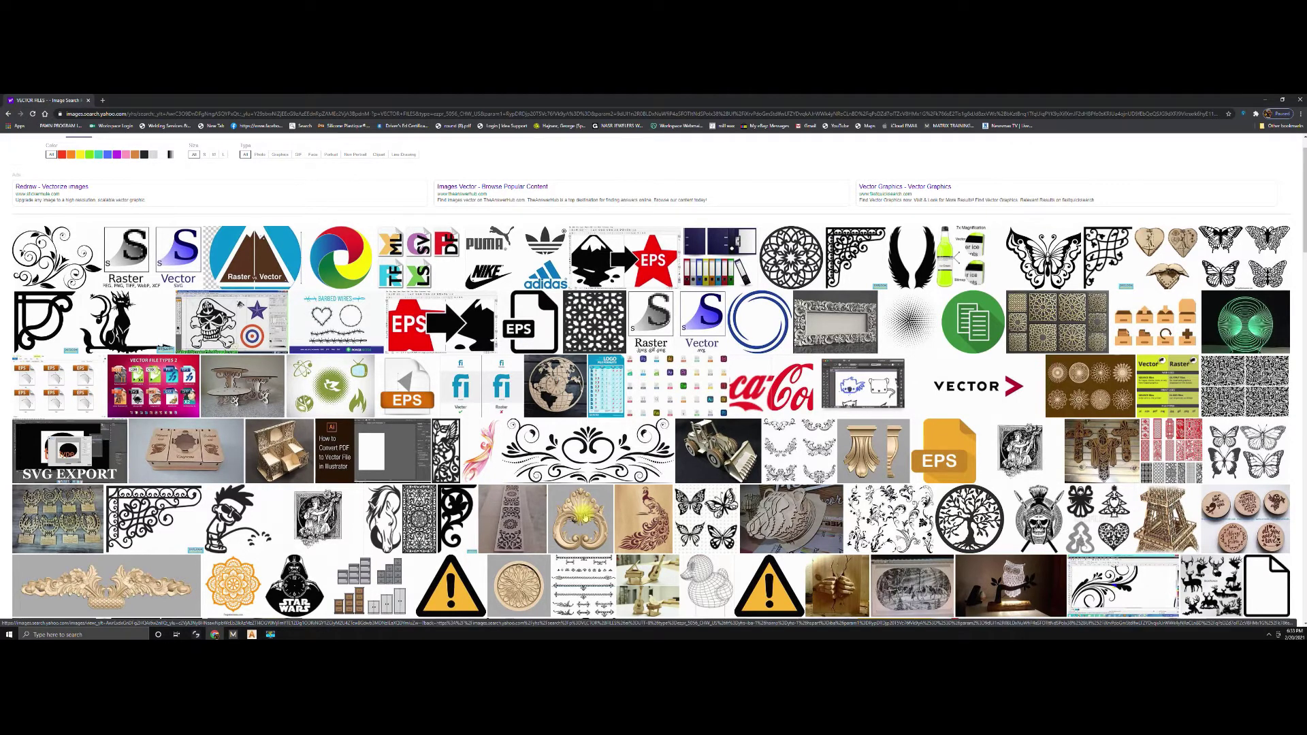
scroll(584, 514, "down", 1)
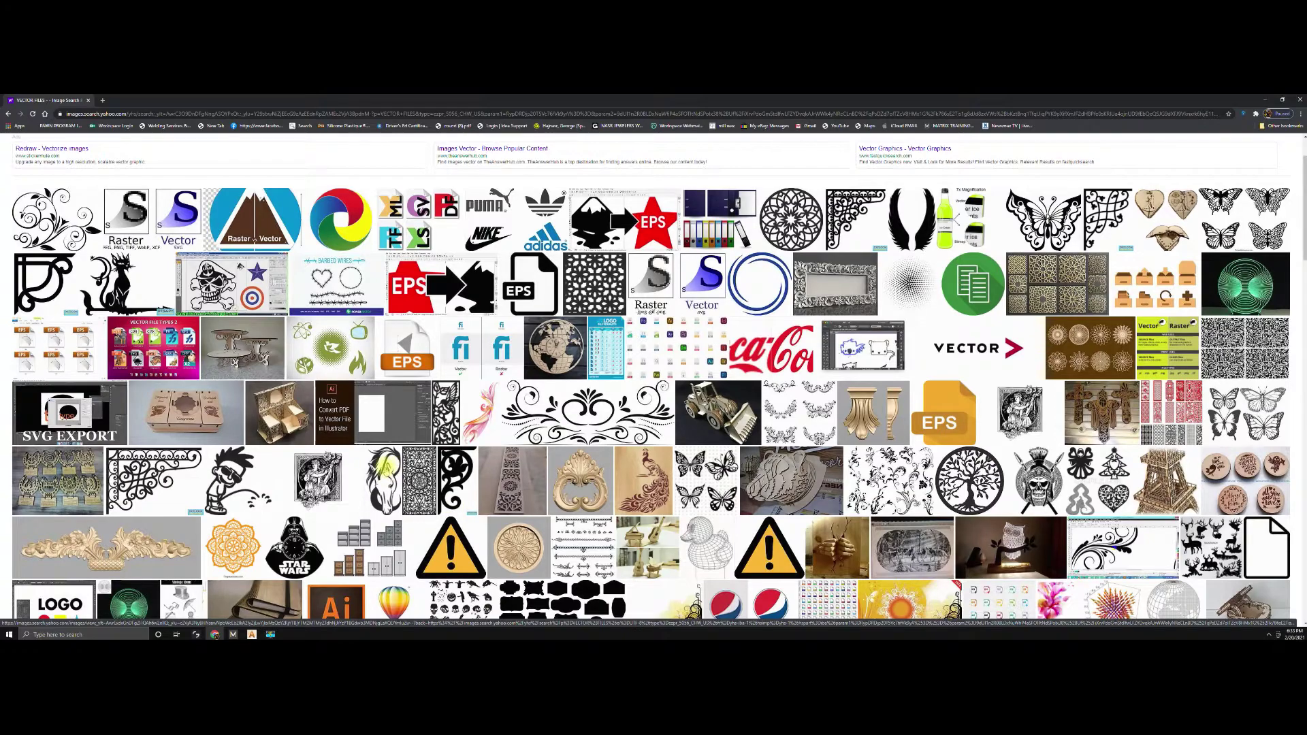
left_click(174, 469)
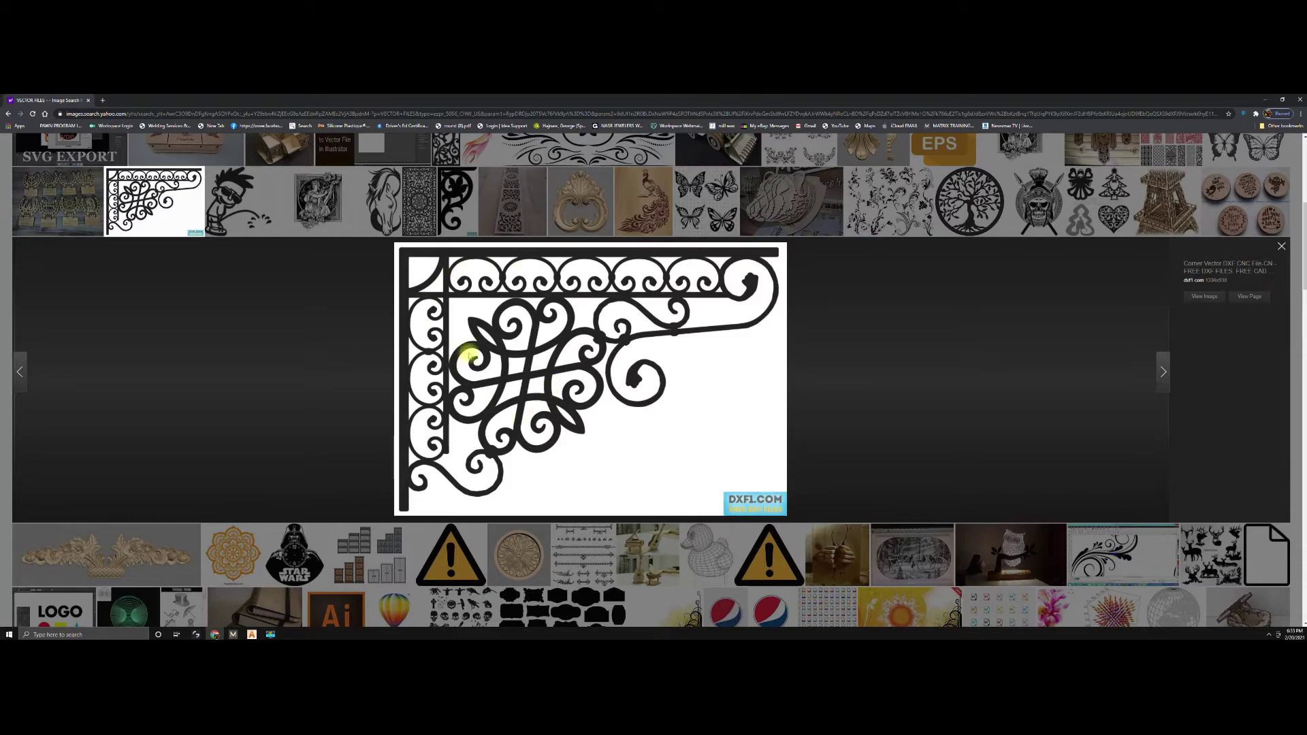
left_click(1281, 246)
scroll(777, 435, "down", 2)
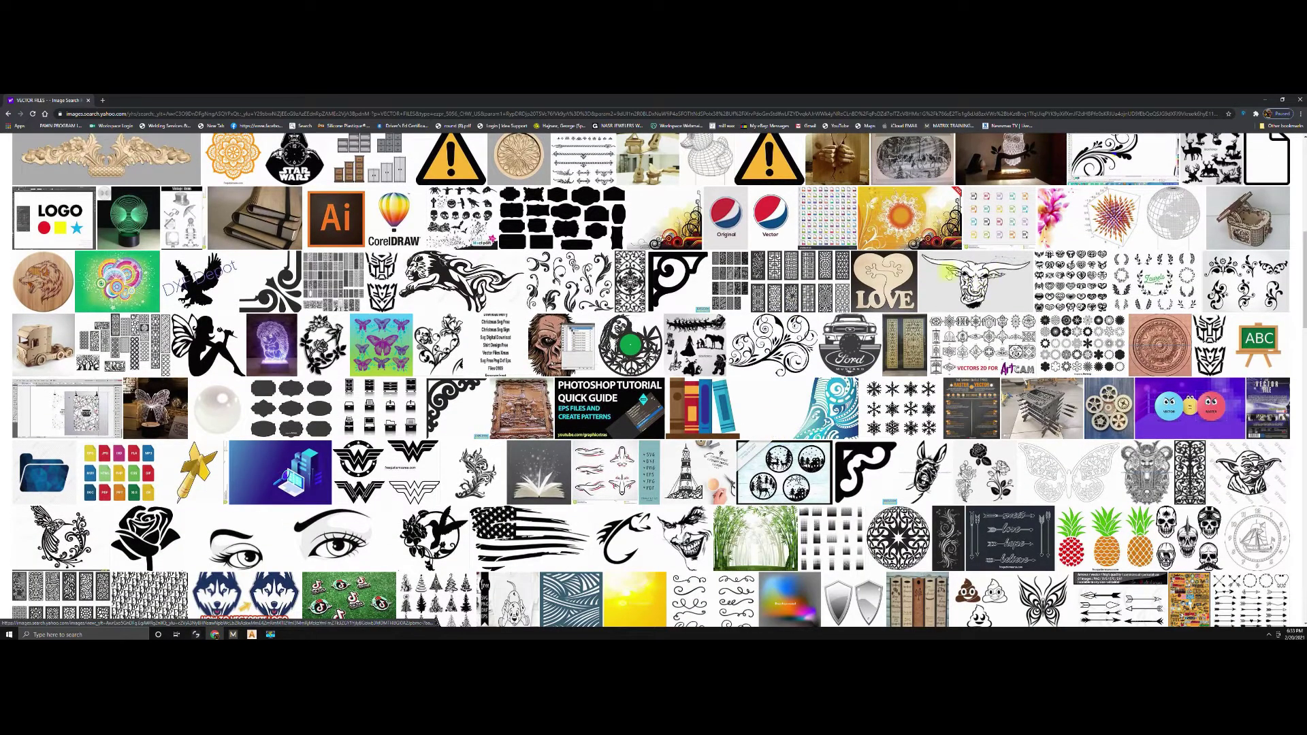
scroll(999, 291, "down", 1)
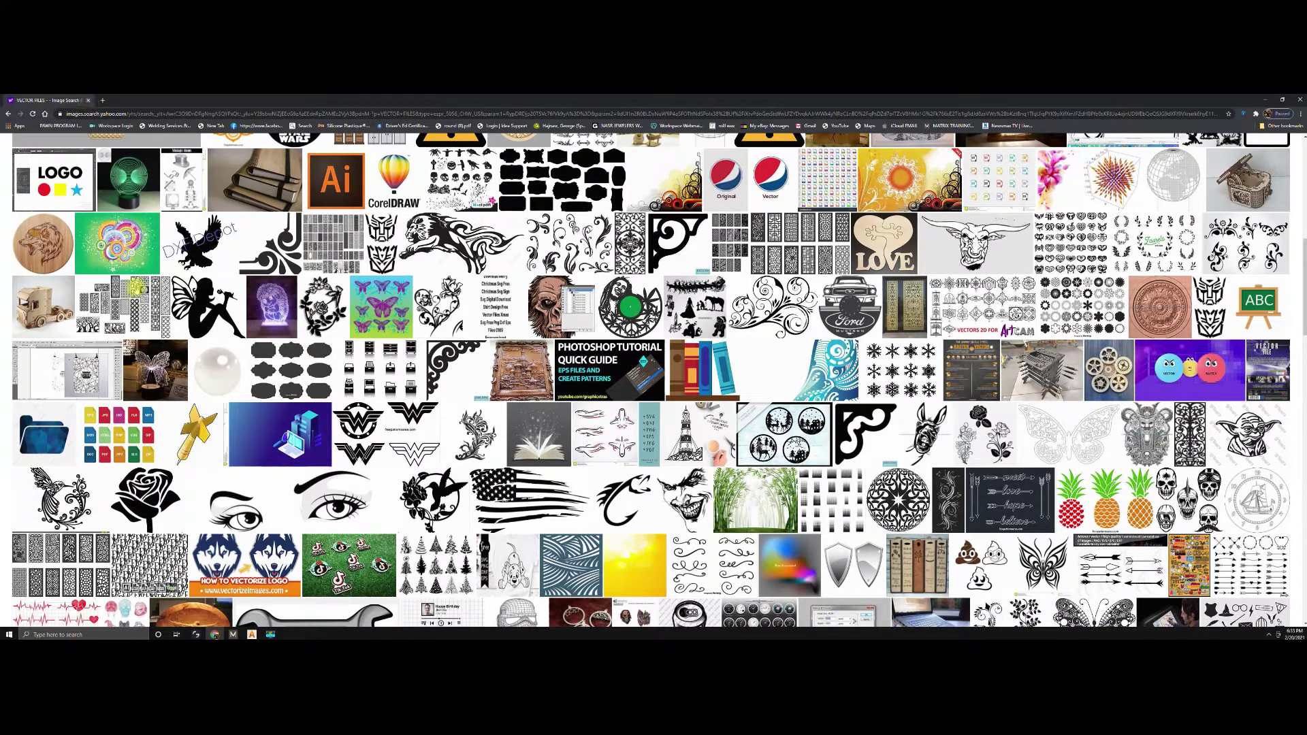
left_click(88, 100)
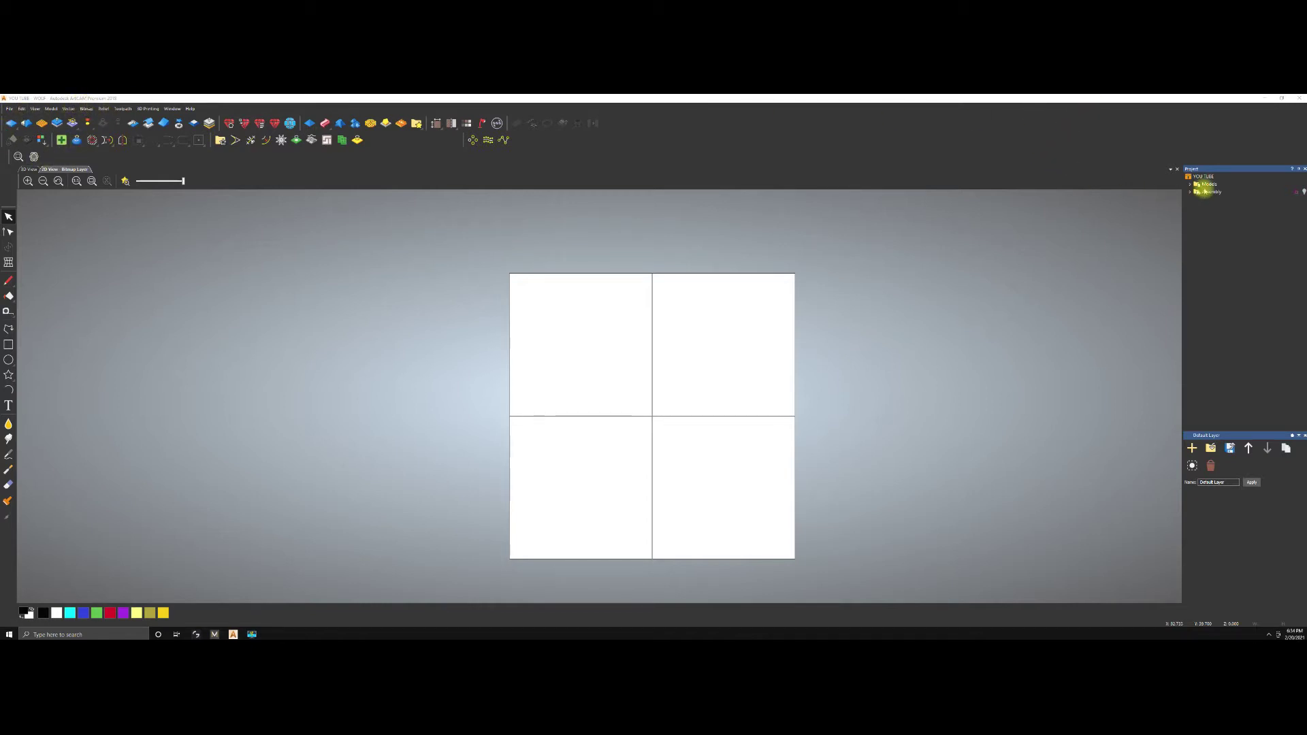
Create a new flat 3-axis model named WOLF, declining to update the project with the pending changes.
double_click(1206, 185)
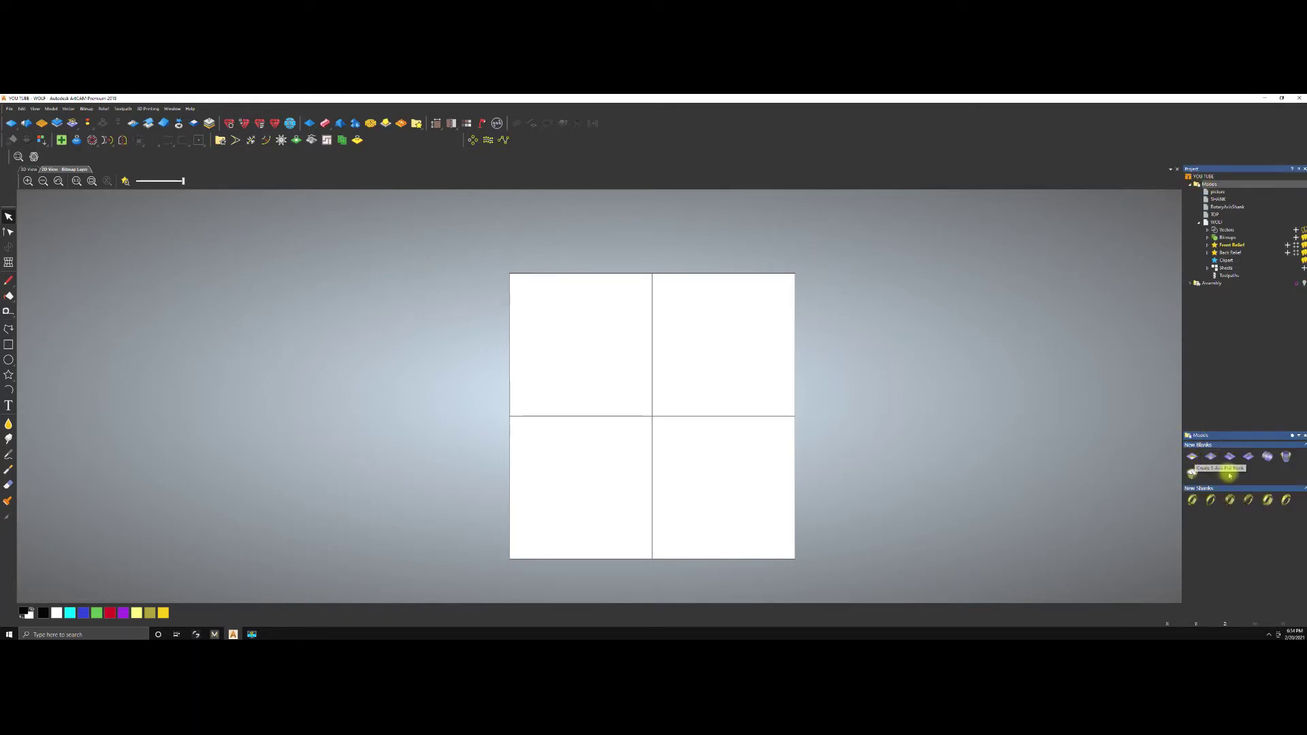
left_click(1192, 459)
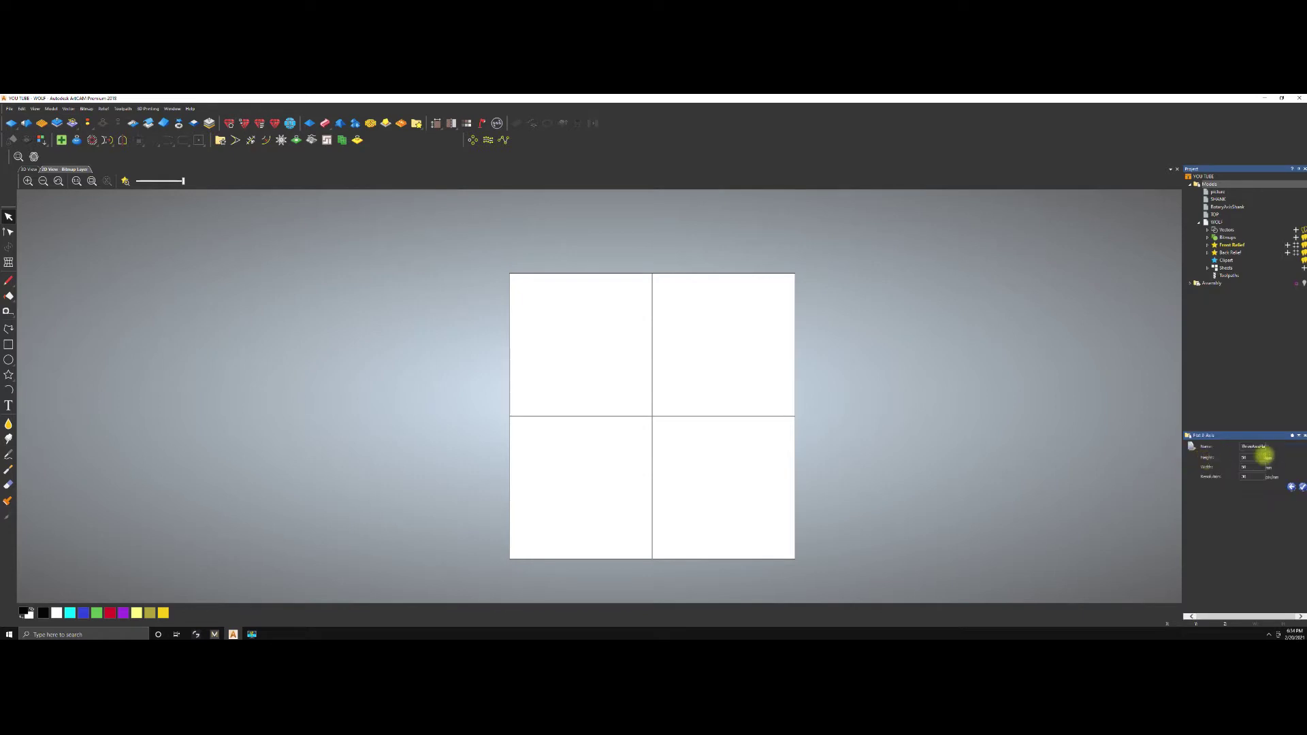
left_click_drag(1240, 446, 1274, 445)
type("TWOLF")
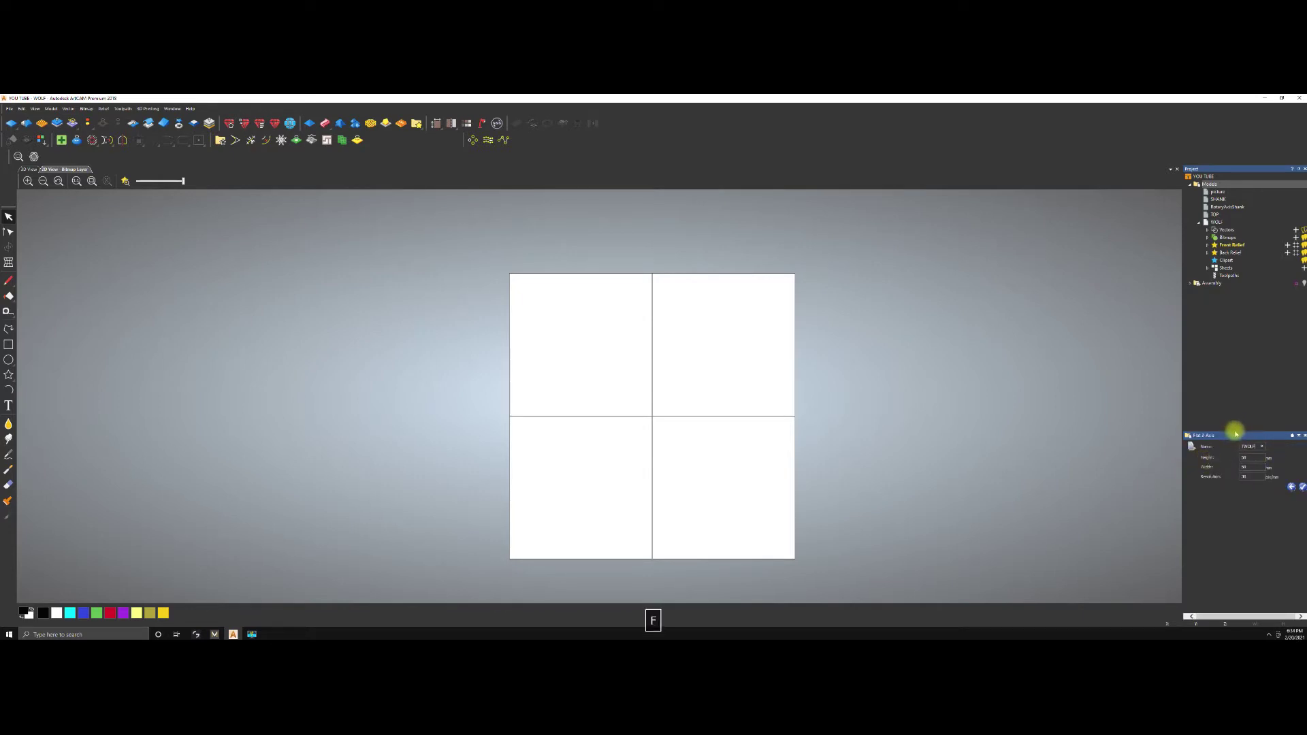
left_click(1250, 466)
double_click(1246, 447)
key("BackSpace")
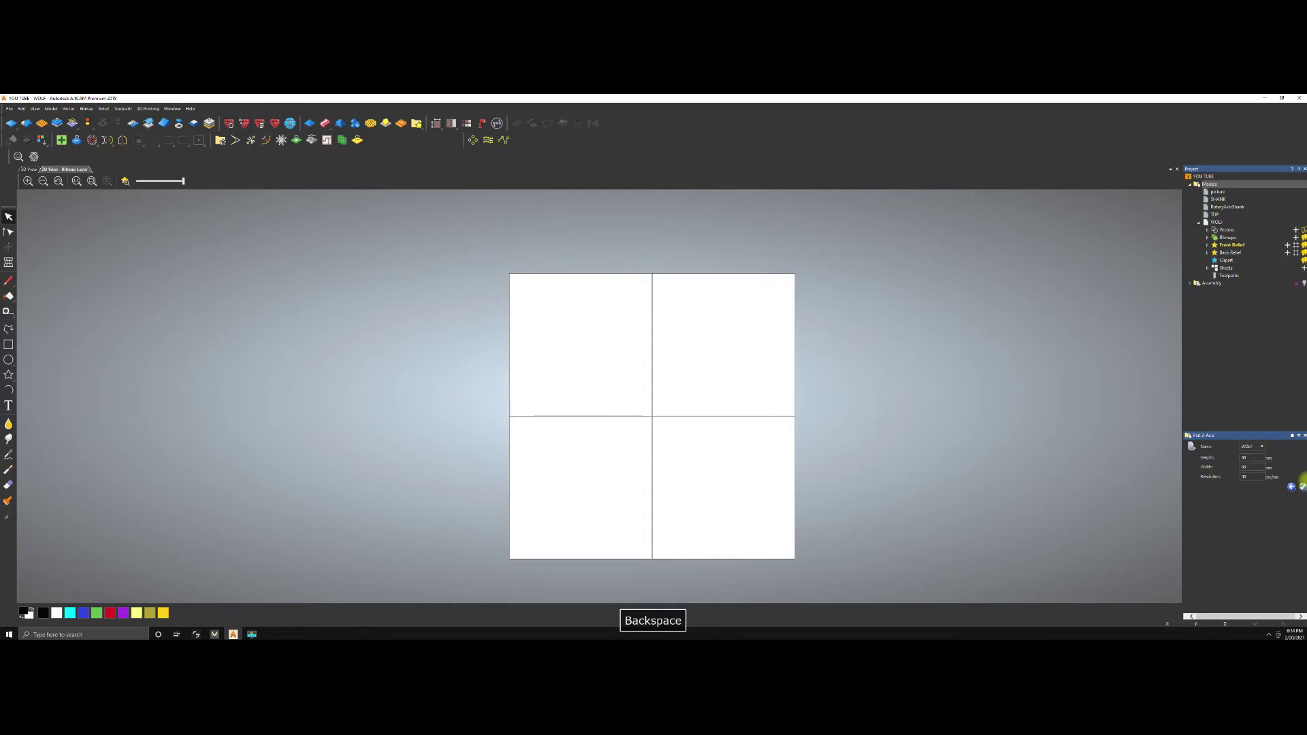
left_click(1301, 486)
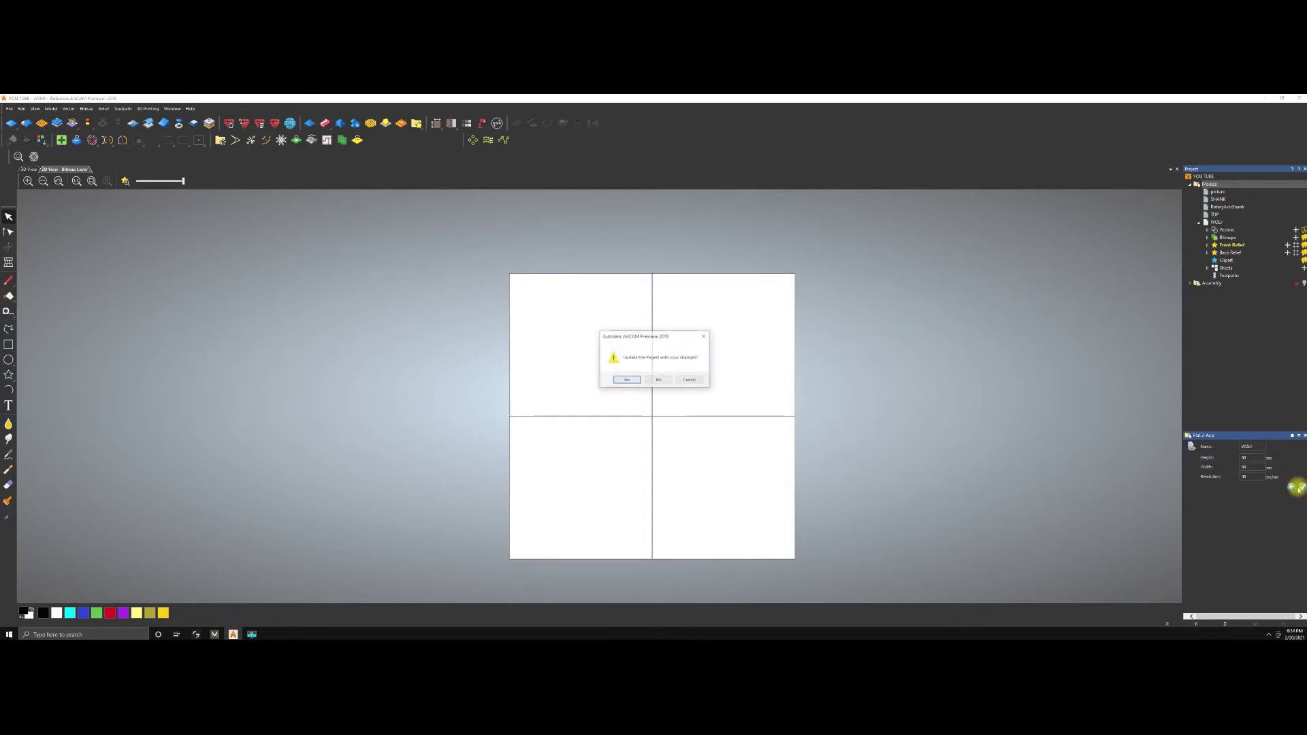
left_click(658, 380)
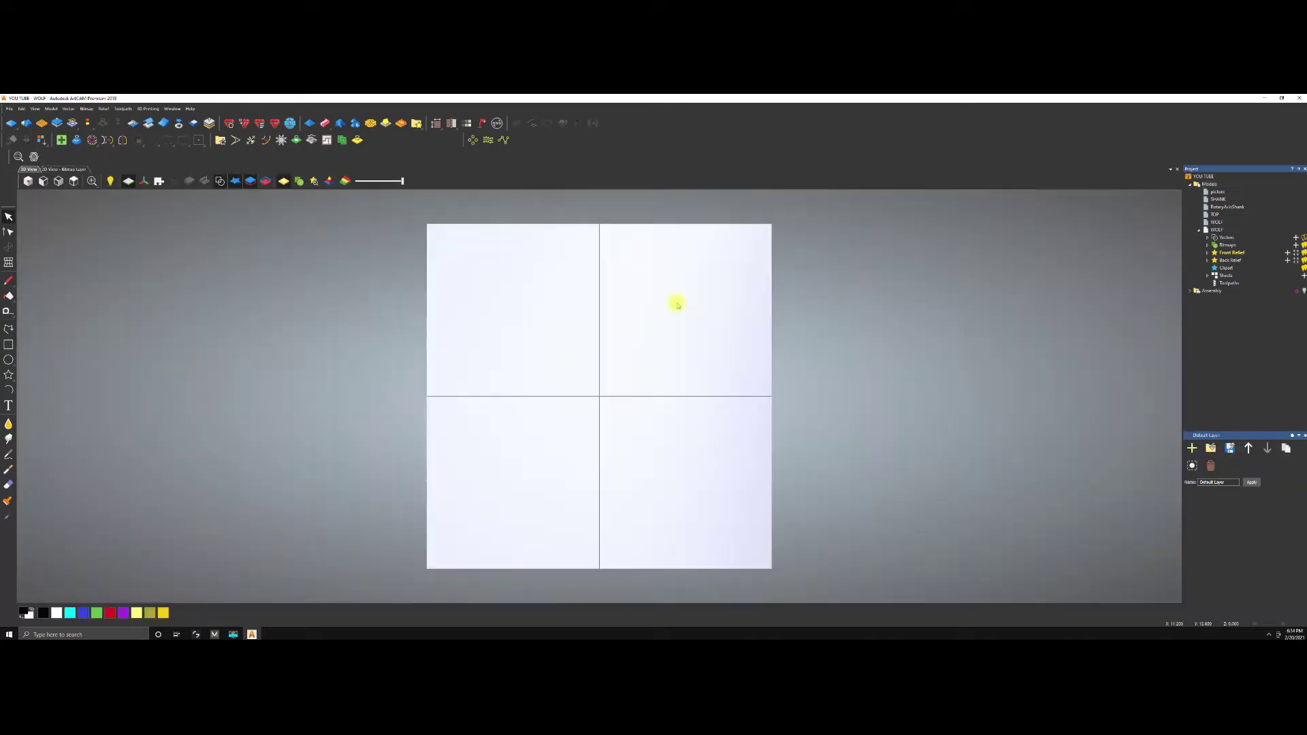
Load the WOLF image from the Desktop as a bitmap layer in the new model's 2D view.
left_click(48, 168)
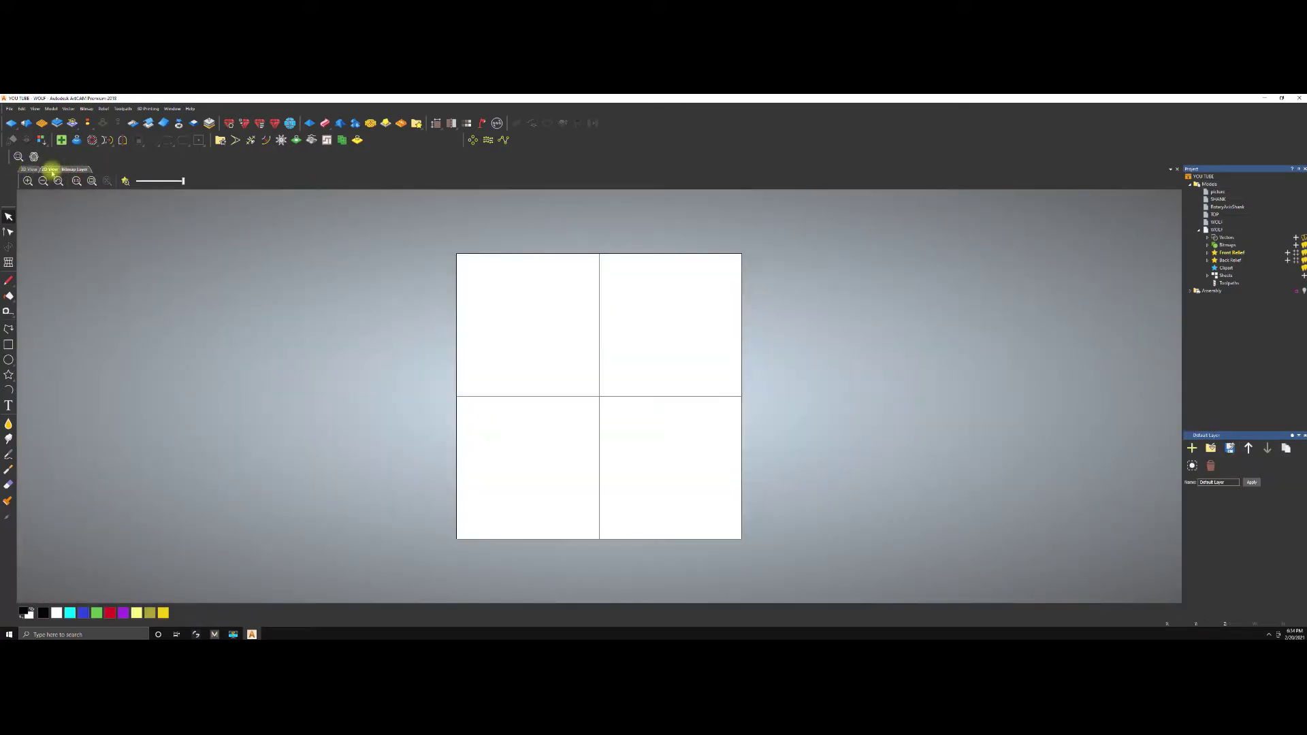
left_click(31, 169)
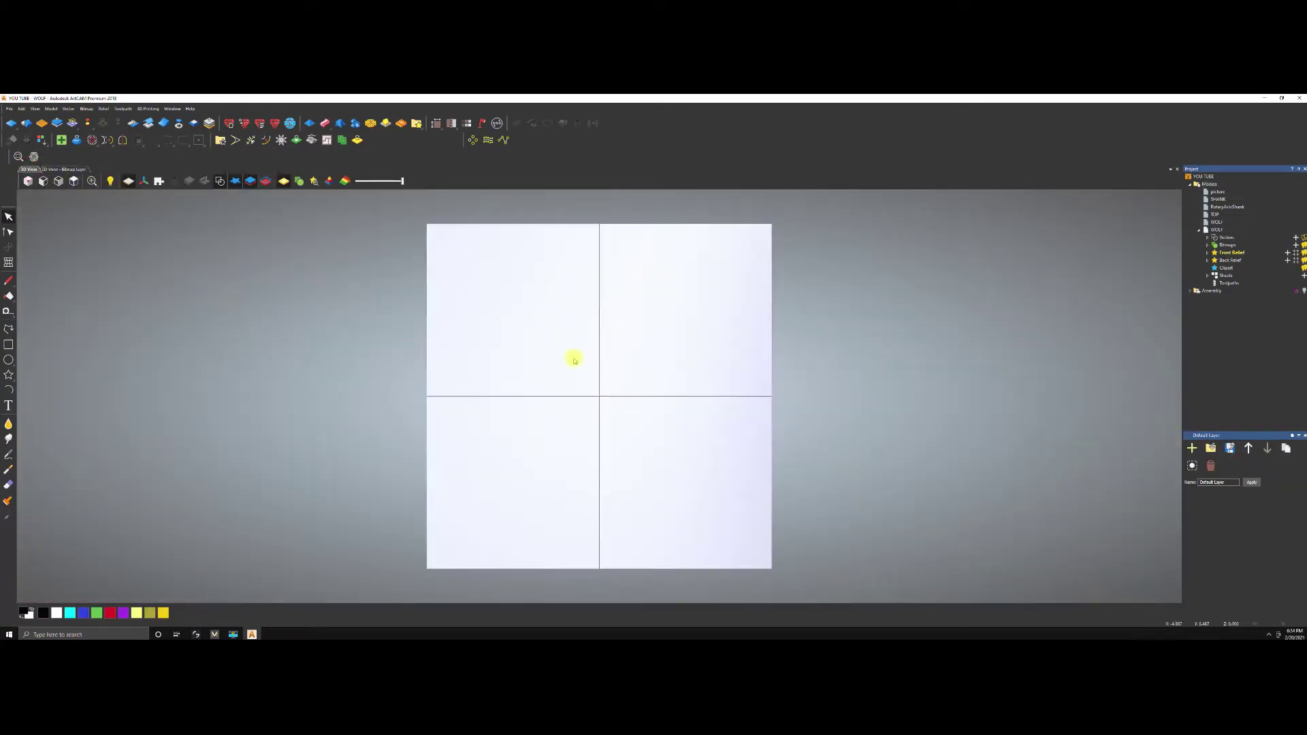
left_click(62, 169)
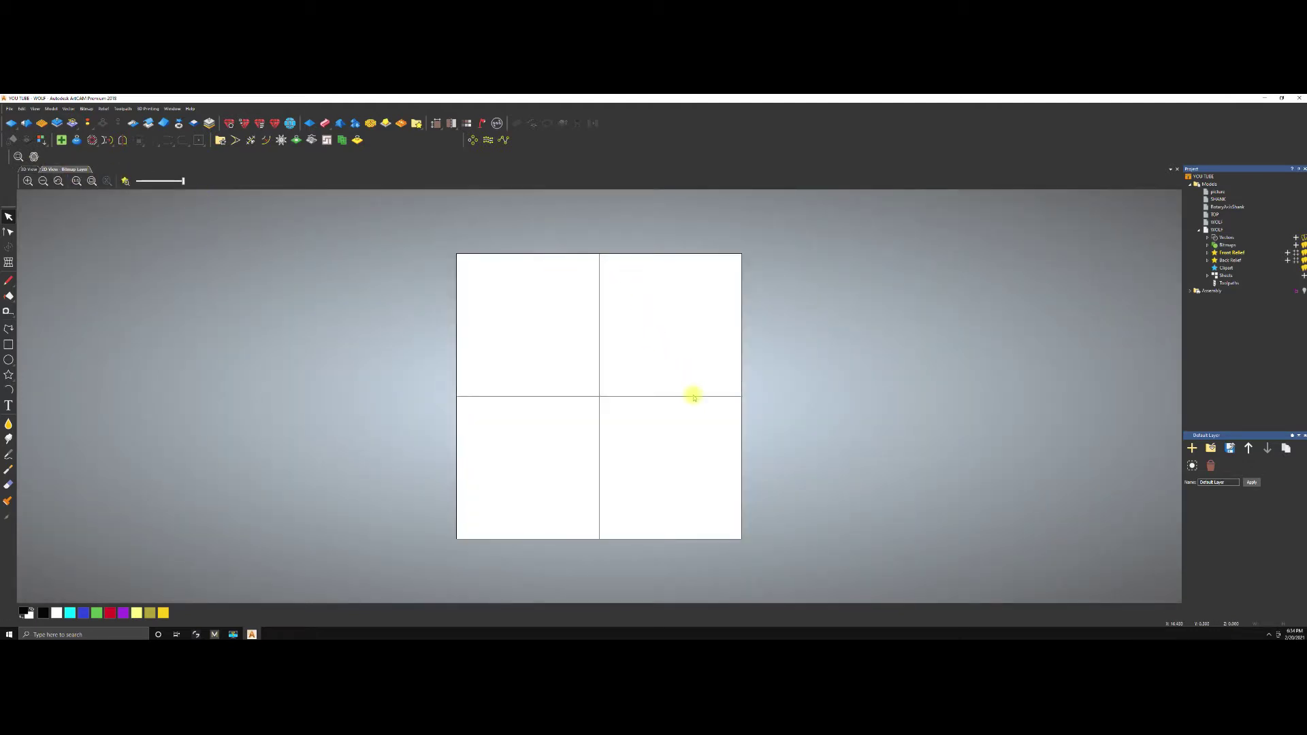
scroll(693, 396, "up", 2)
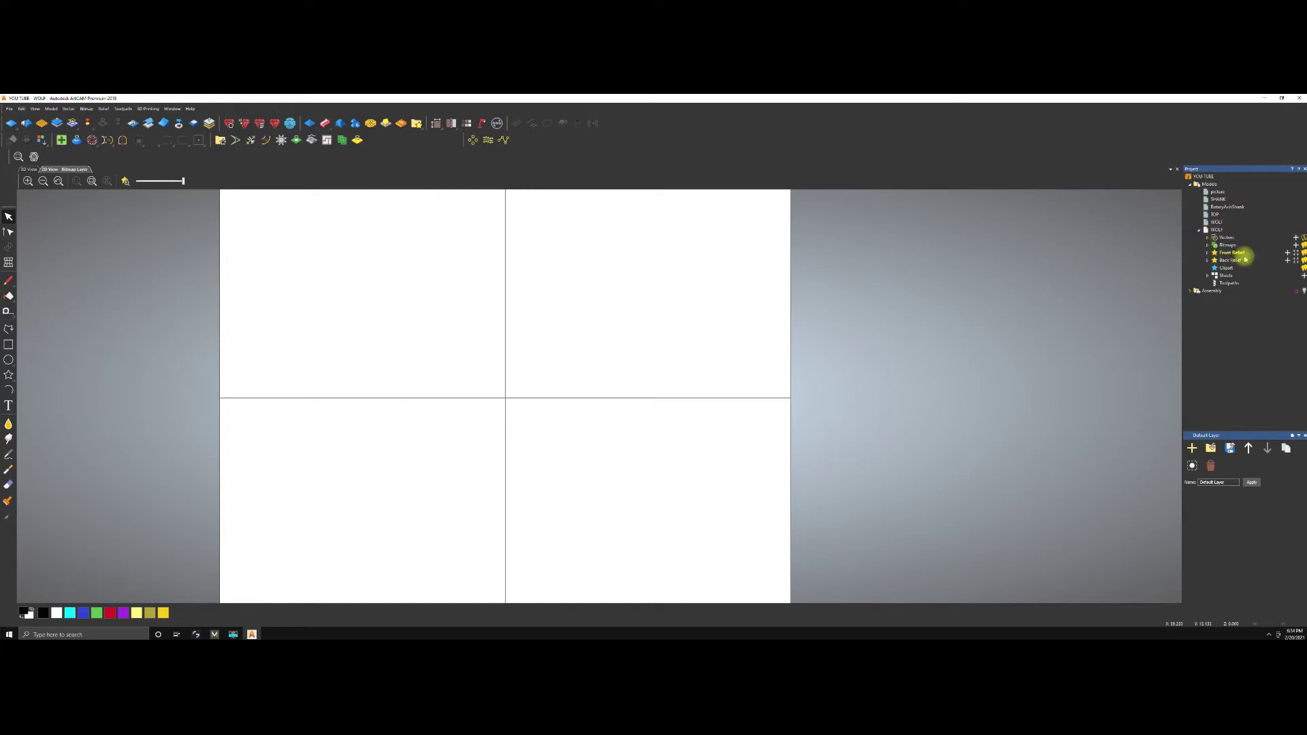
left_click(1227, 246)
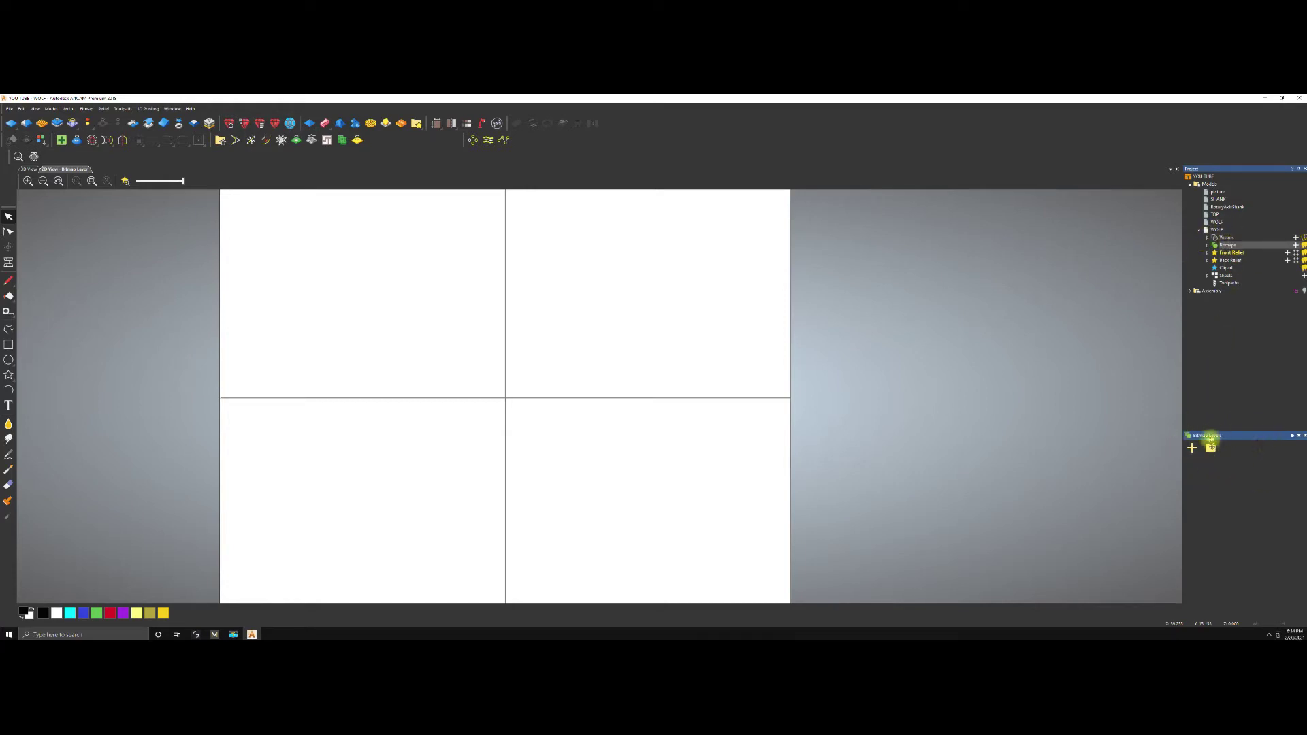
left_click(1211, 448)
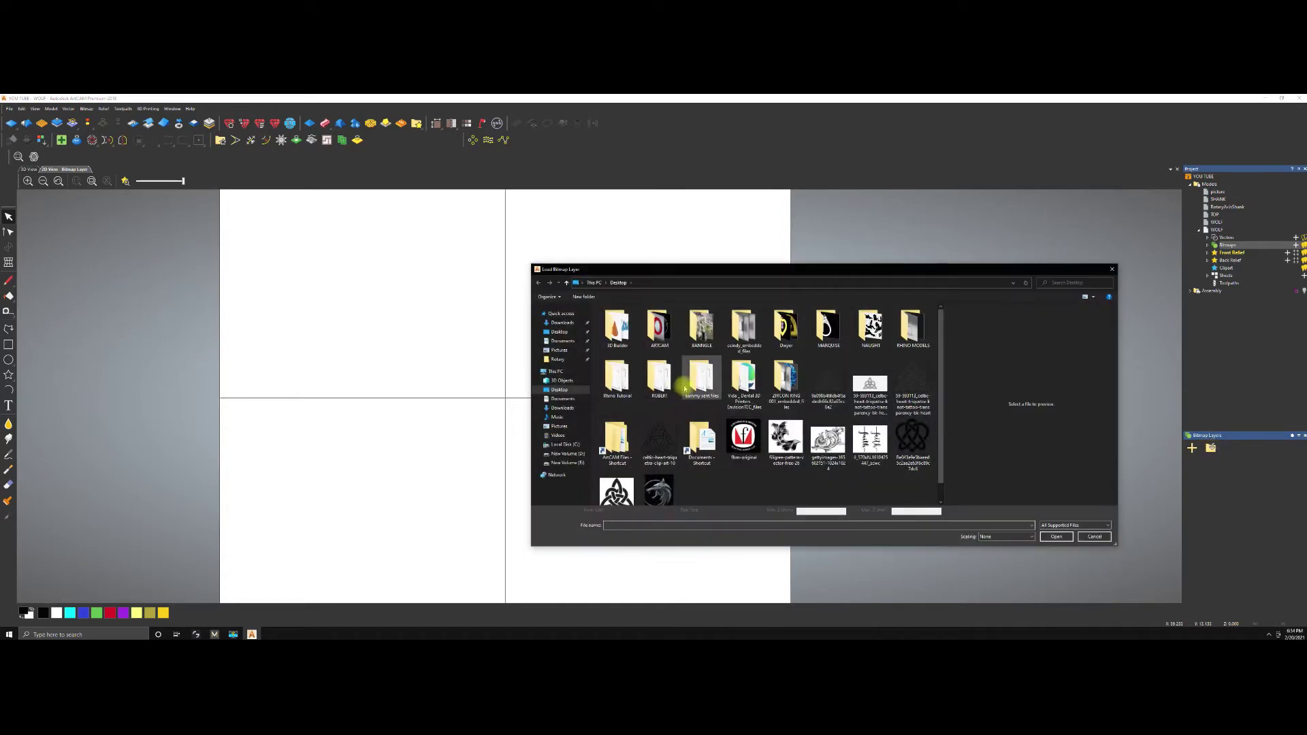
scroll(938, 417, "down", 1)
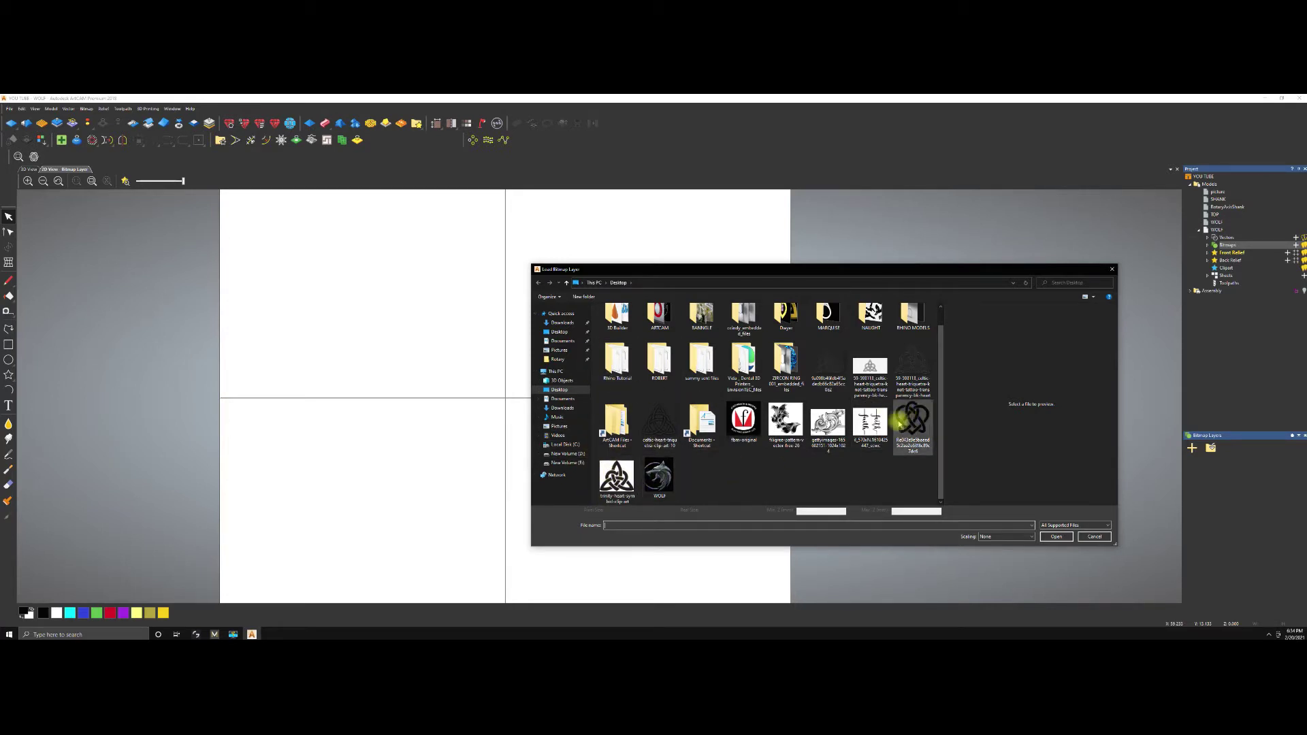
left_click(662, 478)
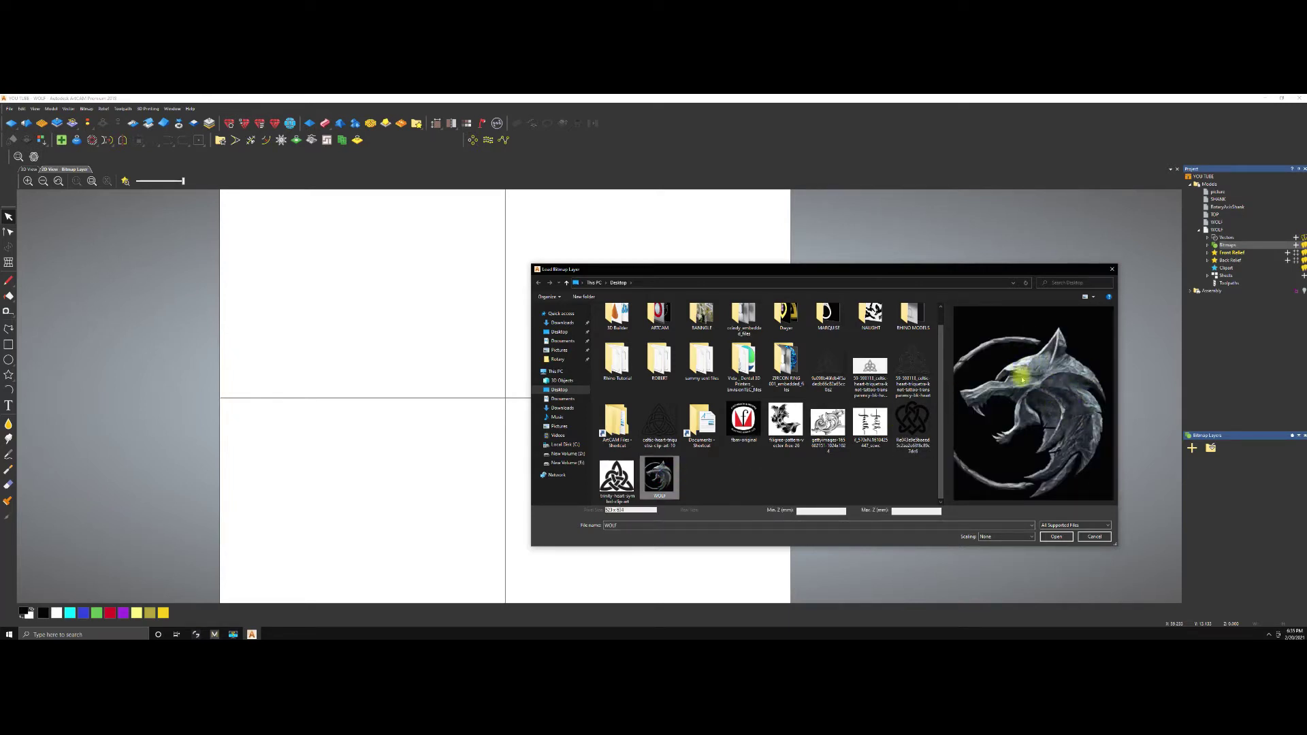
left_click(1061, 536)
Inspect the wolf bitmap closely and fade it slightly for tracing.
scroll(531, 393, "up", 3)
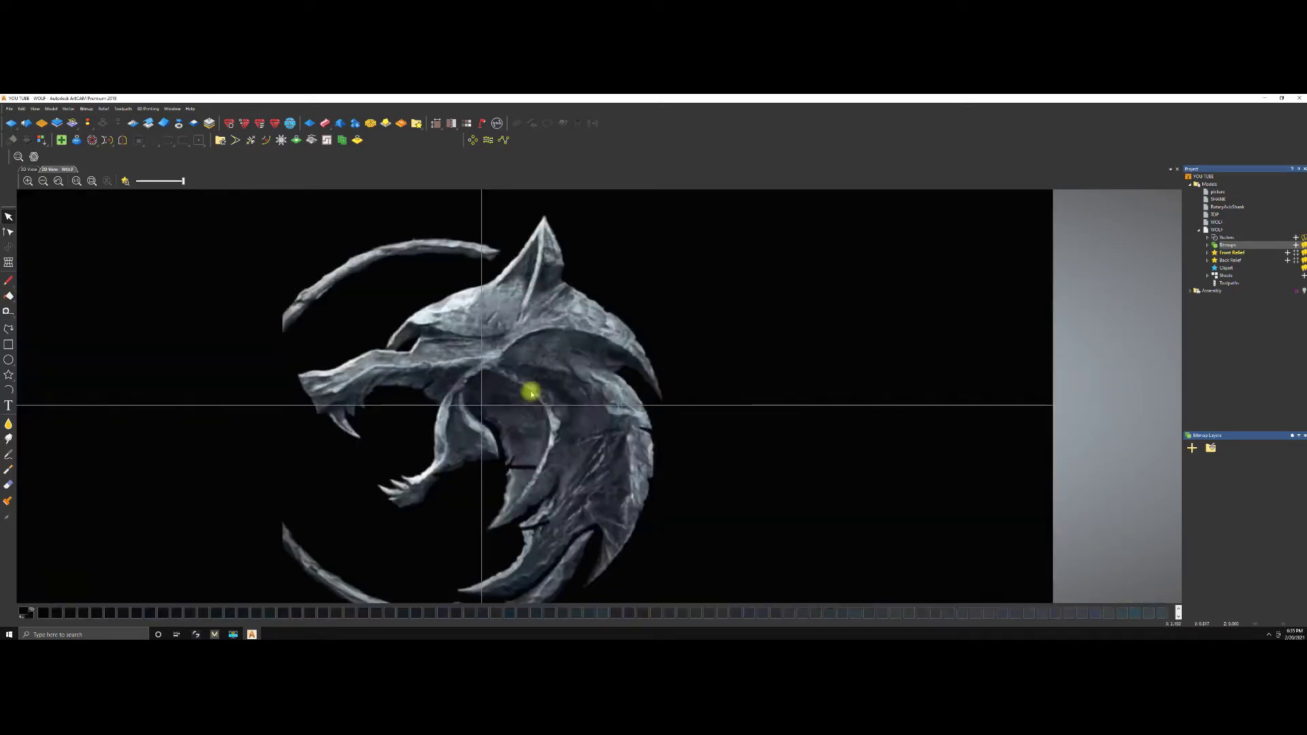
scroll(531, 392, "down", 3)
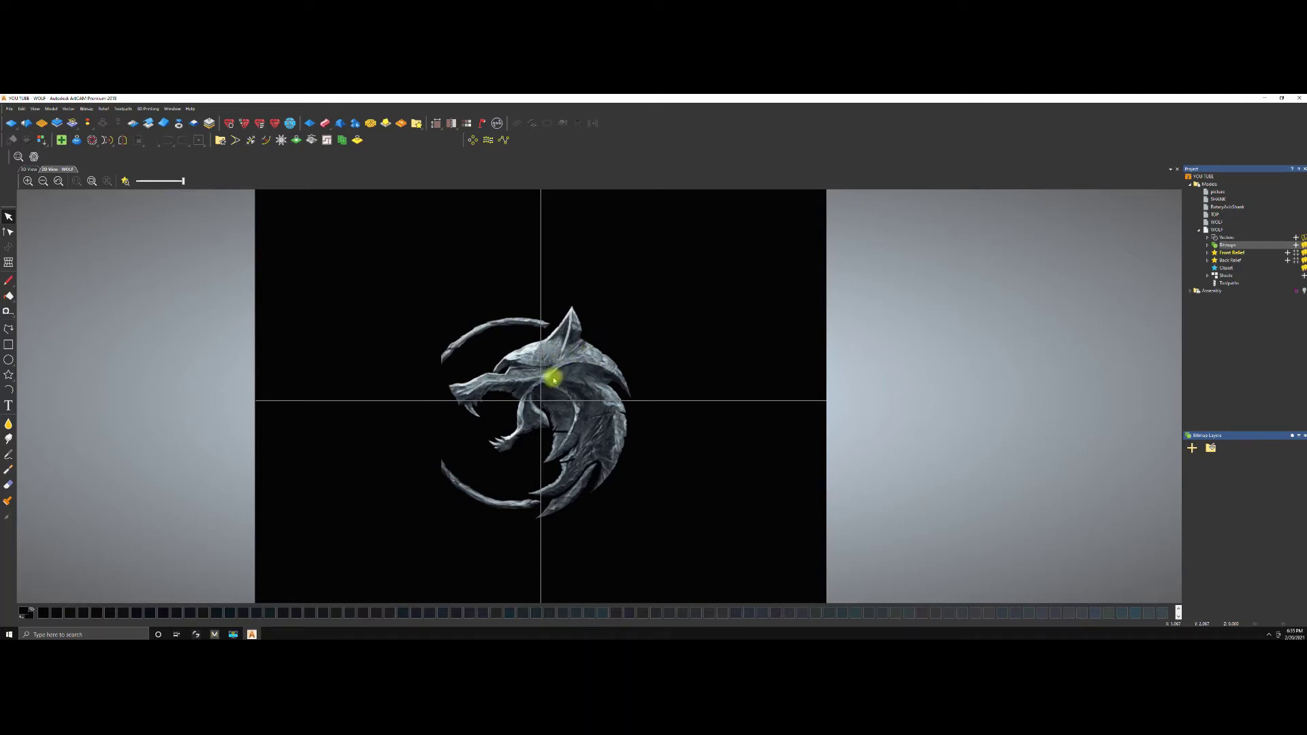
scroll(583, 394, "down", 2)
scroll(582, 395, "up", 2)
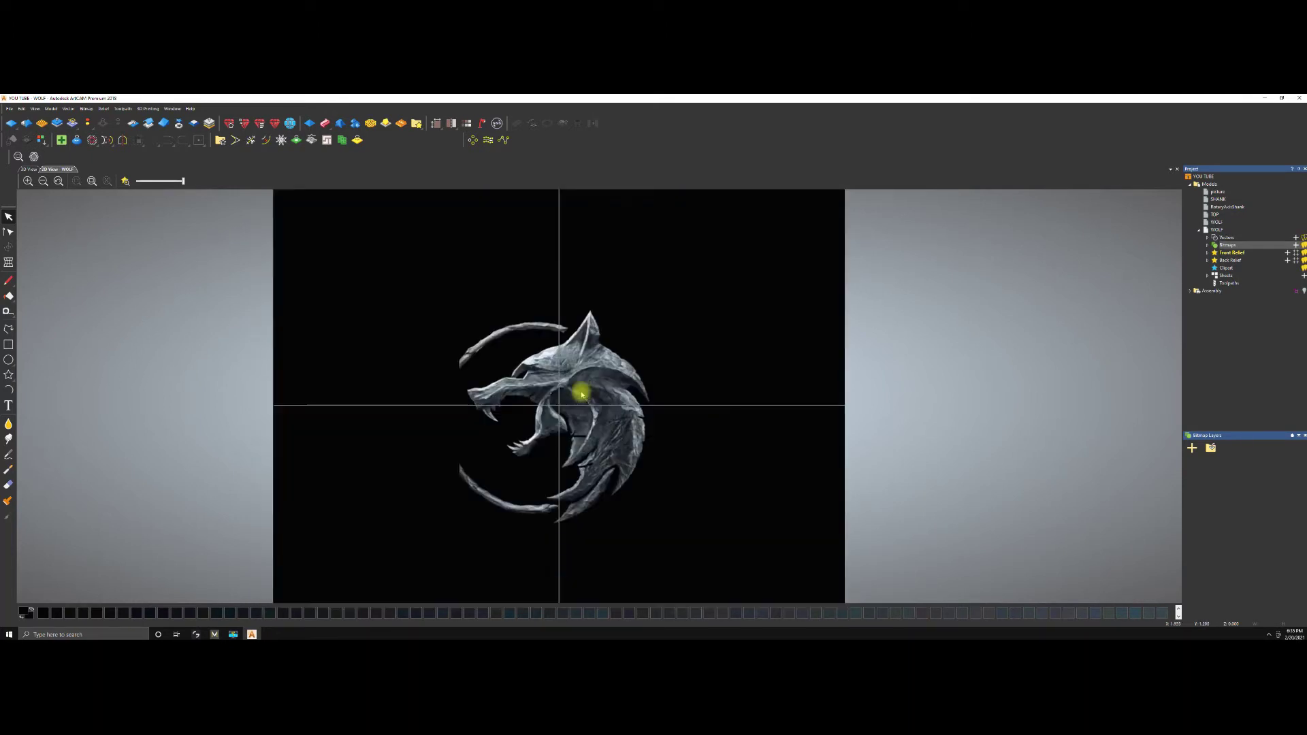
scroll(582, 393, "up", 4)
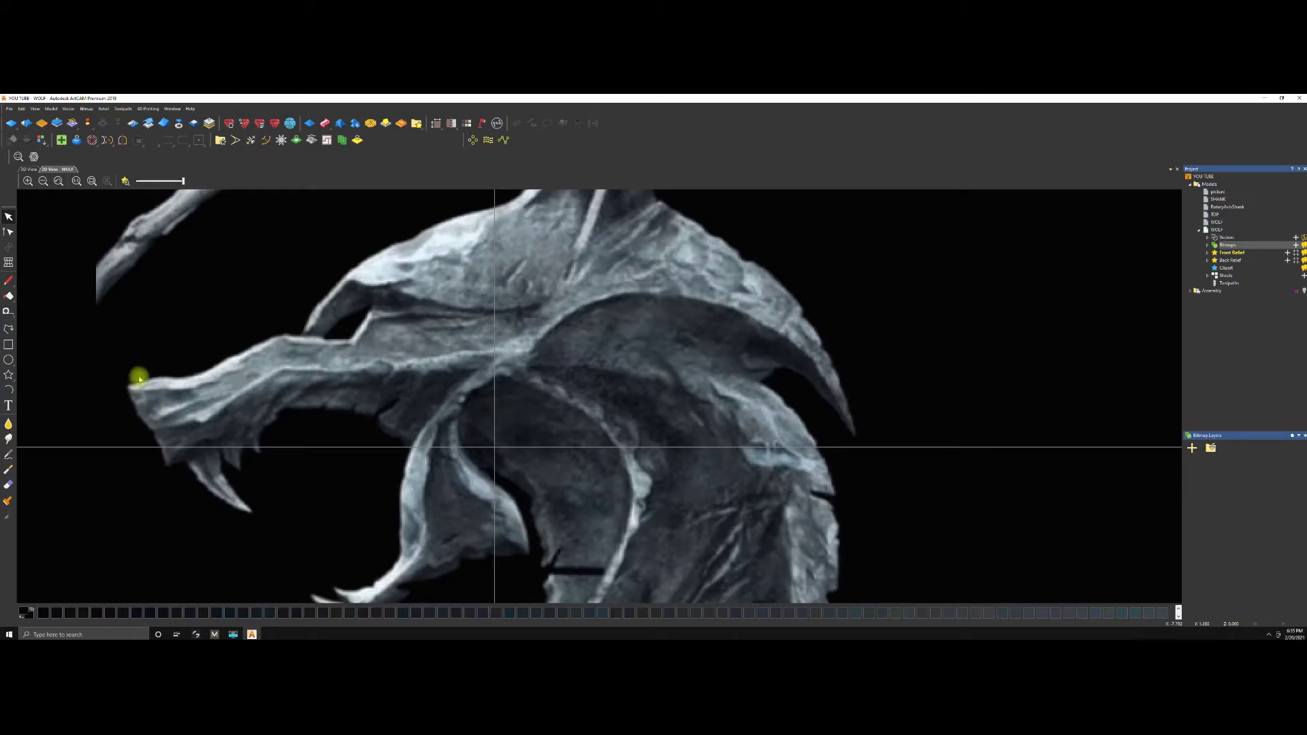
scroll(698, 495, "down", 3)
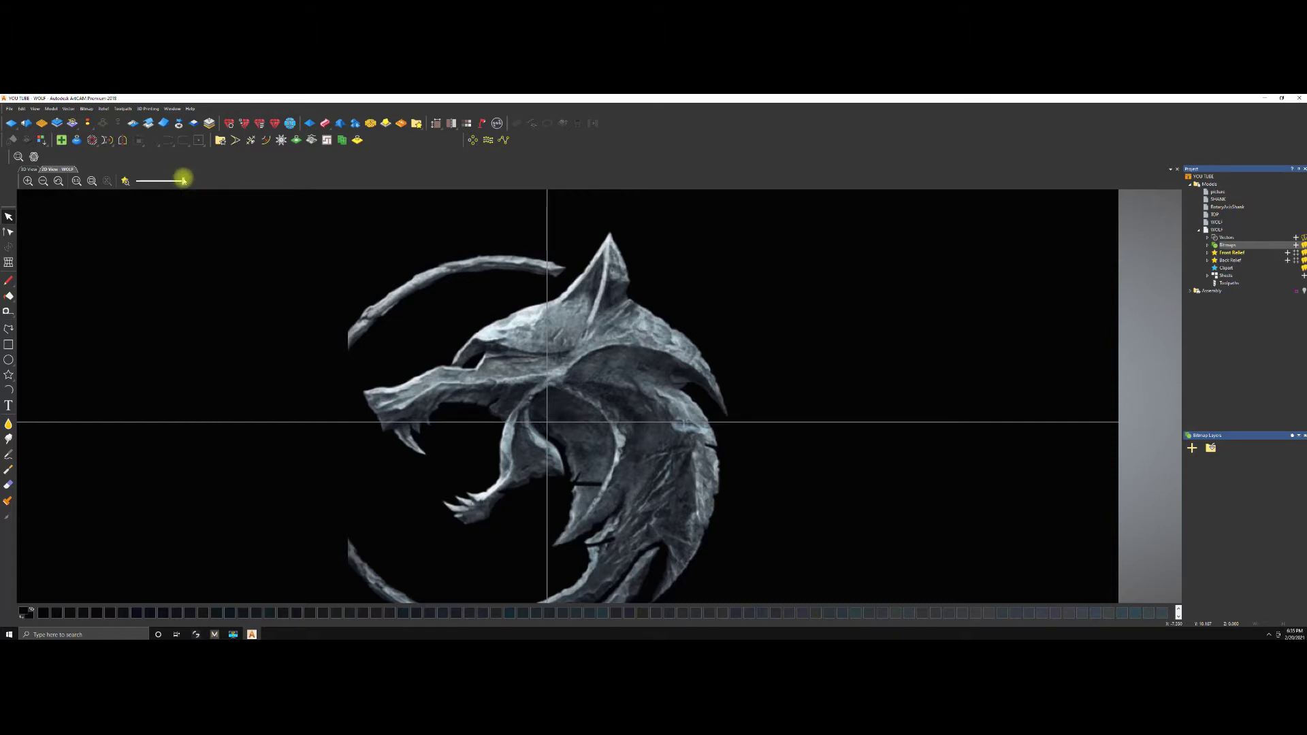
mouse_move(185, 179)
left_mouse_down()
mouse_move(139, 184)
mouse_move(177, 181)
left_mouse_up()
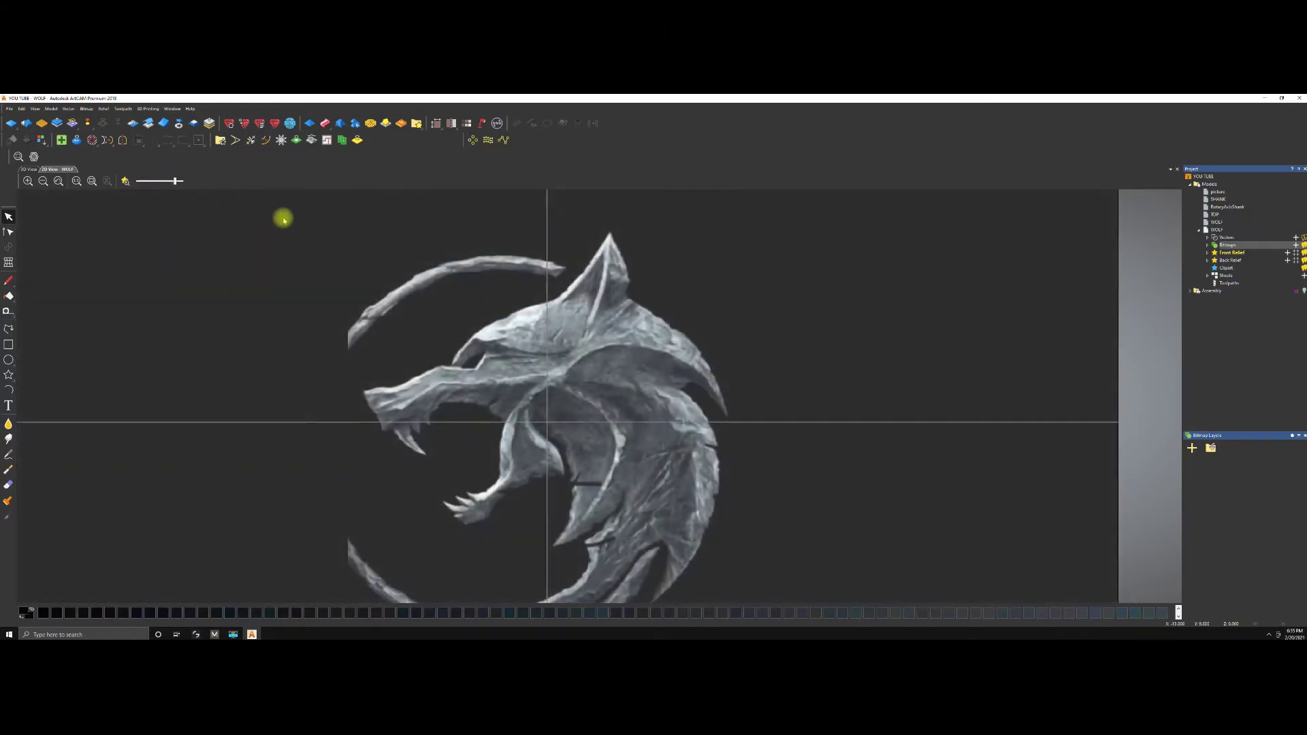
Trace the top edge of the wolf's snout with an open five-point polyline and restore the bitmap to full opacity.
left_click(9, 330)
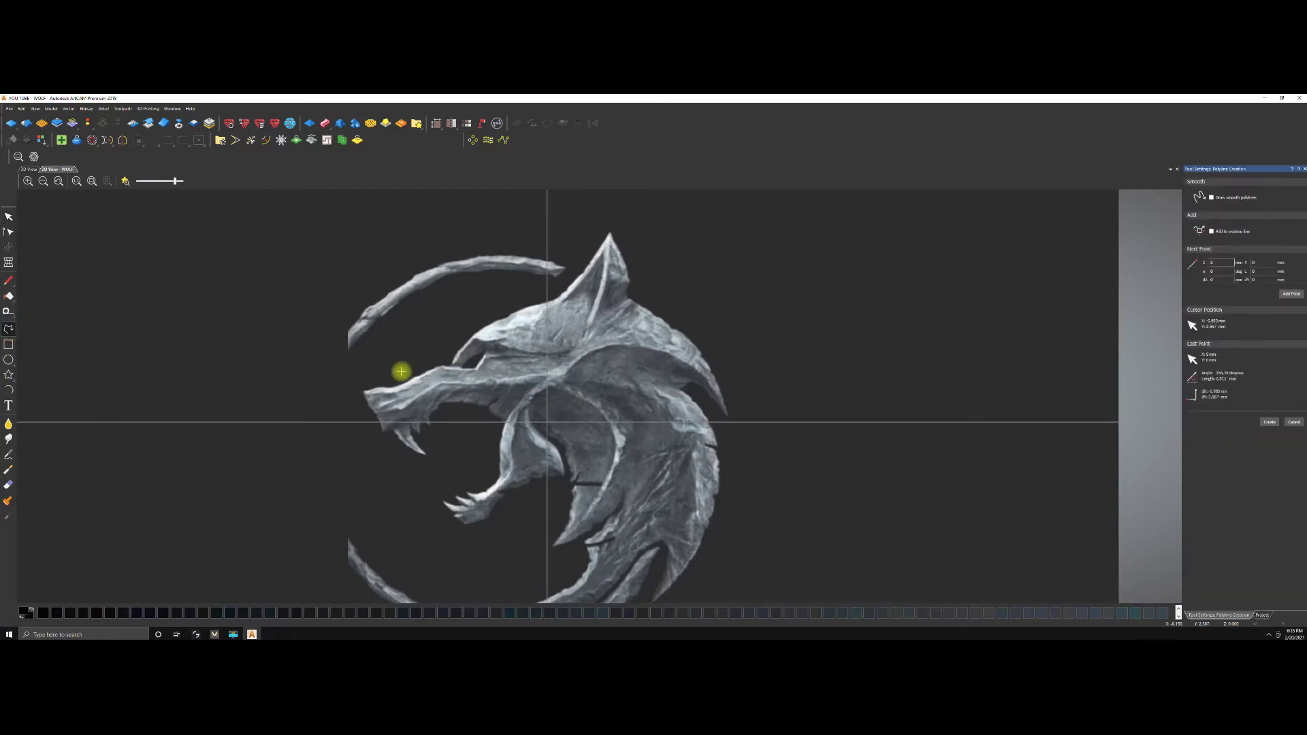
left_click(368, 389)
left_click(395, 386)
left_click(422, 375)
left_click(440, 368)
left_click(467, 368)
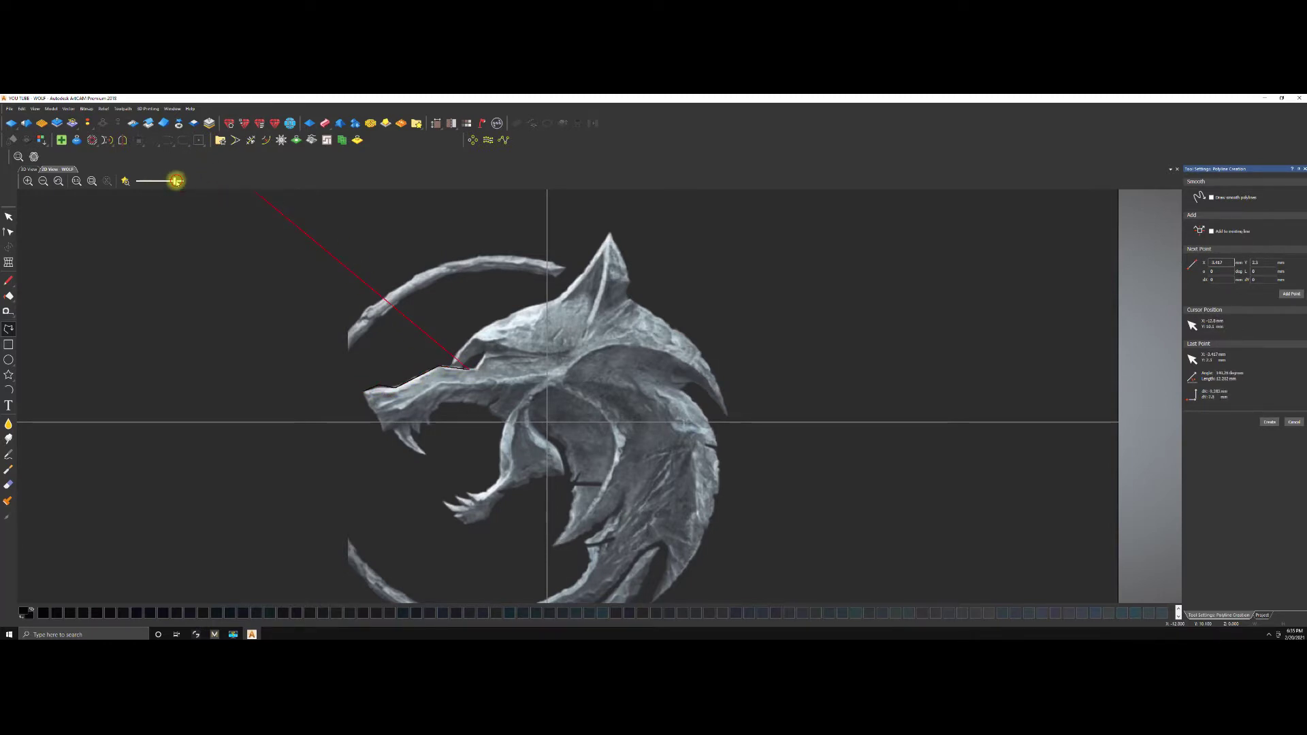
left_click_drag(177, 182, 208, 178)
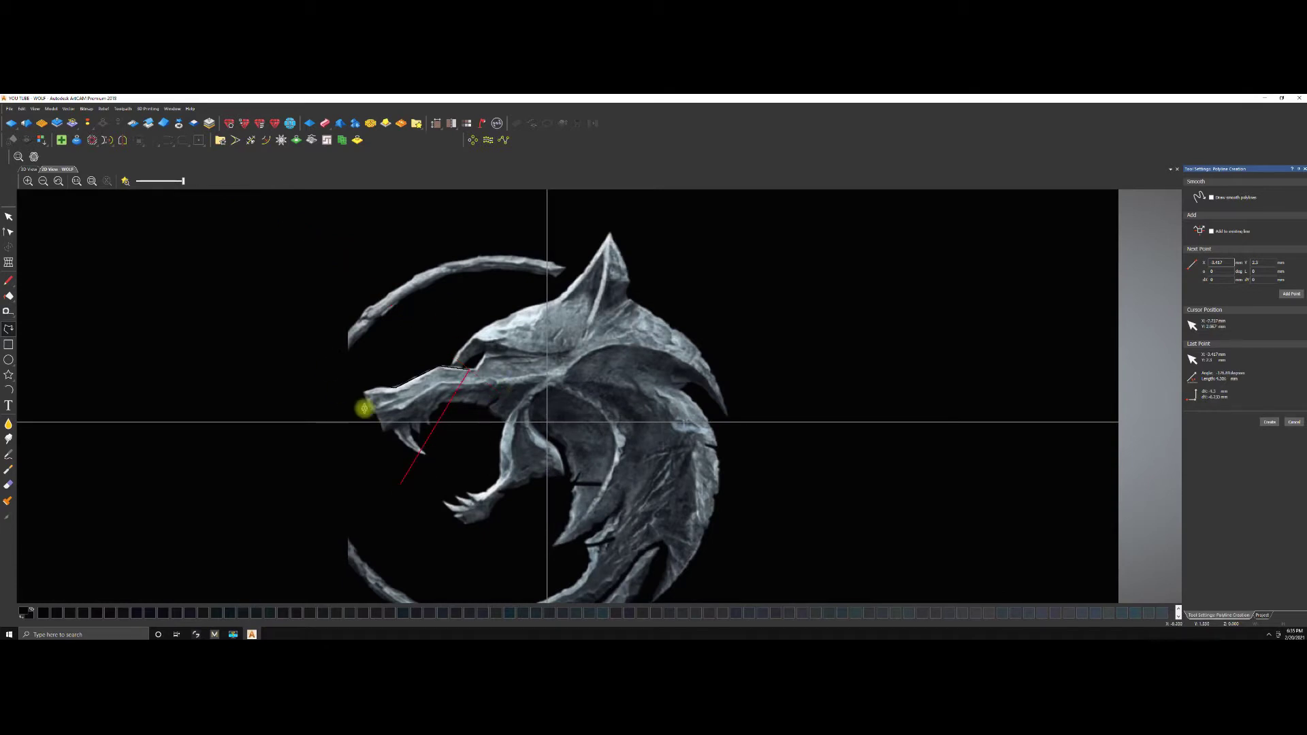
key("Escape")
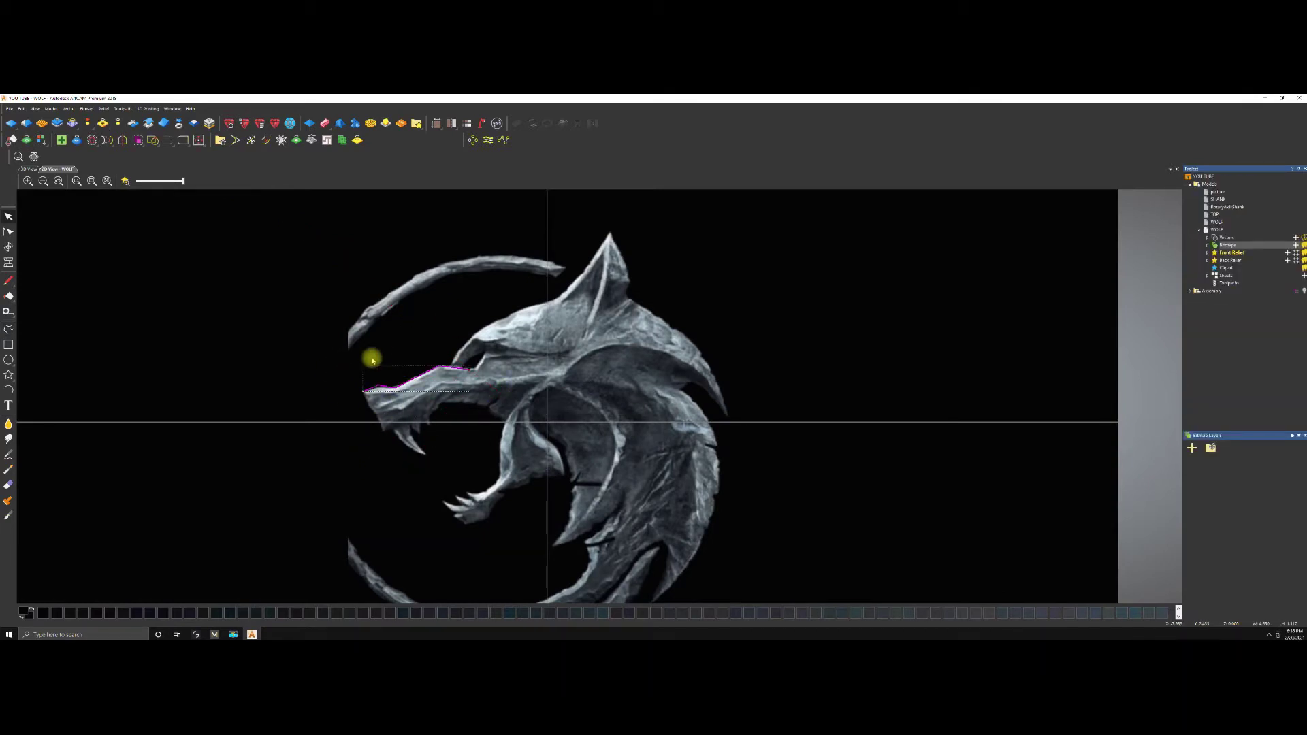
Fade the wolf bitmap strongly and remove the open polyline traced along the snout.
left_click(434, 320)
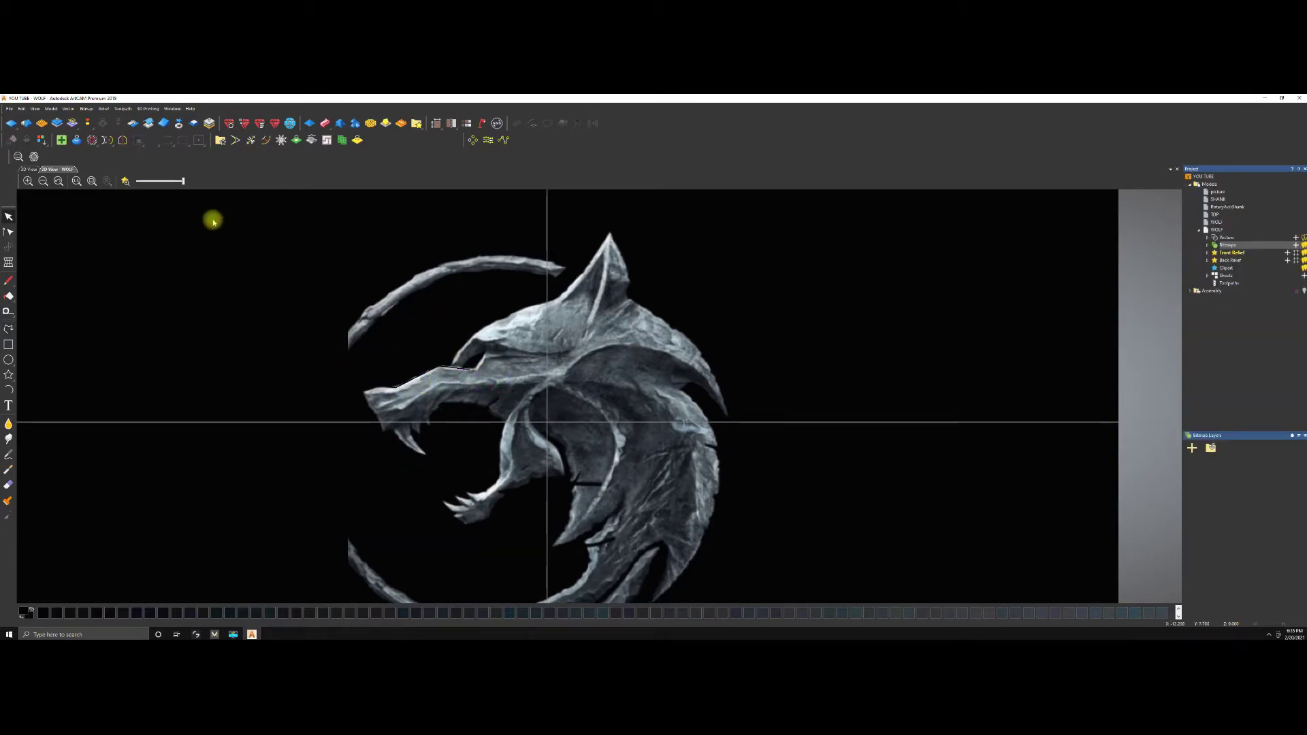
left_click_drag(184, 181, 152, 181)
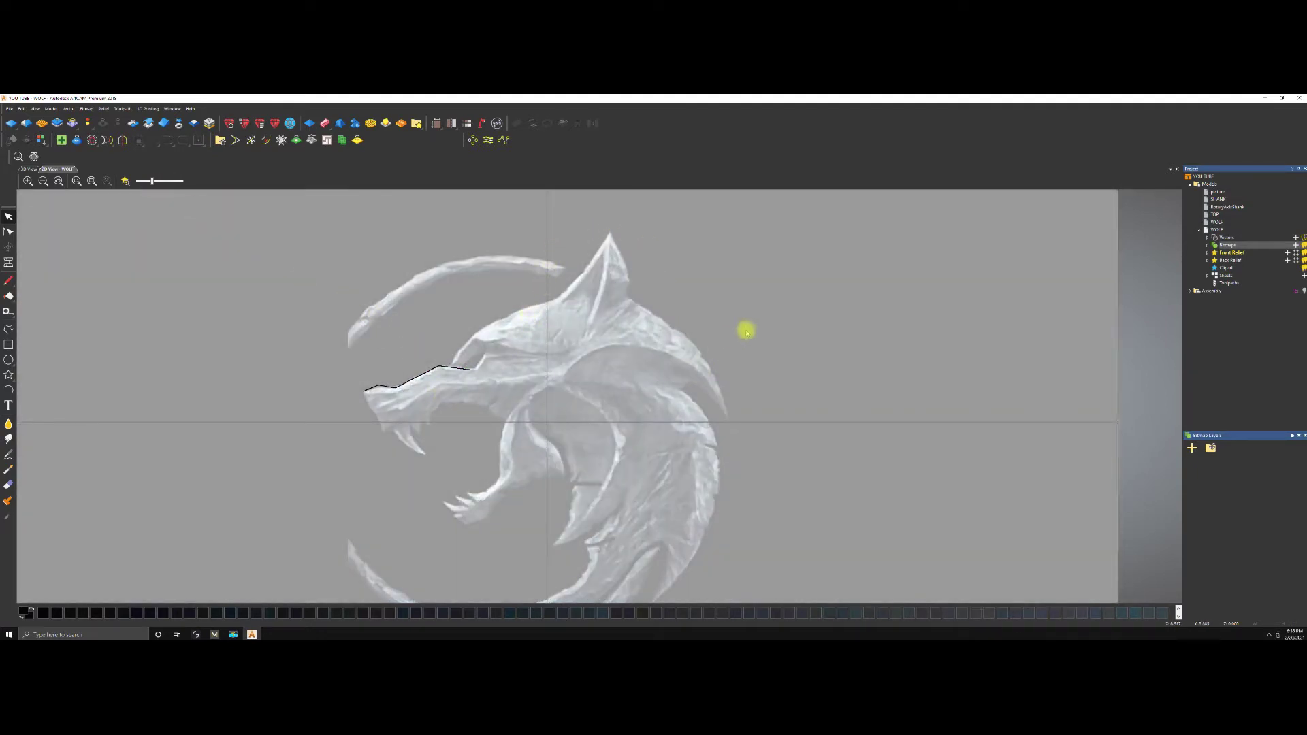
left_click(440, 367)
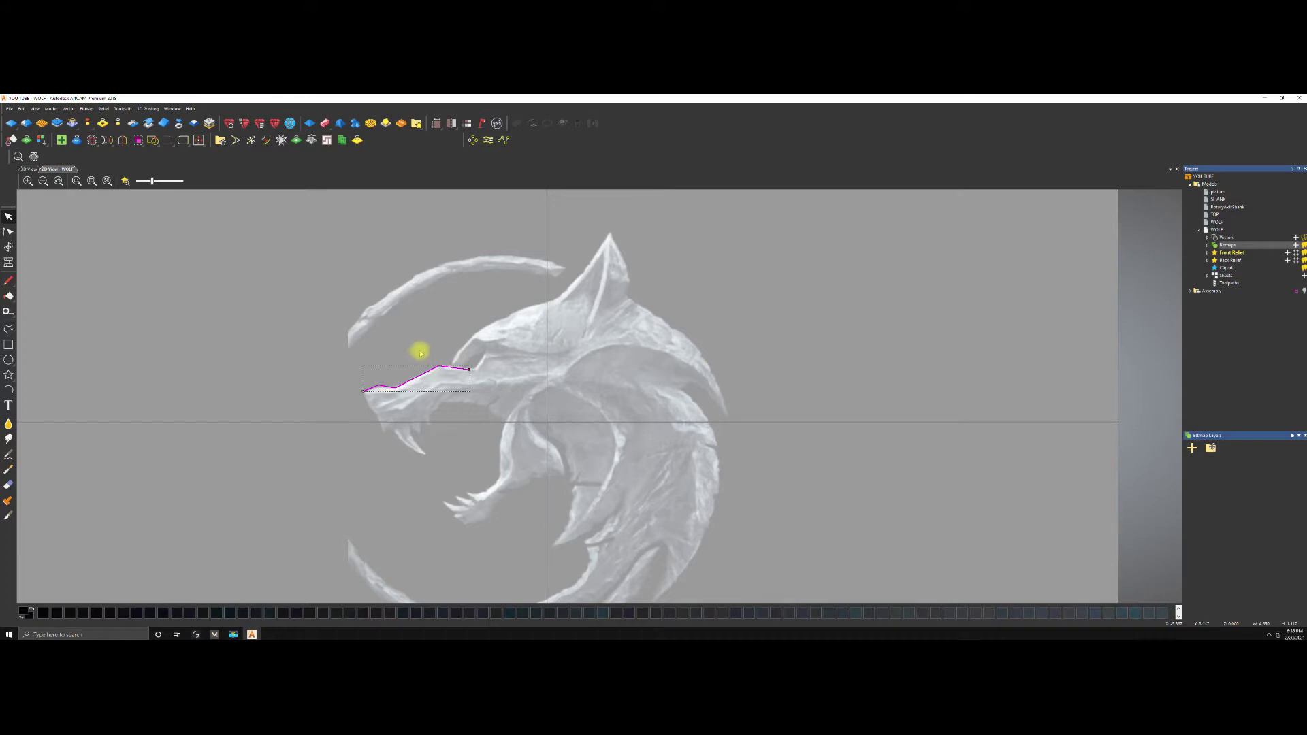
key("ctrl+x")
Bring the complete ready-made wolf outline vectors into the 2D view and centre them on the model.
right_click(411, 315)
mouse_move(436, 320)
left_click(496, 323)
scroll(511, 356, "down", 5)
key("F9")
key("F9")
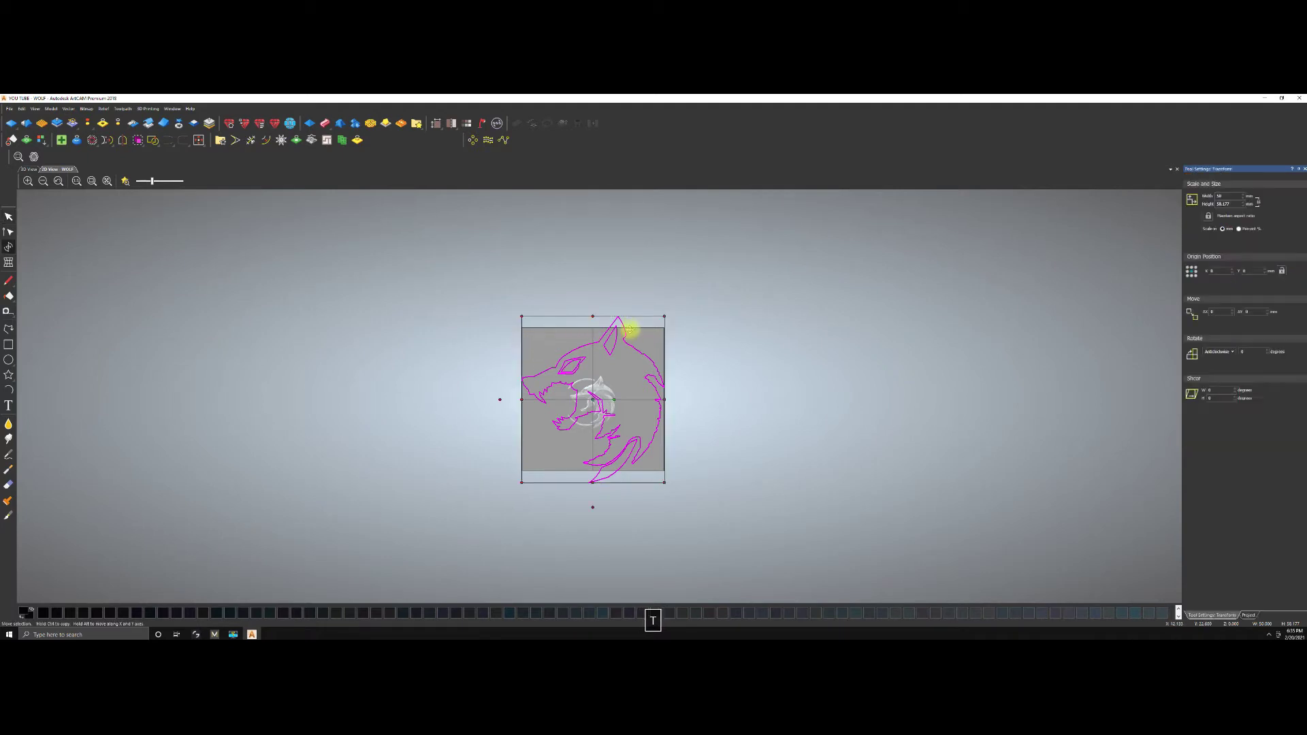
Scale the wolf outline down to about 24.4 wide by 28.4 high and recentre it on the model.
left_click_drag(664, 316, 592, 398)
key("F9")
scroll(659, 350, "up", 2)
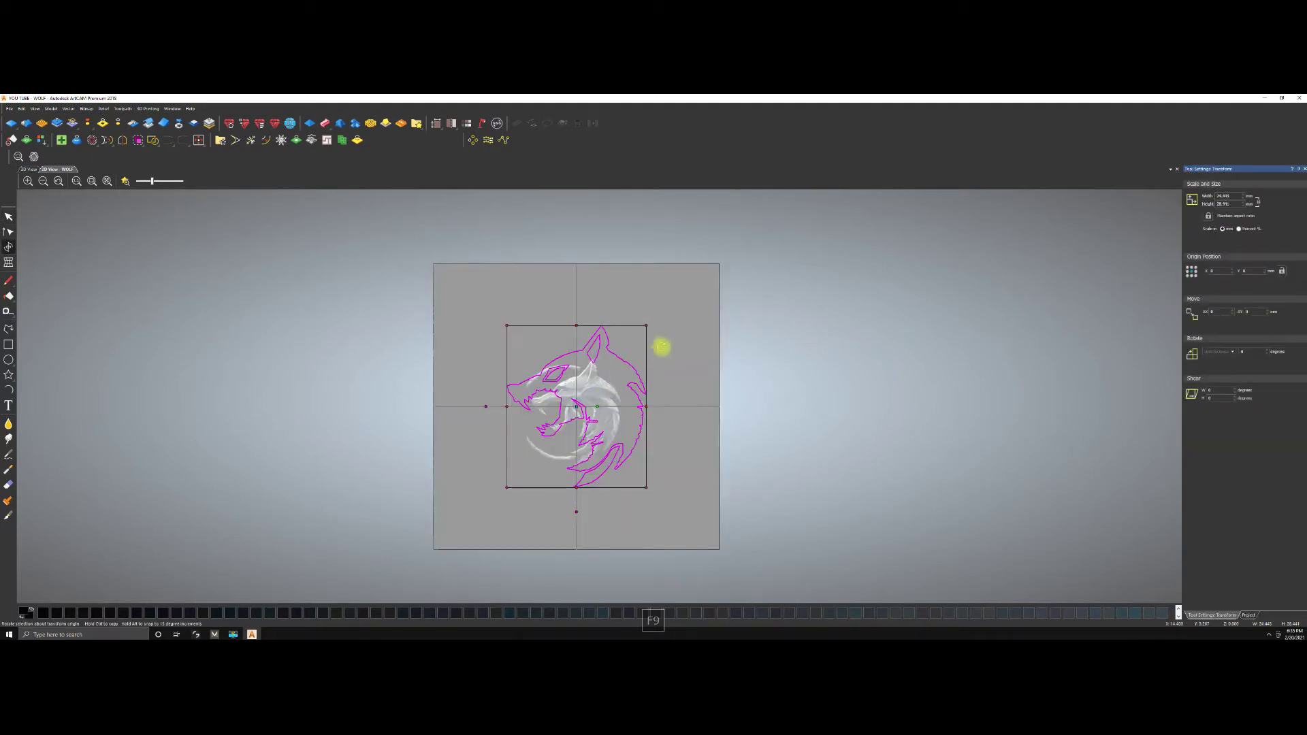
key("Escape")
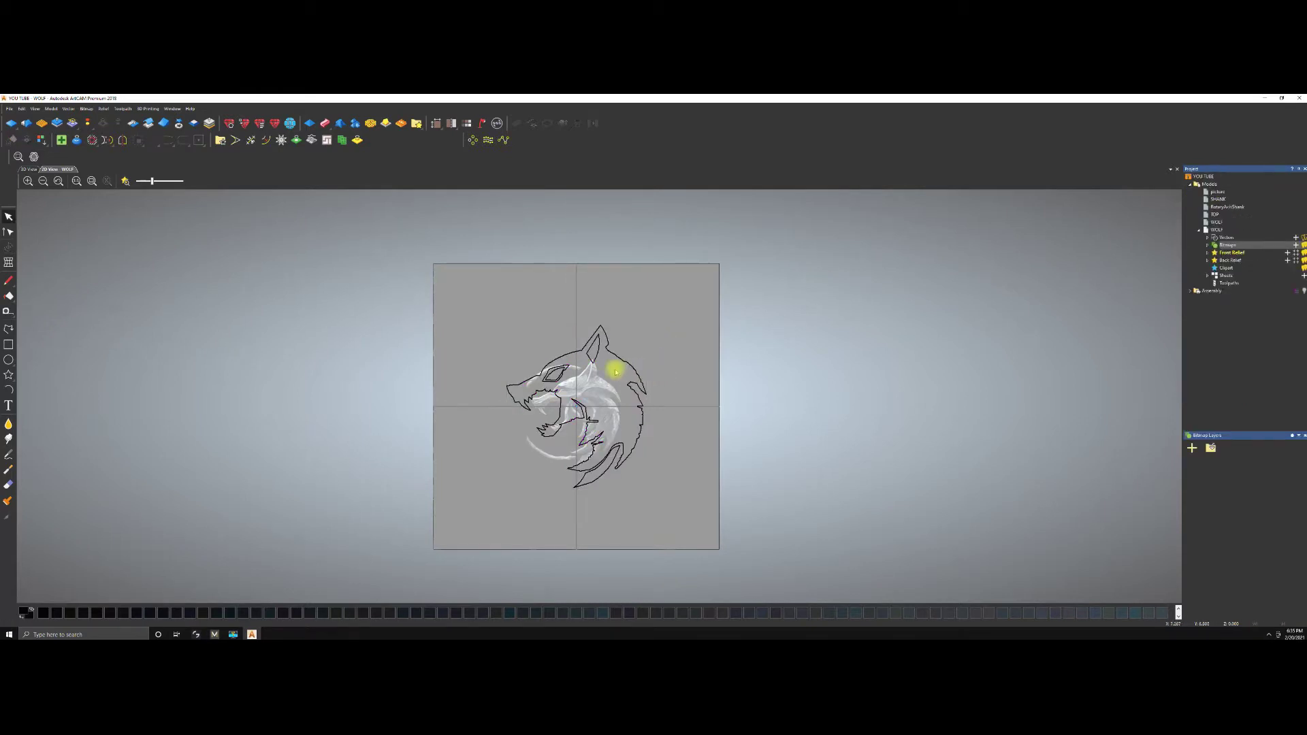
Switch to the 3D view, select all the wolf outline vectors and centre them on the model.
scroll(599, 379, "up", 2)
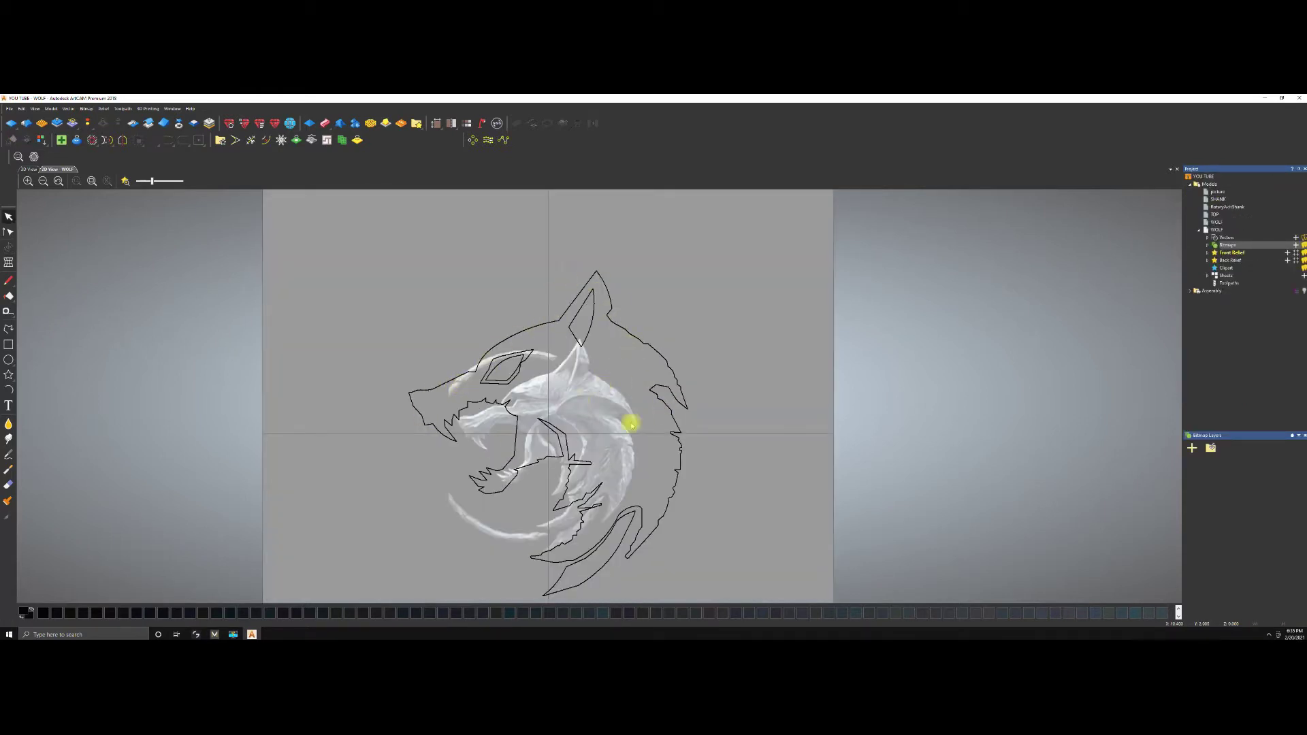
scroll(544, 432, "down", 2)
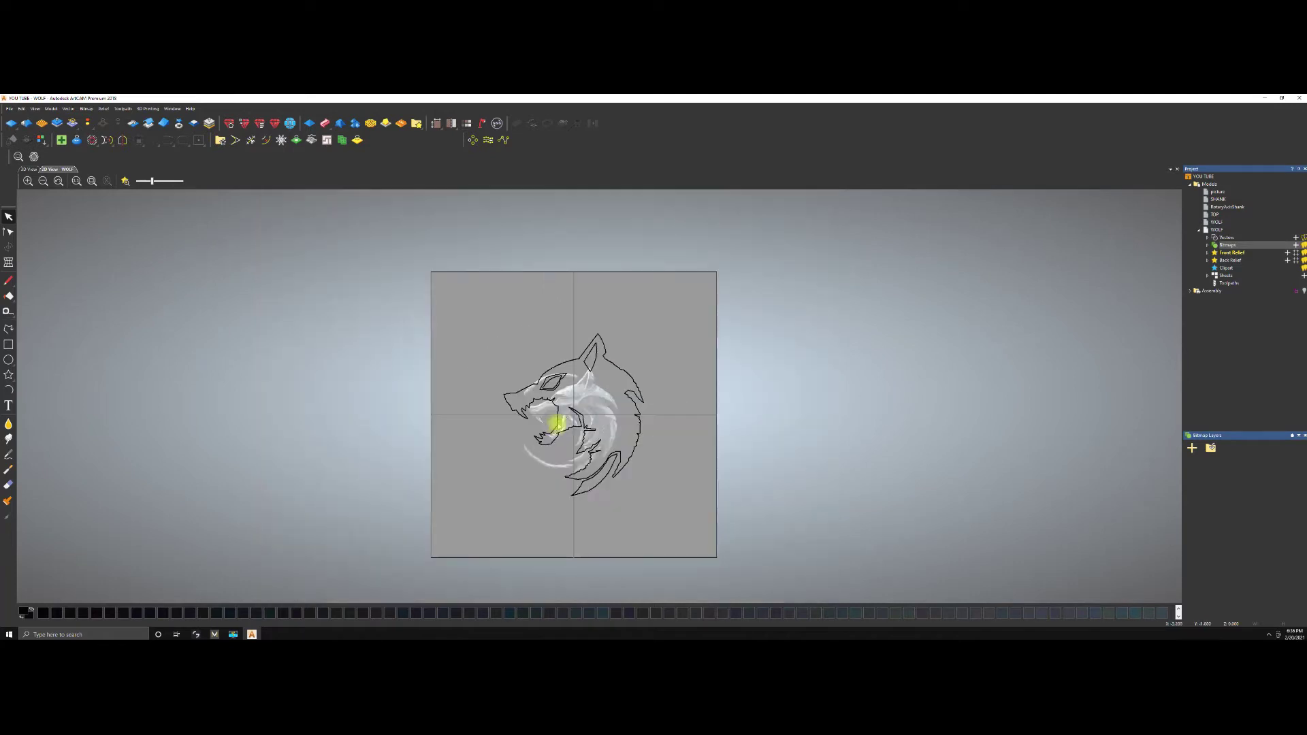
scroll(586, 398, "up", 2)
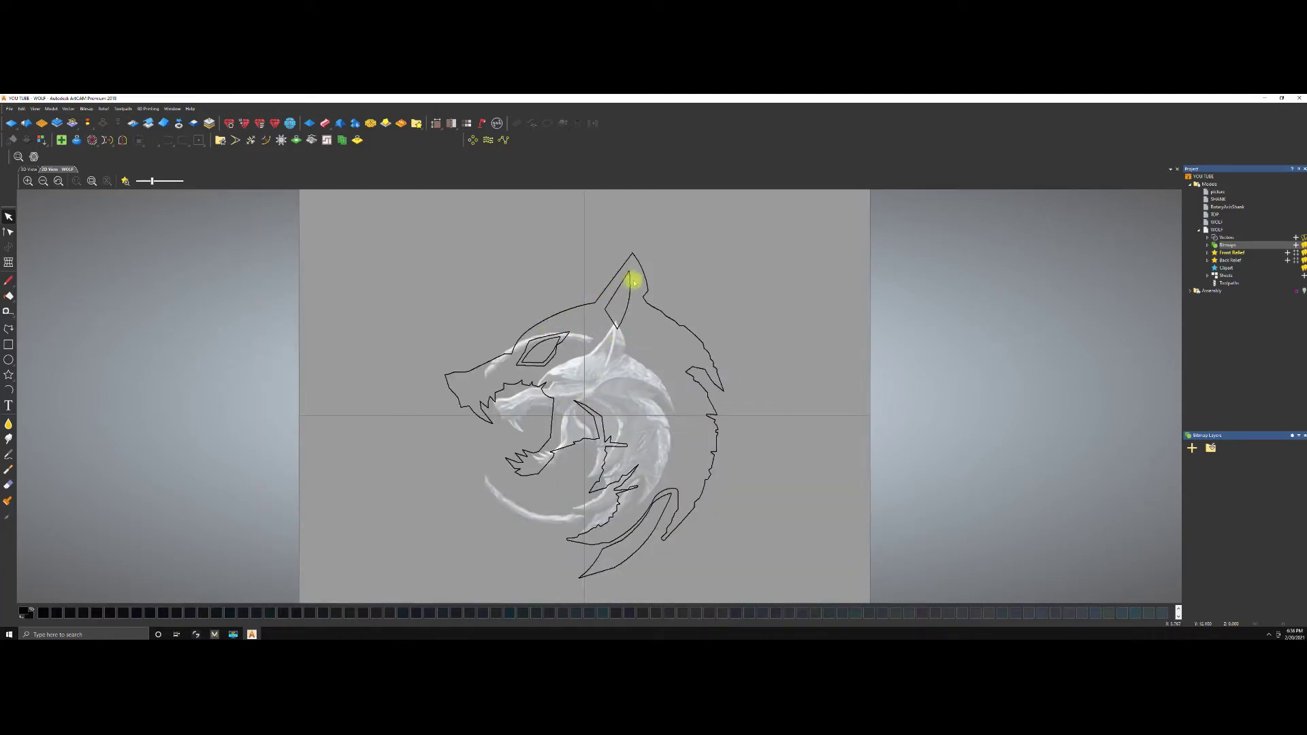
left_click(32, 169)
left_click_drag(488, 282, 751, 536)
key("F9")
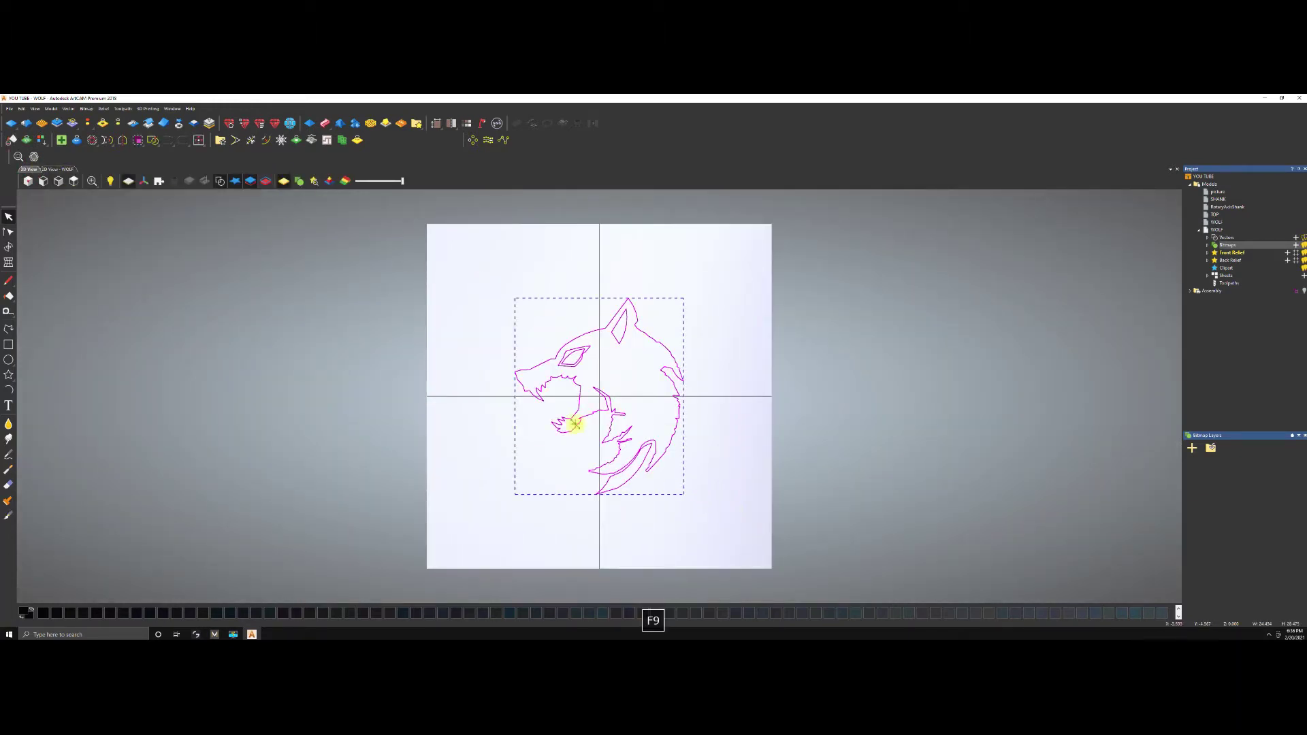
right_click(683, 451)
key("Escape")
left_click_drag(562, 404, 576, 328)
left_click_drag(525, 243, 574, 379)
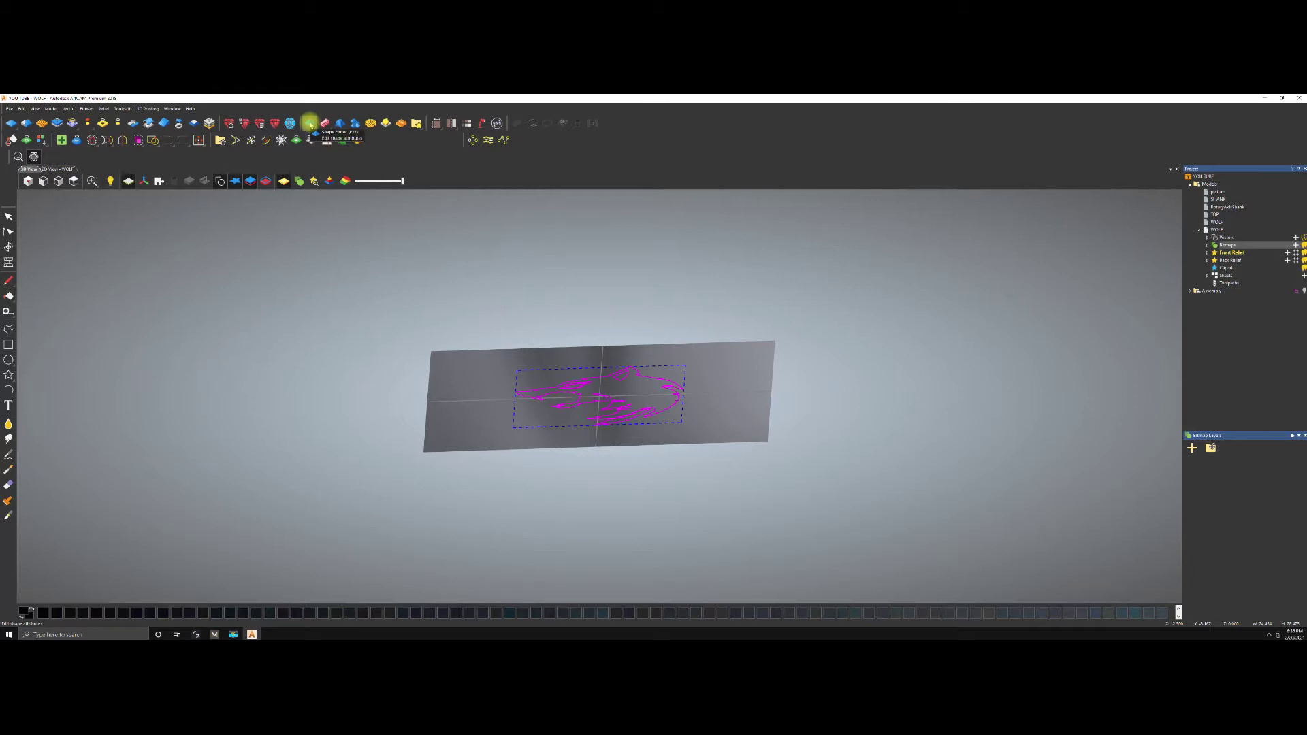
Open the Shape Editor on the selected wolf vectors and hide the zero plane around the shape.
left_click(310, 123)
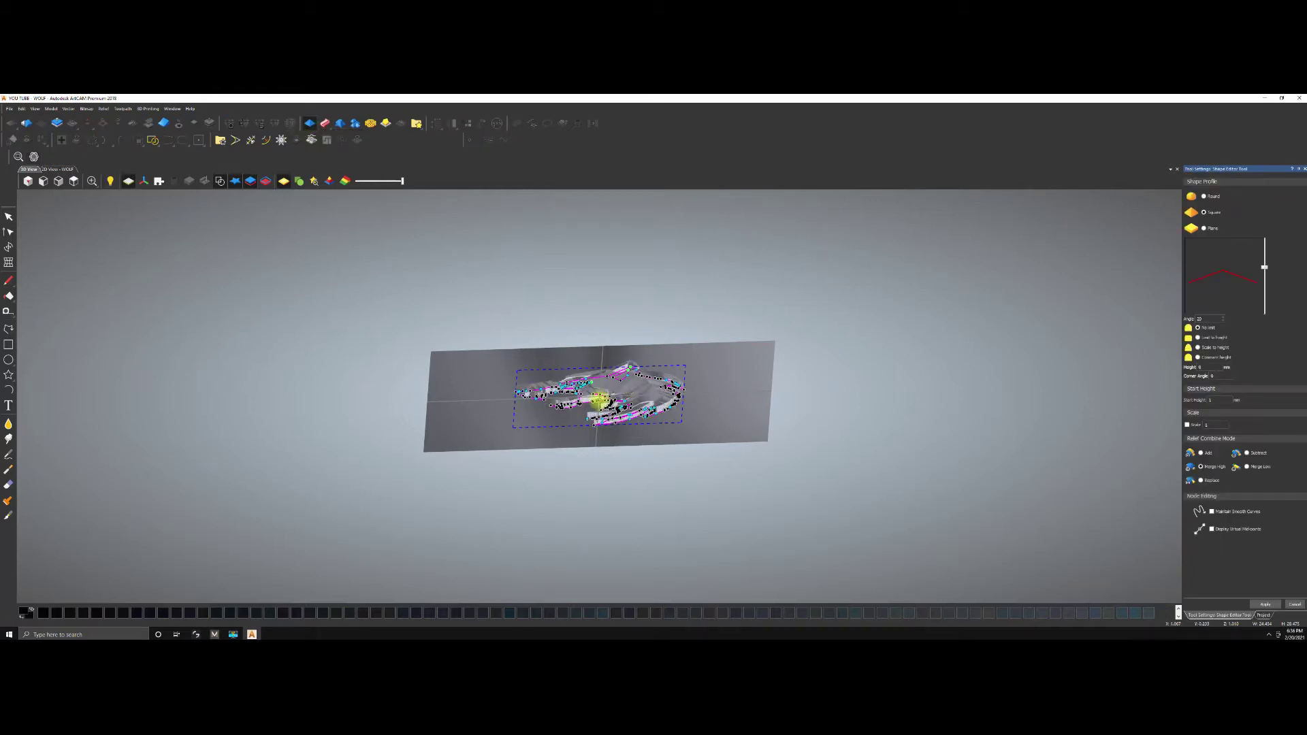
scroll(656, 389, "up", 6)
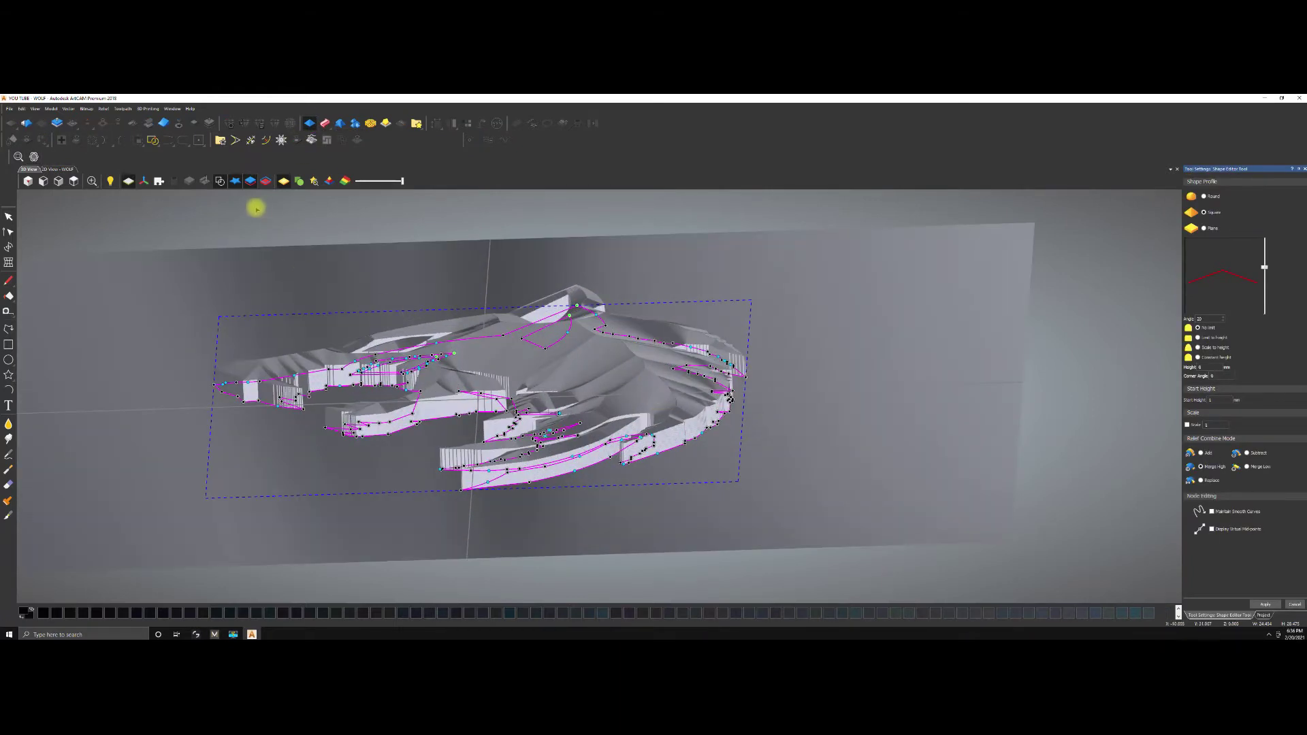
left_click(129, 181)
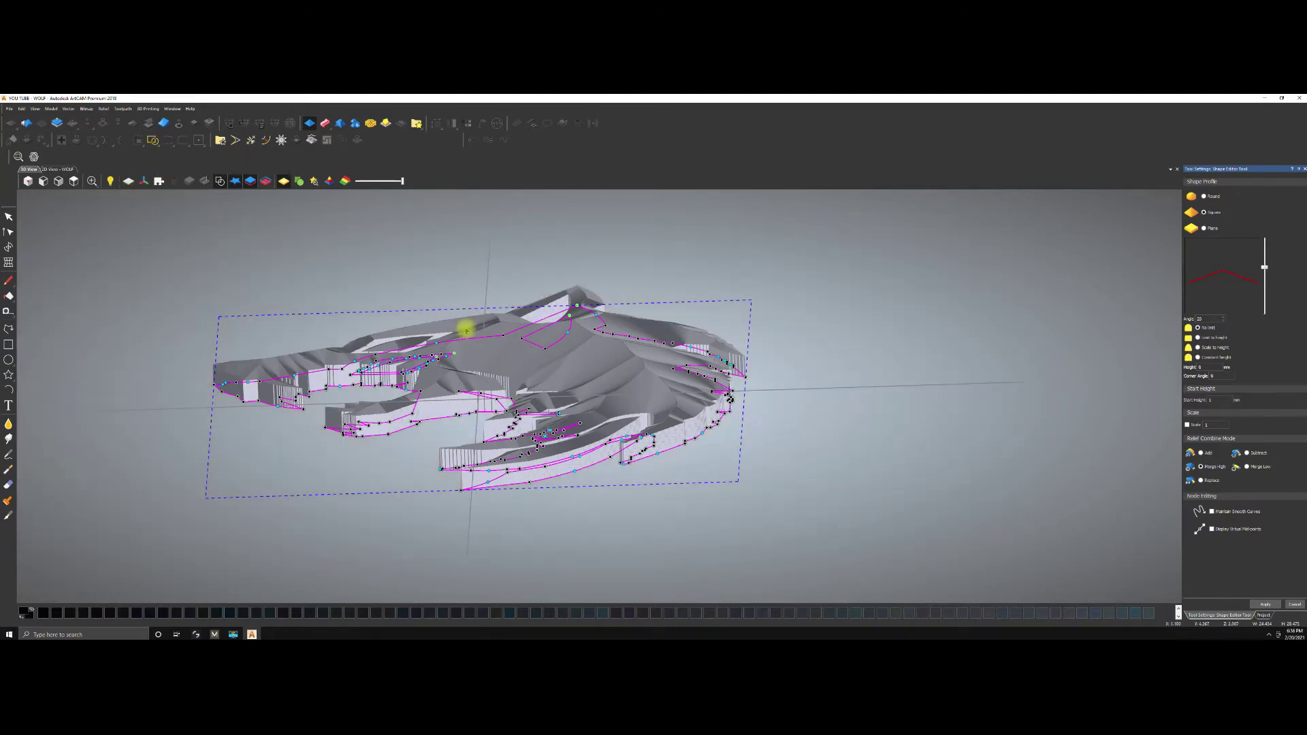
scroll(463, 375, "up", 2)
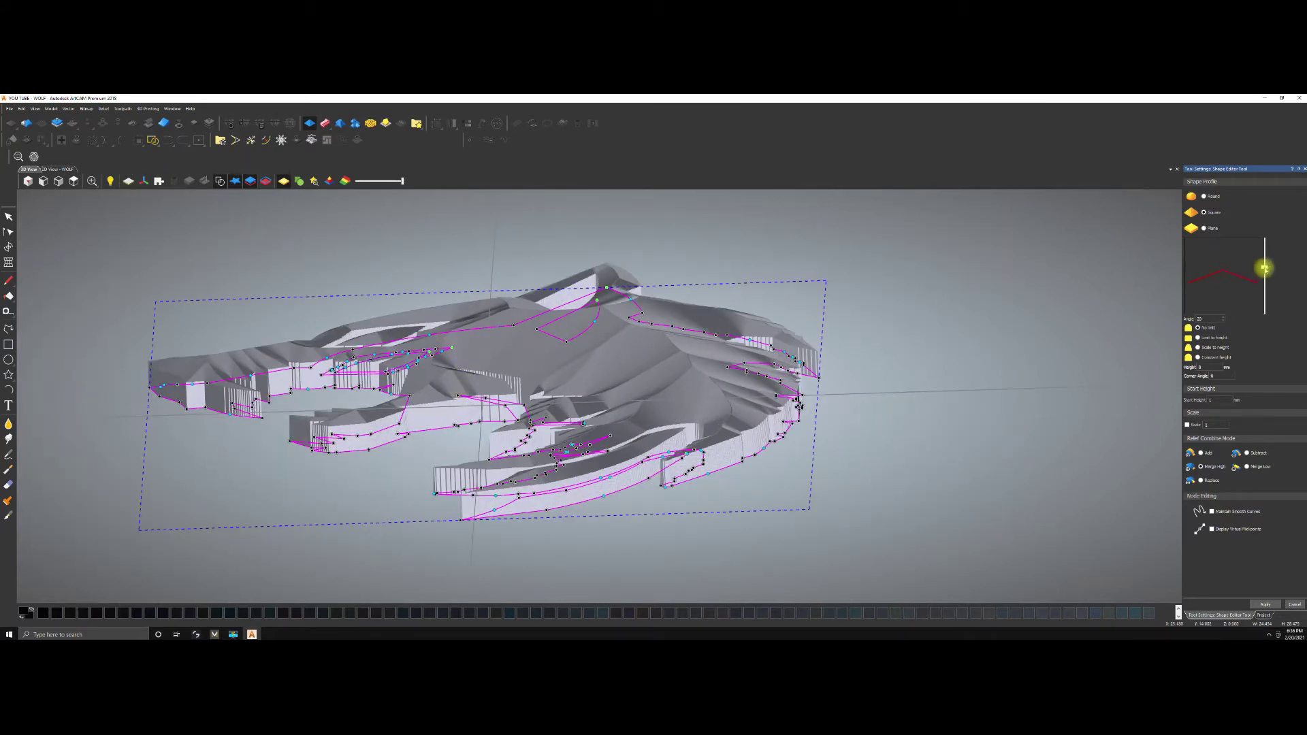
Try the plane profile and a steeper round profile on the wolf shape with the vectors hidden.
mouse_move(1264, 277)
left_mouse_down()
mouse_move(1263, 252)
mouse_move(1256, 265)
left_mouse_up()
left_click(1203, 229)
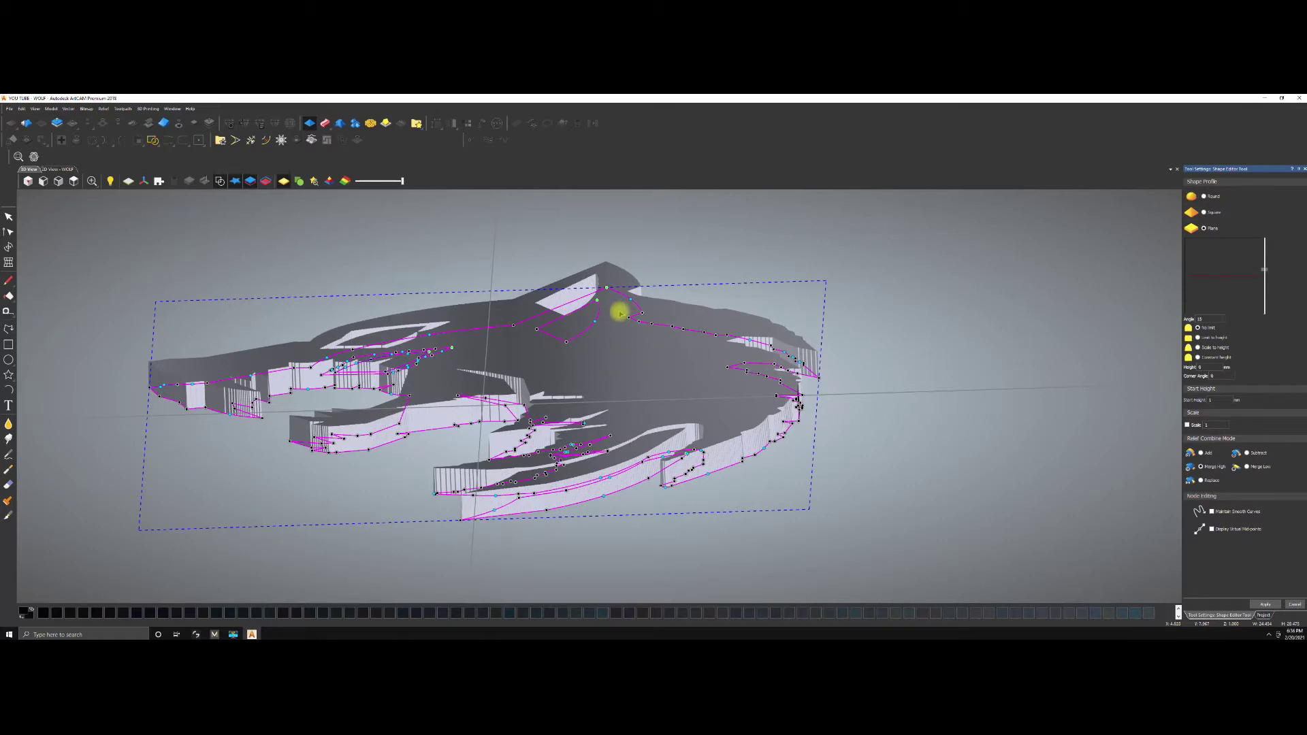
left_click(219, 180)
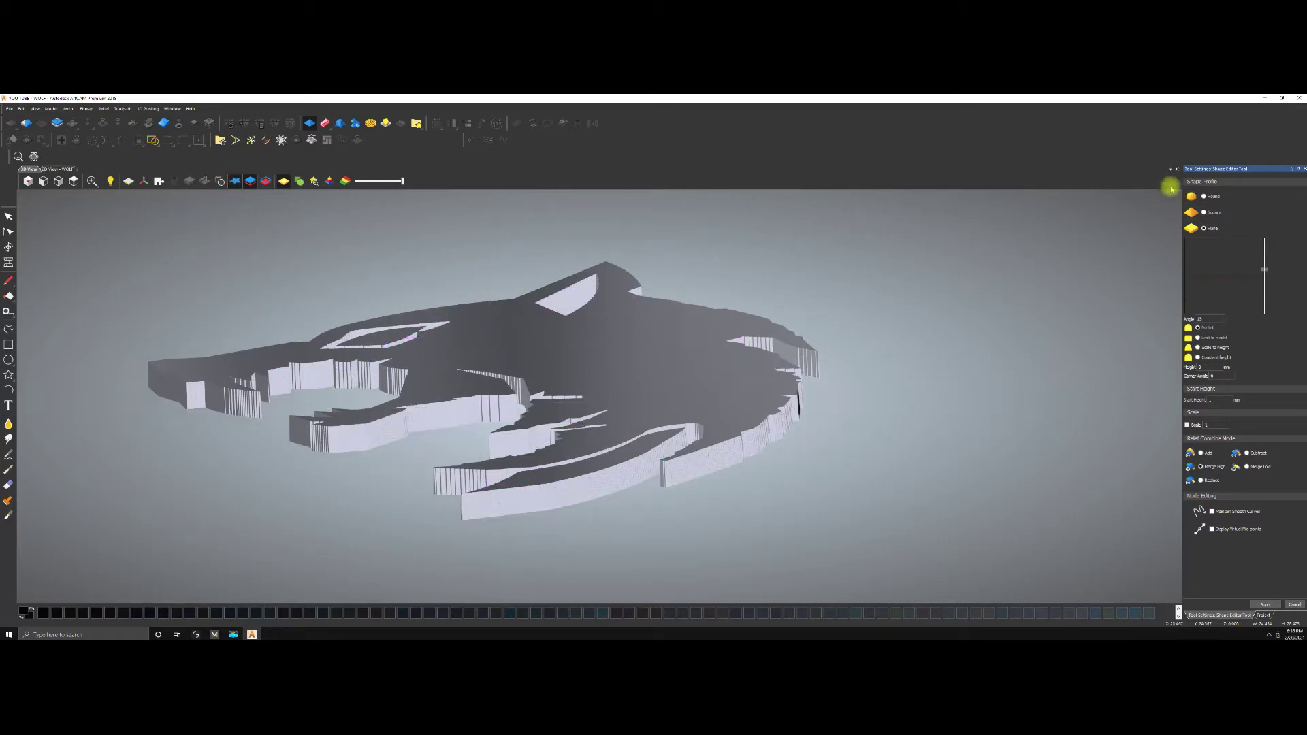
left_click(1203, 197)
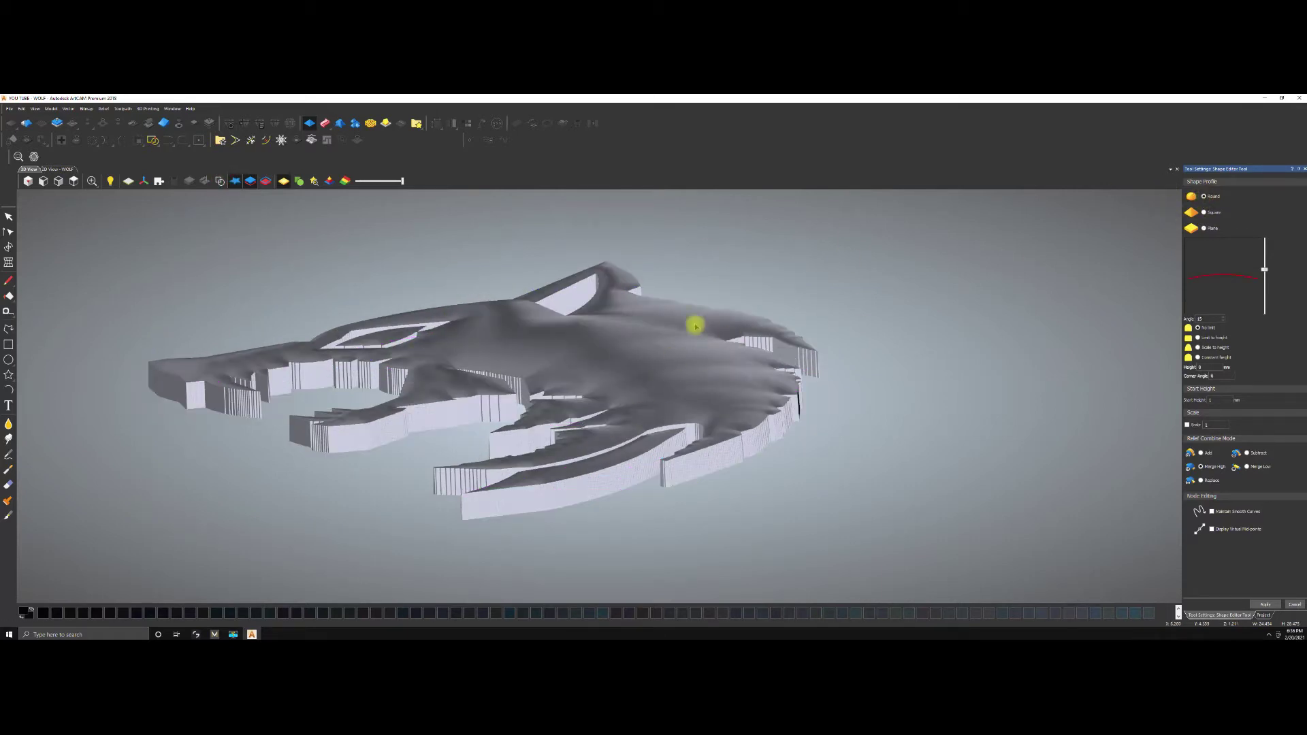
left_click_drag(1264, 273, 1264, 254)
scroll(820, 315, "down", 3)
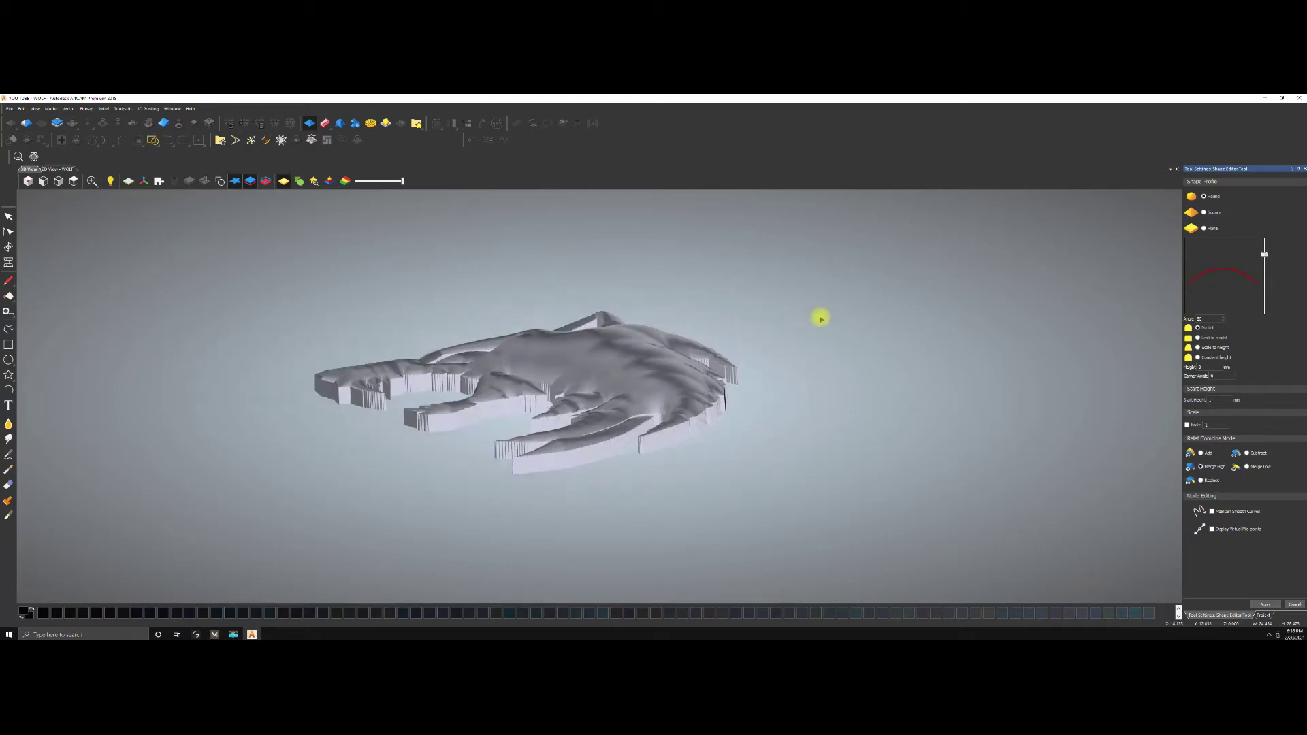
scroll(820, 315, "up", 1)
Leave the Shape Editor to check the wolf outlines in the 2D view, and reopen it in the 3D view.
left_click(33, 157)
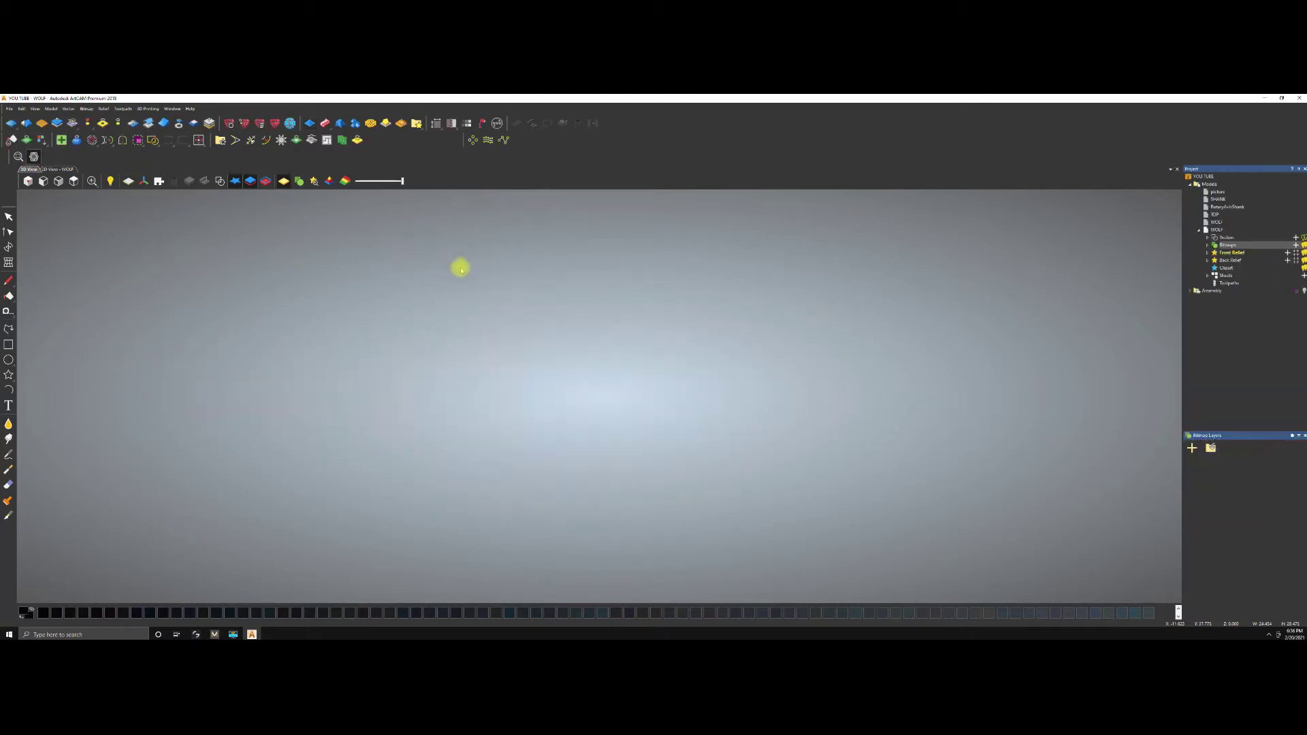
left_click(62, 168)
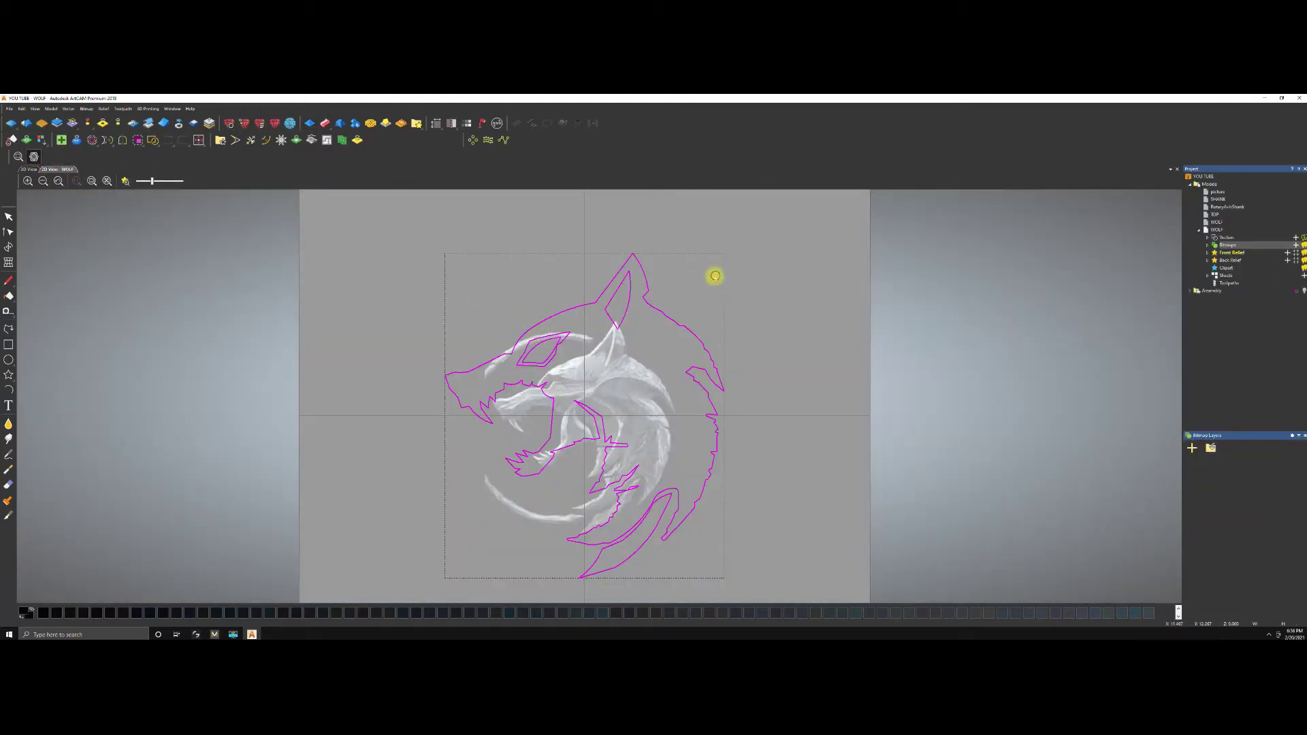
left_click(31, 170)
key("F12")
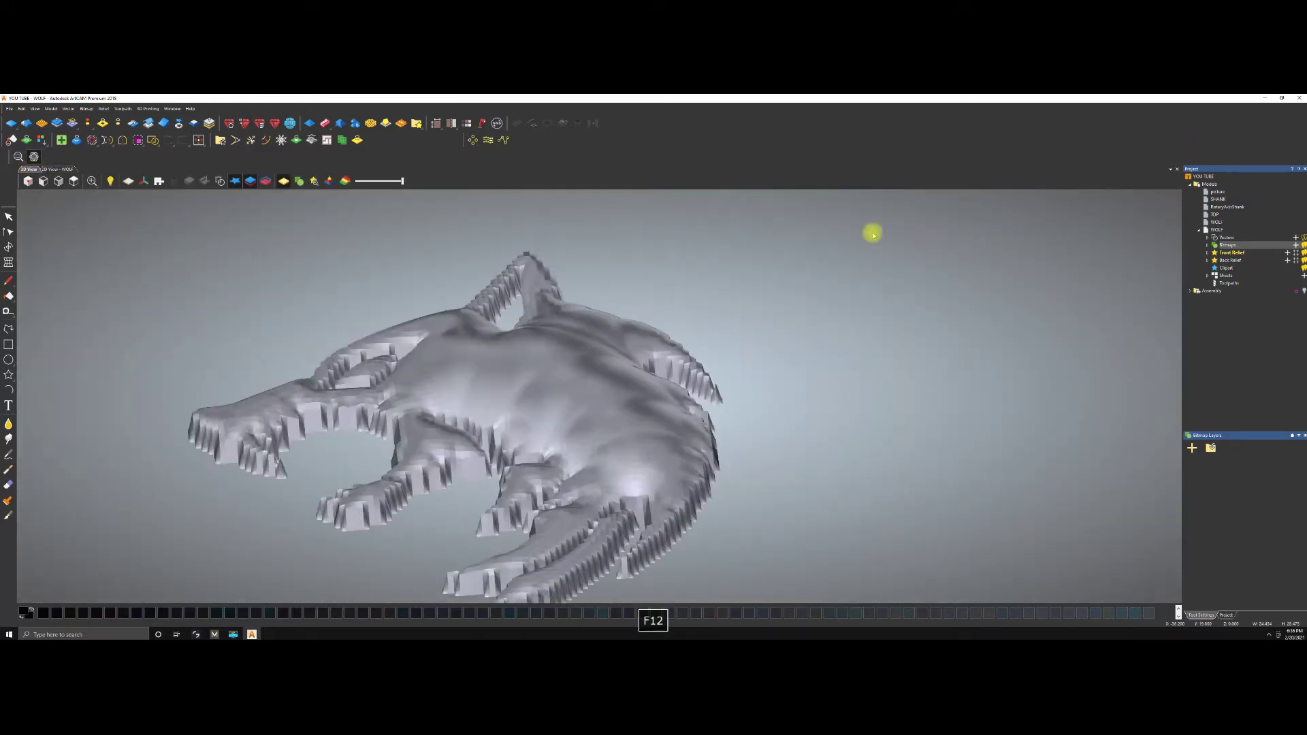
left_click_drag(475, 402, 630, 426)
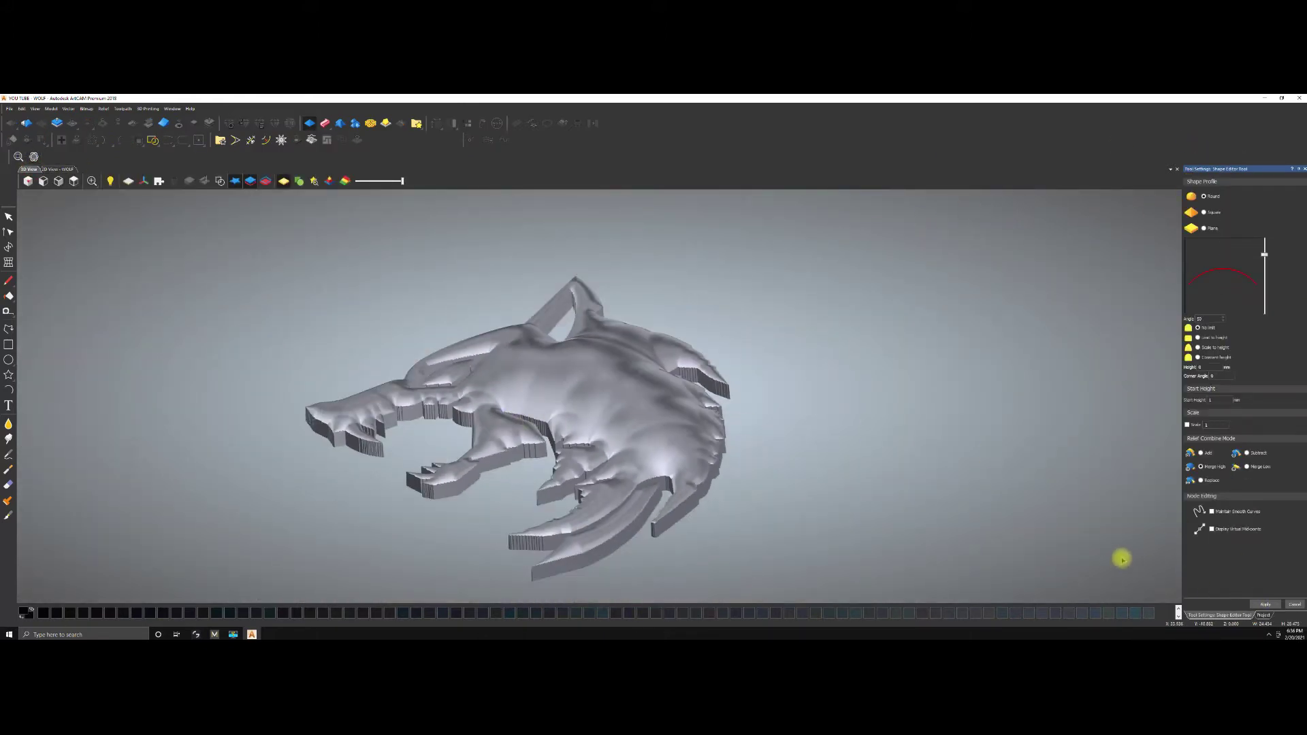
Give the wolf shape a square profile with an angle of about 27 degrees and apply it to the relief.
left_click(1206, 228)
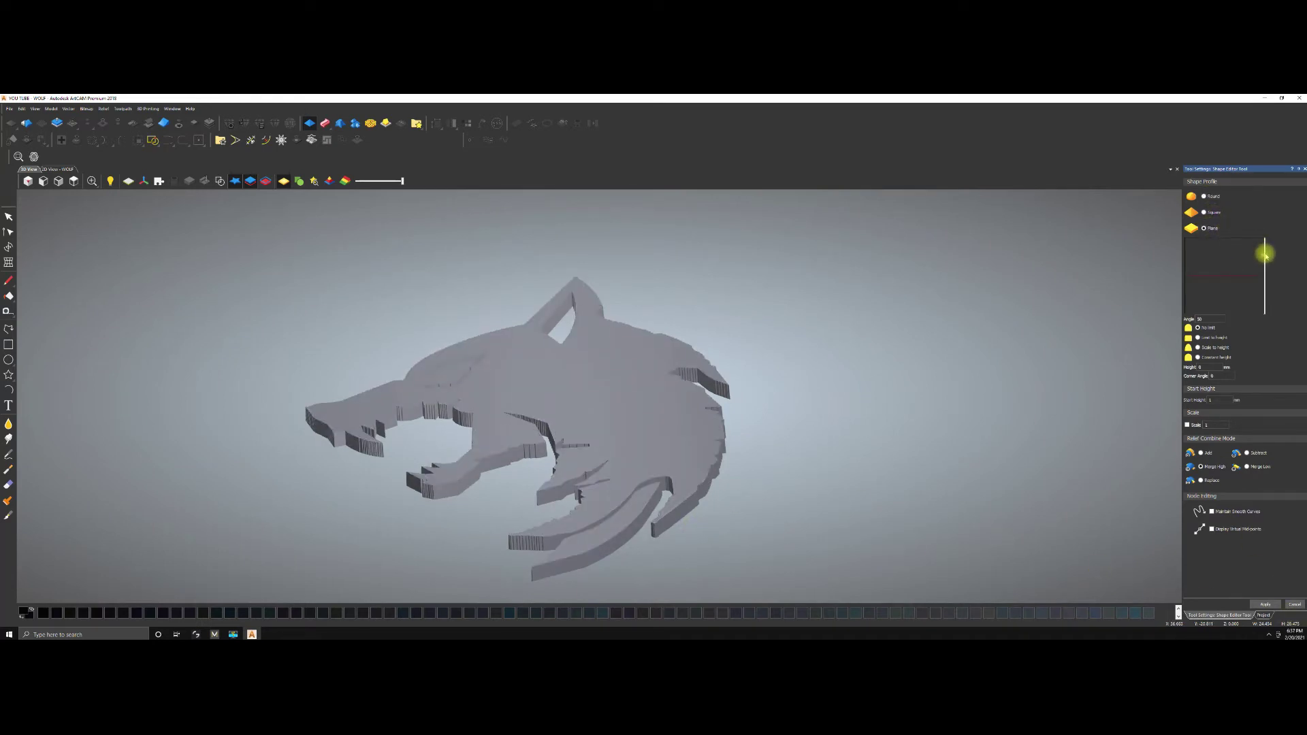
left_click(1203, 212)
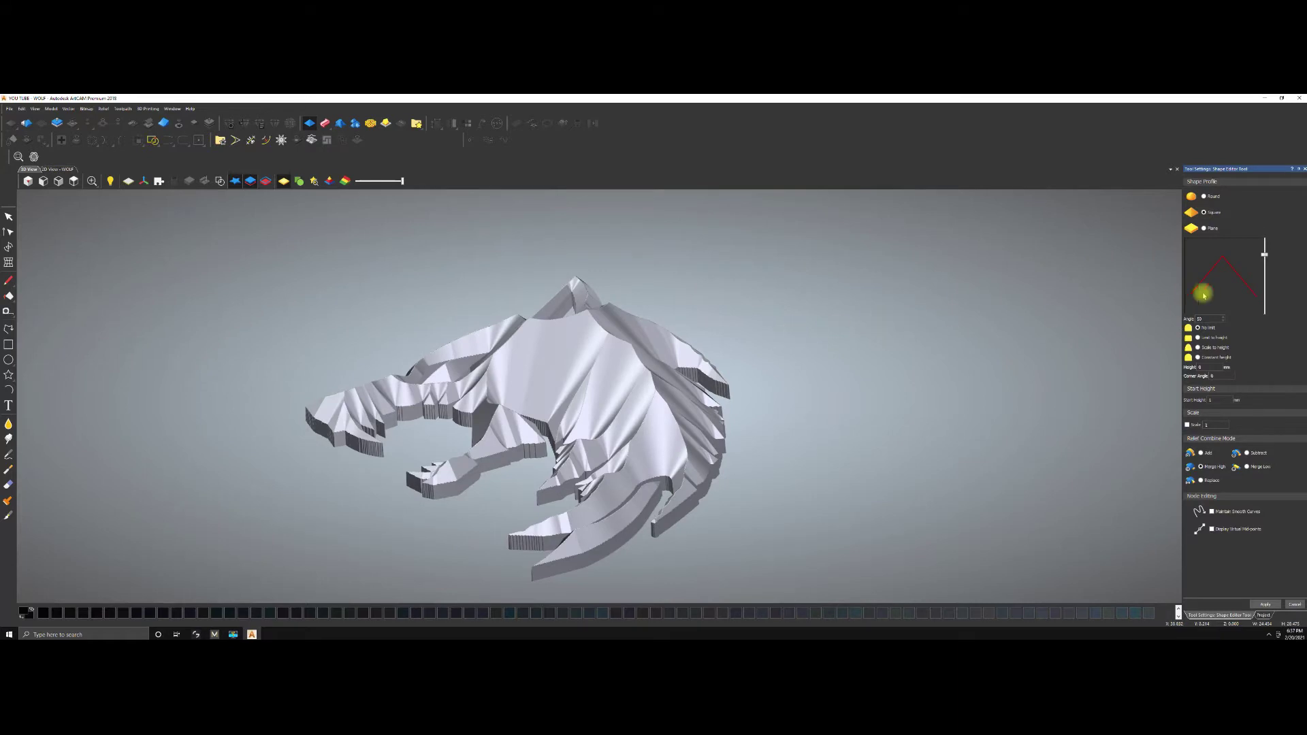
left_click_drag(1264, 253, 1264, 265)
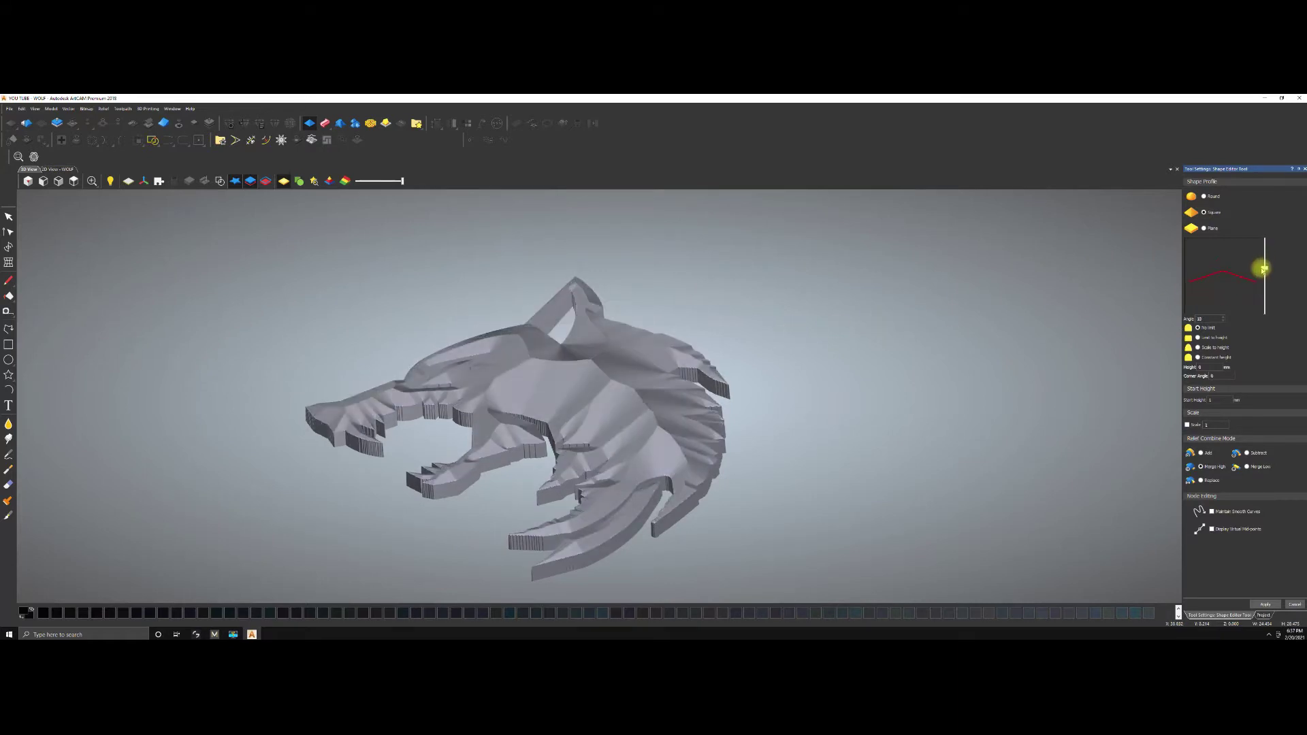
left_click(1264, 604)
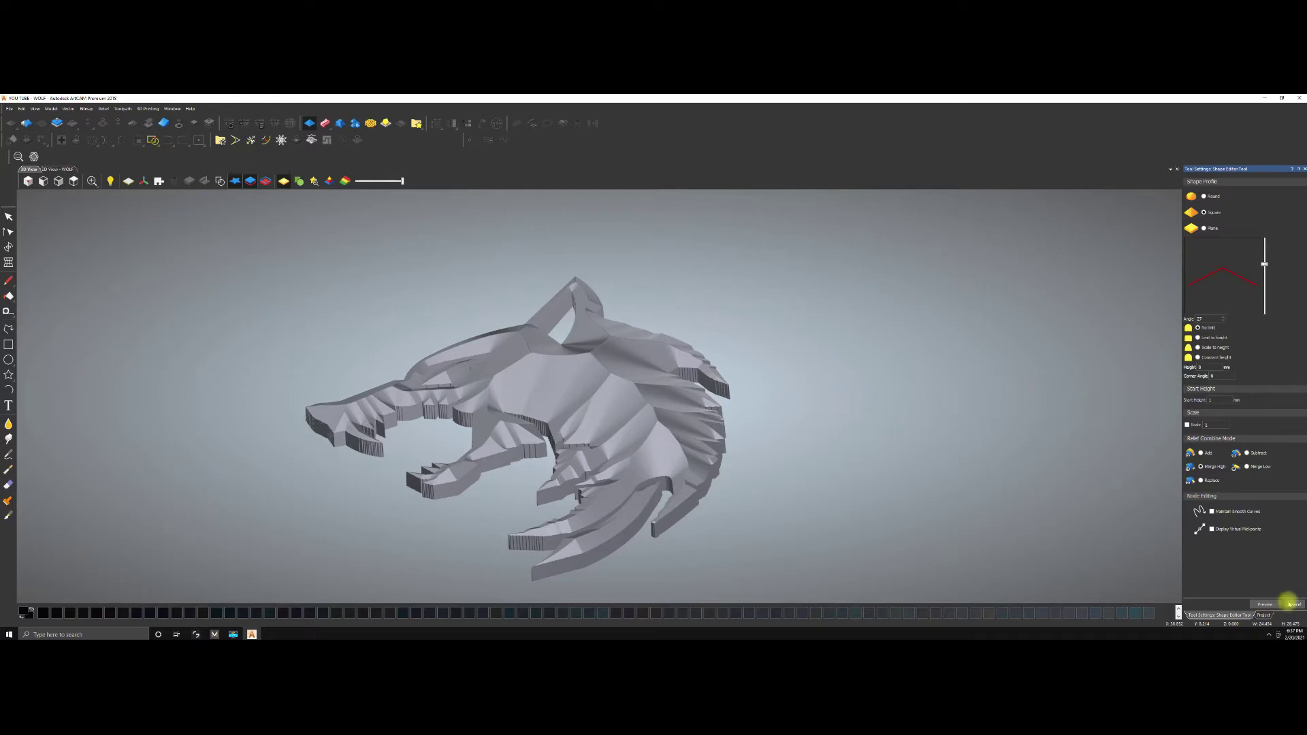
Zero the relief inside the inner eye vector and delete that vector.
left_click(78, 186)
scroll(637, 390, "up", 3)
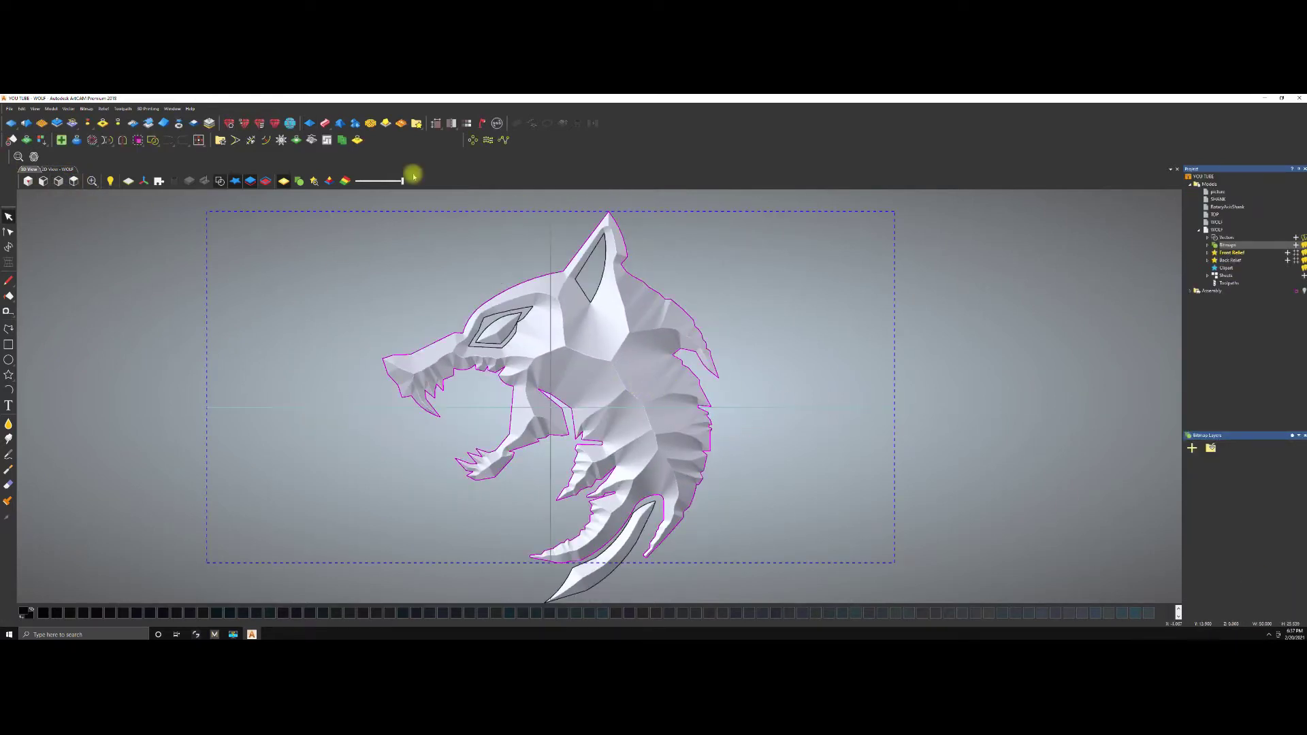
left_click(222, 184)
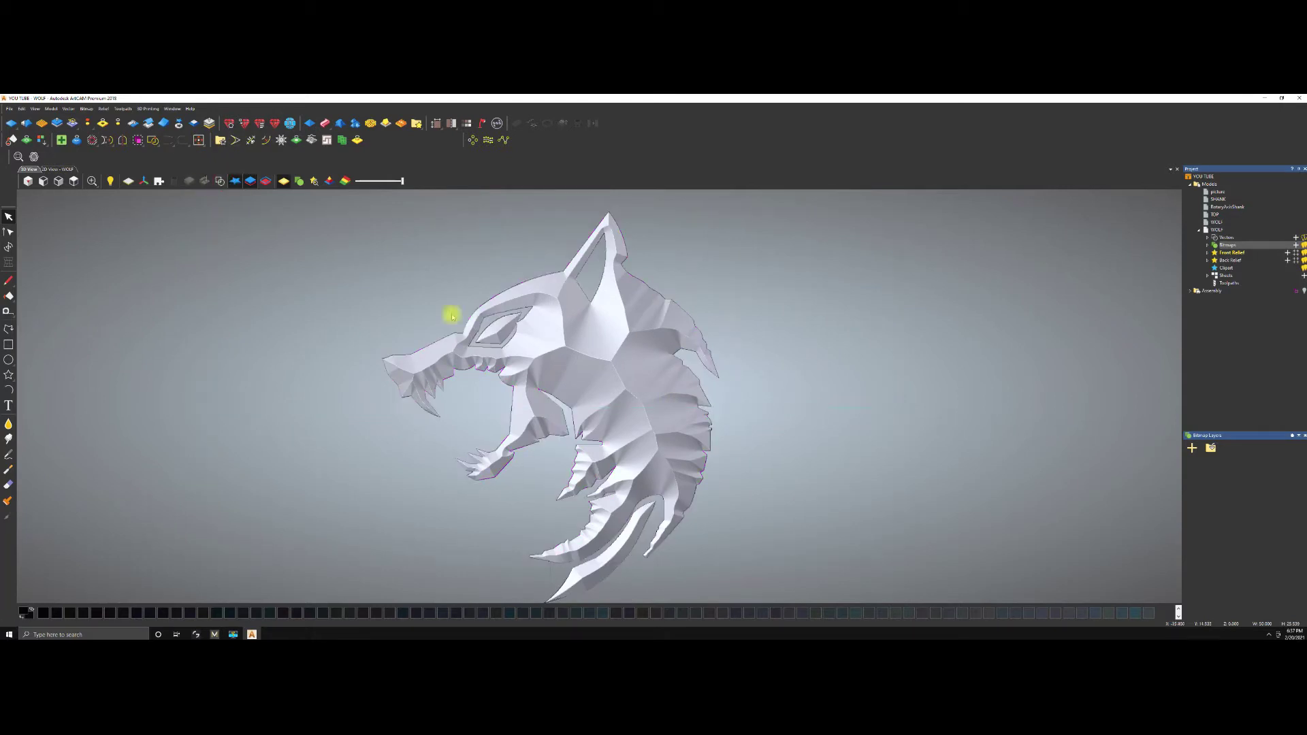
key("Escape")
left_click(502, 317)
left_click(219, 181)
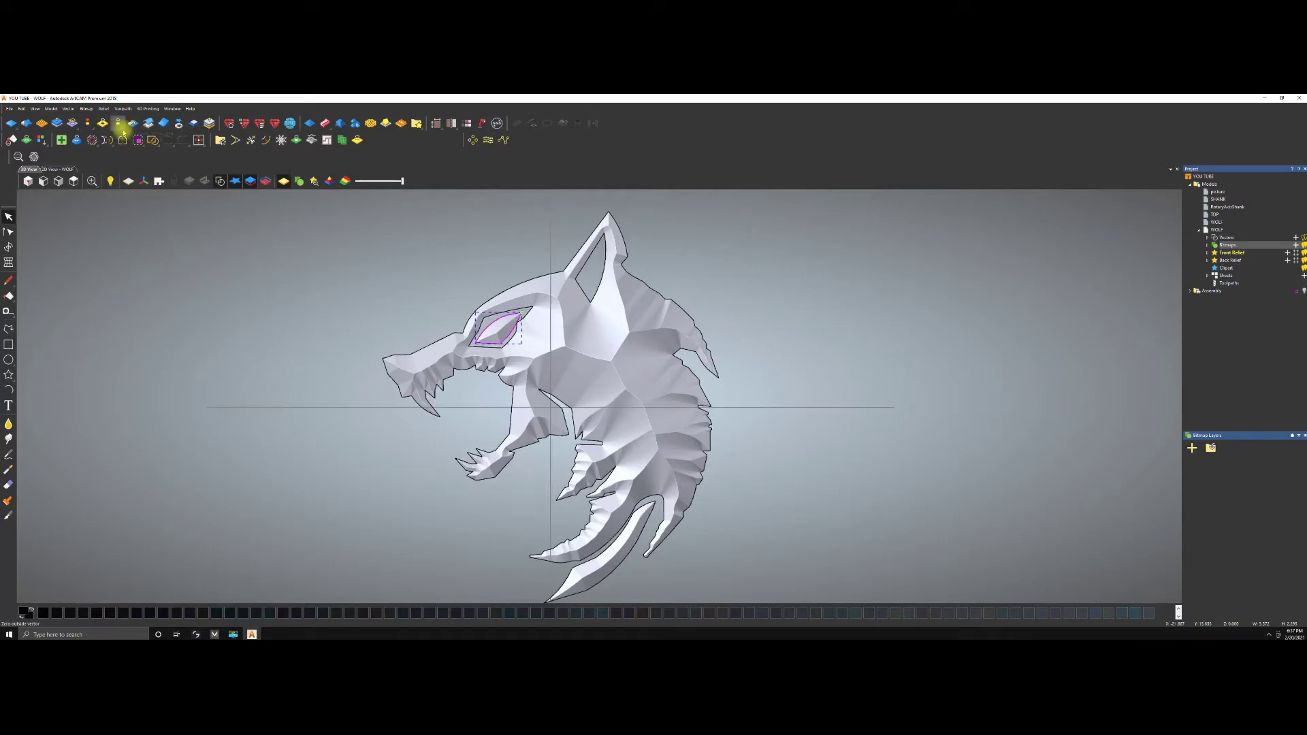
left_click(102, 124)
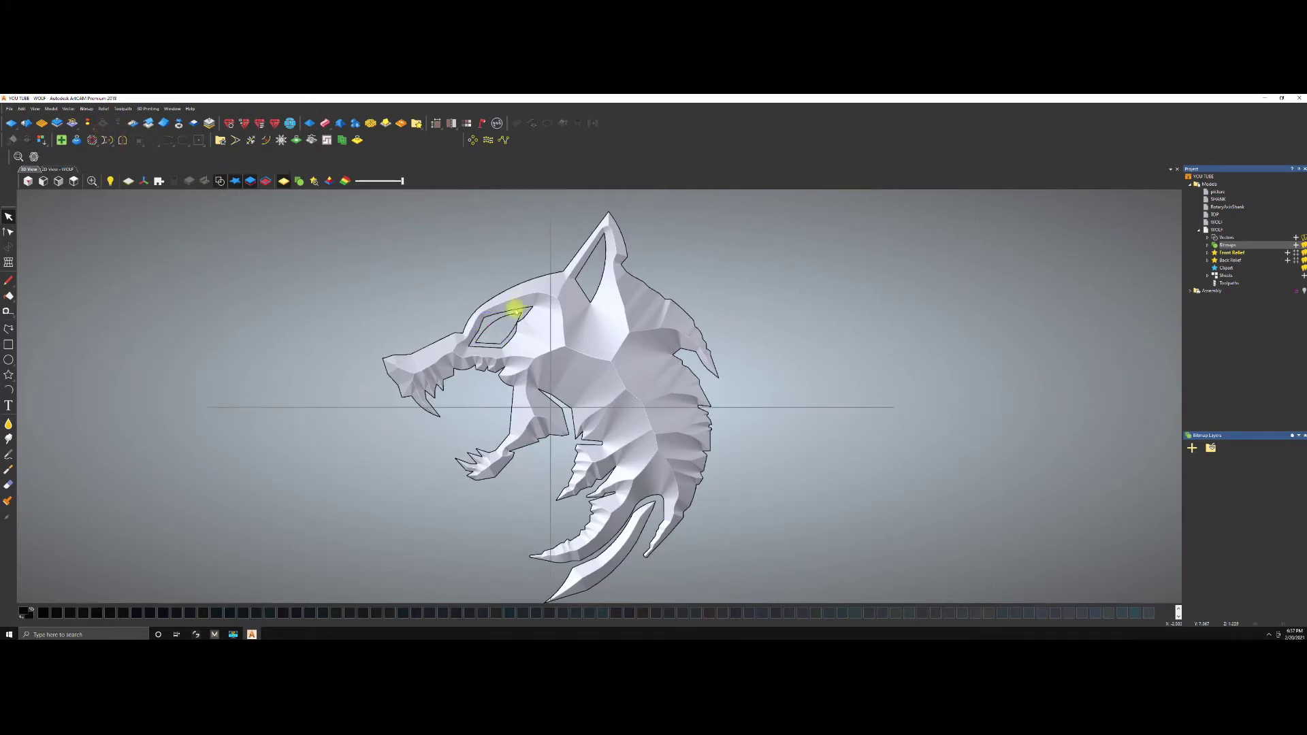
left_click(512, 316)
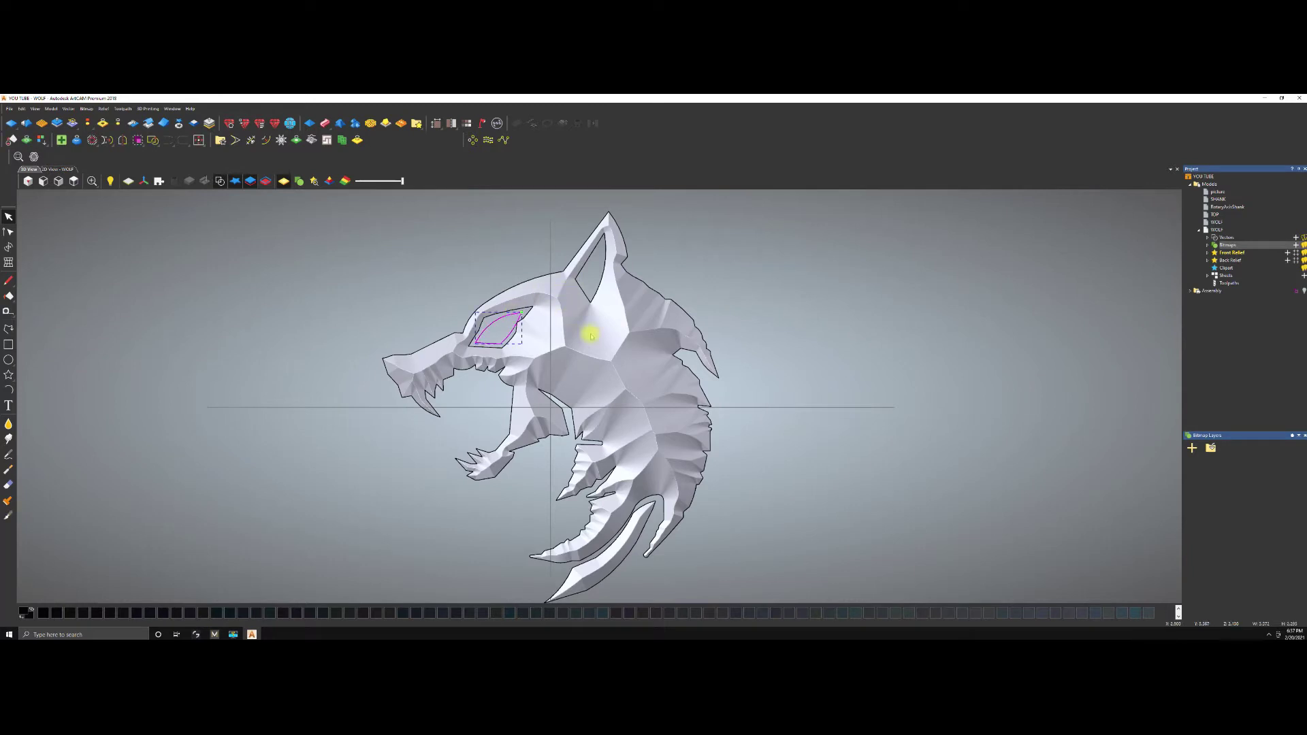
scroll(591, 335, "down", 1)
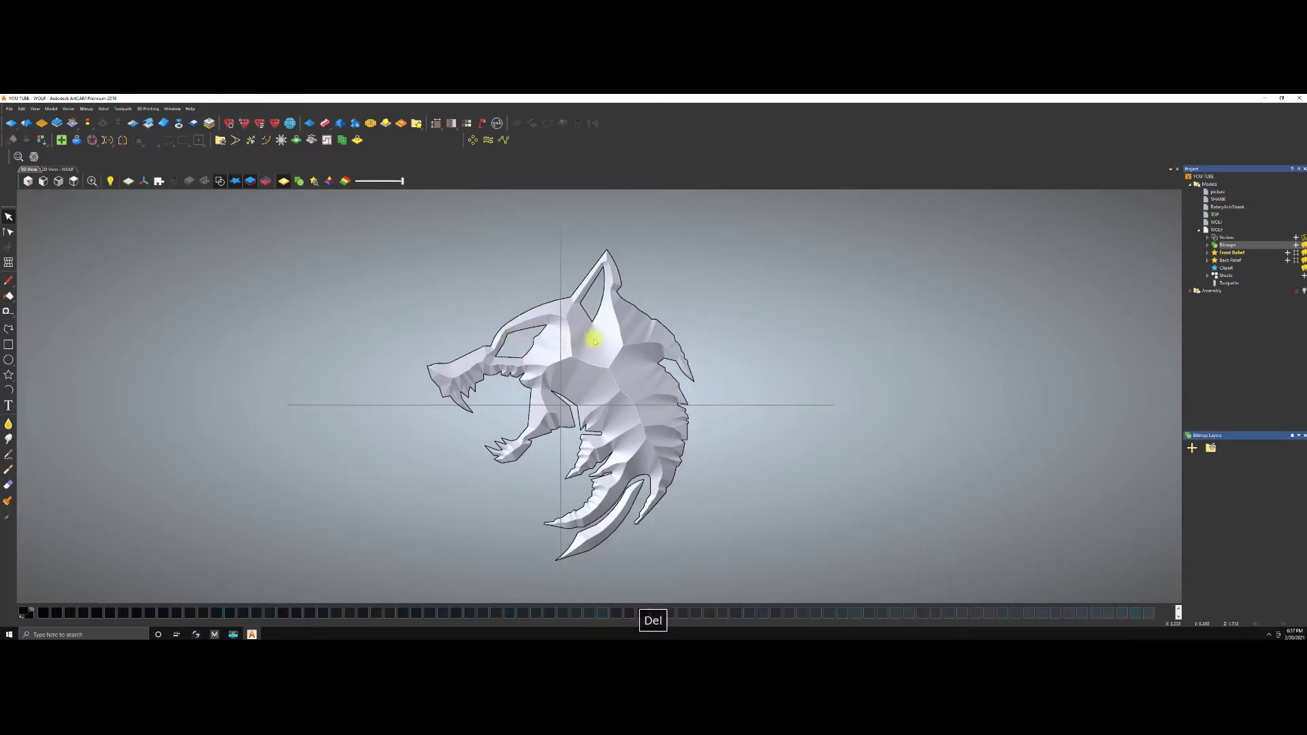
Inspect the wolf relief and its opened eye from several oblique angles with the vectors hidden.
left_click_drag(584, 332, 440, 308)
left_click_drag(577, 395, 537, 341)
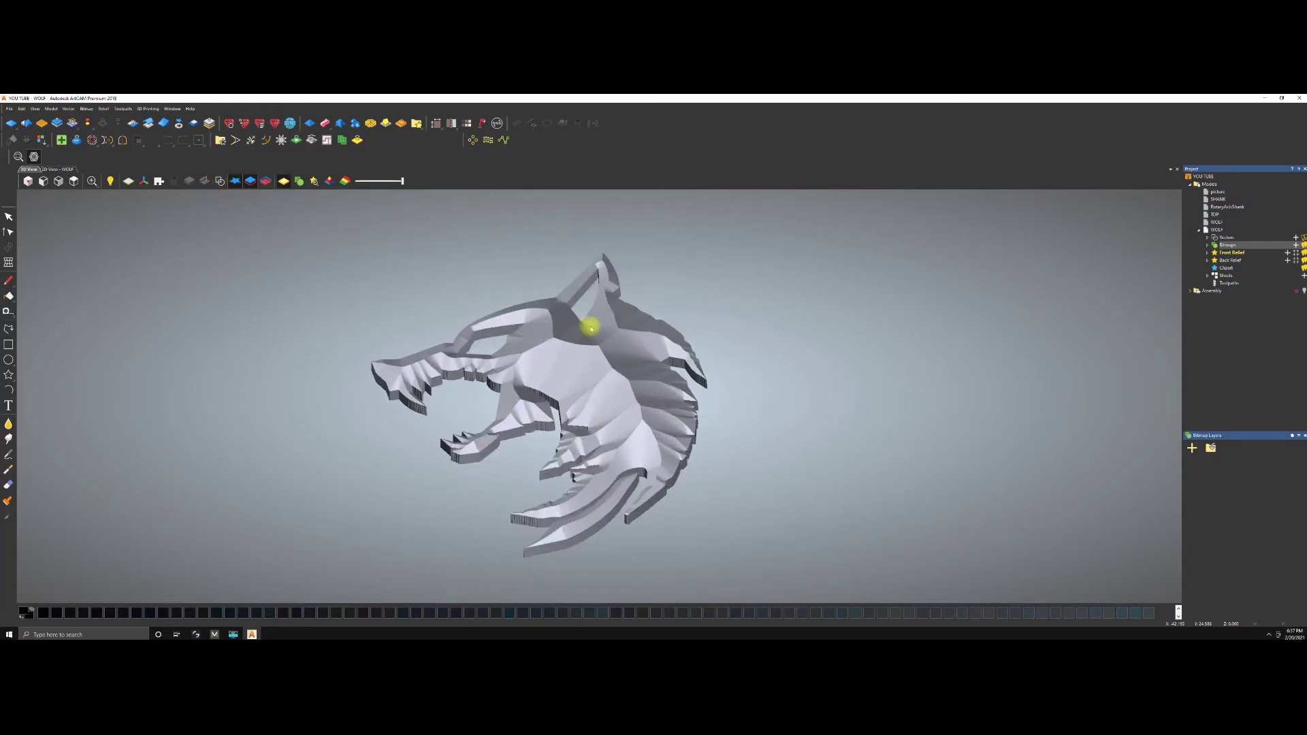
left_click_drag(549, 361, 554, 308)
left_click_drag(488, 266, 584, 209)
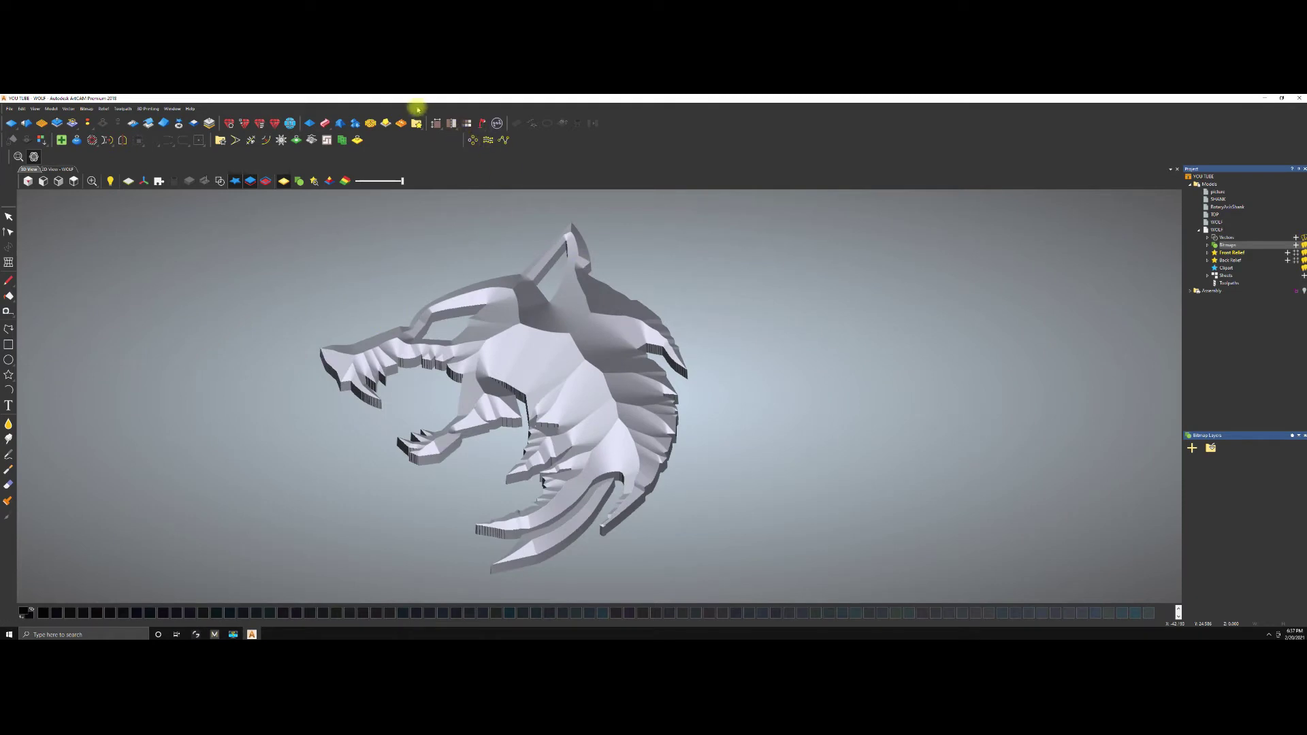
Start a Texture Relief operation, select the outer wolf outline in the 2D view and limit the texture to the selected vector.
left_click(42, 124)
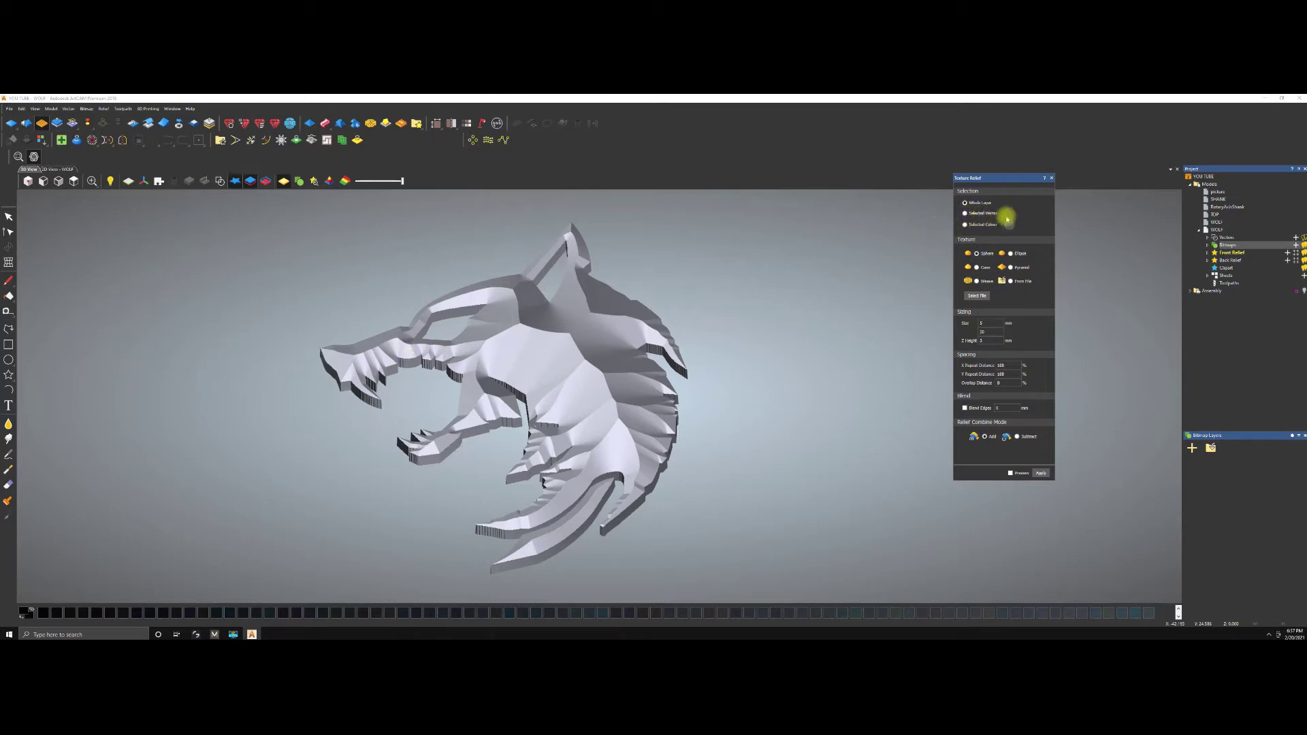
left_click(964, 225)
left_click(49, 170)
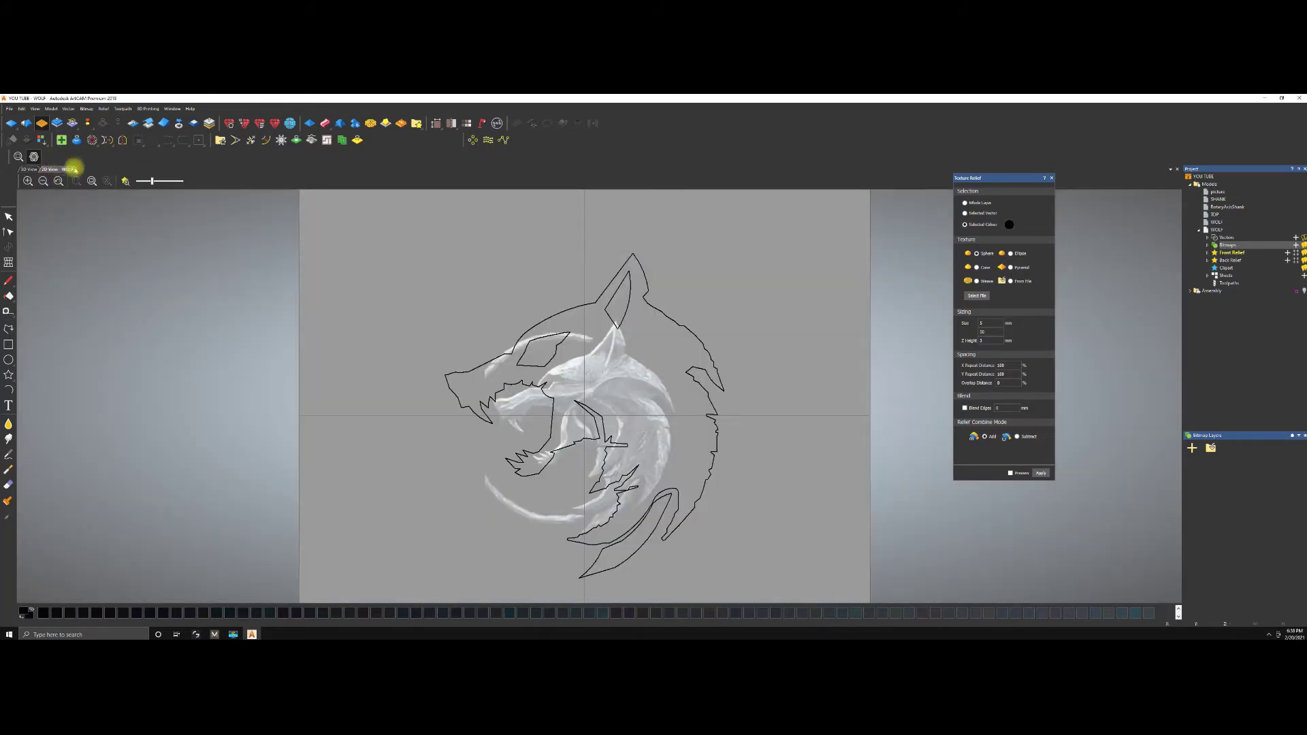
left_click(660, 312)
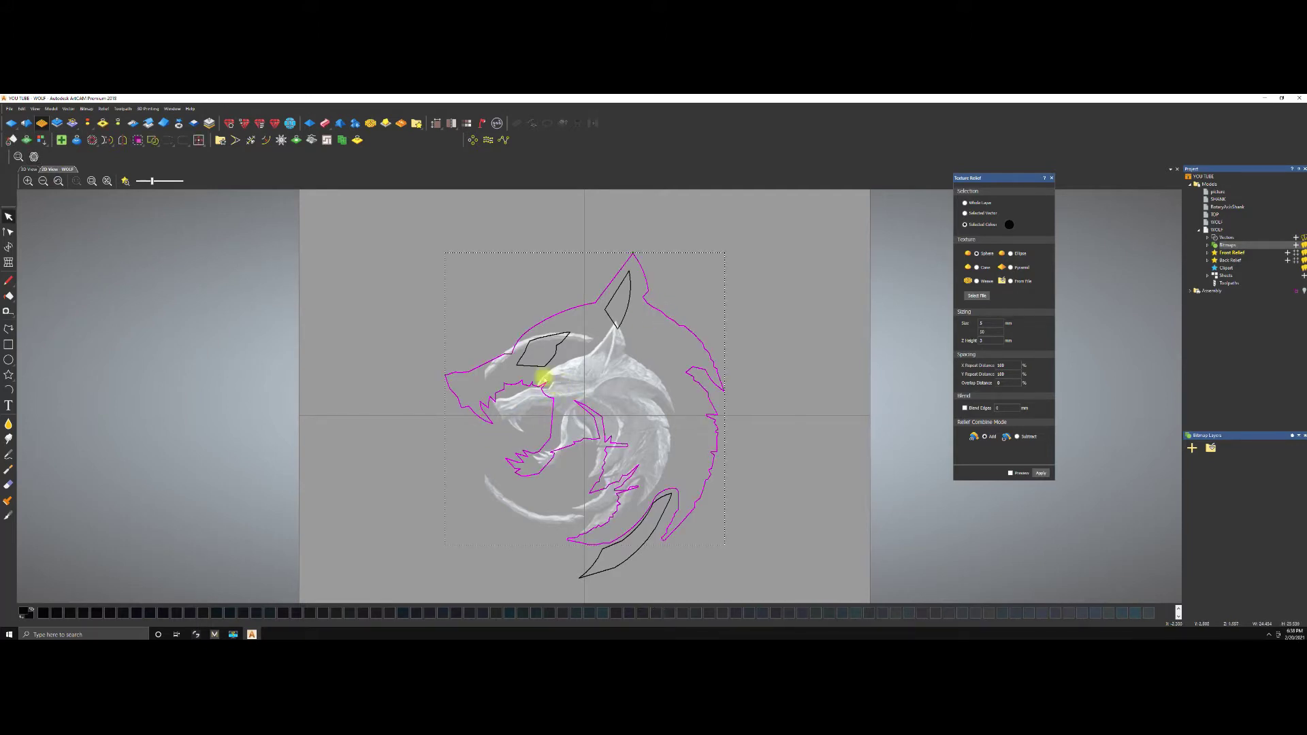
left_click(86, 109)
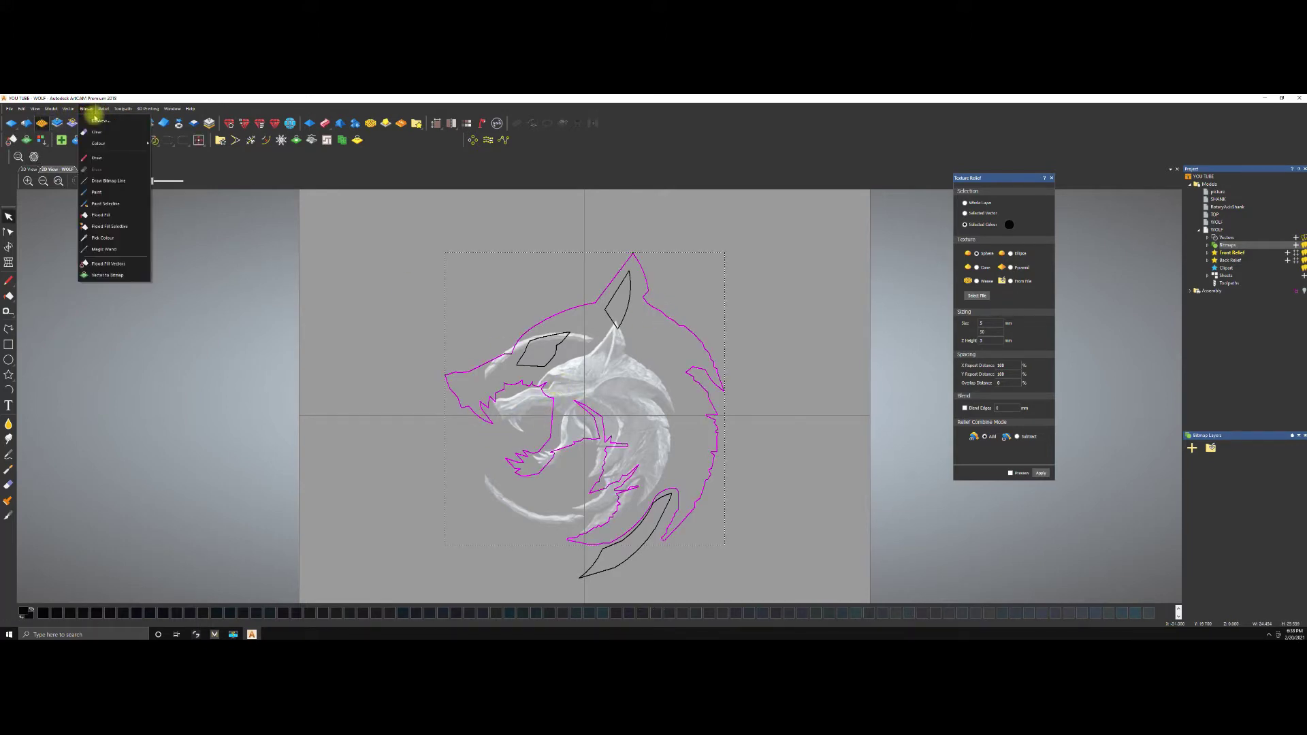
left_click(97, 215)
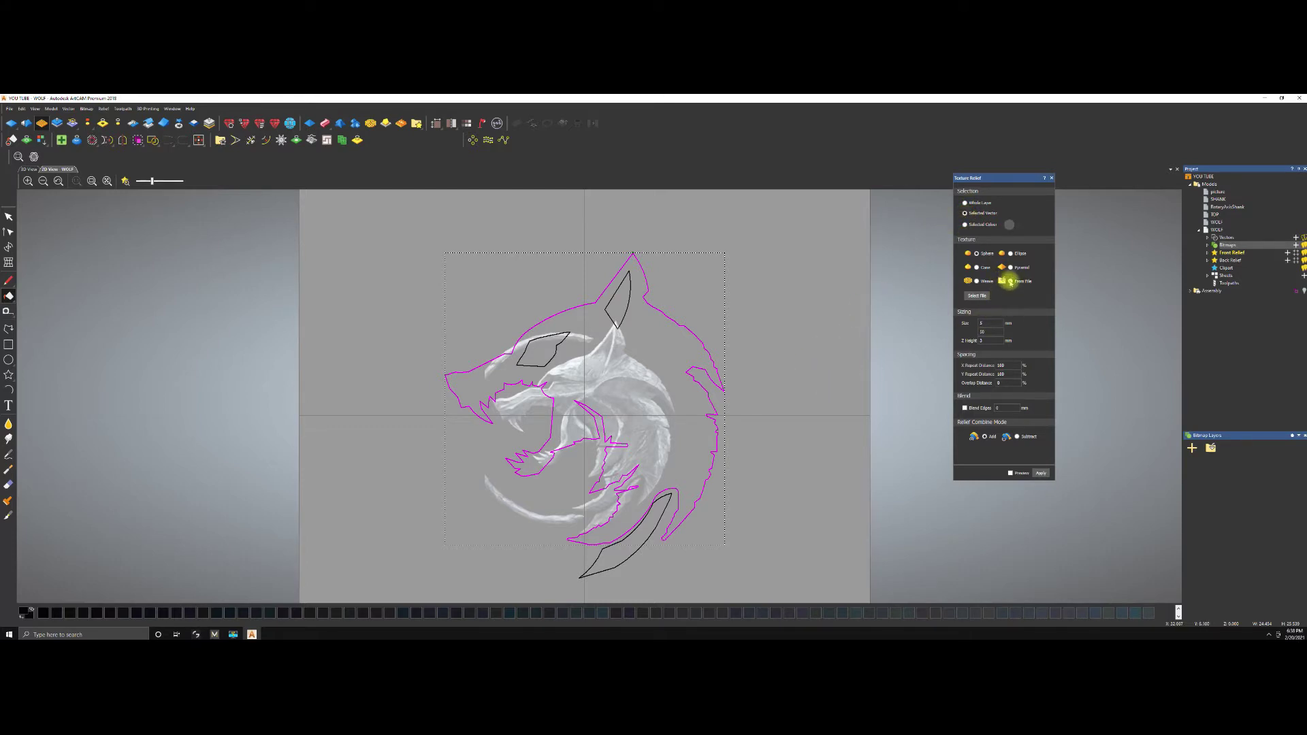
Load the WOLF picture from the Desktop as the texture file and apply it to the wolf relief.
left_click(1009, 281)
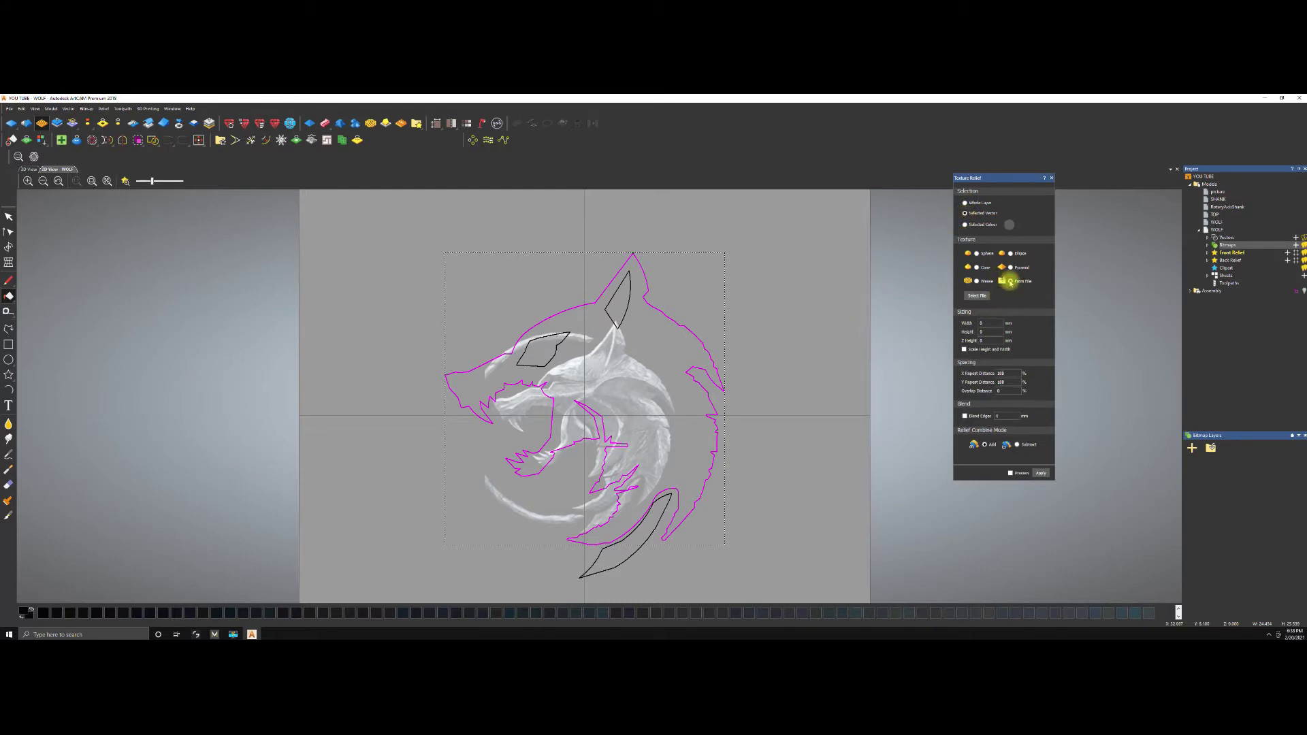
left_click(975, 298)
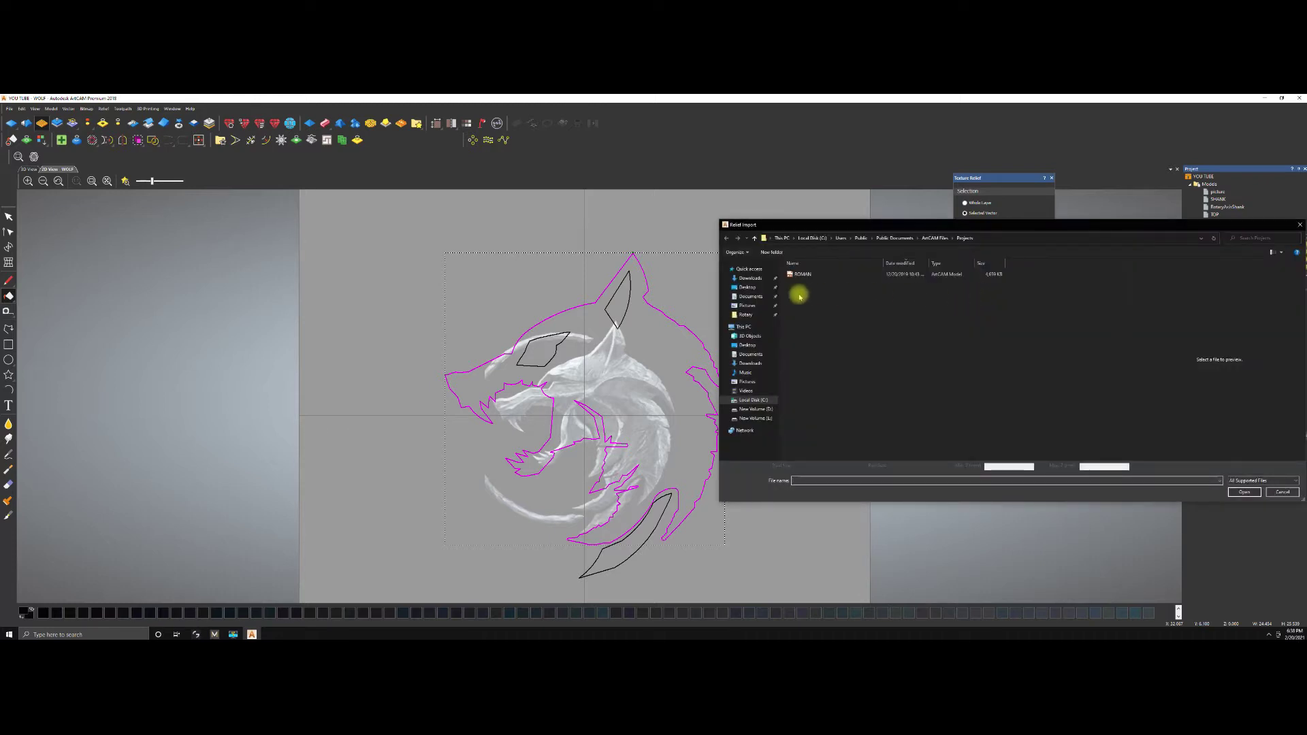
left_click(747, 287)
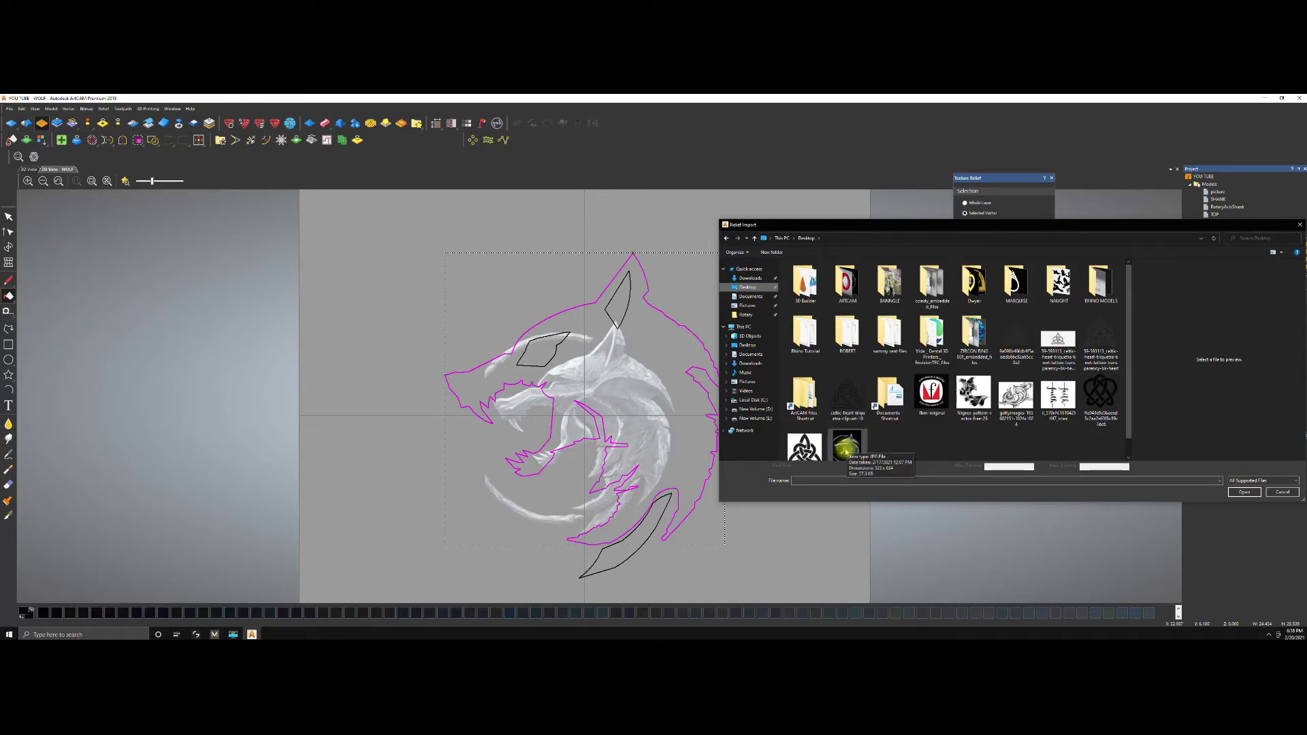
left_click(851, 445)
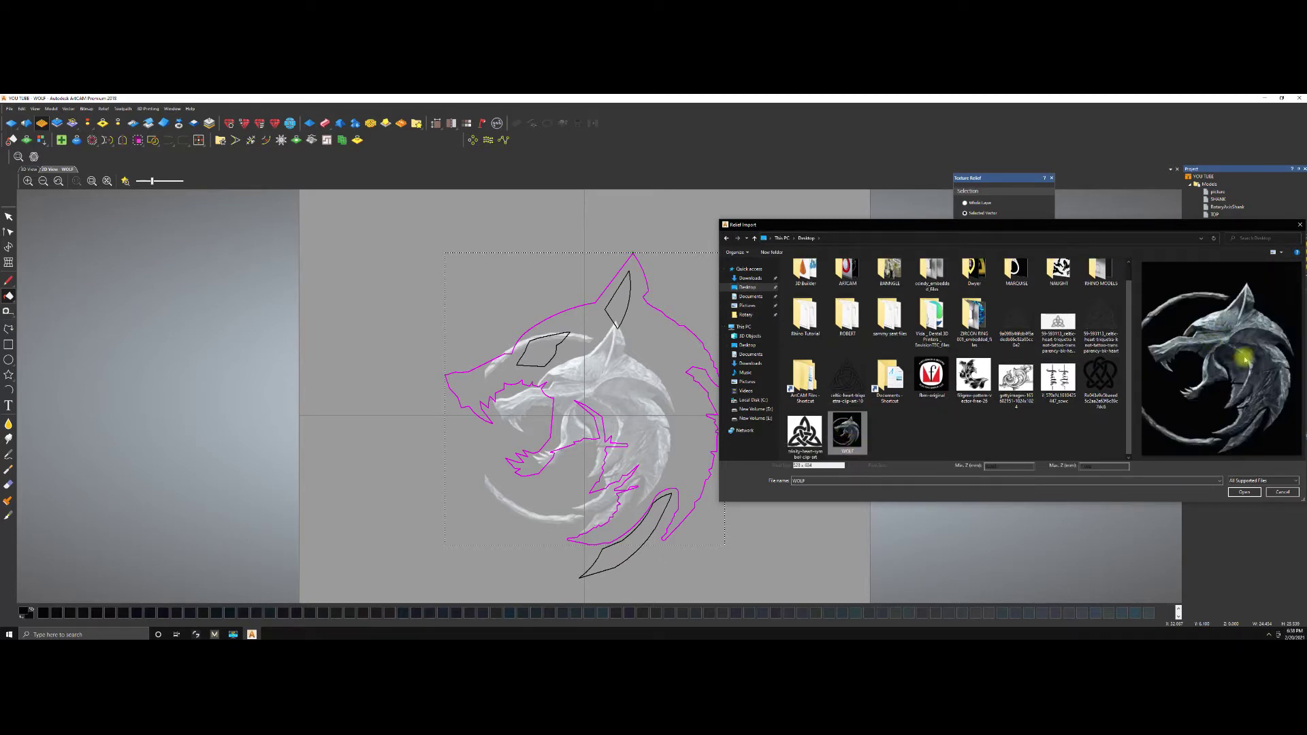
left_click(1243, 491)
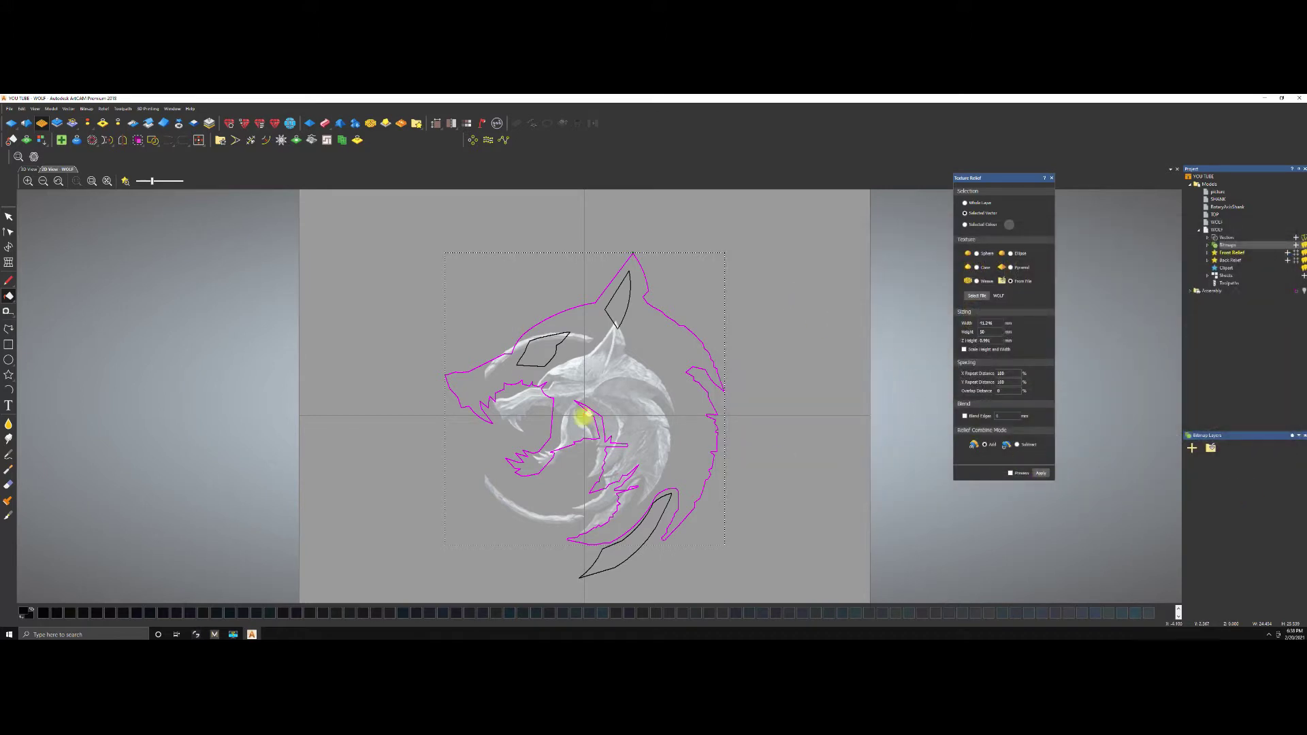
left_click(1036, 476)
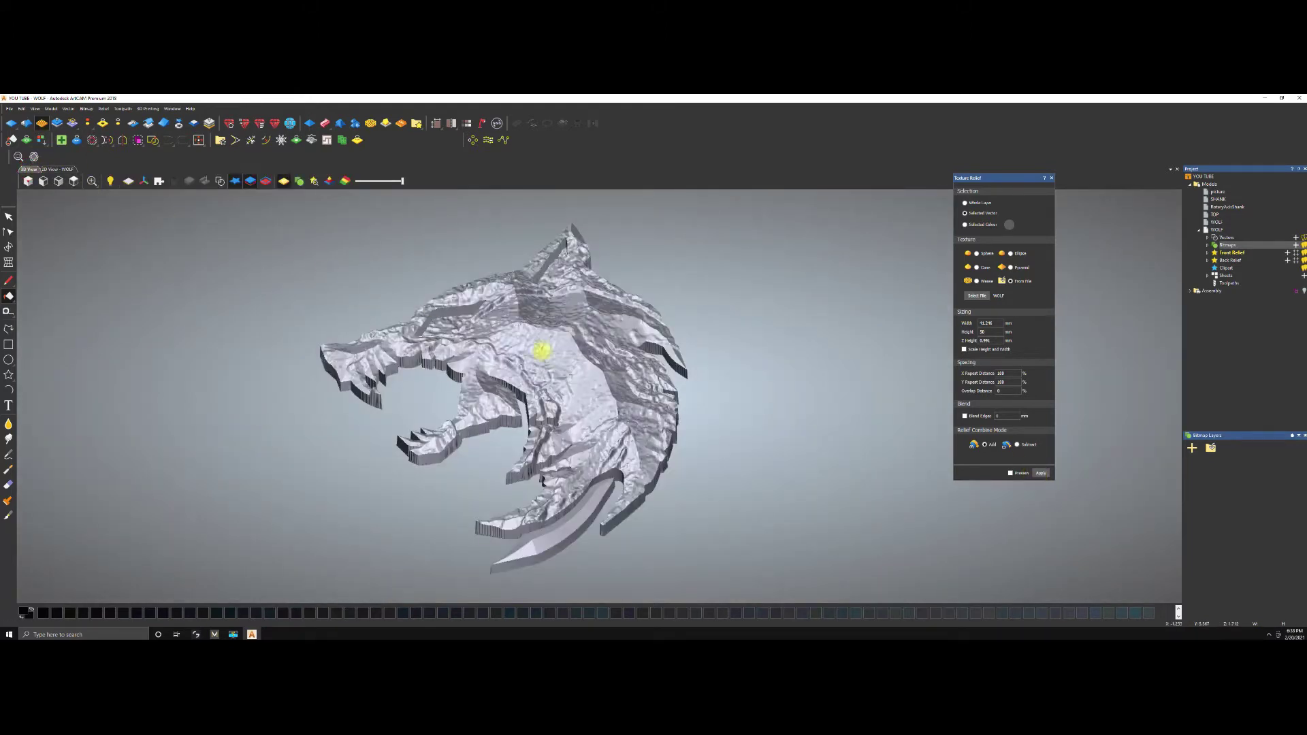
Close the Texture Relief settings and inspect the textured wolf surface up close and from an oblique angle.
right_click_drag(542, 350, 550, 376)
scroll(549, 376, "down", 3)
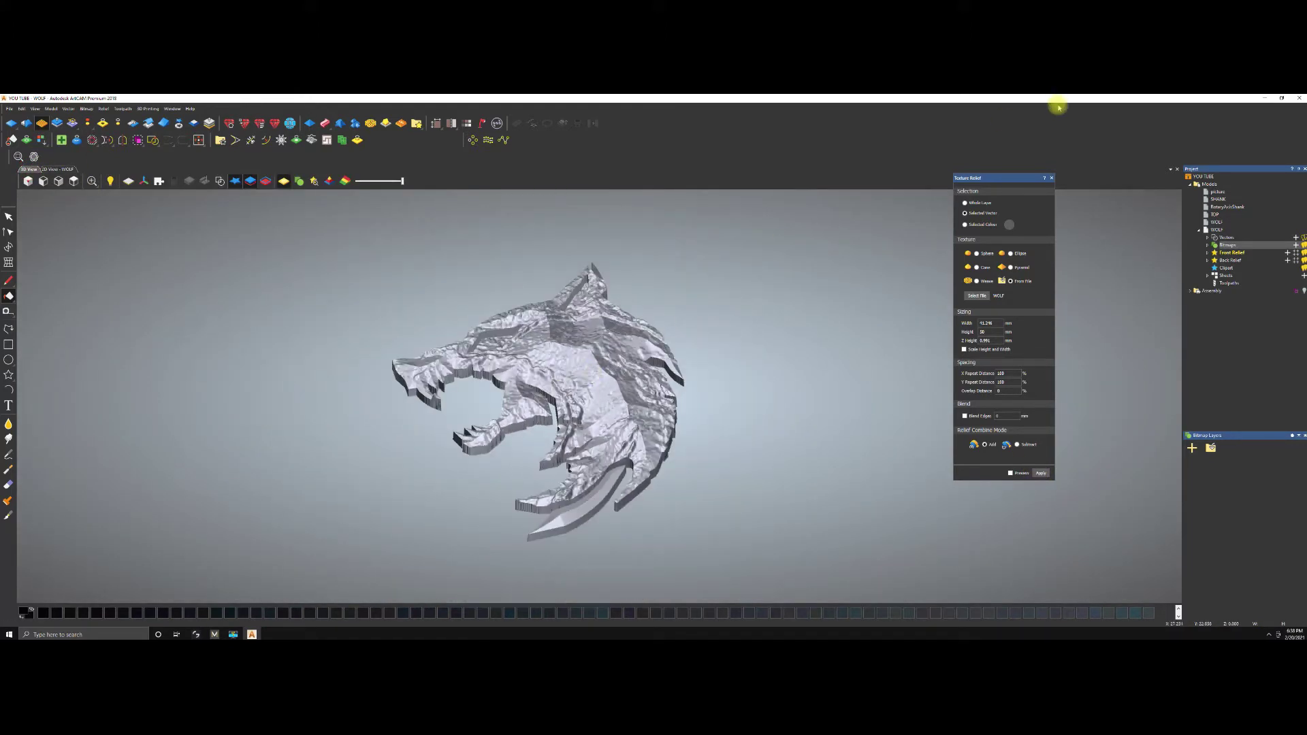
left_click(1051, 177)
scroll(559, 365, "up", 1)
scroll(559, 366, "down", 3)
left_click(34, 156)
left_click_drag(600, 355, 586, 320)
scroll(611, 371, "up", 3)
scroll(611, 371, "down", 2)
Display the relief preview in the 2D view and zero the relief inside the eye and ear vectors.
left_click(60, 169)
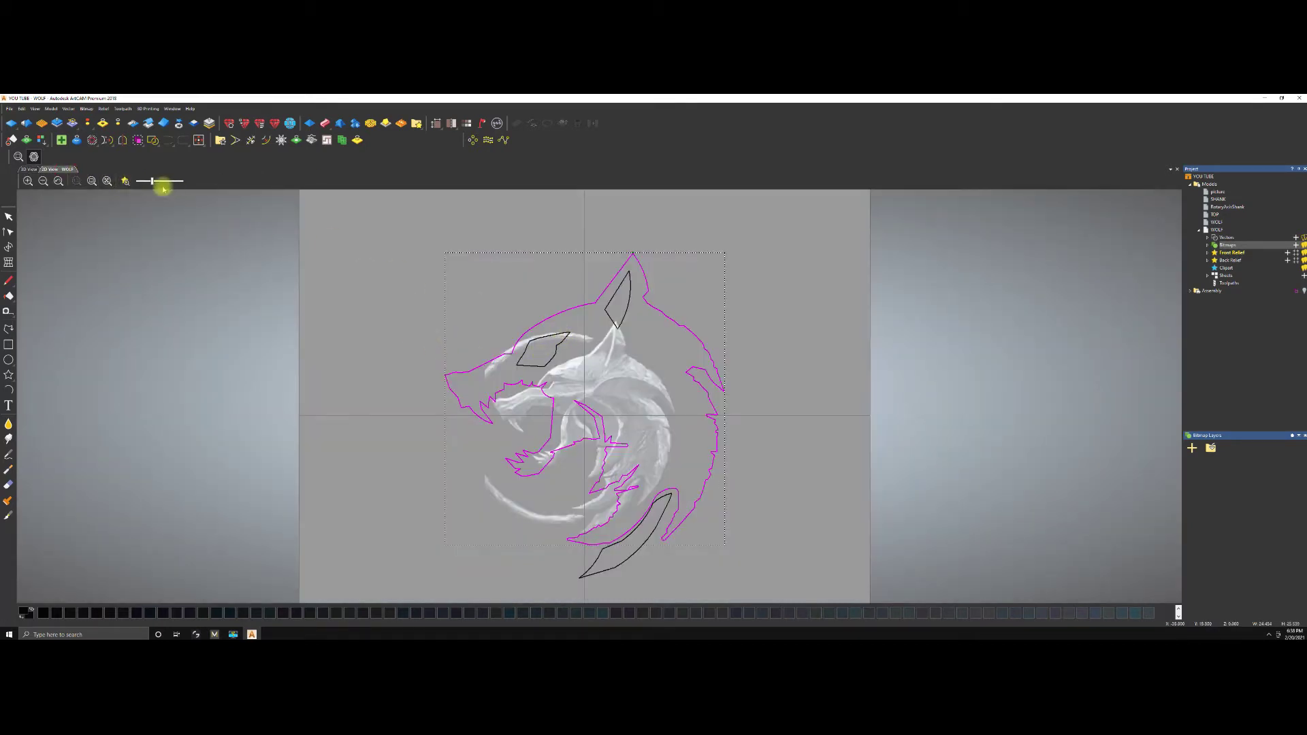
left_click_drag(152, 182, 184, 182)
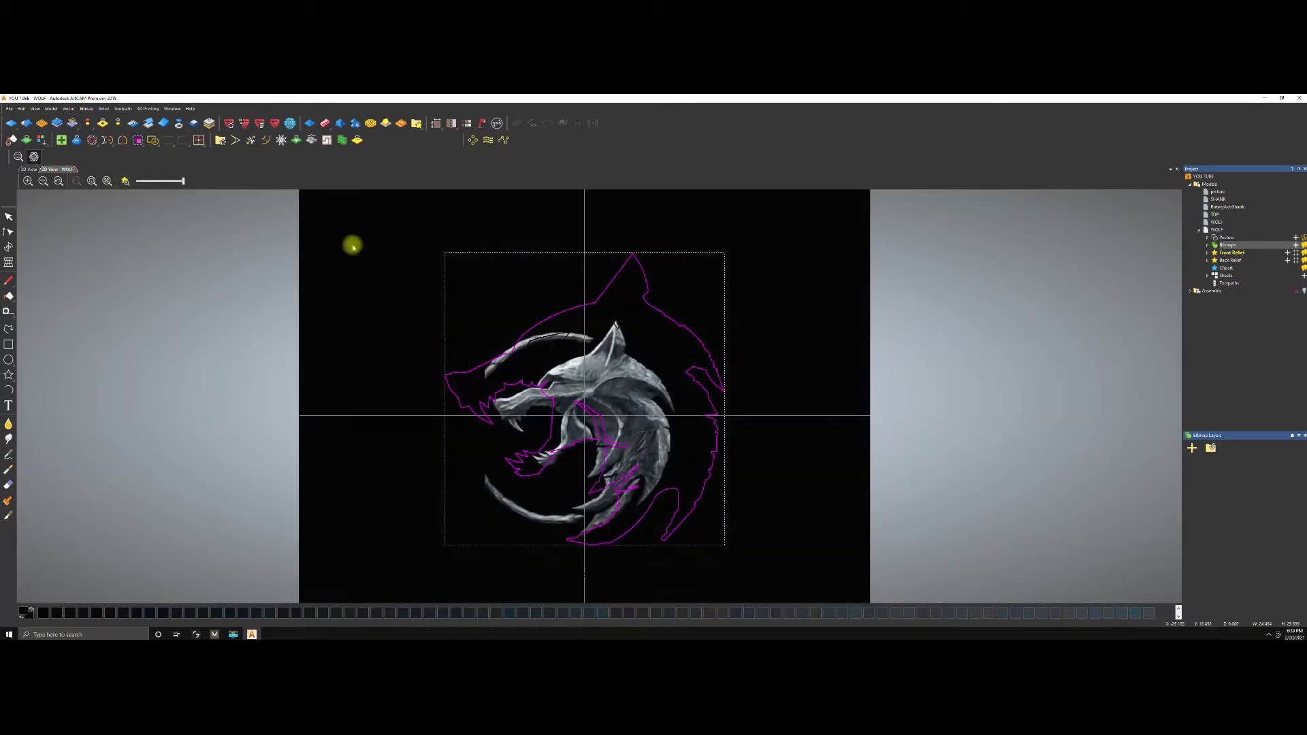
left_click(125, 181)
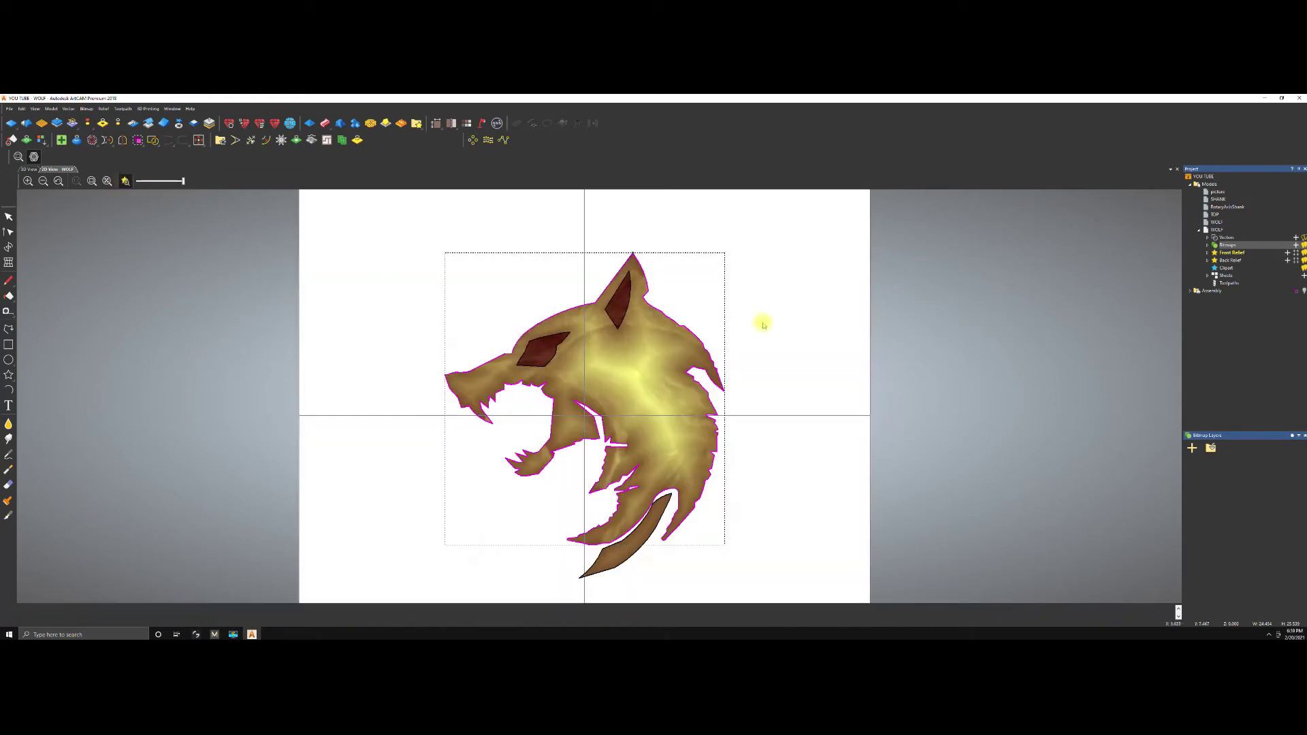
left_click(560, 339)
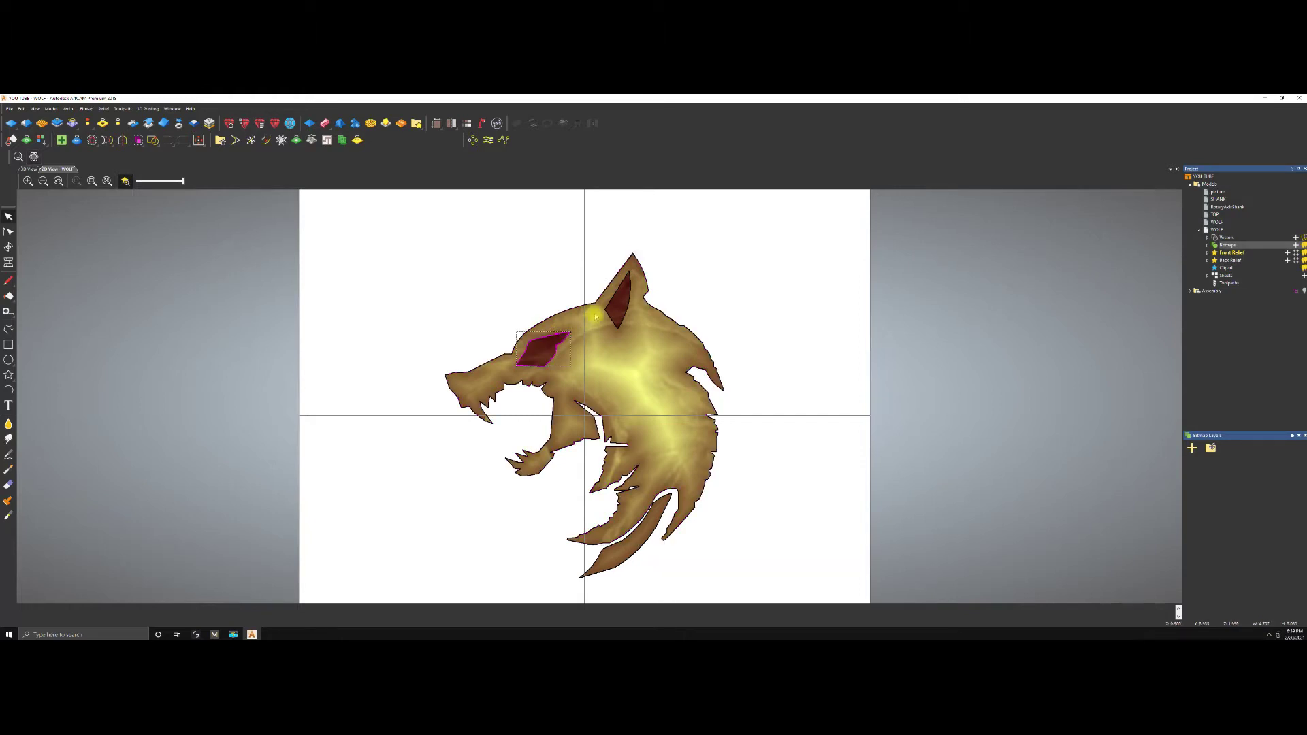
left_click(618, 292, "shift")
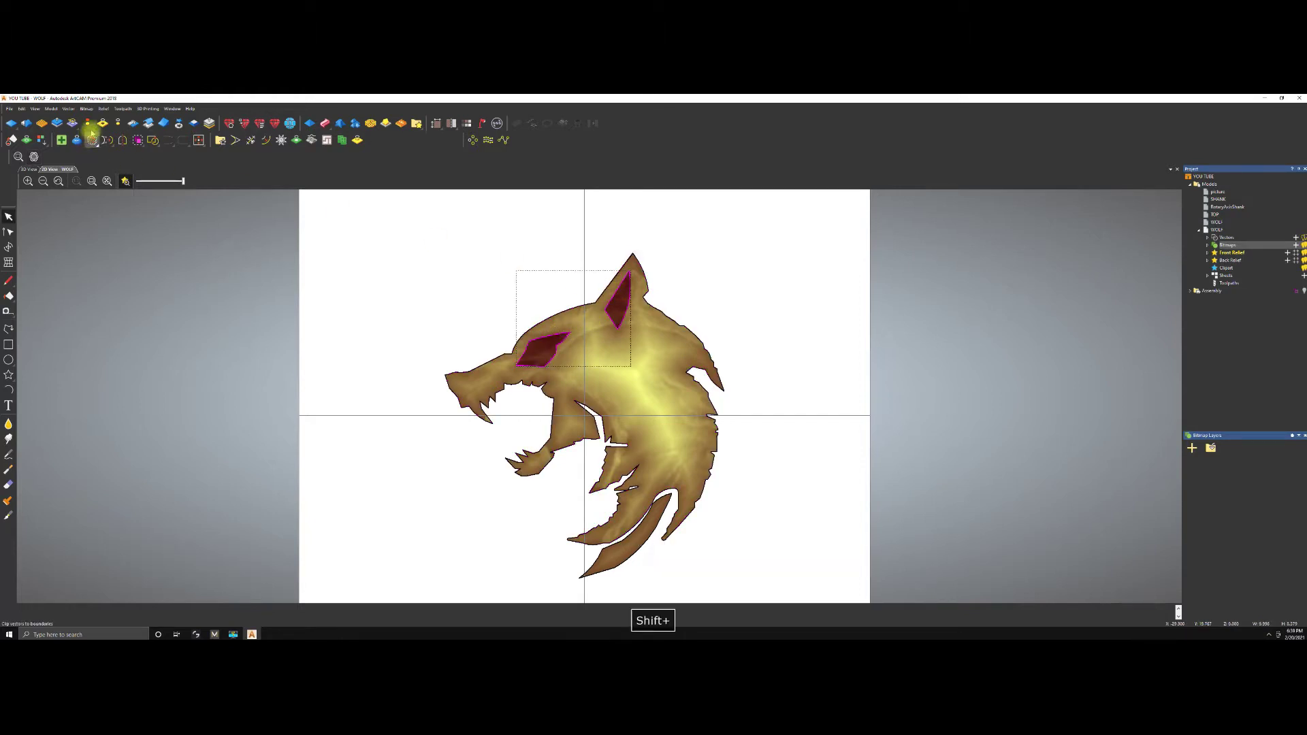
left_click(28, 168)
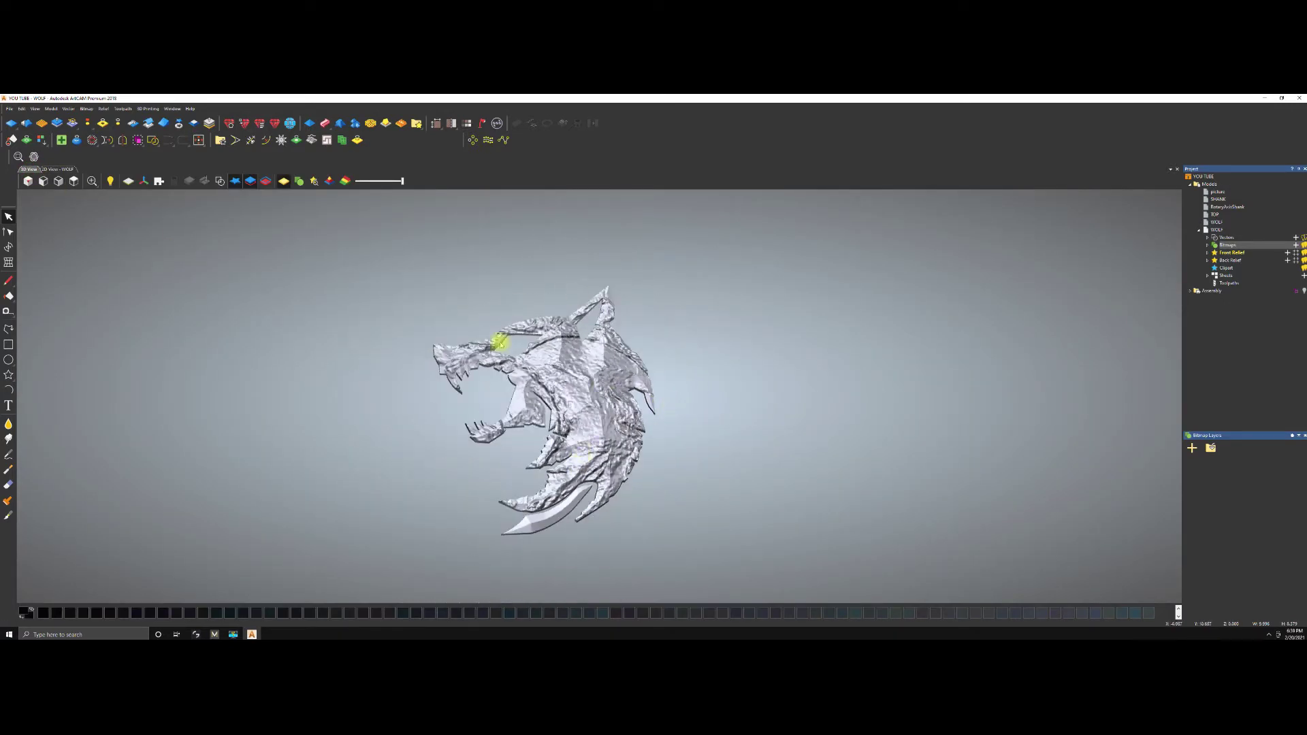
Smooth the relief along the edges of the wolf's eye opening with the Smooth sculpting tool.
scroll(565, 441, "up", 3)
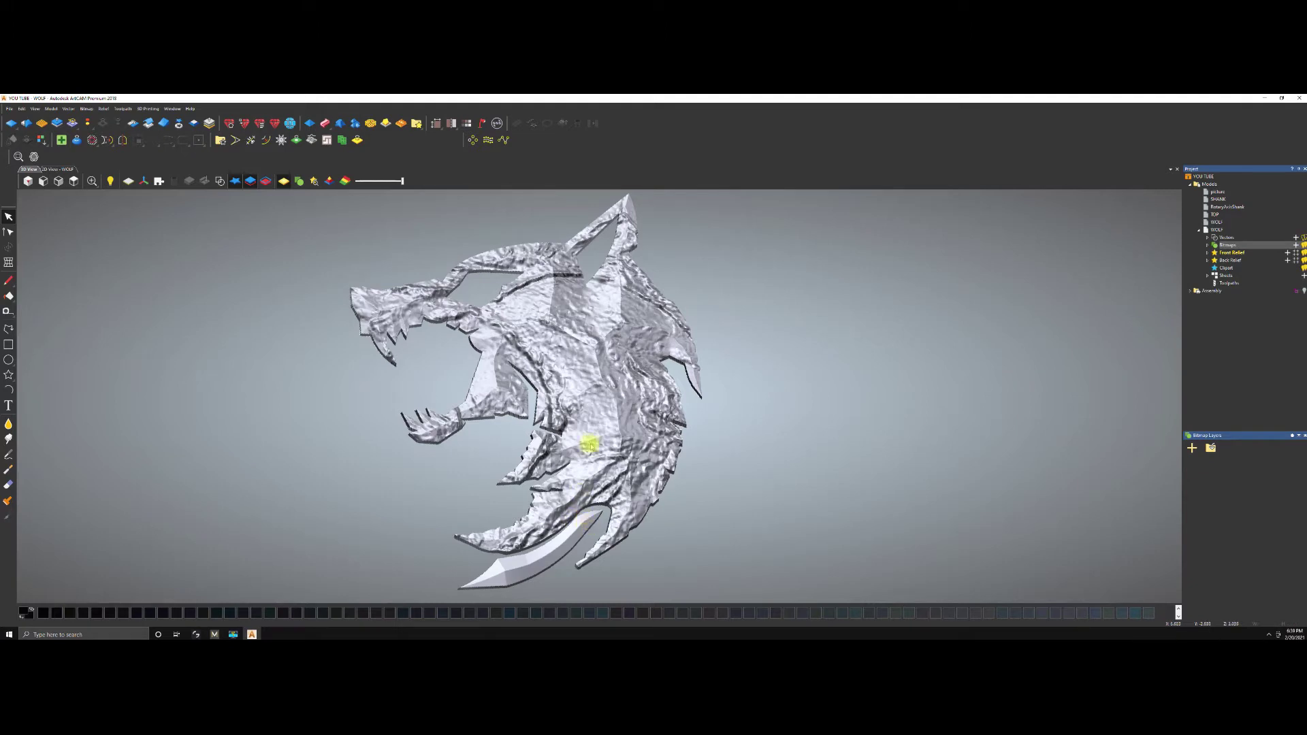
scroll(588, 451, "down", 2)
left_click_drag(582, 465, 290, 268)
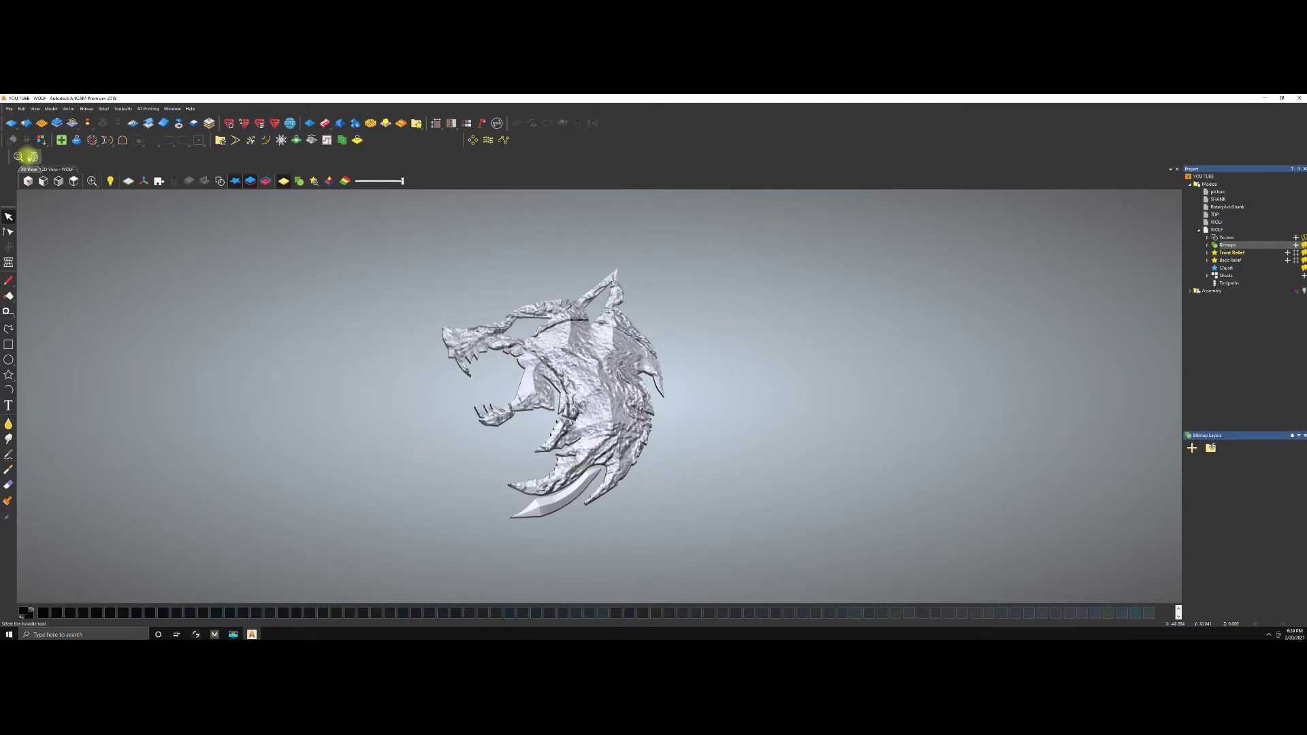
left_click_drag(571, 335, 474, 346)
mouse_move(577, 377)
left_mouse_down()
mouse_move(590, 350)
mouse_move(659, 345)
mouse_move(621, 356)
mouse_move(613, 312)
left_mouse_up()
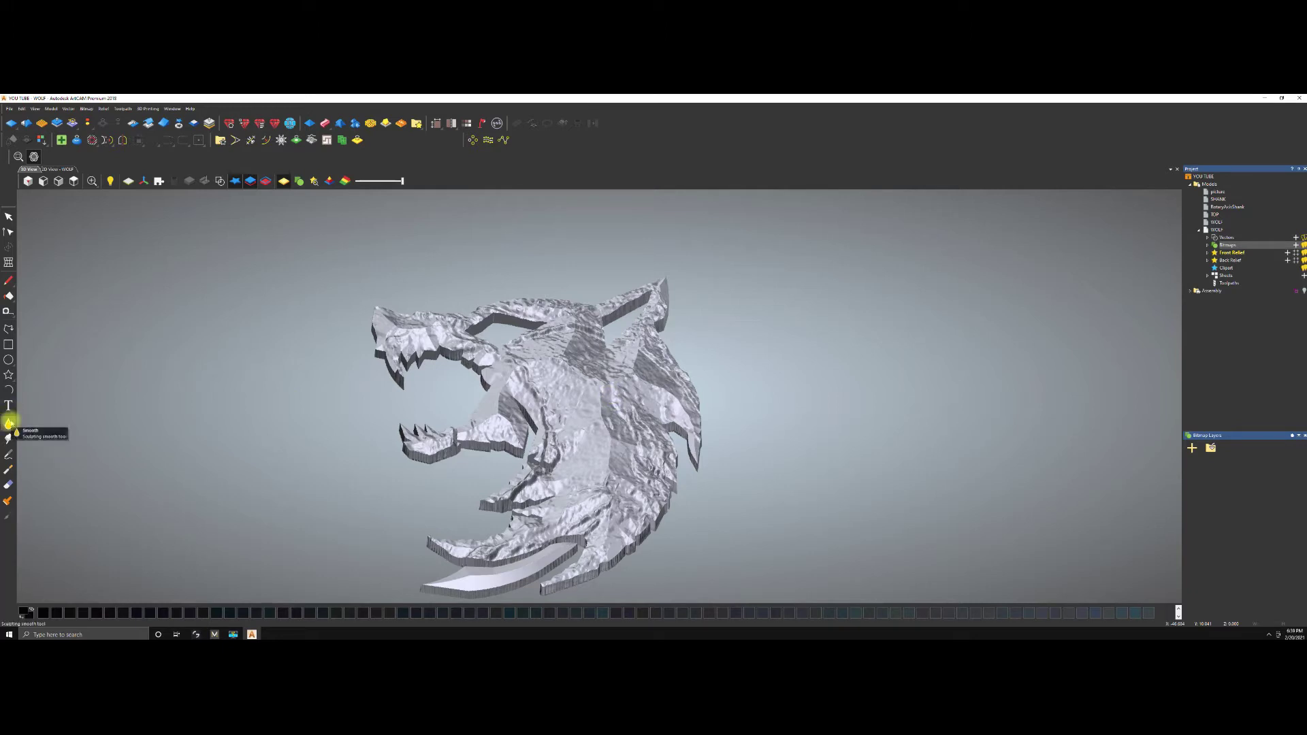
left_click(6, 468)
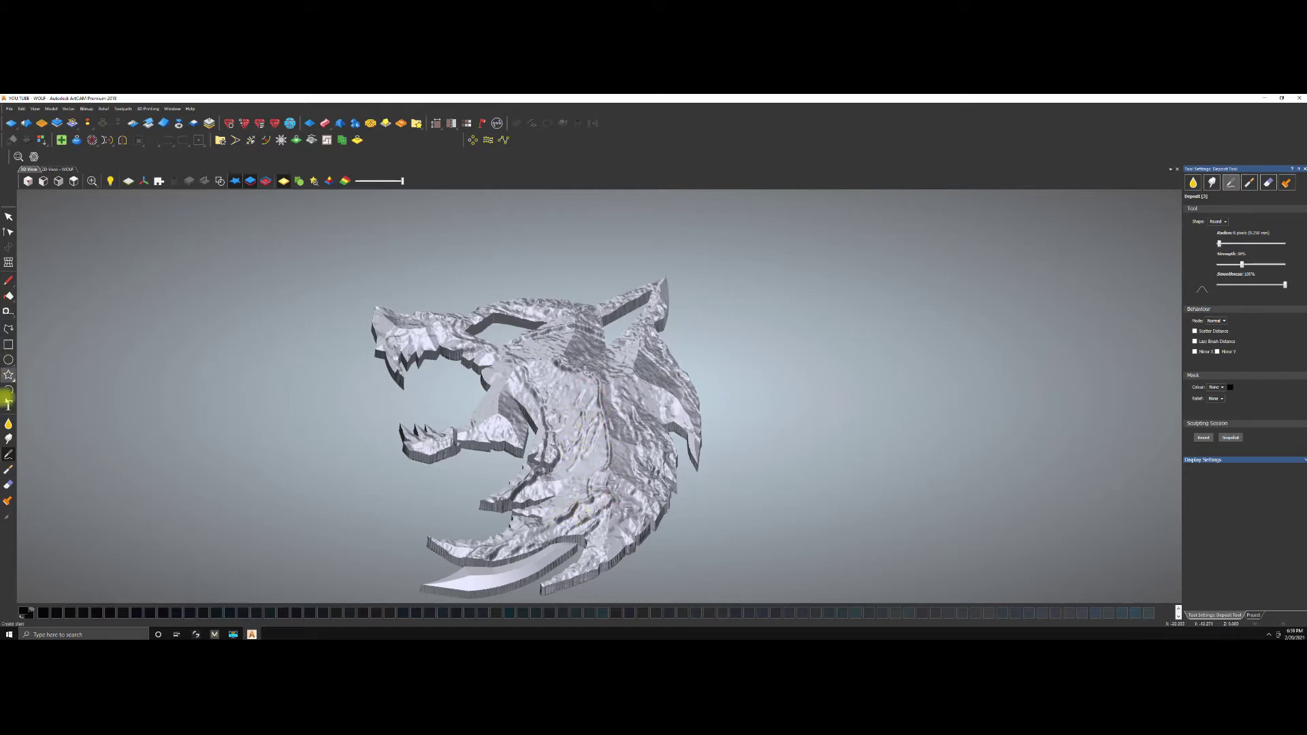
left_click(8, 424)
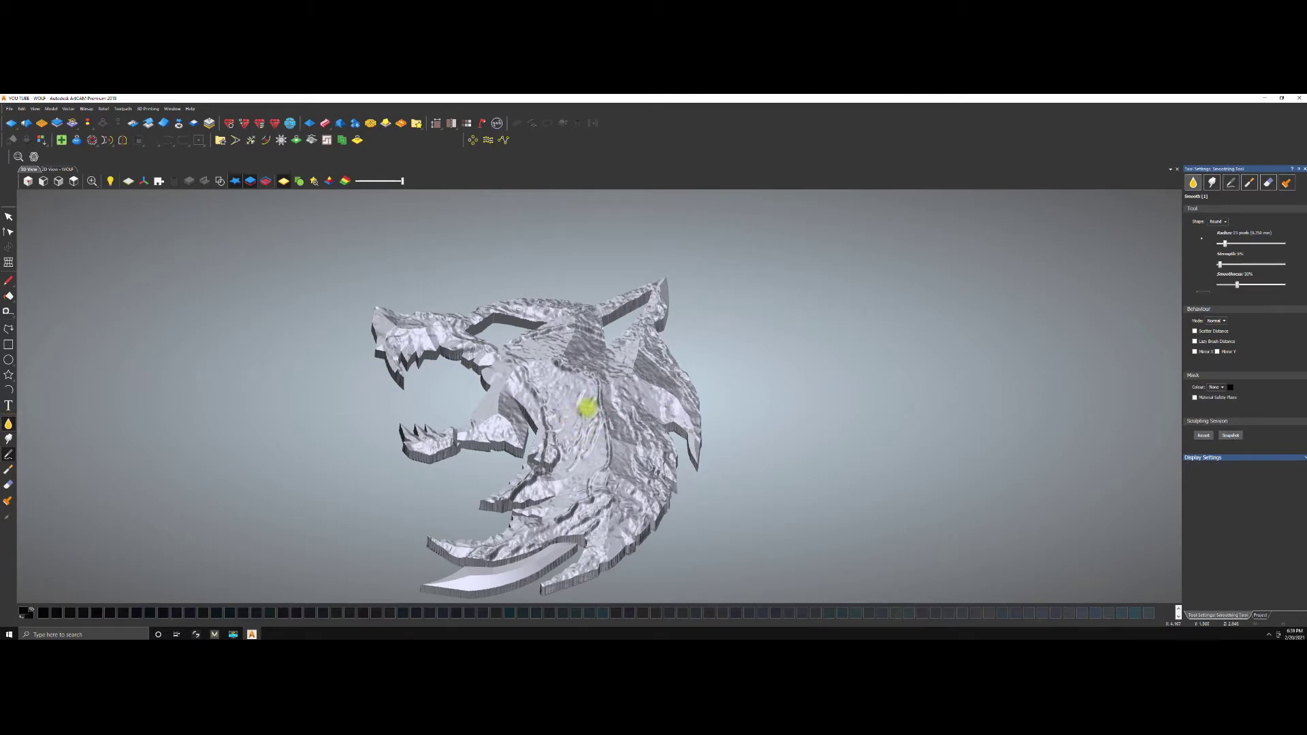
left_click_drag(563, 395, 551, 332)
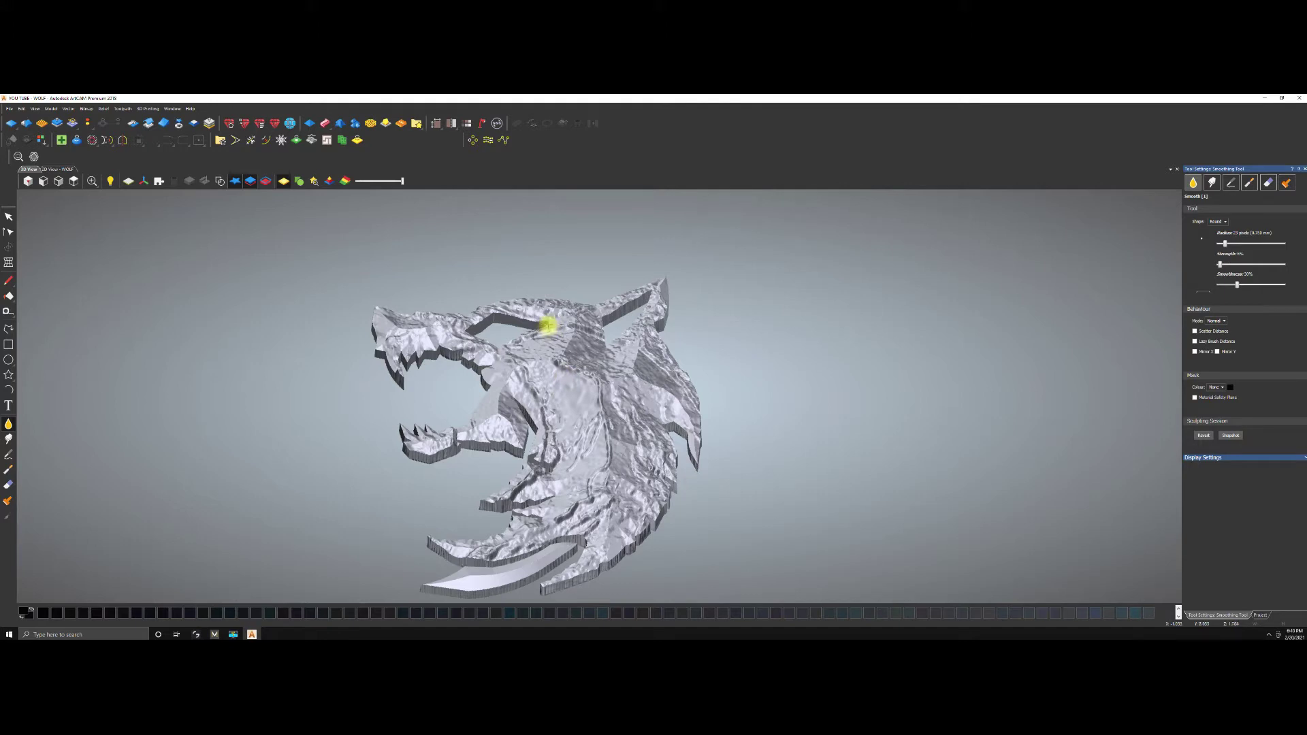
left_click_drag(481, 317, 461, 329)
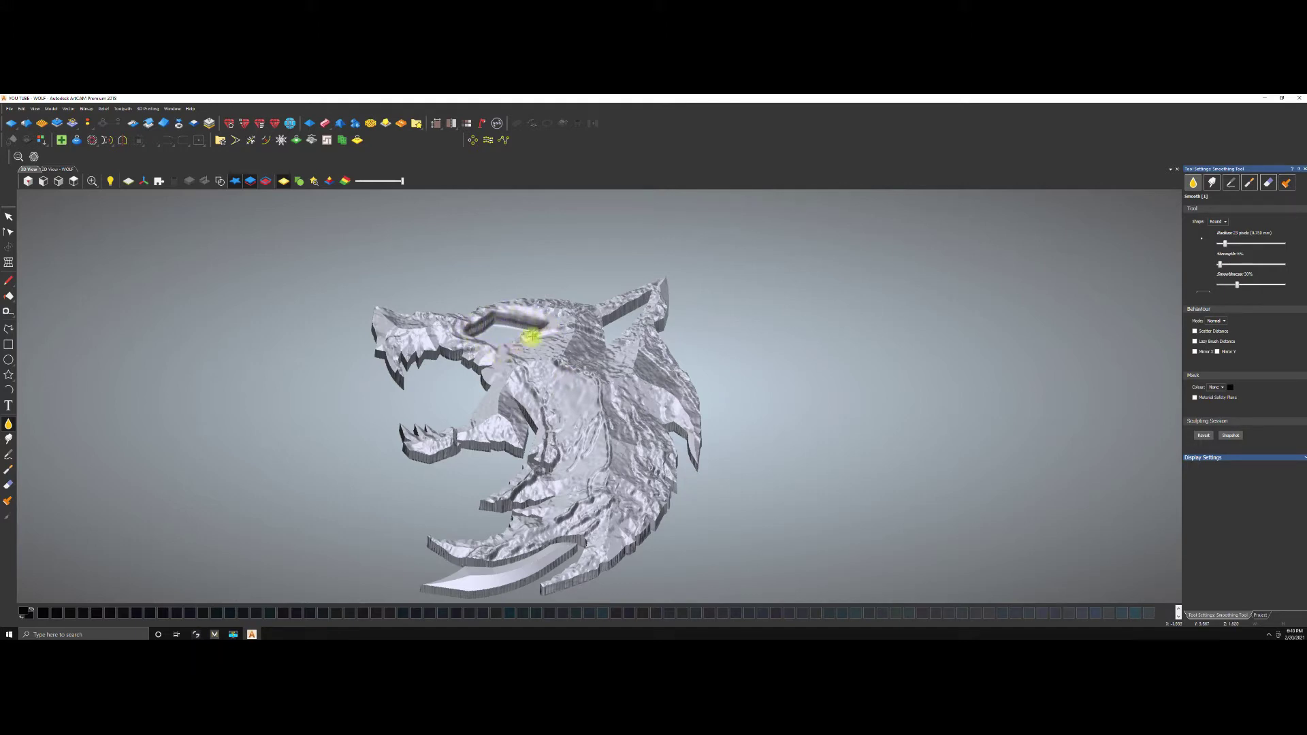
Smooth the forehead and ear opening, the neck surface, and the edges of the jaws and muzzle.
mouse_move(561, 326)
left_mouse_down()
mouse_move(596, 350)
mouse_move(597, 316)
mouse_move(597, 351)
left_mouse_up()
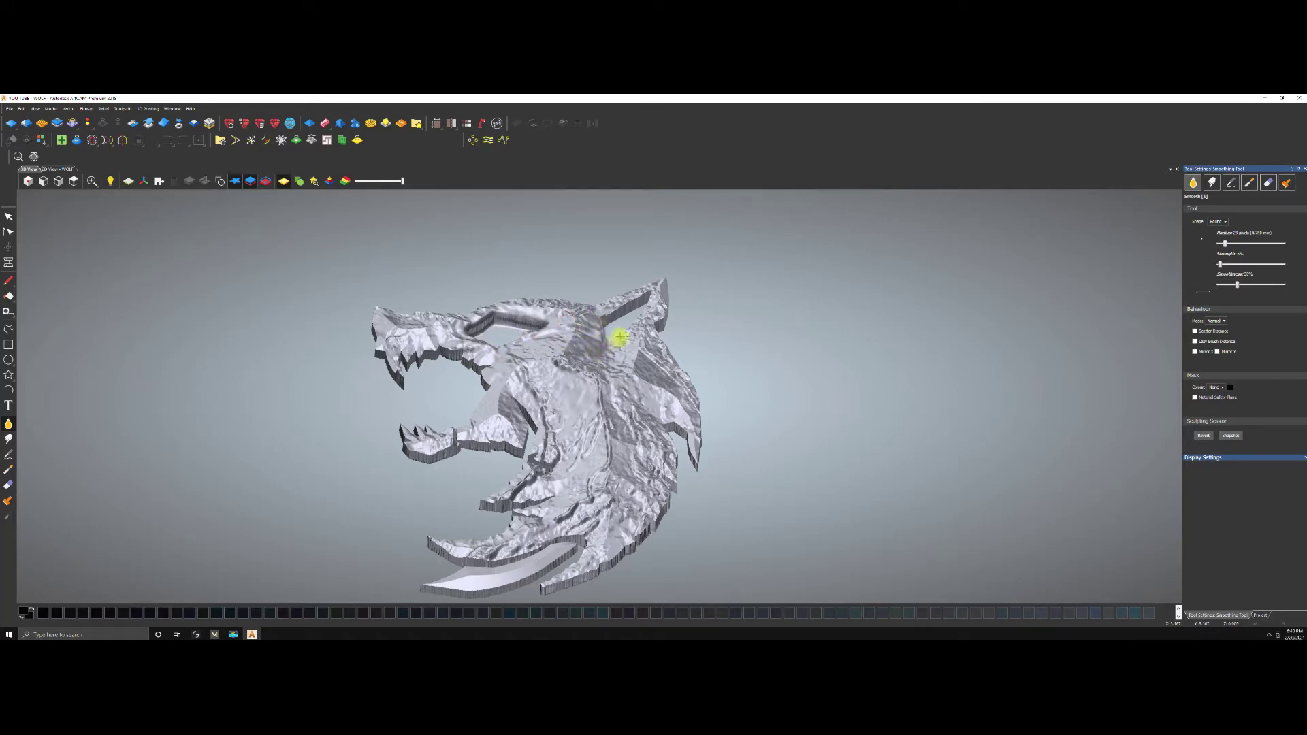
mouse_move(650, 297)
left_mouse_down()
mouse_move(581, 319)
mouse_move(578, 358)
left_mouse_up()
scroll(577, 358, "up", 2)
right_click(581, 388)
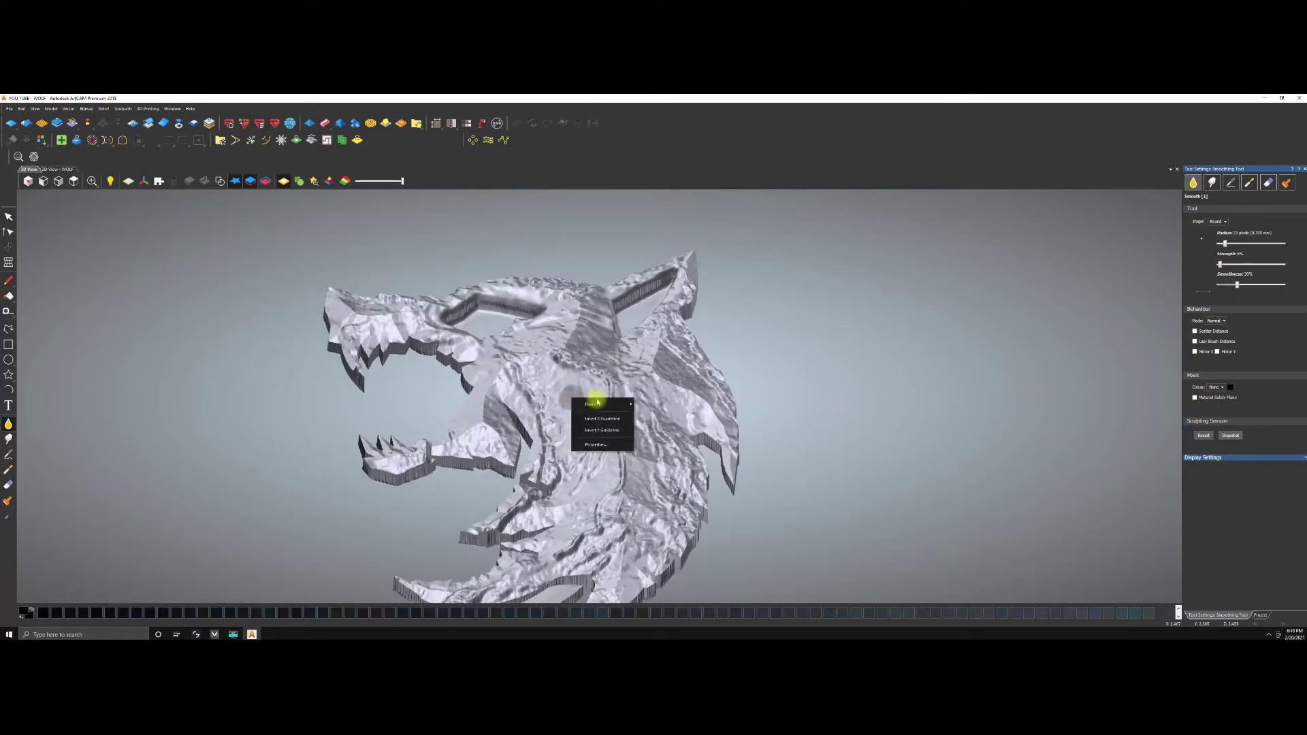
mouse_move(679, 432)
left_mouse_down()
mouse_move(695, 497)
mouse_move(665, 554)
mouse_move(609, 596)
mouse_move(574, 571)
mouse_move(465, 593)
mouse_move(503, 564)
mouse_move(507, 542)
mouse_move(541, 537)
mouse_move(485, 525)
mouse_move(522, 487)
mouse_move(534, 441)
mouse_move(510, 399)
mouse_move(502, 464)
mouse_move(377, 459)
mouse_move(371, 448)
mouse_move(418, 451)
mouse_move(472, 428)
mouse_move(474, 389)
mouse_move(449, 430)
mouse_move(467, 369)
mouse_move(408, 334)
mouse_move(349, 361)
mouse_move(358, 373)
mouse_move(330, 292)
mouse_move(437, 304)
left_mouse_up()
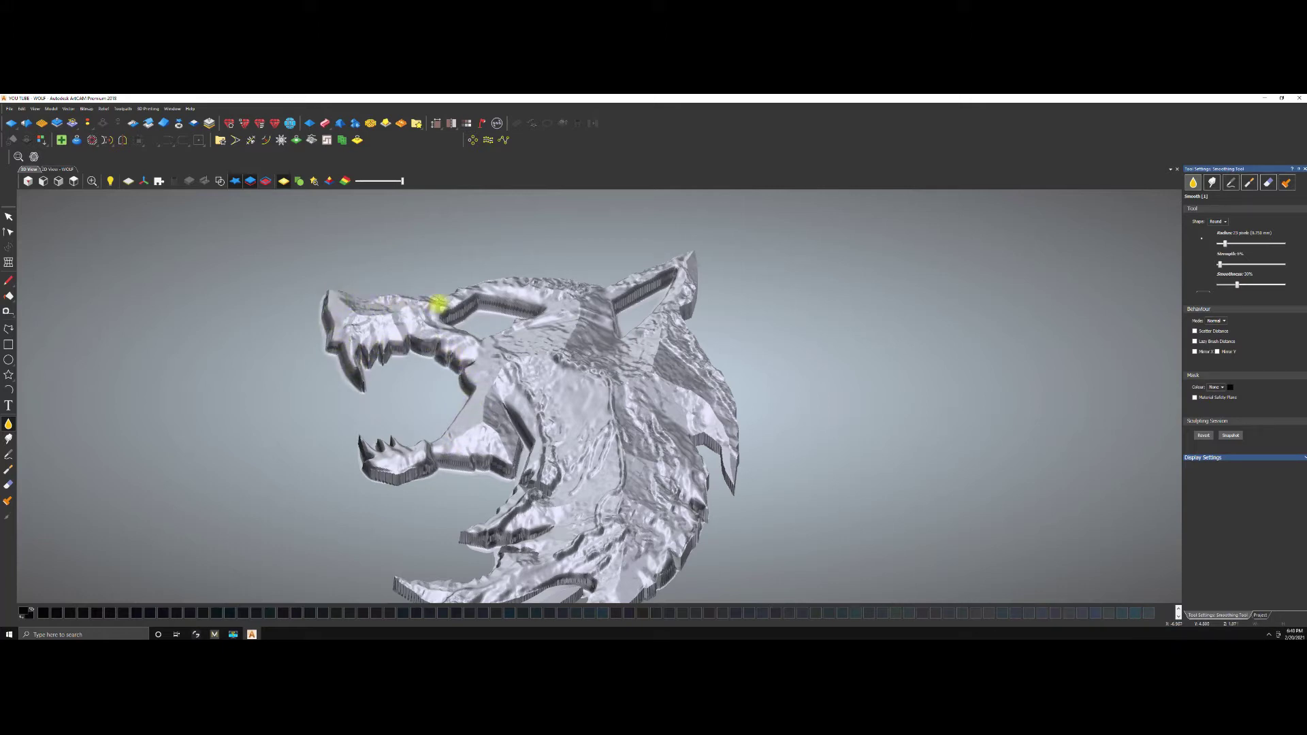
Enable the smoothing tool's Material Safety Plane and set its mask colour to None.
left_click(1223, 387)
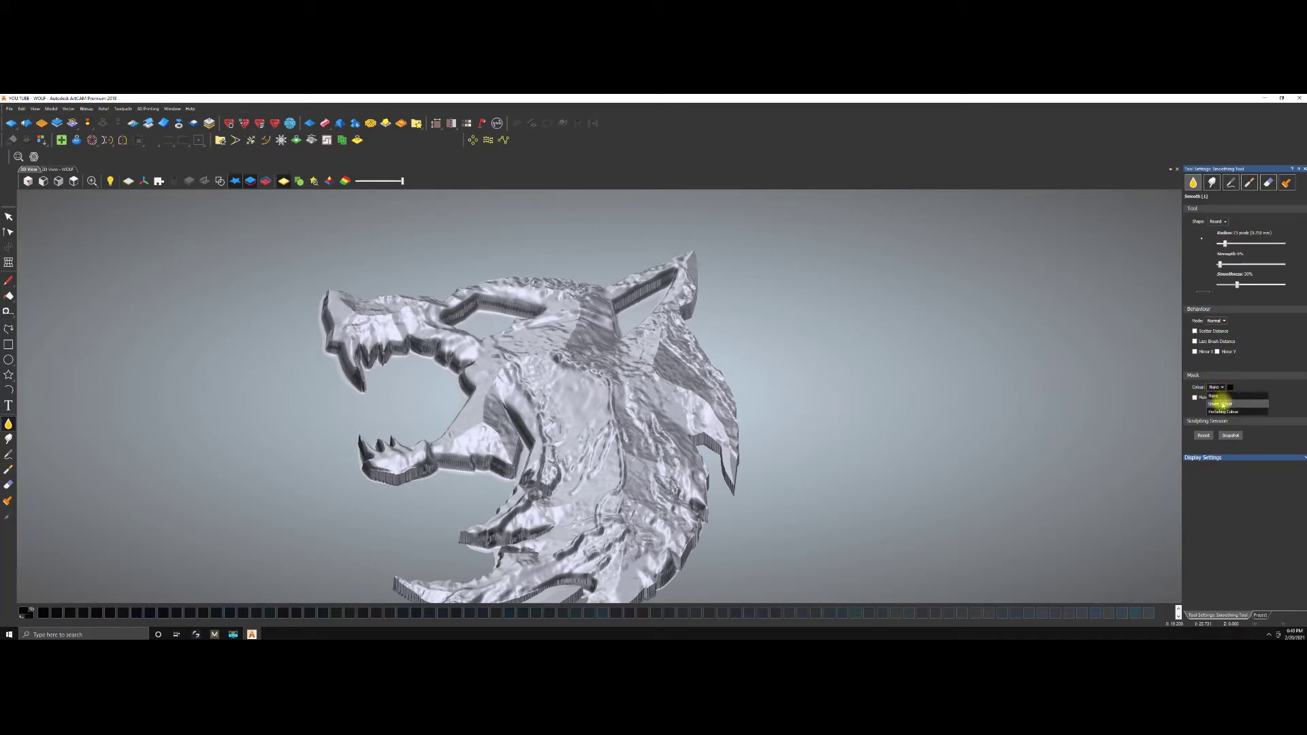
left_click(1223, 411)
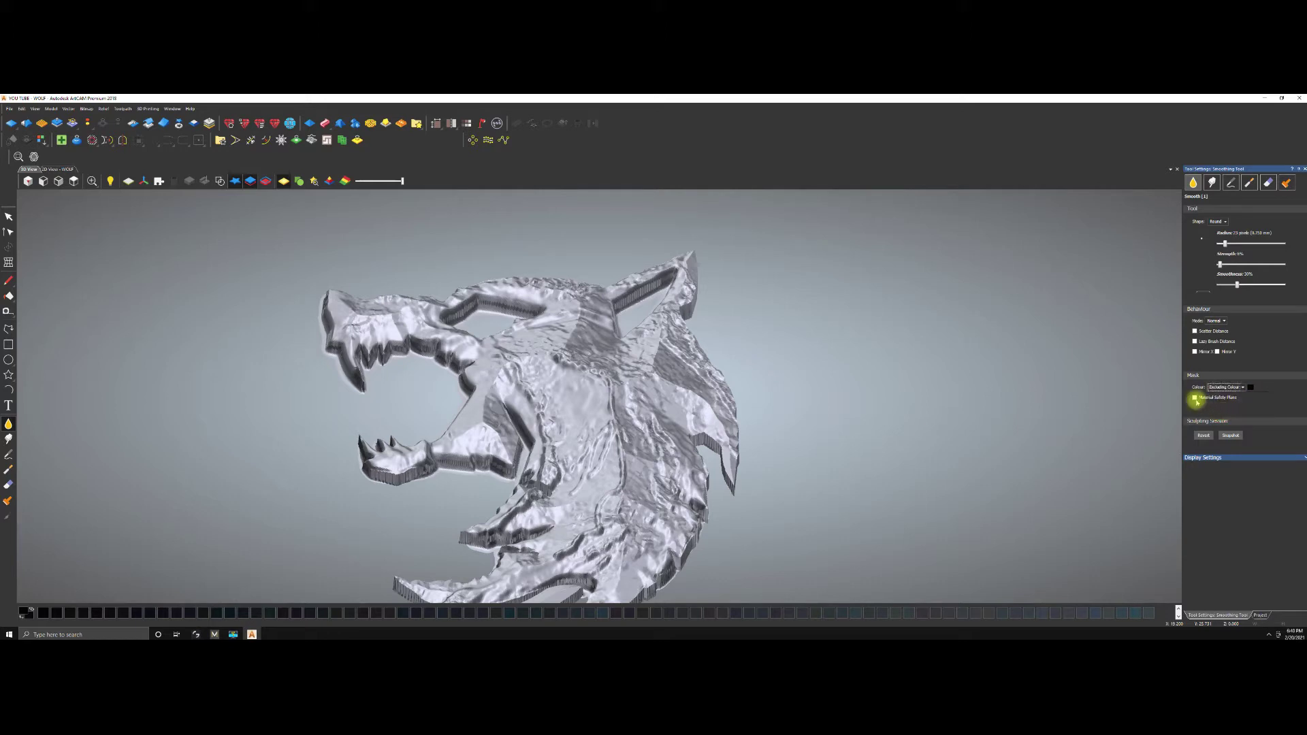
left_click(1195, 398)
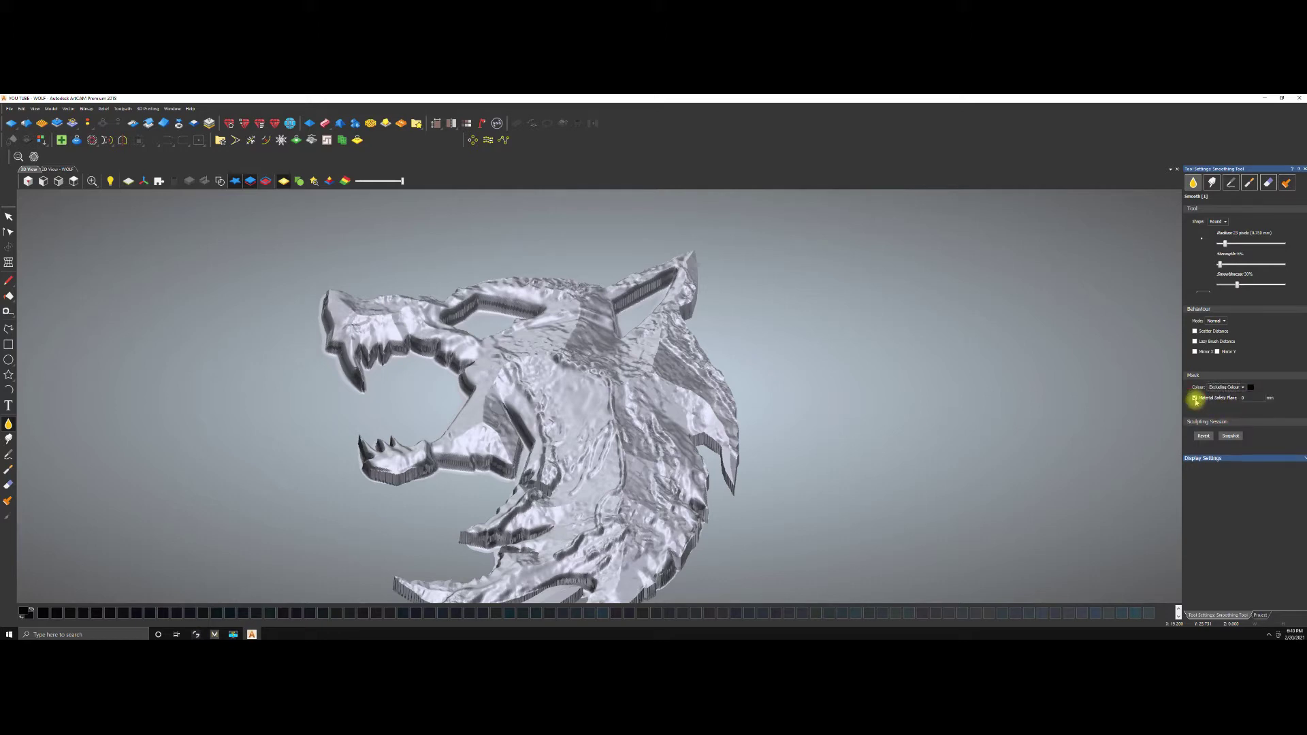
left_click(1242, 386)
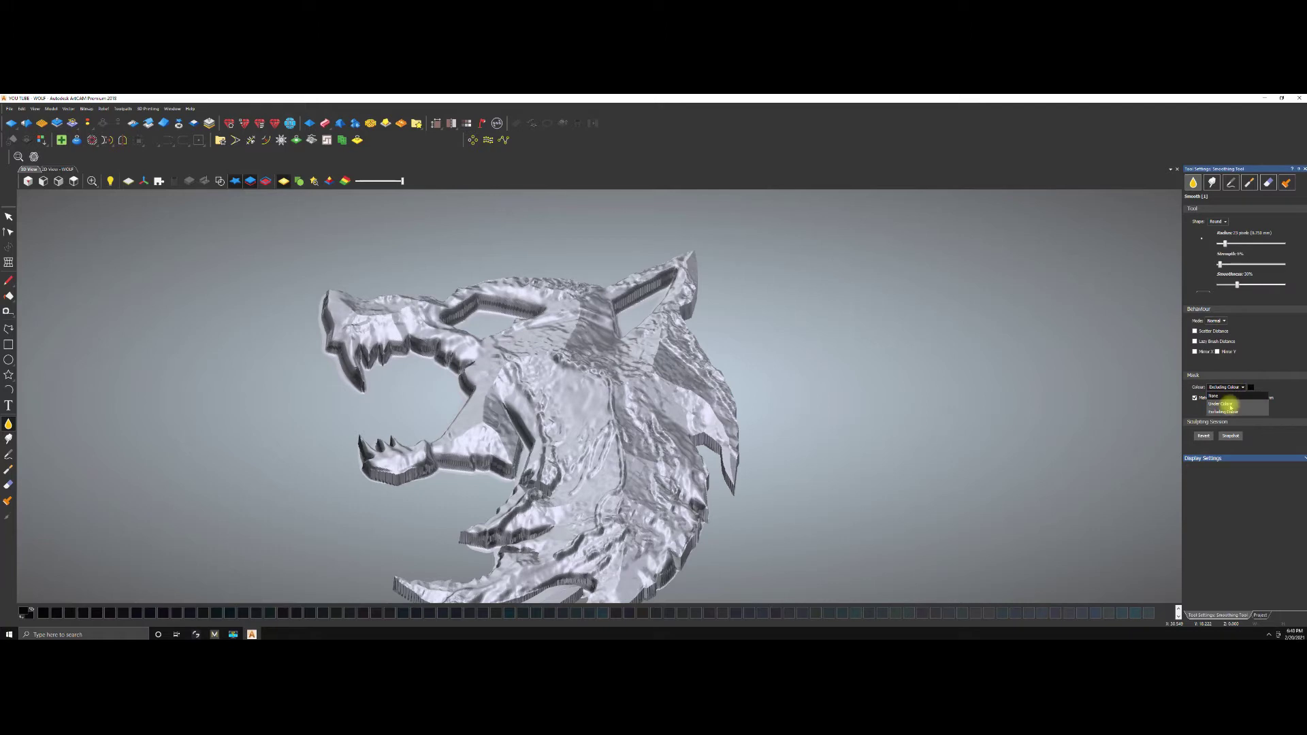
left_click(1213, 394)
Smooth the muzzle and eye edges, the ear opening, the back of the neck and the lower fur of the wolf relief.
mouse_move(406, 314)
left_mouse_down()
mouse_move(459, 340)
mouse_move(477, 337)
mouse_move(459, 321)
mouse_move(485, 306)
mouse_move(534, 315)
left_mouse_up()
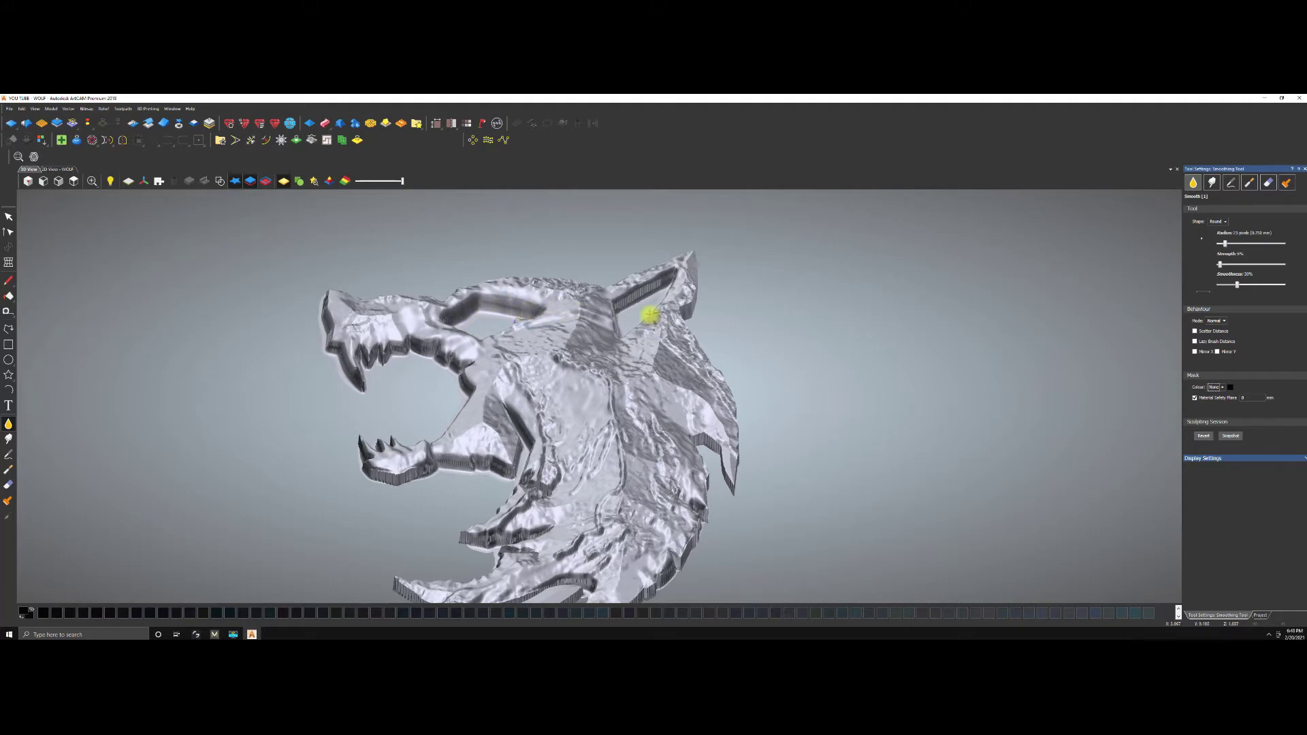
mouse_move(641, 308)
left_mouse_down()
mouse_move(660, 272)
mouse_move(617, 302)
mouse_move(628, 296)
mouse_move(616, 330)
mouse_move(668, 284)
mouse_move(649, 353)
mouse_move(687, 436)
mouse_move(722, 460)
mouse_move(716, 440)
mouse_move(689, 435)
mouse_move(689, 468)
left_mouse_up()
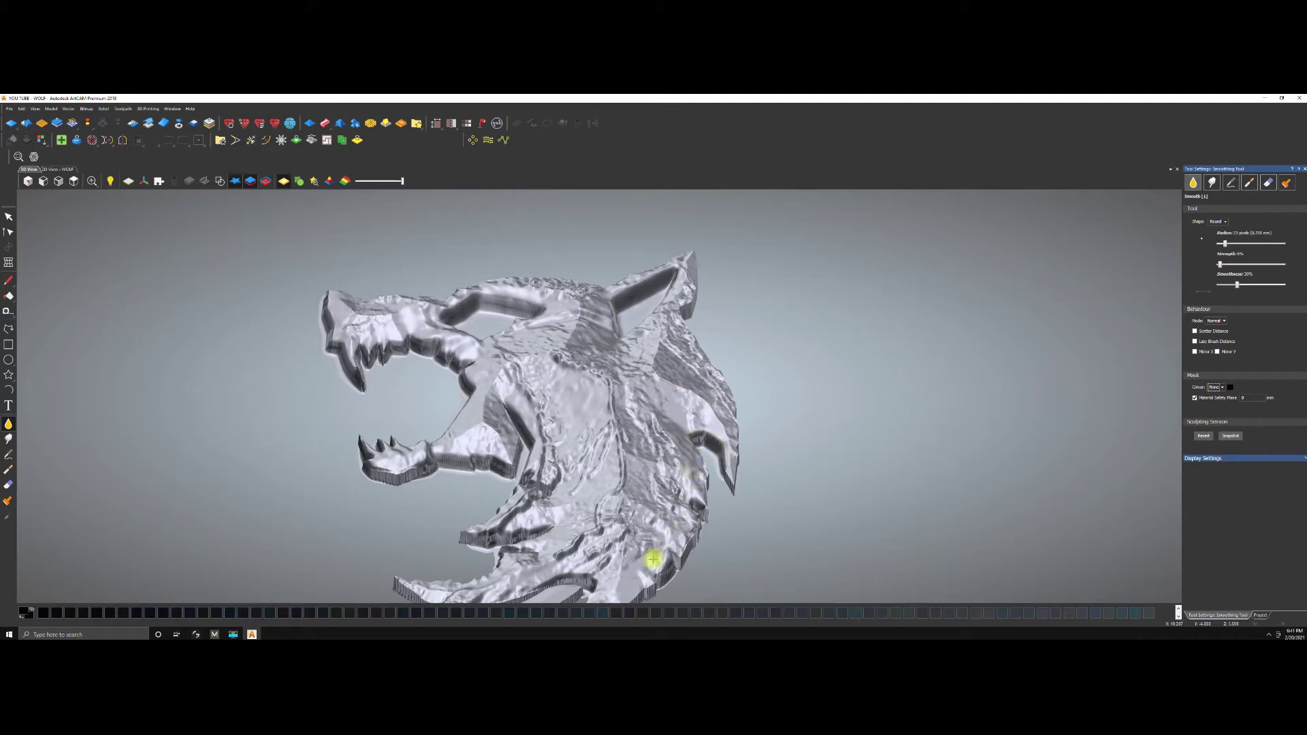
mouse_move(602, 472)
left_mouse_down()
mouse_move(544, 467)
mouse_move(541, 431)
mouse_move(501, 526)
left_mouse_up()
right_click(616, 509)
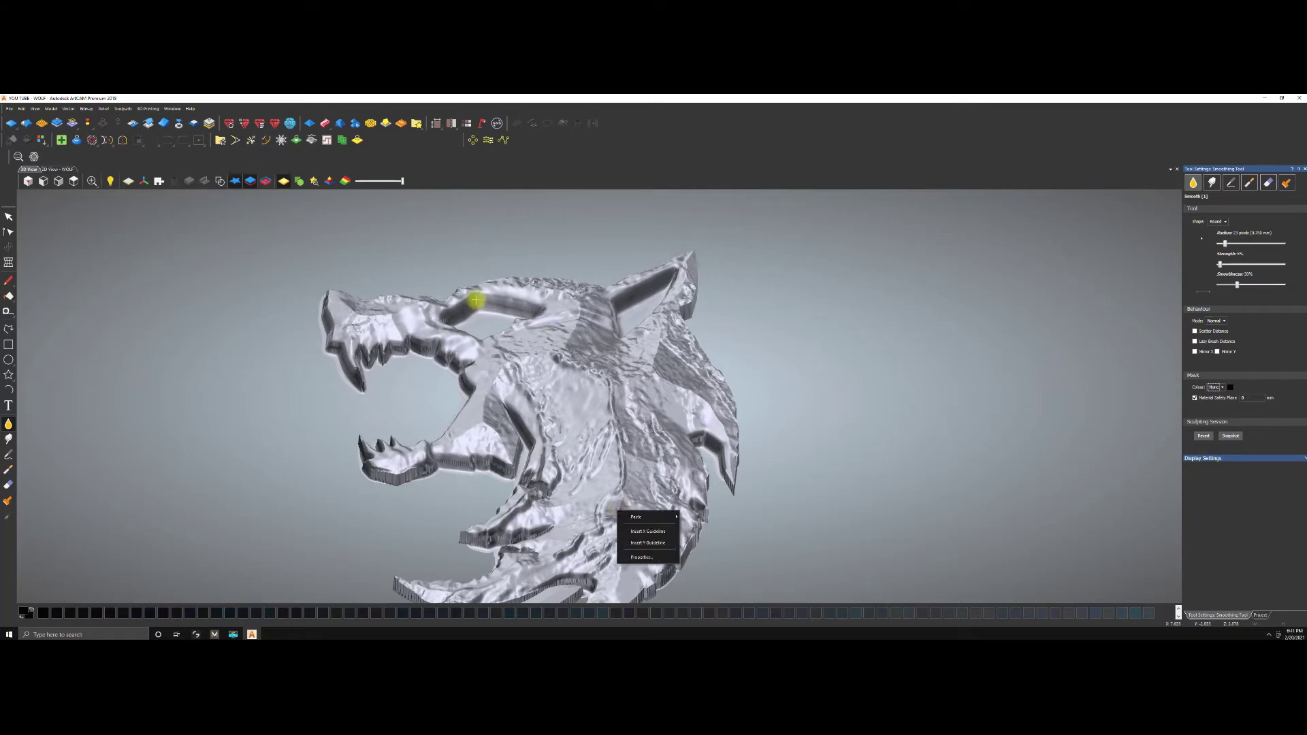
left_click(8, 216)
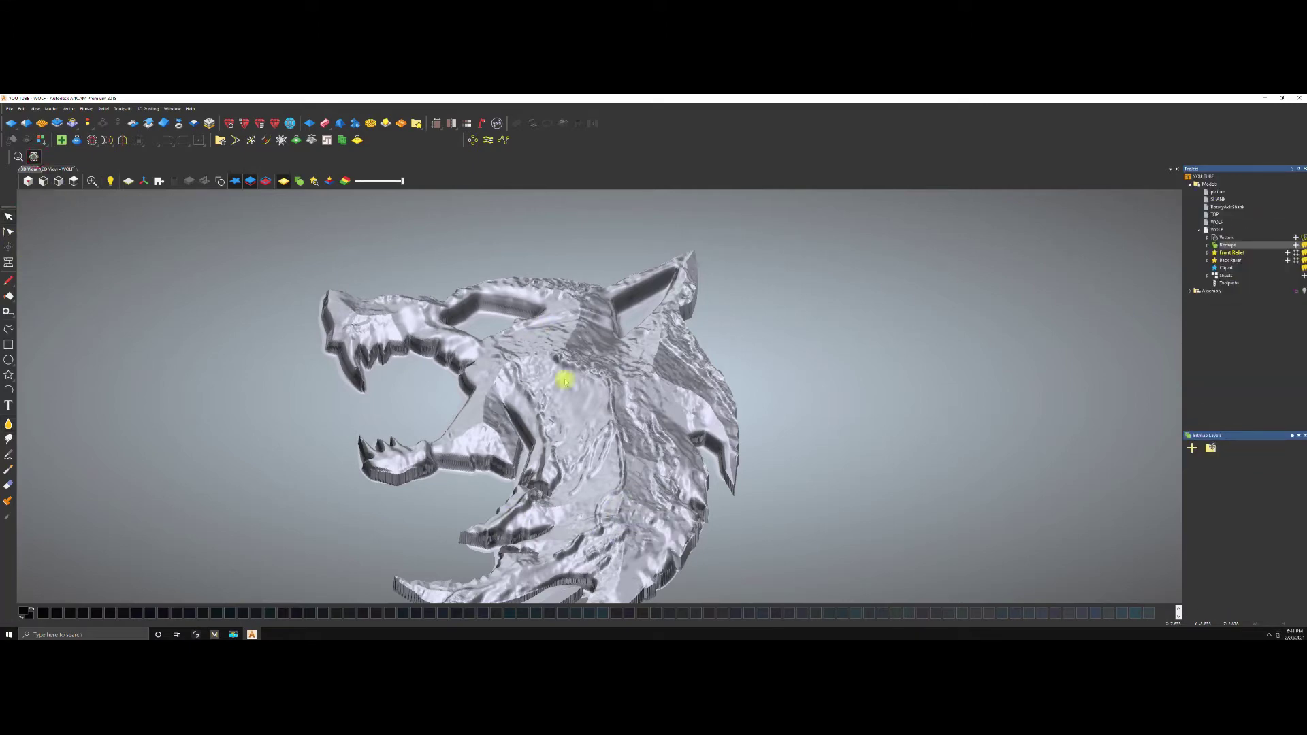
Inspect the relief edges around the wolf's ear and eye openings in the 2D and 3D views.
left_click_drag(570, 522, 677, 269)
left_click(58, 168)
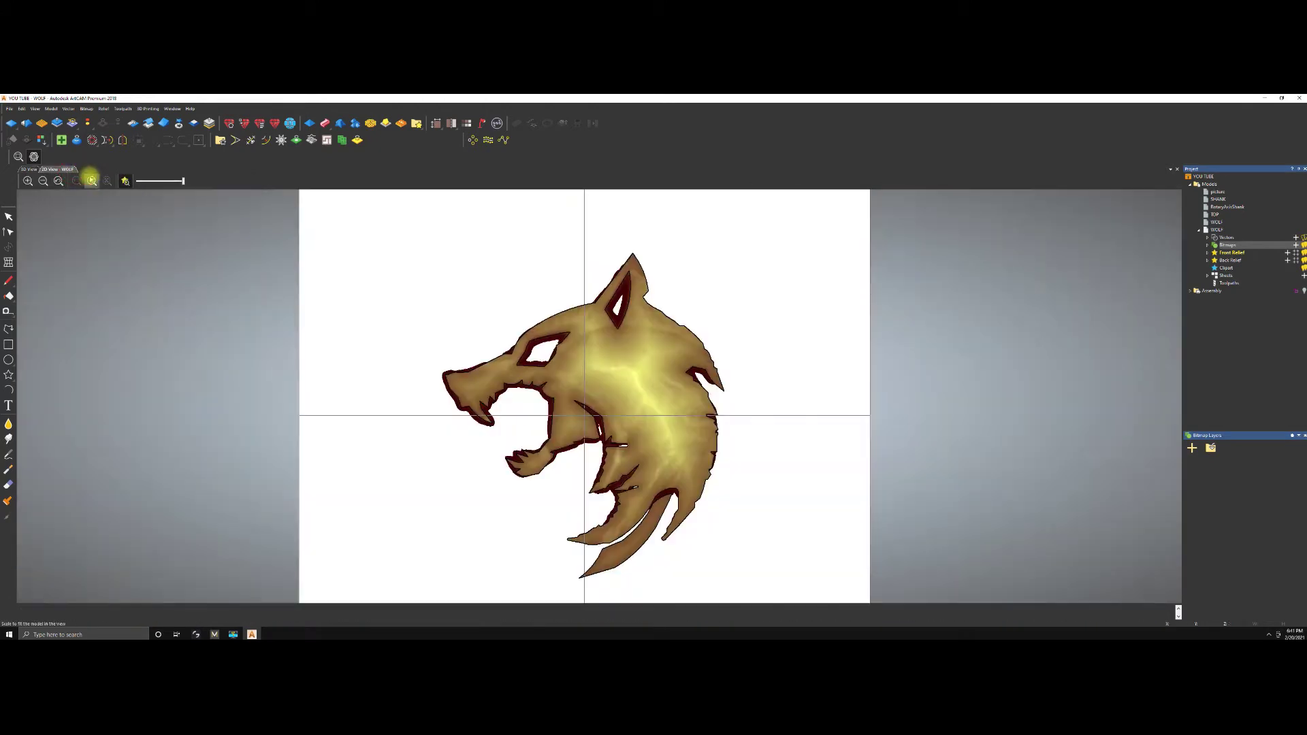
scroll(626, 311, "up", 2)
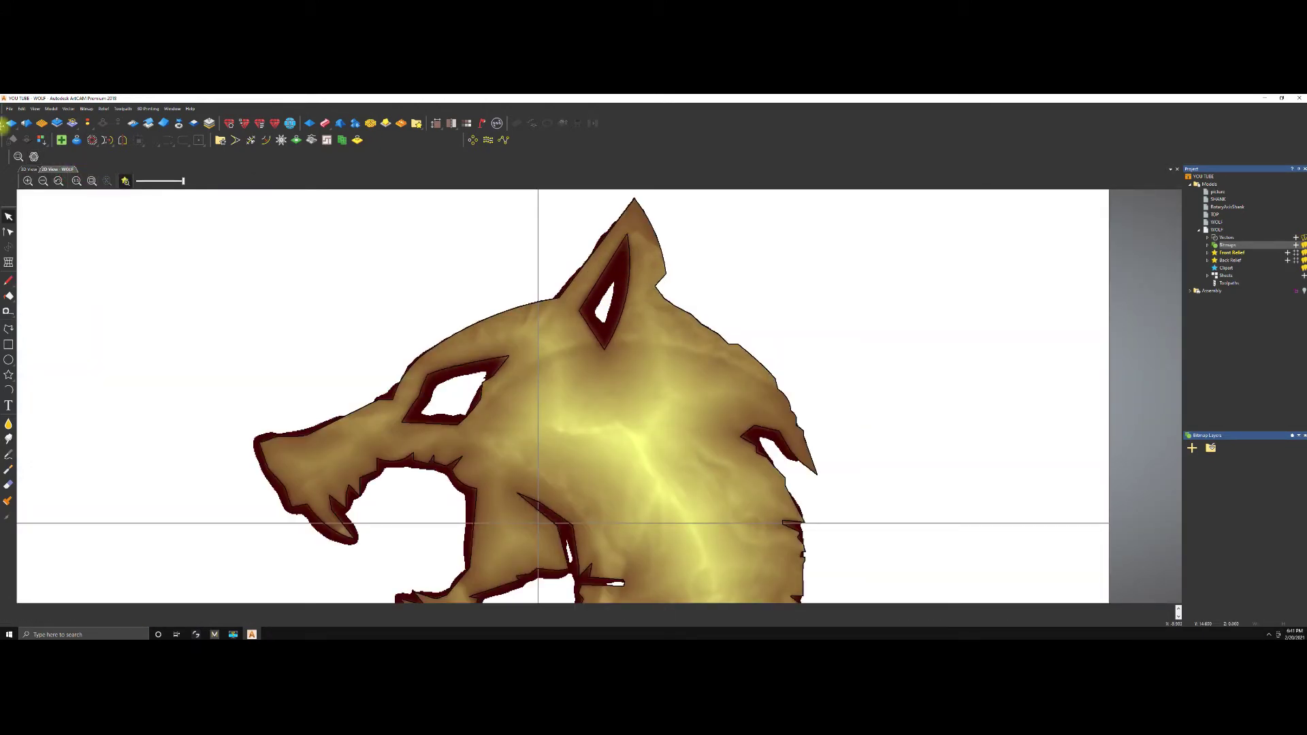
scroll(614, 284, "up", 3)
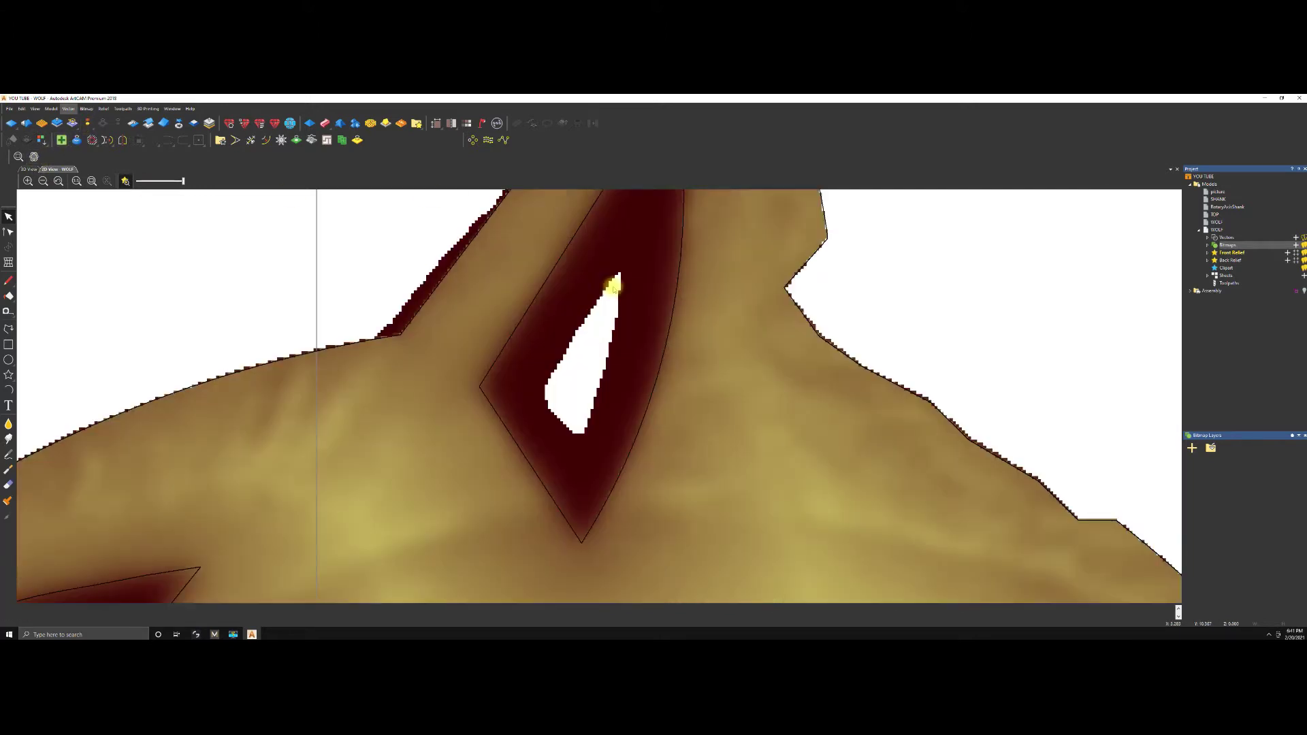
scroll(633, 350, "down", 5)
left_click(28, 169)
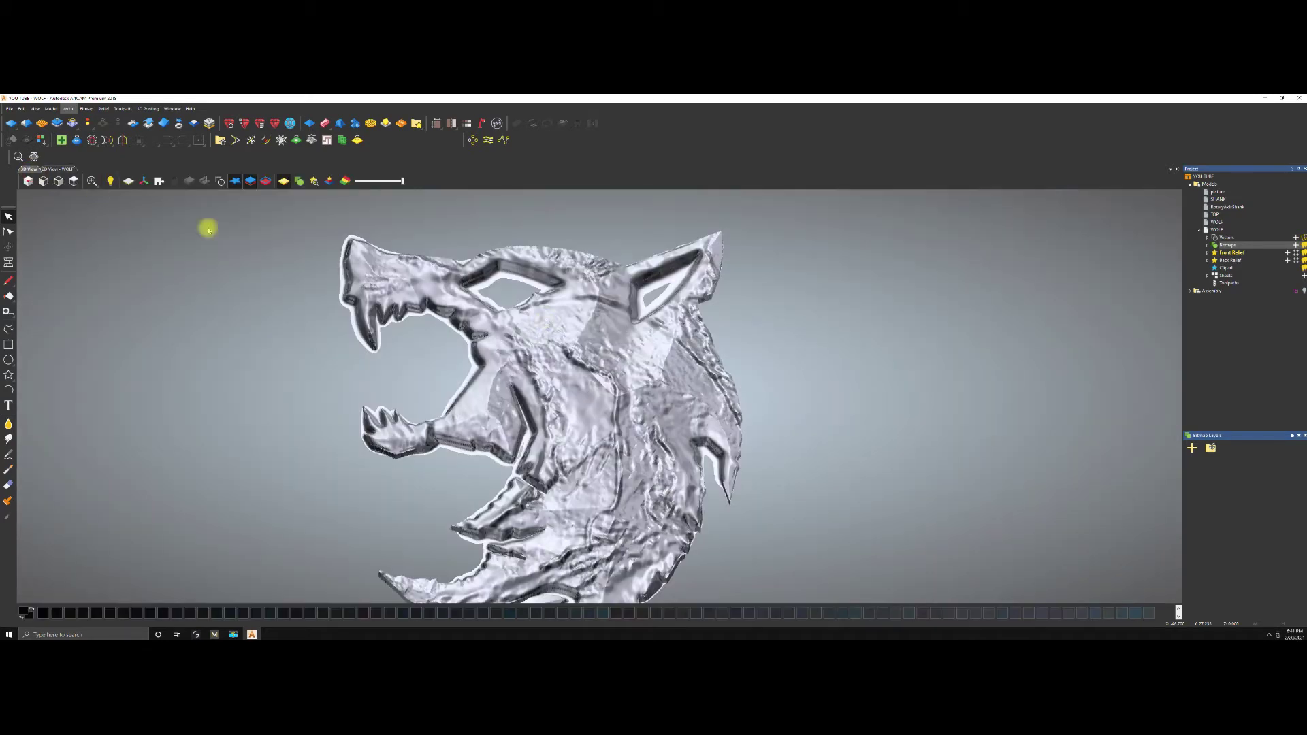
scroll(476, 319, "down", 3)
left_click(51, 169)
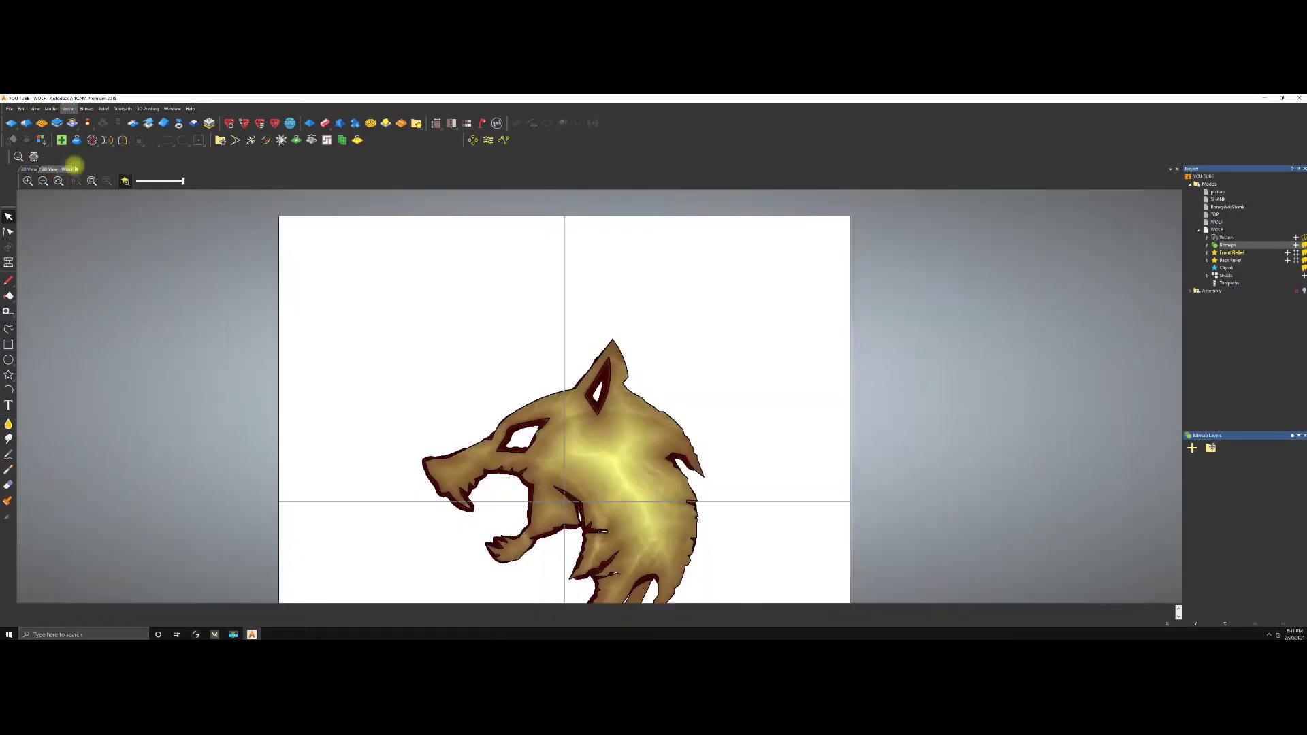
scroll(774, 532, "down", 3)
scroll(616, 412, "up", 3)
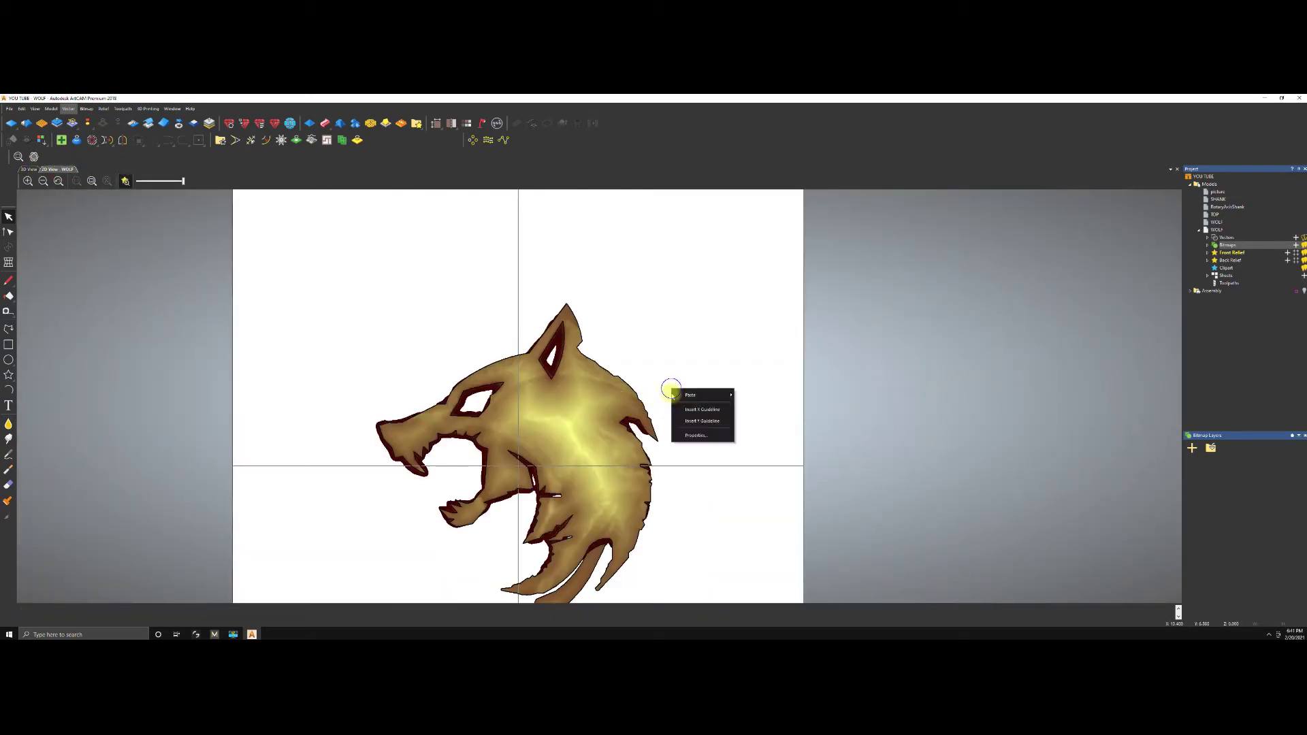
Draw a circle about 33.5 mm in diameter around the wolf head in the 2D view.
left_click(8, 360)
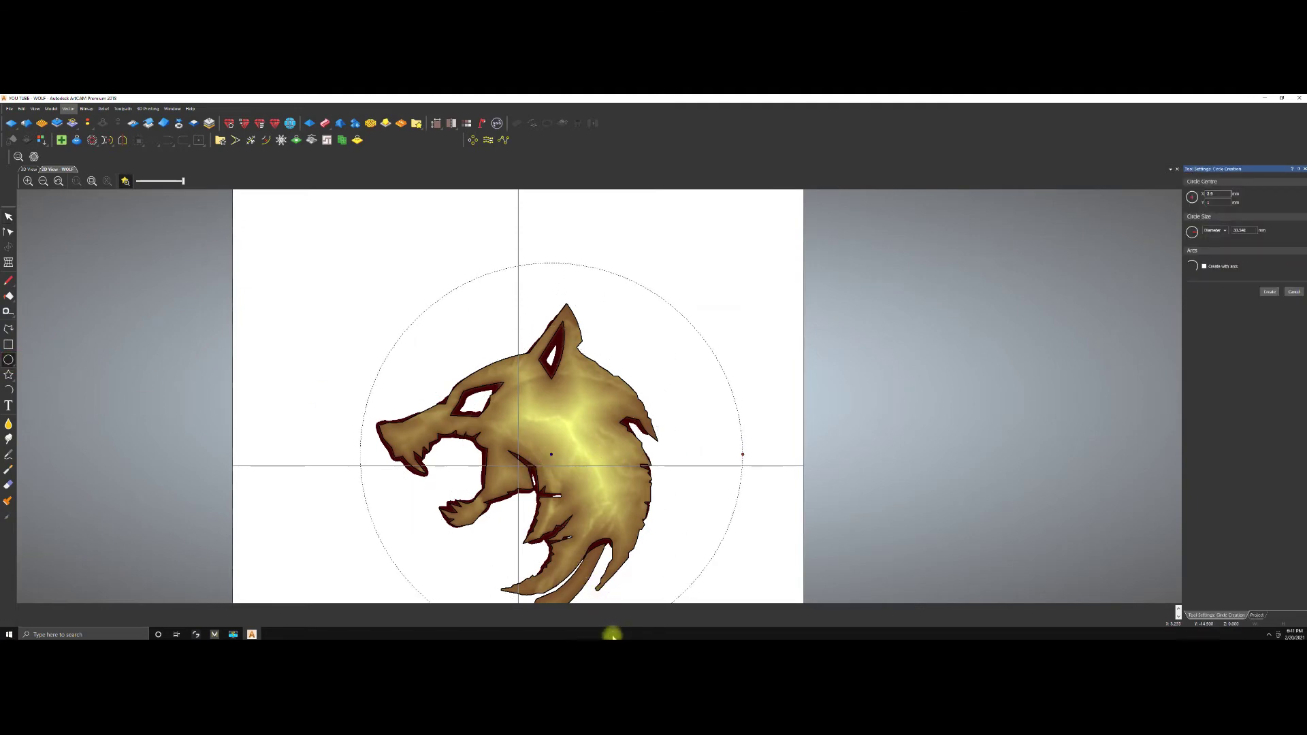
left_click(736, 367)
scroll(680, 388, "down", 3)
right_click(636, 394)
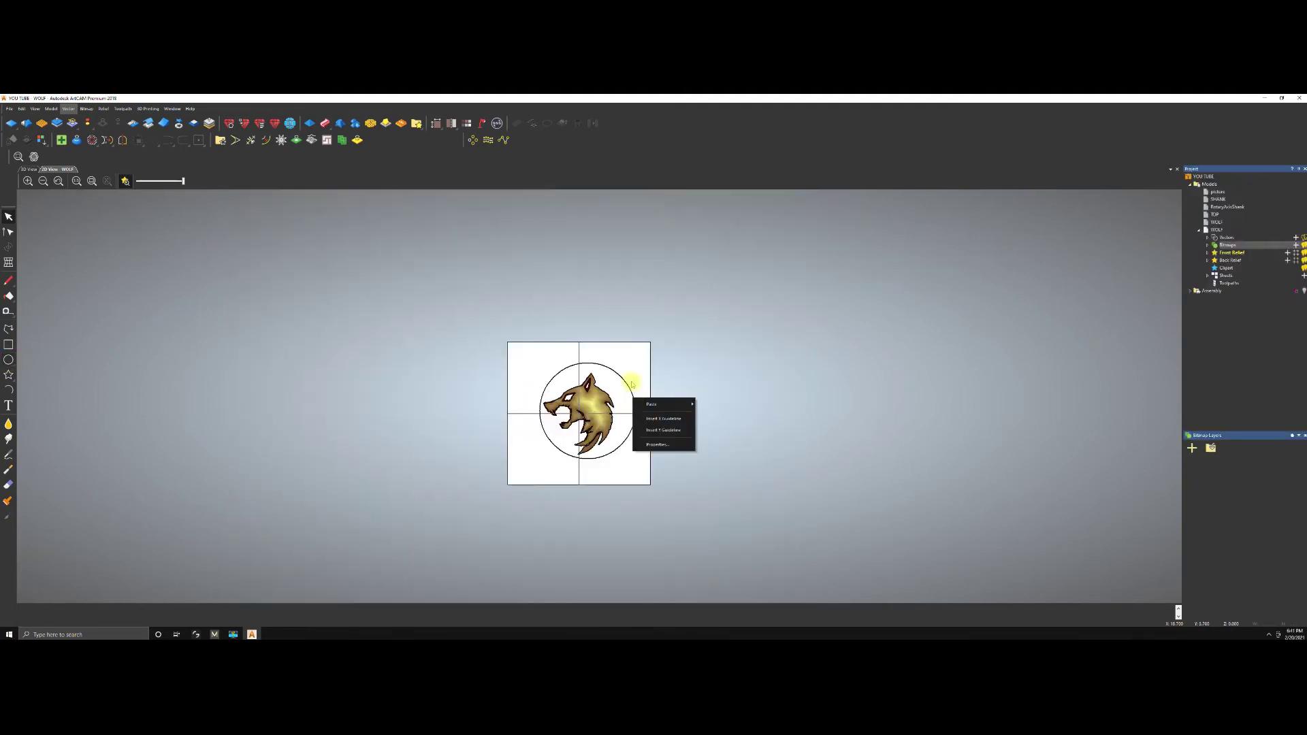
right_click(628, 371)
Offset the circle around the wolf head inward by 2 mm, keeping the original circle.
left_click(617, 376)
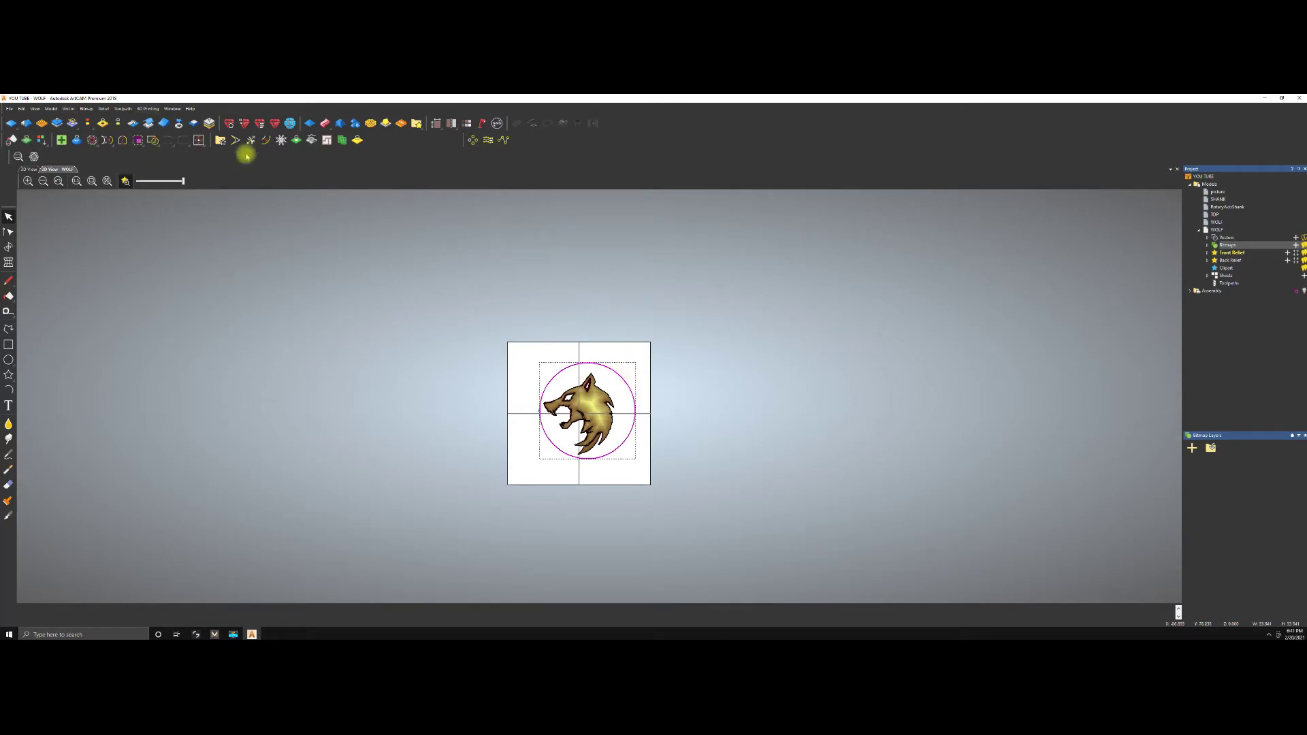
left_click(265, 139)
double_click(1236, 192)
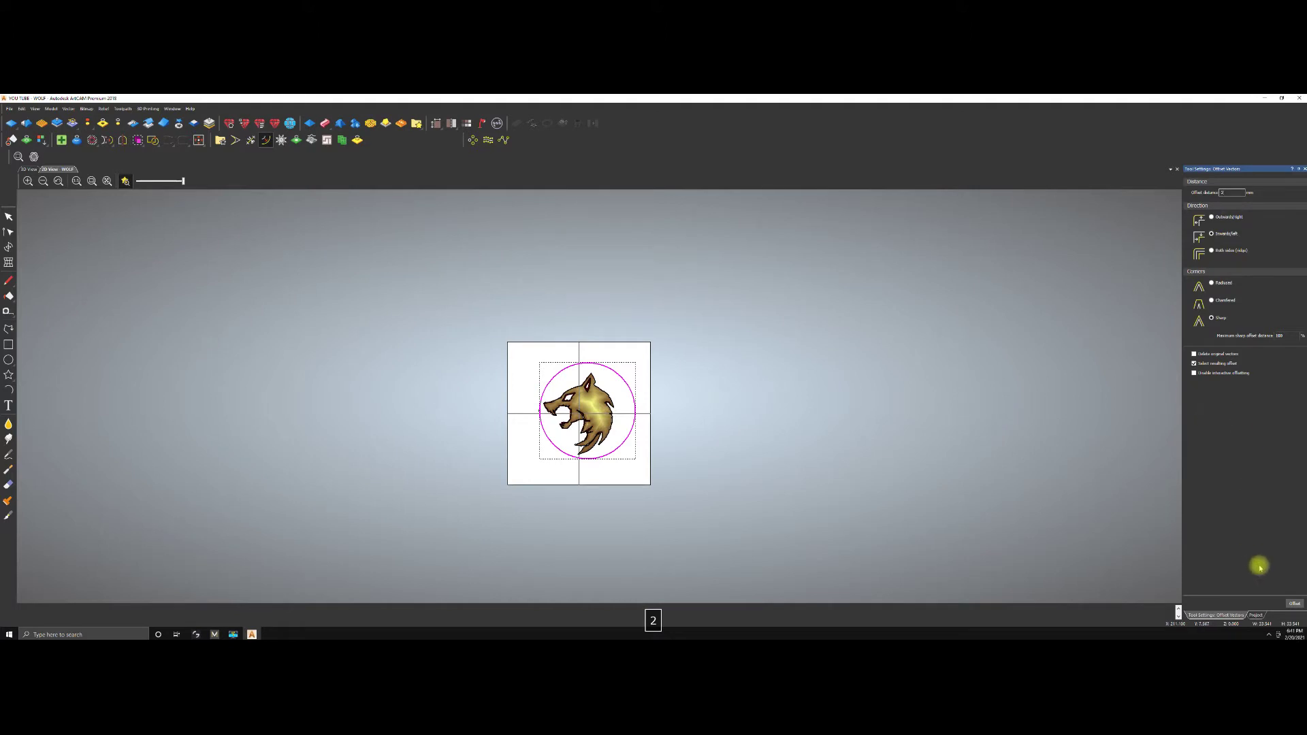
type("2")
left_click(1293, 603)
left_click(819, 416)
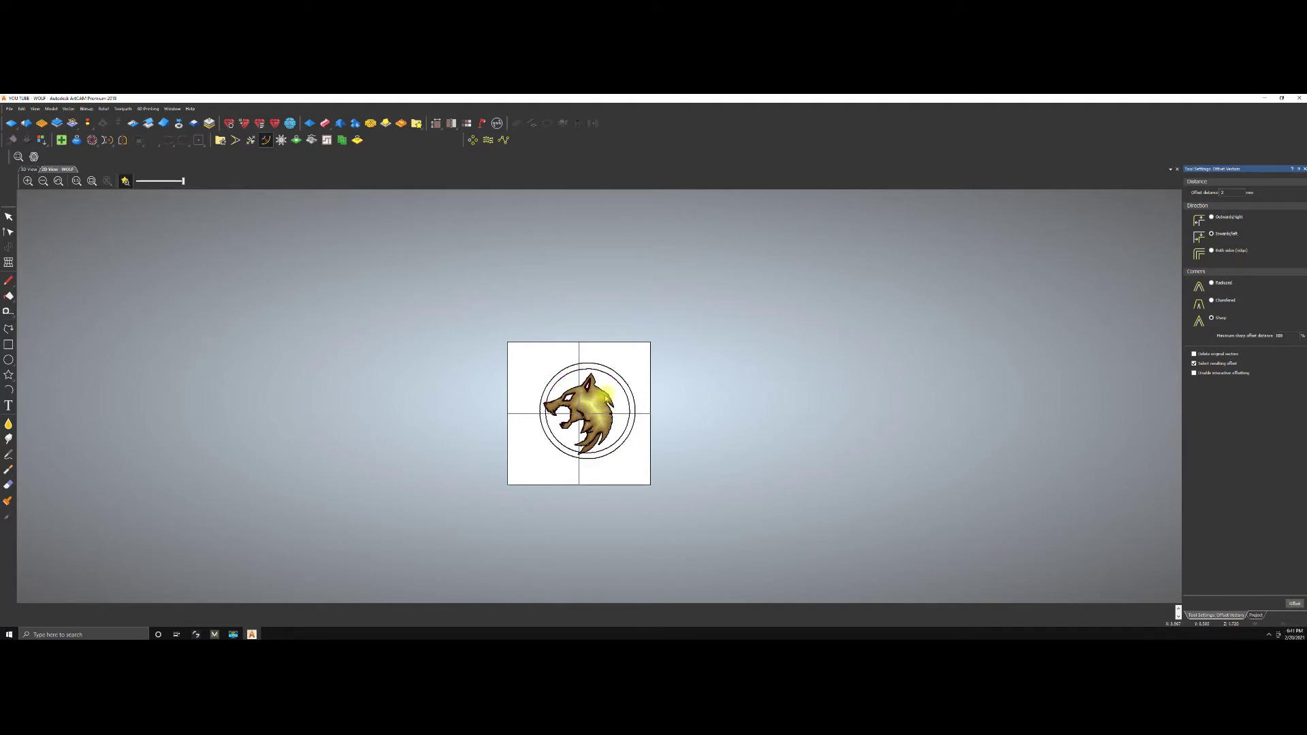
Select the outer and inner circles without the wolf vectors and nudge them left to centre them around the head.
scroll(604, 395, "up", 2)
left_click(649, 397)
left_click(519, 338)
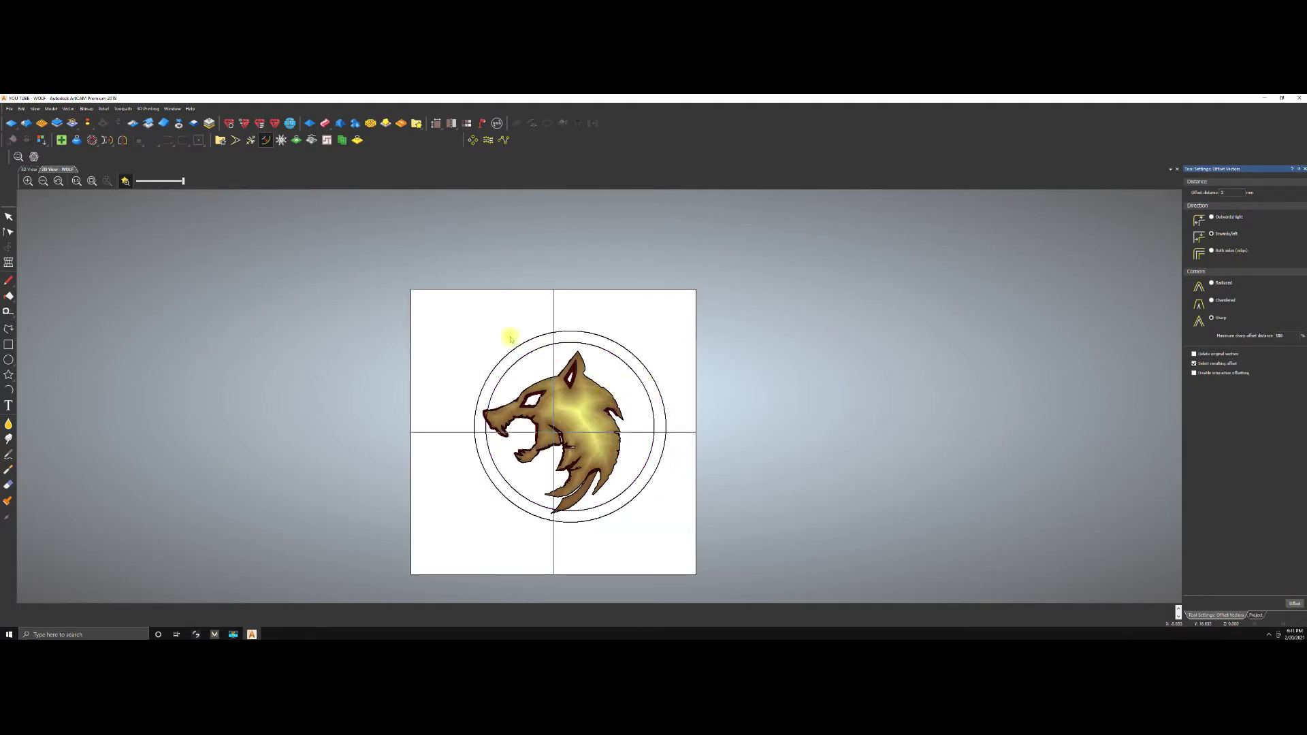
left_click_drag(480, 336, 700, 549)
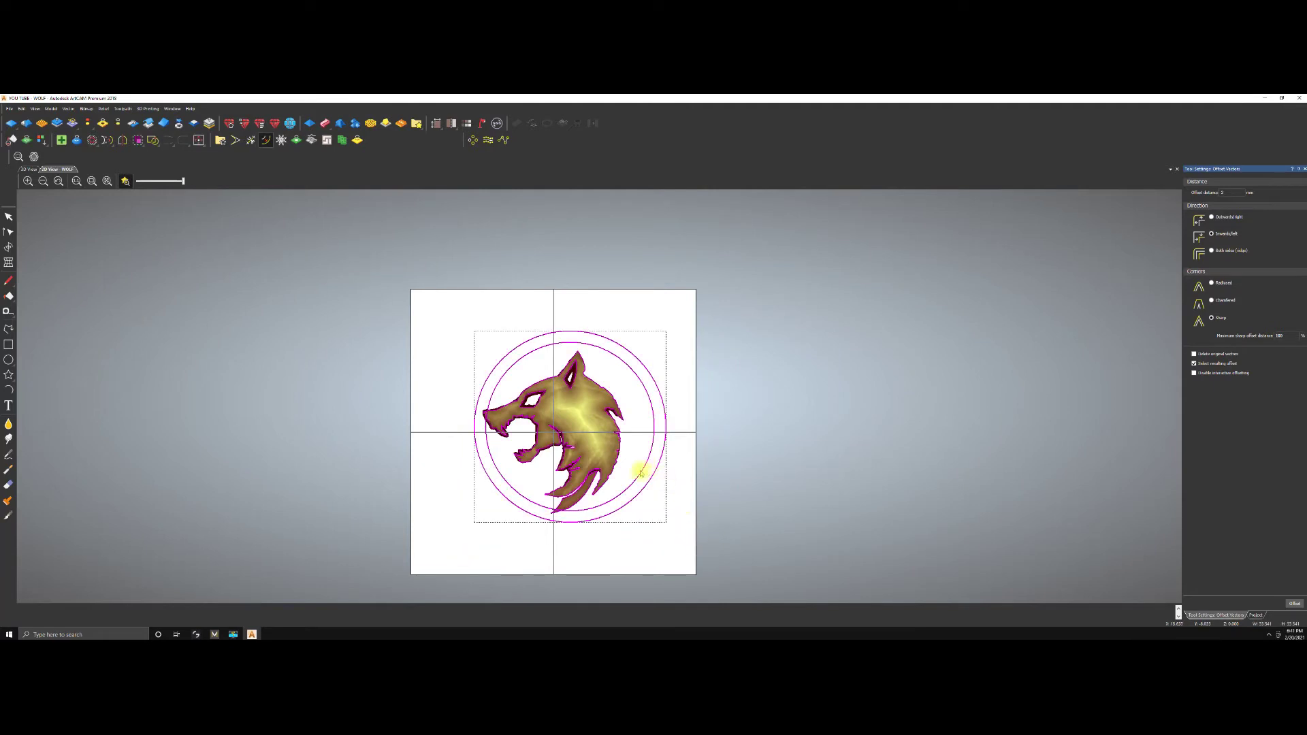
left_click(678, 302)
left_click(649, 378)
left_click(653, 407, "shift")
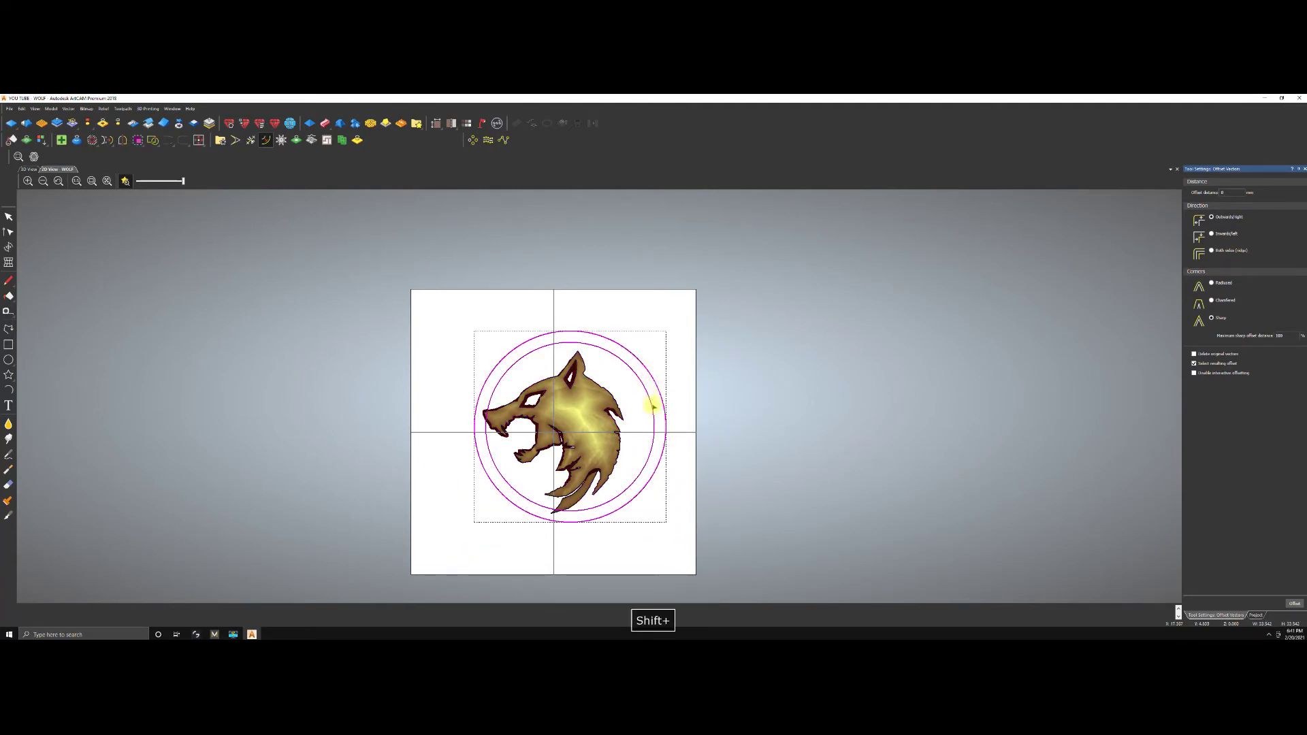
key("Left")
key("Left")
key("Left")
key("Left")
key("Left")
key("Left")
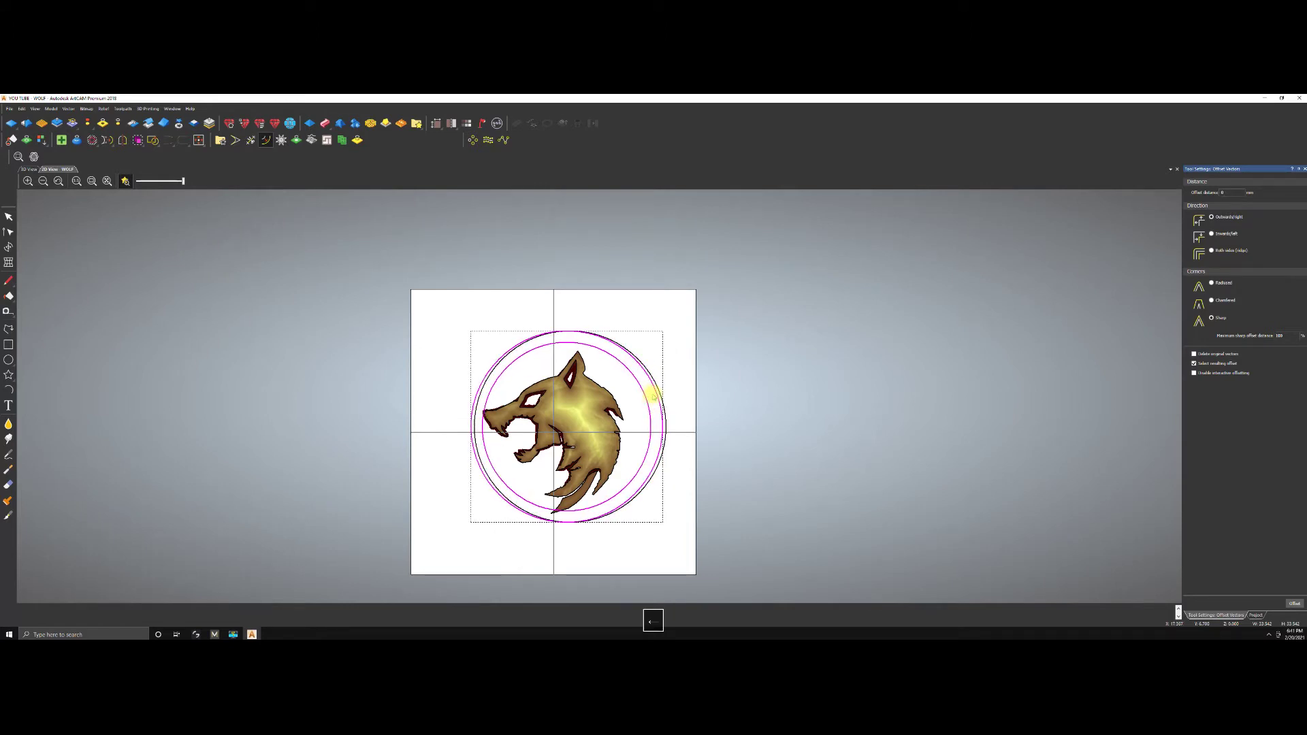
Delete the duplicate outer circle left at the original position.
left_click(634, 364)
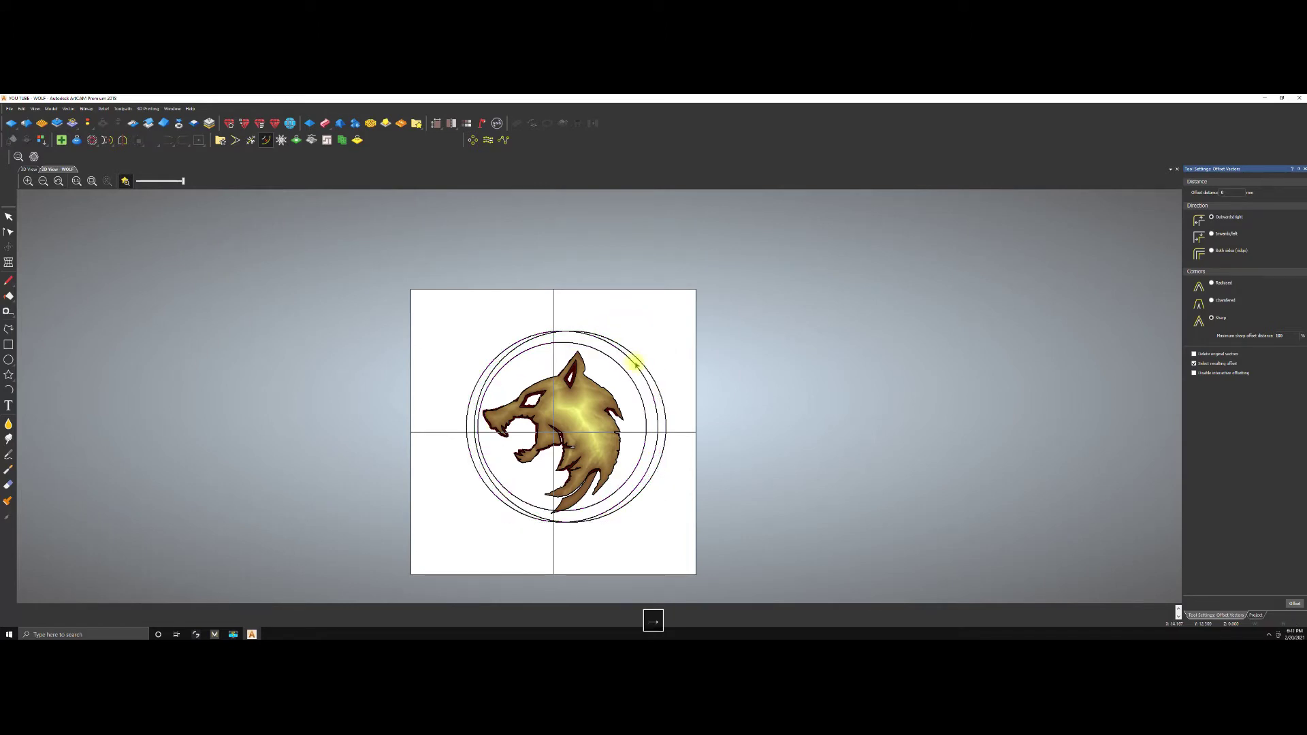
left_click(642, 370)
key("Delete")
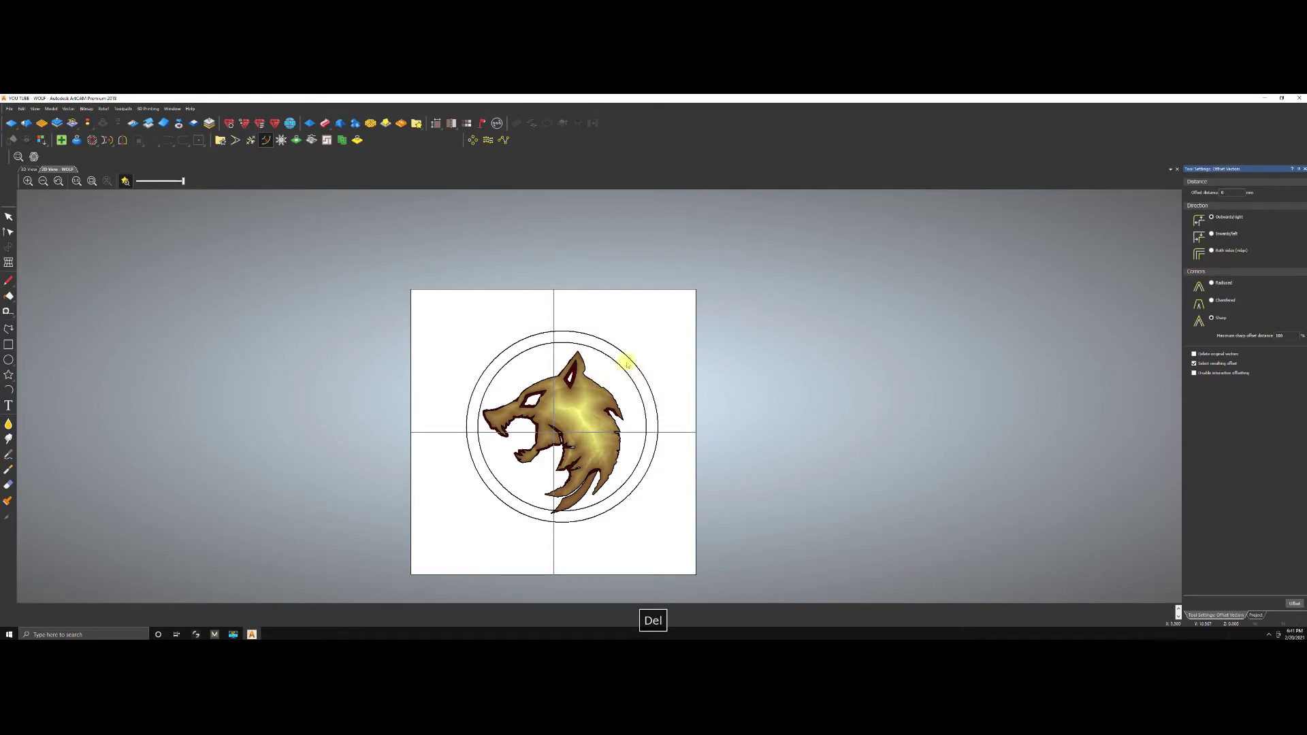
Select both remaining circles and nudge them down to centre them vertically around the wolf head.
left_click(639, 373)
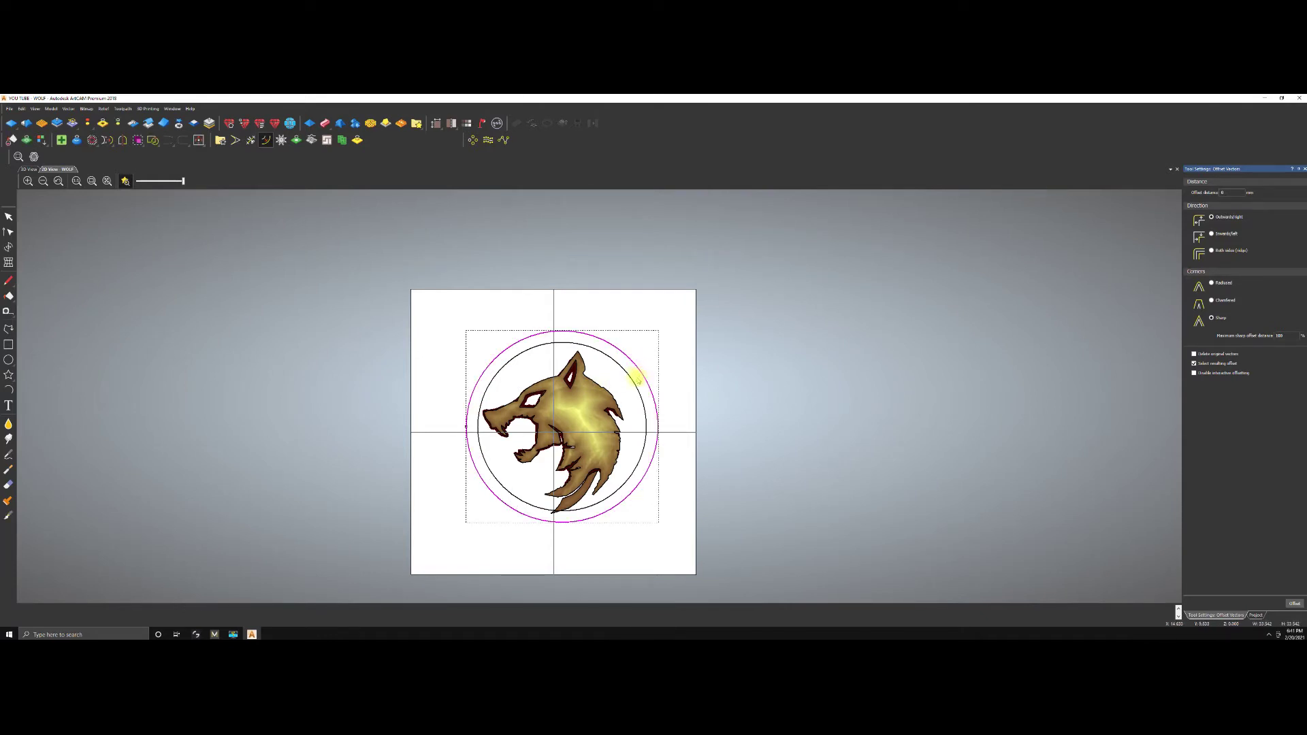
left_click(635, 371, "shift")
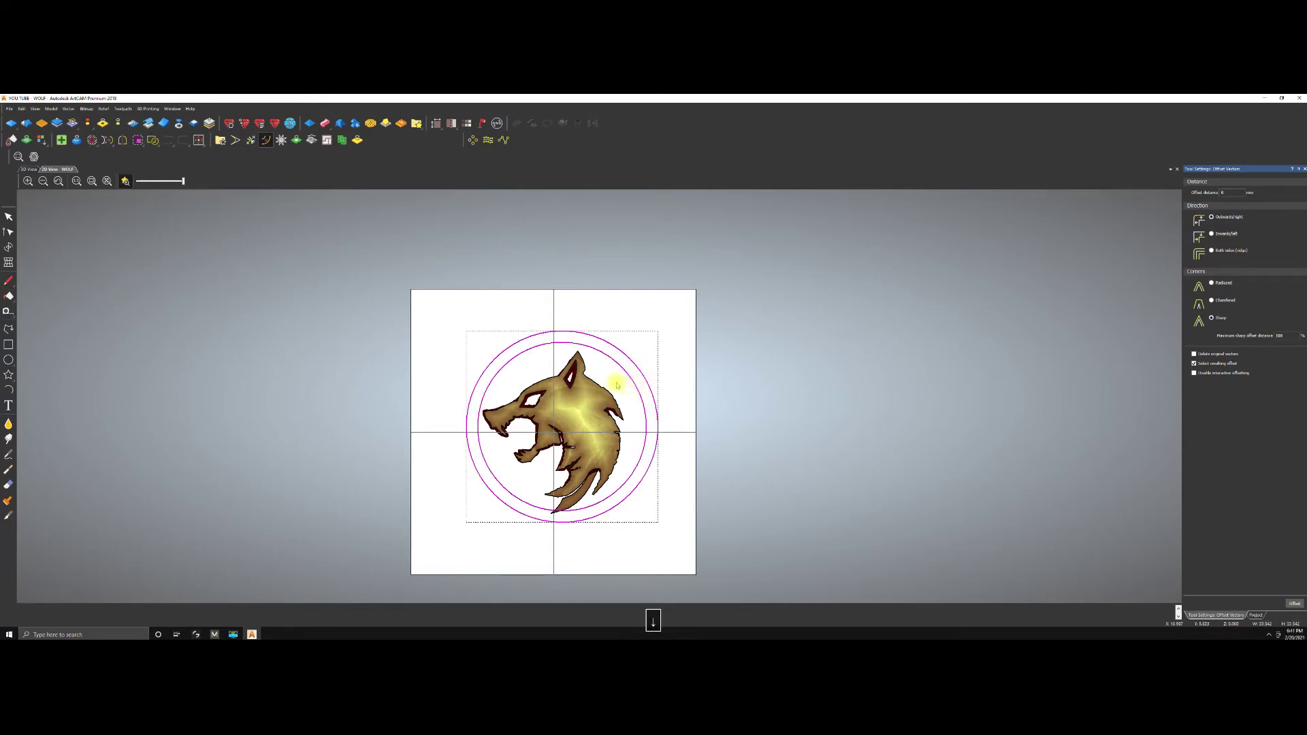
key("Down")
key("Down")
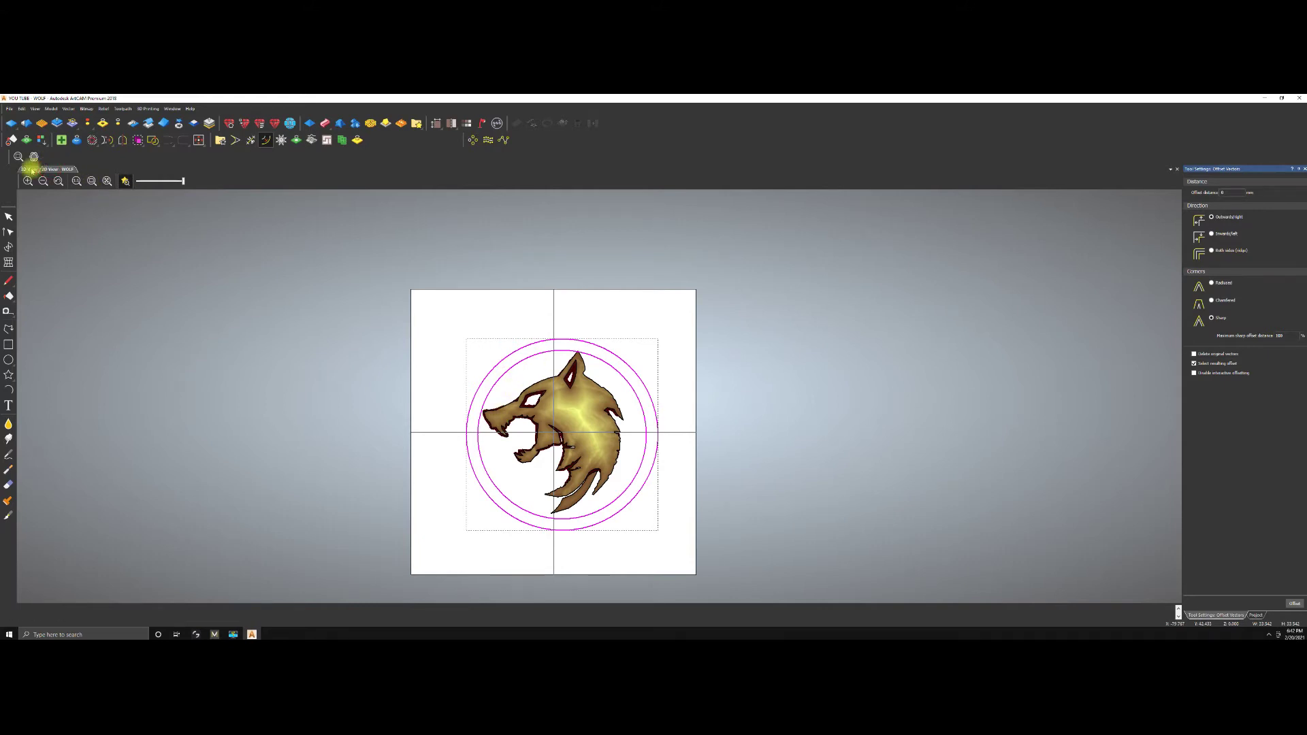
Create a raised ring between the two circles with the Shape Editor, using a round profile and a 1 mm start height.
left_click(28, 169)
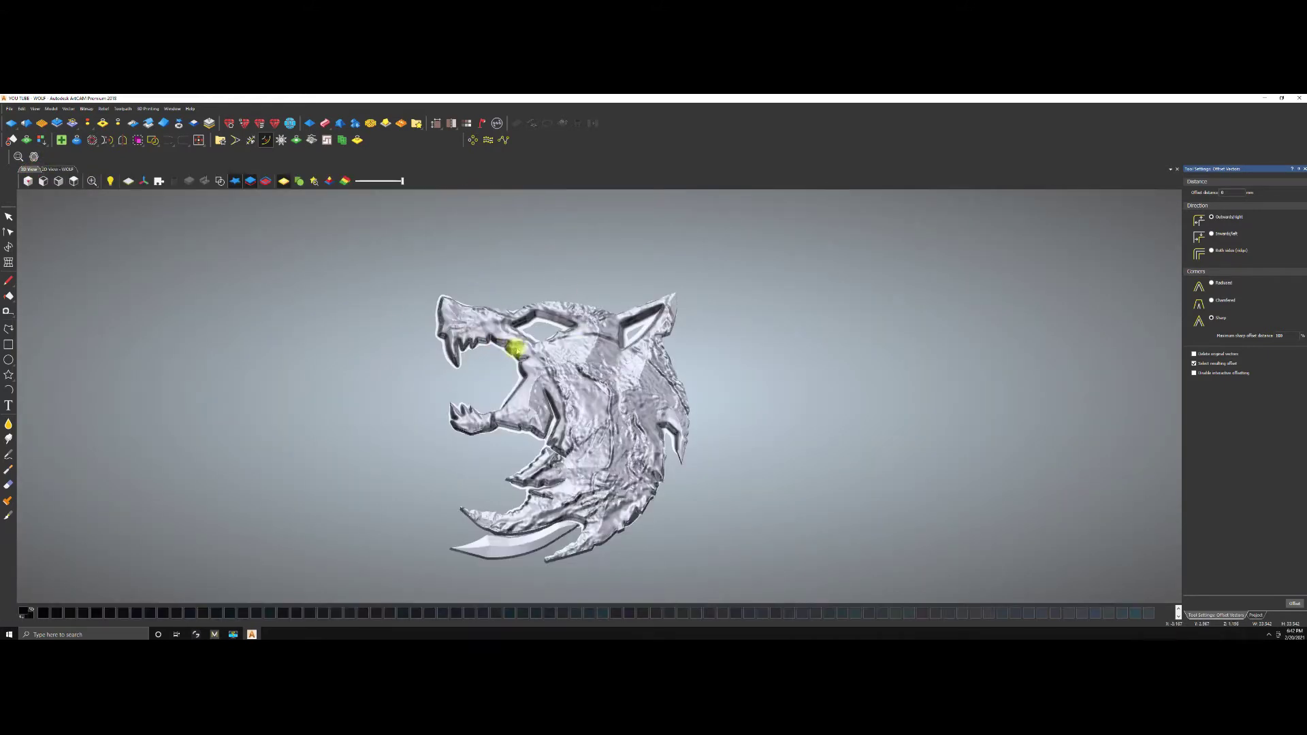
left_click(53, 169)
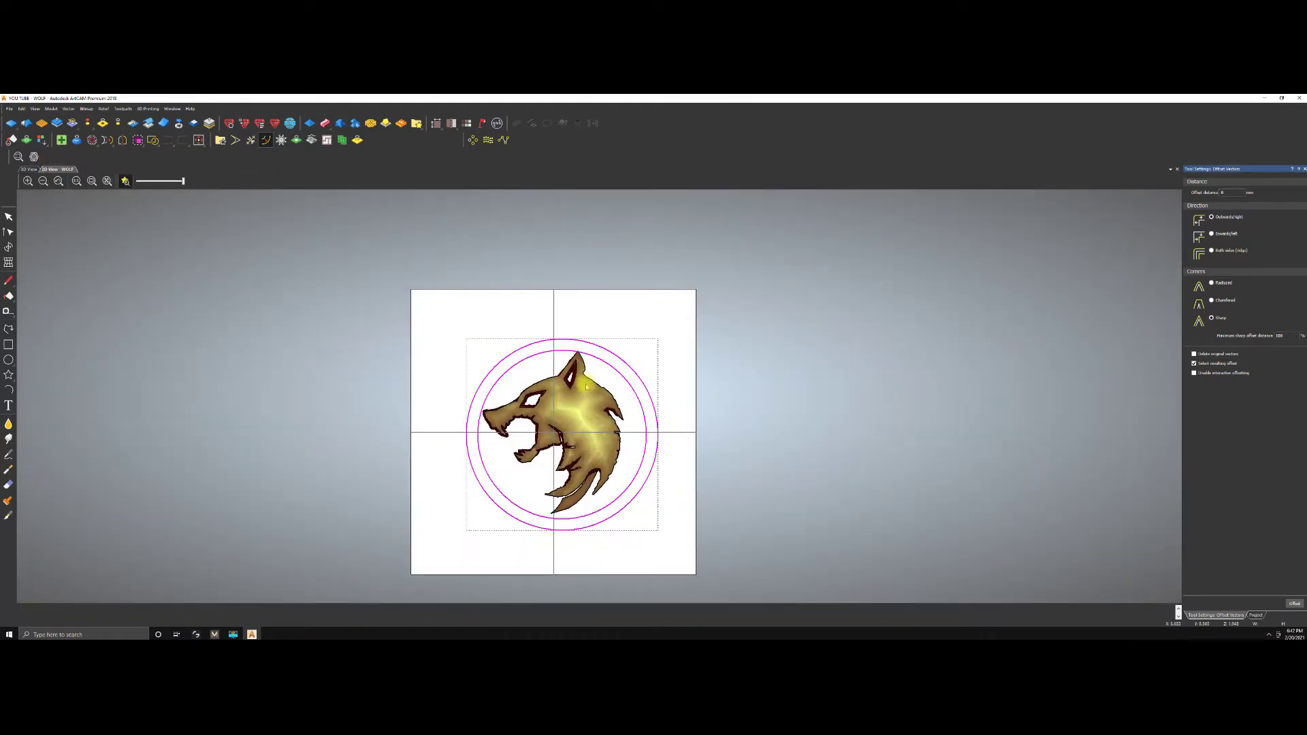
key("F12")
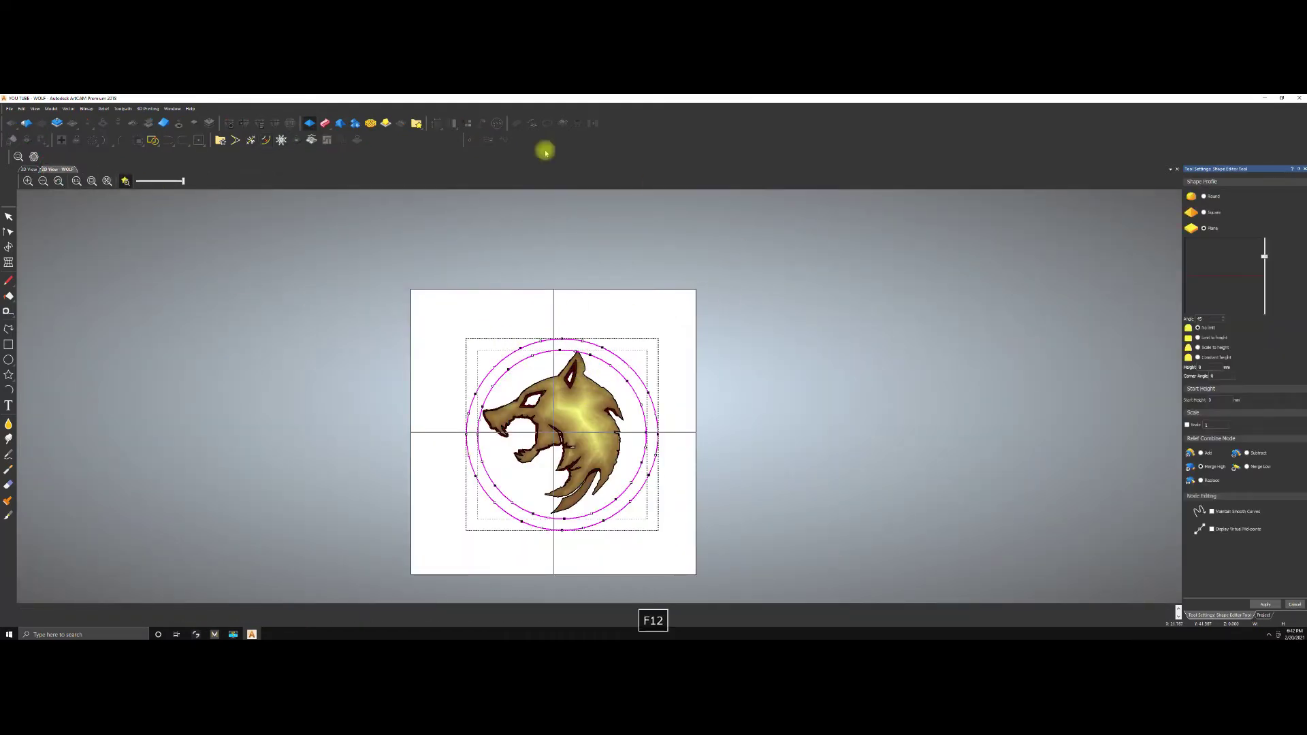
left_click(26, 169)
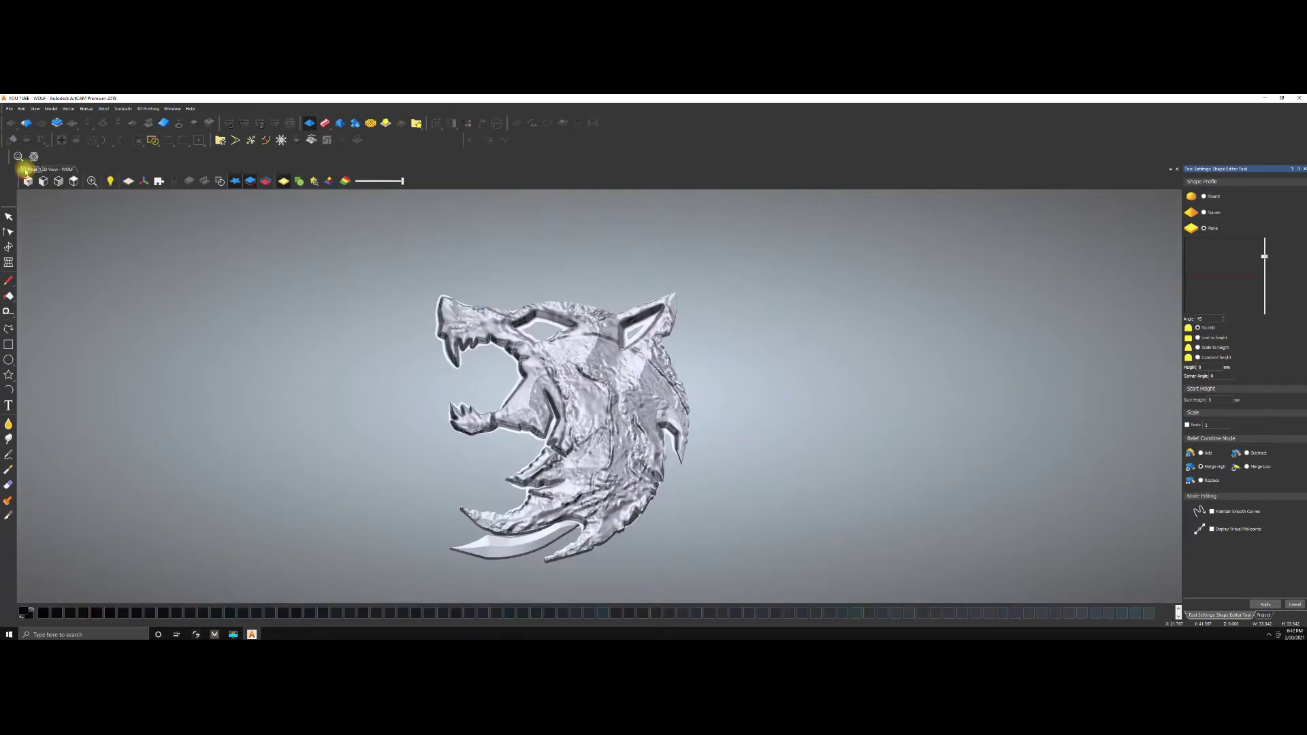
left_click(1204, 196)
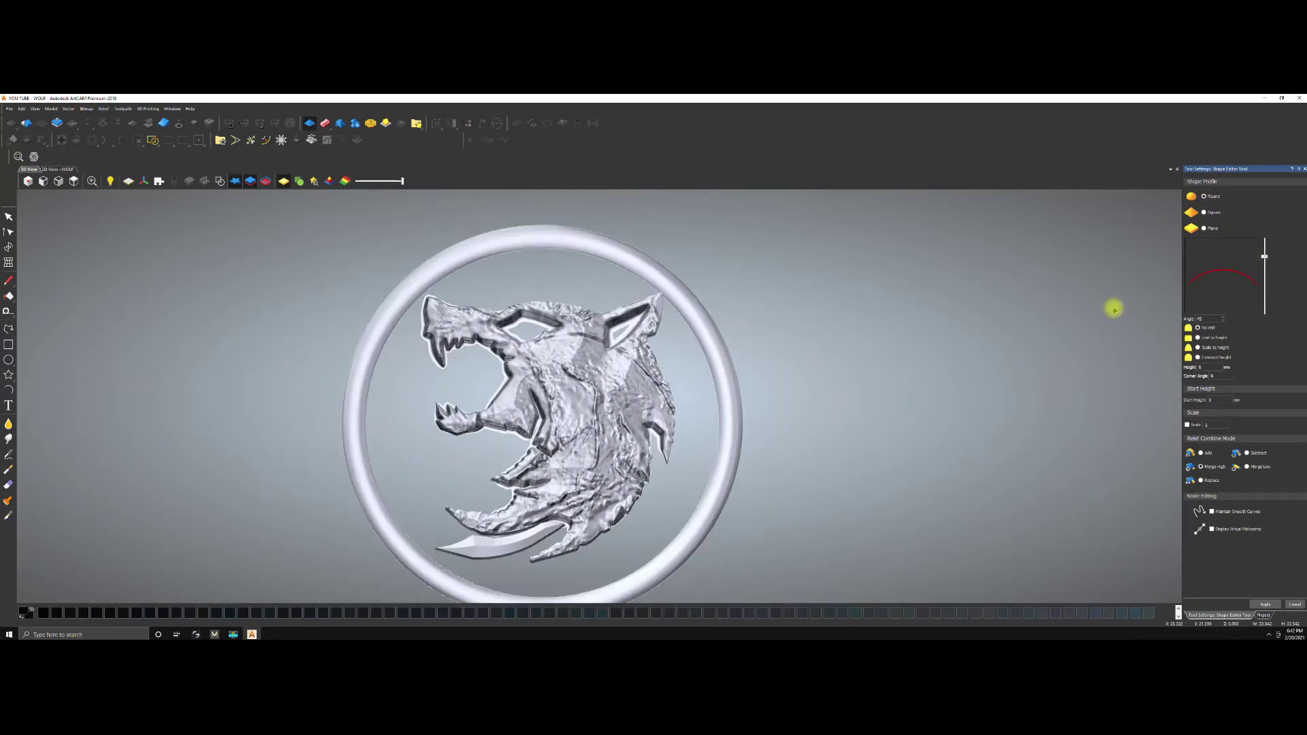
left_click(1220, 400)
type("1")
key("space")
left_click_drag(971, 507, 884, 472)
left_click(1266, 605)
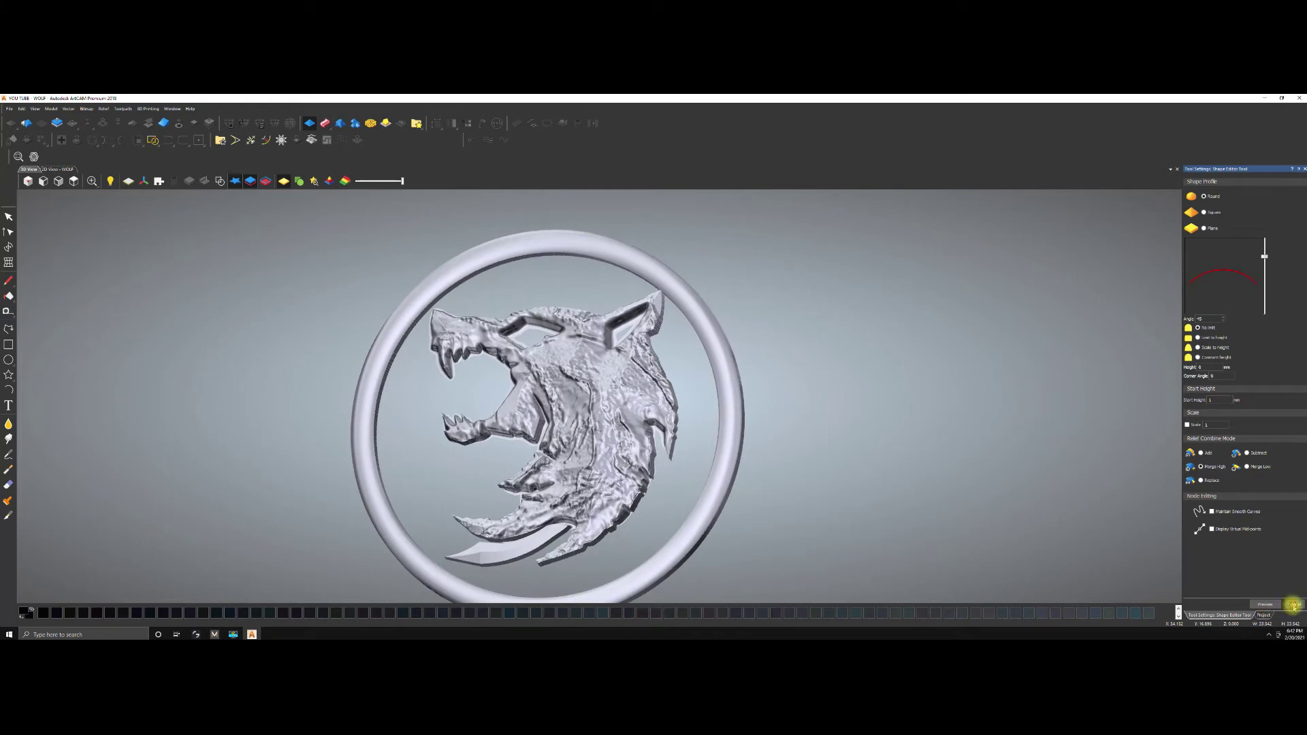
left_click_drag(700, 439, 785, 395)
Select only the ring's inner circle in the 2D view, leaving the outer circle and wolf vectors unselected.
left_click(60, 169)
scroll(545, 392, "down", 2)
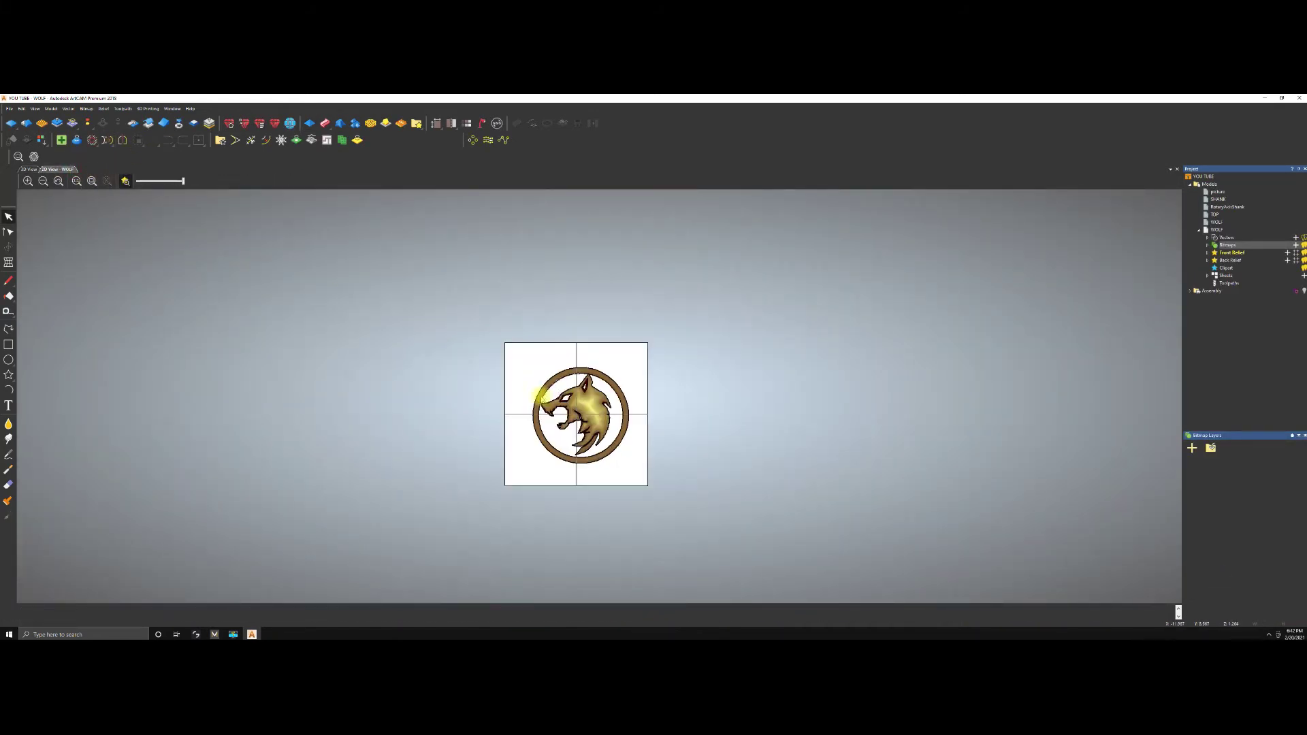
scroll(555, 393, "up", 4)
key("Escape")
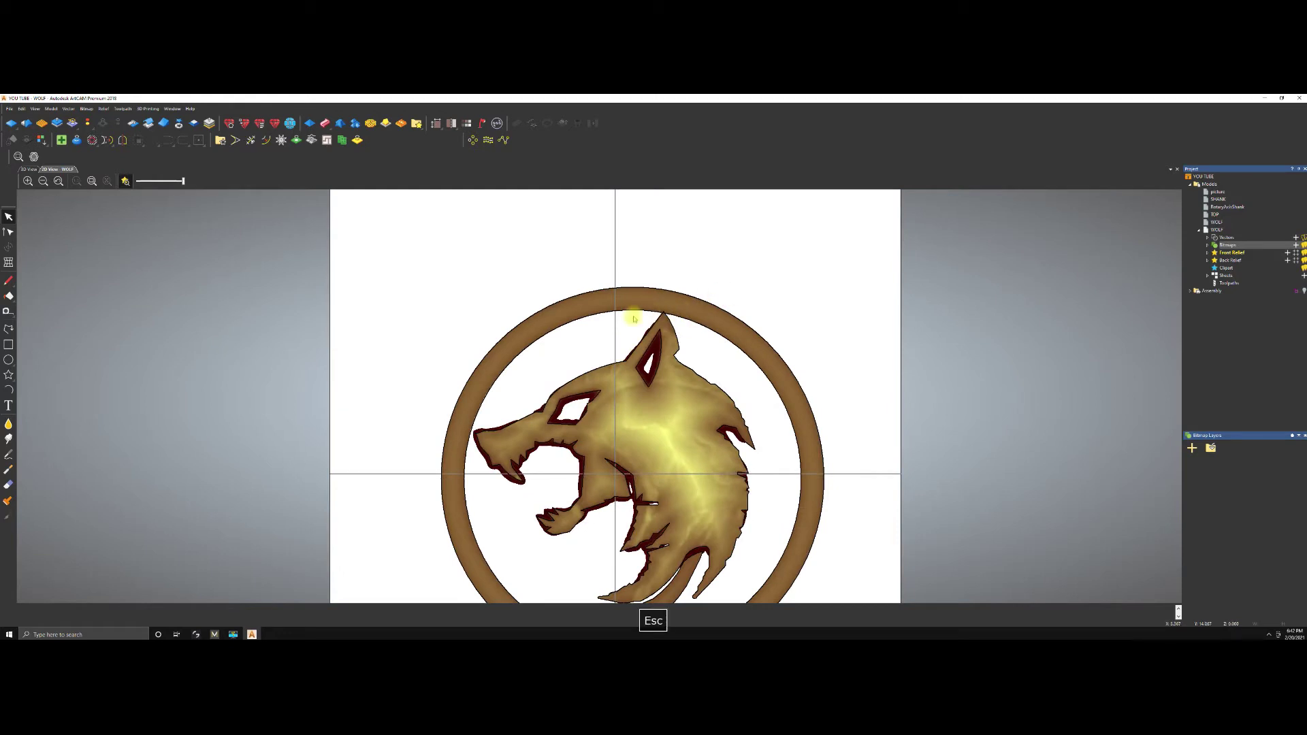
left_click(602, 309)
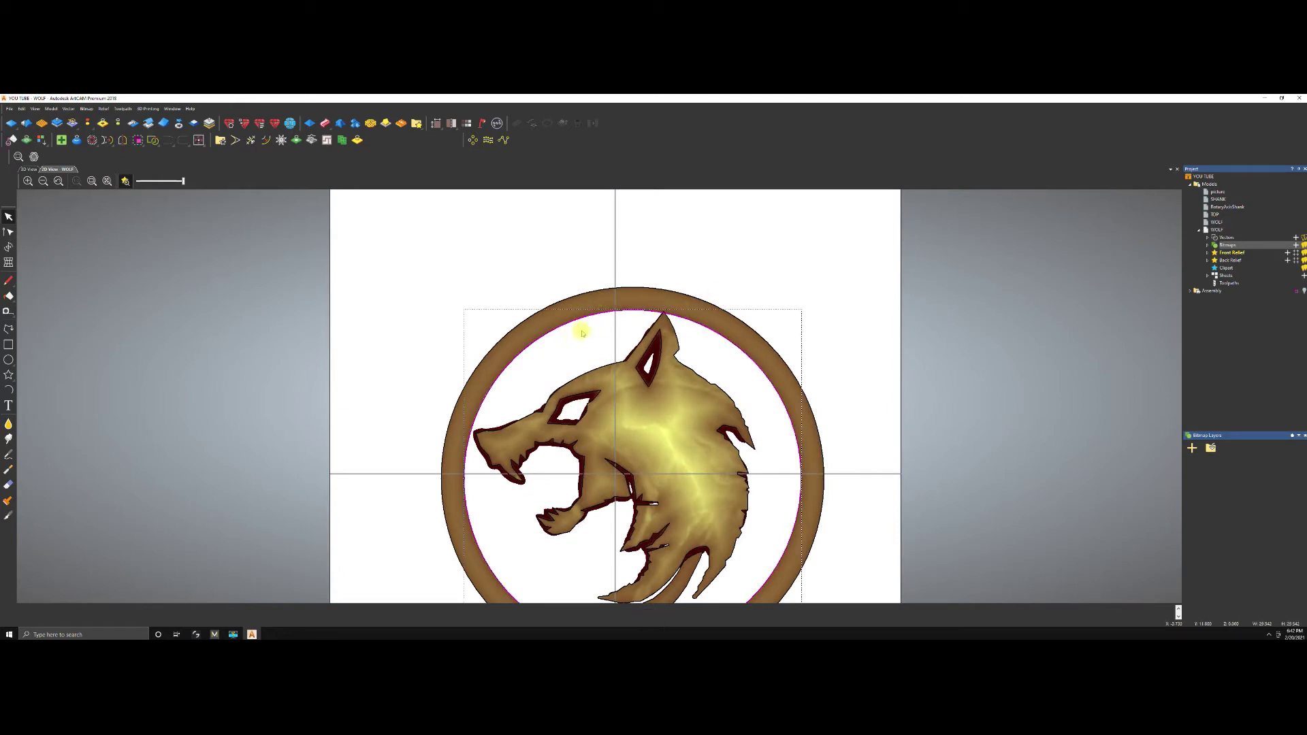
left_click(683, 270)
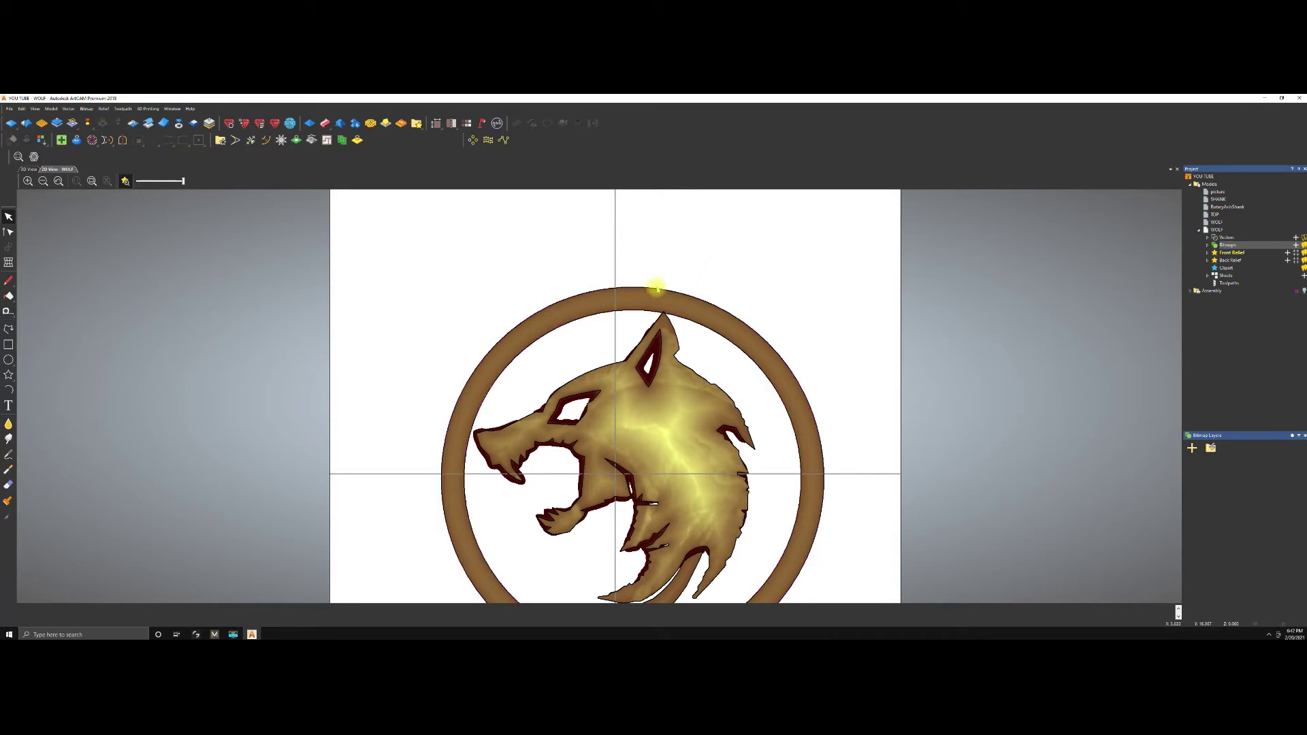
left_click(658, 289)
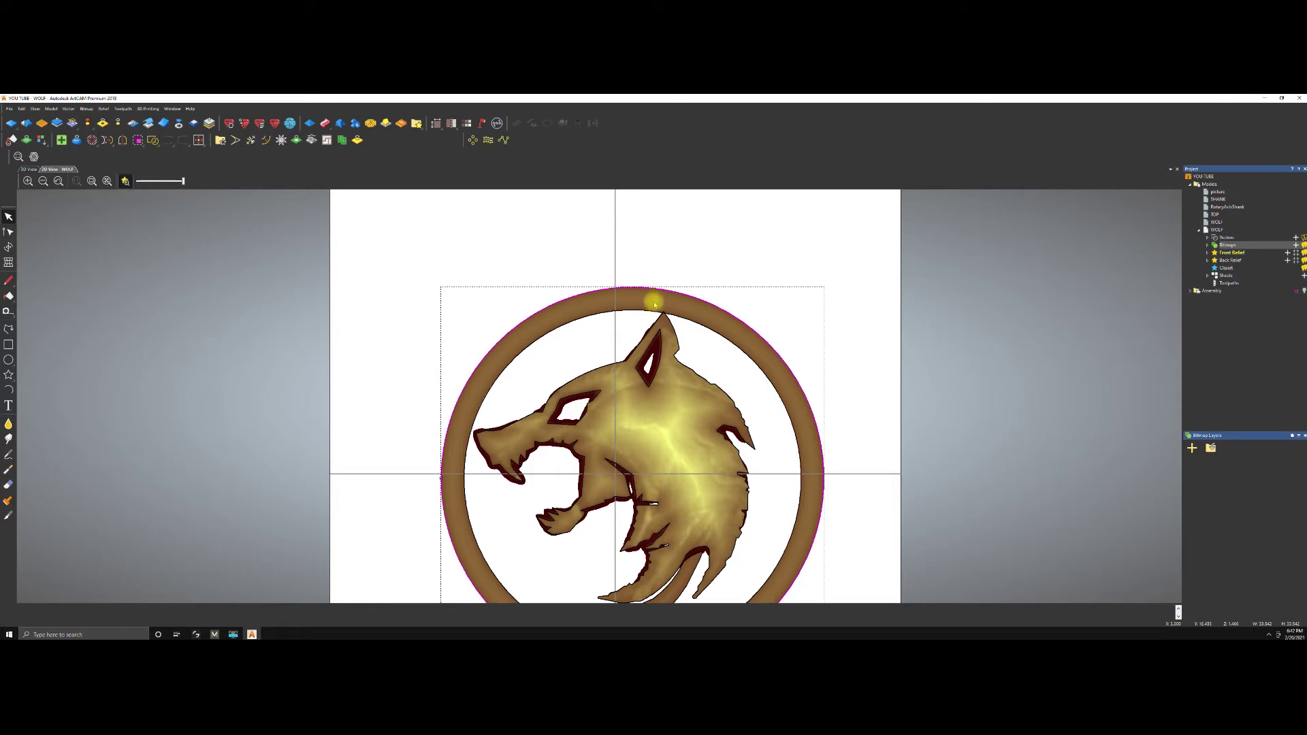
left_click(661, 313, "shift")
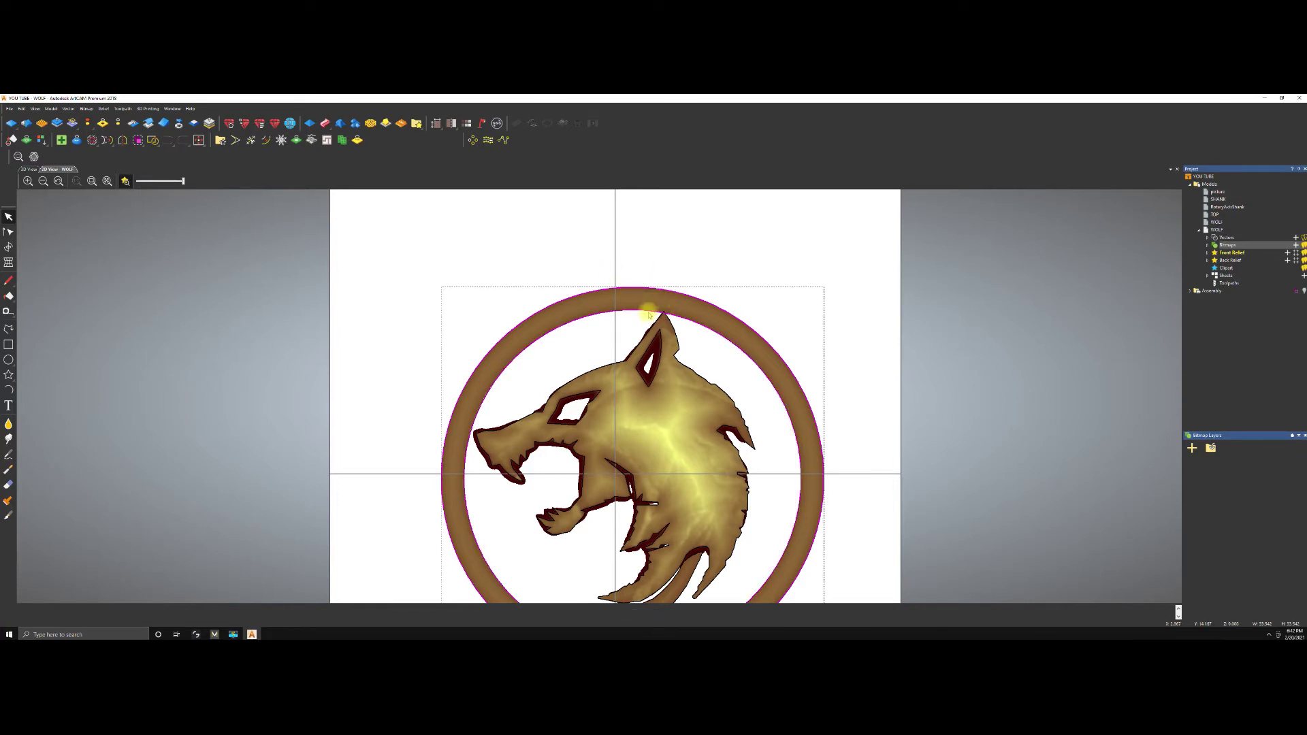
left_click(680, 271)
left_click(654, 309)
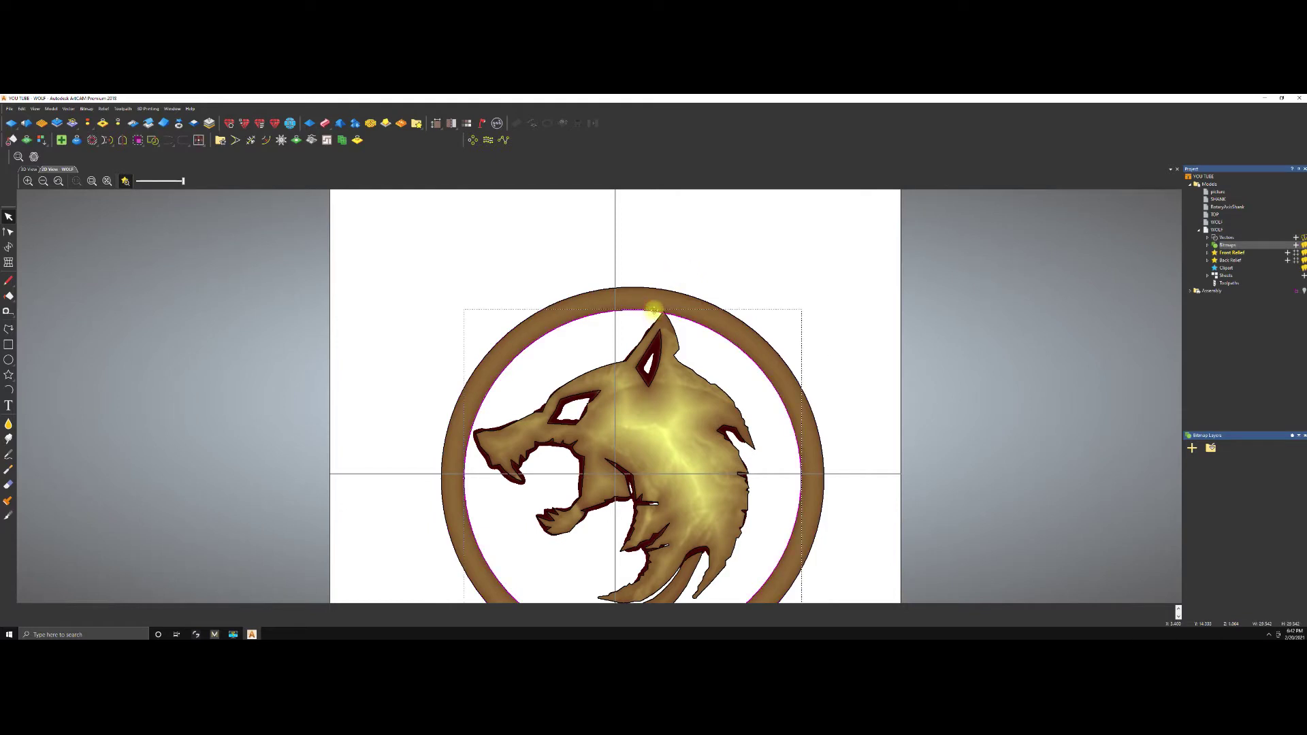
Create a flat base inside the inner circle with the Shape Editor, using the plane profile with Merge High, and adjust its start height.
left_click(311, 123)
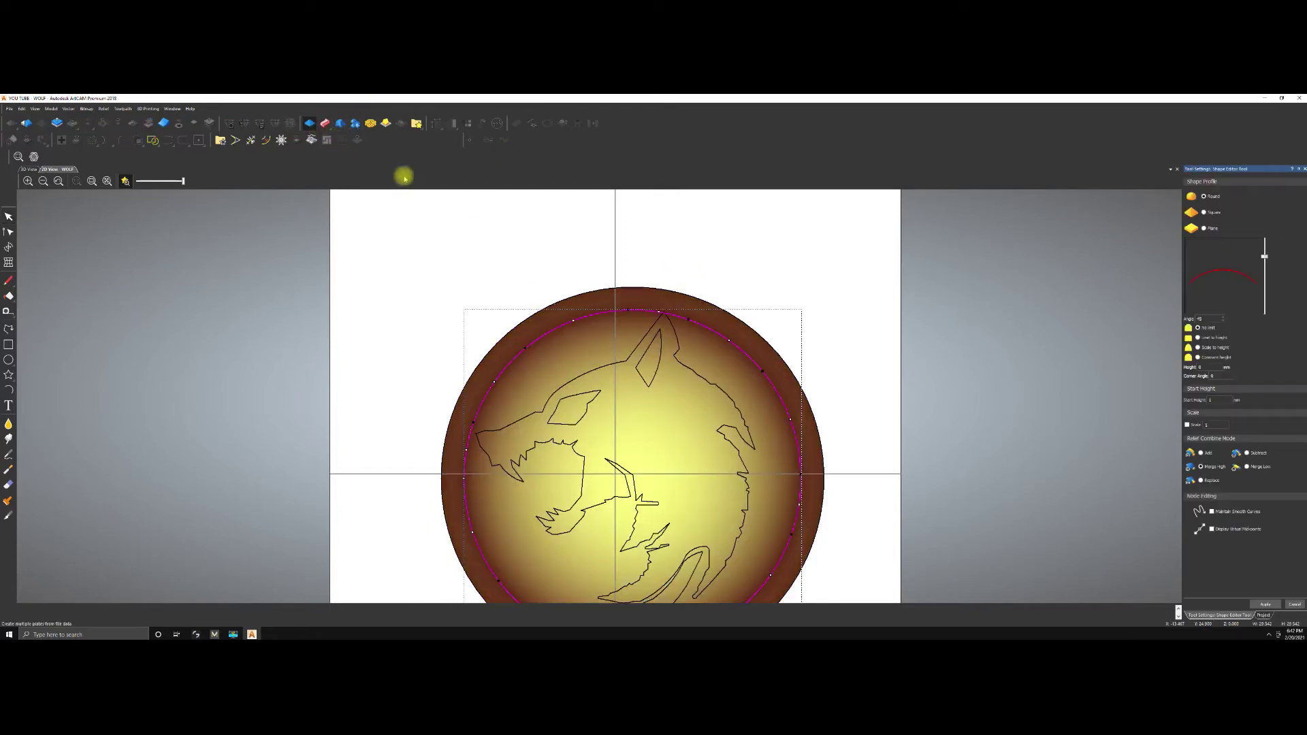
left_click(29, 169)
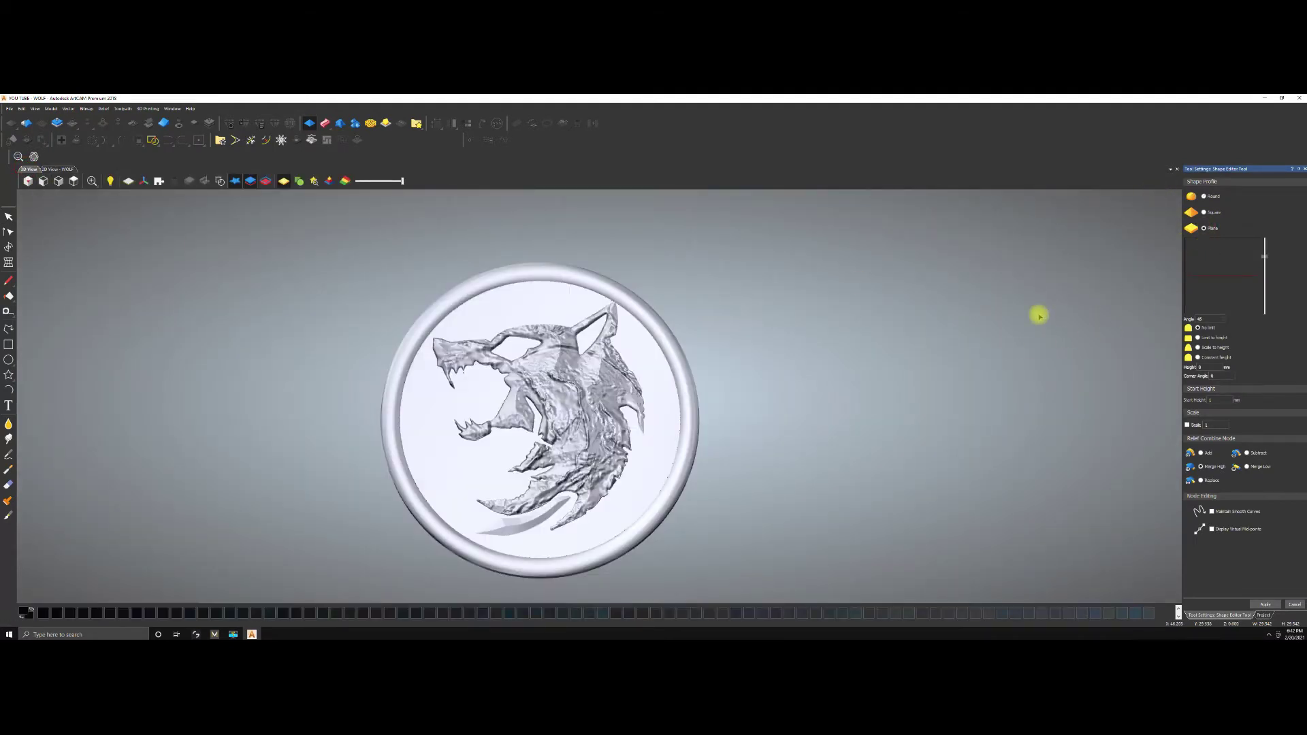
key("space")
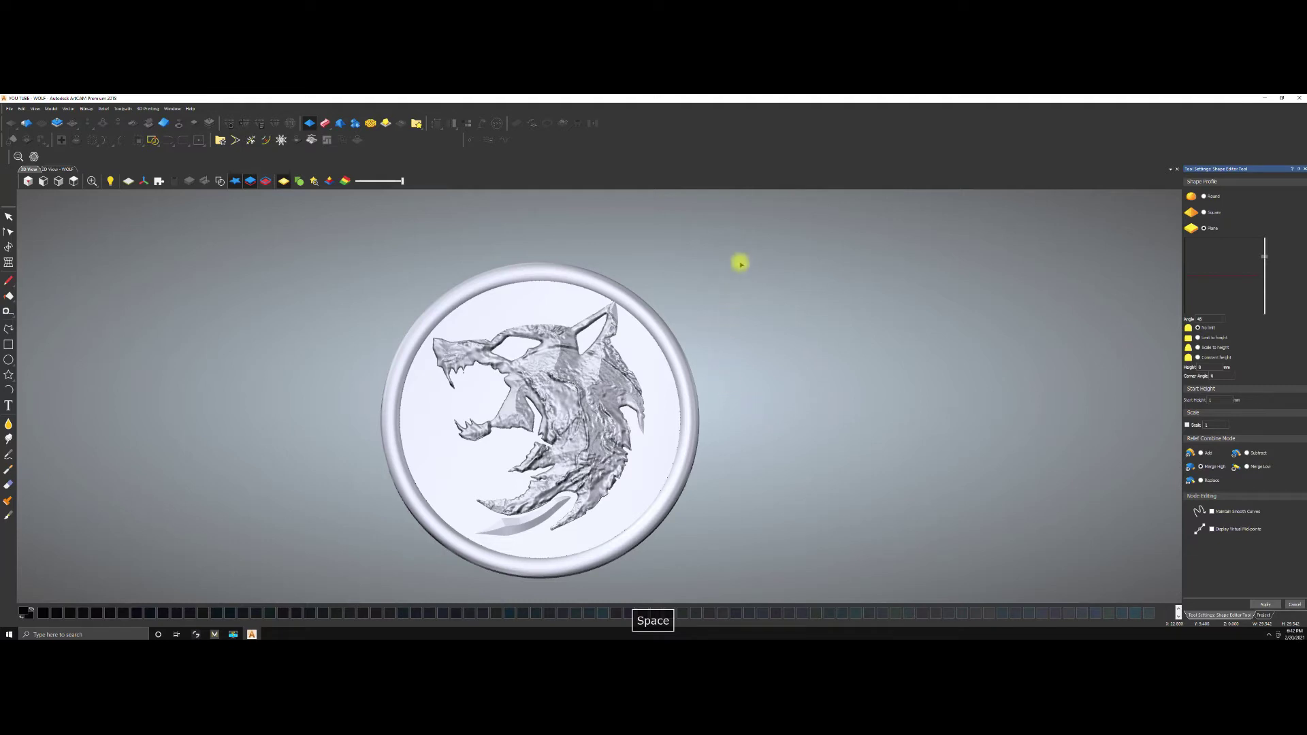
left_click_drag(645, 403, 591, 422)
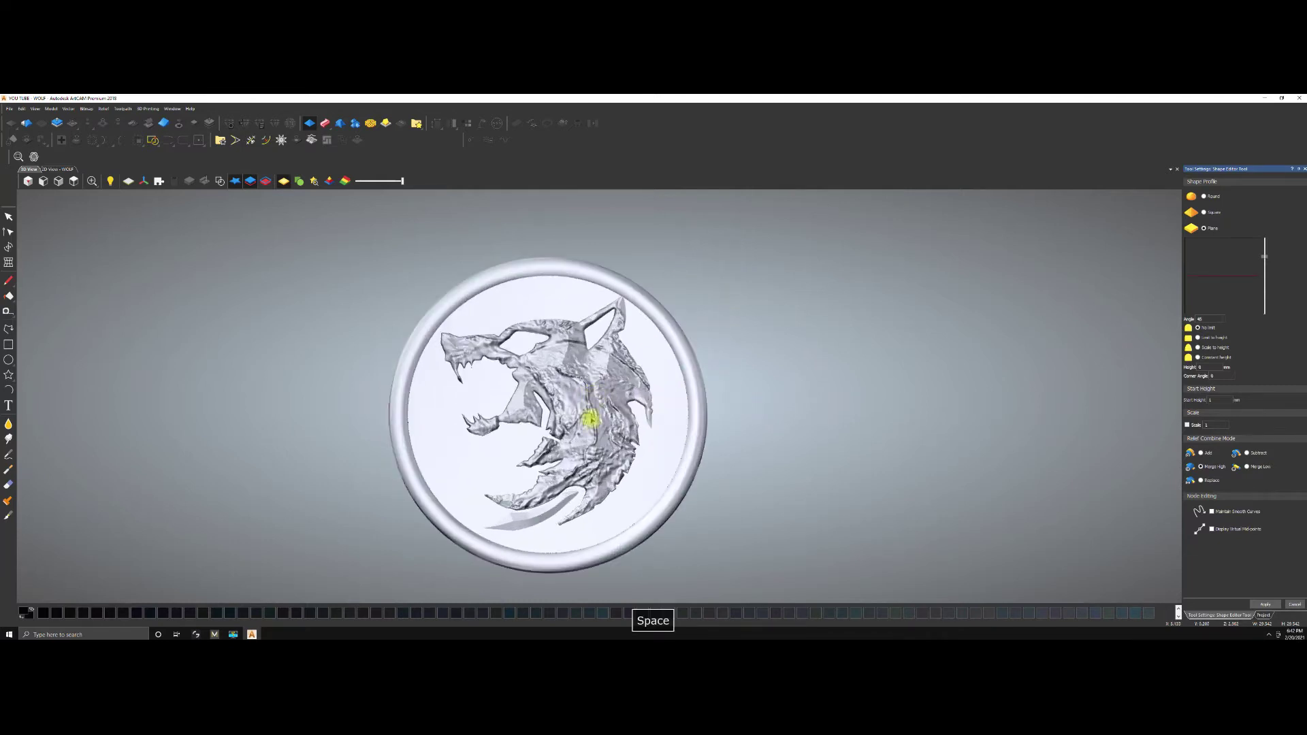
left_click(1214, 400)
type("30")
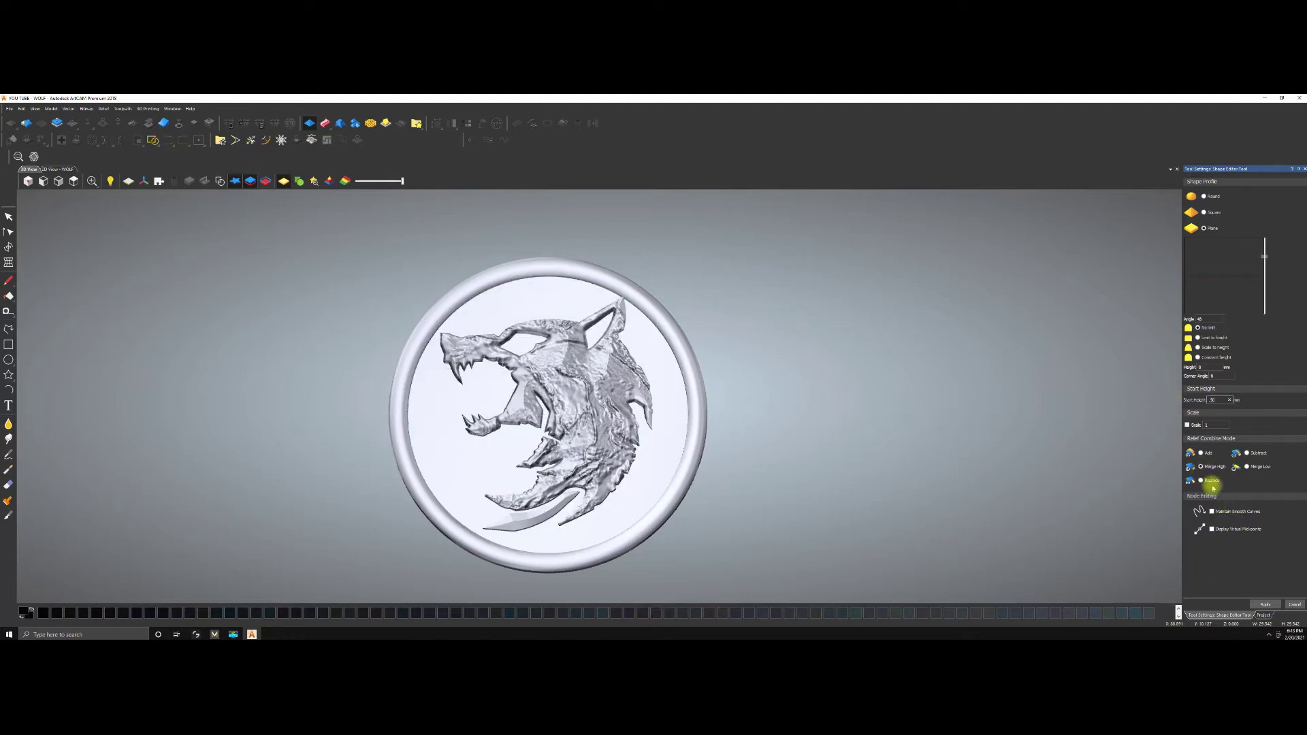
left_click(1294, 604)
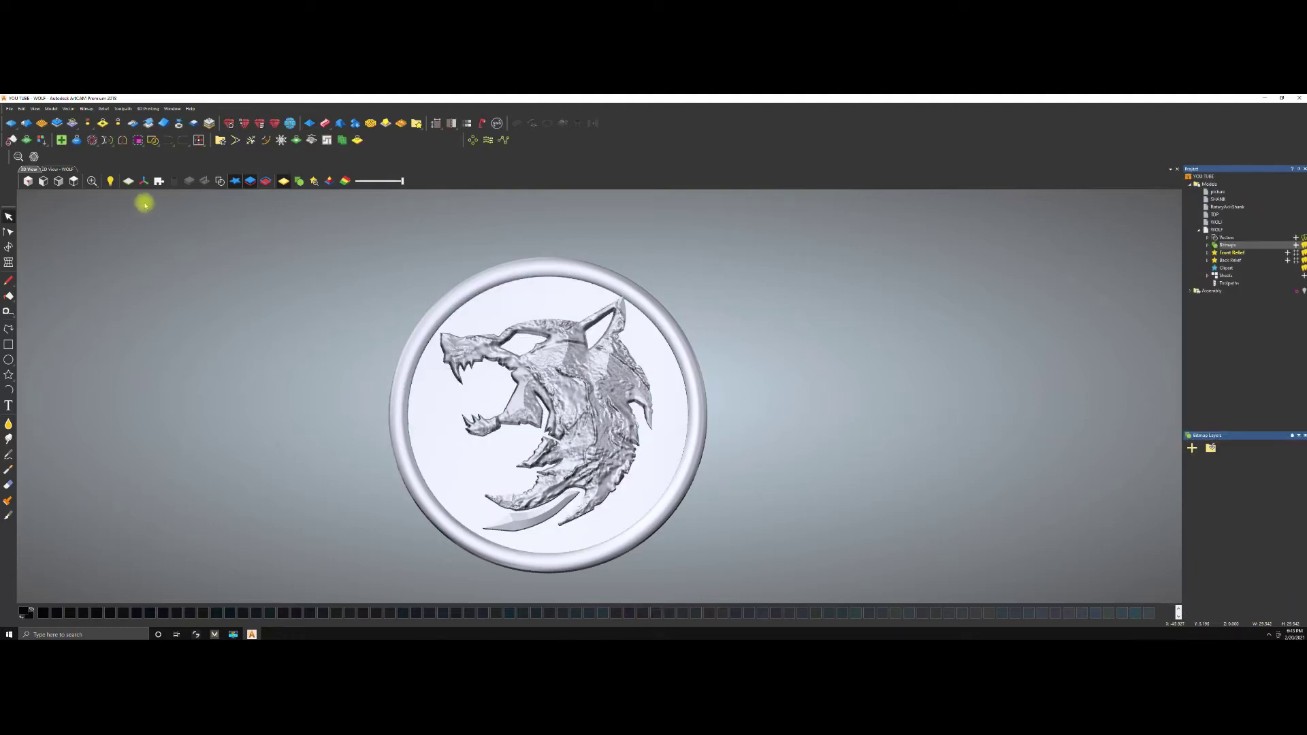
Examine the framed wolf relief and its flat base from several angles in 3D and in the 2D view.
left_click(34, 156)
left_click_drag(513, 356, 598, 302)
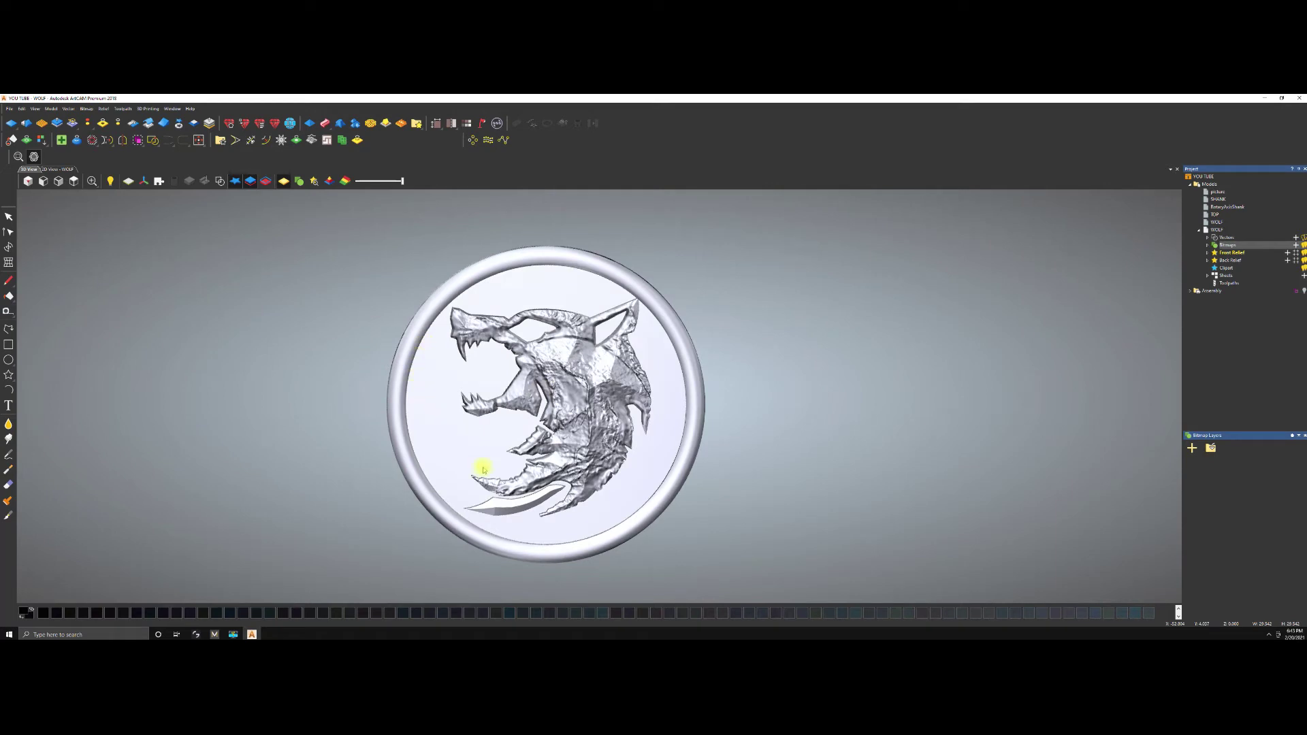
left_click_drag(616, 334, 353, 225)
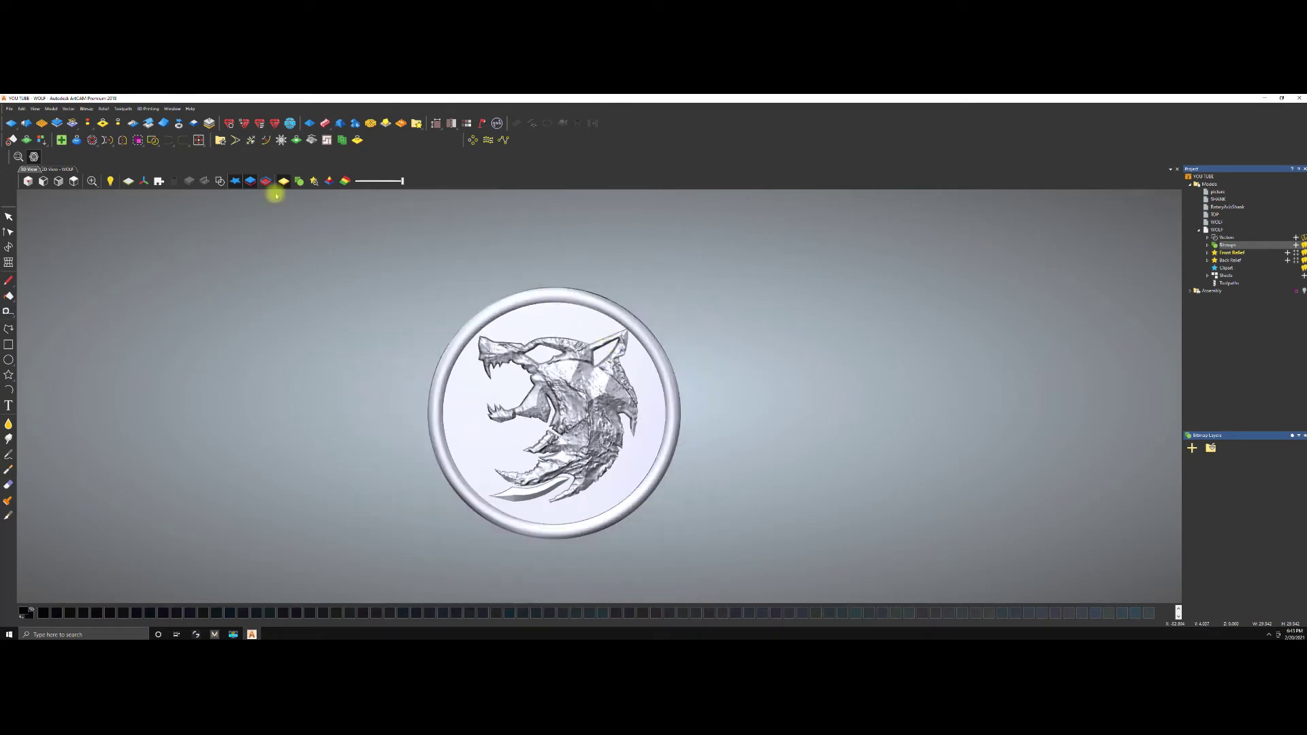
left_click(60, 170)
scroll(789, 422, "down", 4)
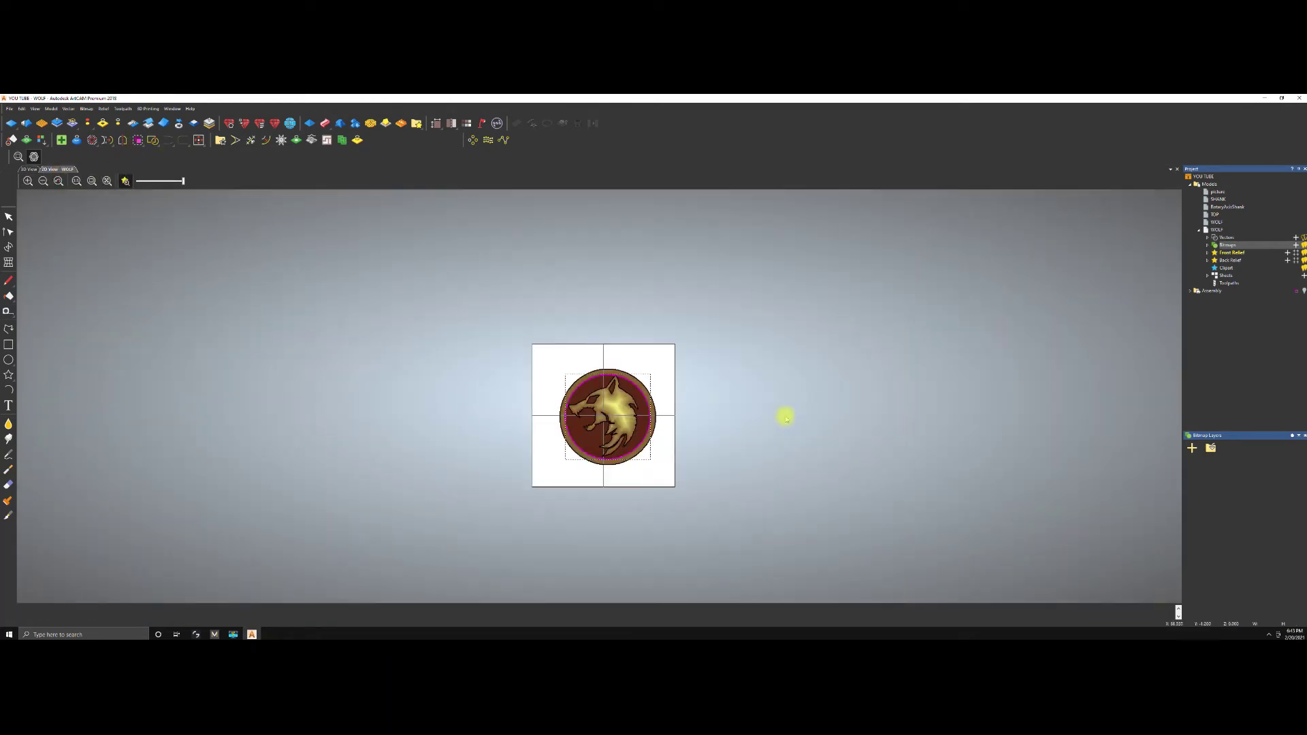
scroll(633, 396, "up", 3)
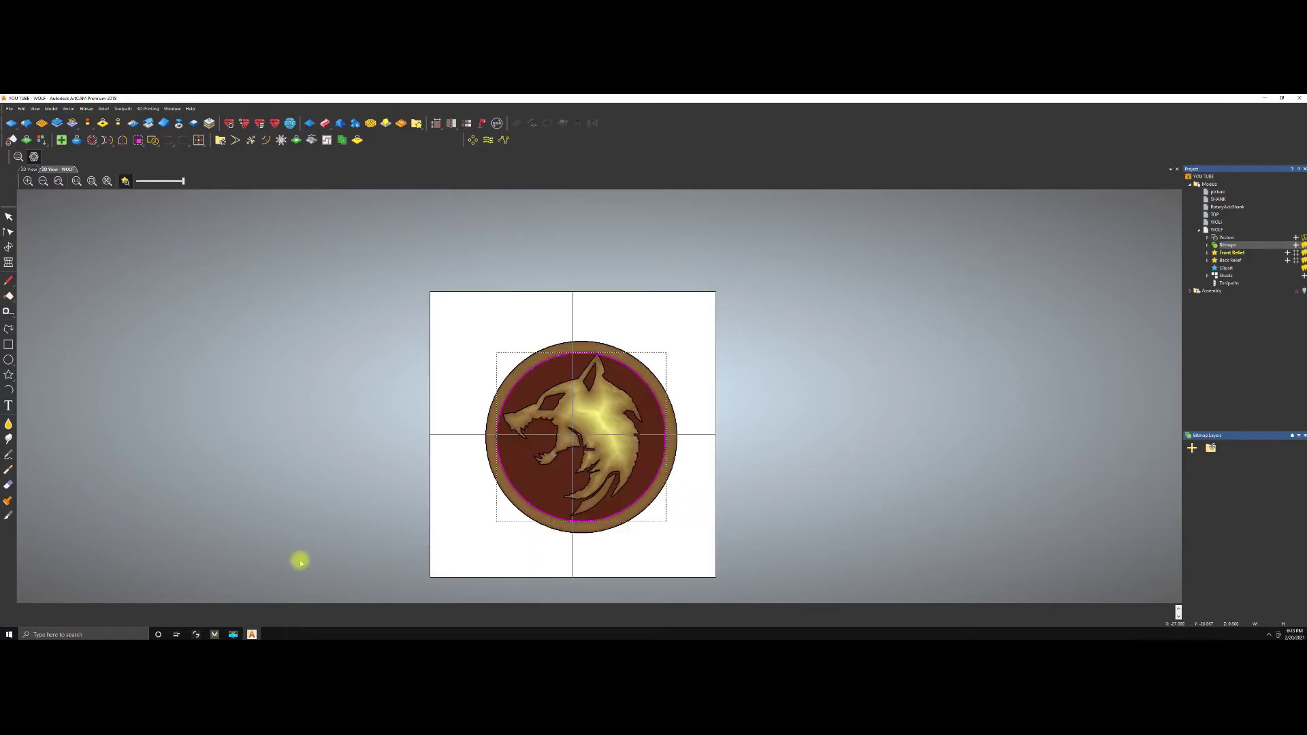
left_click(29, 170)
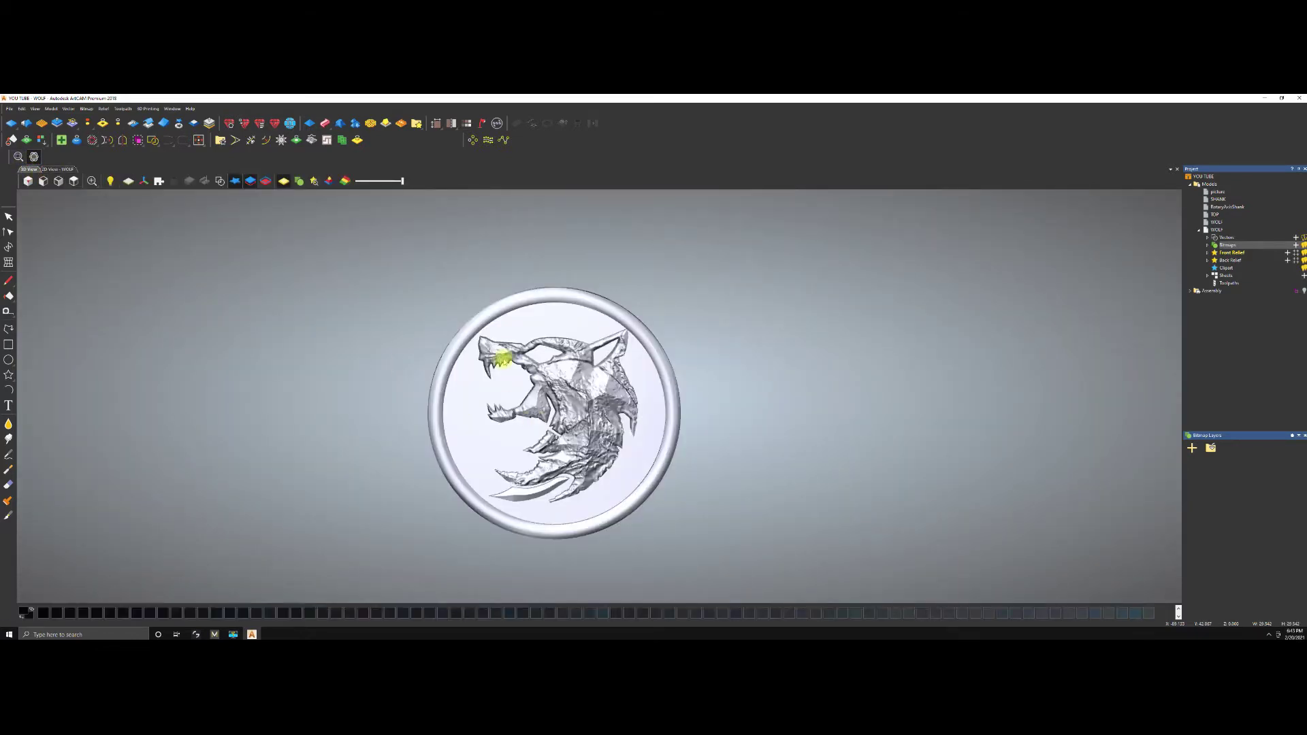
left_click(66, 170)
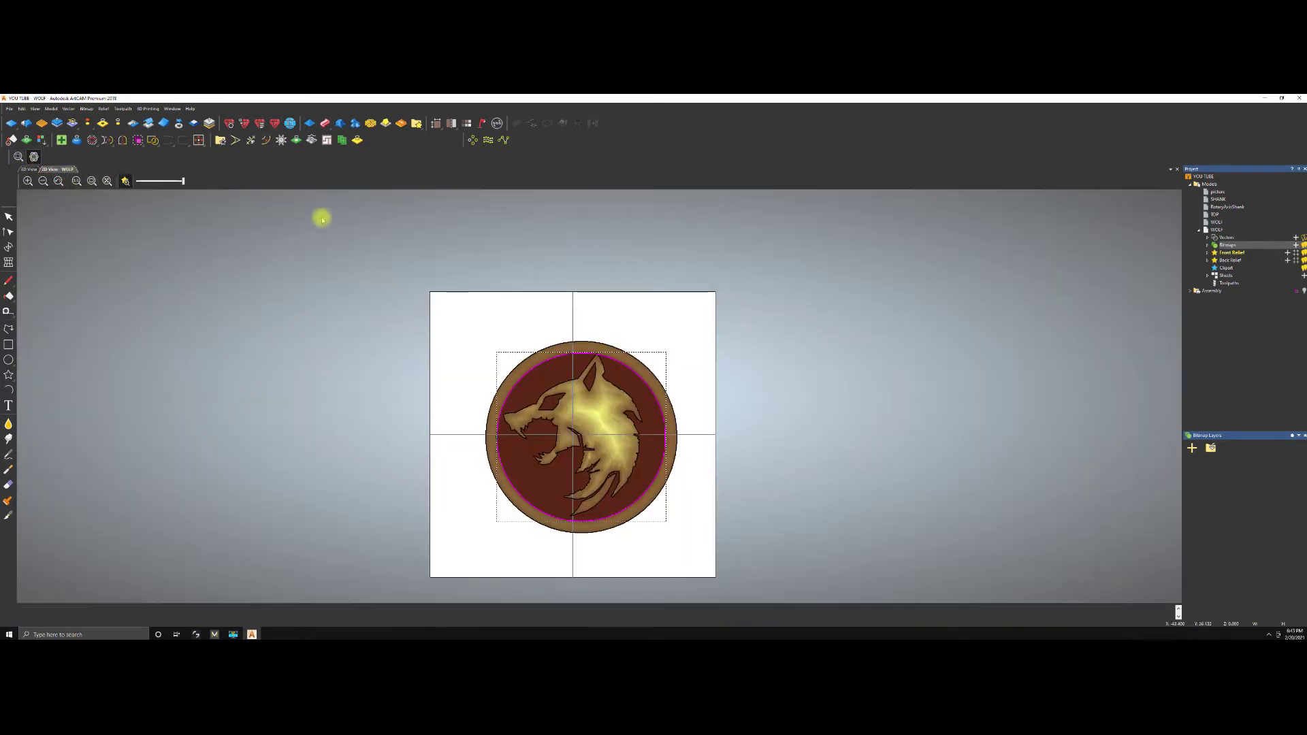
Hide the 2D relief preview and make the blank Bitmap Layer of the WOLF model active in place of the reference picture.
left_click(126, 181)
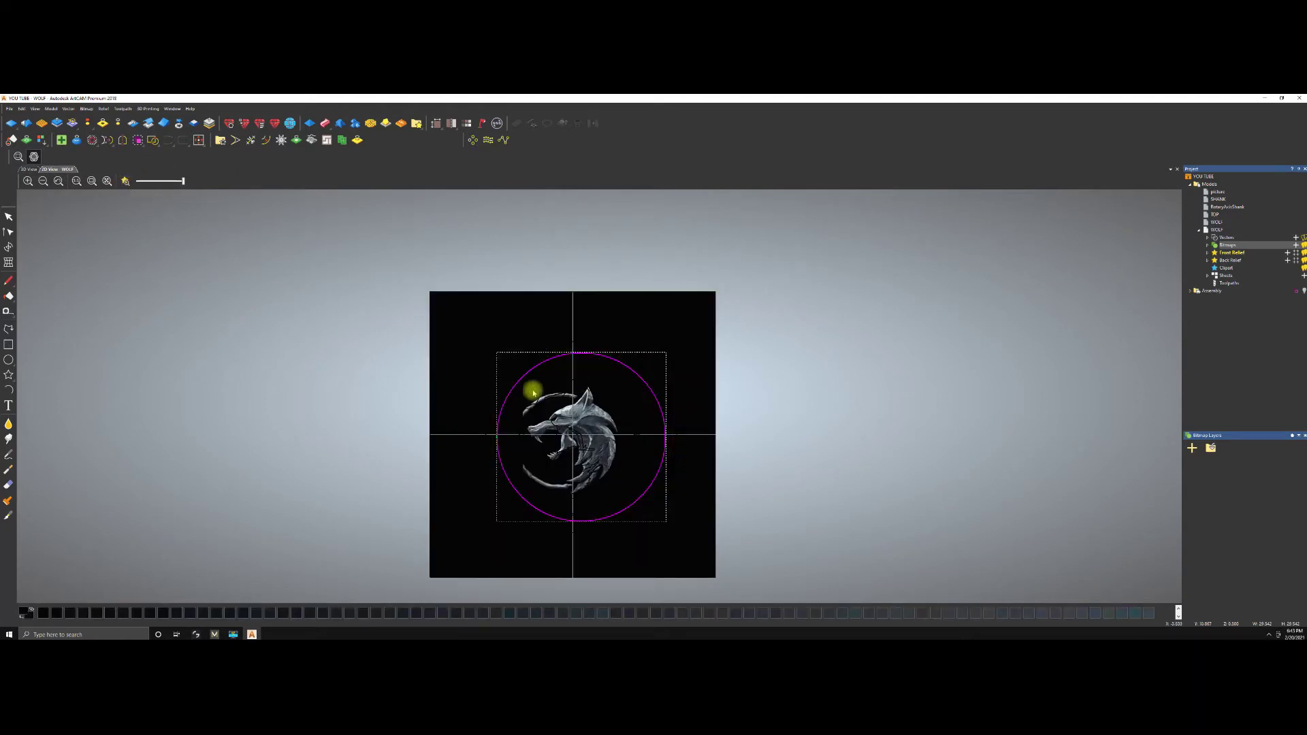
scroll(574, 437, "up", 2)
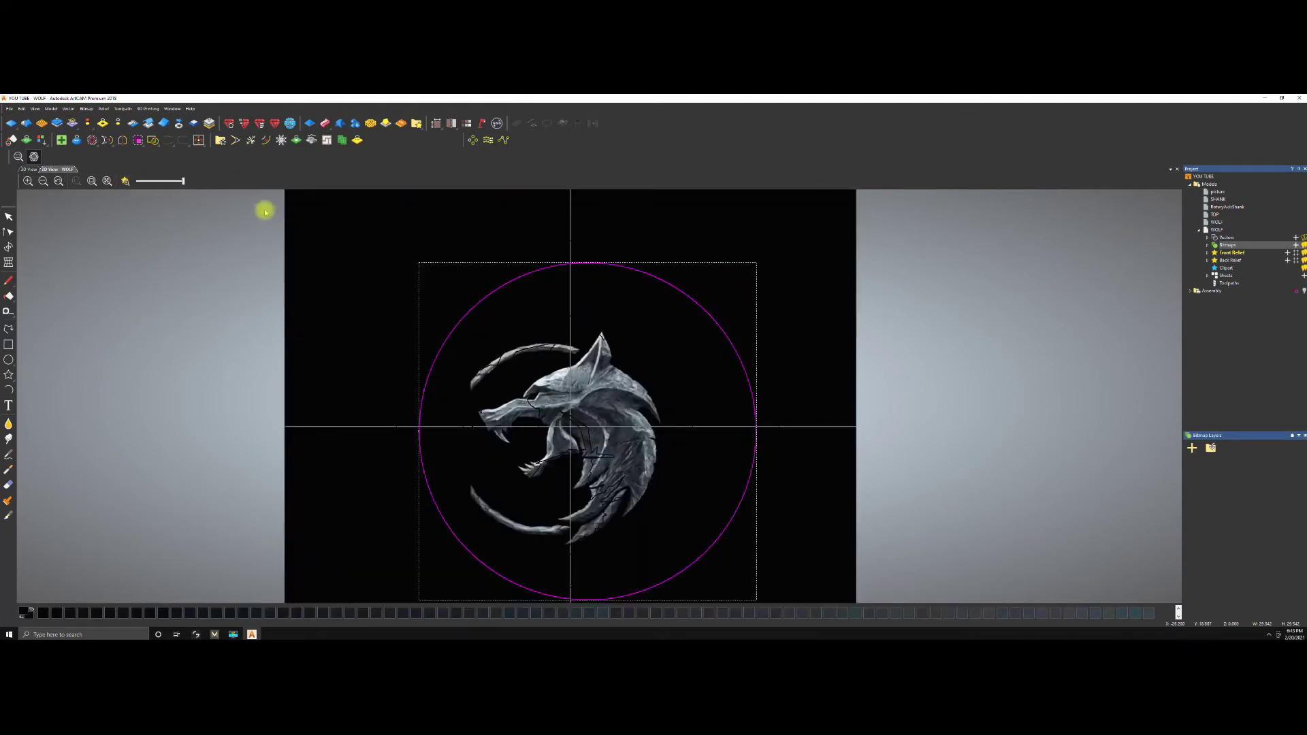
left_click(1233, 253)
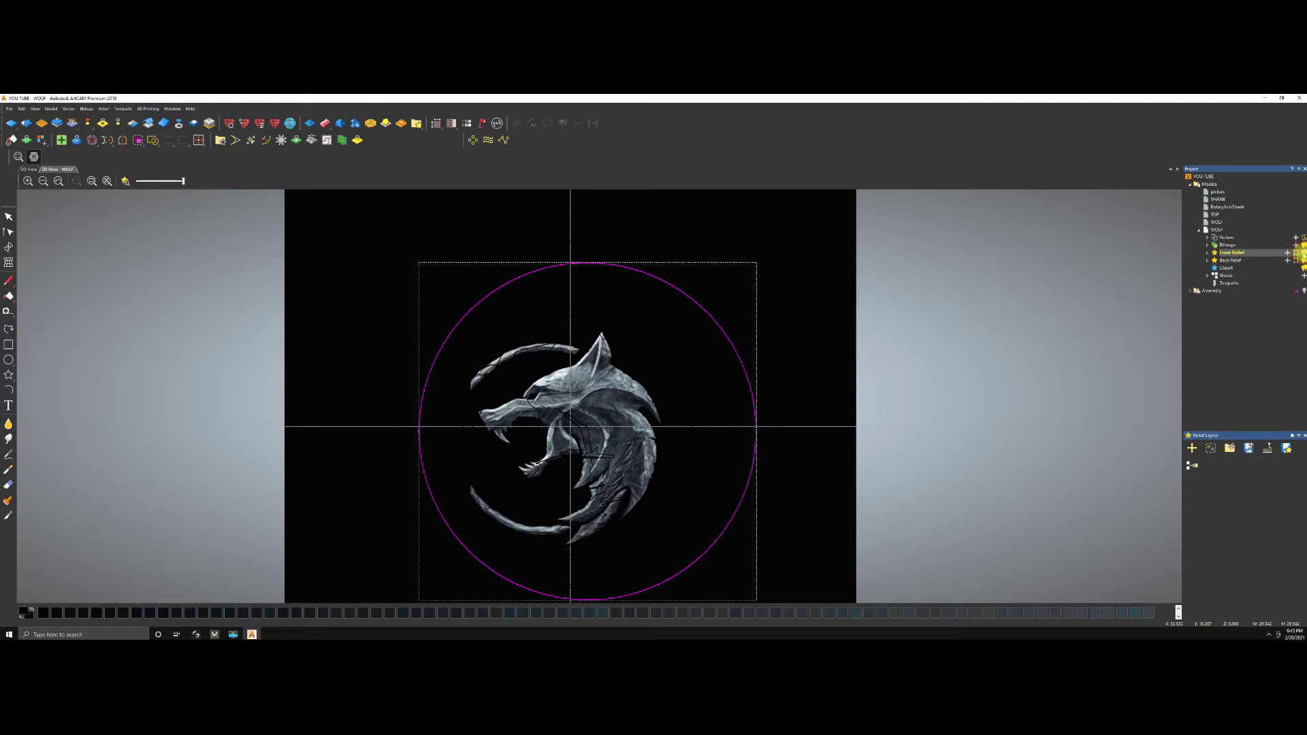
left_click(1206, 253)
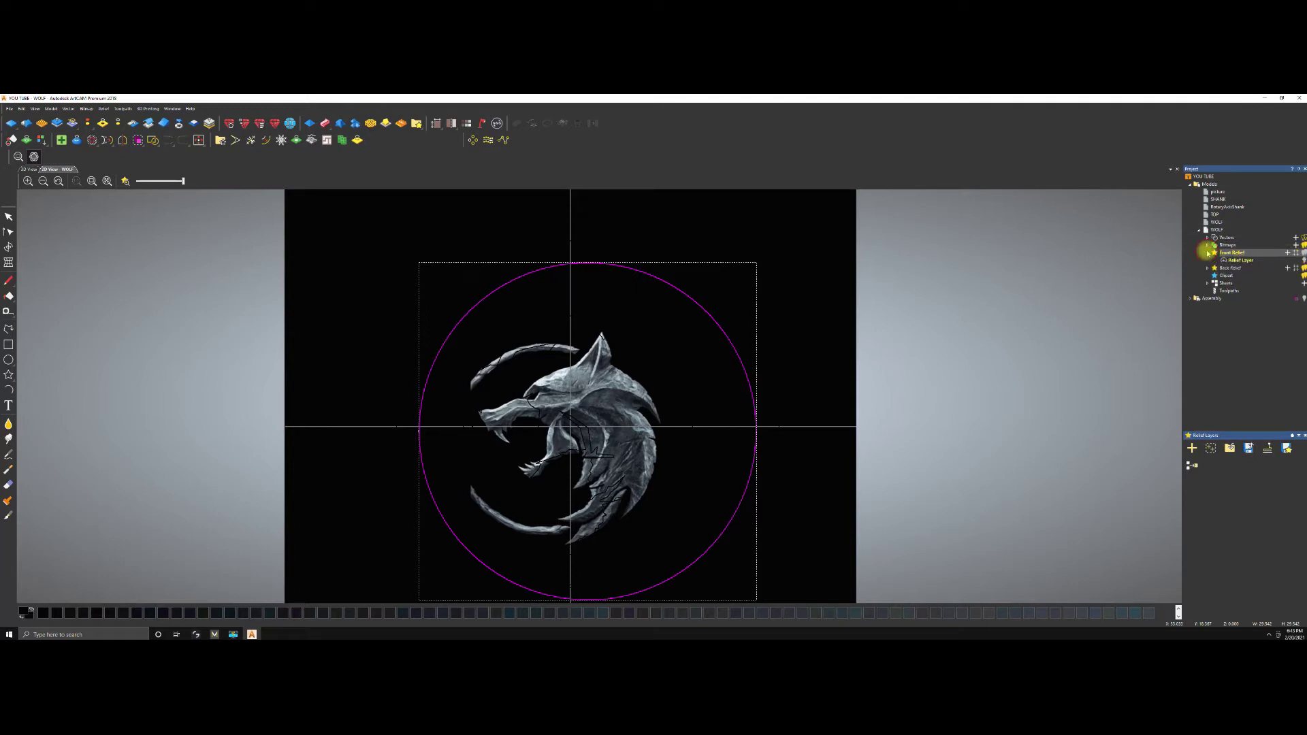
left_click(1241, 261)
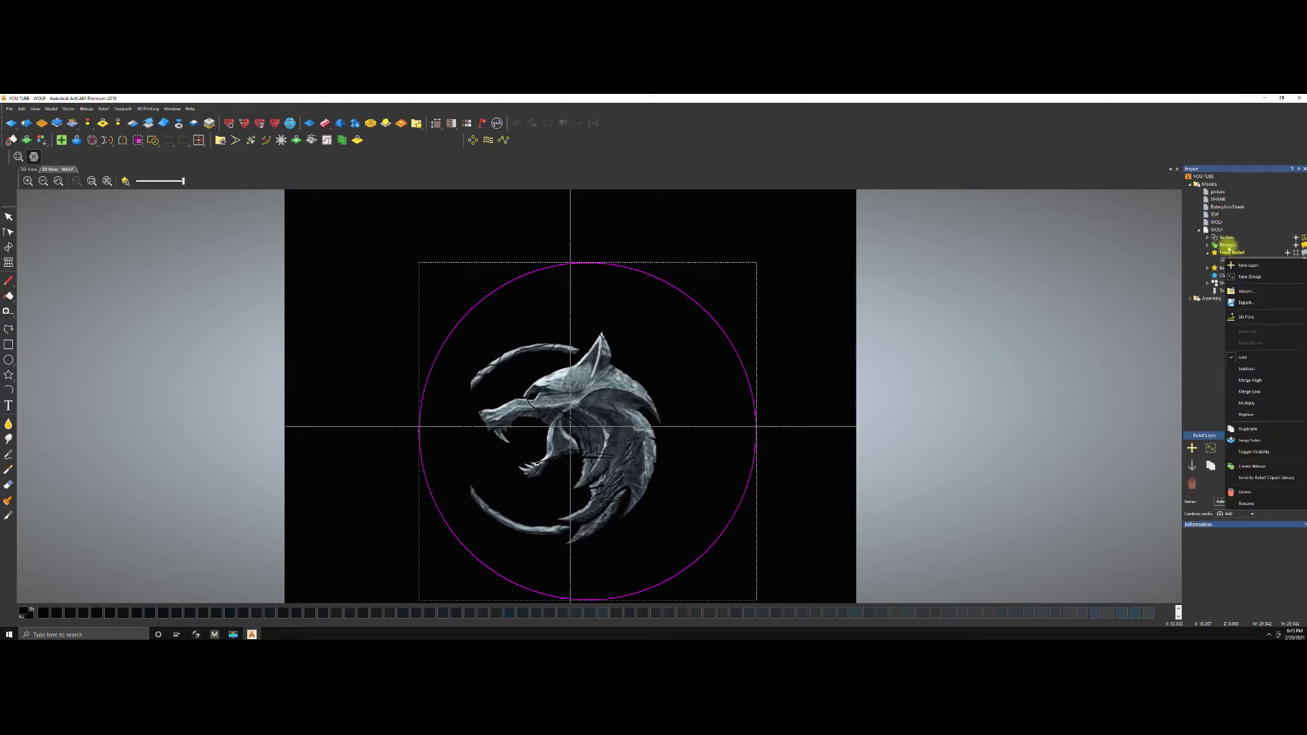
left_click(1207, 245)
left_click(1235, 253)
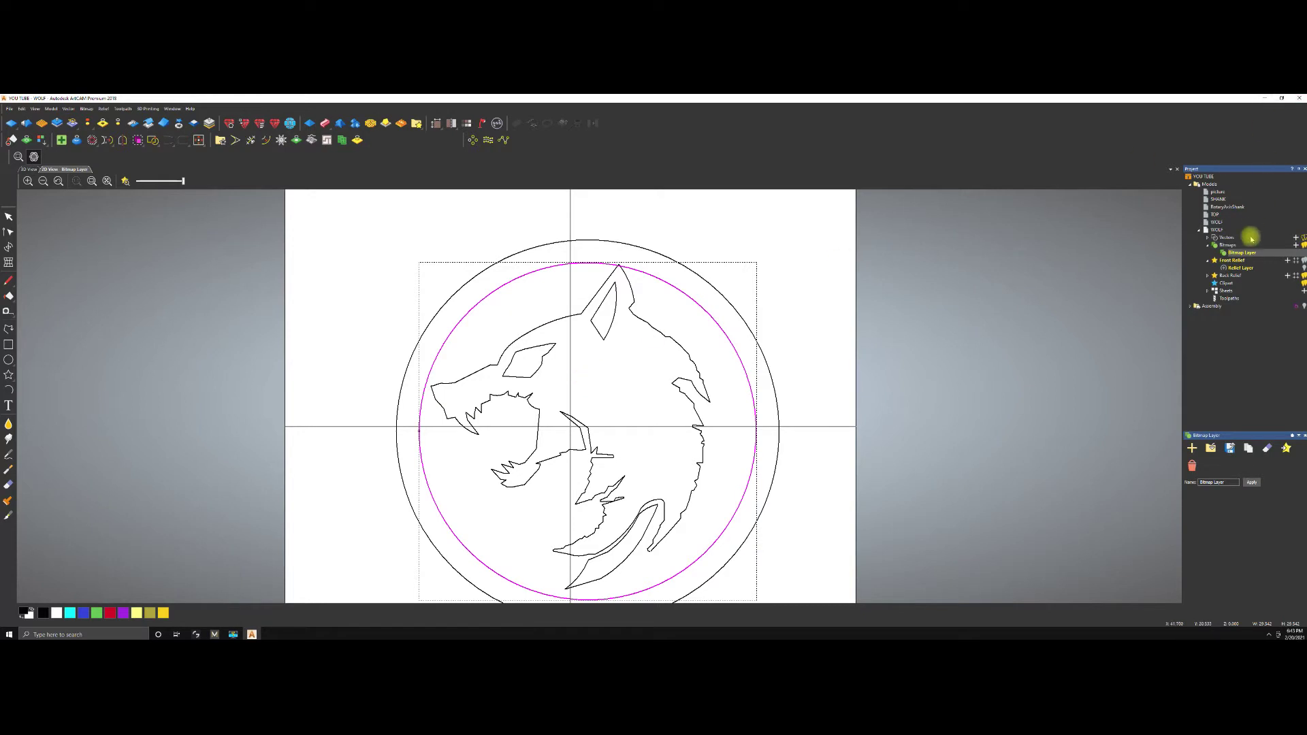
left_click(1208, 261)
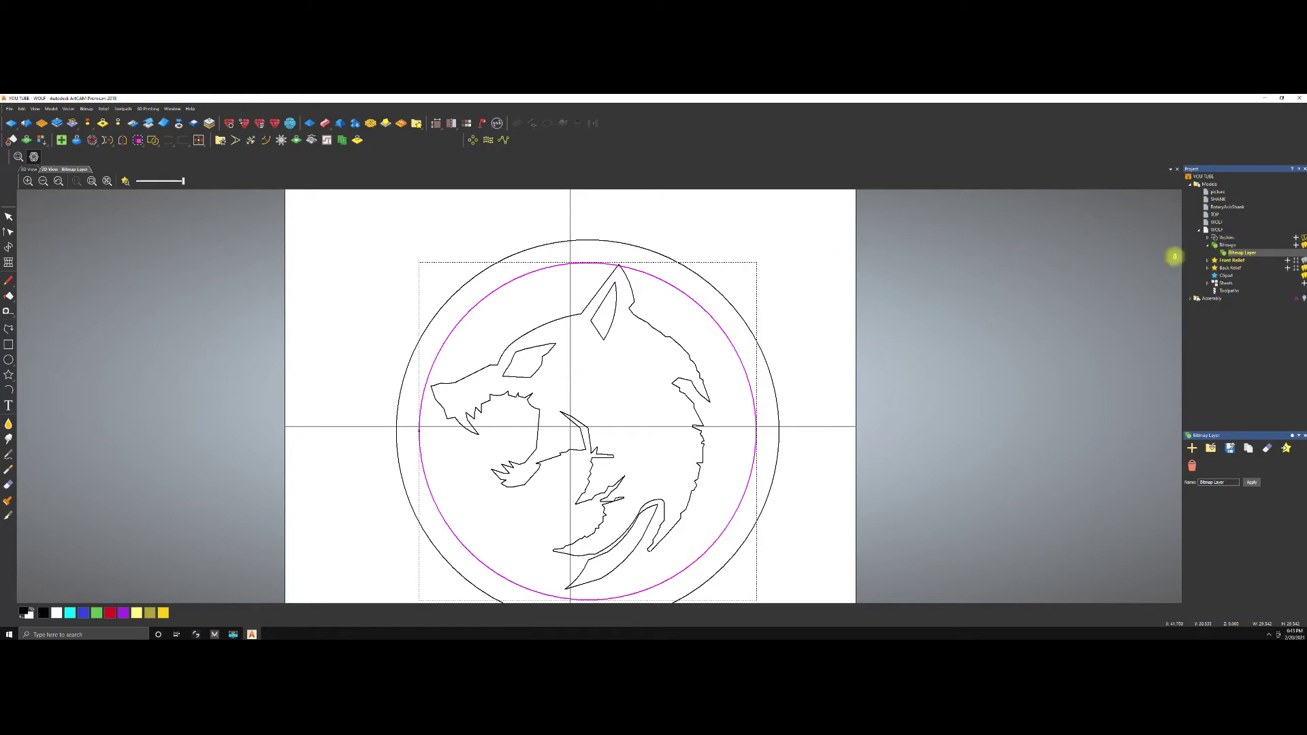
left_click(126, 181)
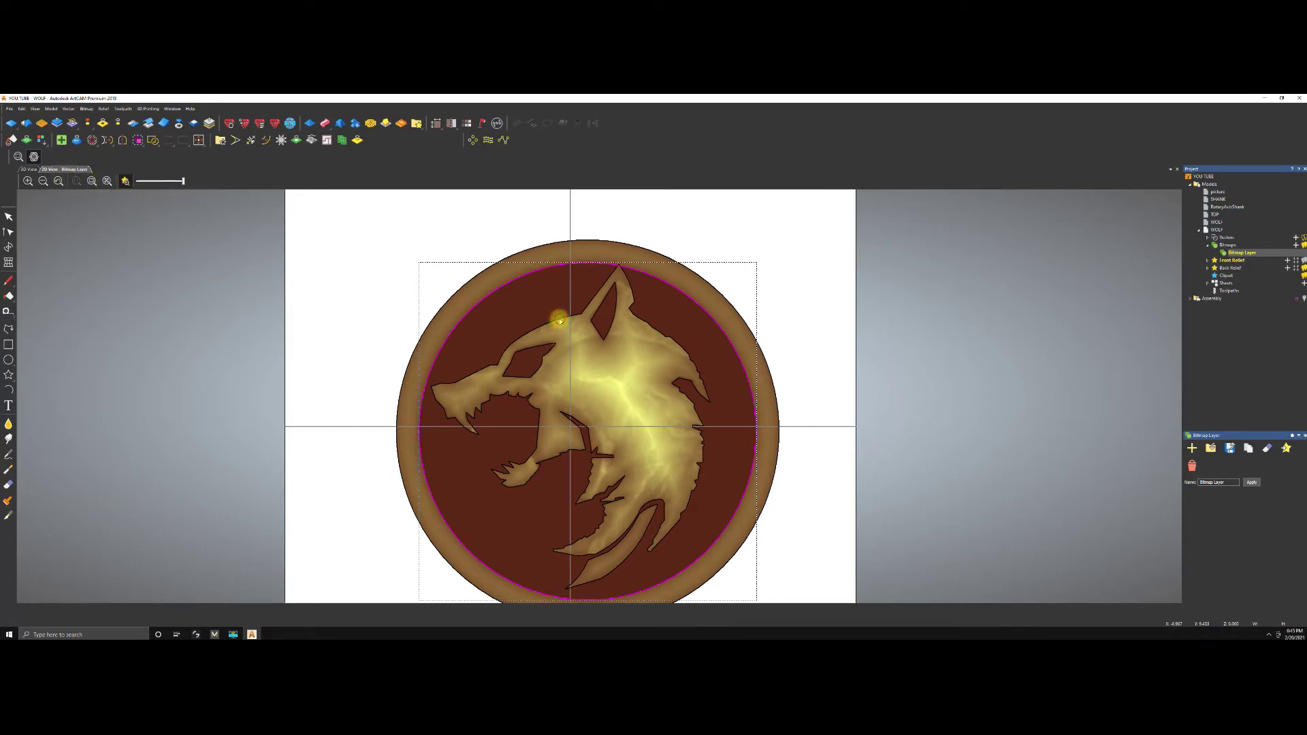
key("Escape")
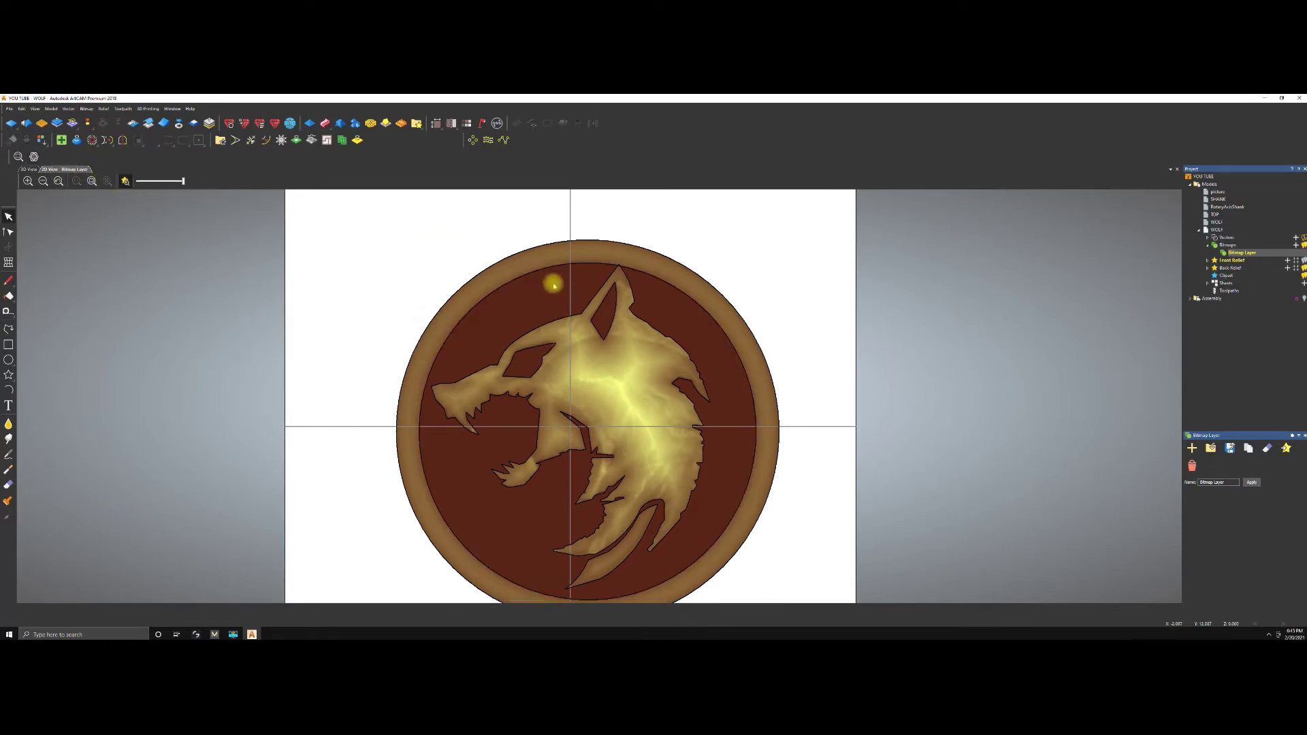
left_click(552, 321)
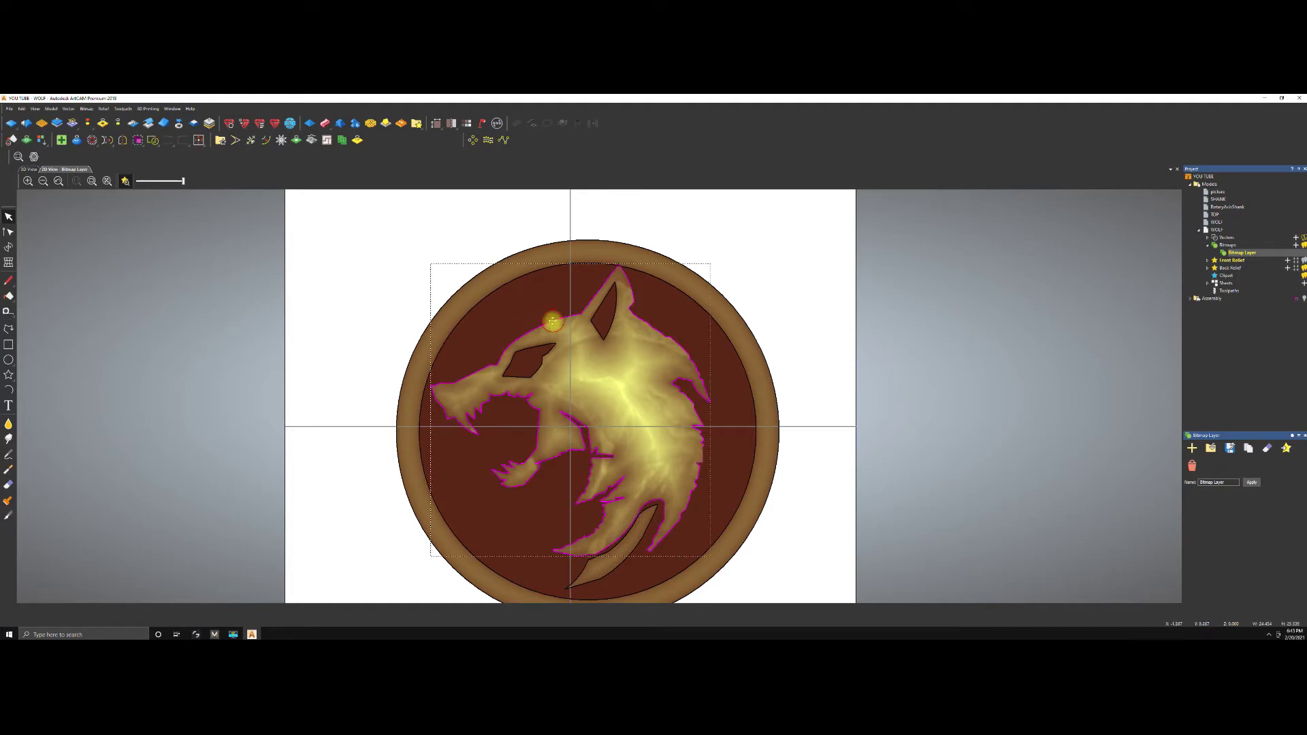
left_click(224, 362)
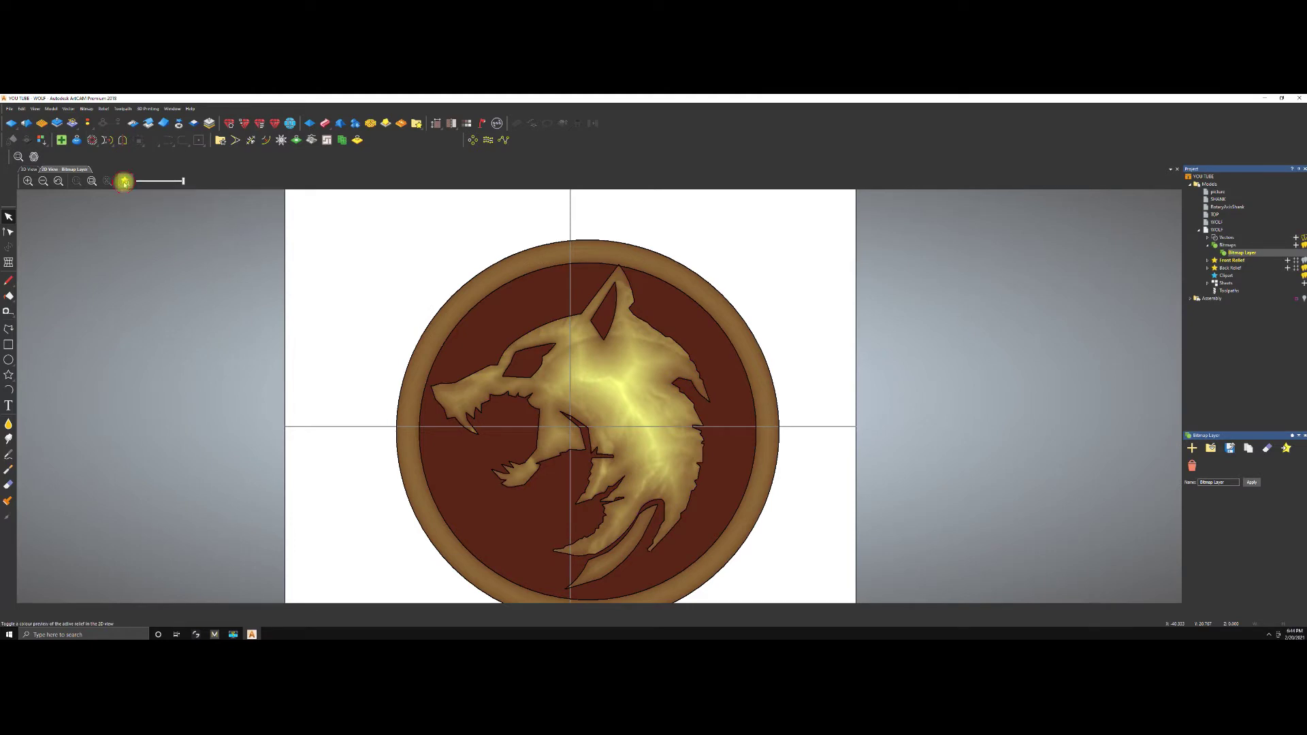
left_click(124, 181)
Fill the area inside the main wolf head outline with red on the Bitmap Layer, using Flood Fill Vectors.
left_click(566, 319)
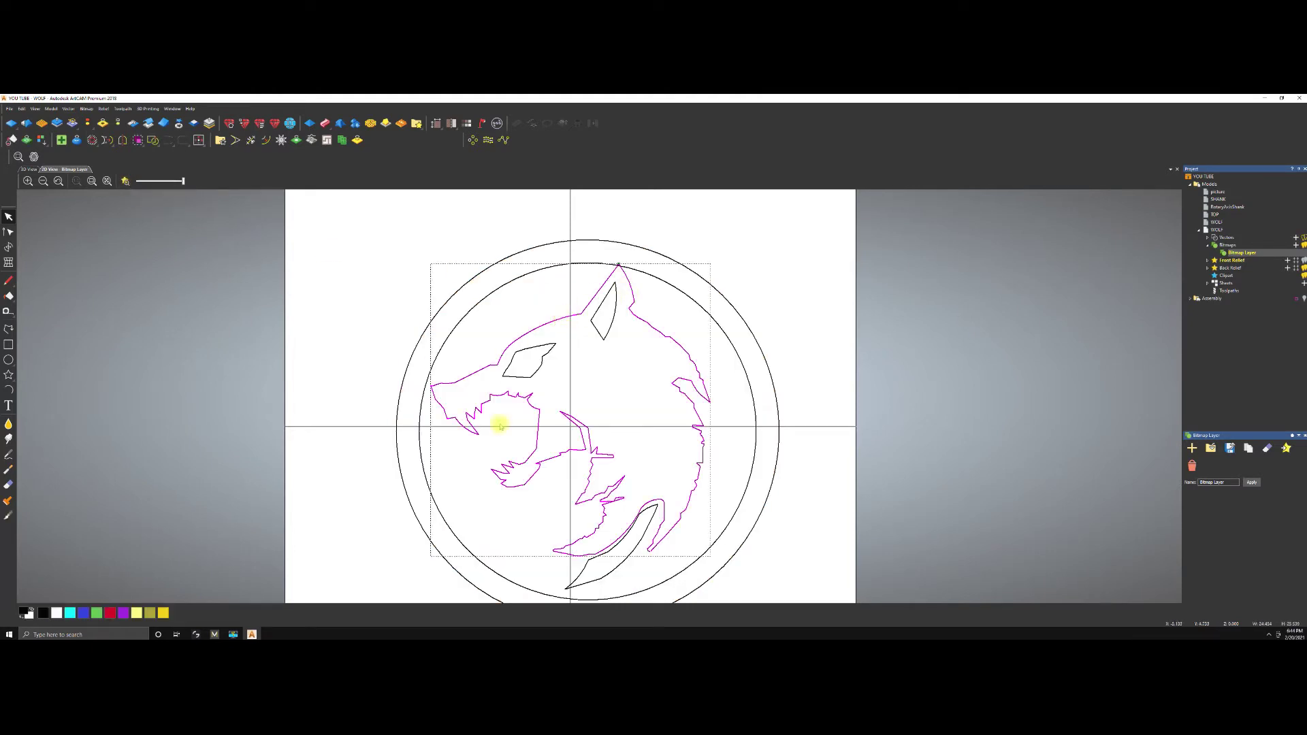
left_click(111, 613)
left_click(471, 310)
left_click(528, 339)
left_click(10, 299)
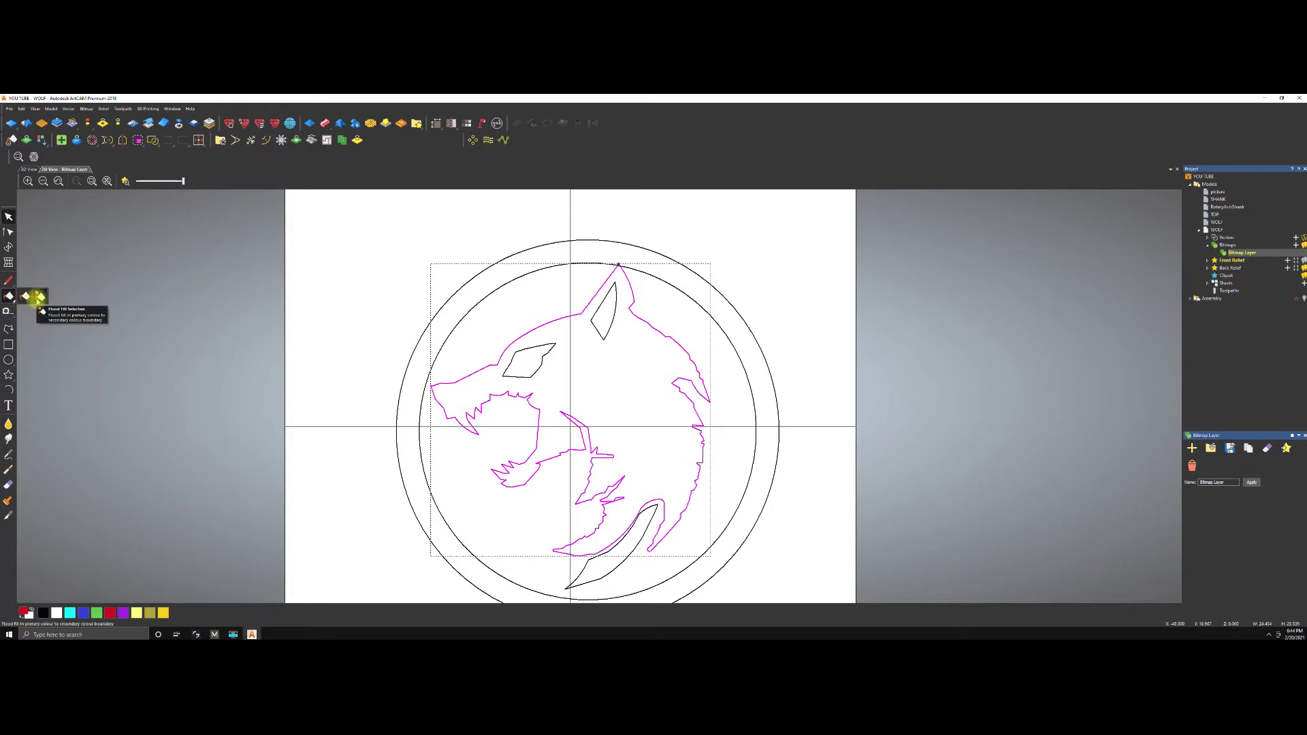
left_click(26, 298)
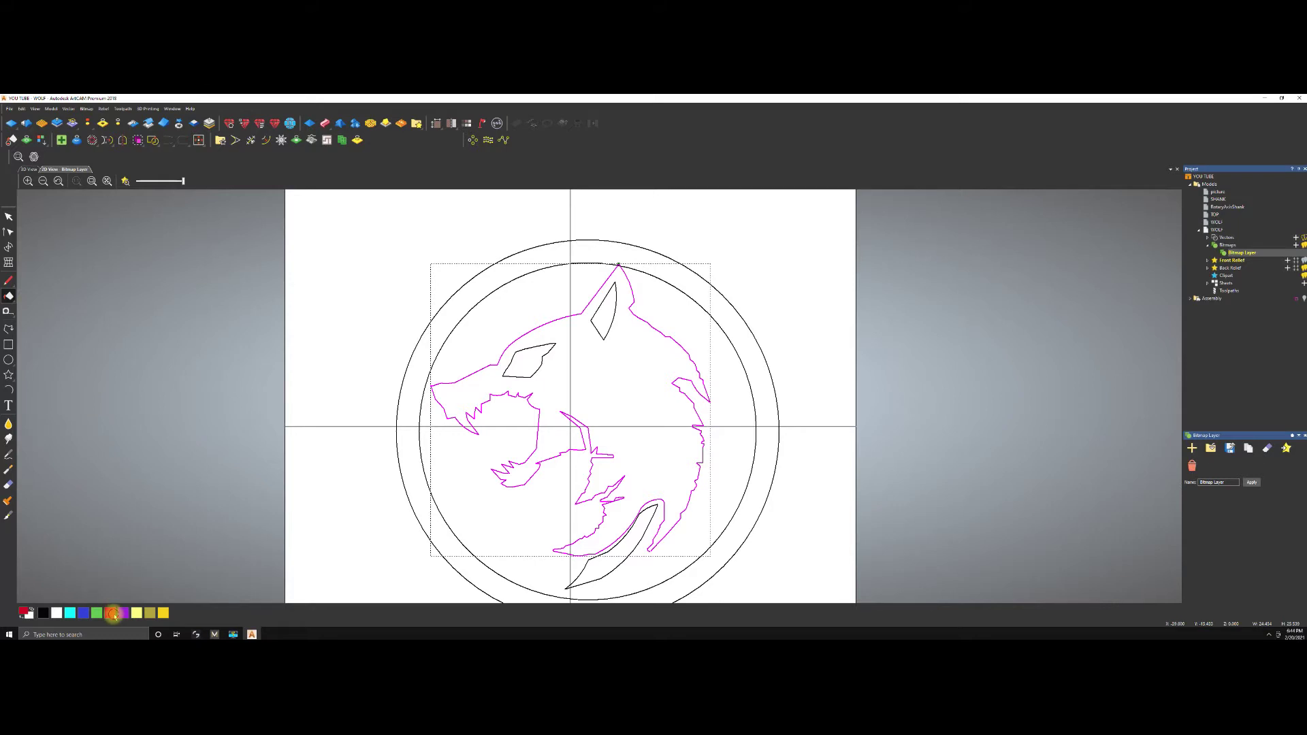
left_click(86, 109)
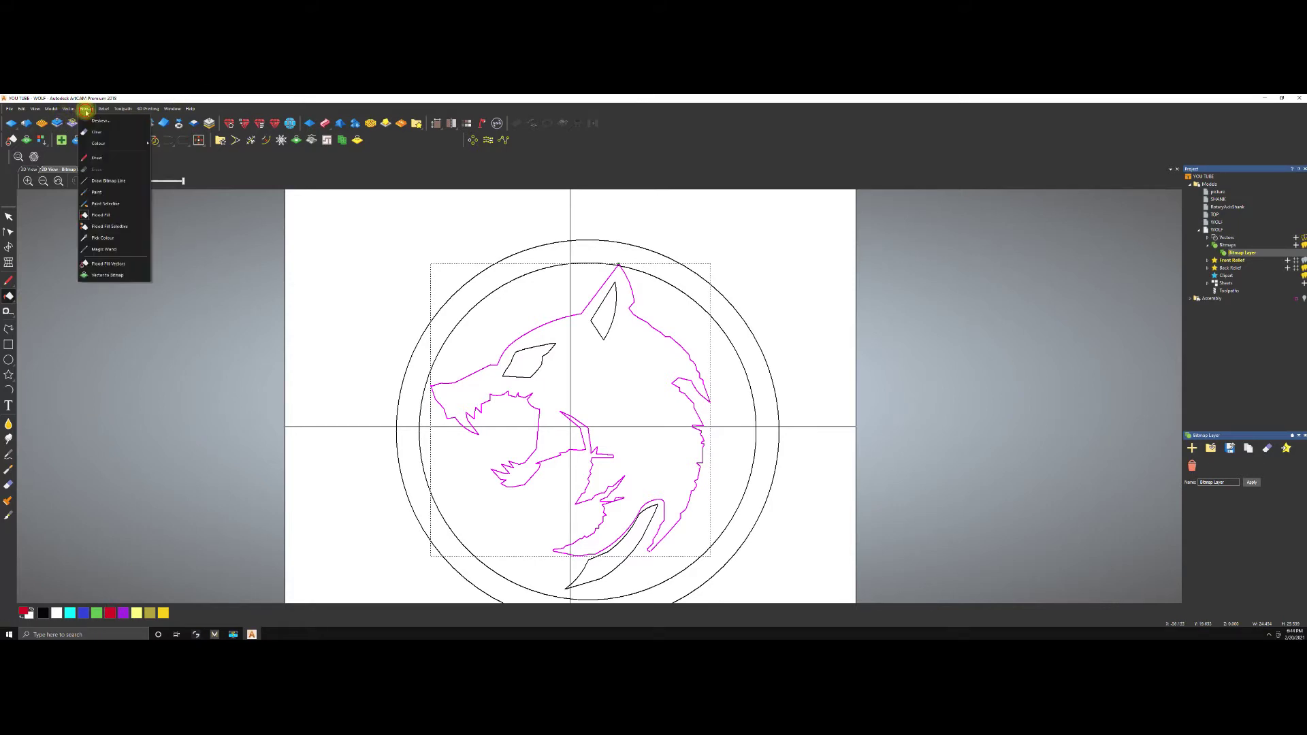
left_click(96, 265)
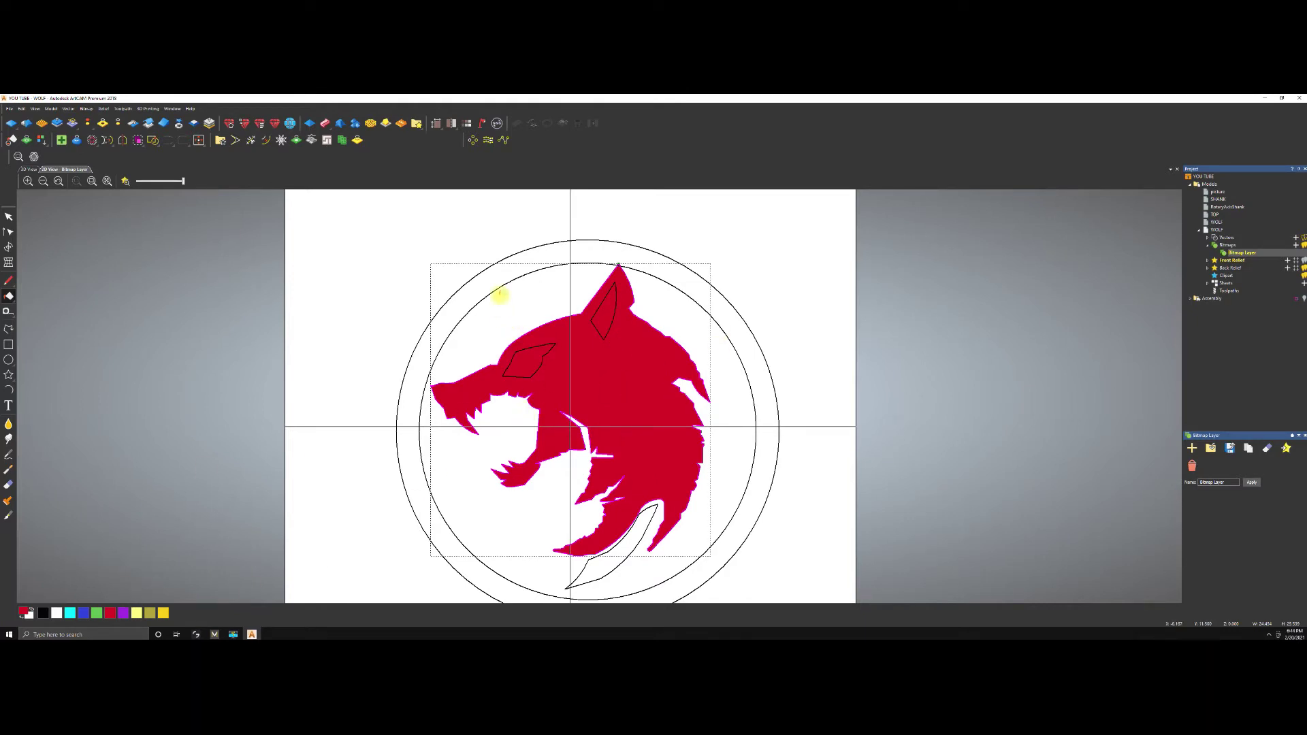
Fill the inside of the inner circle with green on the Bitmap Layer, using Flood Fill Vectors.
key("Escape")
left_click(497, 289)
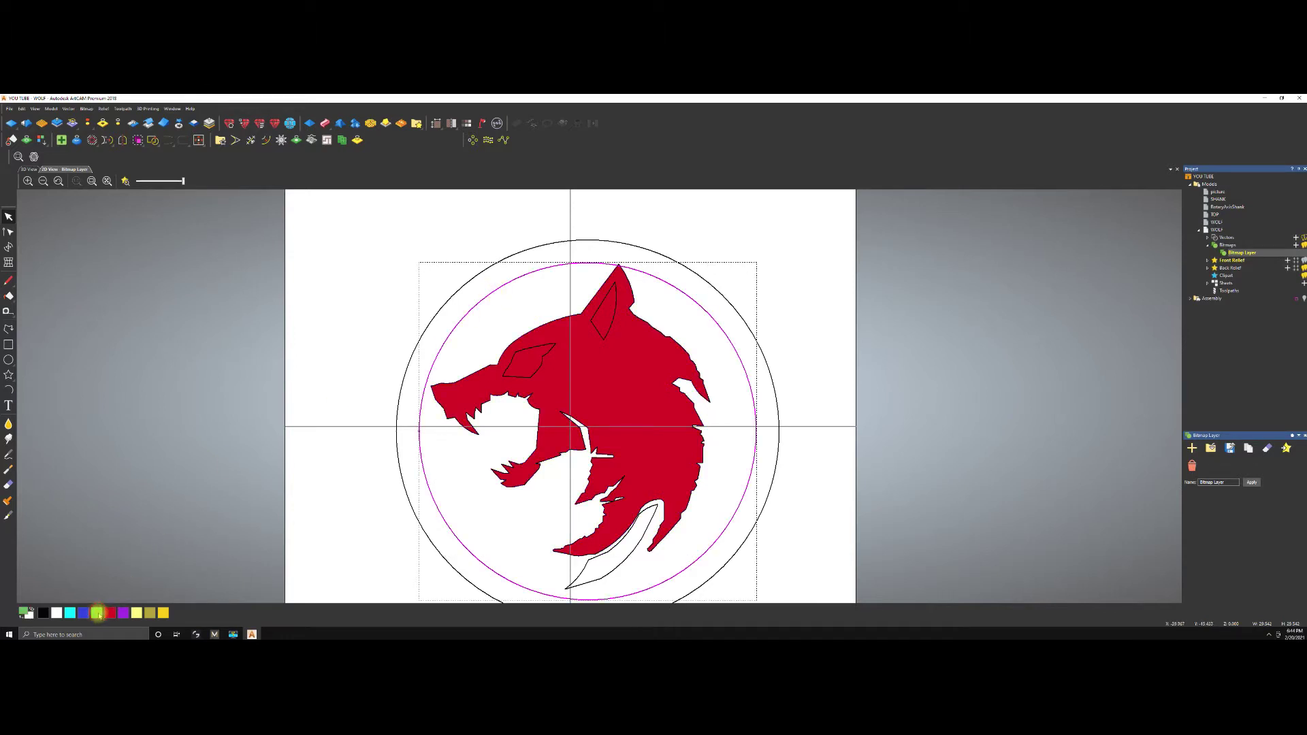
left_click(86, 109)
mouse_move(76, 109)
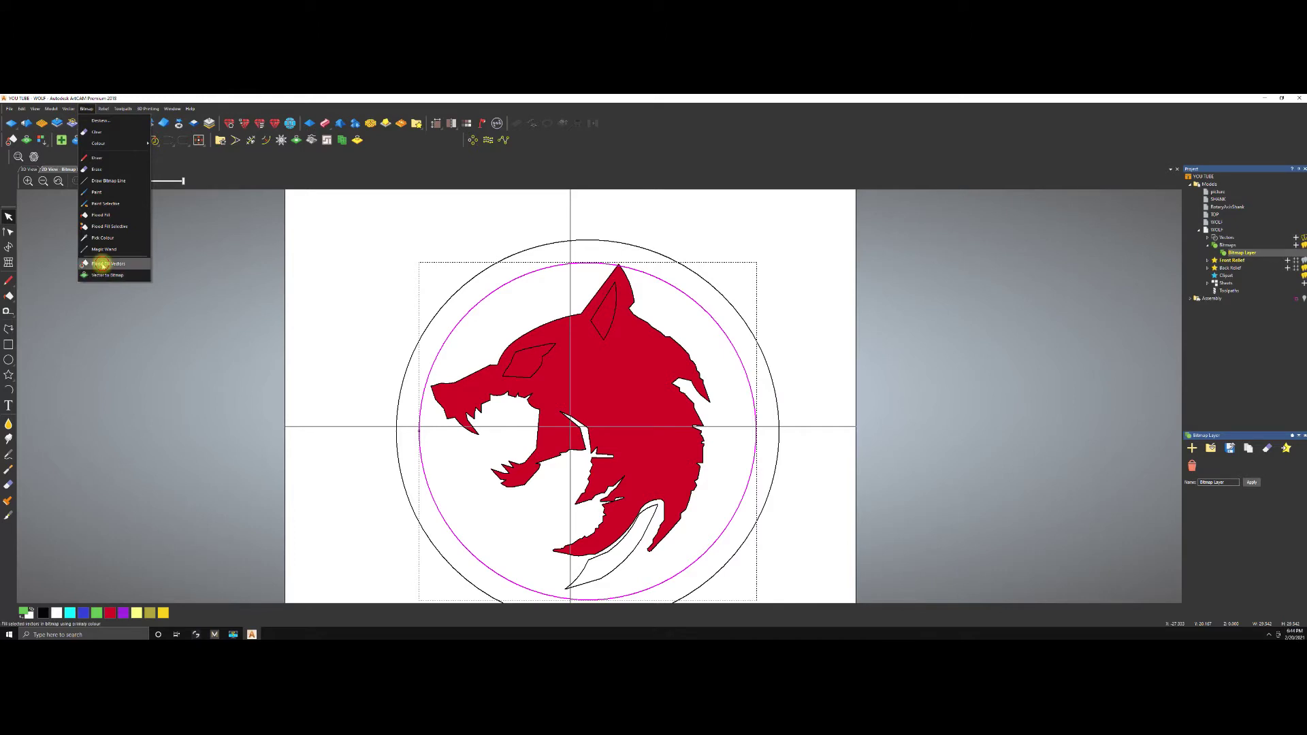
left_click(102, 265)
Refill the main wolf head outline with red over the green background, using Flood Fill Vectors.
left_click(541, 326)
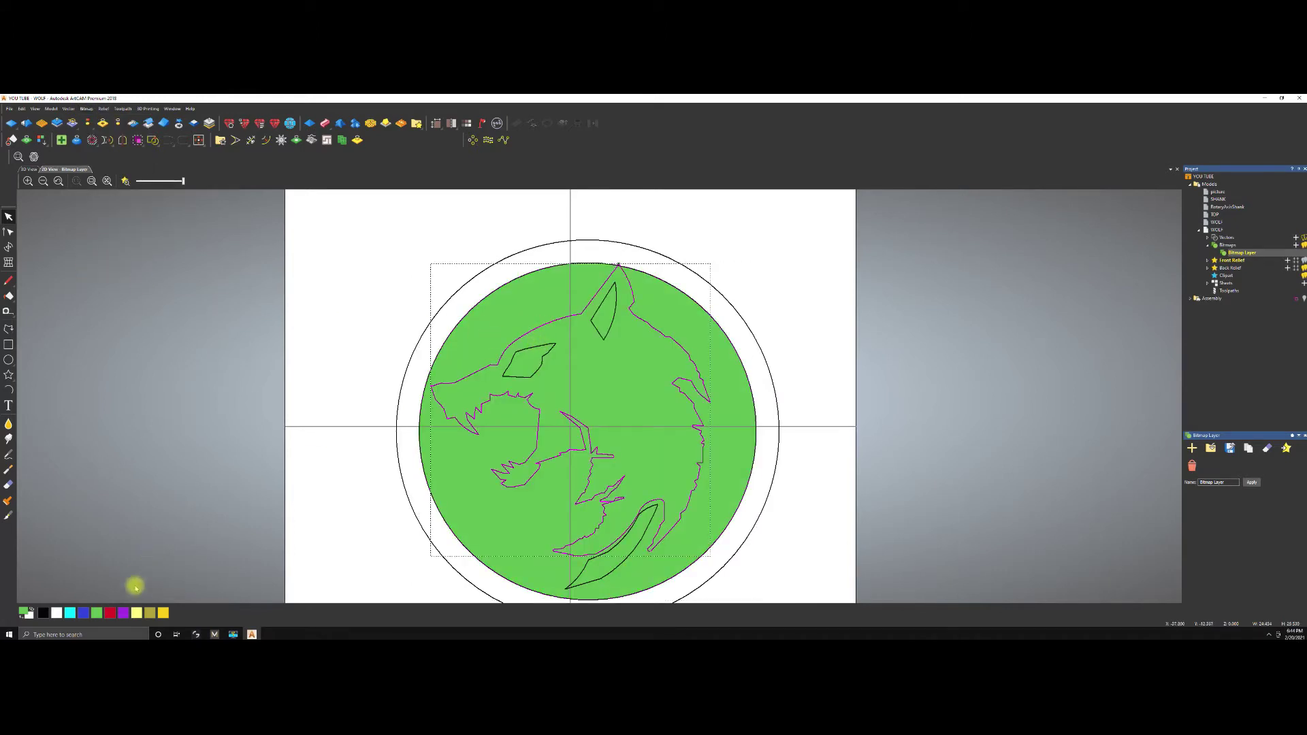
left_click(113, 613)
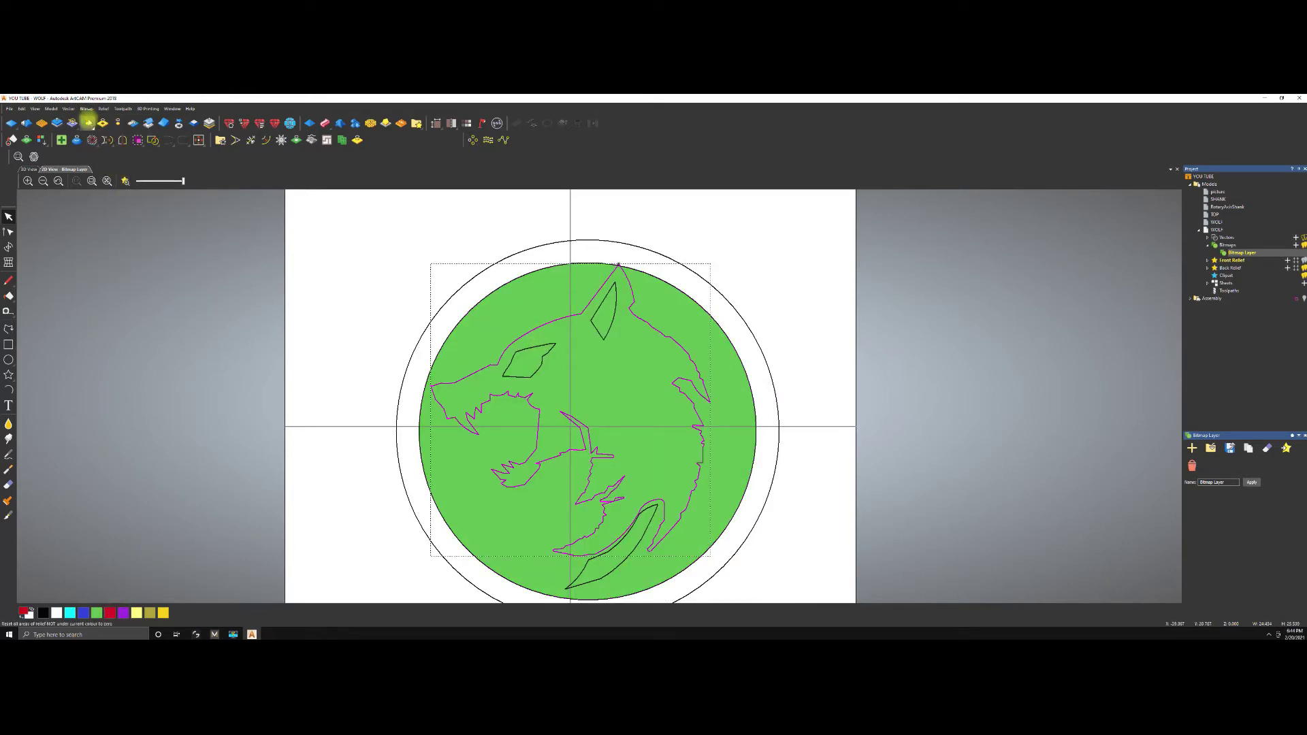
left_click(85, 109)
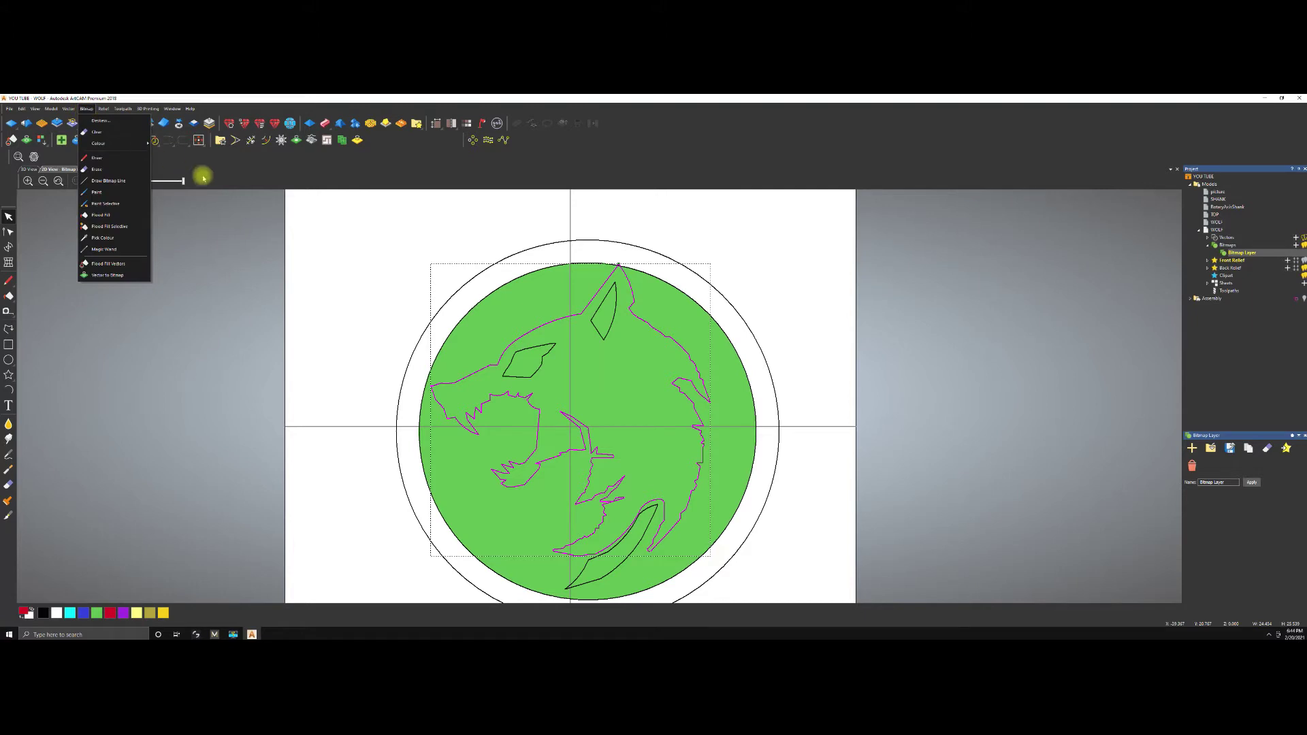
left_click(102, 274)
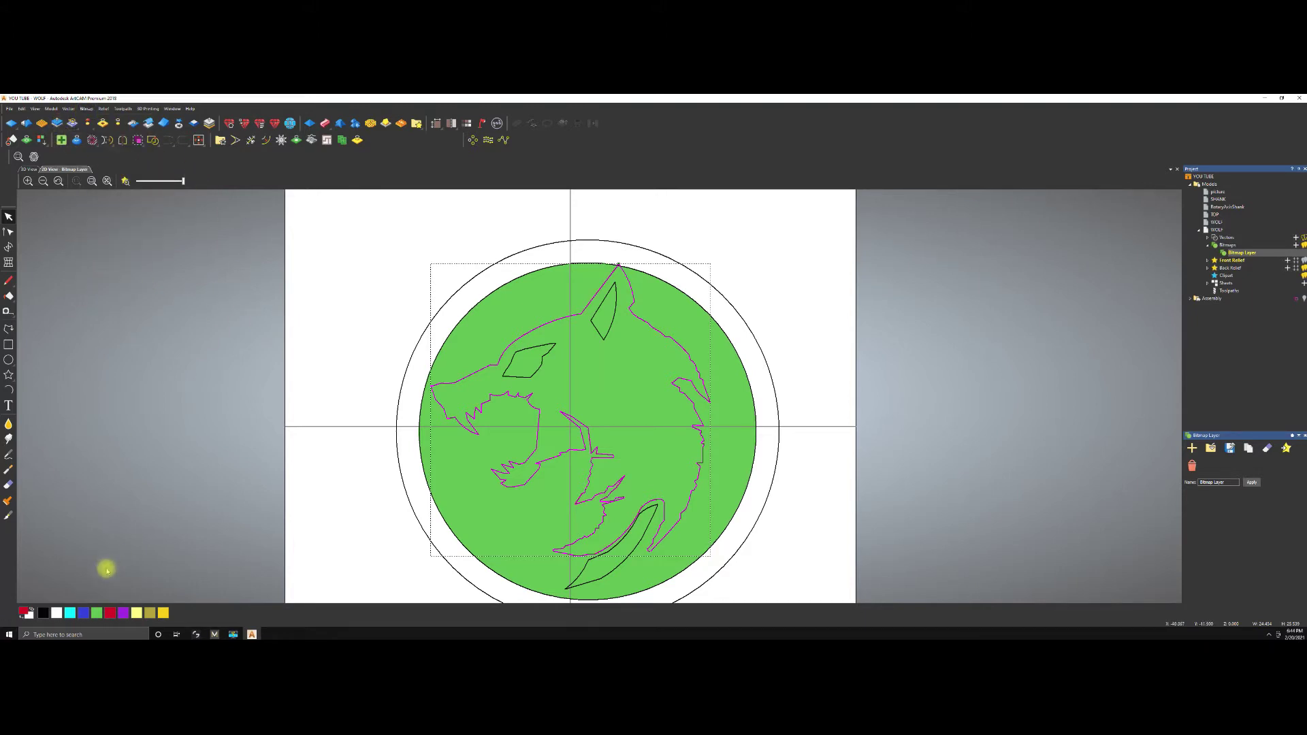
left_click(85, 109)
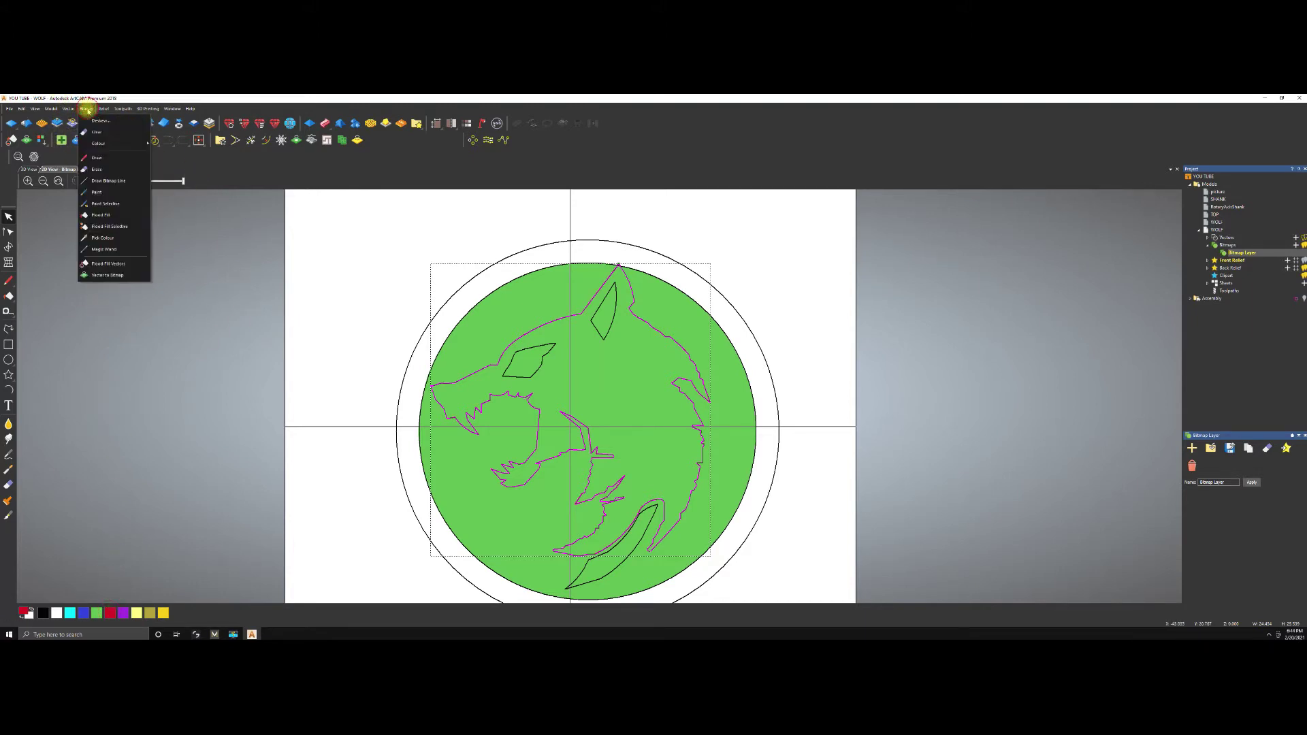
left_click(107, 264)
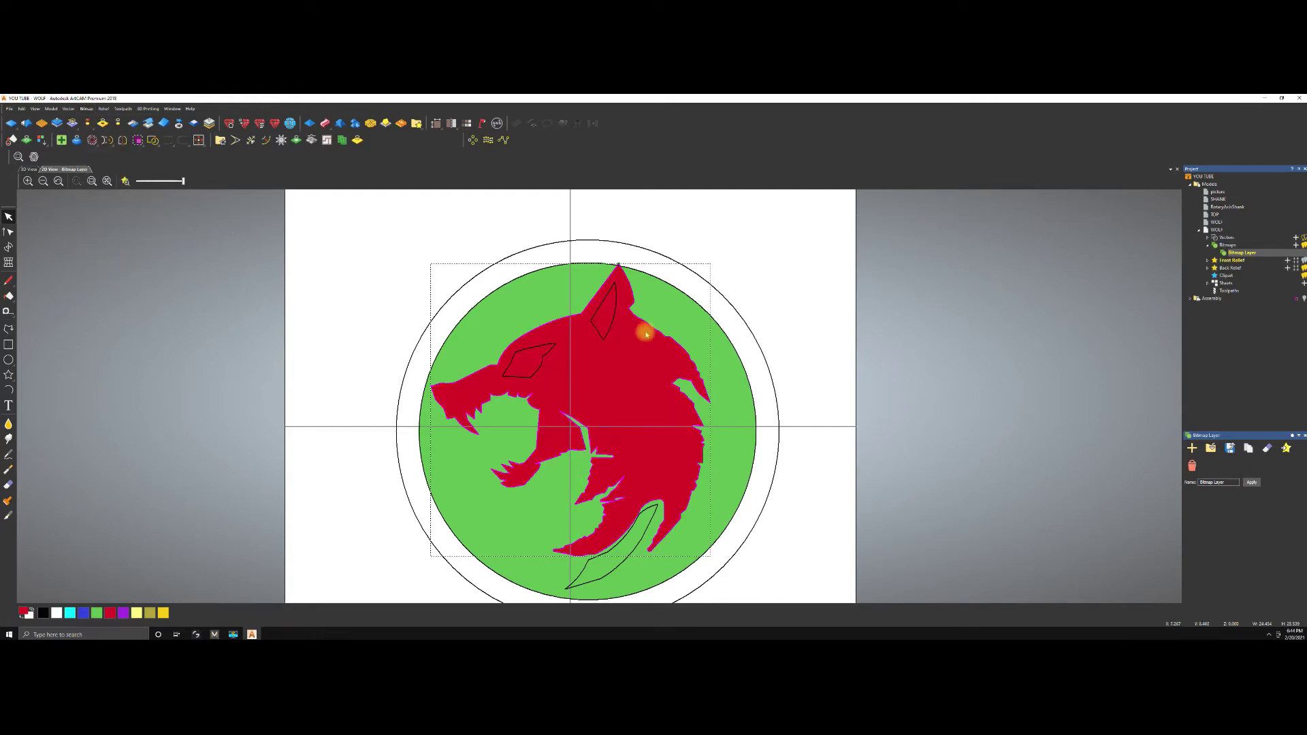
Flood-fill the separate curved blade shape below the wolf's neck with red.
scroll(589, 470, "up", 2)
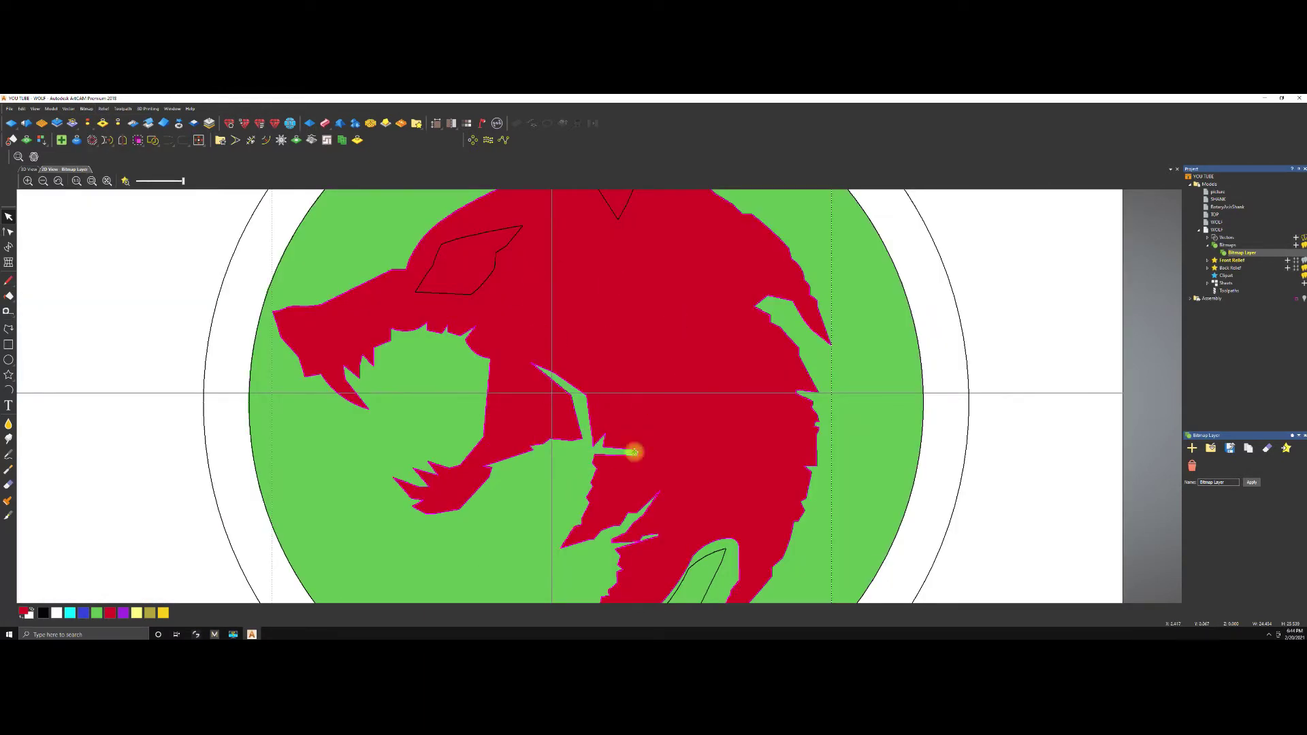
left_click(705, 560)
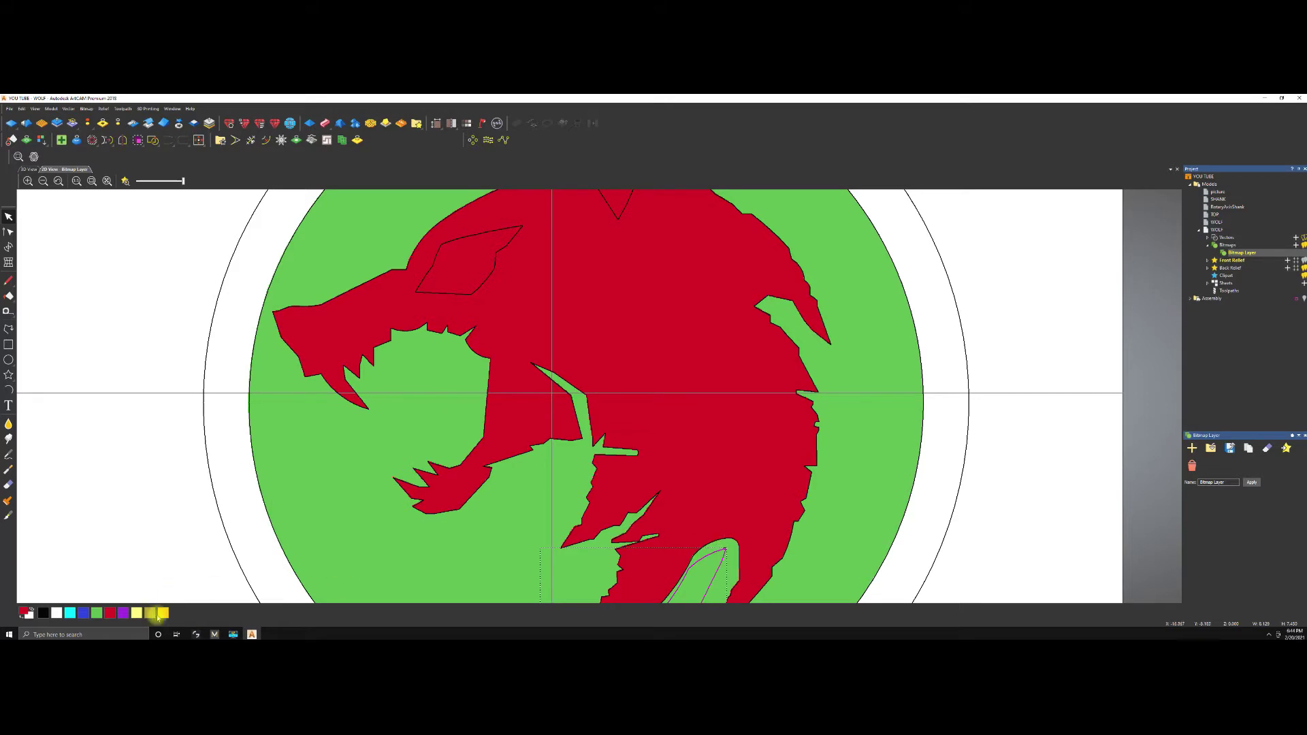
left_click(86, 109)
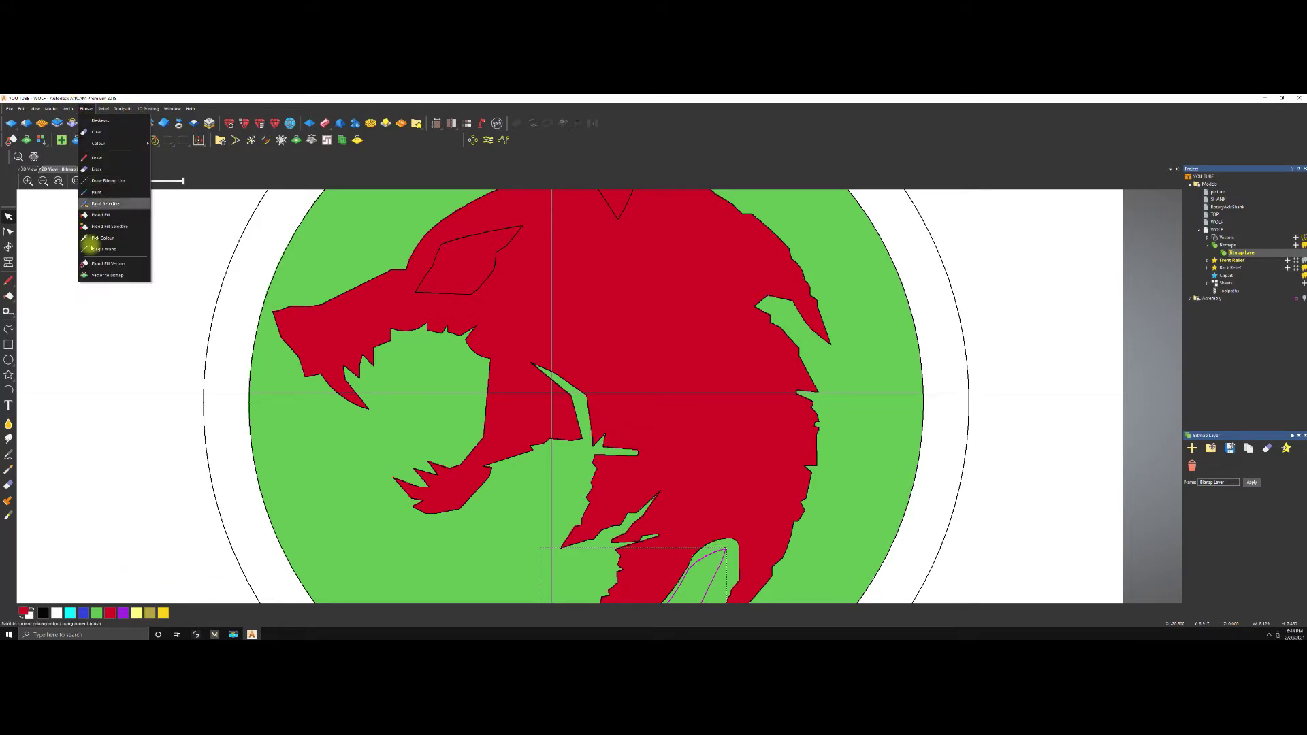
left_click(113, 266)
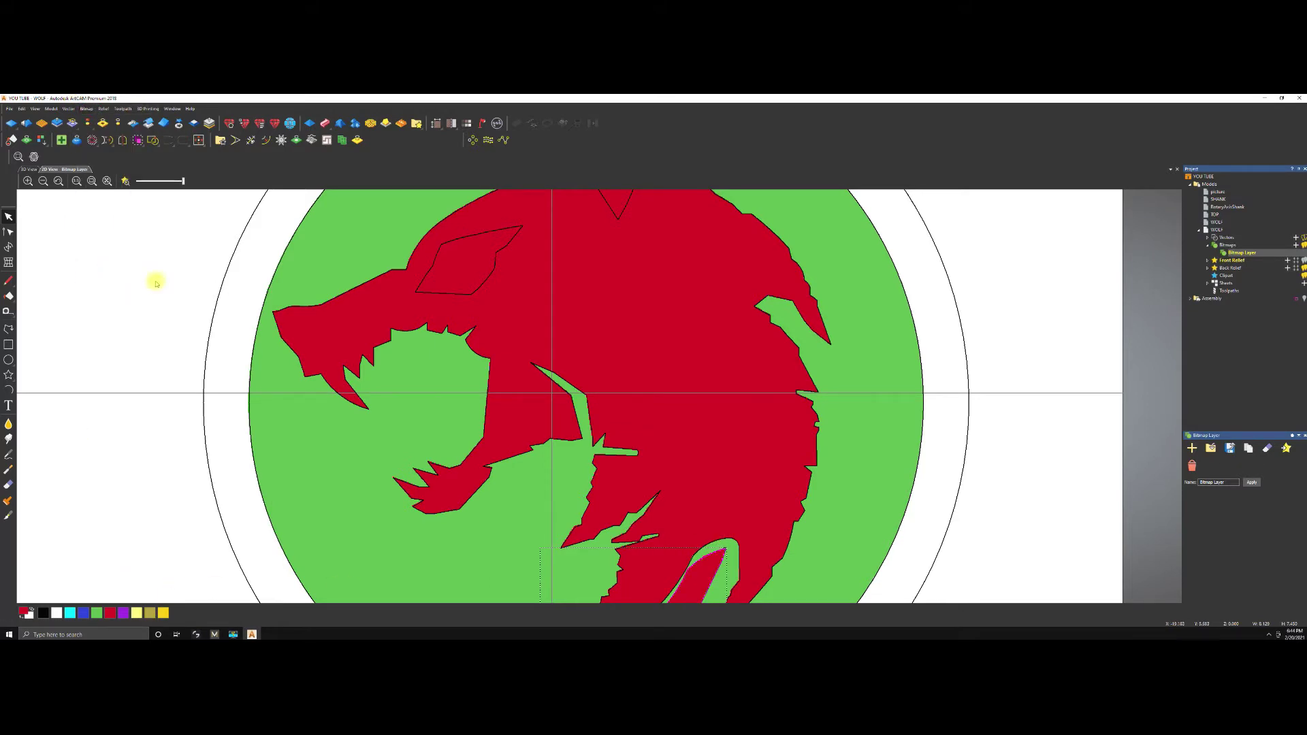
scroll(602, 415, "down", 2)
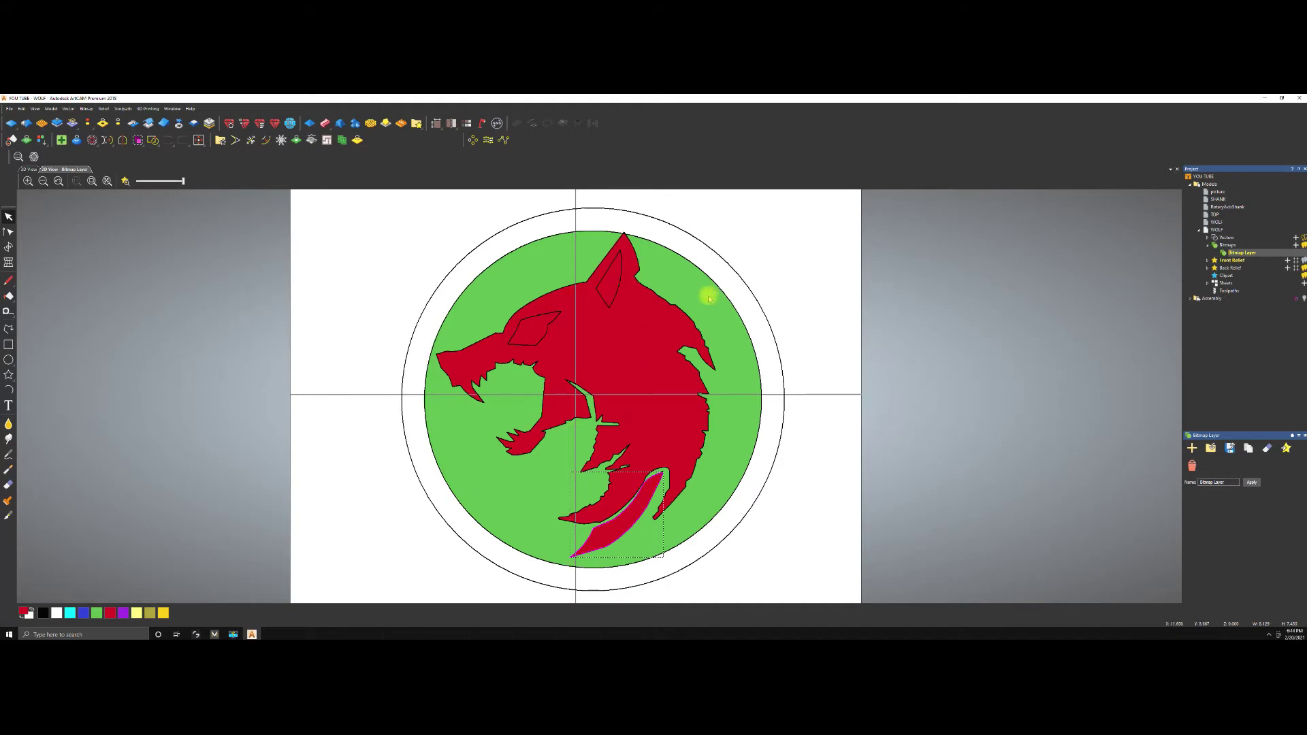
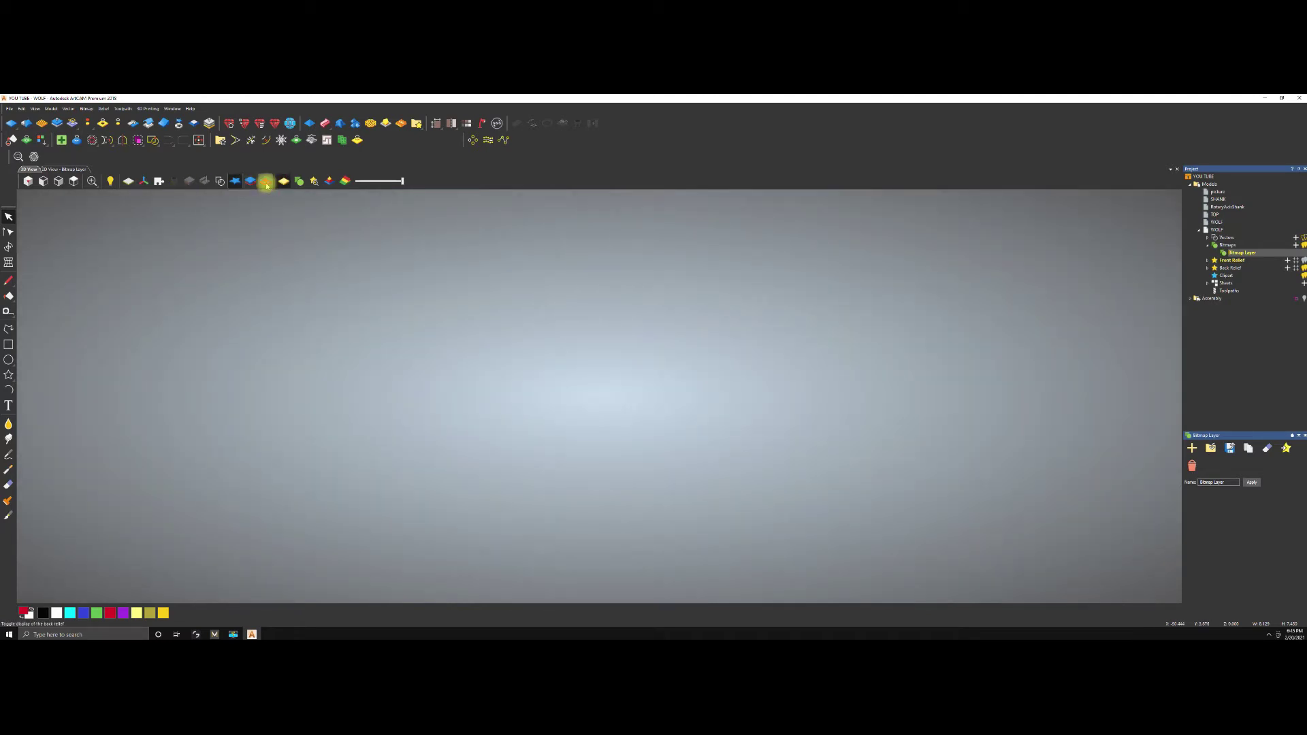
Turn on the relief preview in the 2D view, select the inner circle, and return to the 3D view.
left_click(72, 169)
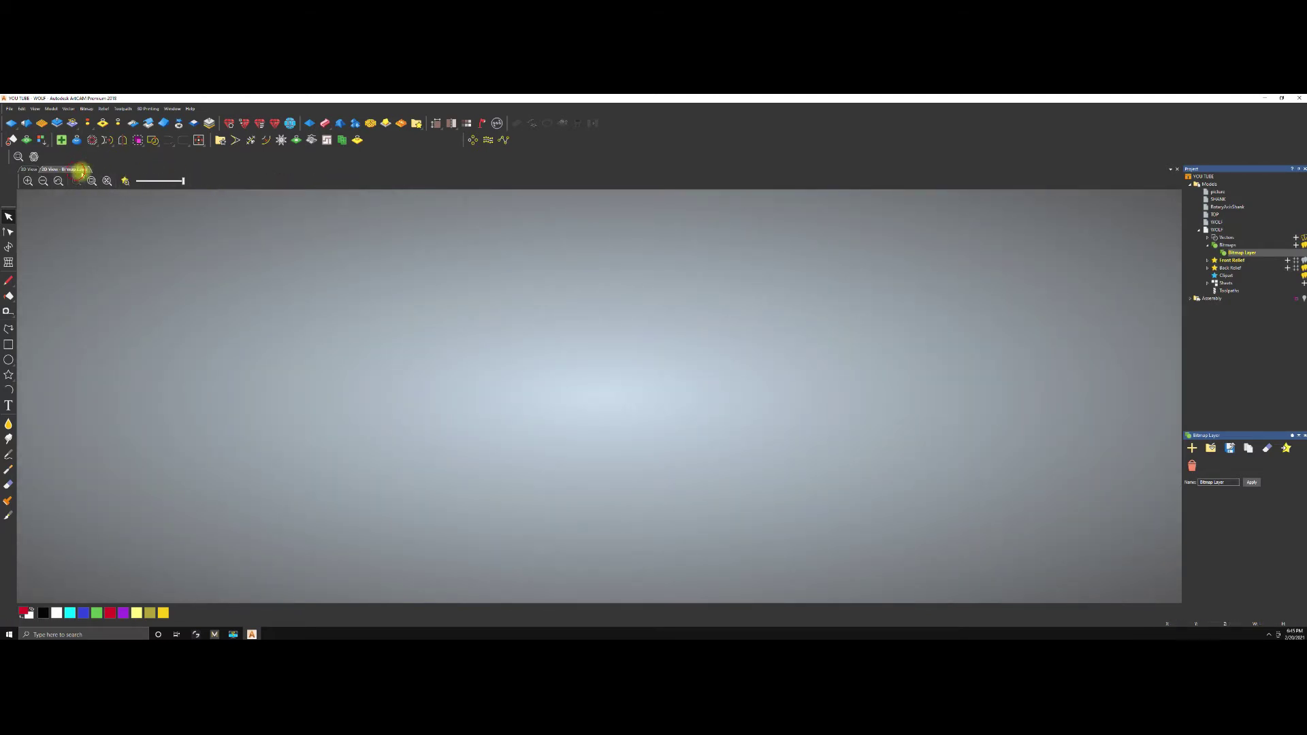
scroll(583, 311, "down", 2)
left_click(126, 180)
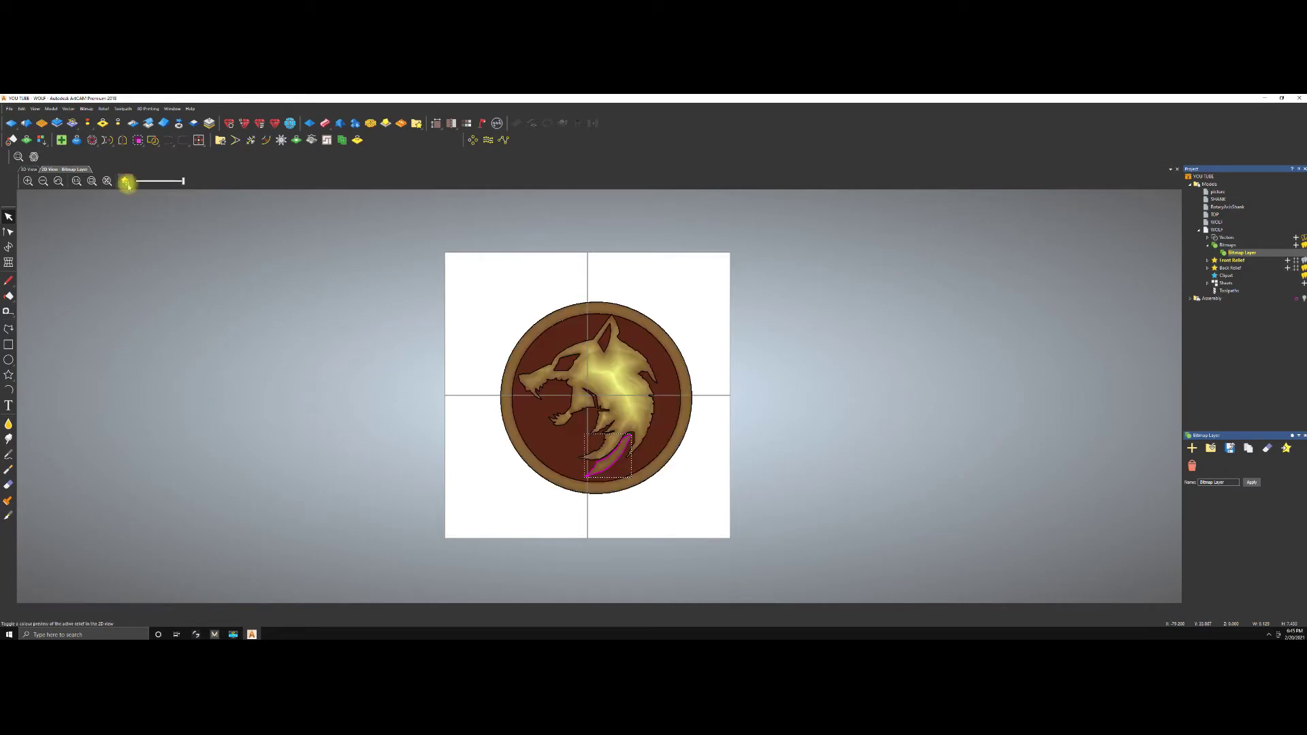
scroll(600, 350, "up", 3)
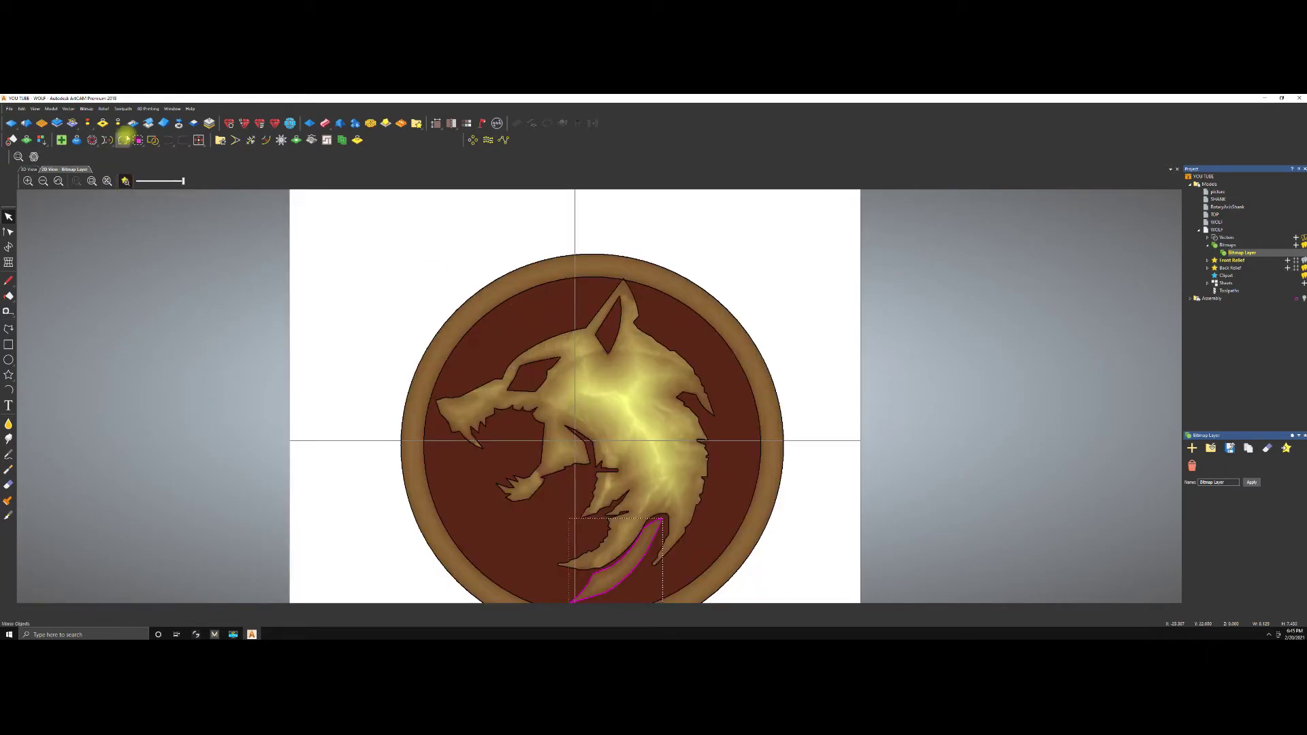
left_click(500, 292)
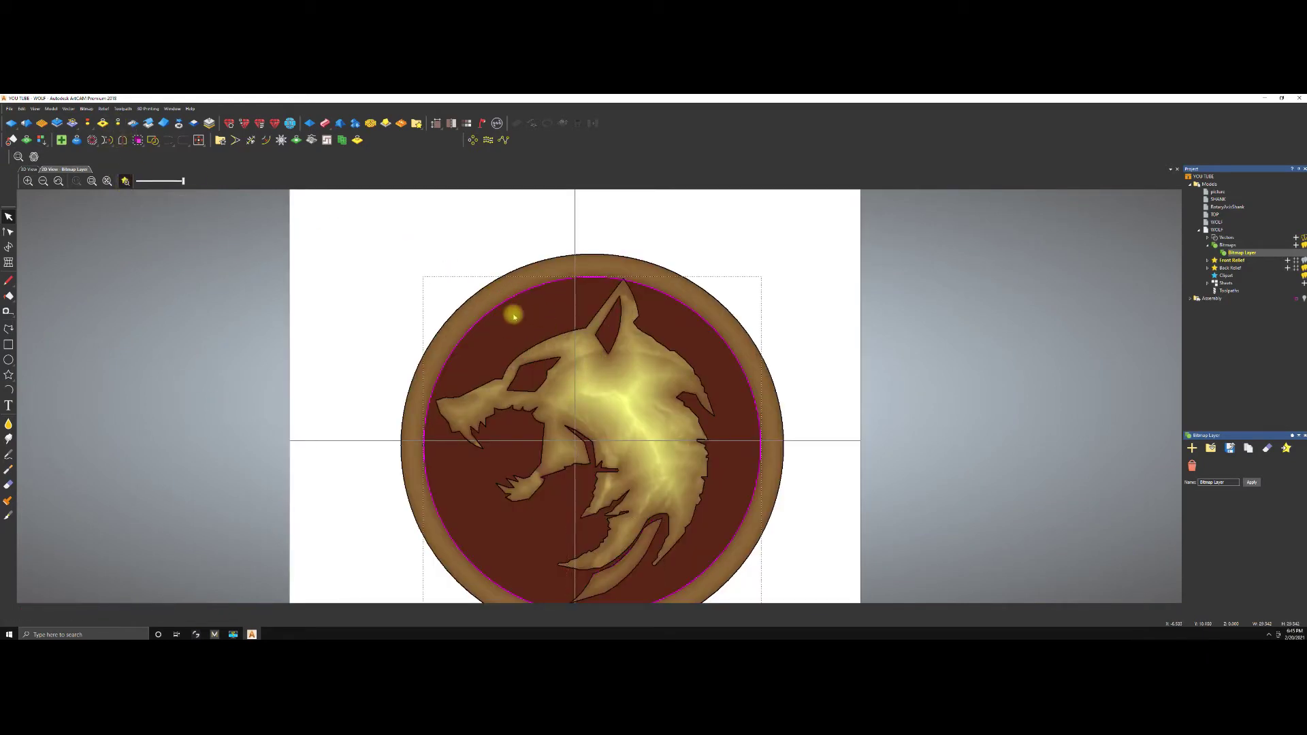
left_click(28, 168)
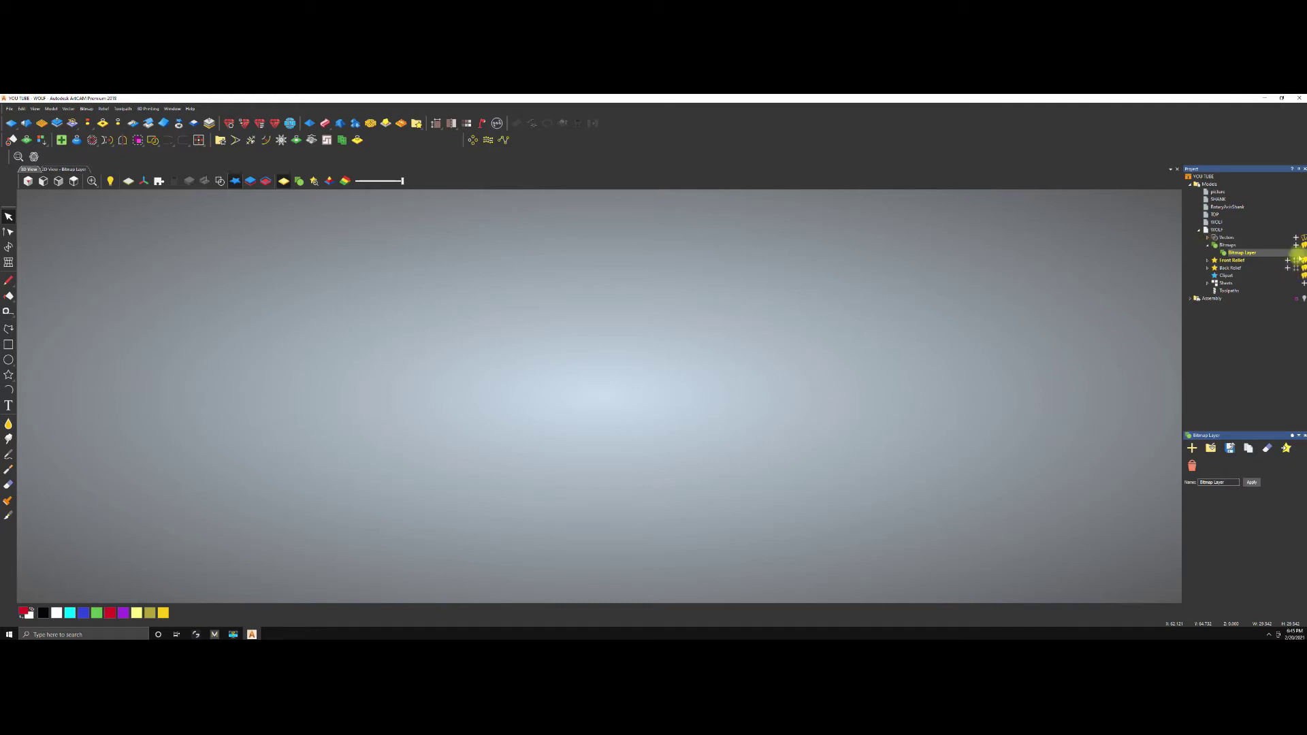
Make the WOLF model's Front Relief active, display it in the 3D view, and view it from straight above.
left_click(1208, 245)
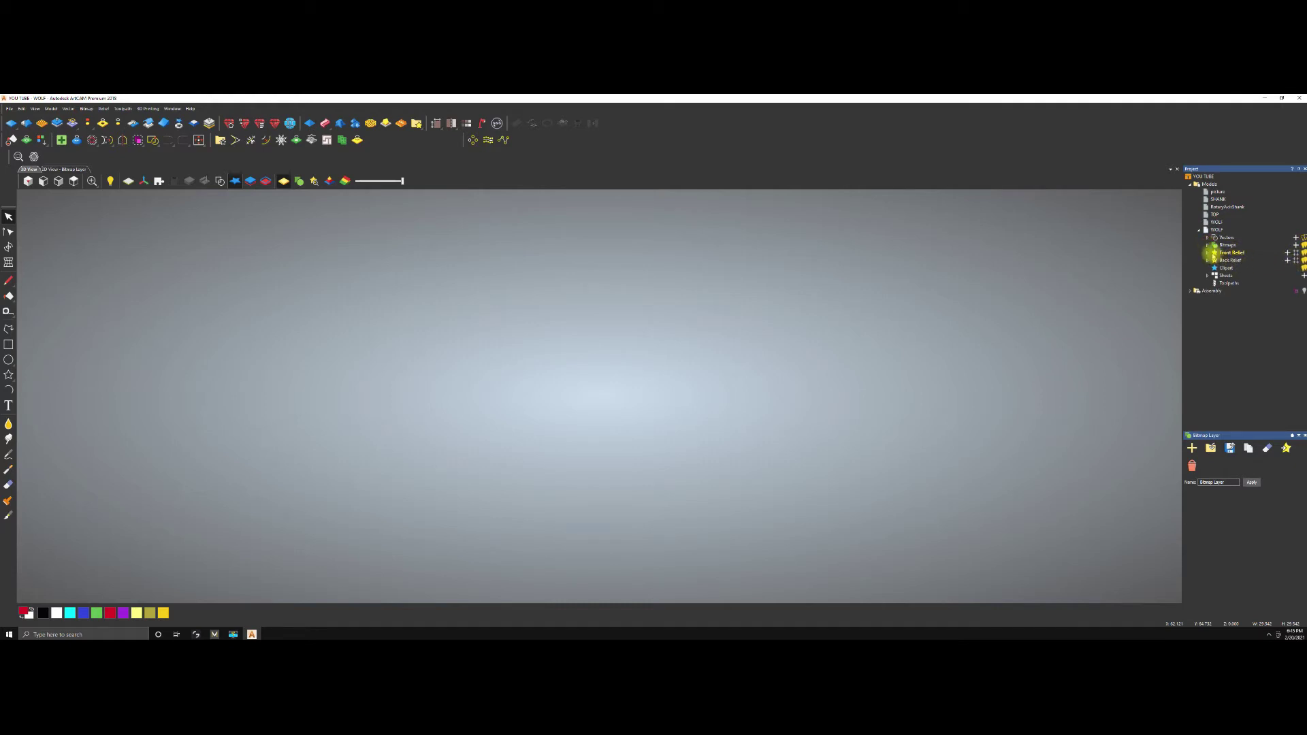
left_click(1208, 253)
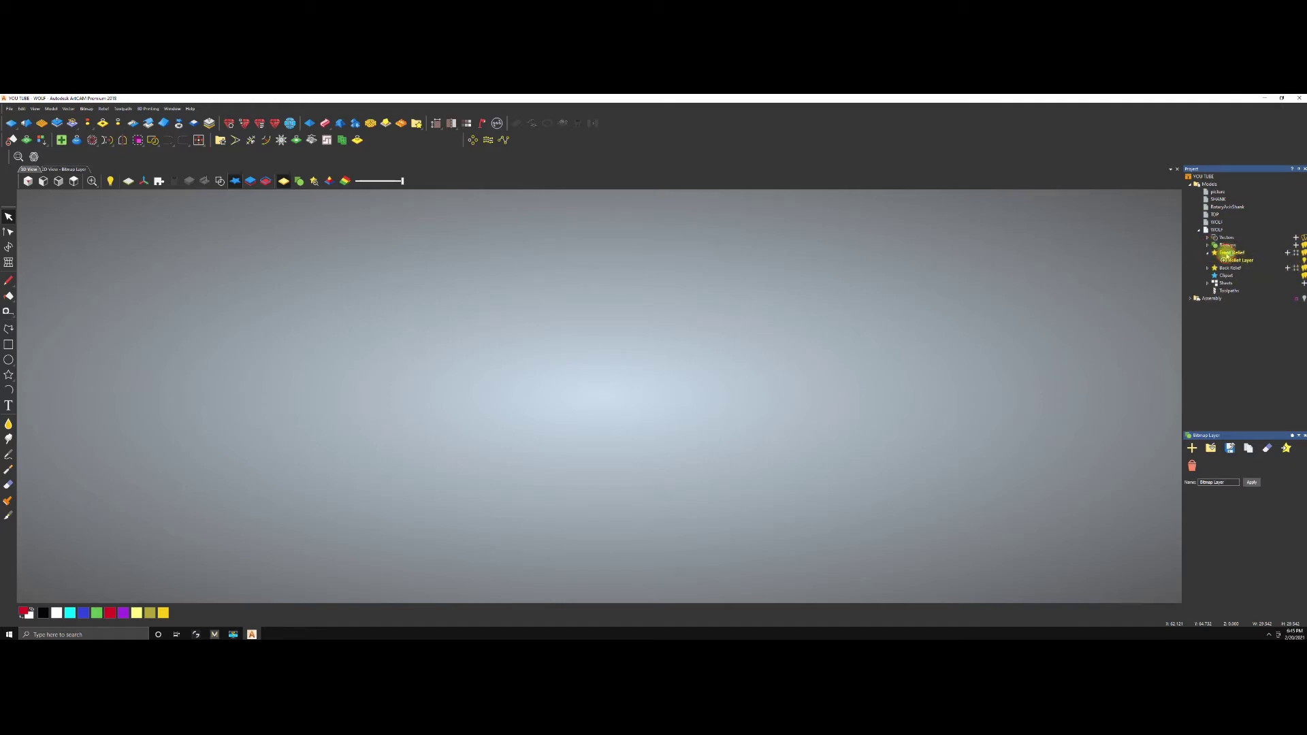
left_click(1228, 253)
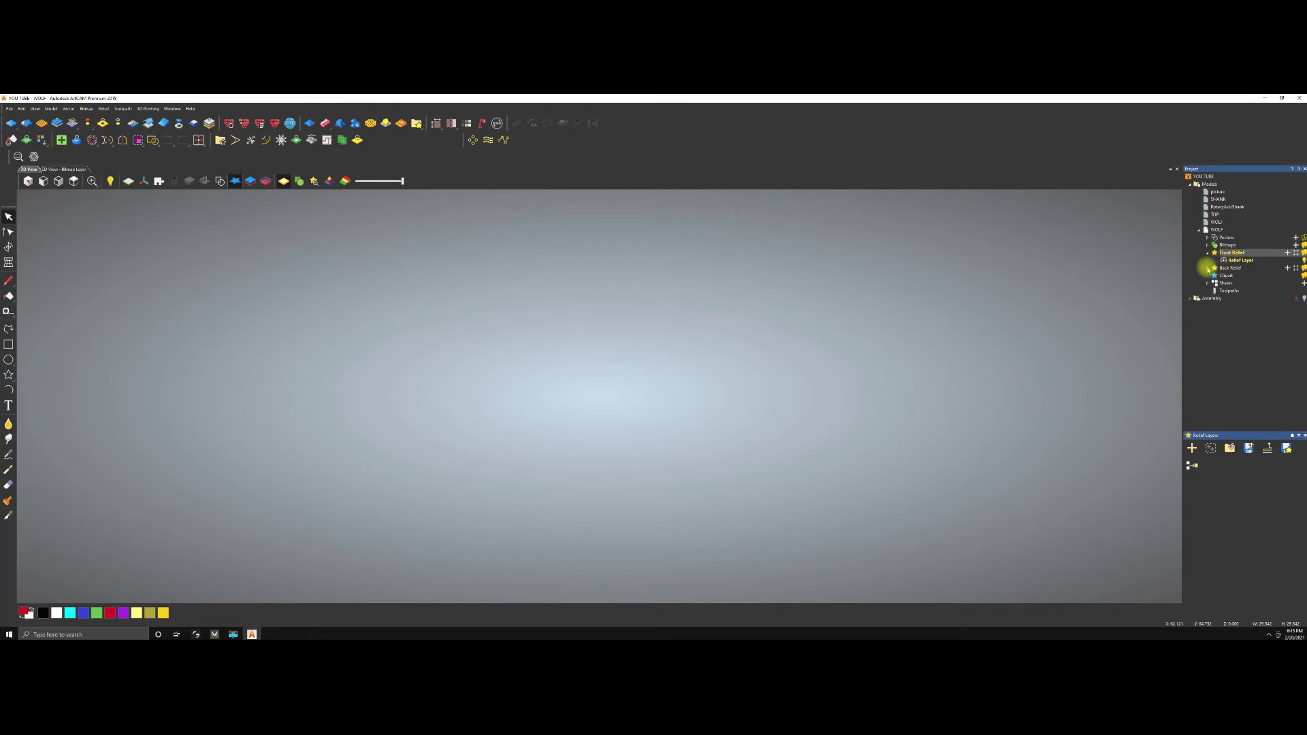
left_click(259, 184)
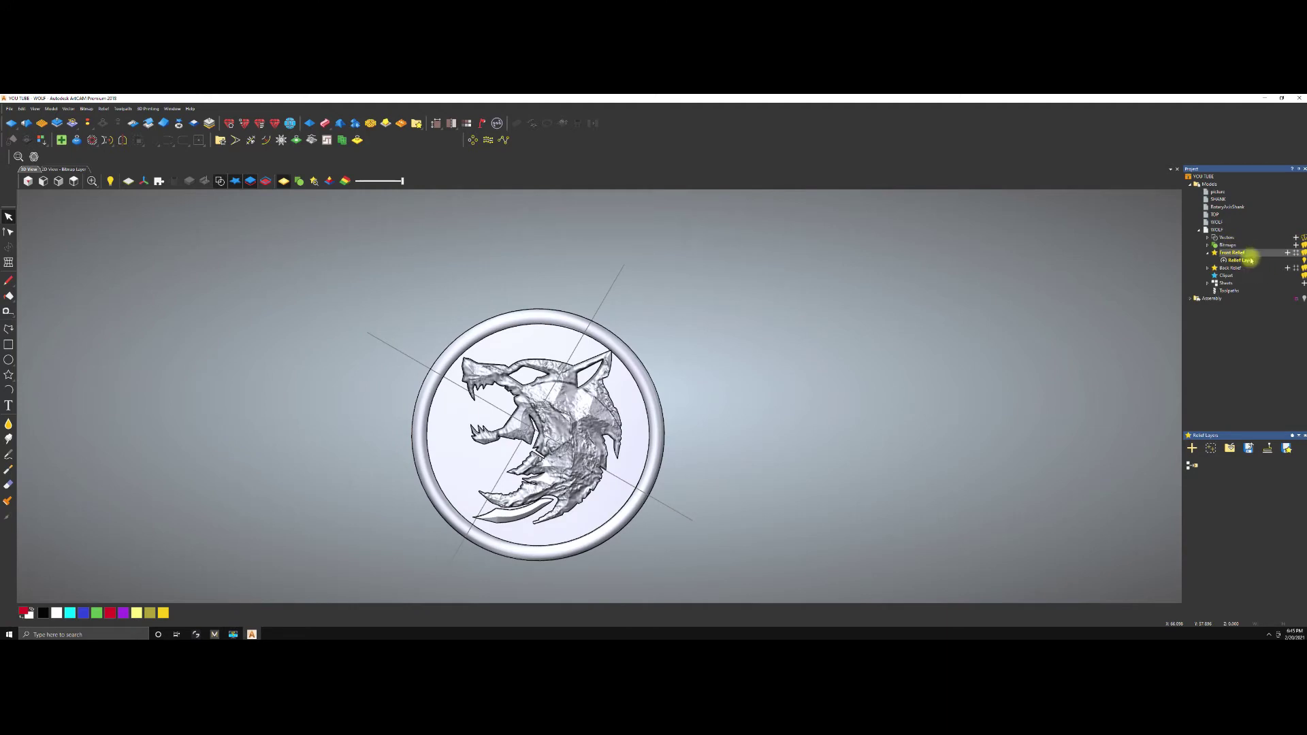
scroll(517, 445, "up", 2)
scroll(300, 239, "down", 1)
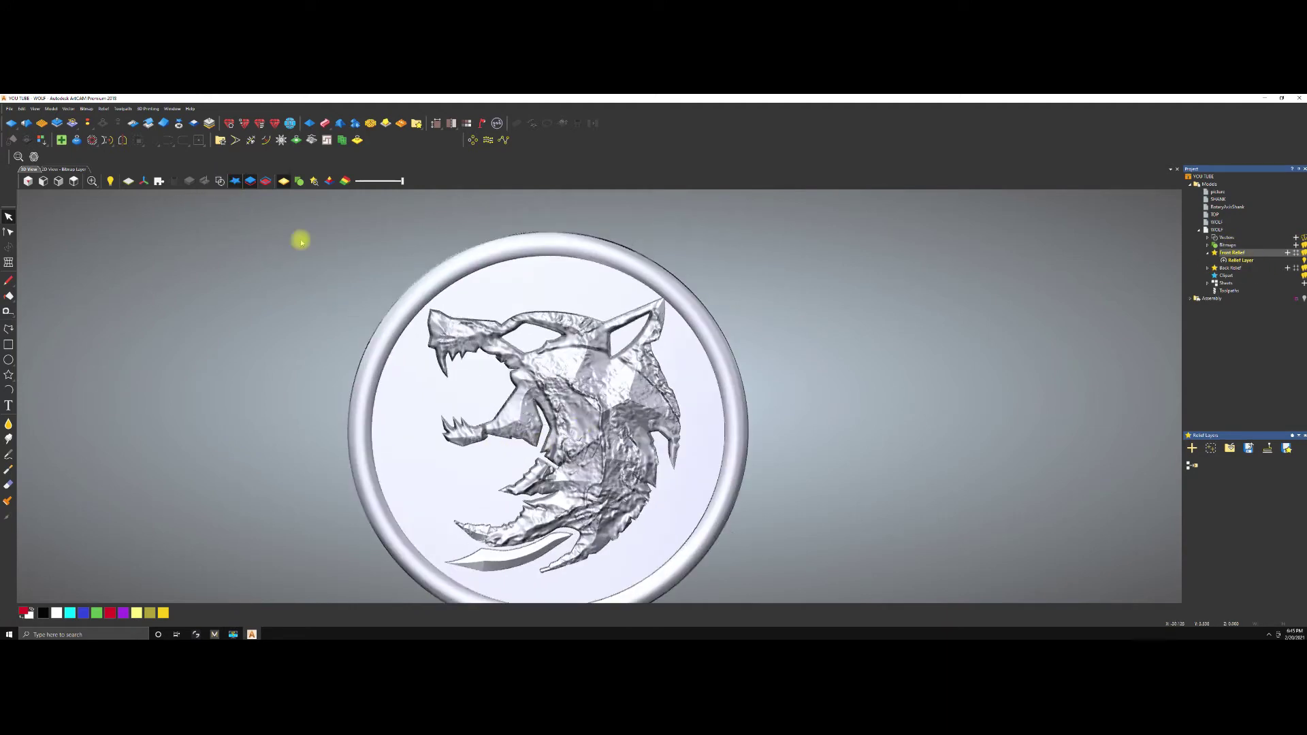
left_click(75, 181)
scroll(696, 392, "up", 2)
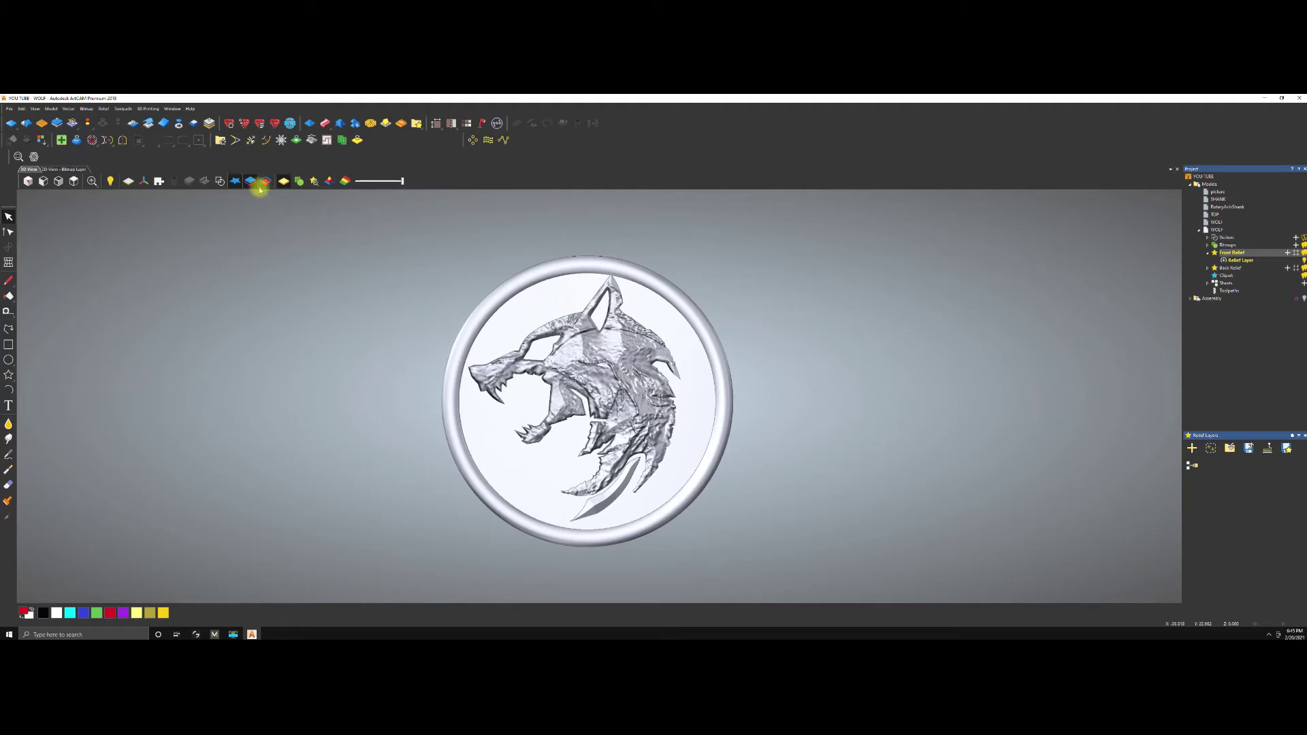
Open Texture Relief, limit it to the selected colour, hide the 2D relief preview, and pick the green background colour.
left_click(41, 124)
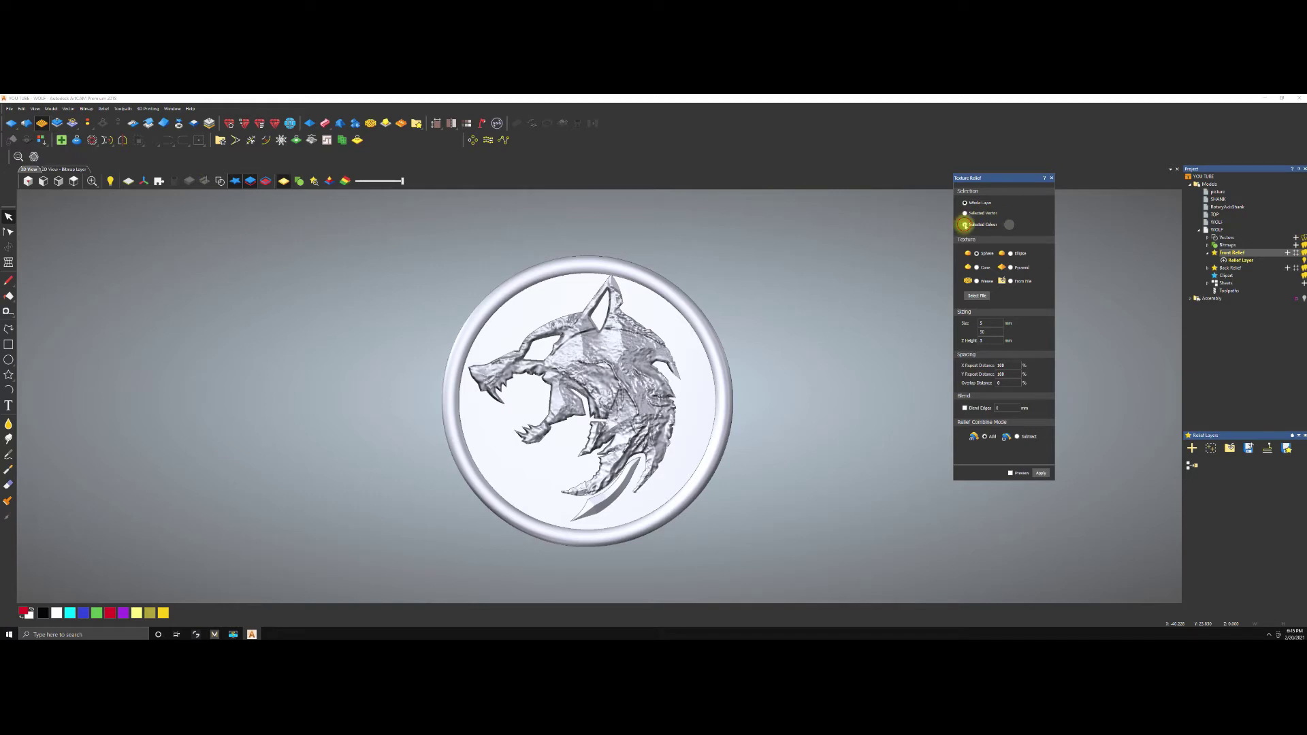
left_click(1008, 224)
left_click(65, 169)
left_click(125, 182)
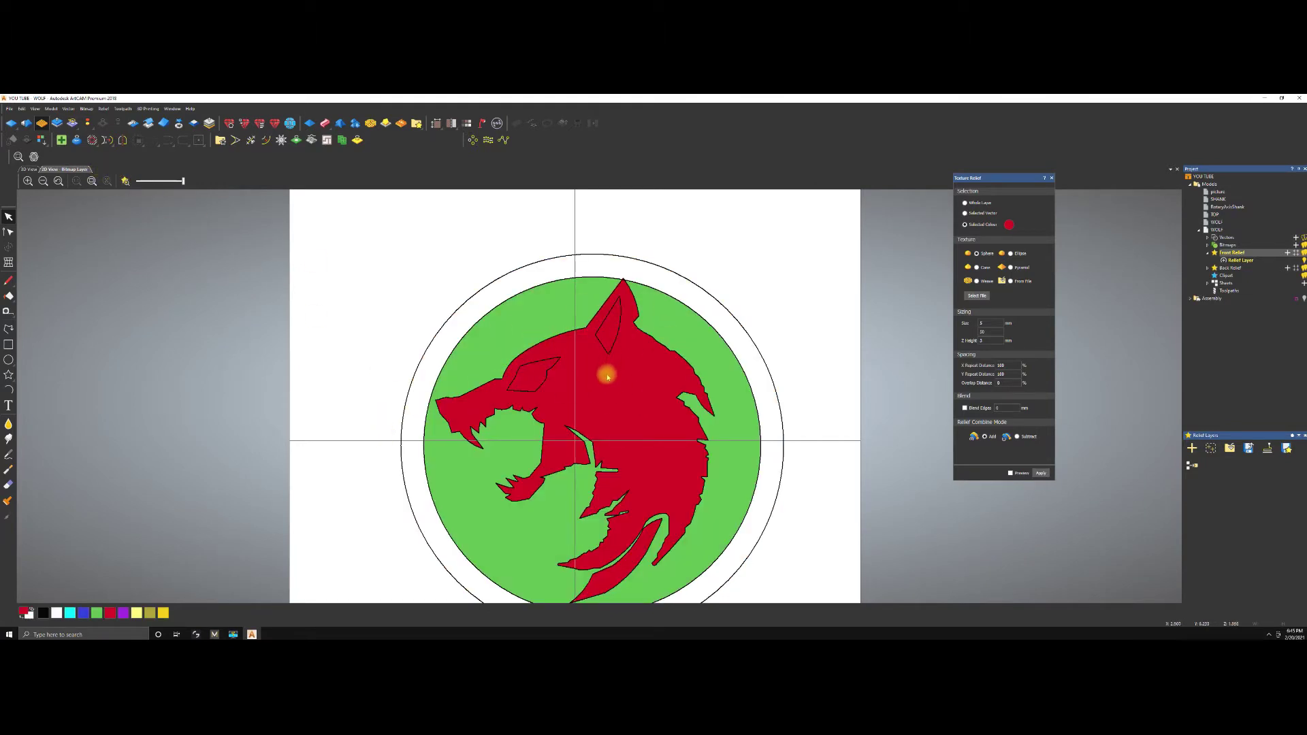
left_click(129, 182)
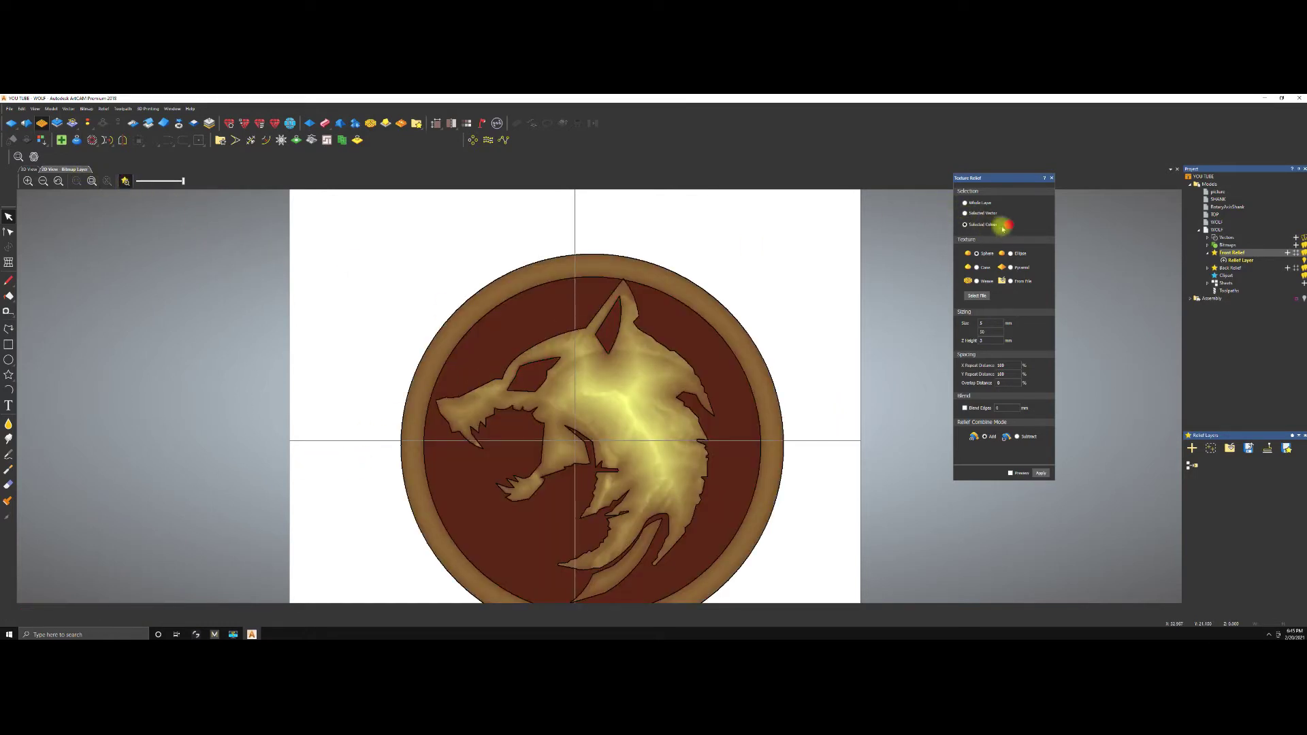
left_click(126, 181)
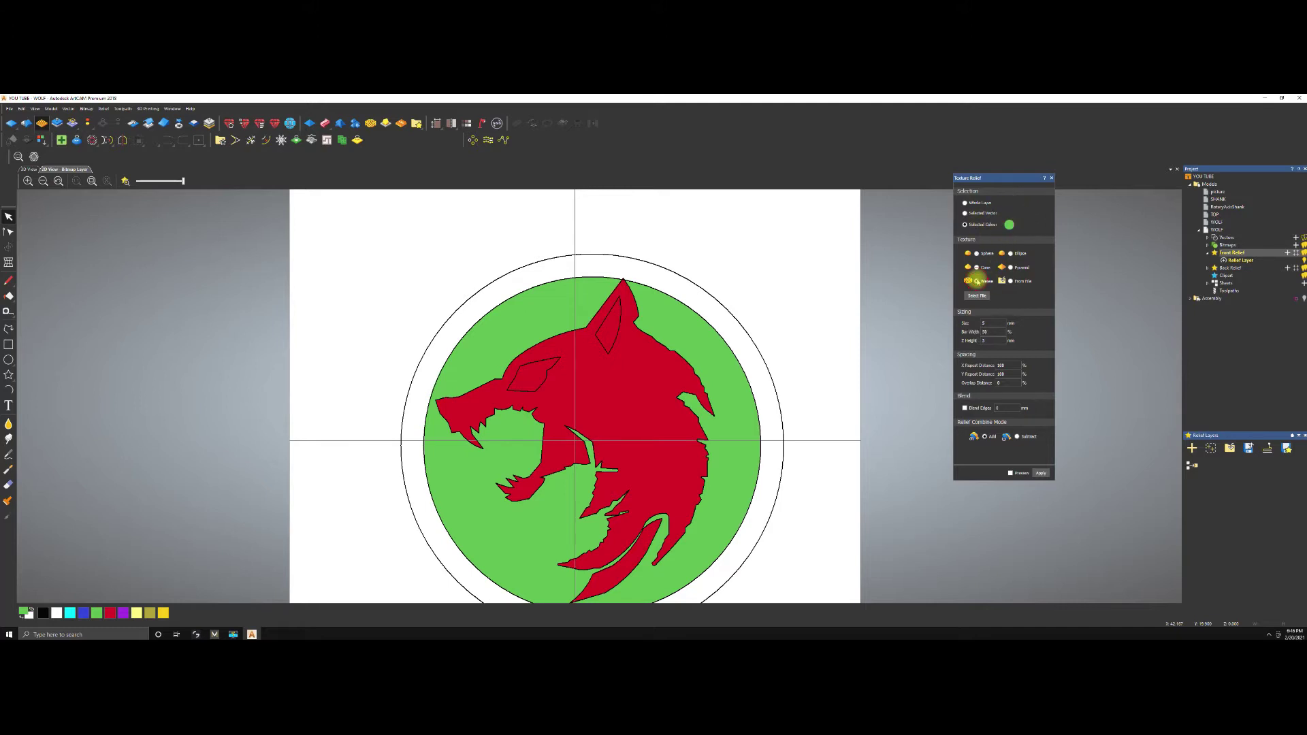
Choose the Weave texture with a size of 1 mm and bring the relief up in the 3D view.
left_click(978, 281)
double_click(992, 323)
type("1")
double_click(994, 340)
left_click(28, 169)
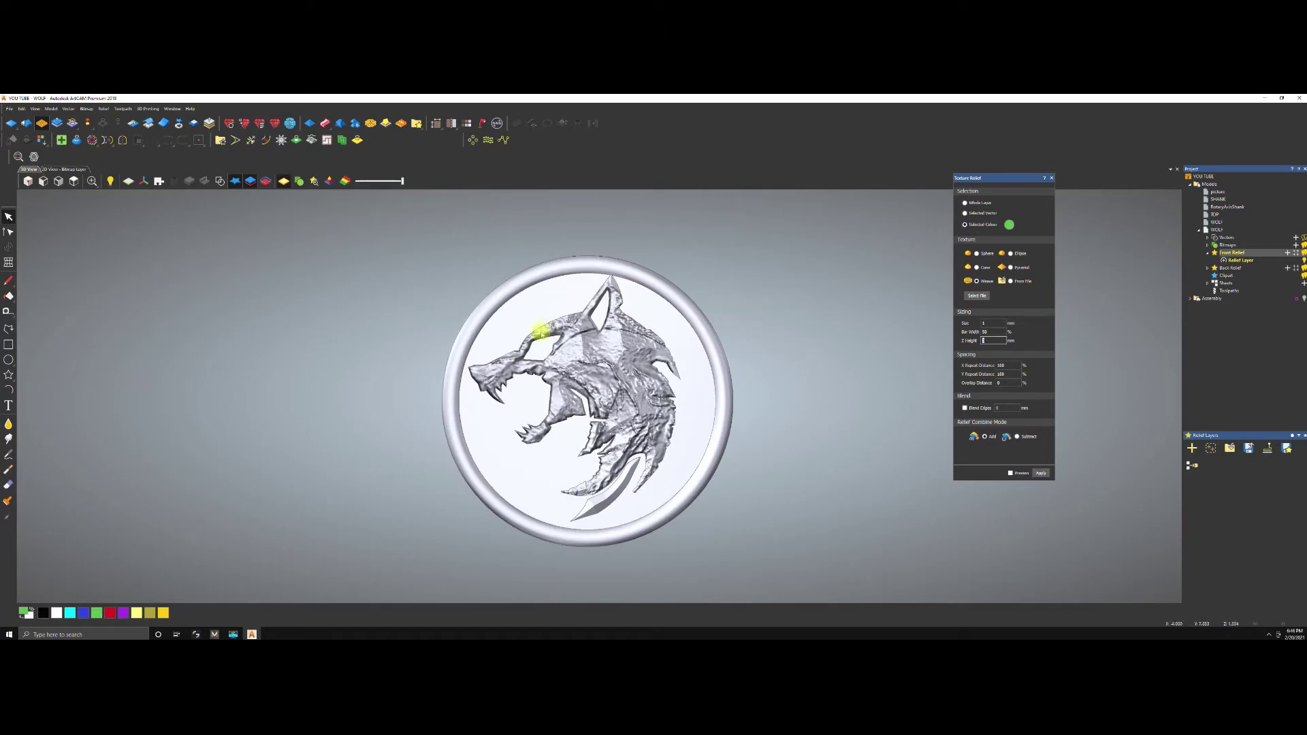
Set the Y repeat distance to 50%, apply the weave texture to the green area in Add mode, and inspect it from the side.
key("space")
left_click_drag(592, 388, 563, 408)
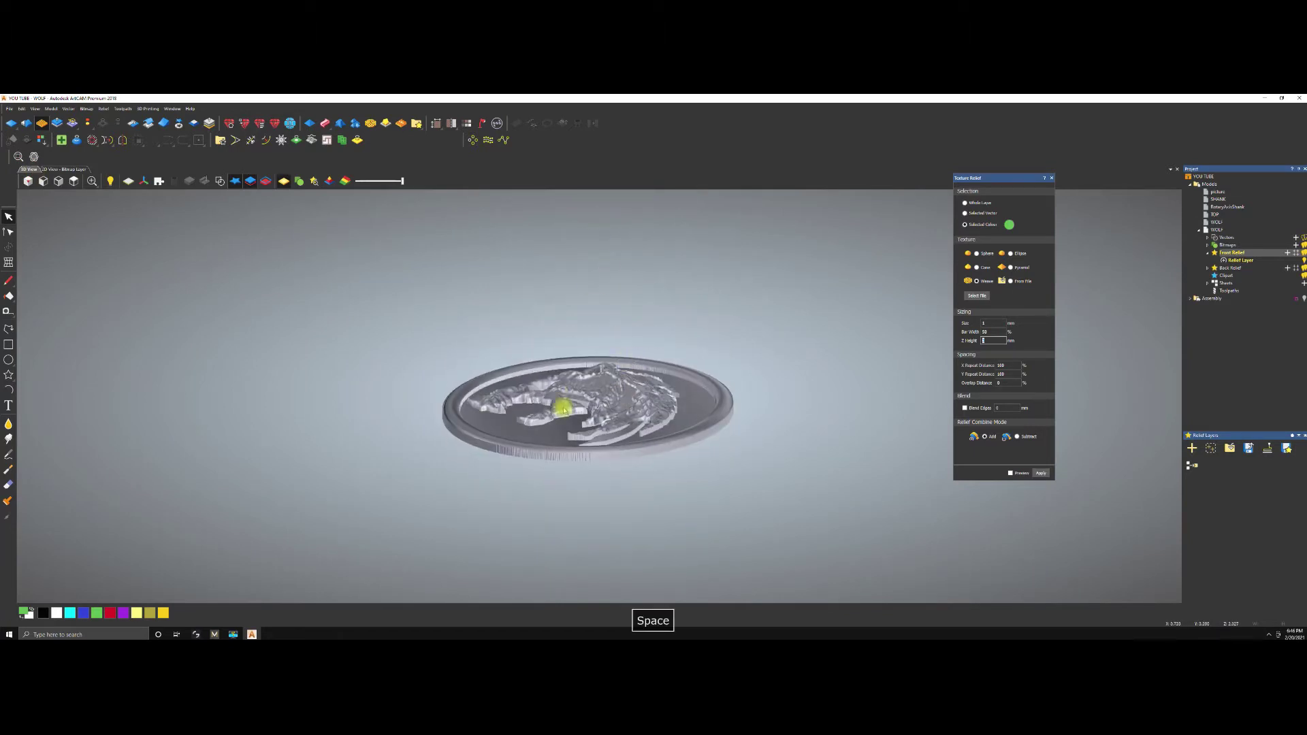
double_click(1002, 373)
type("50")
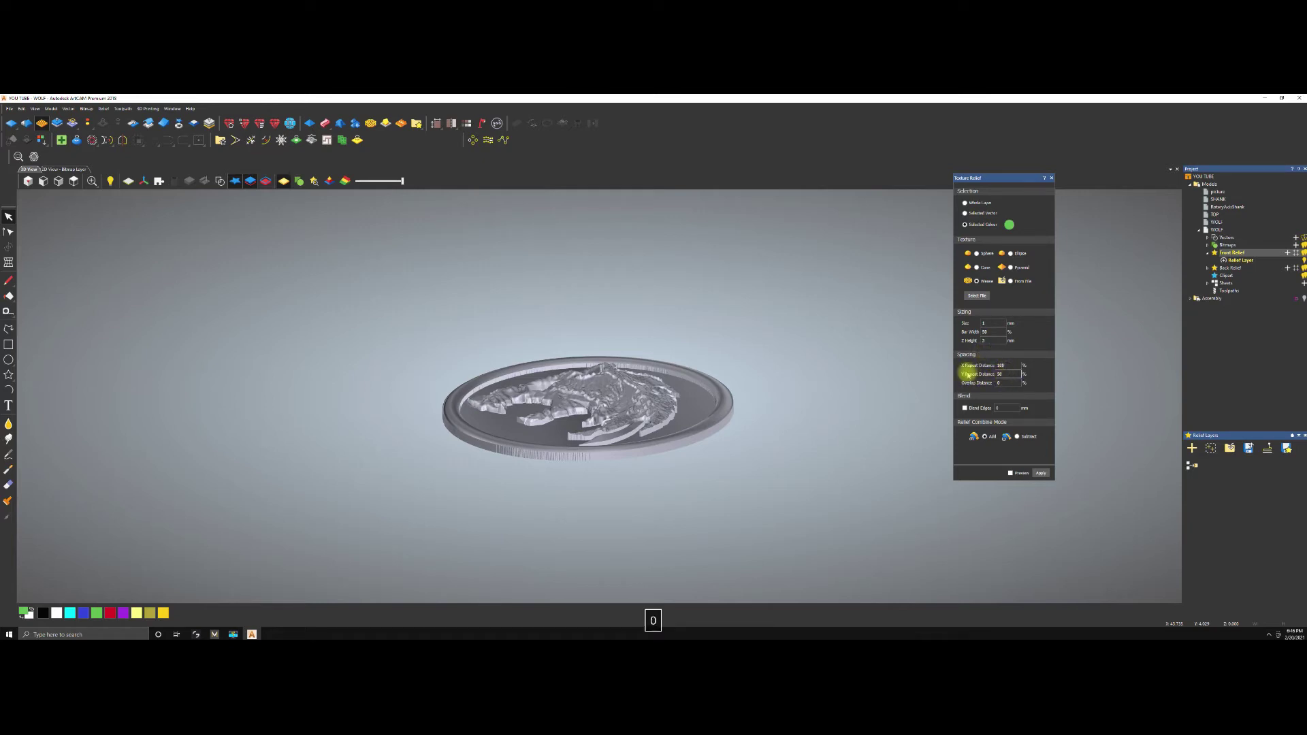
left_click(1041, 473)
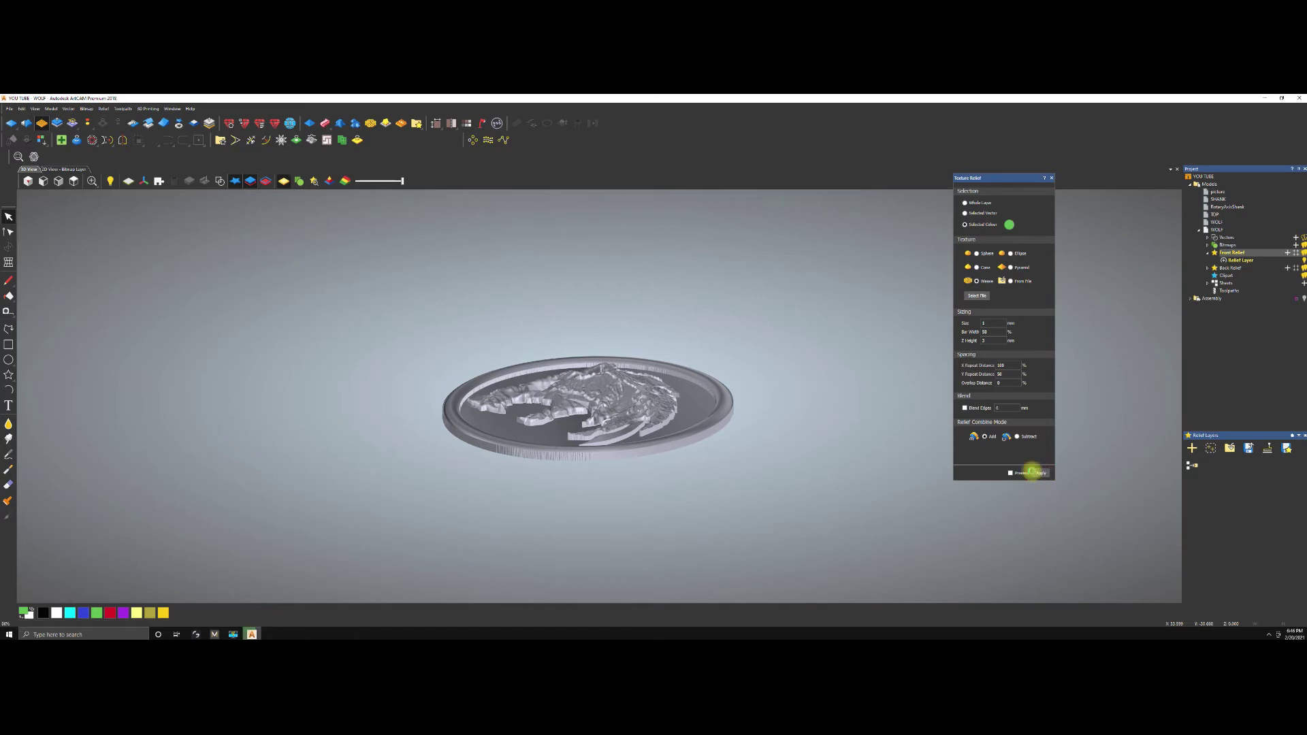
scroll(694, 391, "up", 3)
key("space")
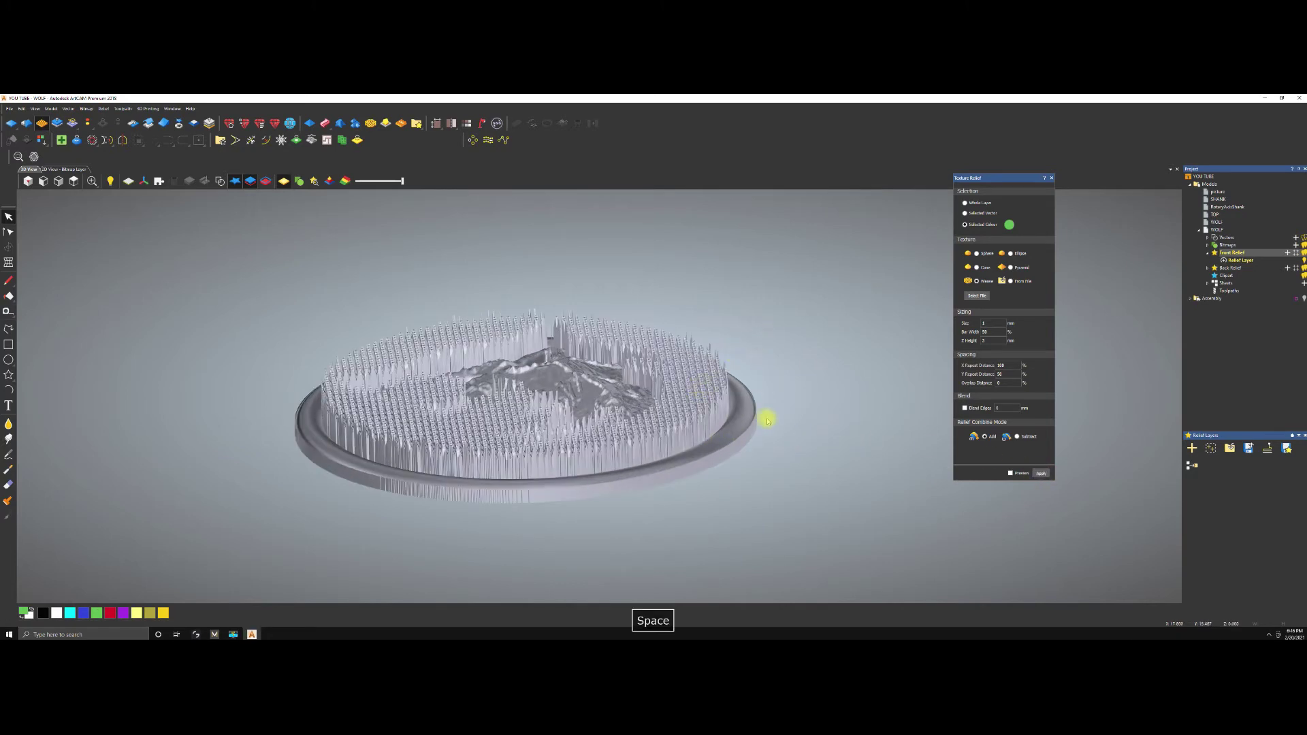
left_click_drag(723, 385, 659, 370)
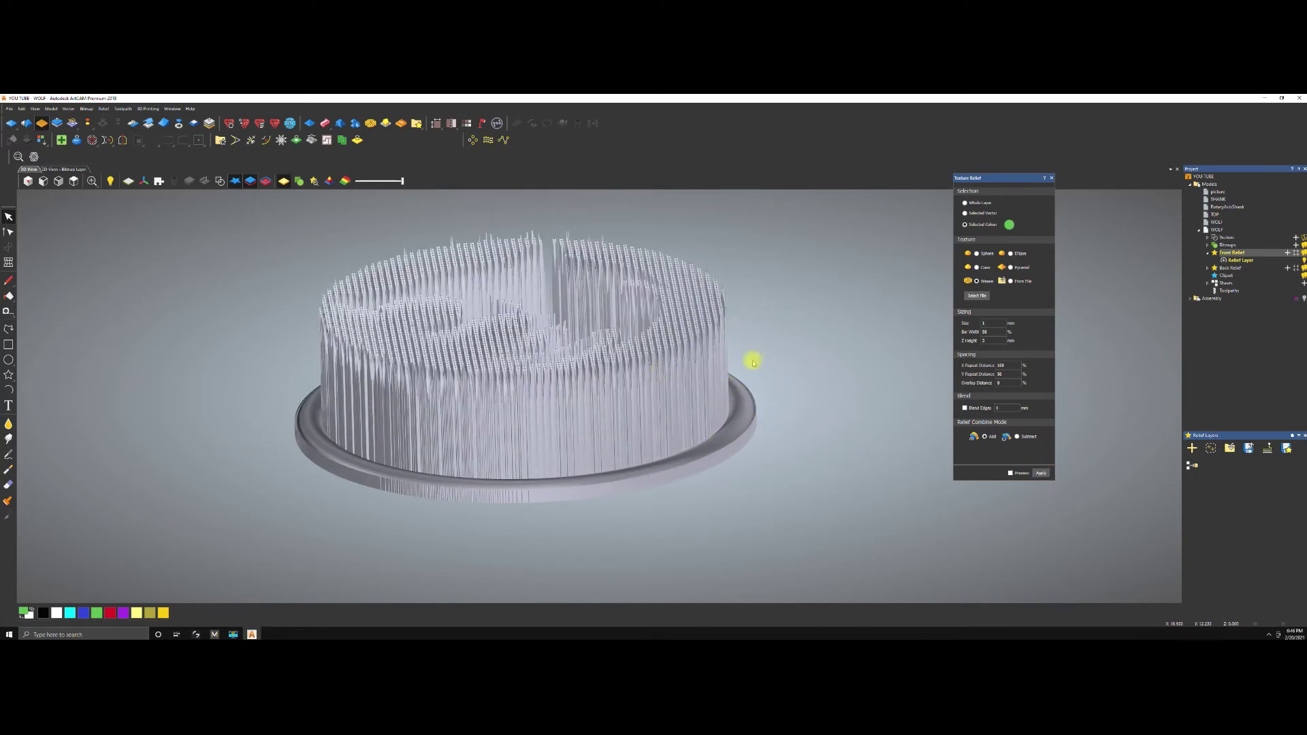
Undo the tall weave, set its Z height to 0.25 mm, and reapply it to the green background.
double_click(988, 340)
key("ctrl+z")
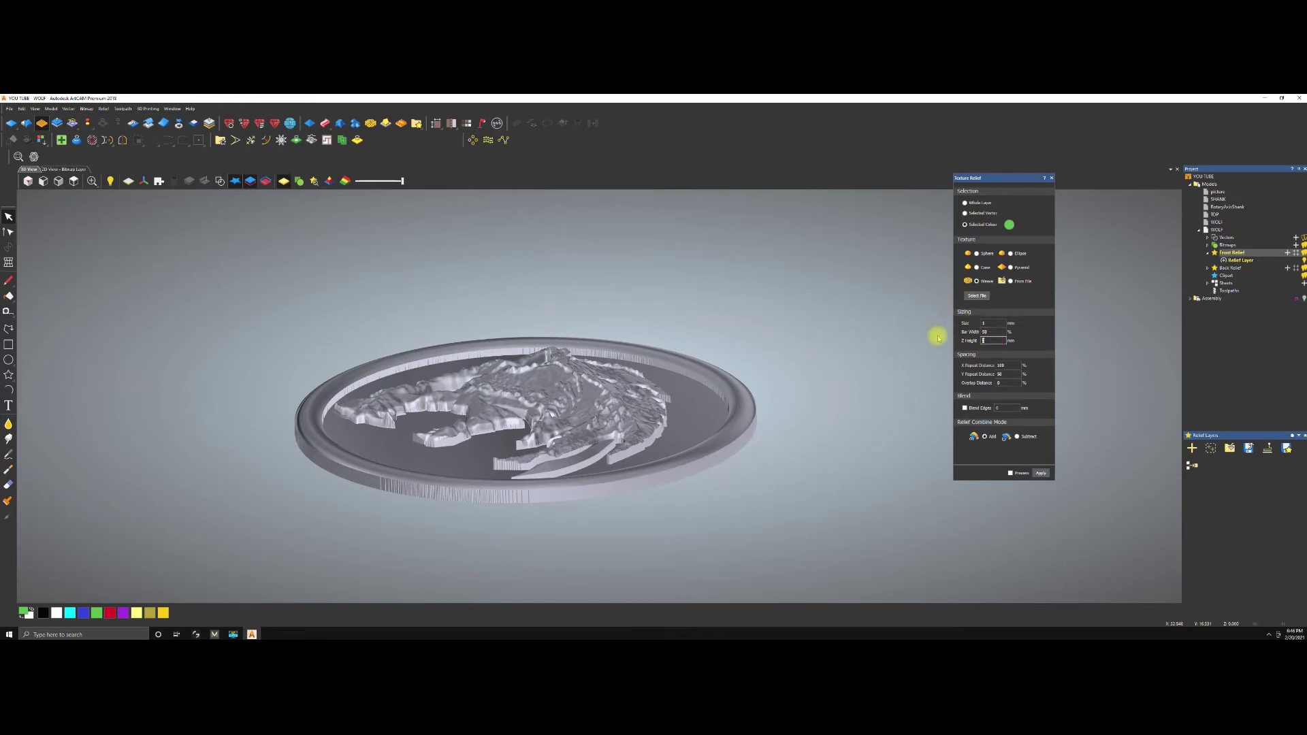
type("0.25")
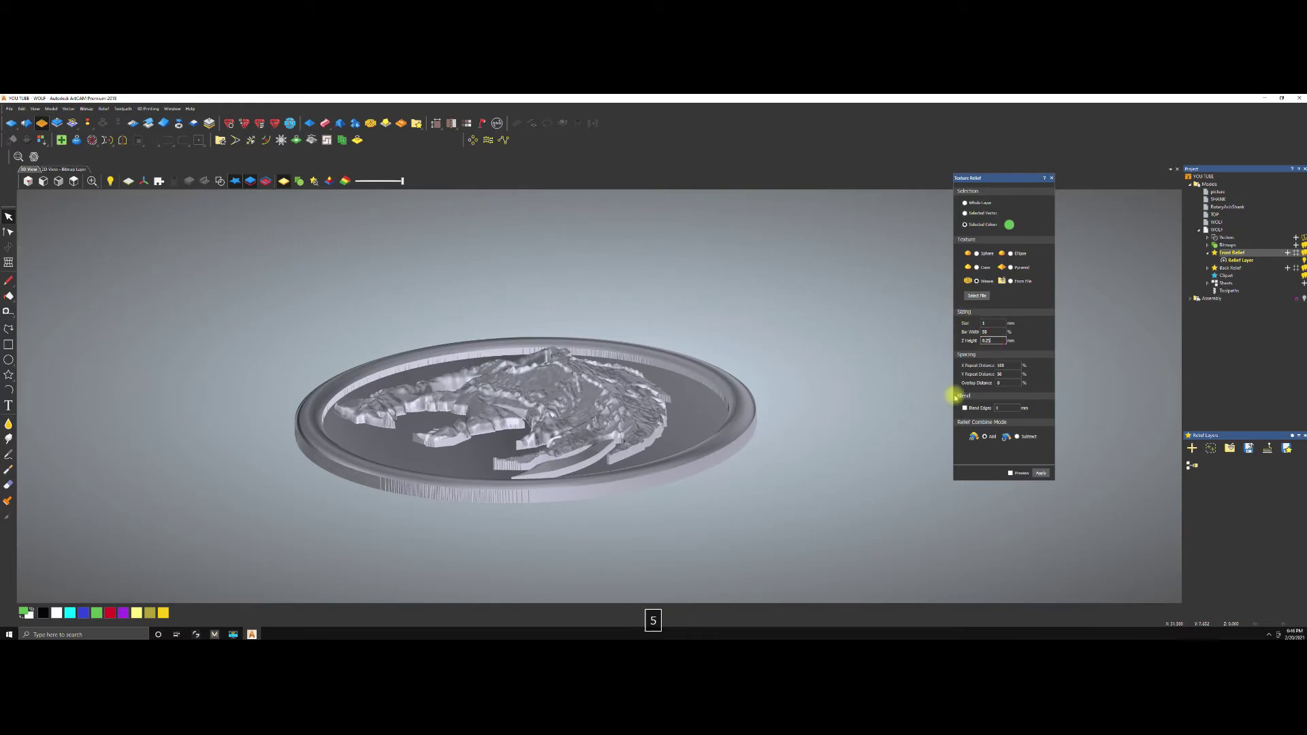
left_click(1041, 473)
scroll(664, 408, "up", 5)
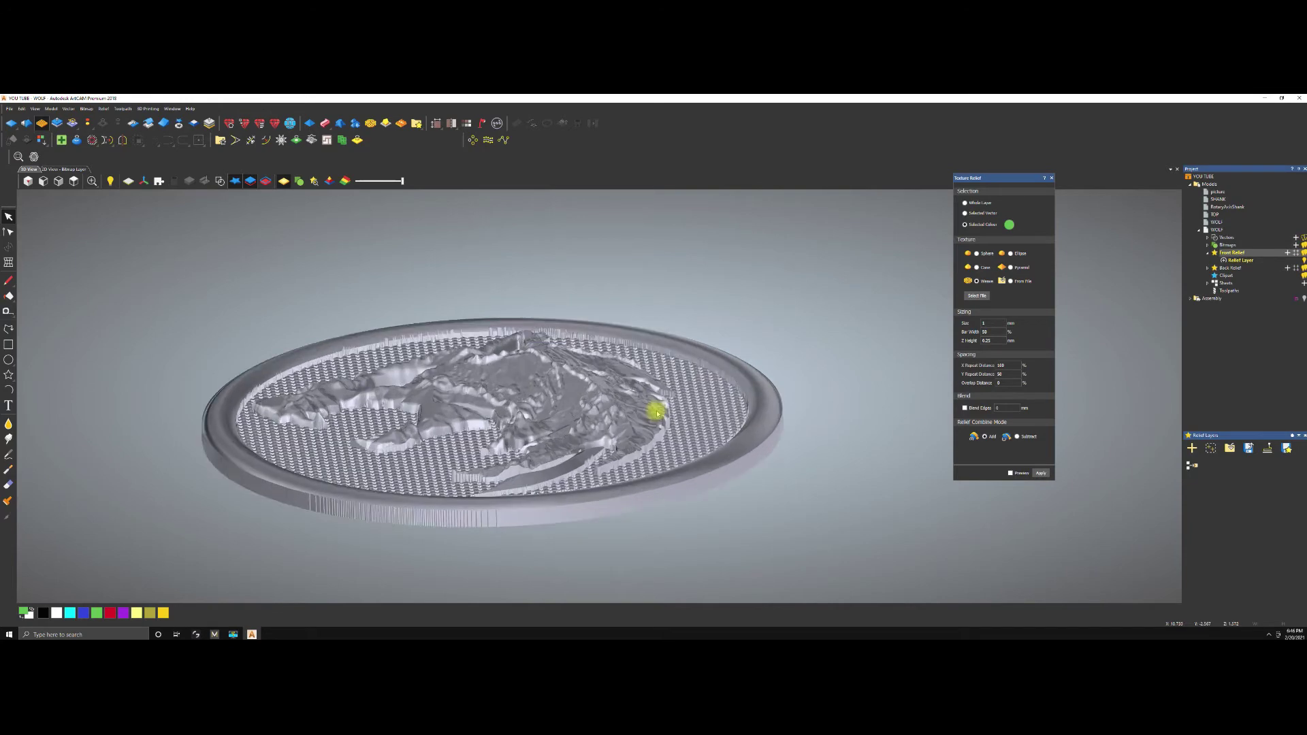
key("space")
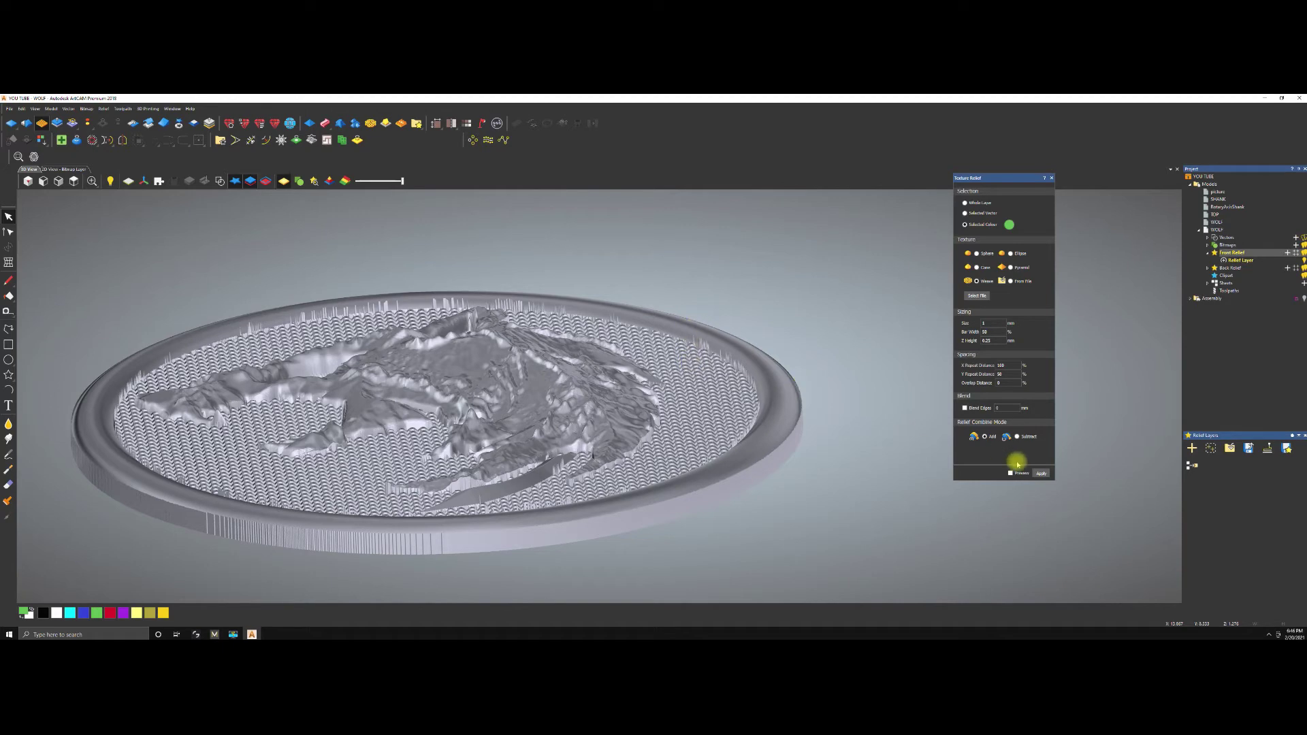
key("ctrl+z")
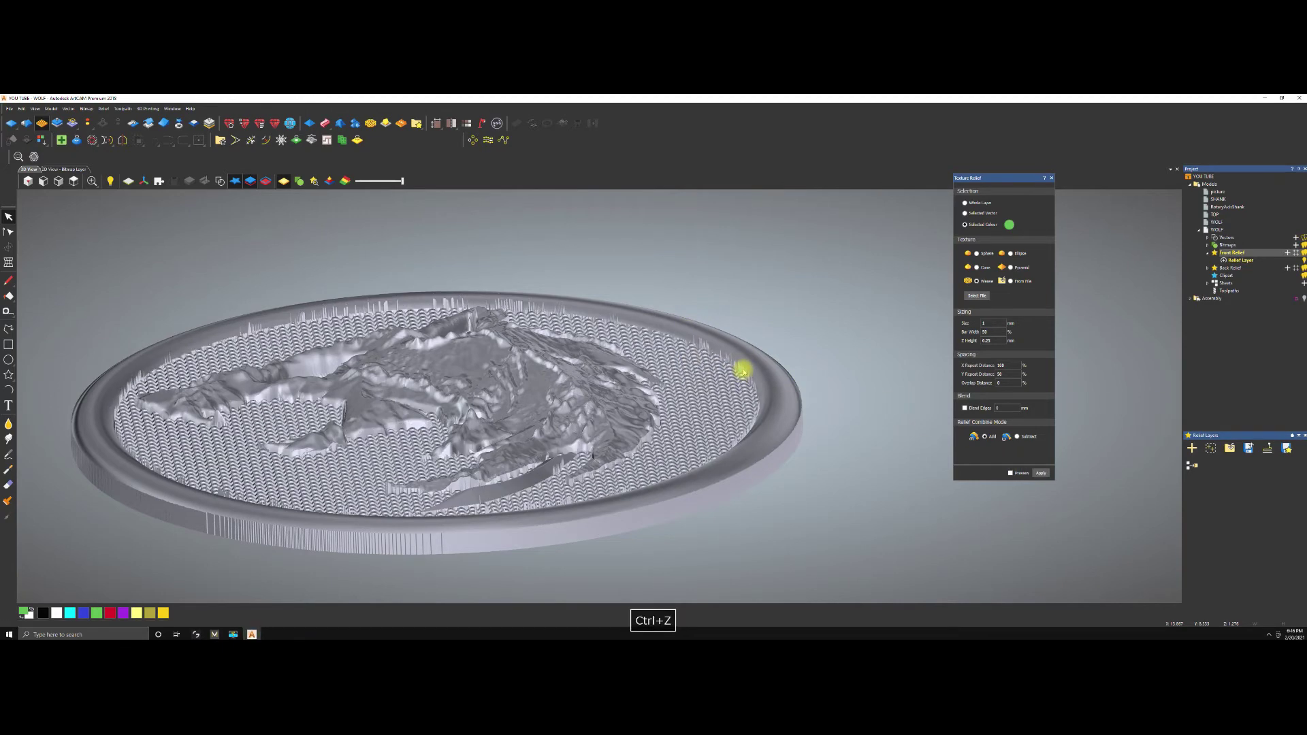
Close Texture Relief and examine the weave background around the wolf head from above and close up.
left_click(1052, 179)
scroll(633, 347, "down", 3)
right_click(697, 350)
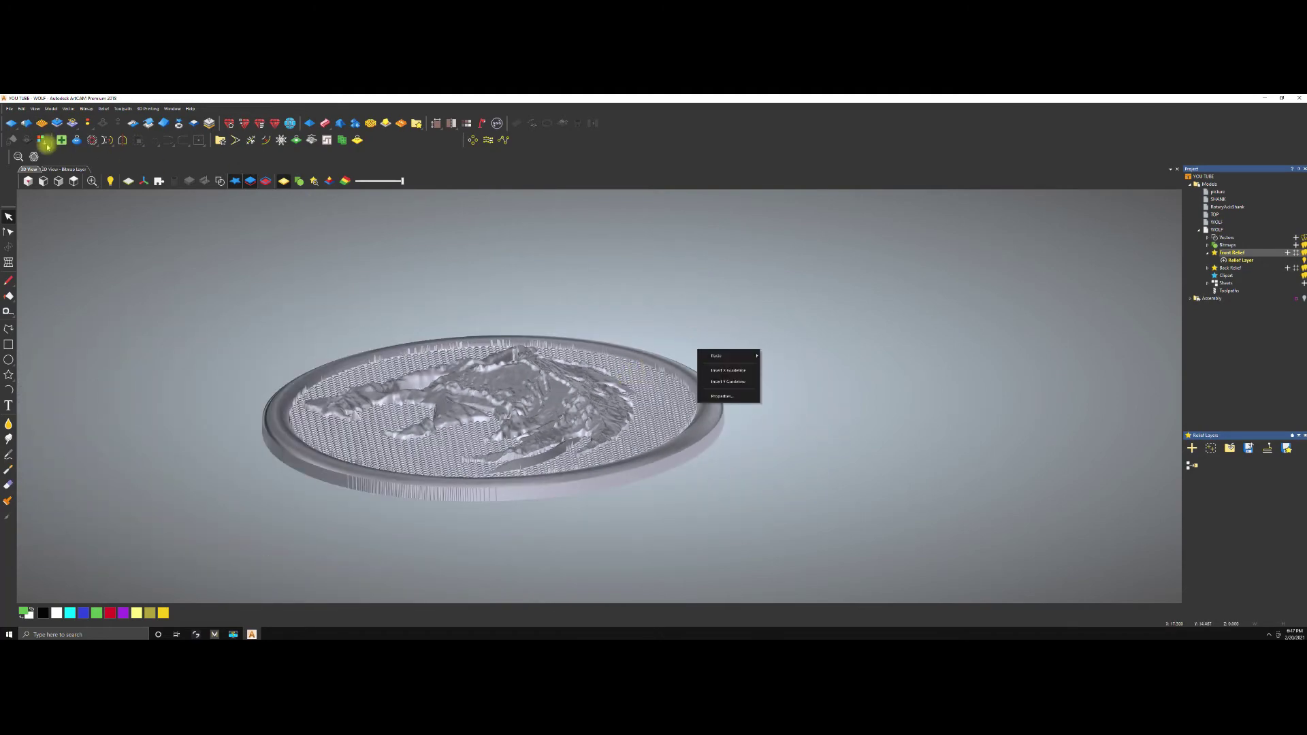
left_click_drag(119, 194, 534, 452)
scroll(496, 332, "up", 5)
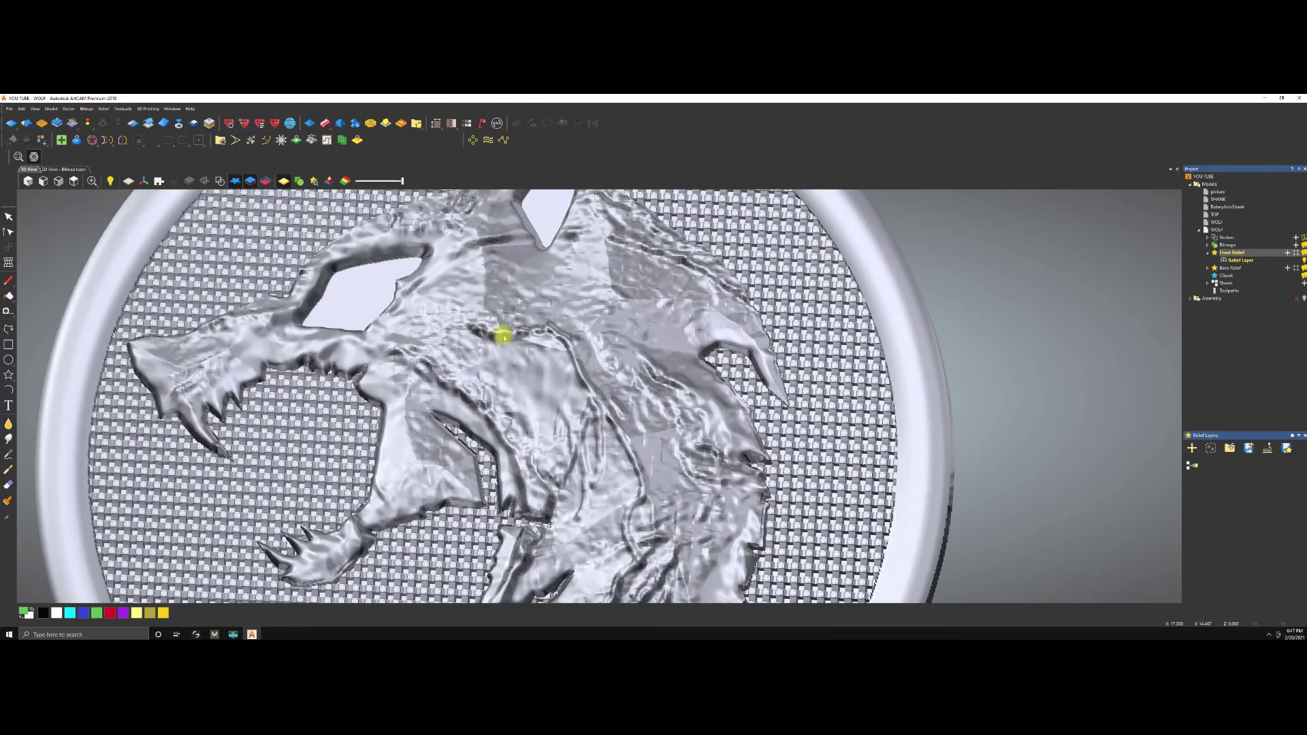
scroll(503, 335, "down", 2)
scroll(793, 449, "up", 3)
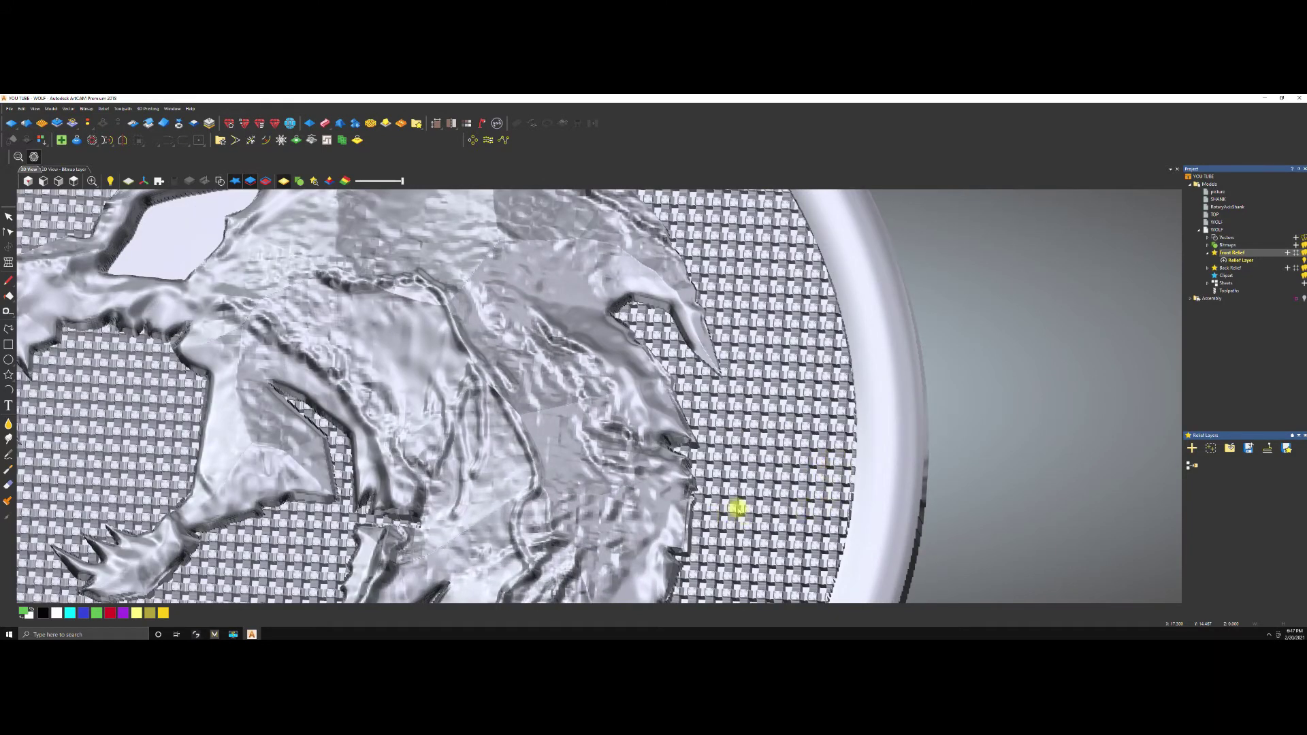
scroll(737, 508, "down", 5)
scroll(569, 361, "down", 5)
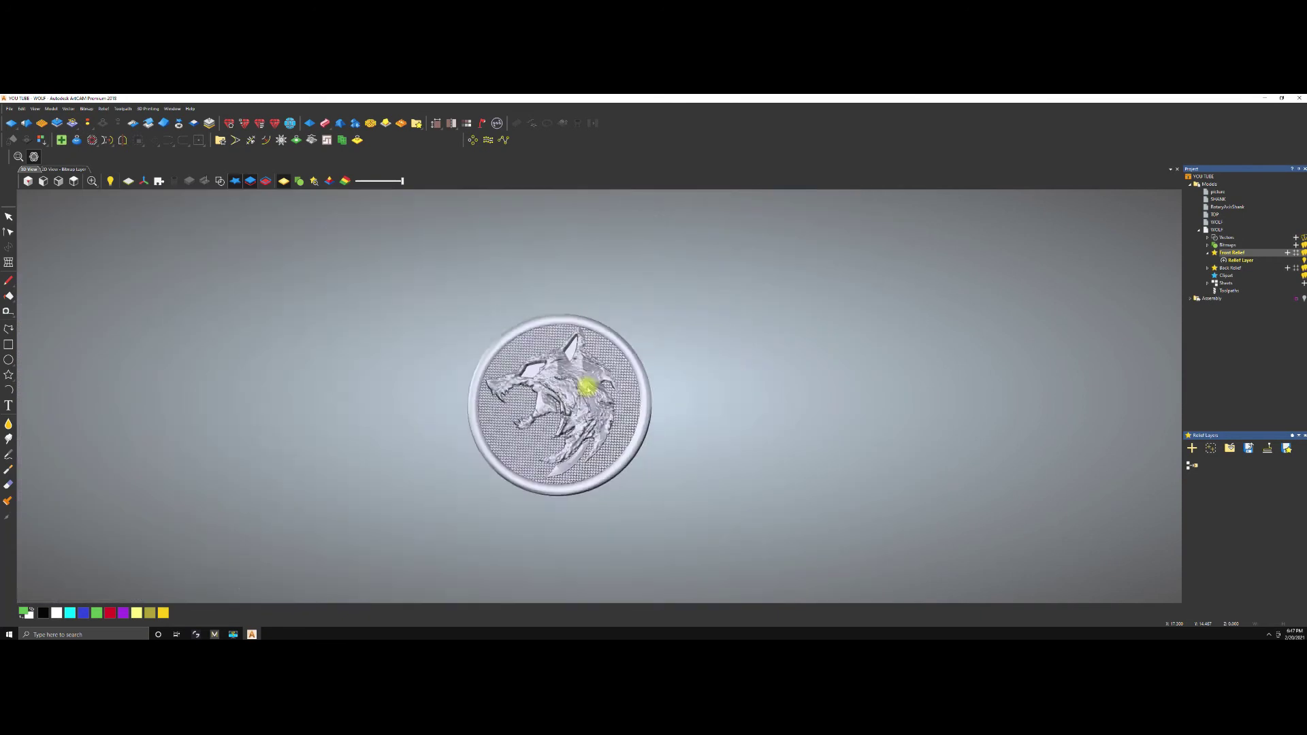
scroll(589, 379, "up", 3)
Undo the weave texture, bring up the 2D bitmap view, and reopen Texture Relief.
key("ctrl+z")
key("ctrl+z")
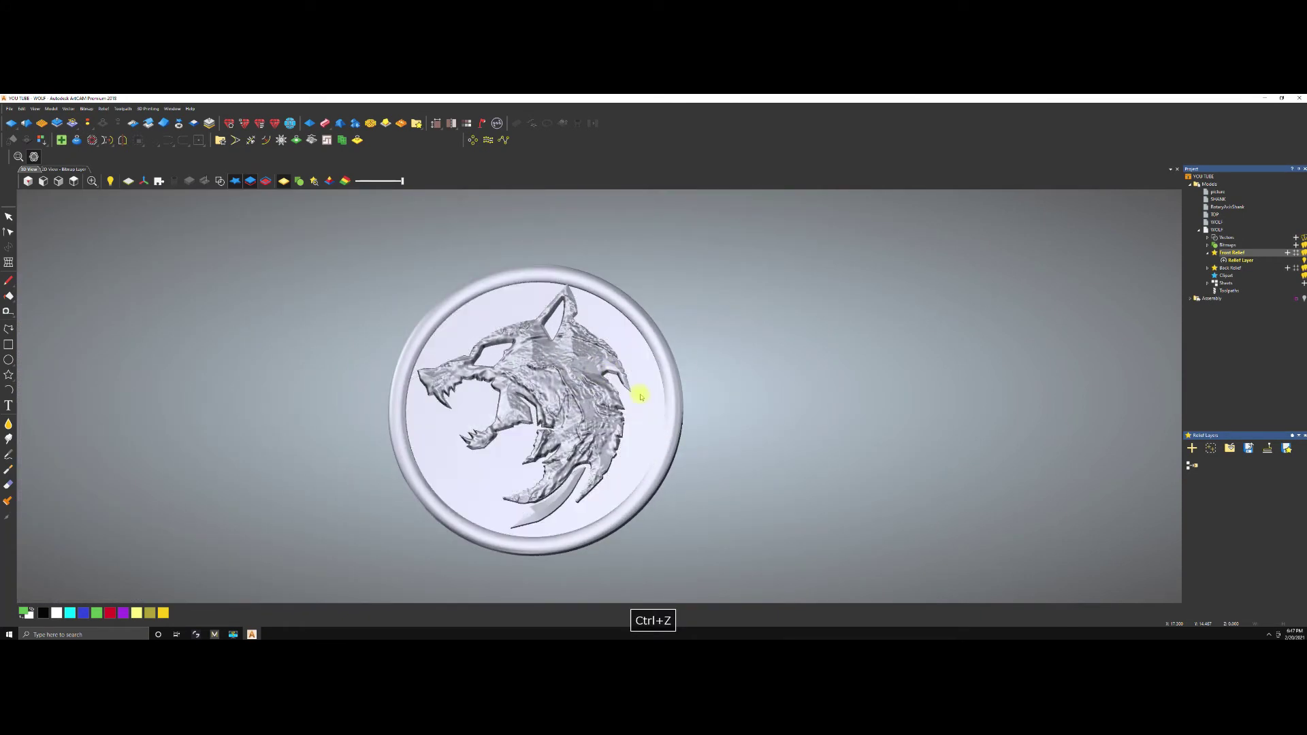
left_click(74, 169)
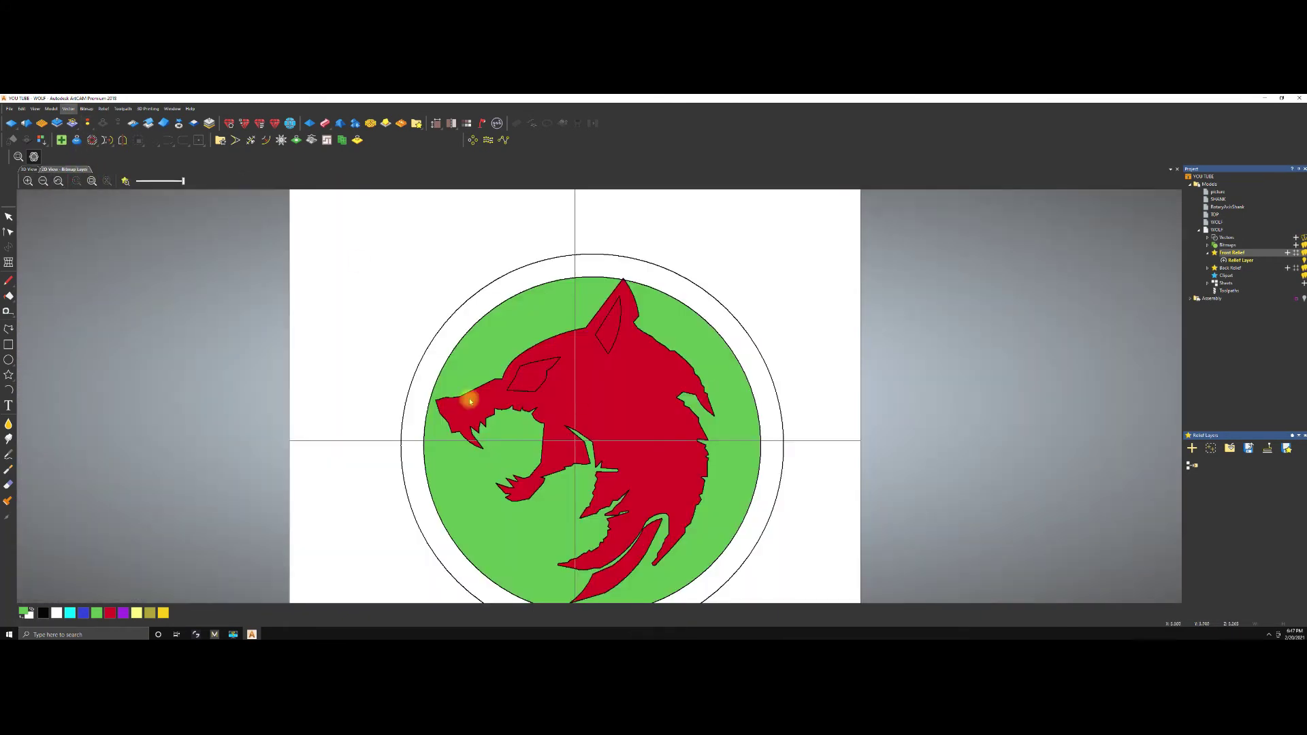
left_click(42, 123)
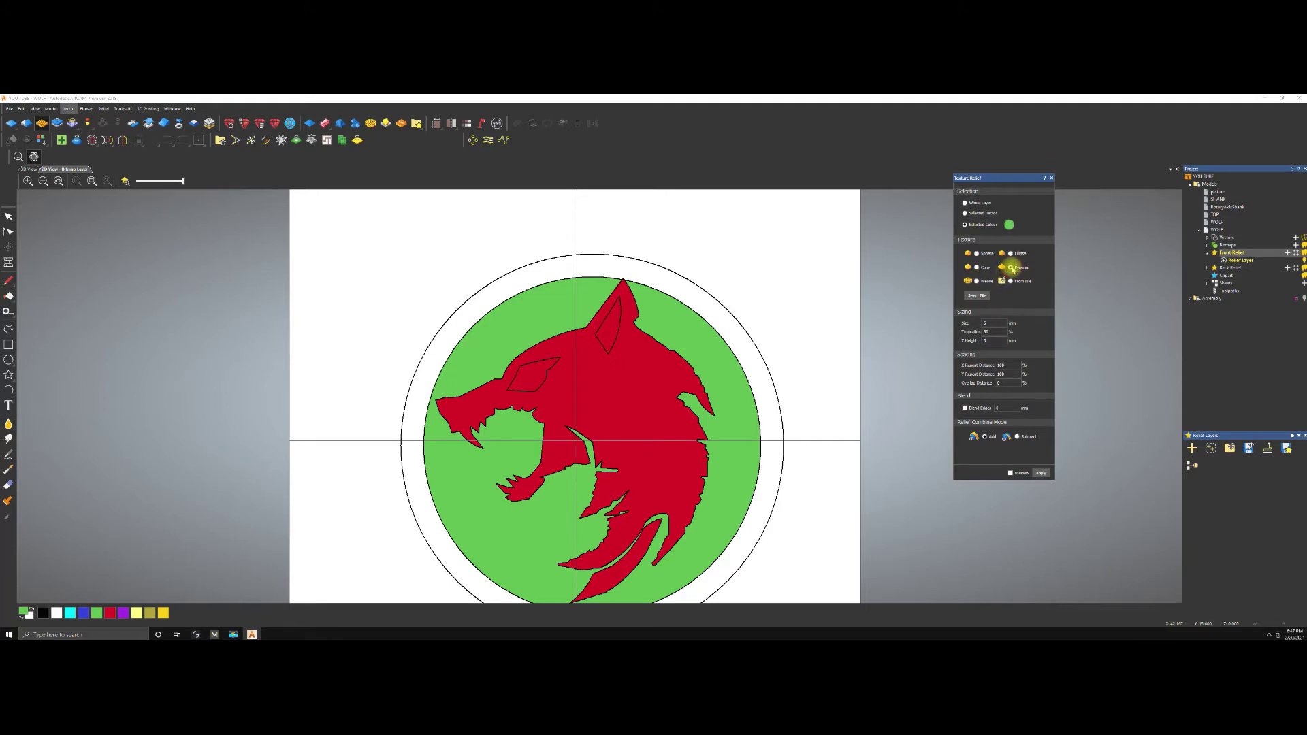
Choose the Pyramid texture with a size of 1 mm and a Z height of 0.25 mm.
left_click(1012, 268)
double_click(994, 323)
type("1")
double_click(992, 340)
type("0.25")
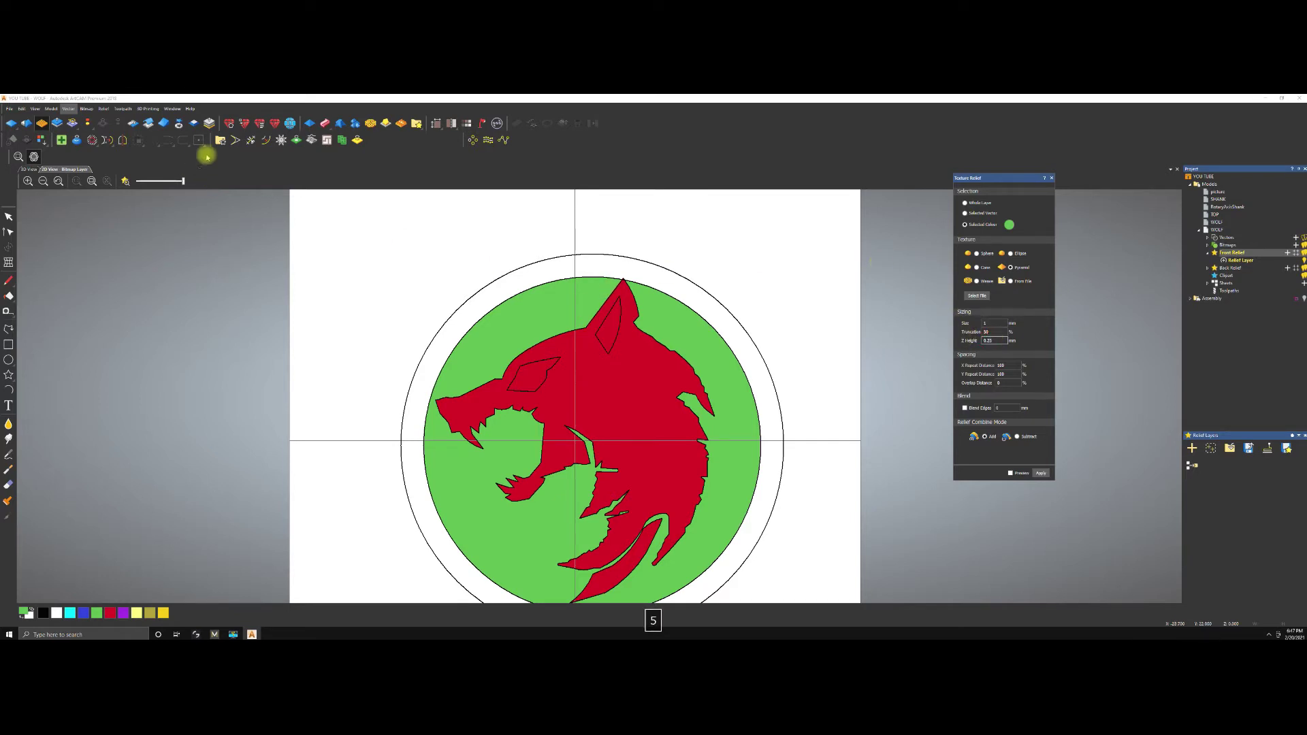
Apply the pyramid texture to the green background in Add mode, check it in the 3D view, and close Texture Relief.
left_click(30, 169)
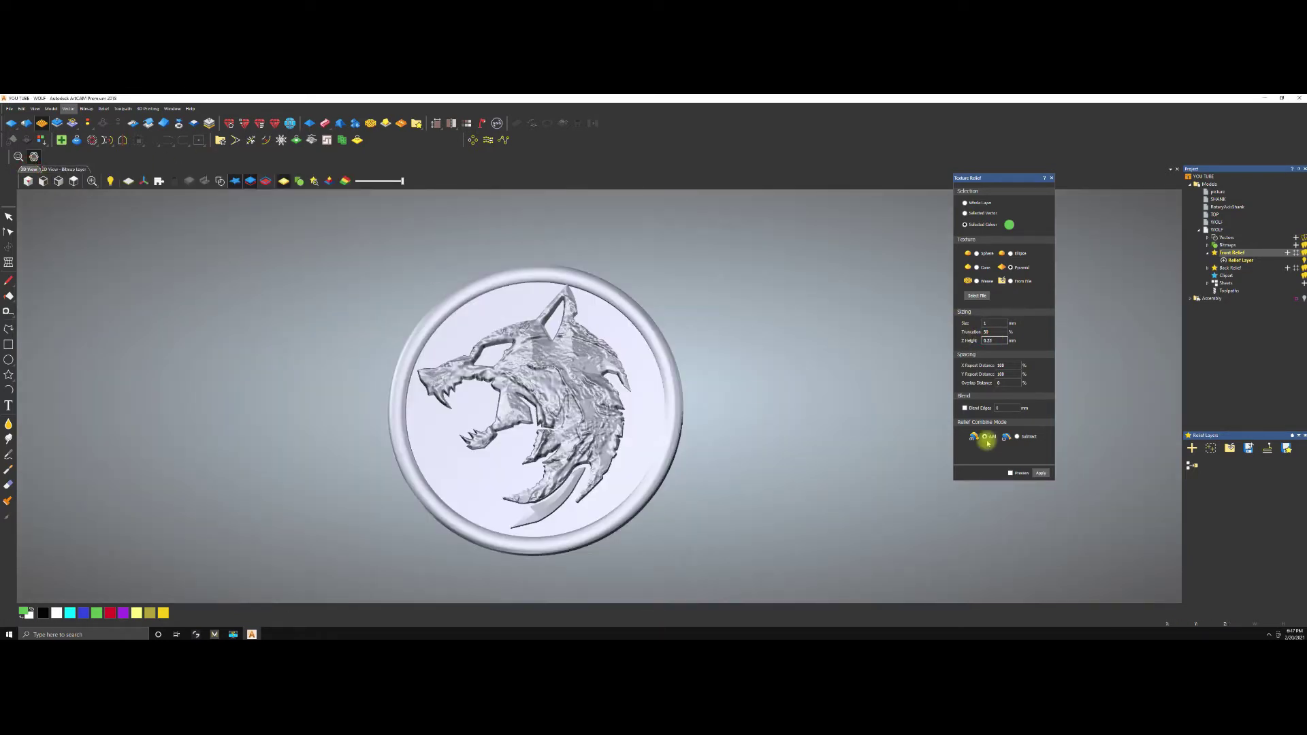
left_click(1041, 472)
left_click_drag(512, 390, 603, 423)
key("space")
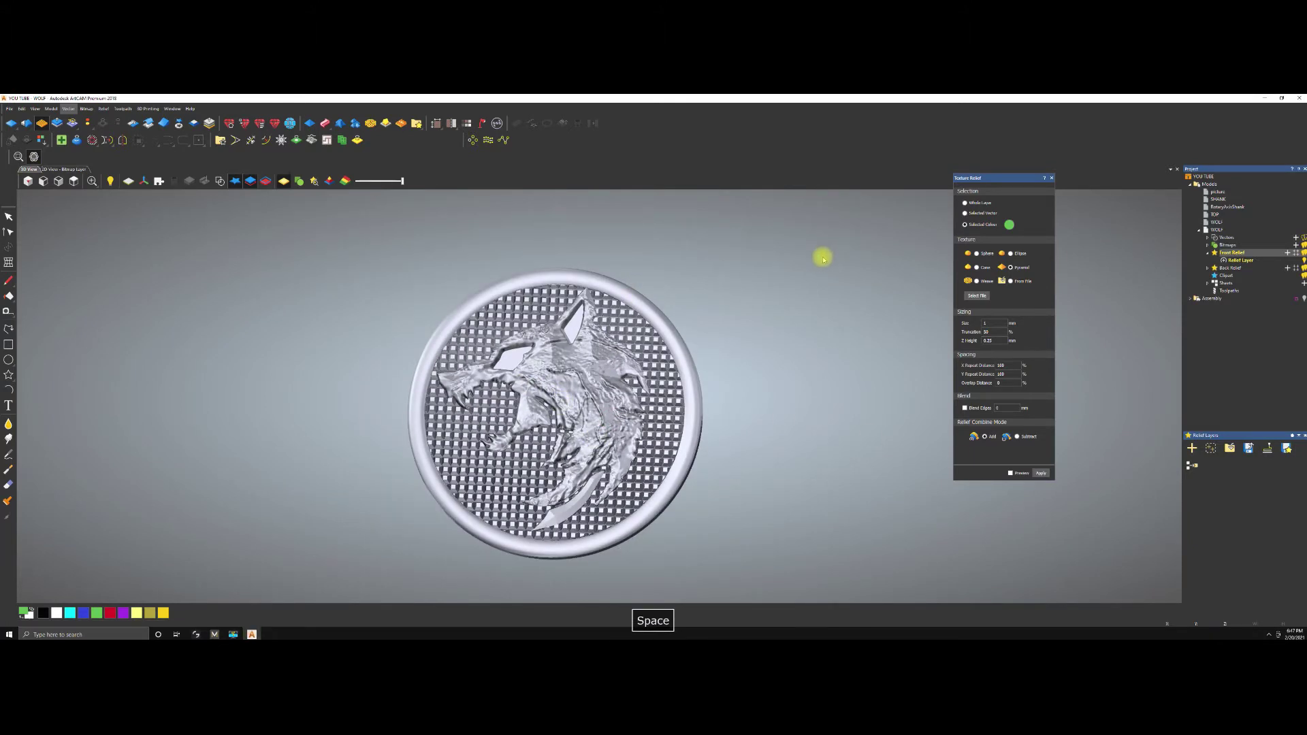
left_click(1051, 178)
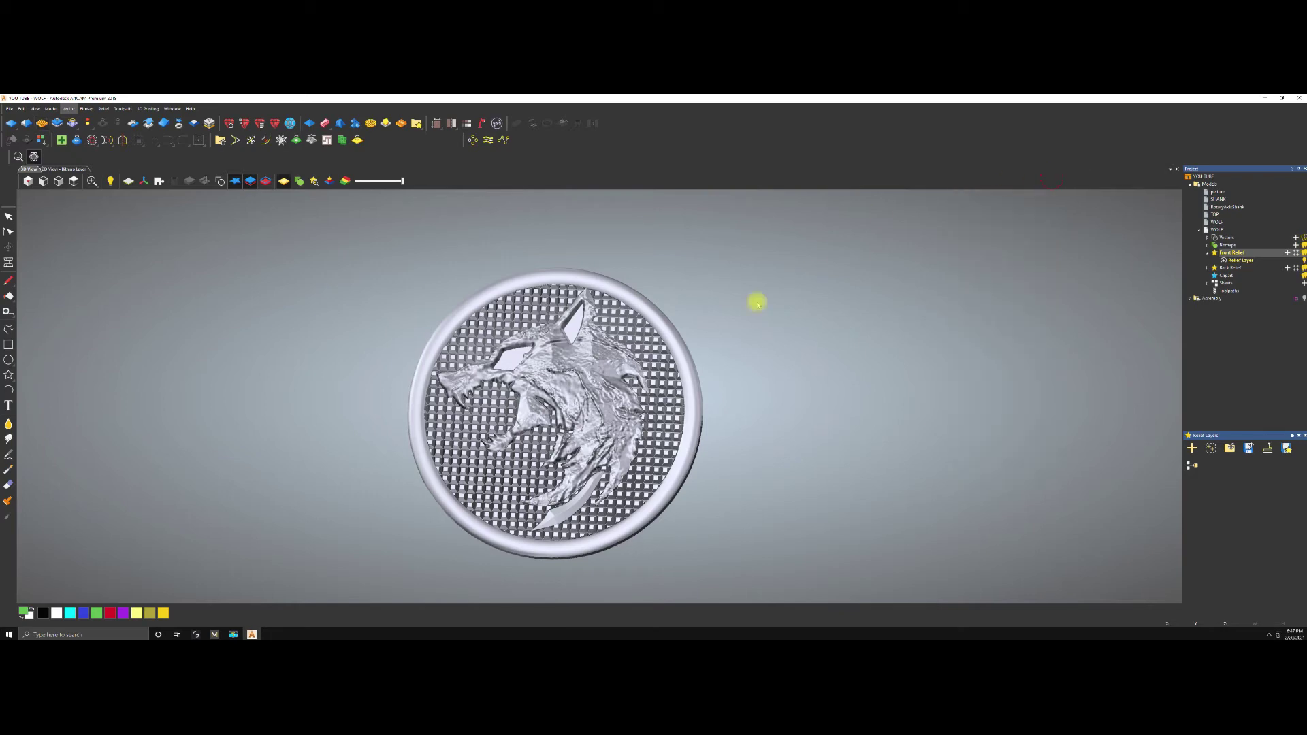
Undo the repeated application of the pyramid texture and inspect the background from the side and from above.
left_click_drag(545, 415, 584, 256)
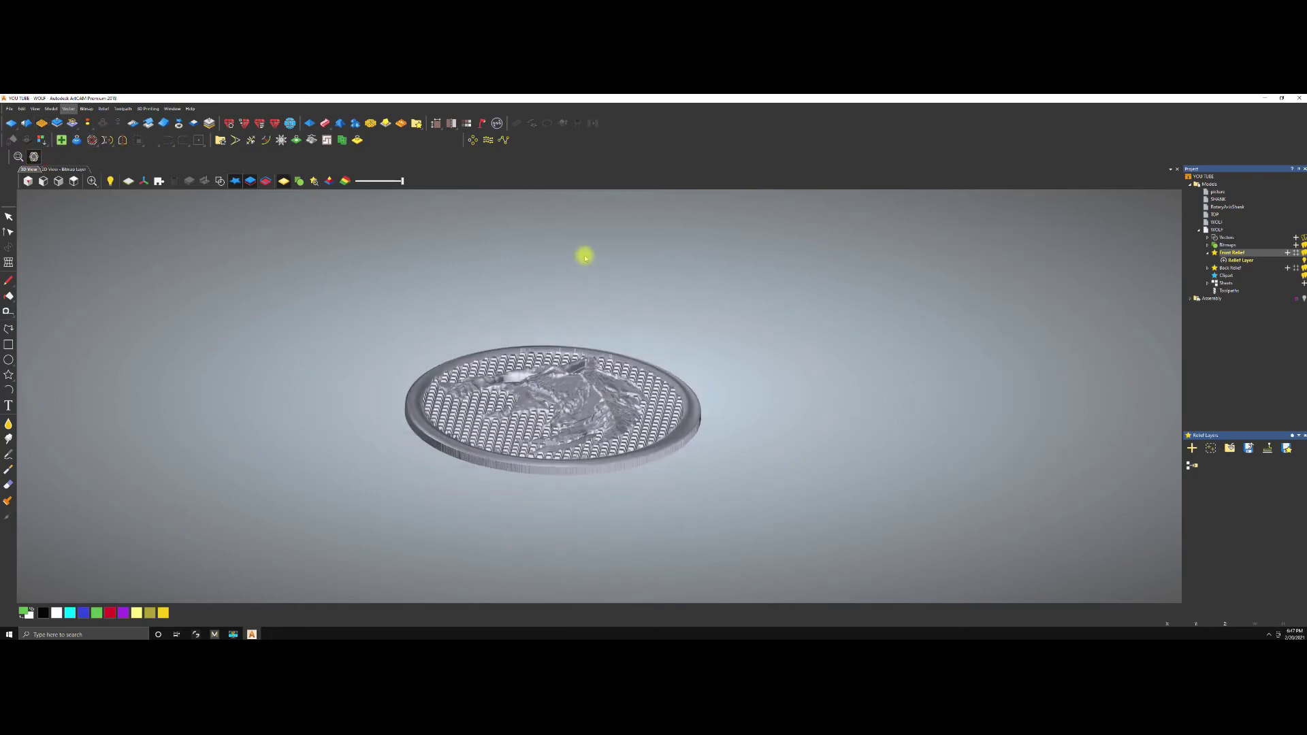
scroll(563, 428, "up", 5)
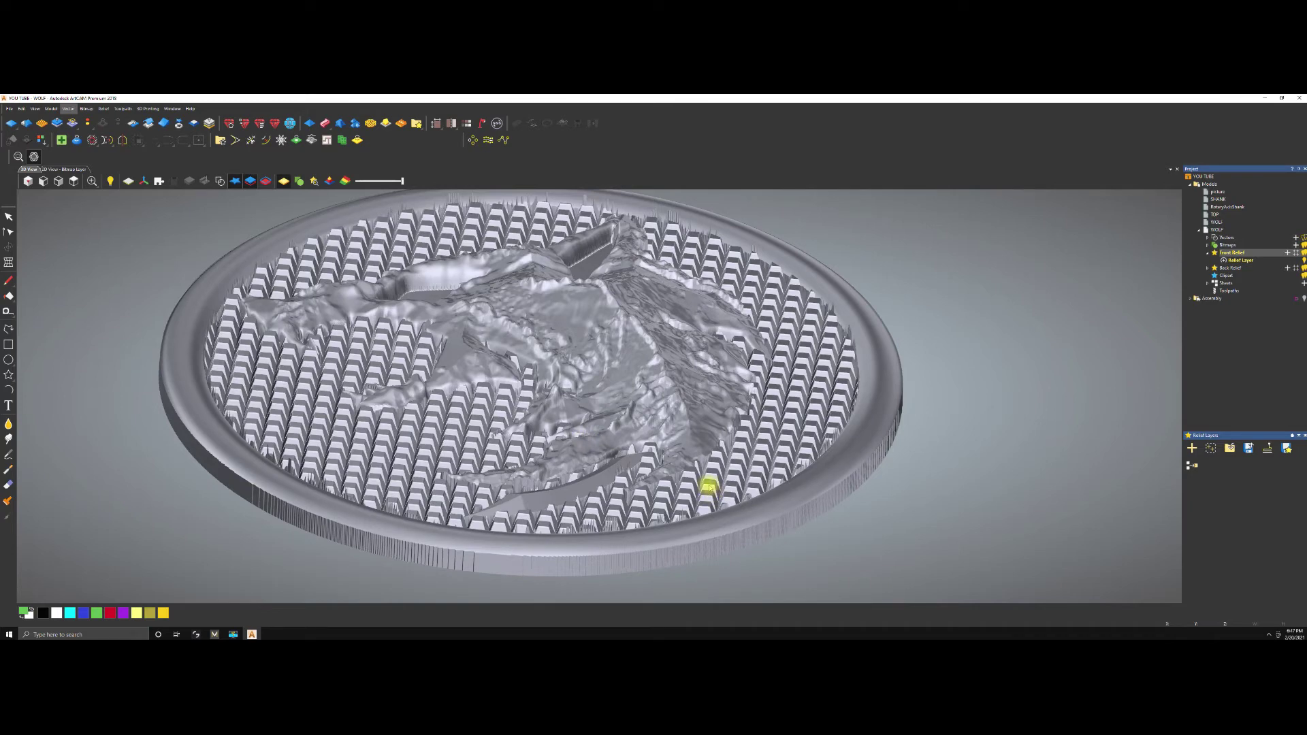
key("ctrl+z")
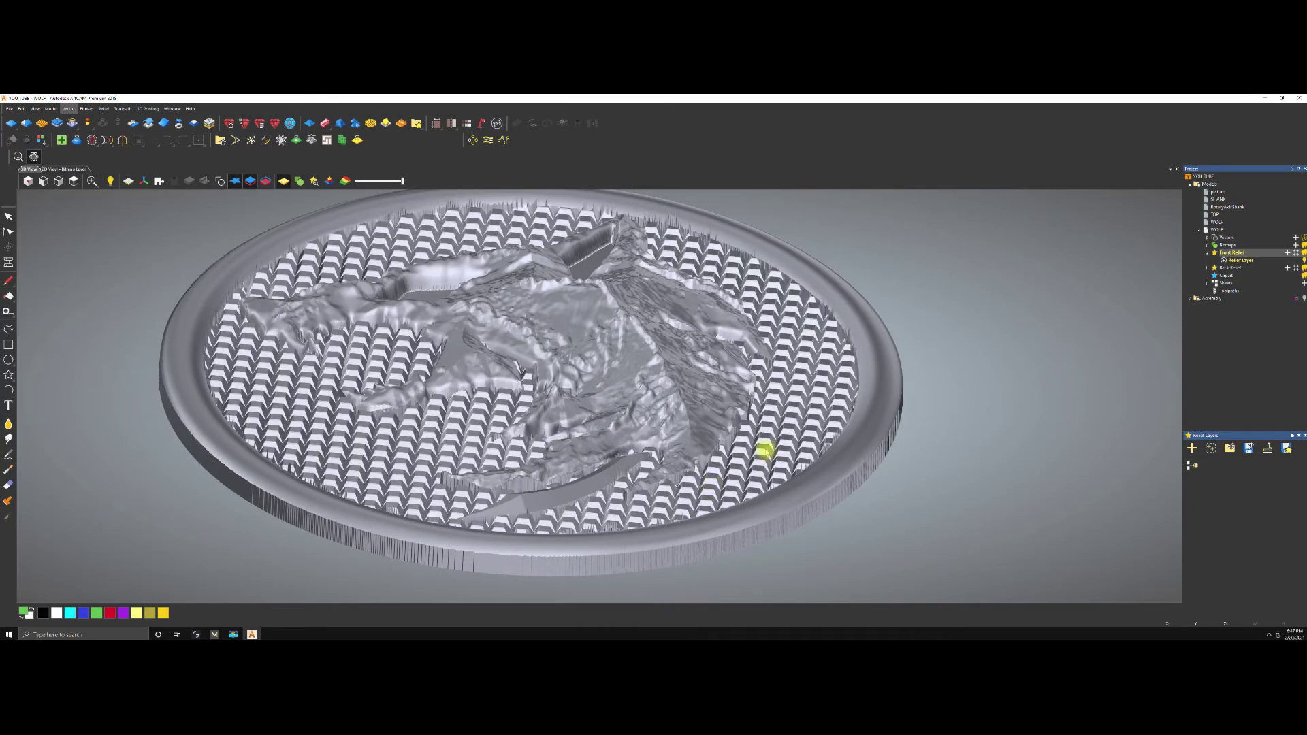
scroll(748, 448, "down", 2)
scroll(633, 379, "up", 2)
scroll(632, 379, "down", 2)
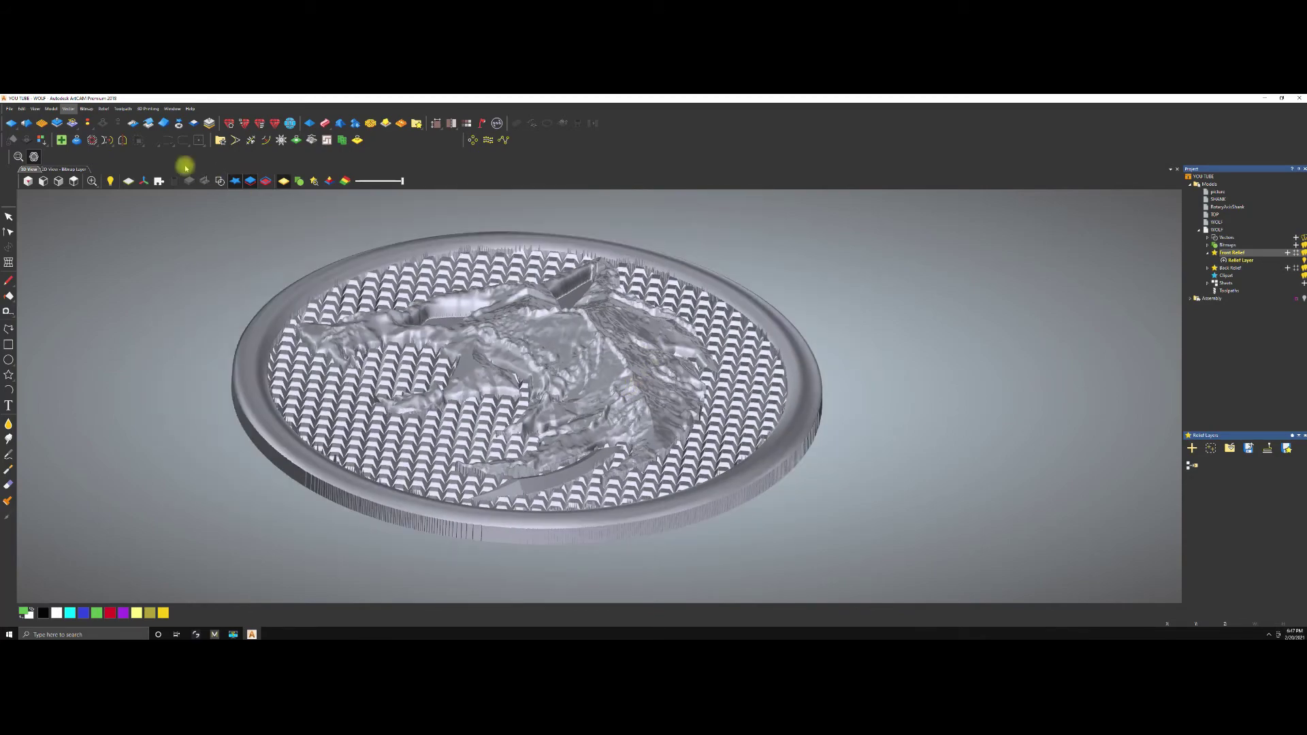
left_click_drag(498, 268, 481, 370)
scroll(525, 335, "down", 2)
scroll(541, 274, "up", 2)
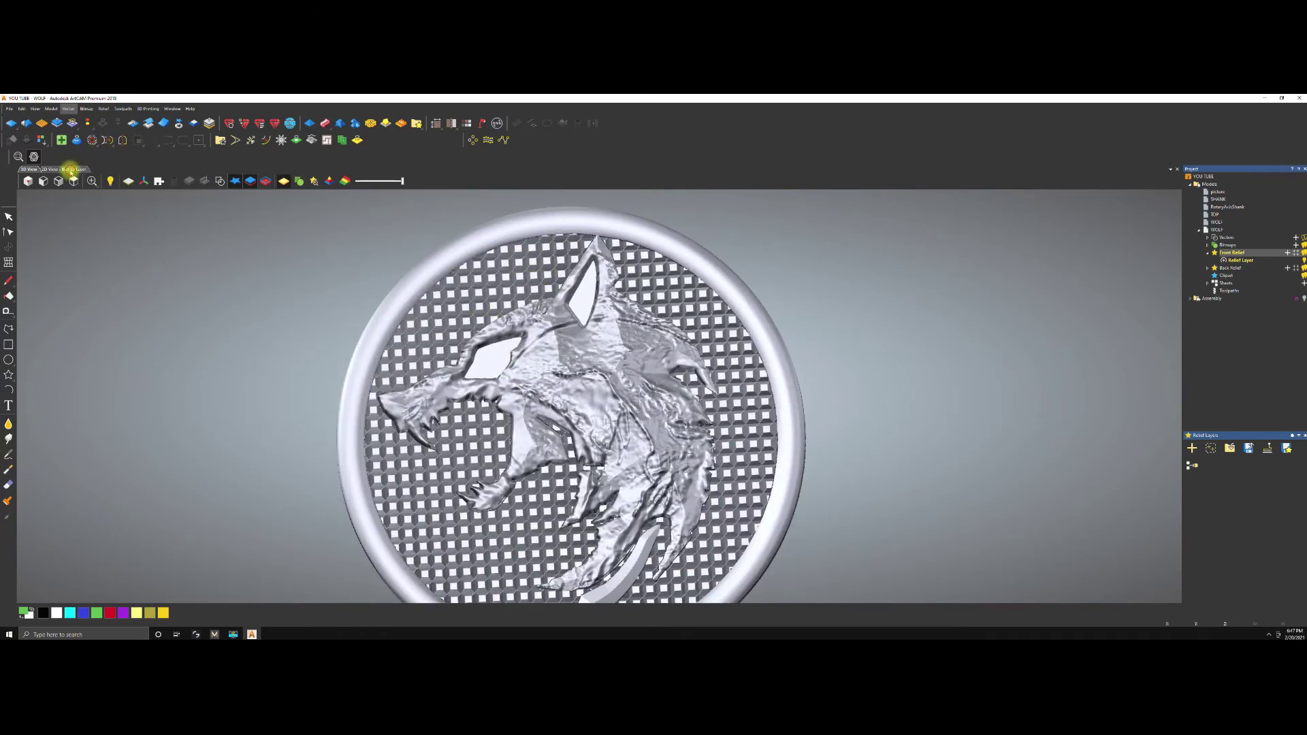
Show the relief preview in the 2D view and draw a narrow upright rectangle overlapping the ring's upper edge.
left_click(71, 170)
scroll(414, 292, "down", 2)
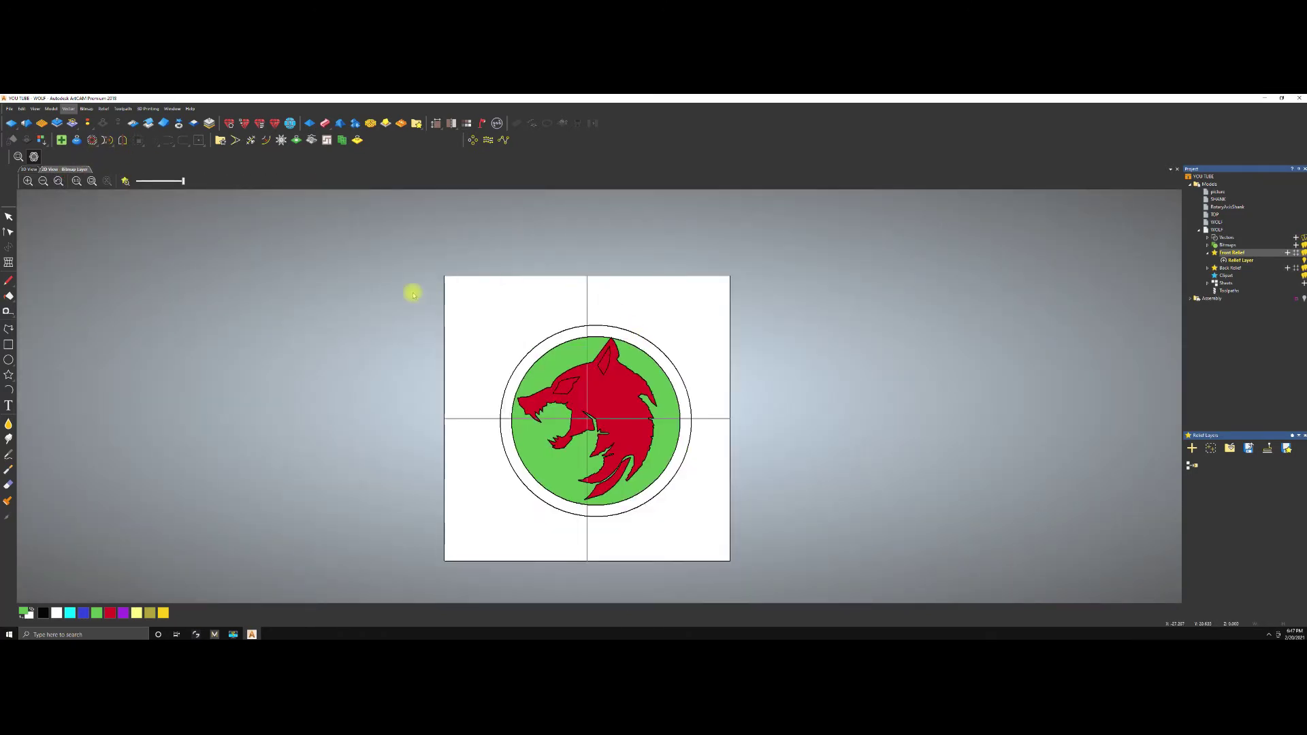
left_click(125, 182)
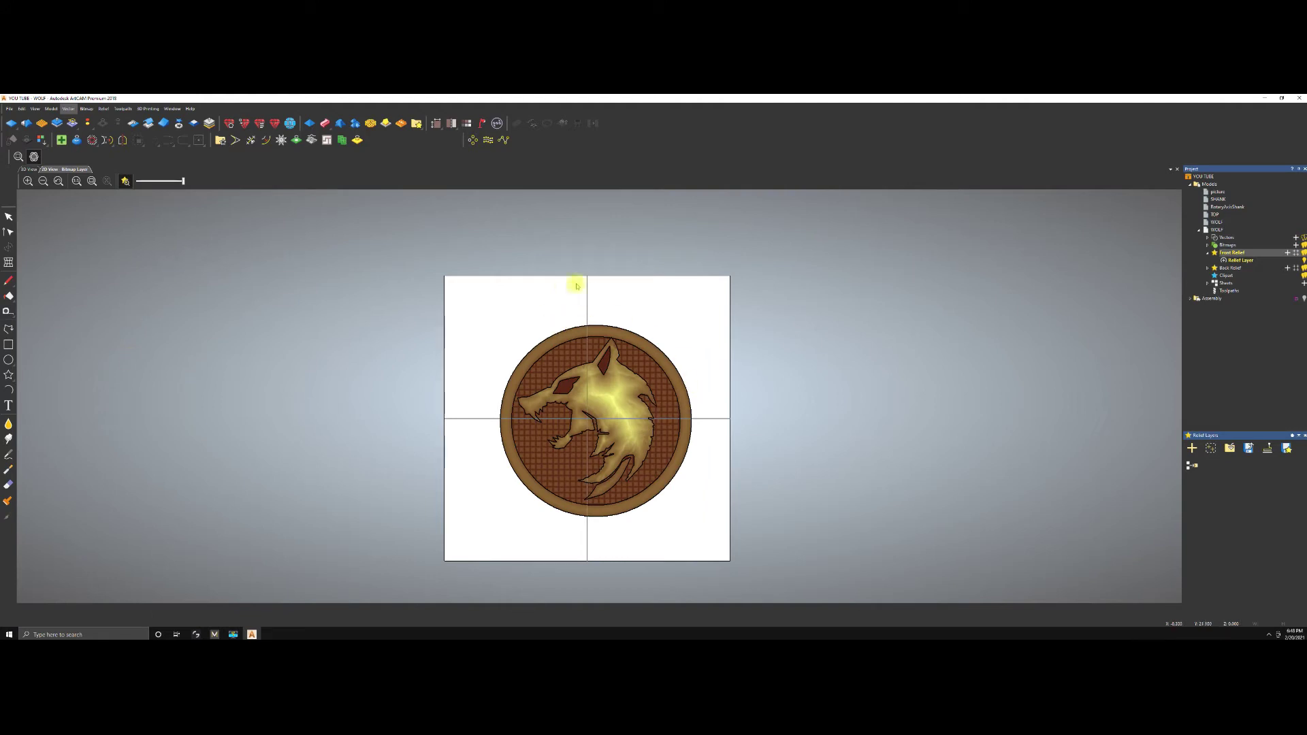
left_click(9, 345)
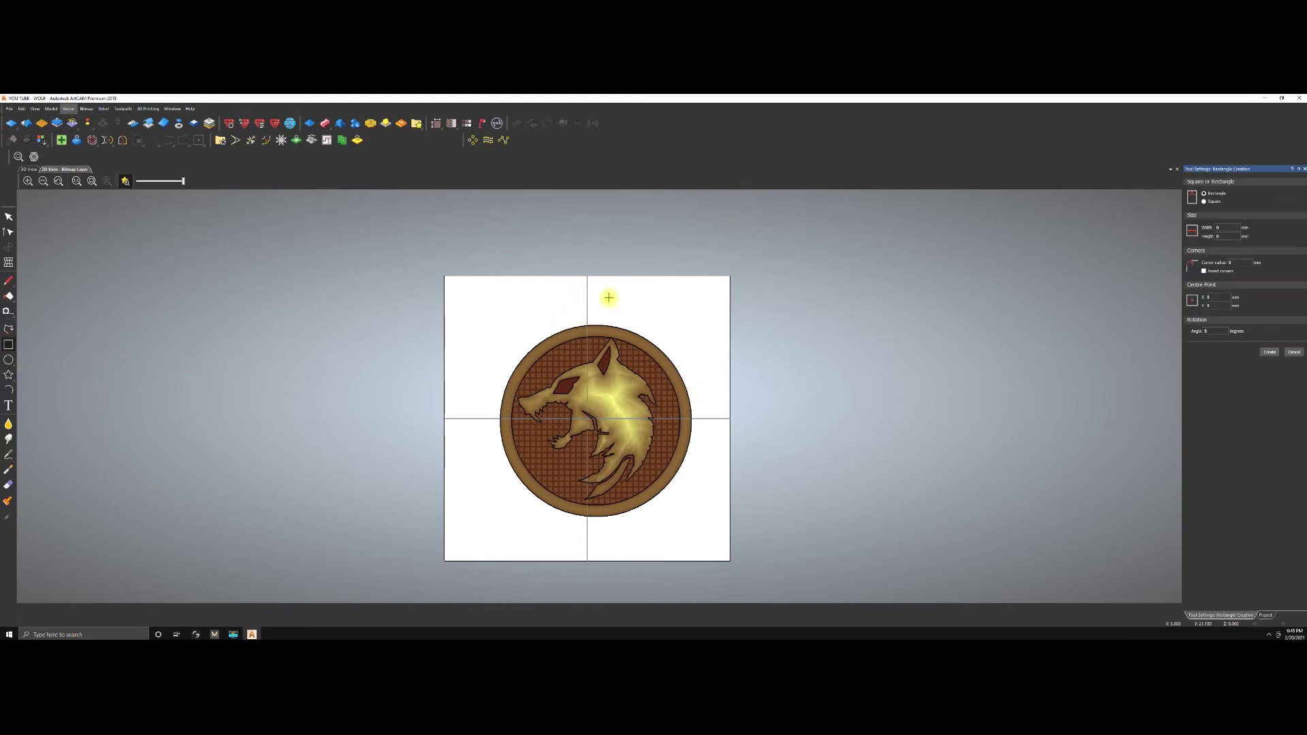
scroll(602, 327, "down", 2)
scroll(591, 354, "up", 2)
scroll(589, 360, "up", 2)
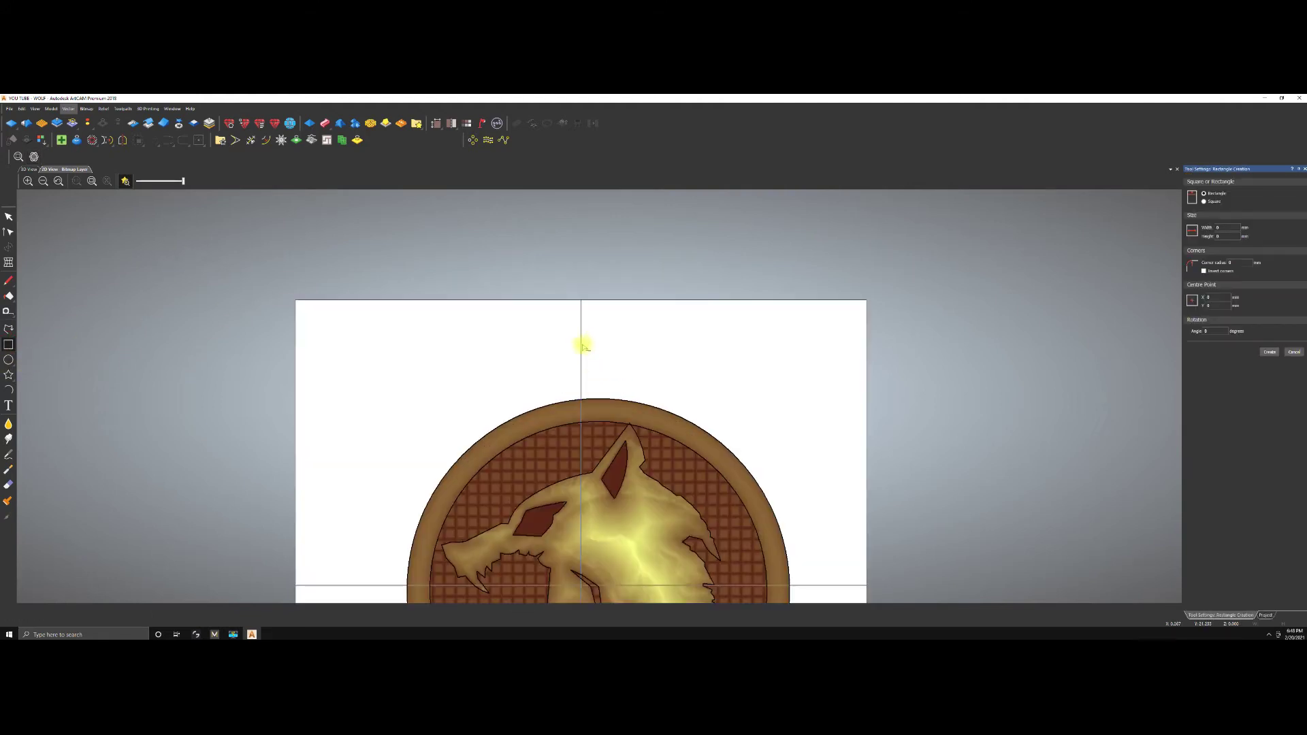
left_click_drag(579, 337, 625, 412)
key("Escape")
left_click(615, 337)
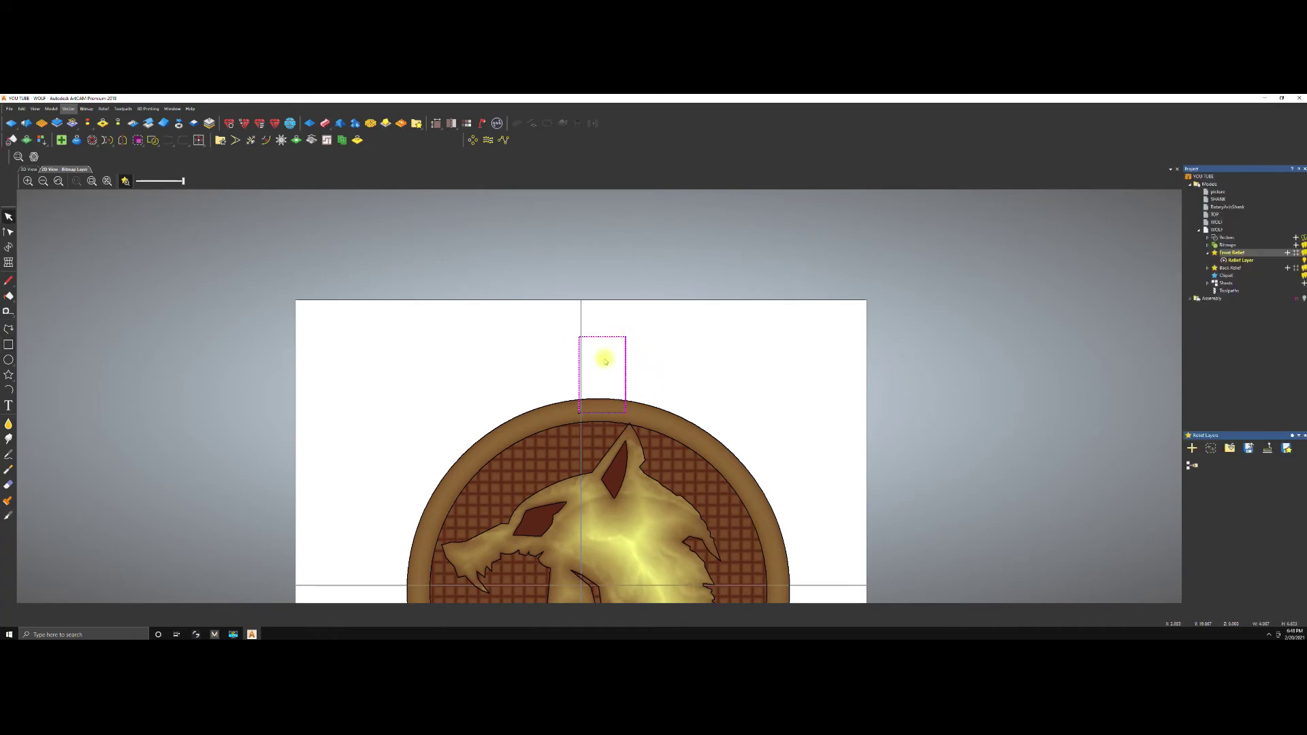
Centre the rectangle on the page, then move it straight up so its base overlaps the top of the ring.
key("F9")
left_click_drag(598, 552, 607, 333)
left_click(653, 338)
scroll(616, 361, "down", 1)
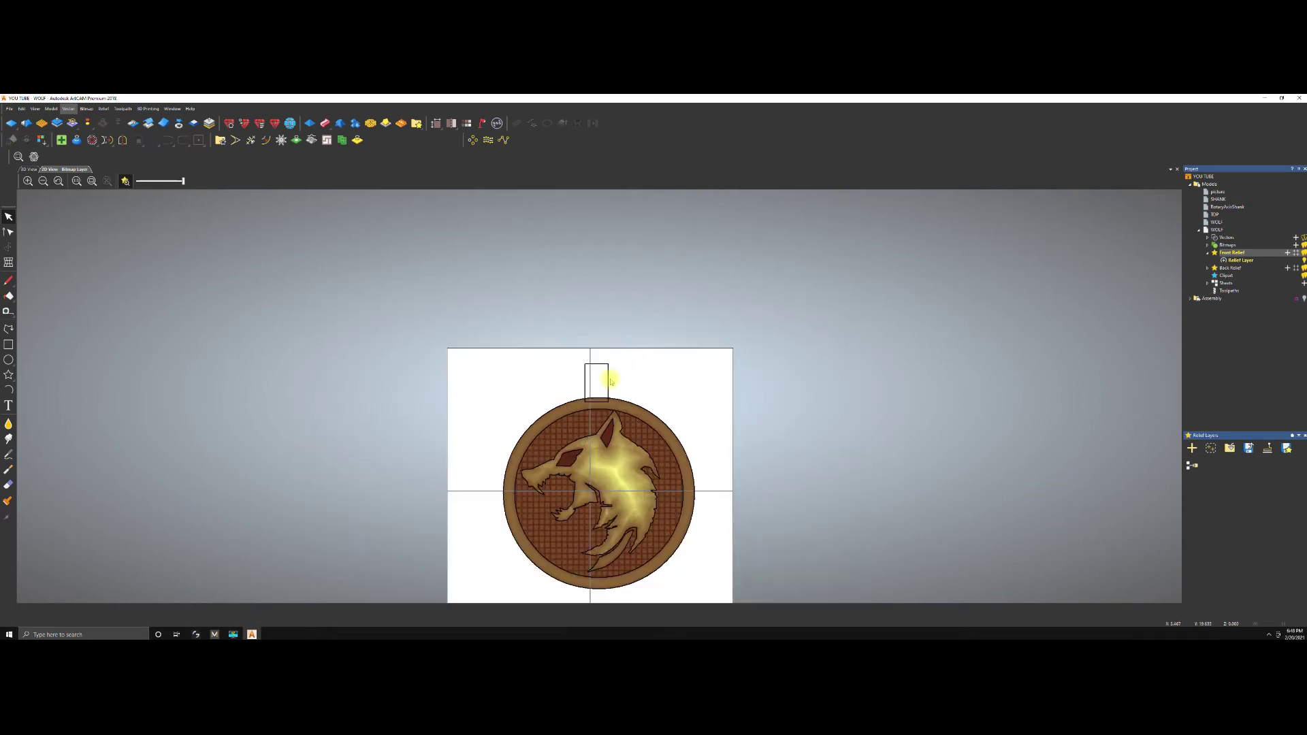
Edit the rectangle's nodes, turning its upper edge into an arc and spreading the upper corners outward into a rounded pendant loop.
scroll(607, 364, "up", 1)
left_click(603, 350)
key("n")
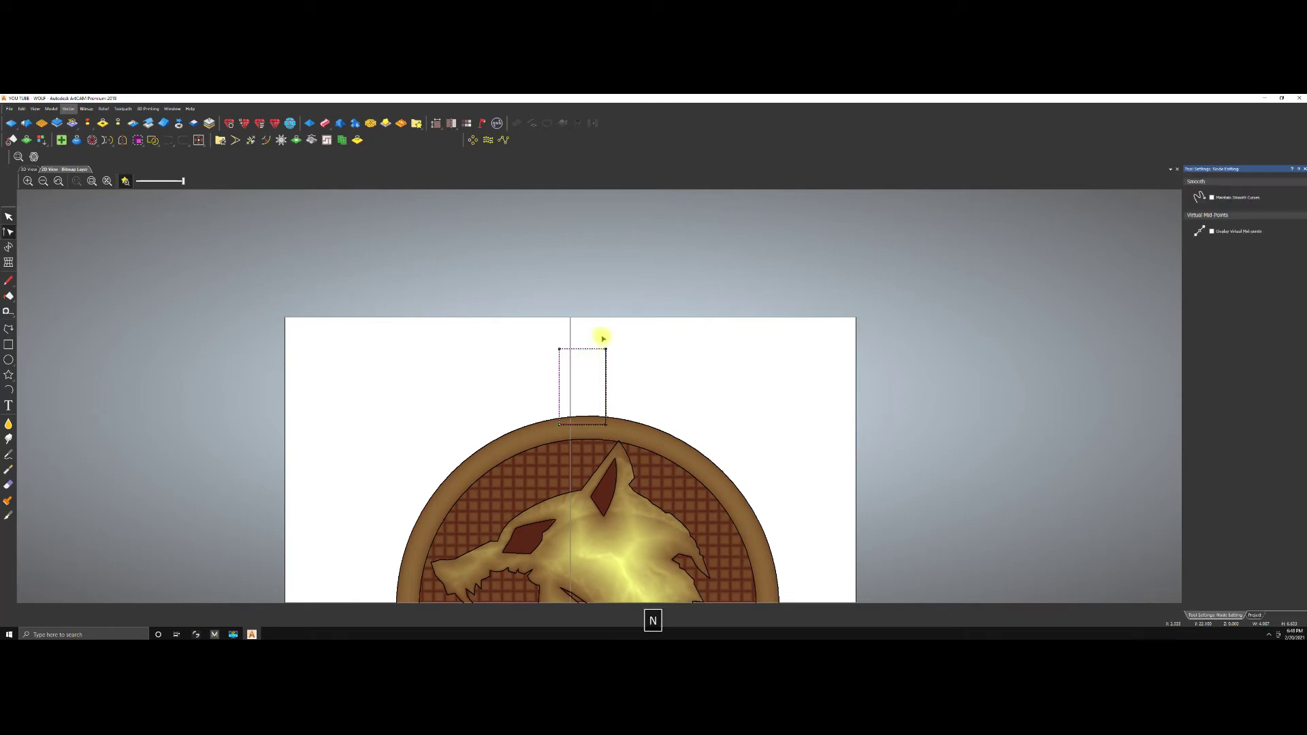
key("a")
left_click_drag(605, 349, 541, 371)
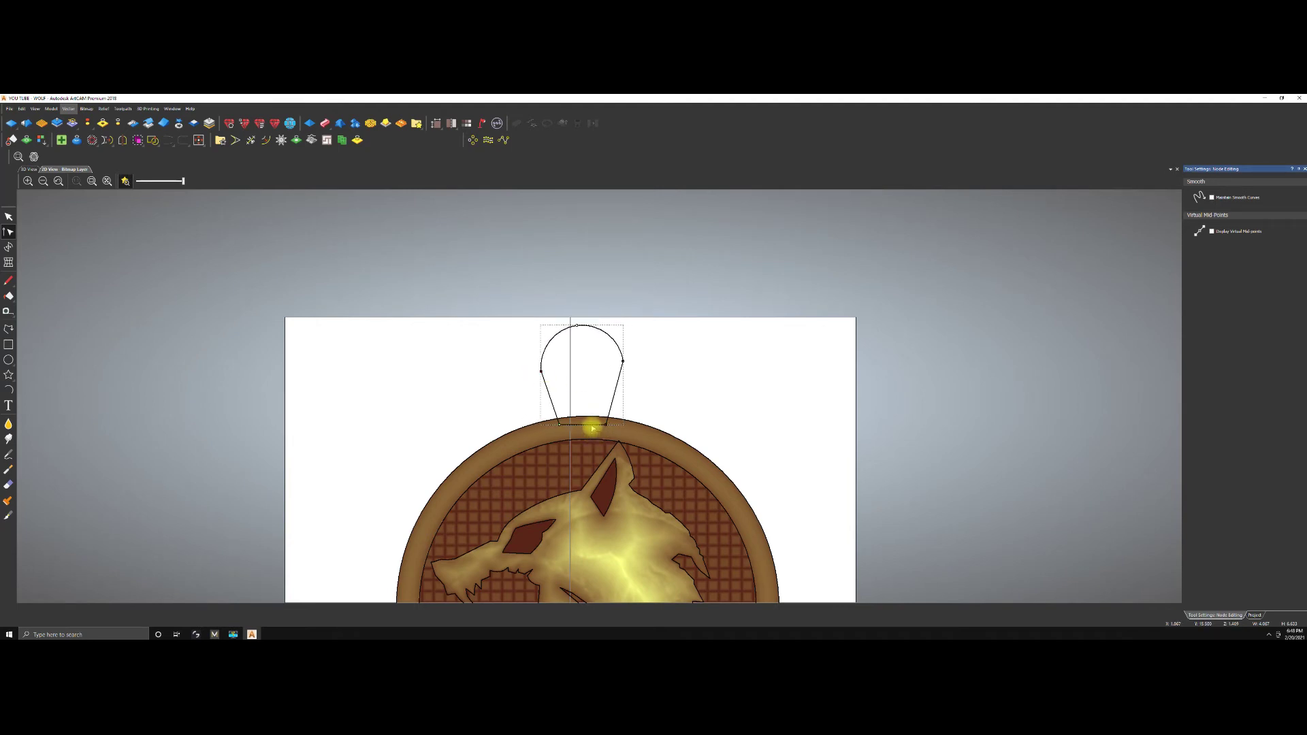
left_click(658, 415)
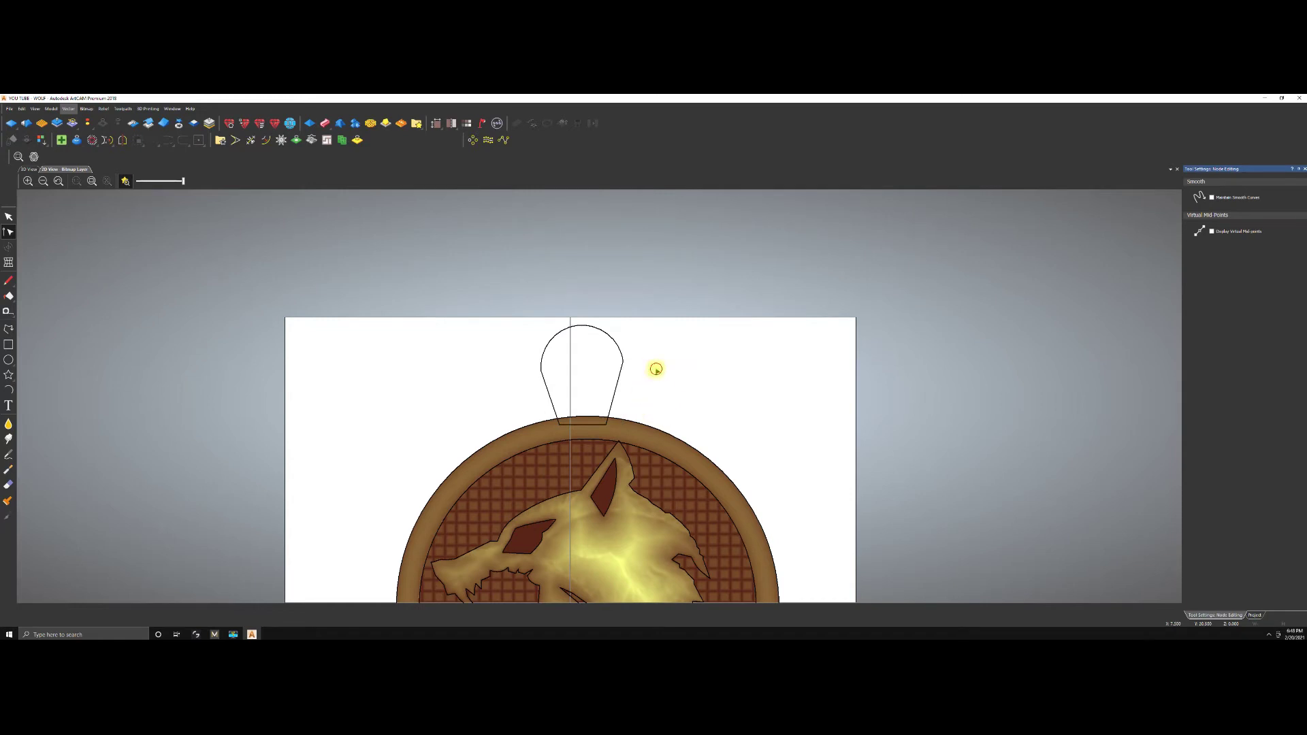
key("Escape")
Raise the pendant loop outline into a rounded relief with the Round shape profile and the Merge High combine mode.
left_click(611, 338)
key("F12")
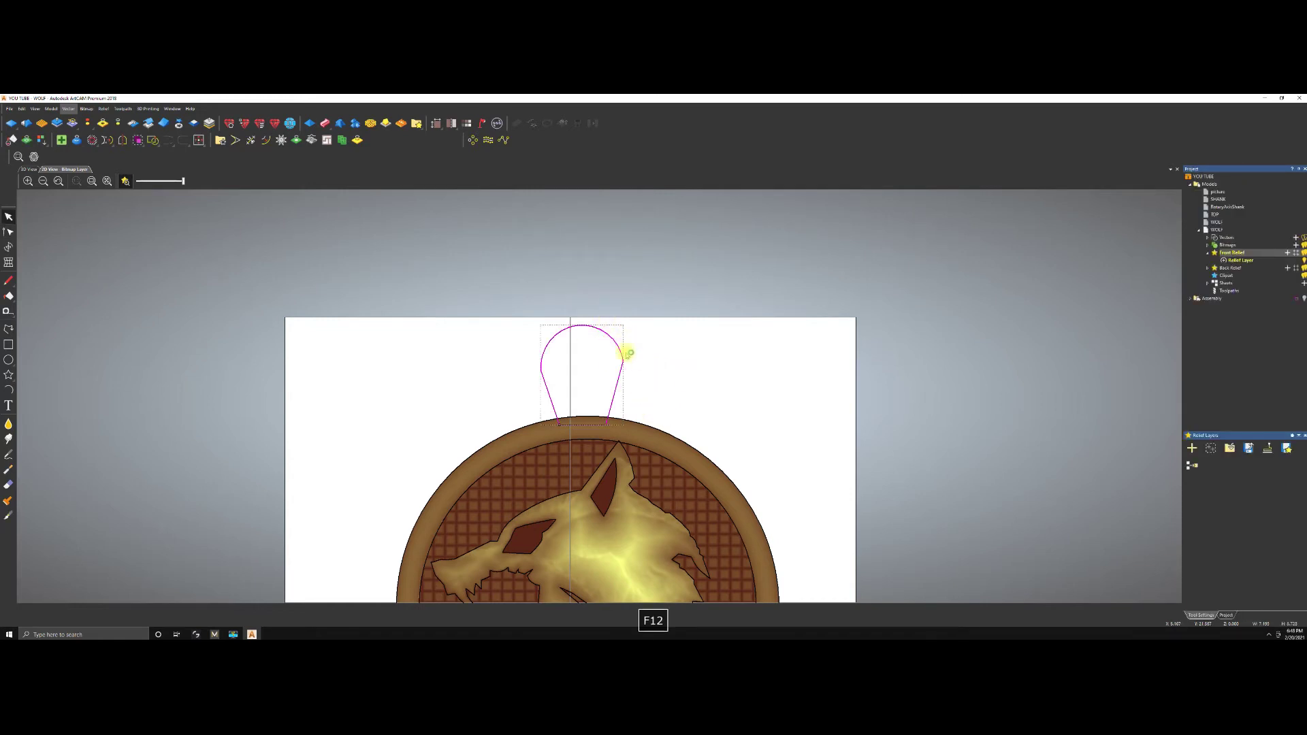
left_click(29, 170)
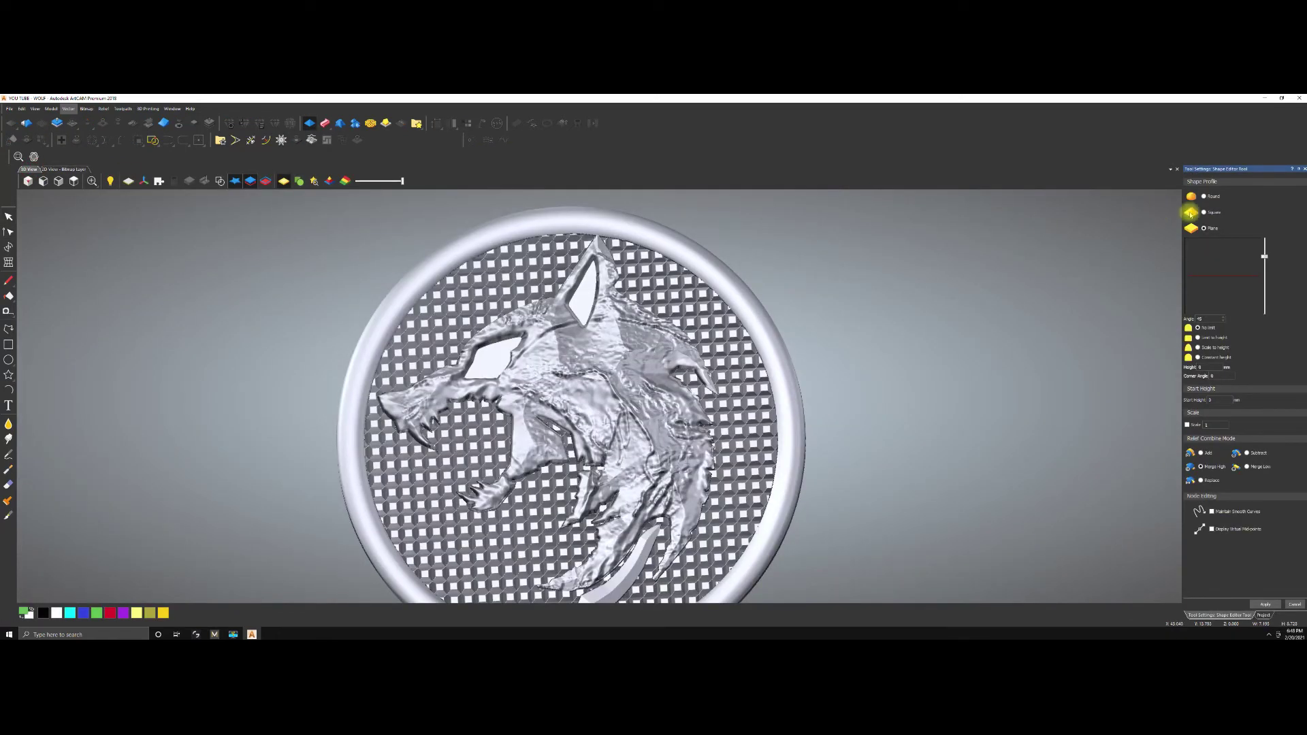
left_click(1203, 196)
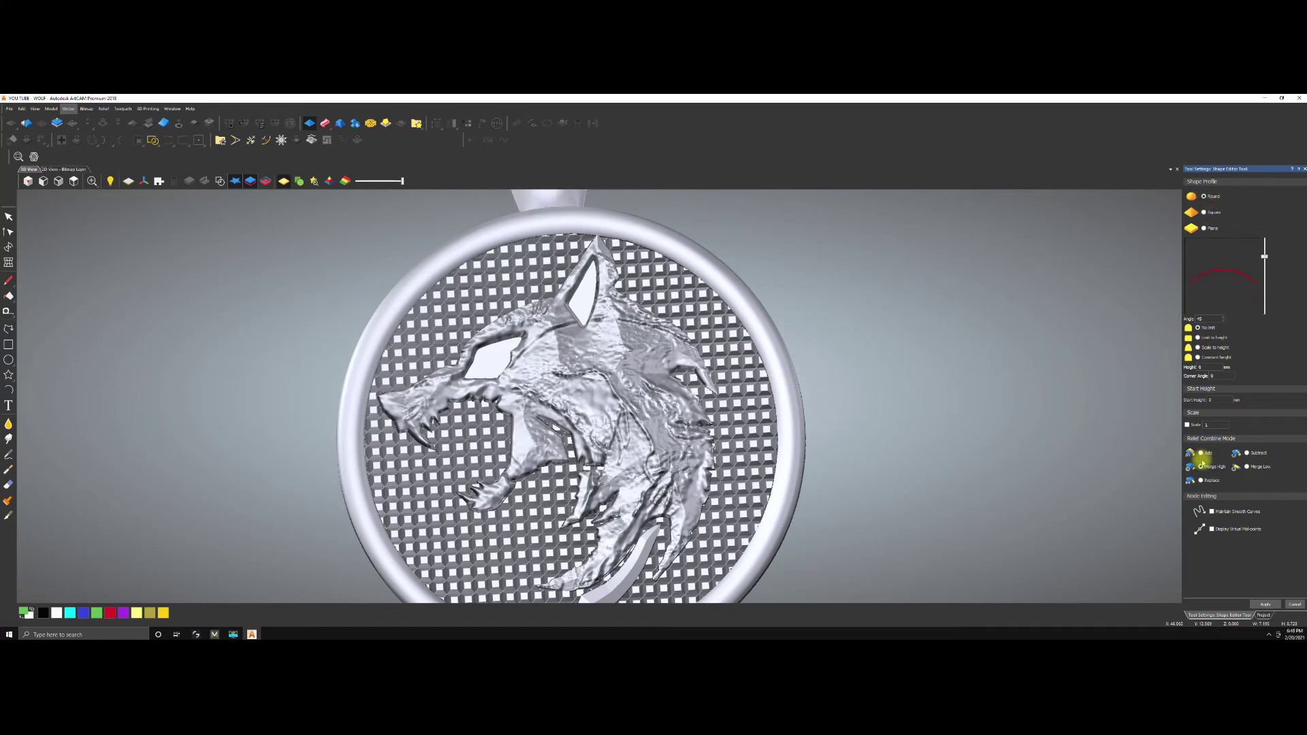
scroll(840, 286, "down", 3)
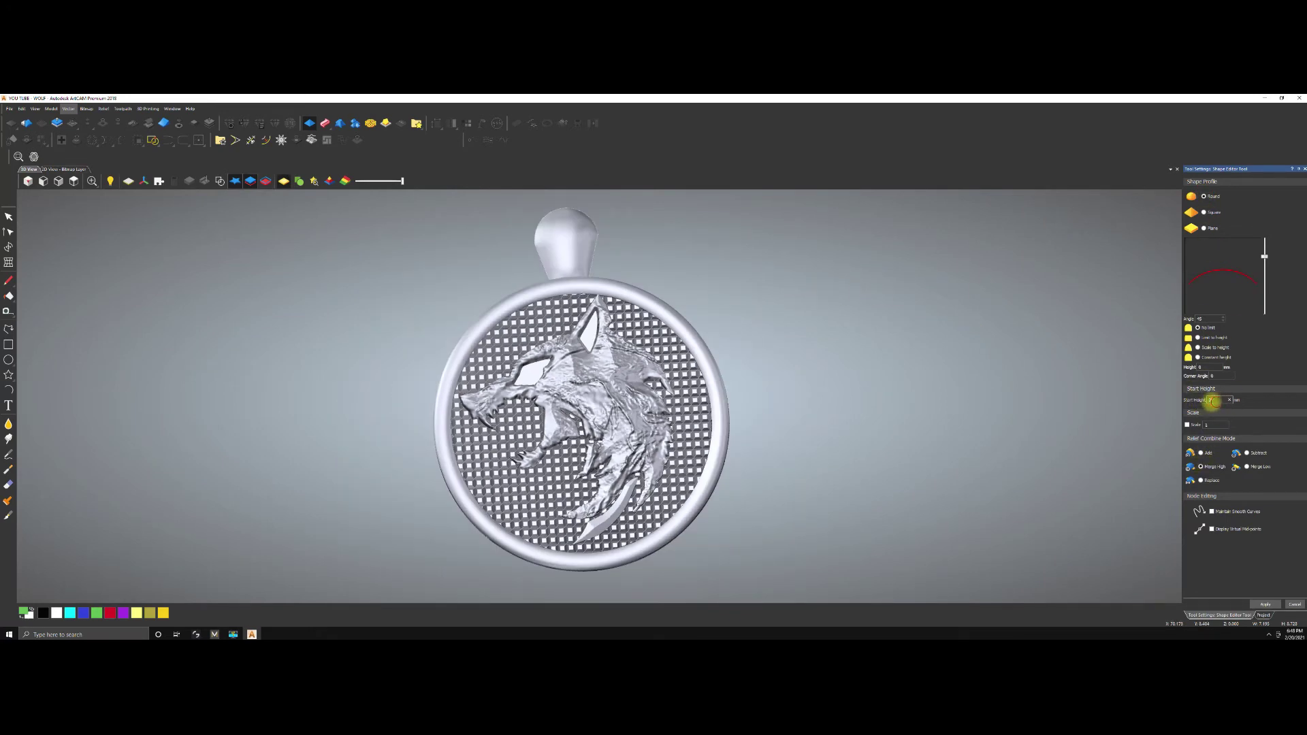
left_click_drag(860, 295, 651, 293)
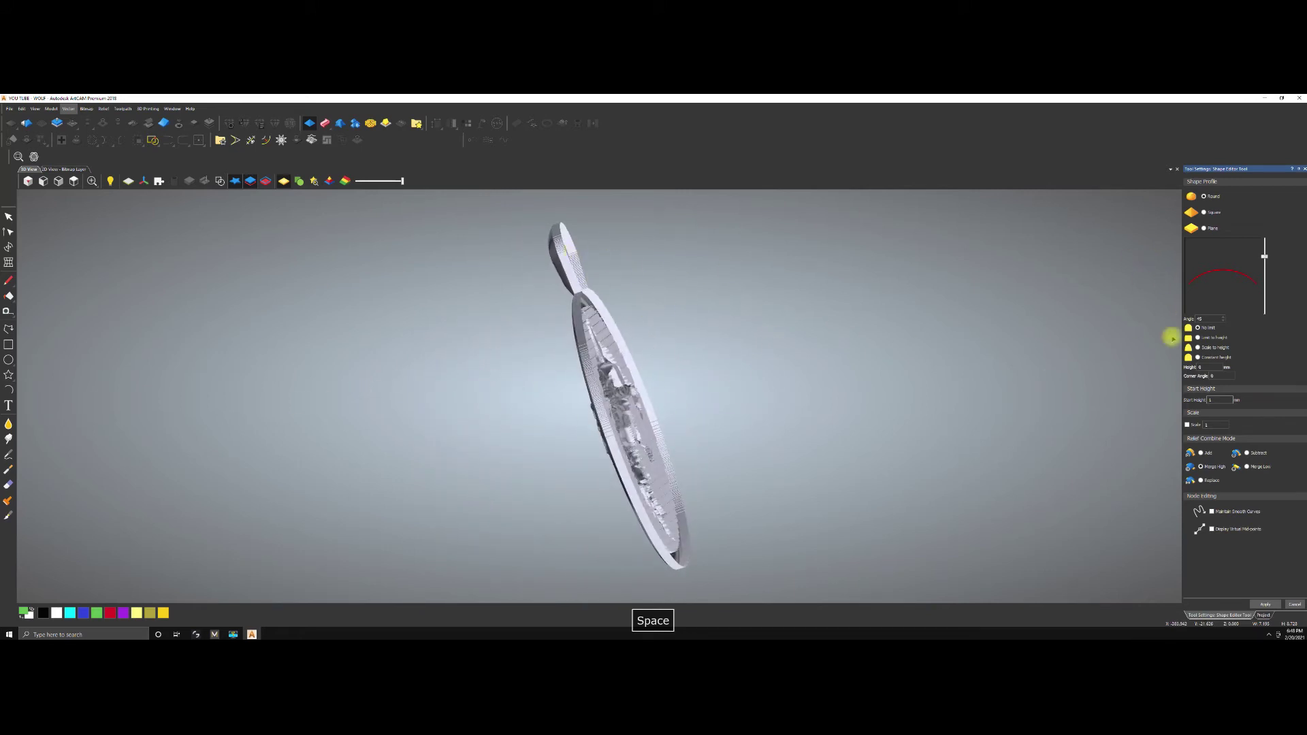
left_click(1295, 603)
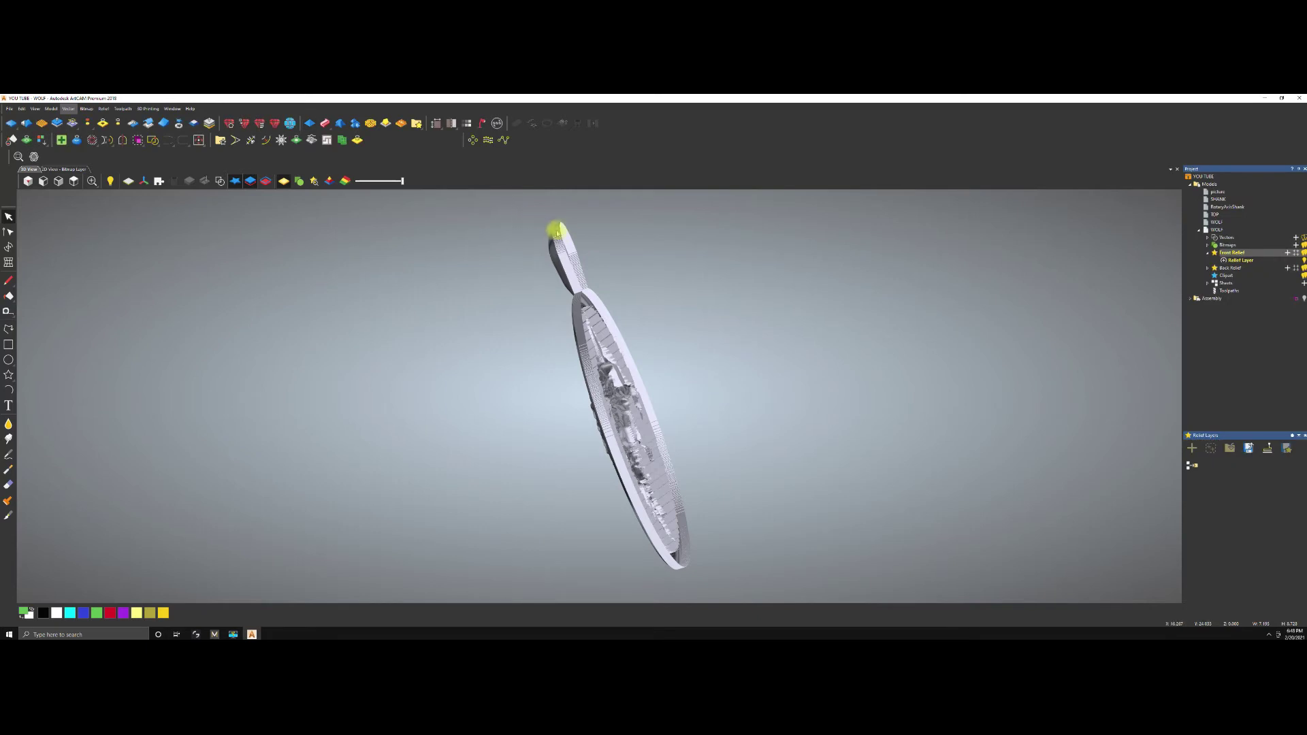
Import the U Link component from the Primitives library into the assembly, with its width set to 5 mm.
left_click_drag(556, 231, 567, 227)
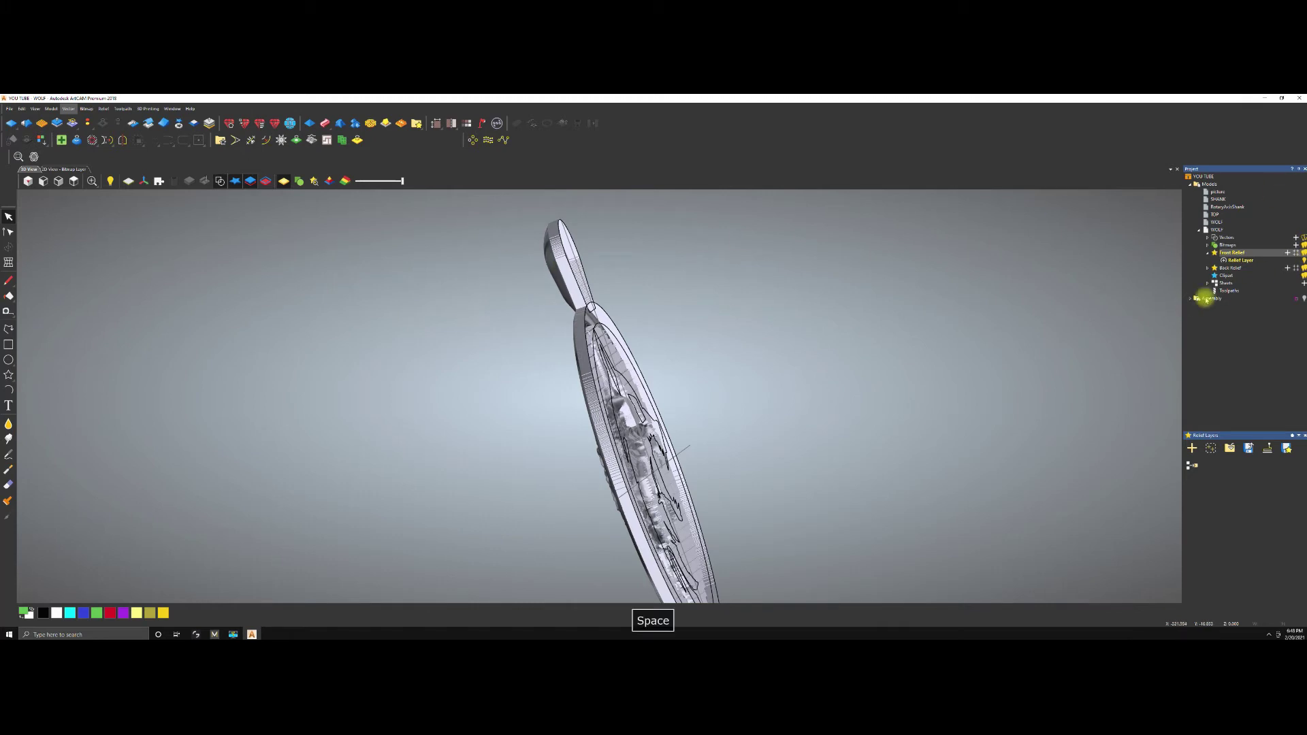
left_click(1210, 298)
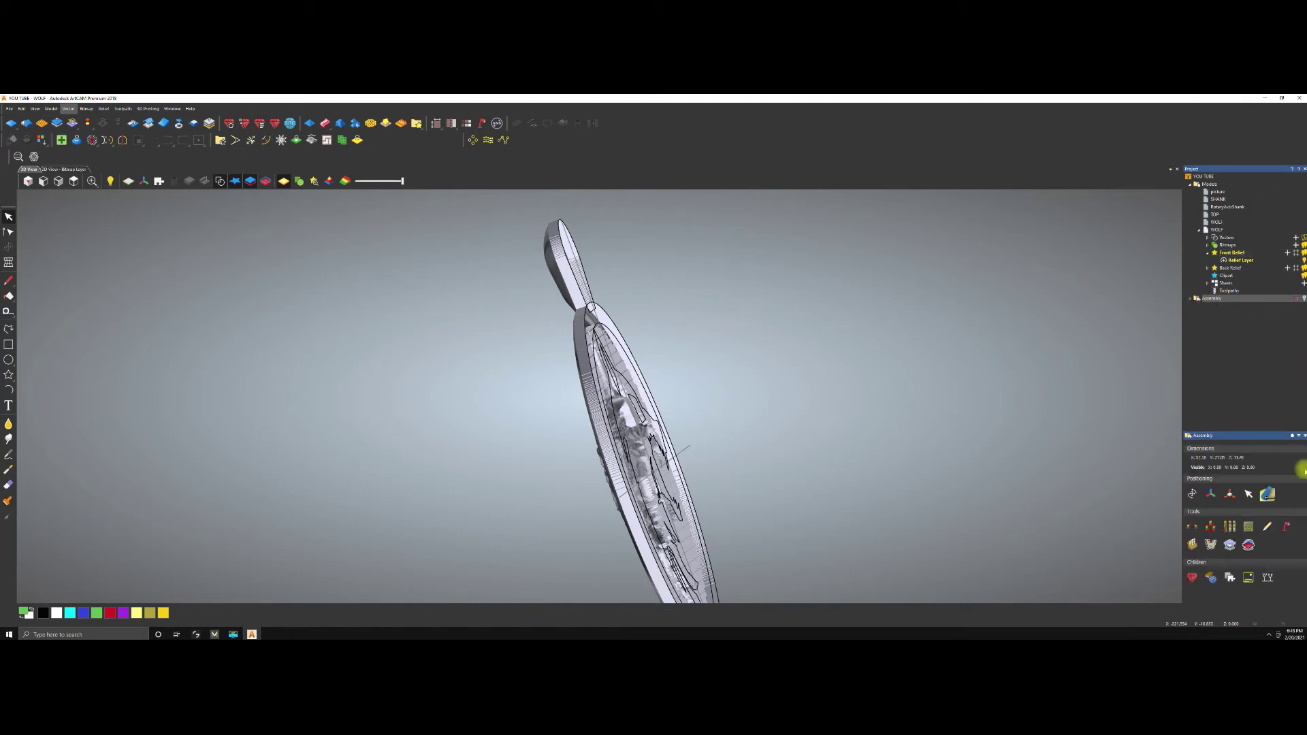
left_click(1213, 579)
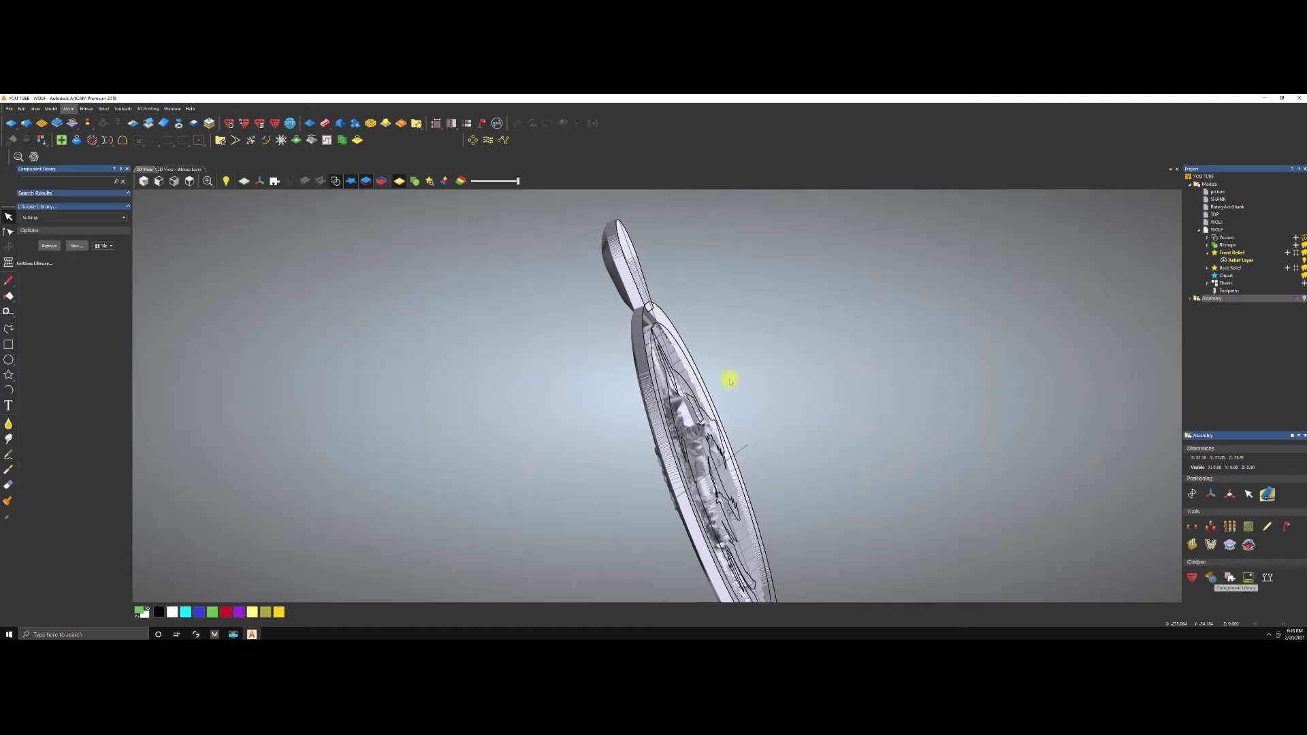
left_click(119, 203)
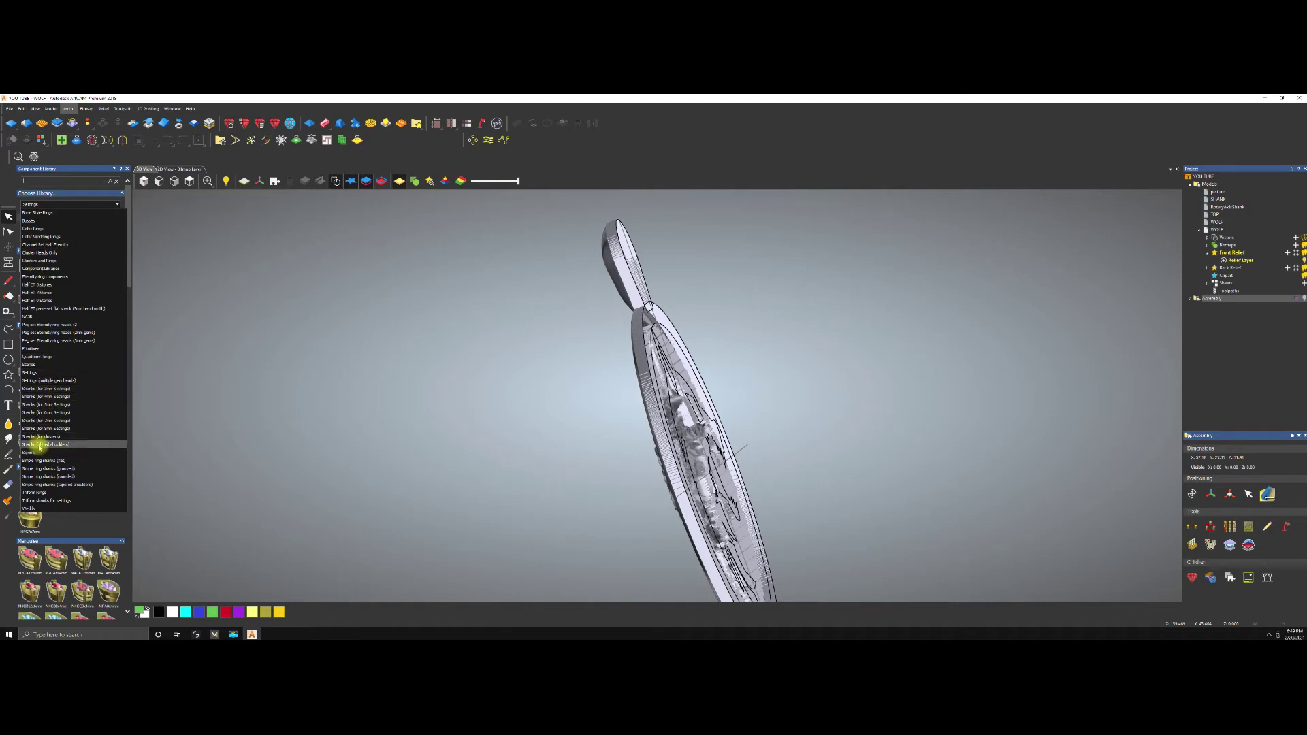
left_click(41, 349)
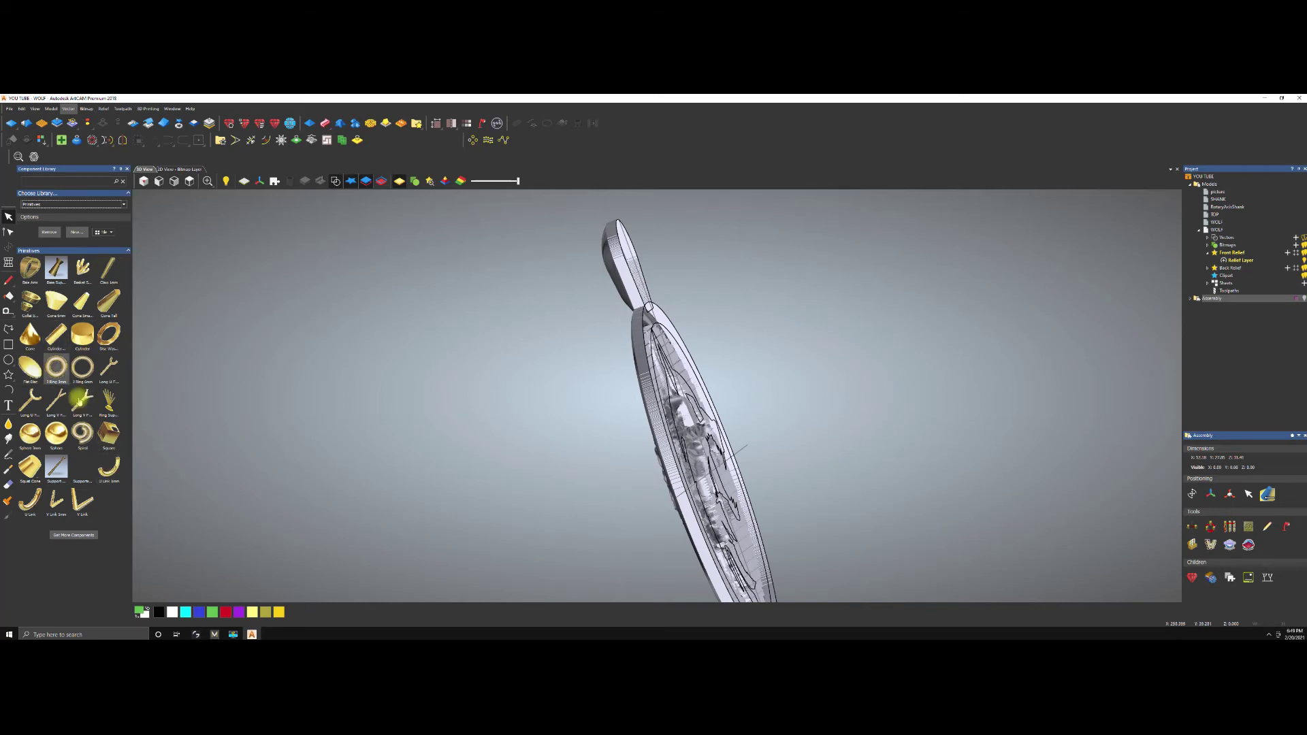
double_click(30, 502)
left_click(71, 203)
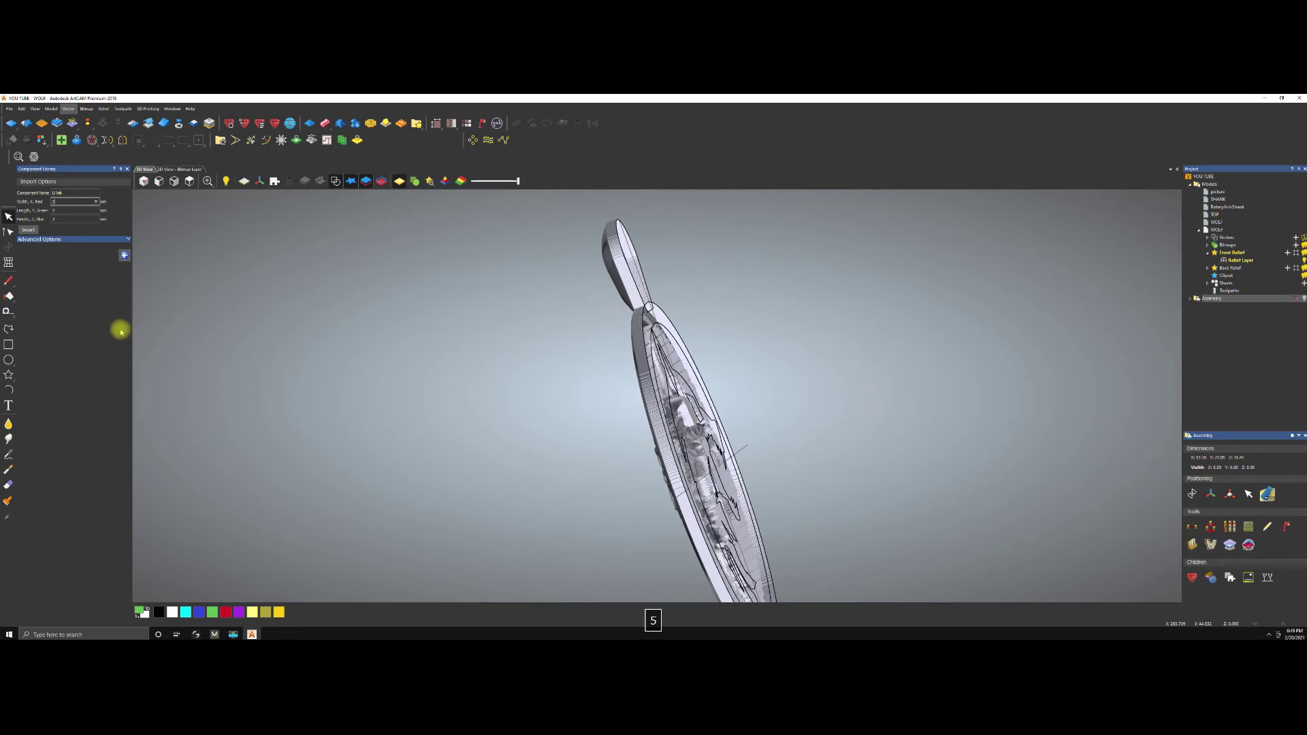
left_click(28, 230)
Show the assembly components in the 3D view and hide the 2D vectors around the imported link.
scroll(521, 311, "down", 3)
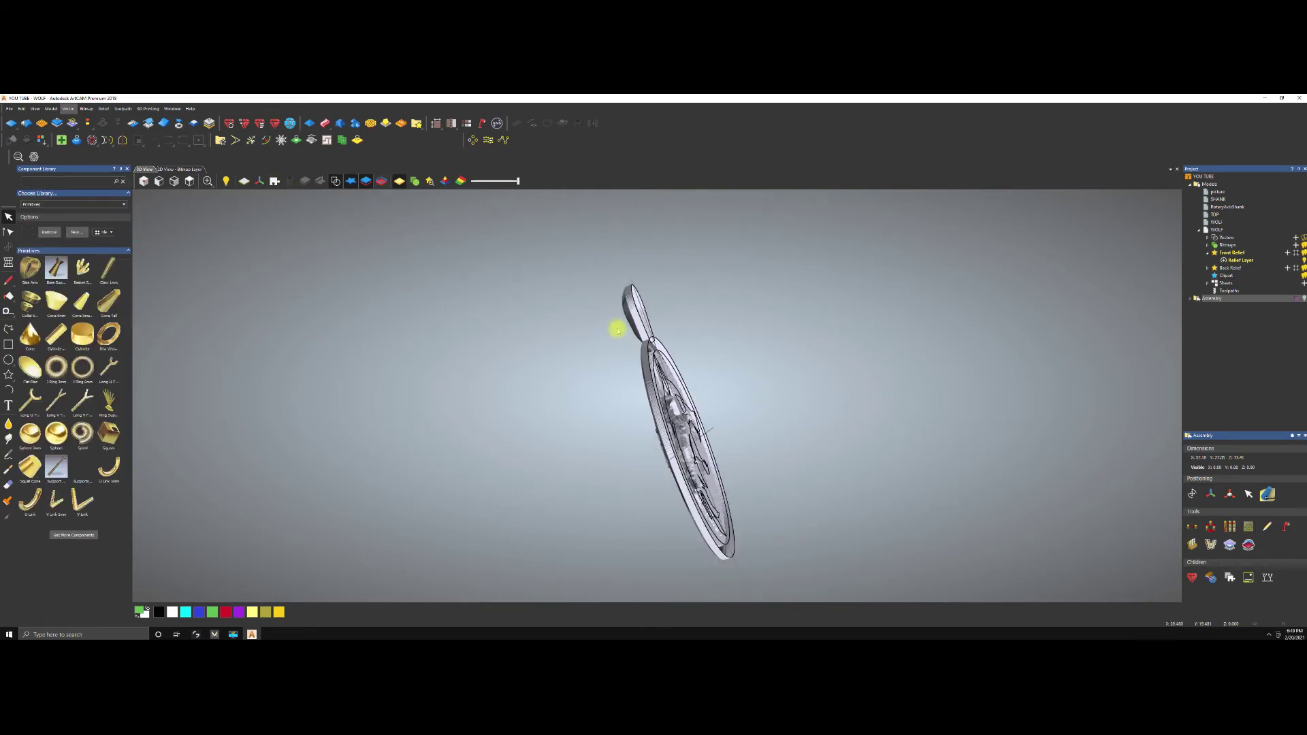
left_click(368, 181)
left_click(376, 183)
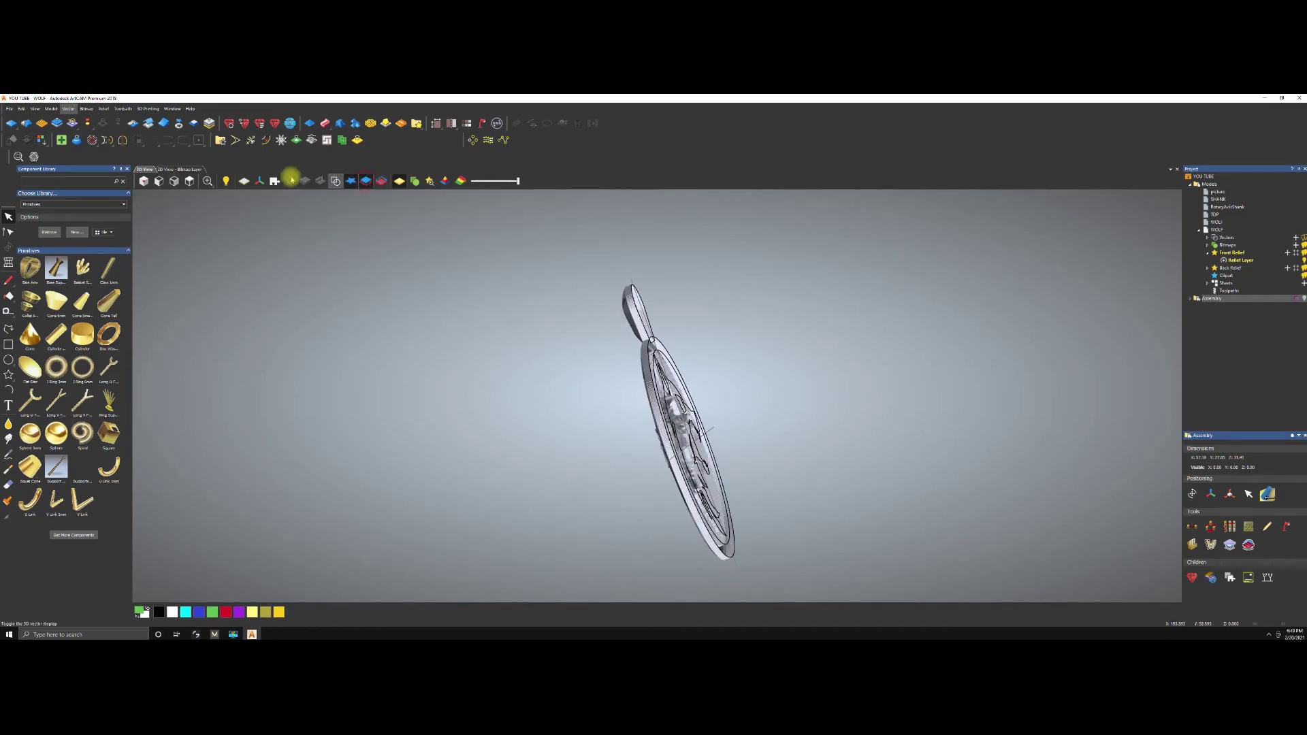
left_click(275, 181)
mouse_move(629, 398)
left_mouse_down()
mouse_move(714, 350)
mouse_move(951, 370)
mouse_move(898, 443)
mouse_move(1033, 300)
left_mouse_up()
key("space")
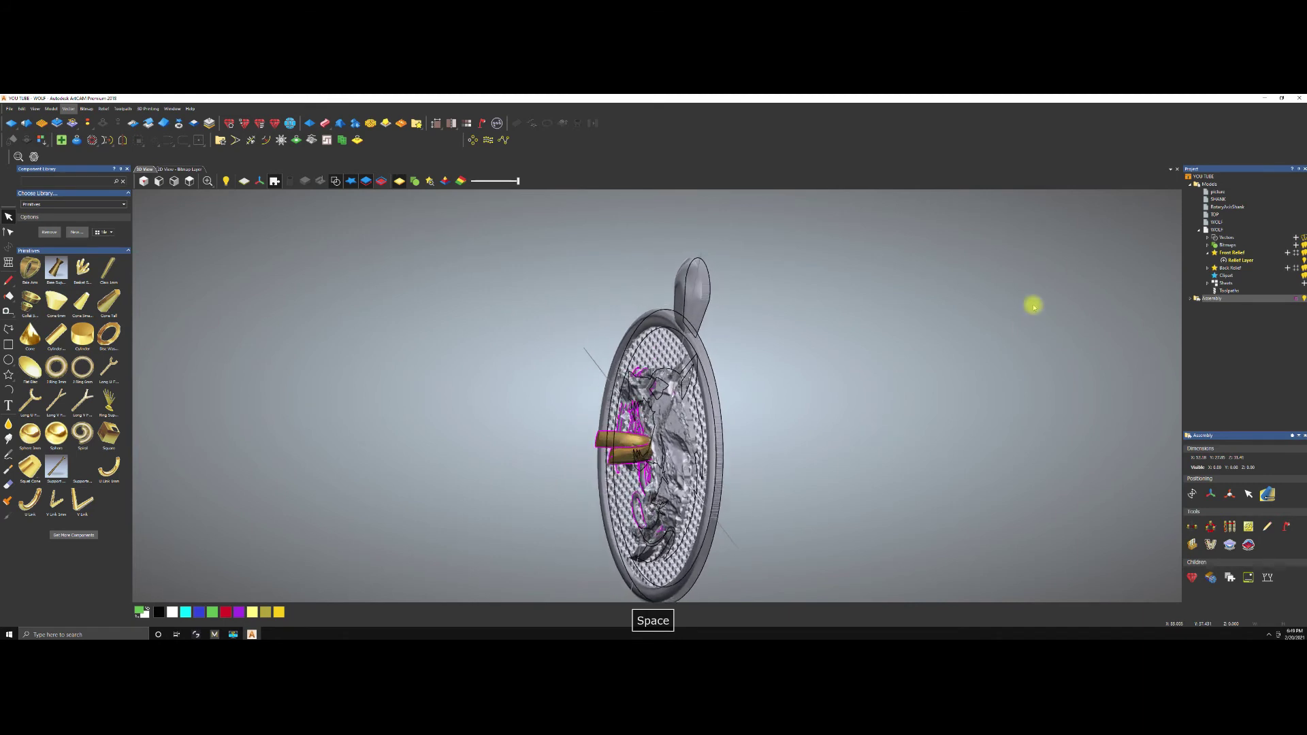
left_click(336, 181)
scroll(646, 424, "up", 2)
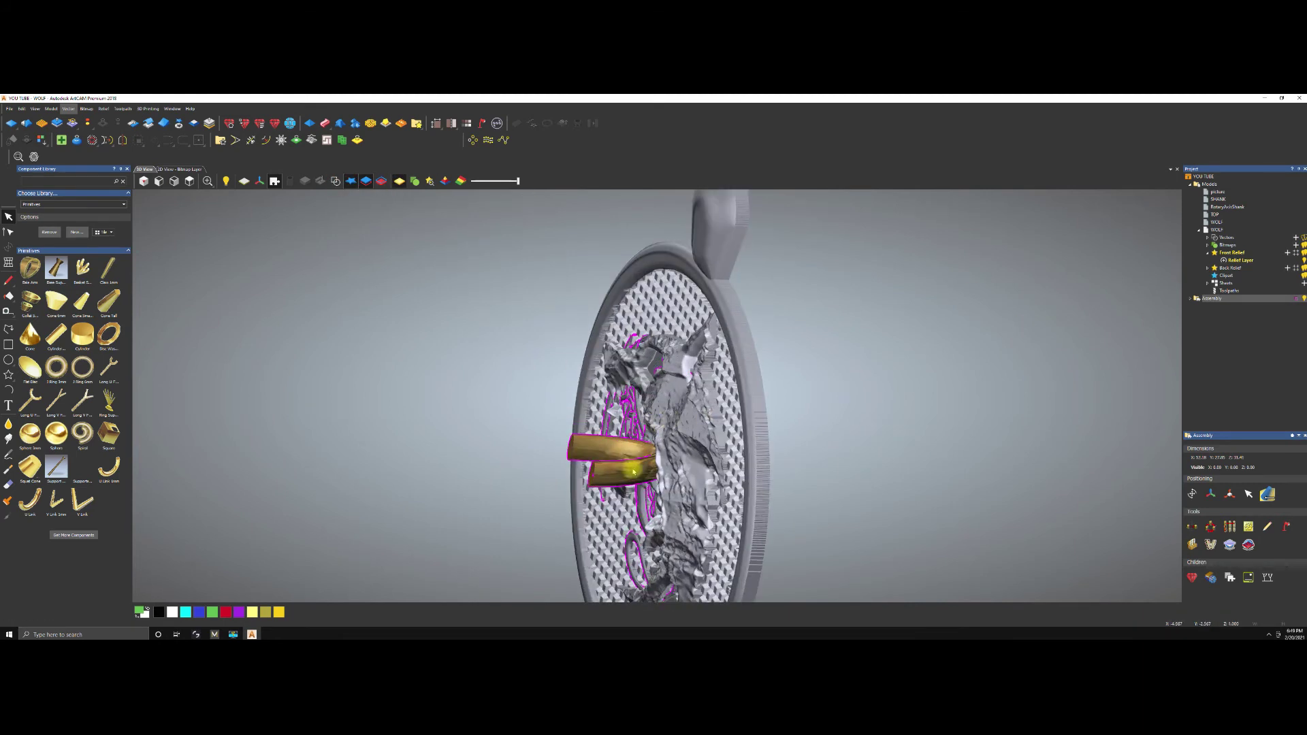
Expand the assembly tree, collapse the 3D Printing Structures group, and hide the picture component.
left_click(1191, 299)
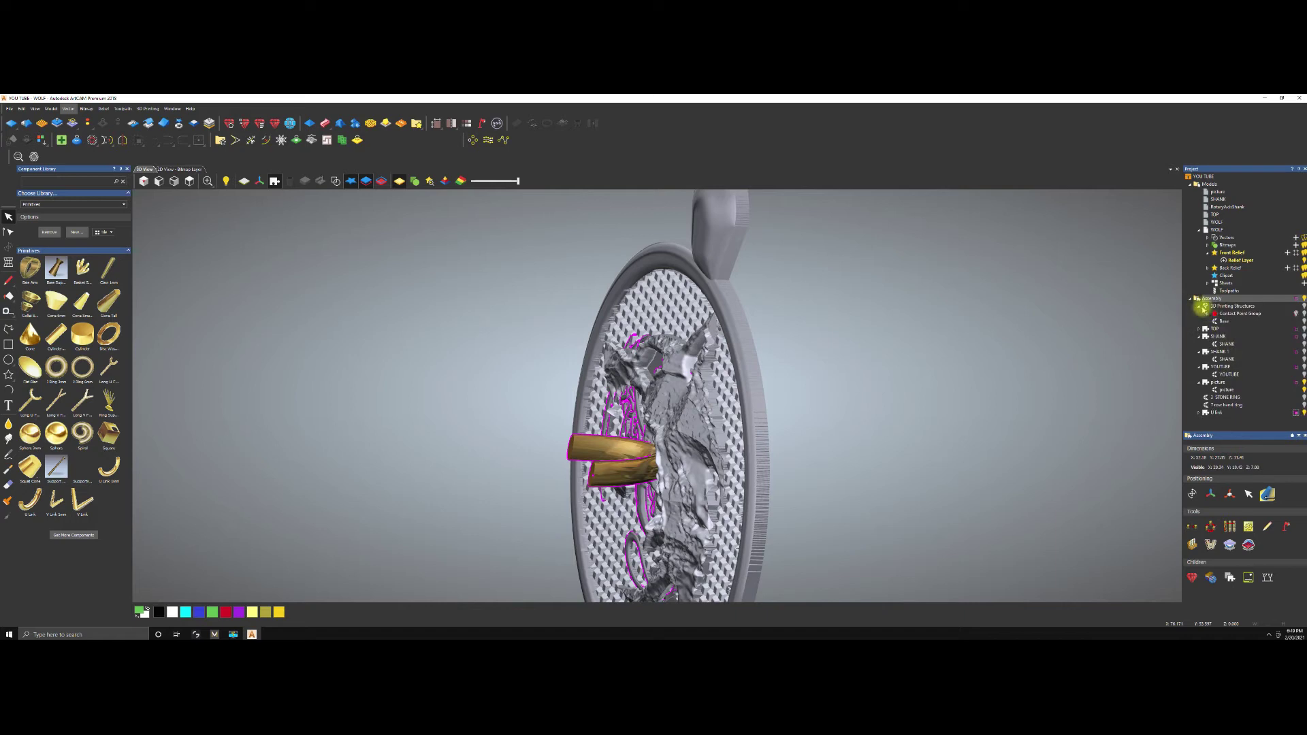
left_click(1201, 307)
left_click(1201, 307)
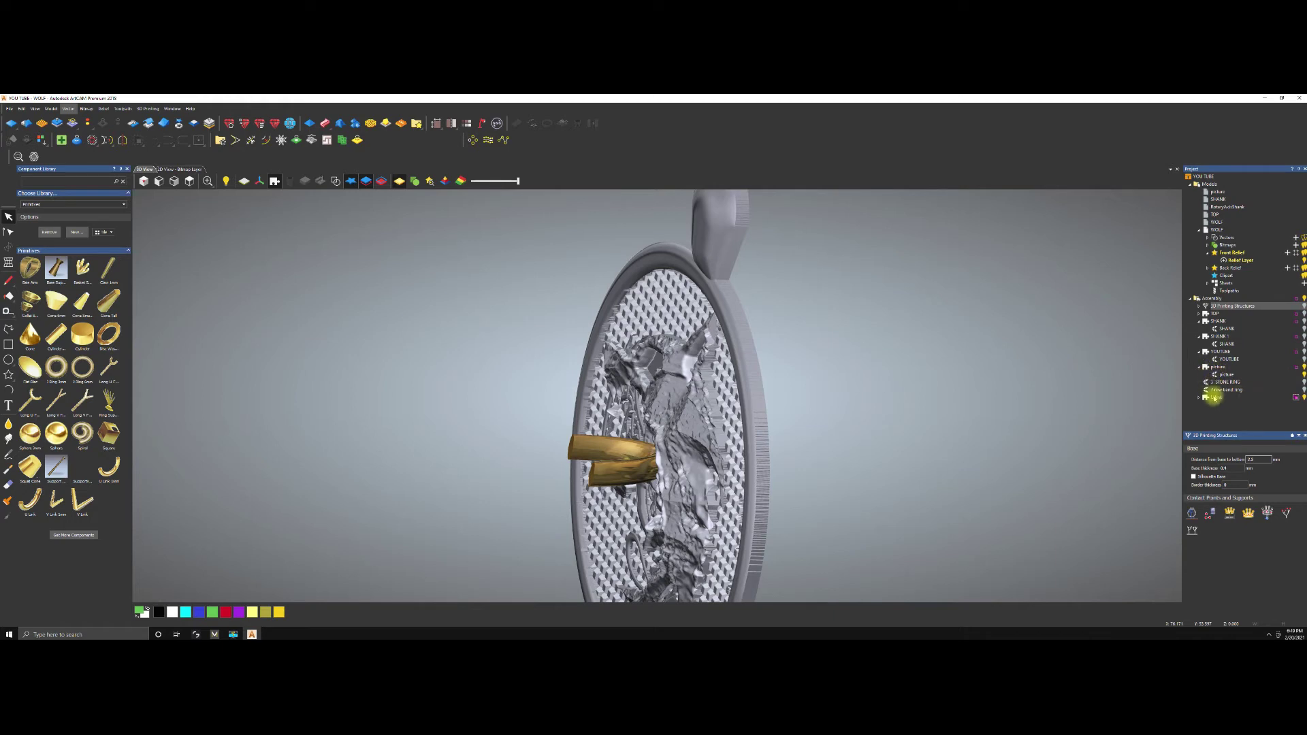
left_click(1300, 373)
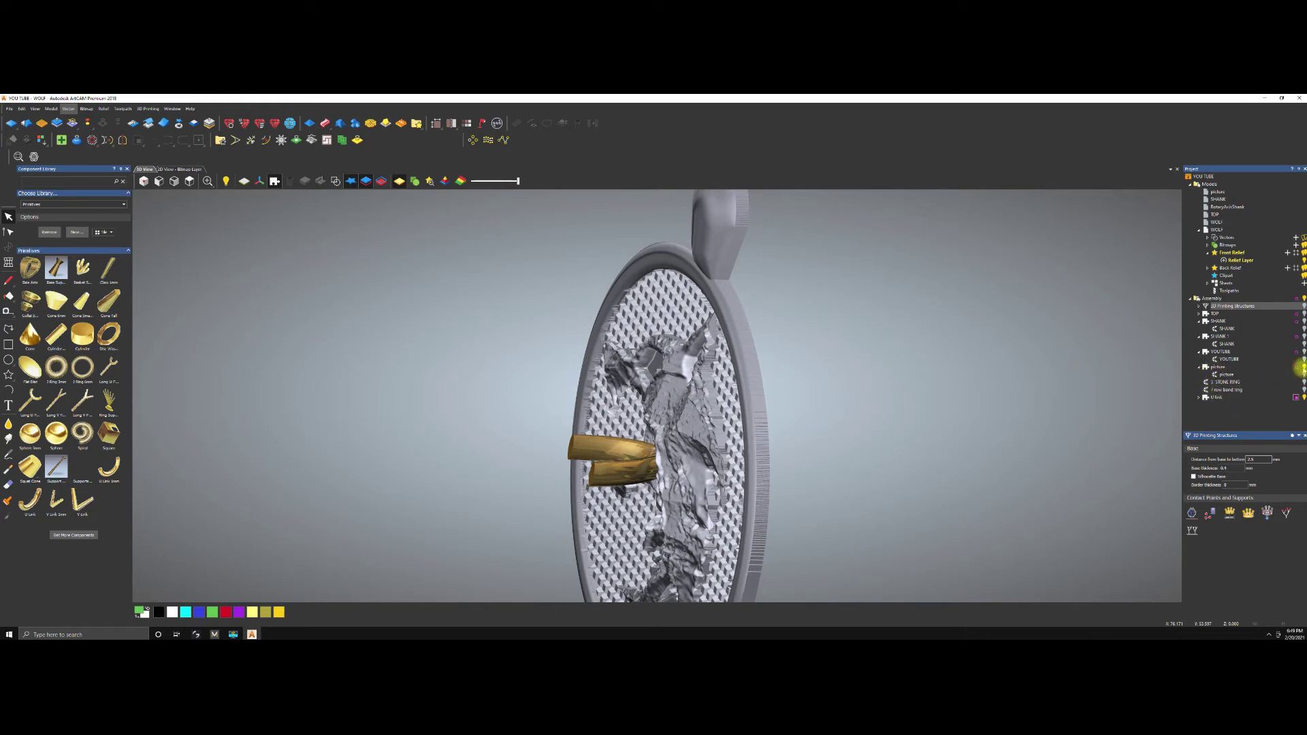
Move the U Link up and back with the Transform tool so it sits behind the base of the hanging loop.
left_click(1216, 397)
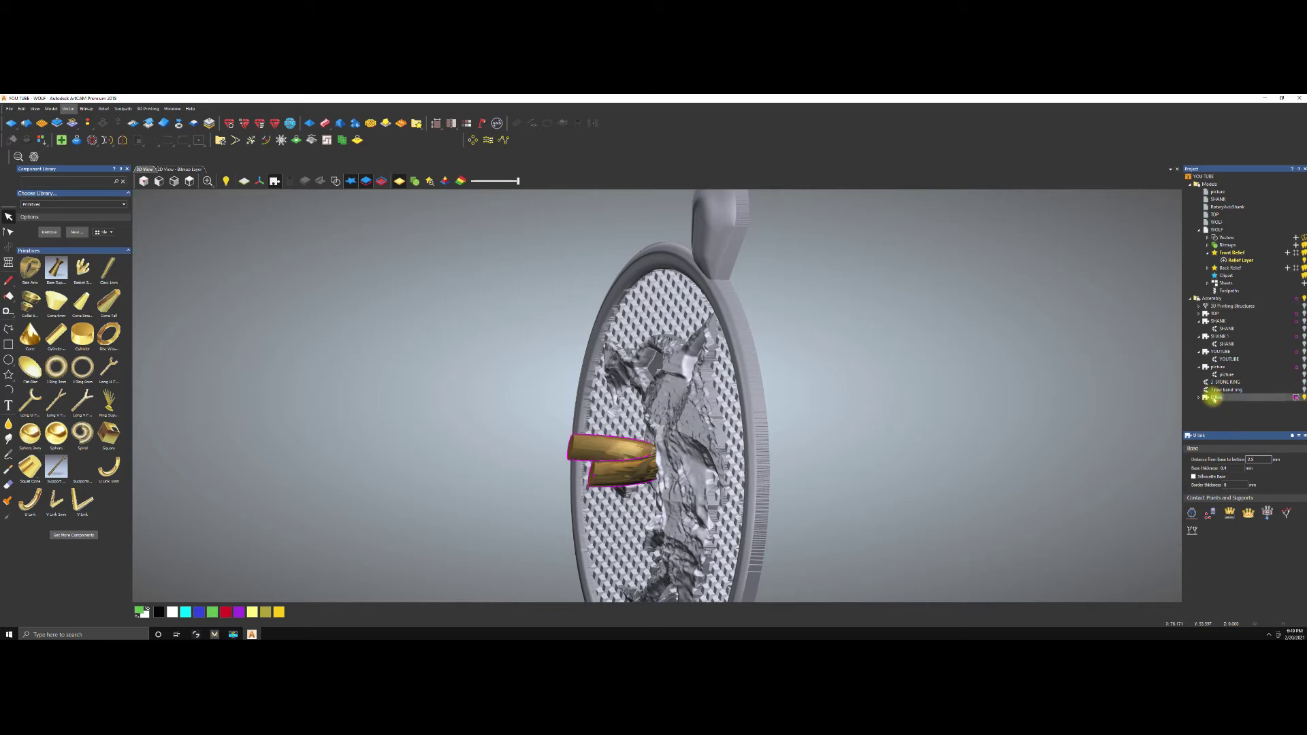
left_click(1191, 493)
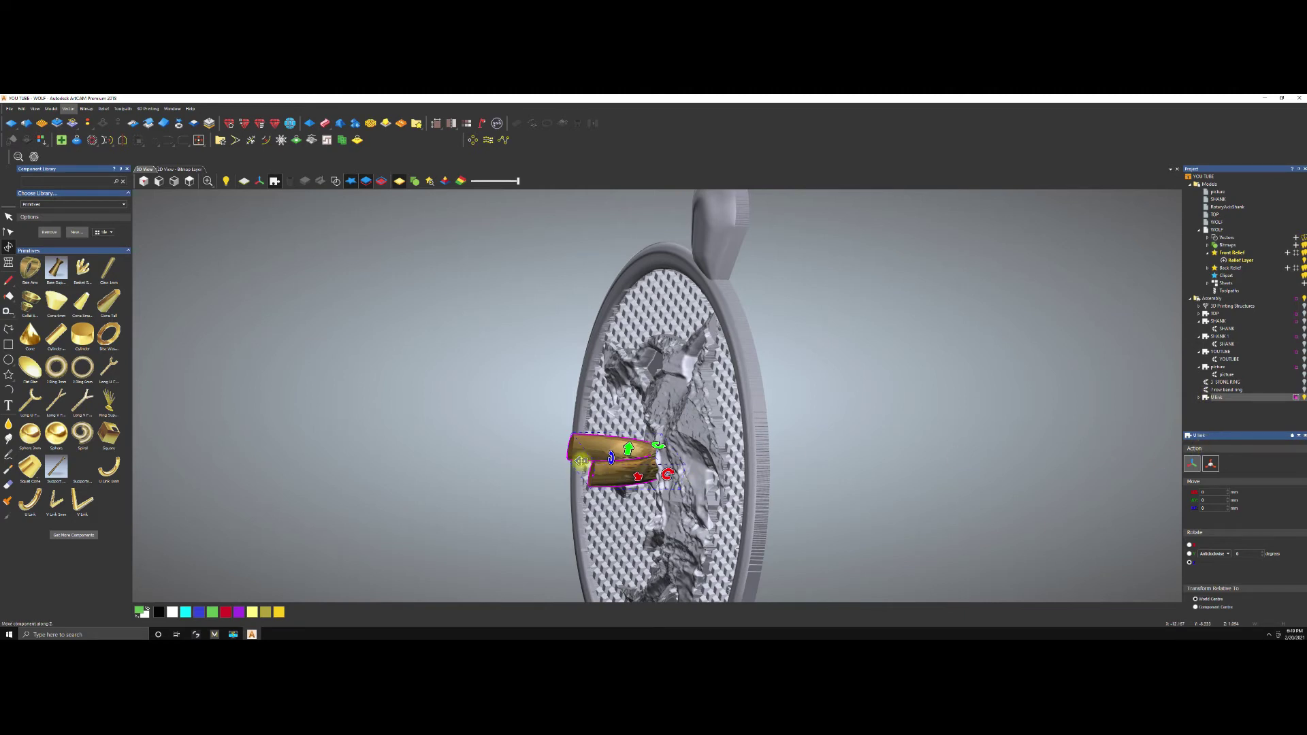
left_click_drag(580, 461, 780, 221)
right_click(911, 290)
key("space")
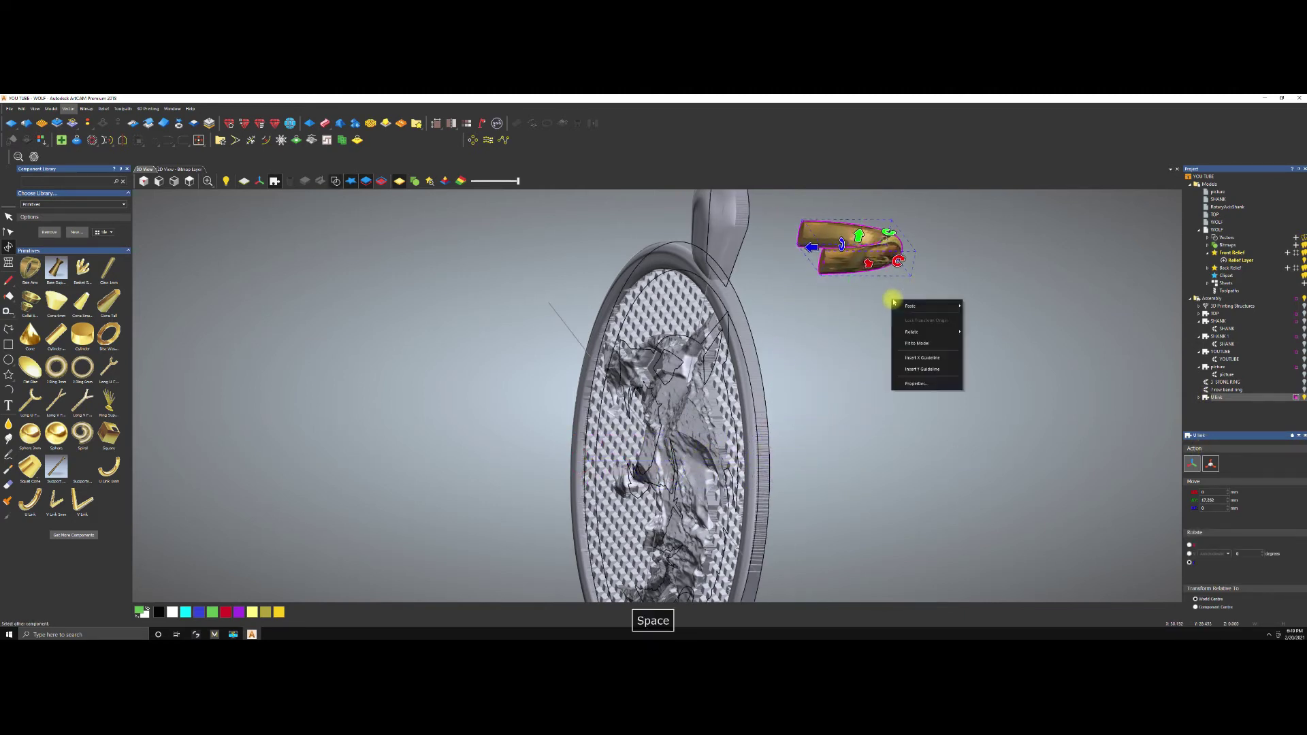
left_click_drag(855, 309, 677, 279)
left_click_drag(797, 368, 598, 385)
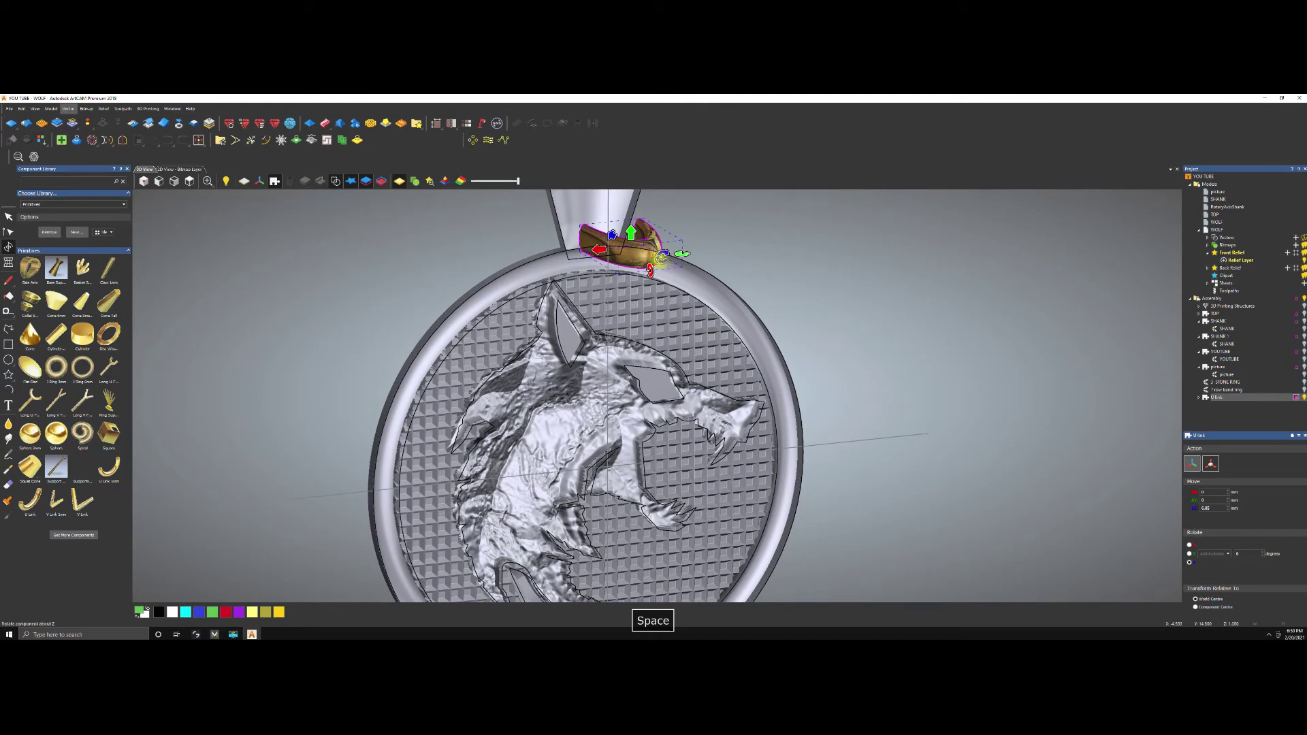
left_click_drag(660, 259, 648, 286)
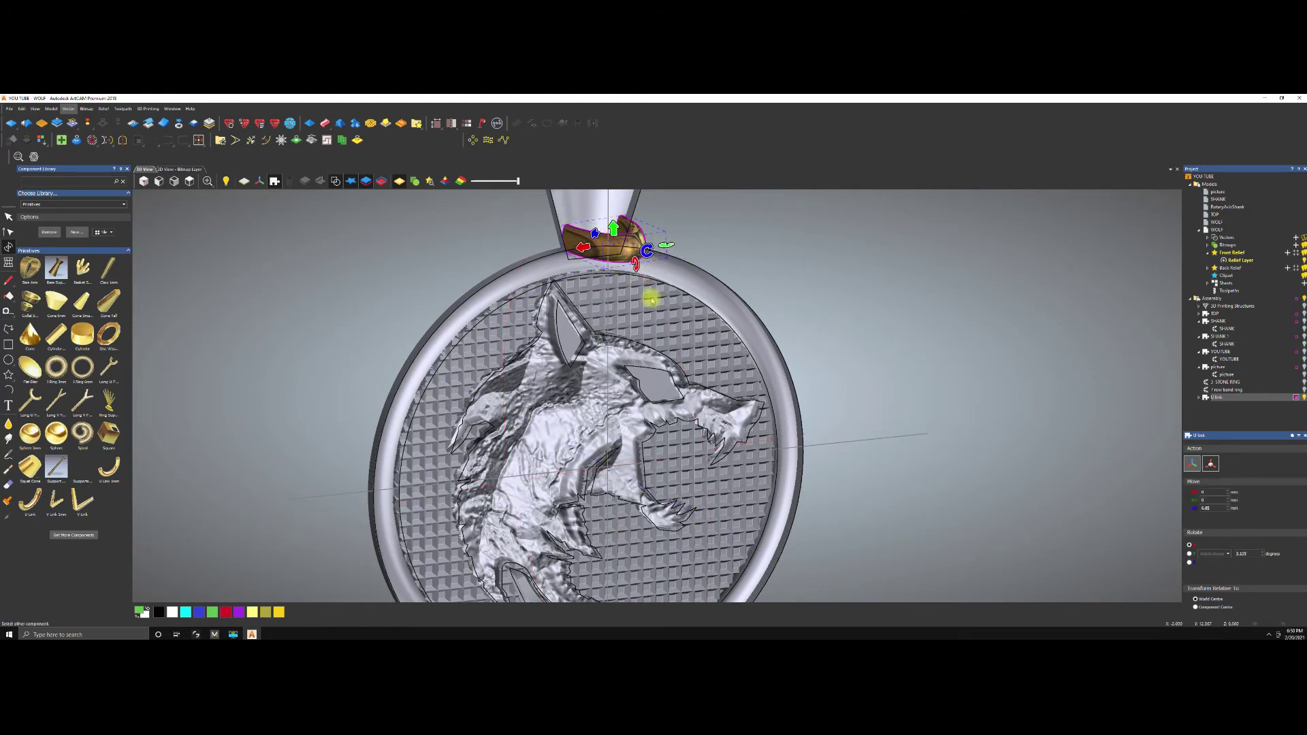
key("space")
left_click(747, 257)
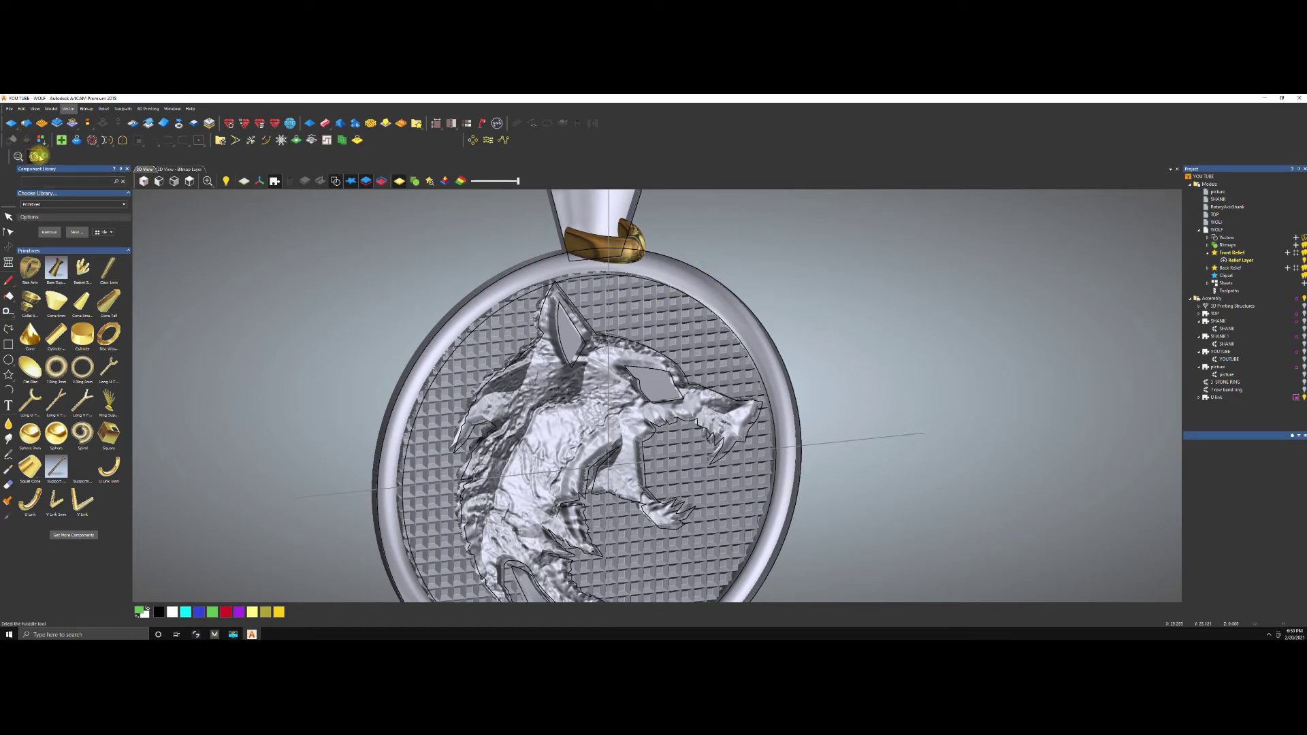
Rotate the U Link with the Transform tool so its curve stands upright instead of lying flat.
left_click_drag(293, 322, 700, 356)
key("space")
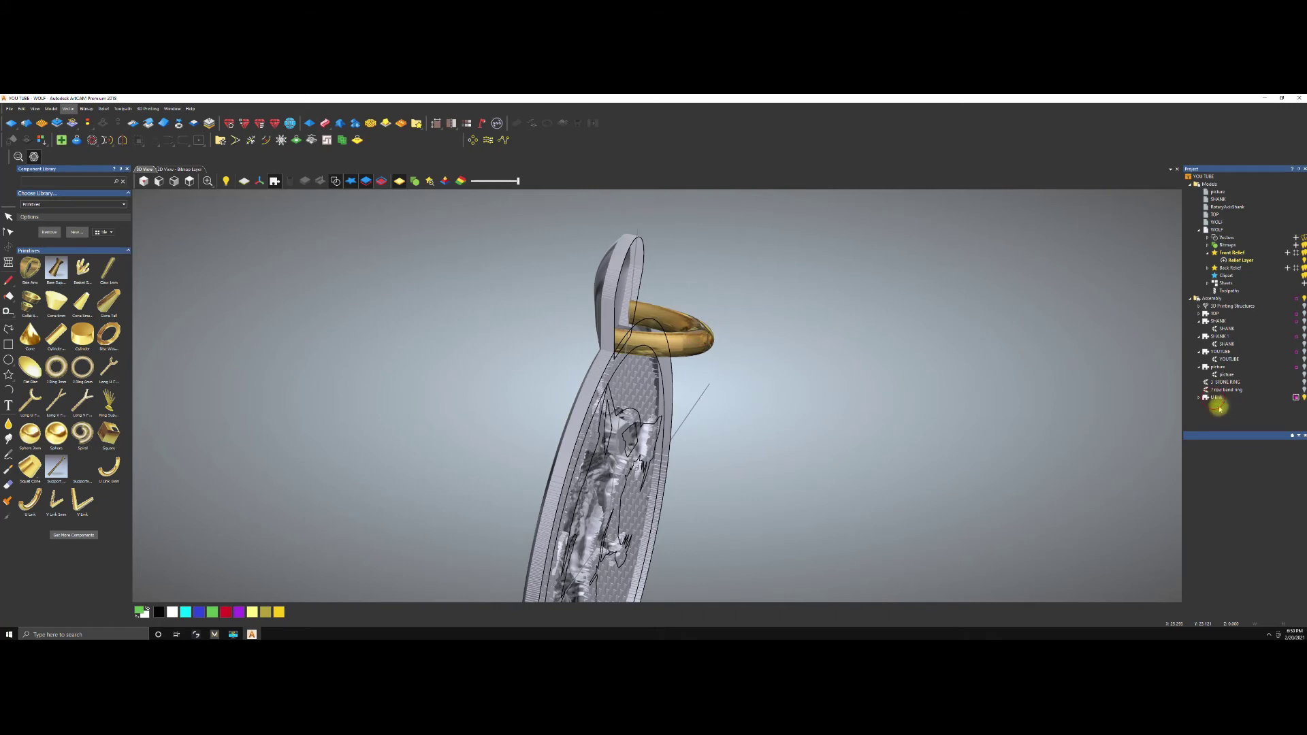
left_click(1216, 397)
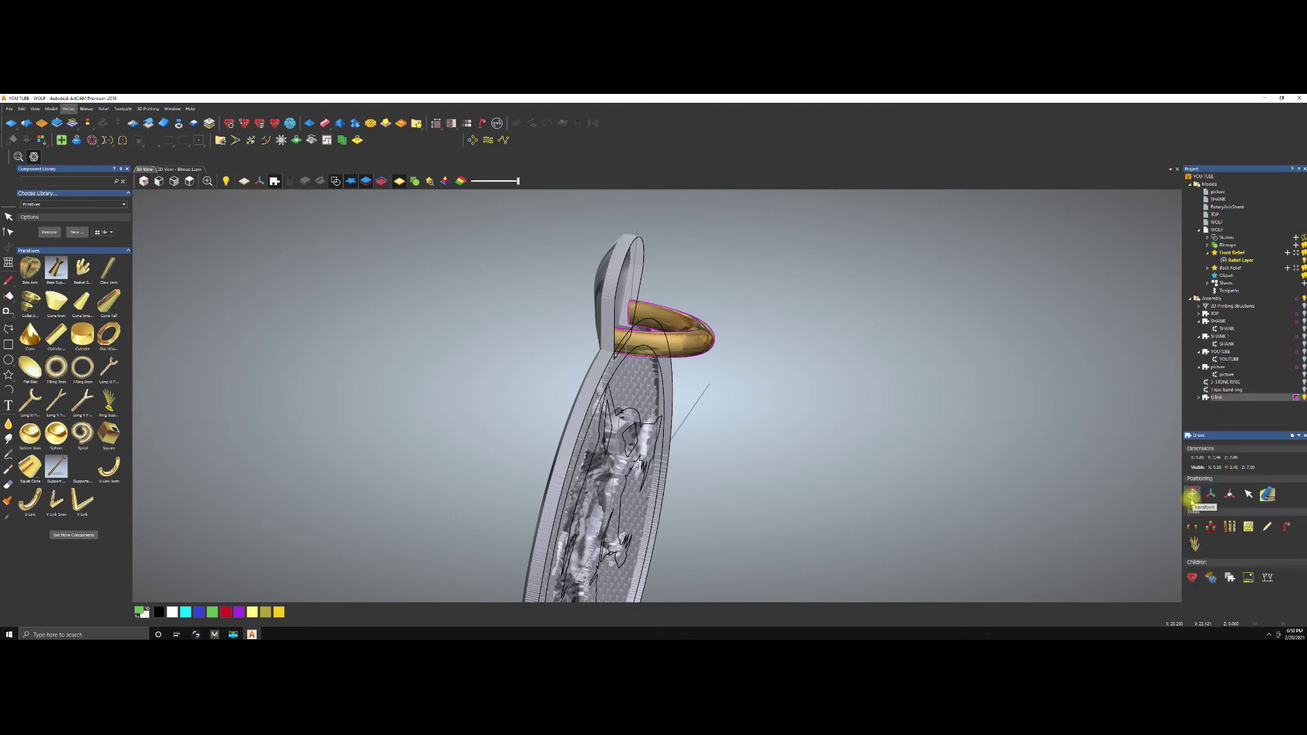
left_click(1192, 495)
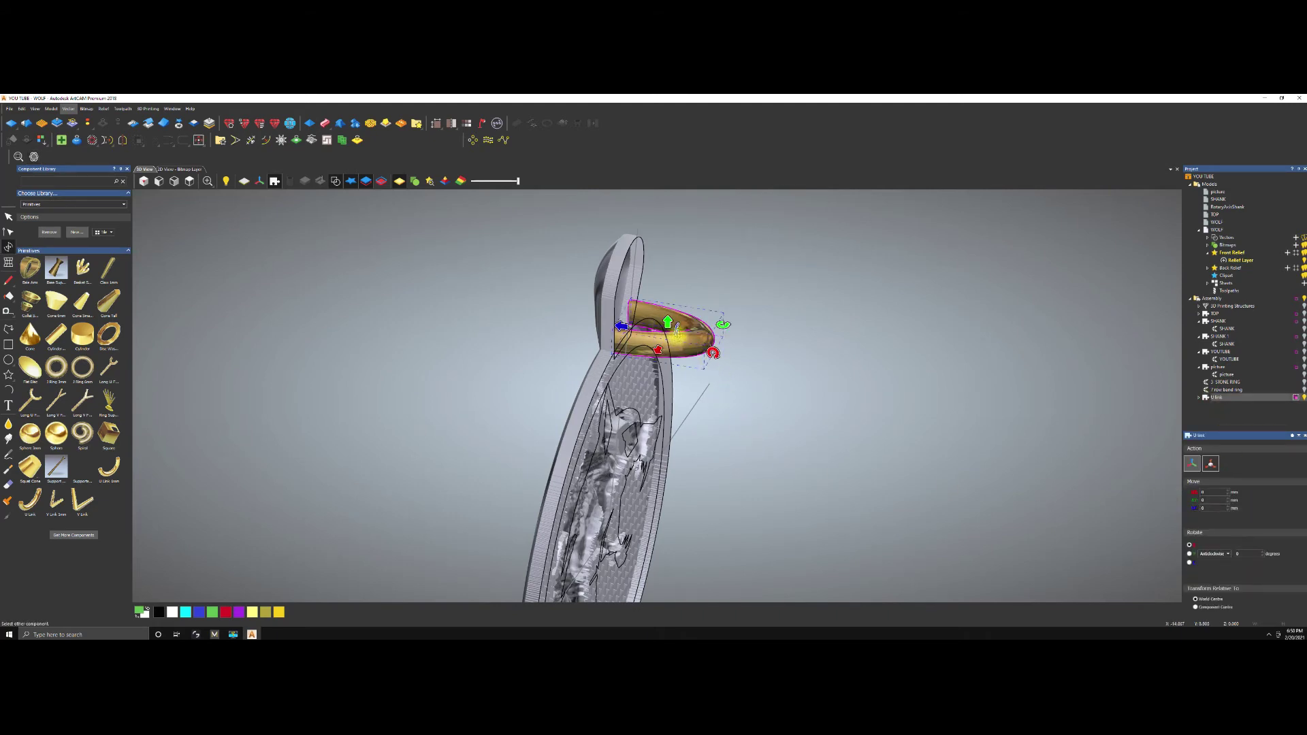
left_click_drag(675, 332, 810, 534)
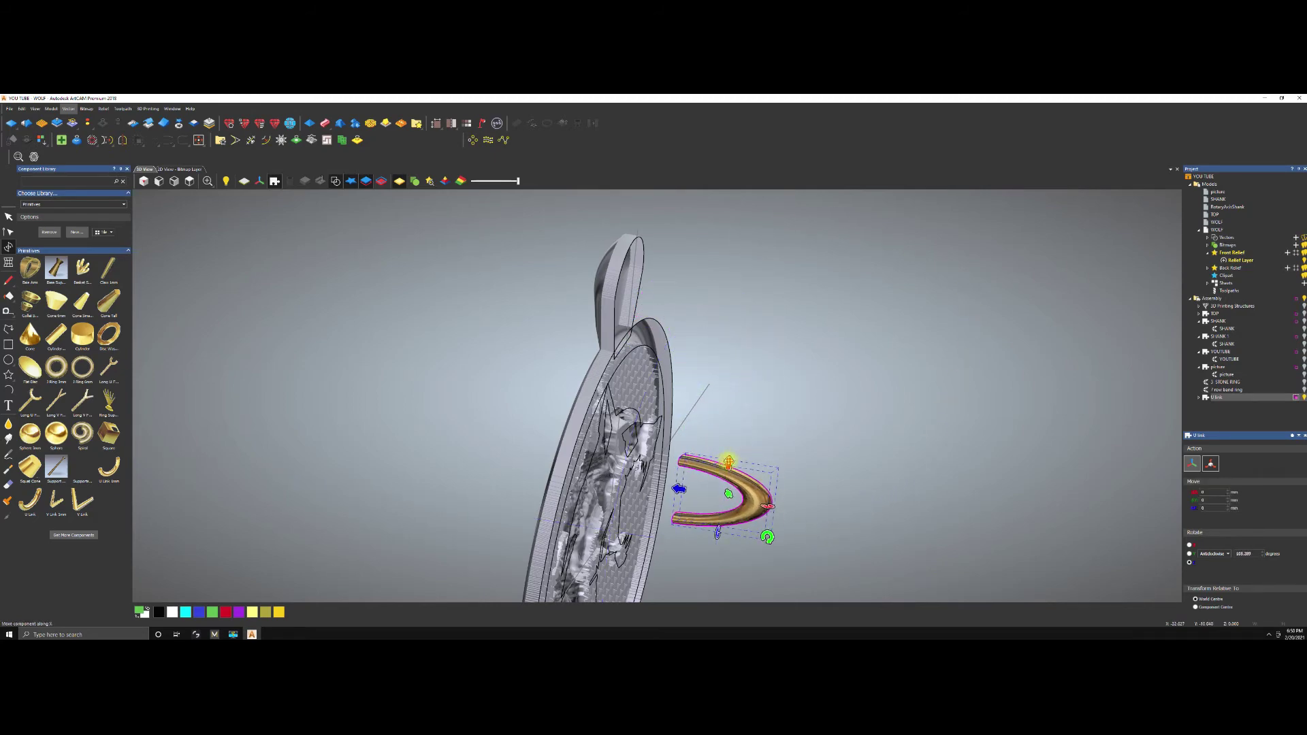
Move the rotated U Link back up to the rear of the hanging loop and straighten its alignment.
left_click_drag(729, 463, 708, 271)
key("space")
left_click_drag(890, 356, 636, 344)
key("space")
left_click_drag(844, 473, 584, 435)
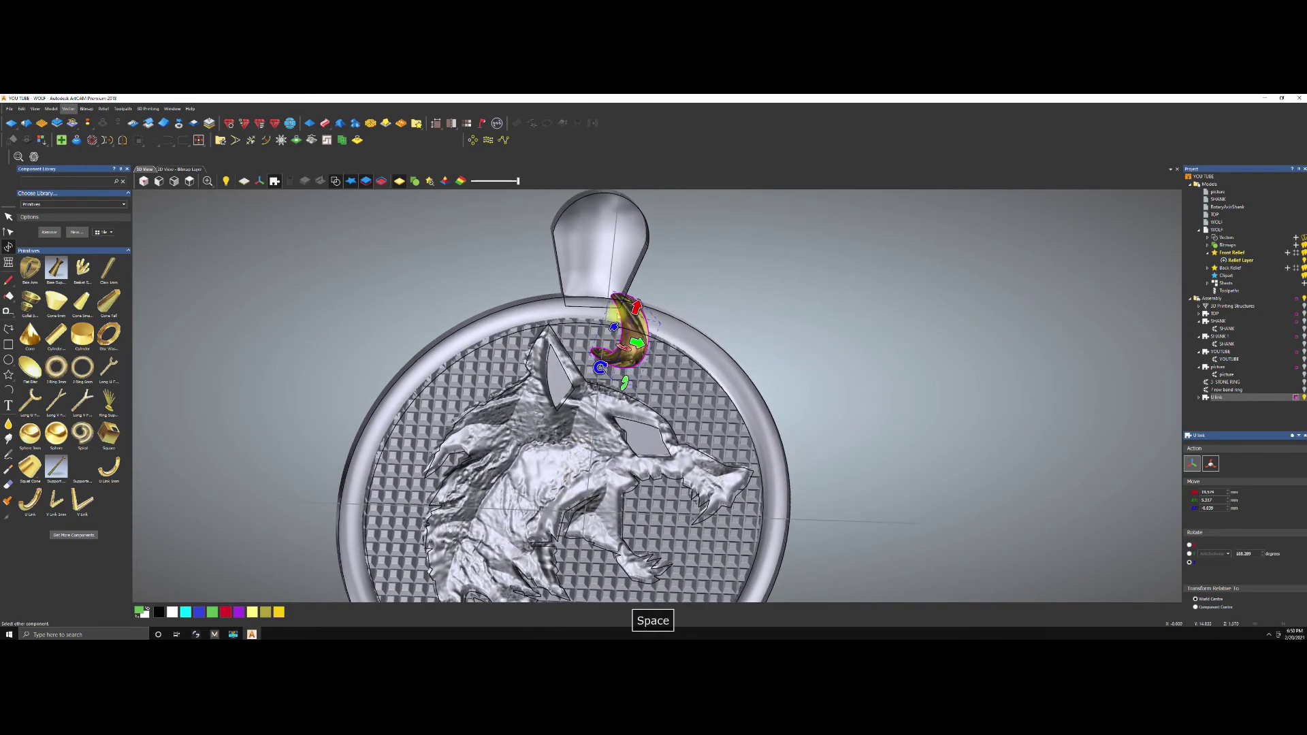
left_click_drag(636, 308, 623, 272)
key("space")
left_click_drag(705, 334, 577, 300)
Raise the U Link and shift it sideways to centre it behind the loop, then deselect it and check its position.
left_click(189, 180)
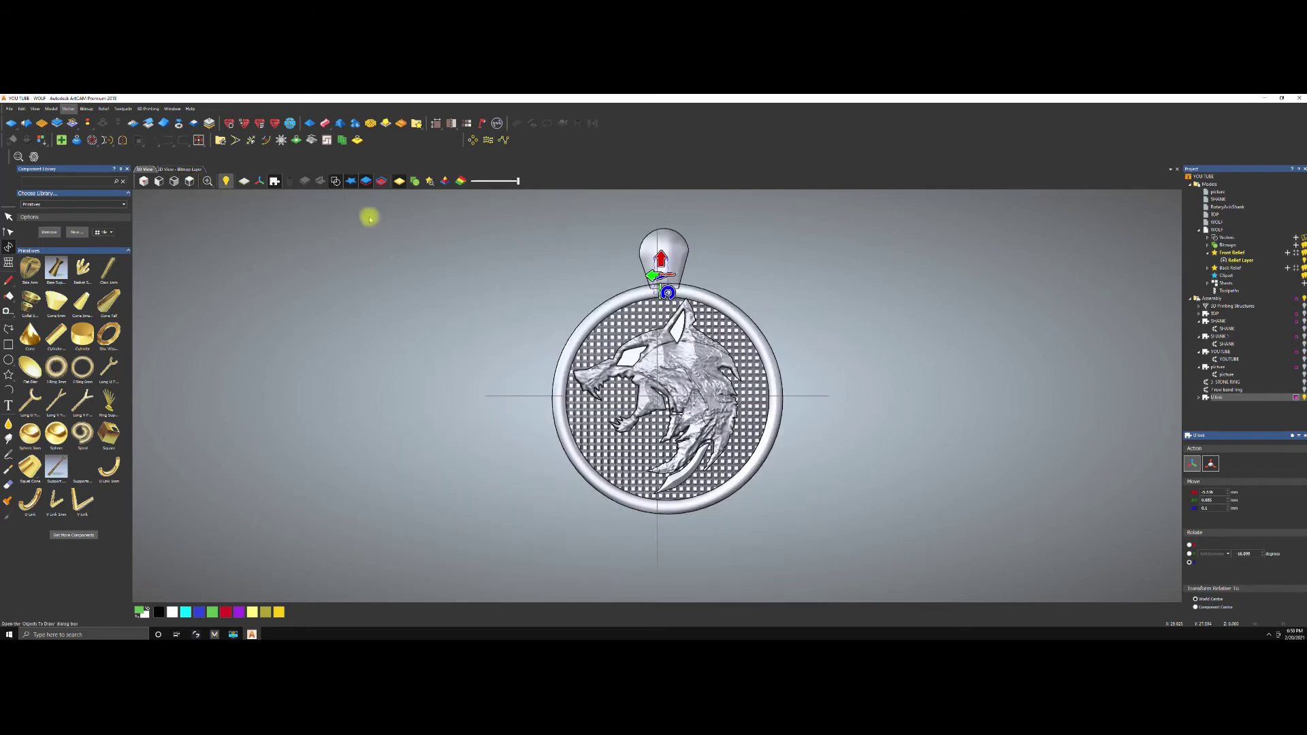
scroll(669, 265, "up", 2)
scroll(669, 266, "up", 3)
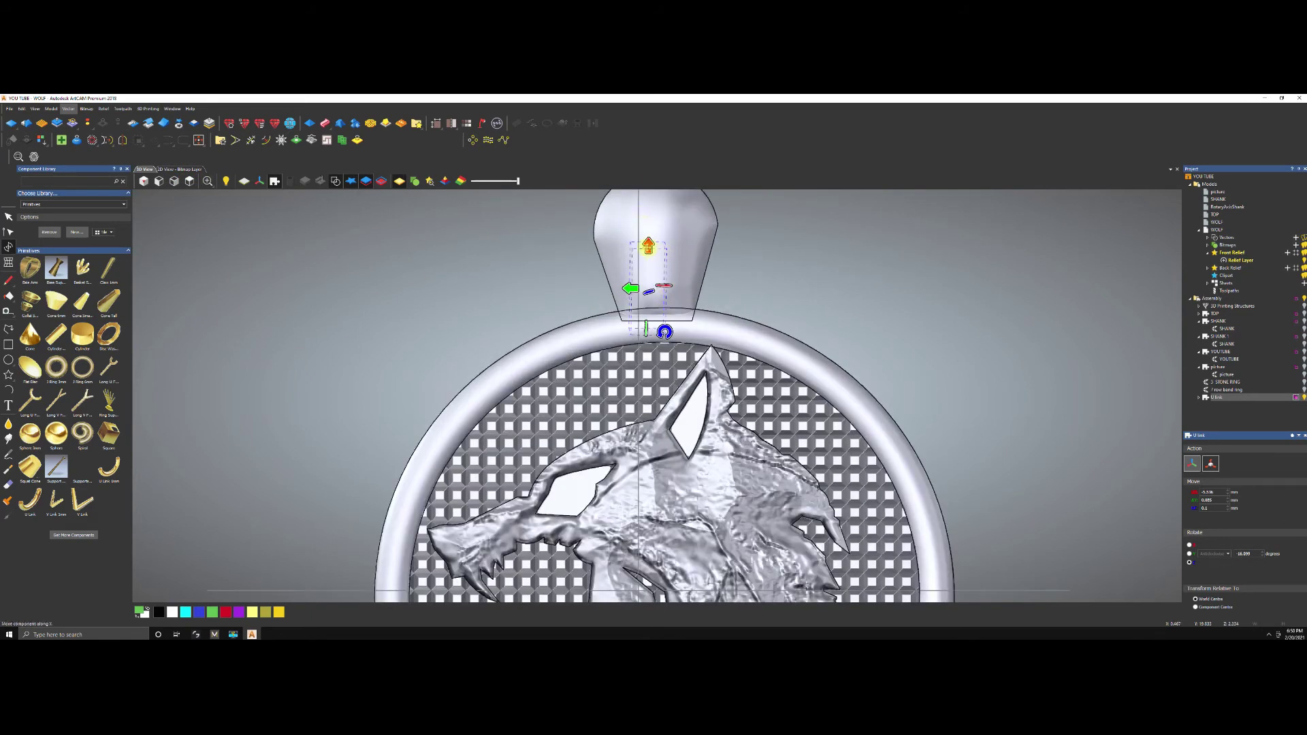
left_click_drag(647, 246, 649, 205)
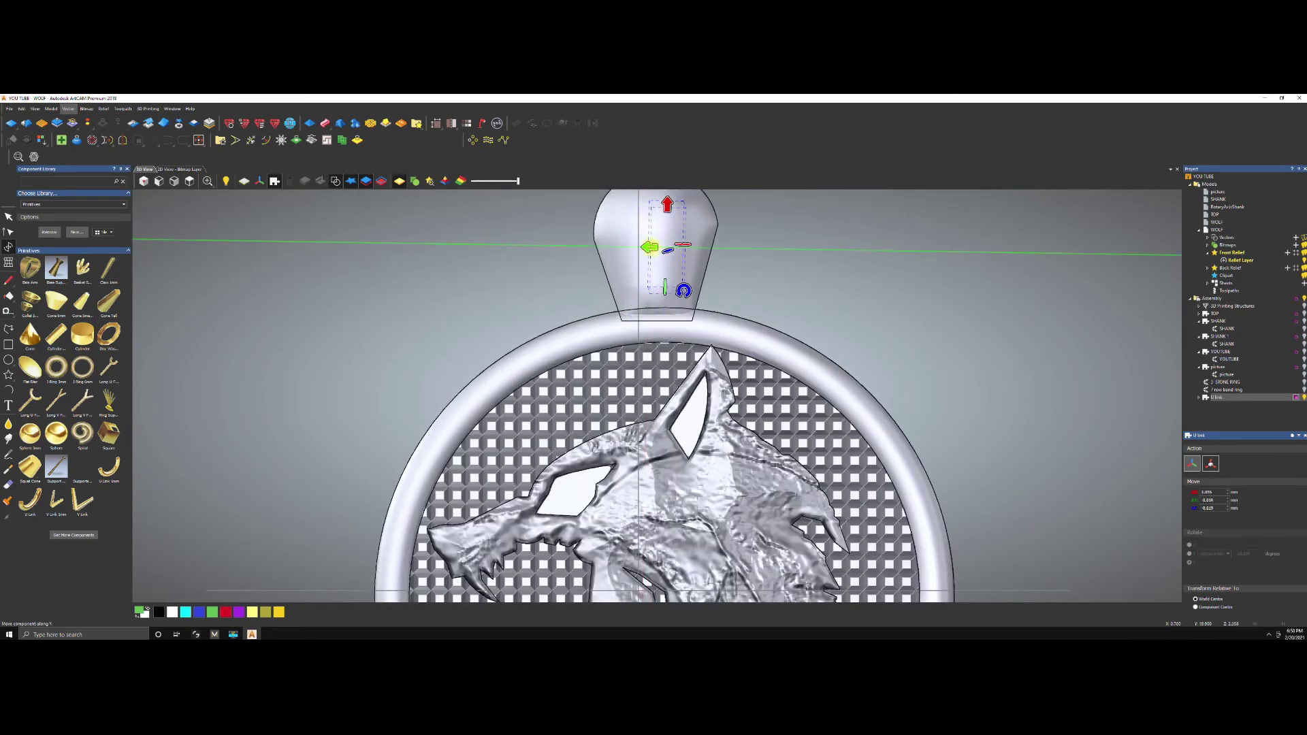
key("space")
left_click_drag(528, 341, 820, 344)
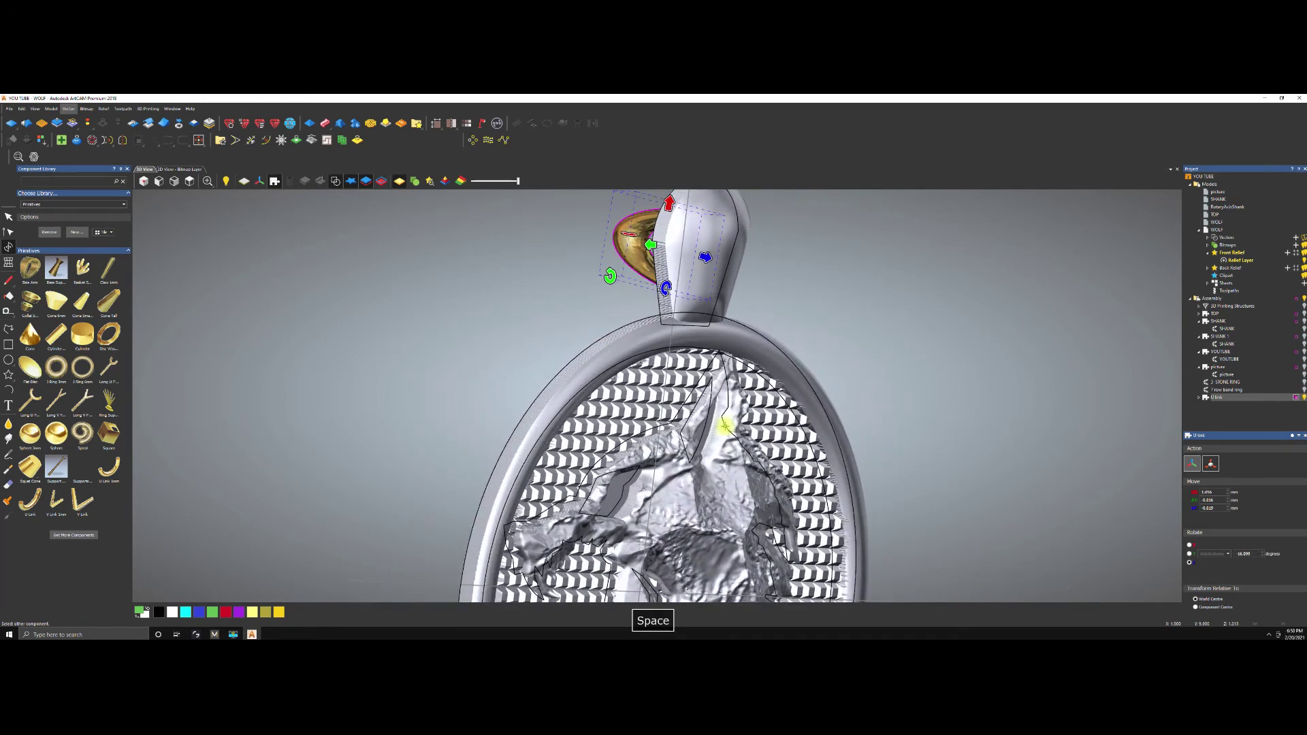
left_click(569, 291)
right_click(536, 315)
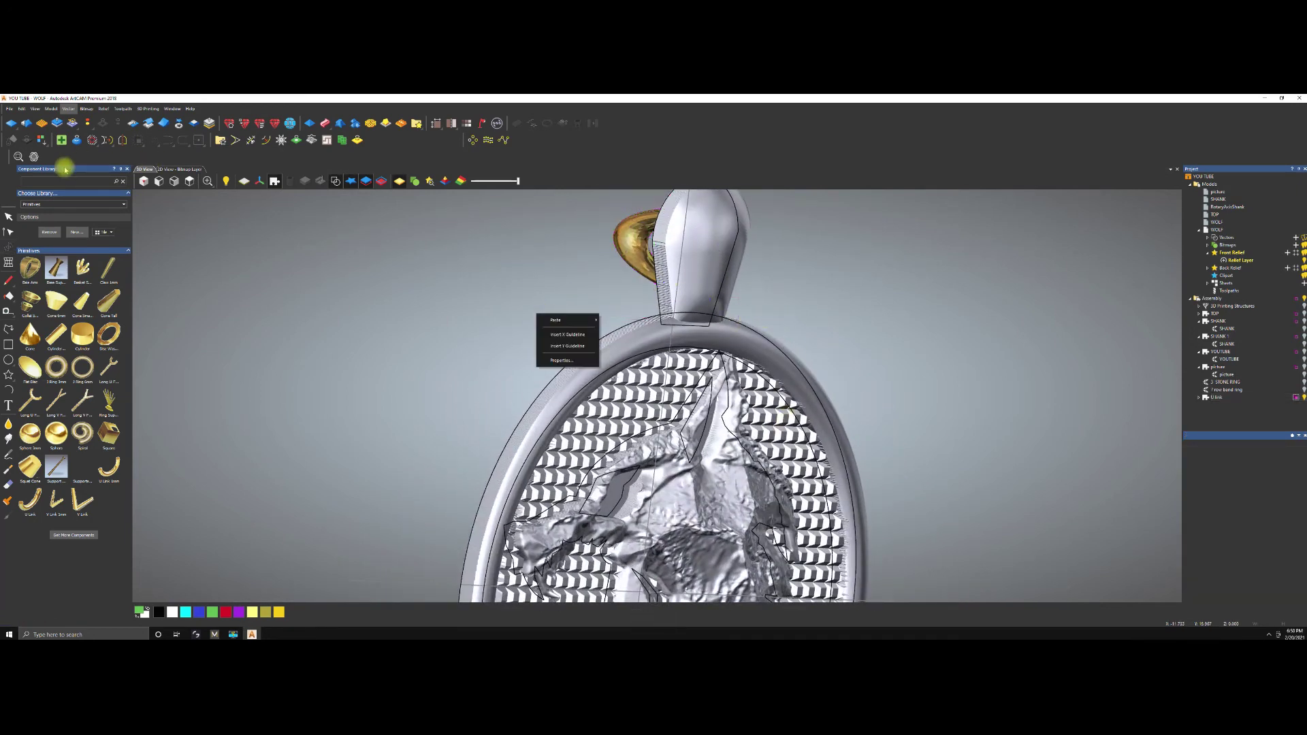
Select the U Link and shorten its Z dimension with the Scale tool.
key("Escape")
left_click_drag(315, 353, 669, 425)
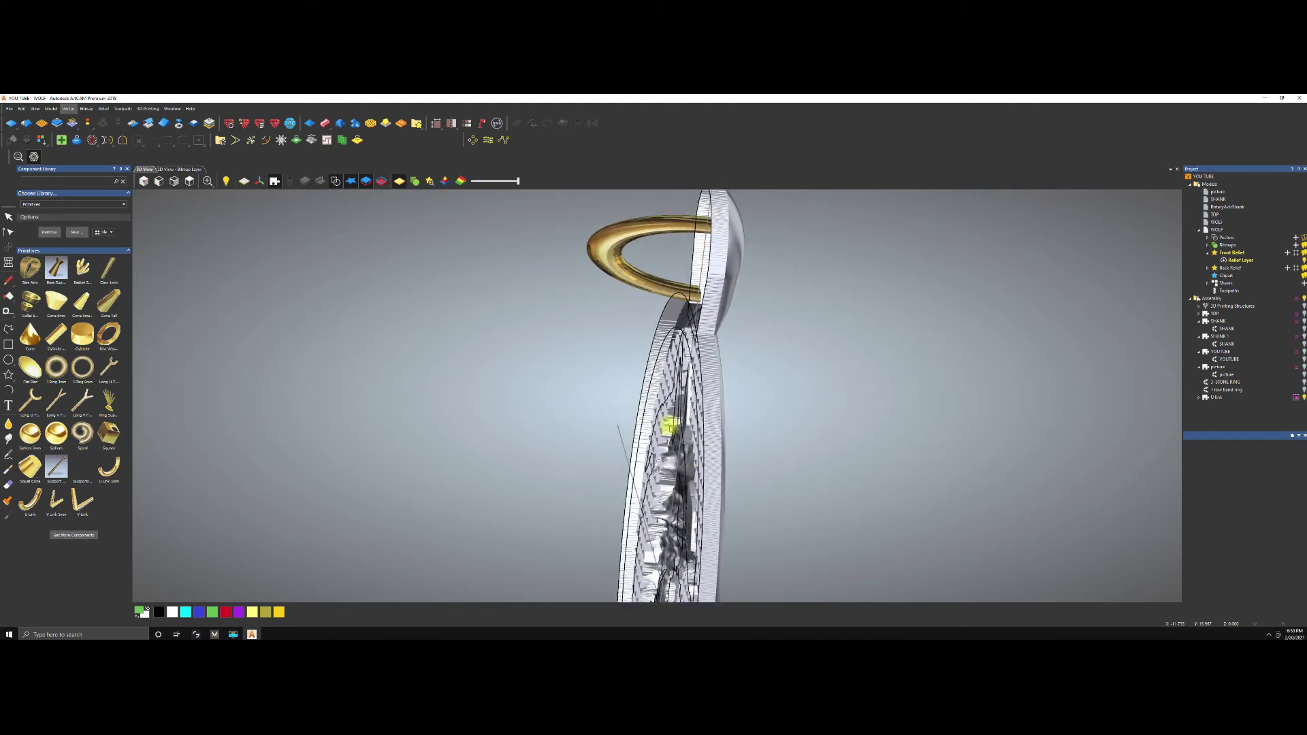
left_click_drag(577, 297, 697, 249)
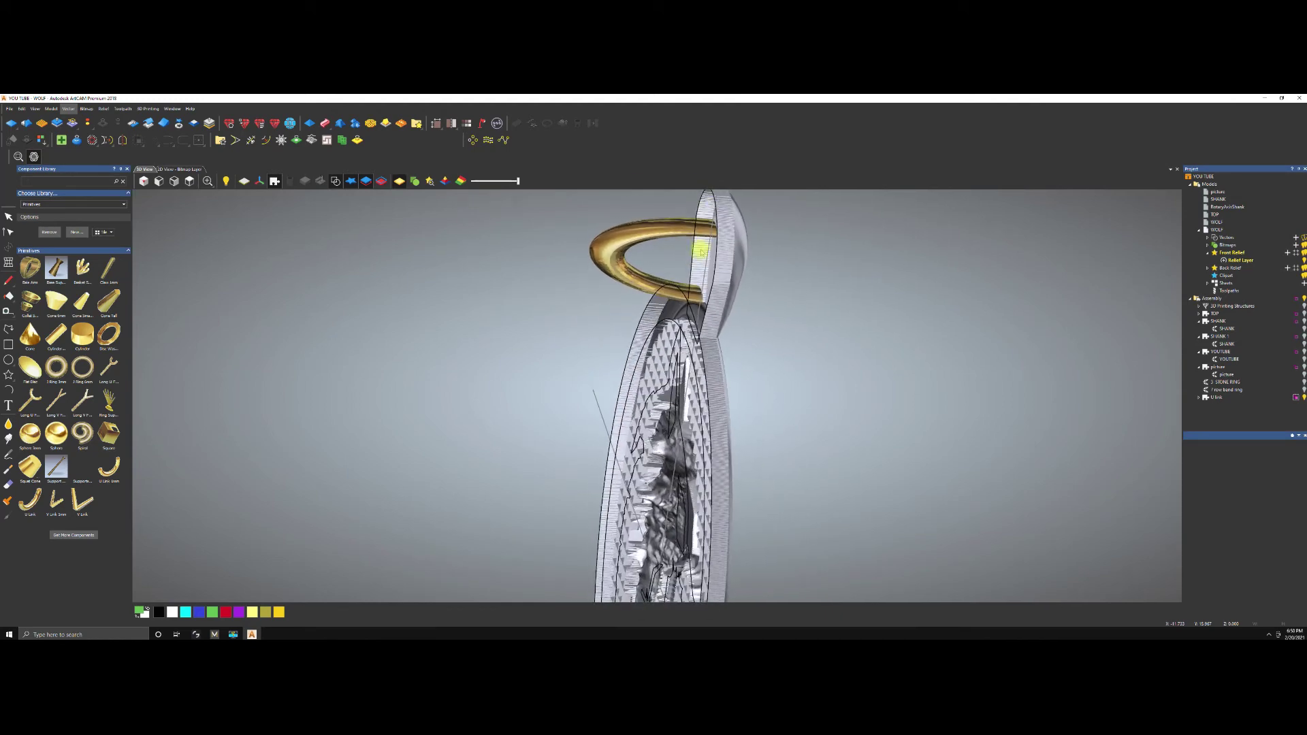
left_click(1212, 400)
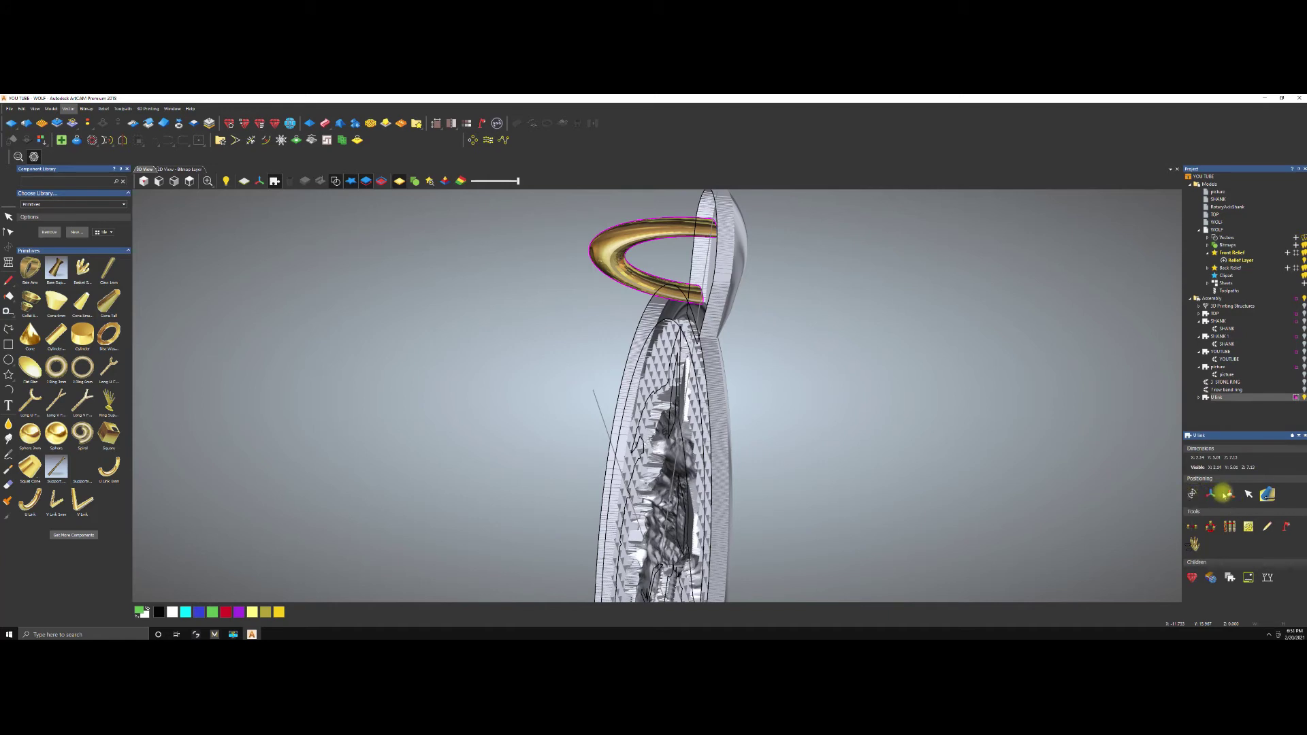
left_click(1228, 495)
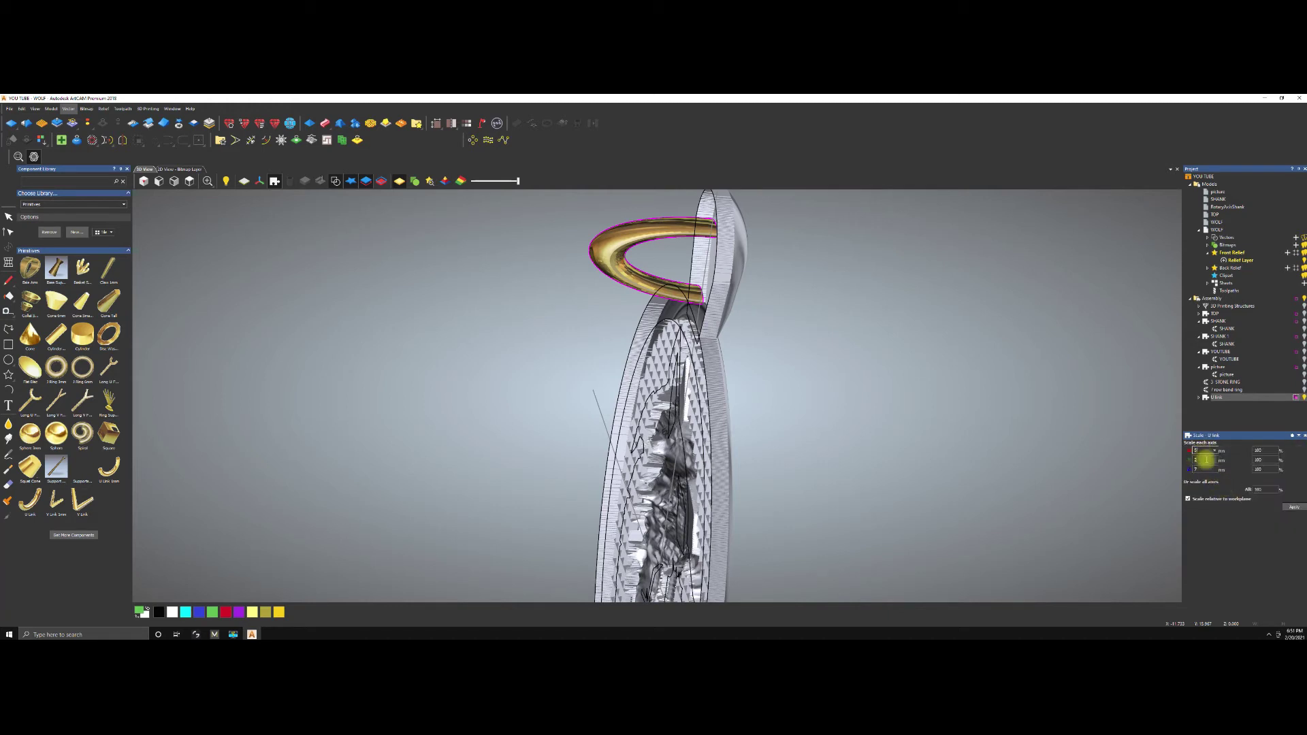
left_click(1204, 469)
left_click(1291, 506)
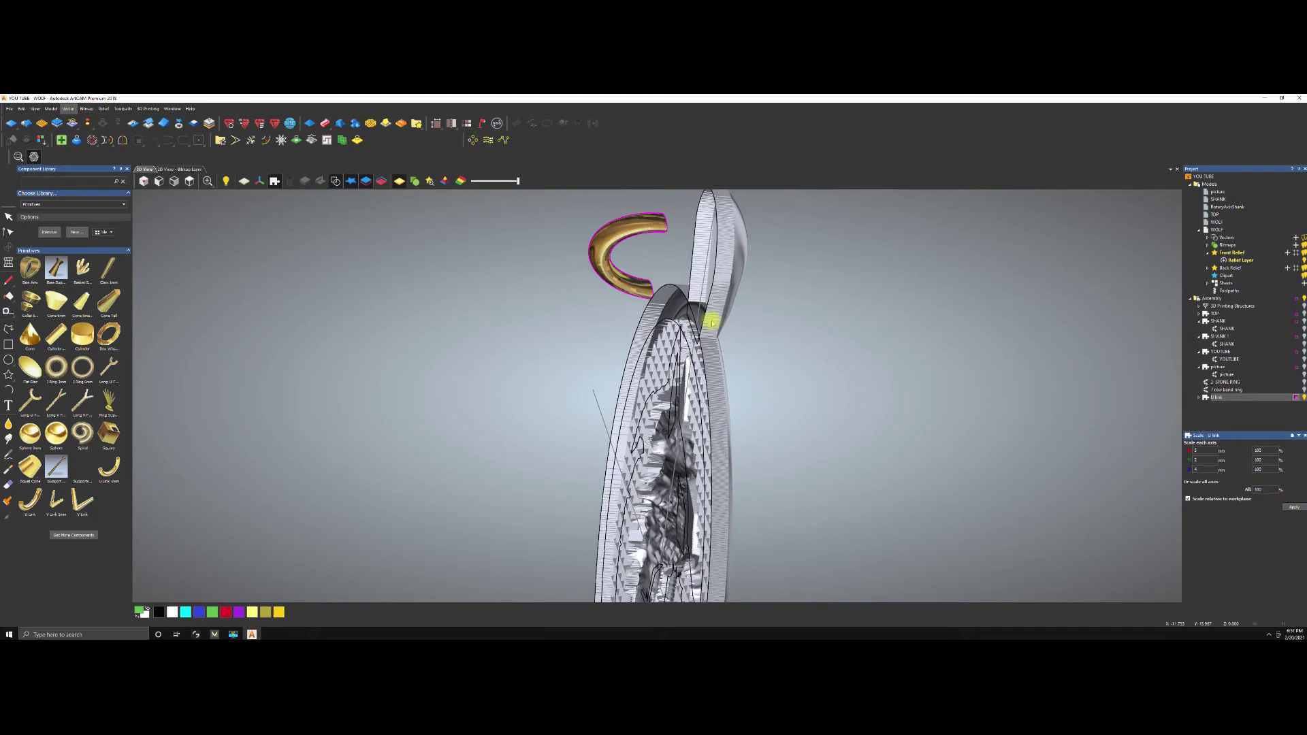
Scale the U Link to a larger X dimension, then close the Scale settings.
double_click(1203, 451)
type("8")
key("Return")
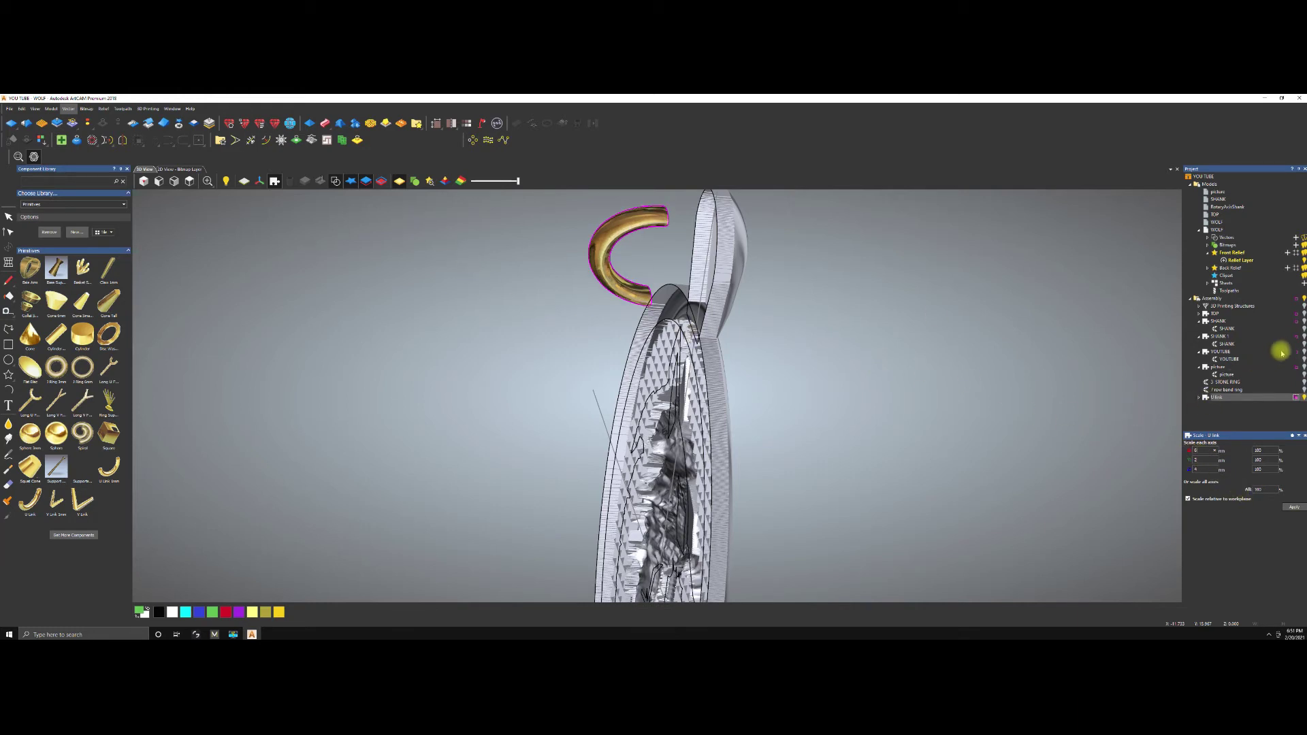
left_click(1293, 437)
Move the U Link with the Transform tool until its open ends meet the back of the hanging loop.
left_click(1192, 493)
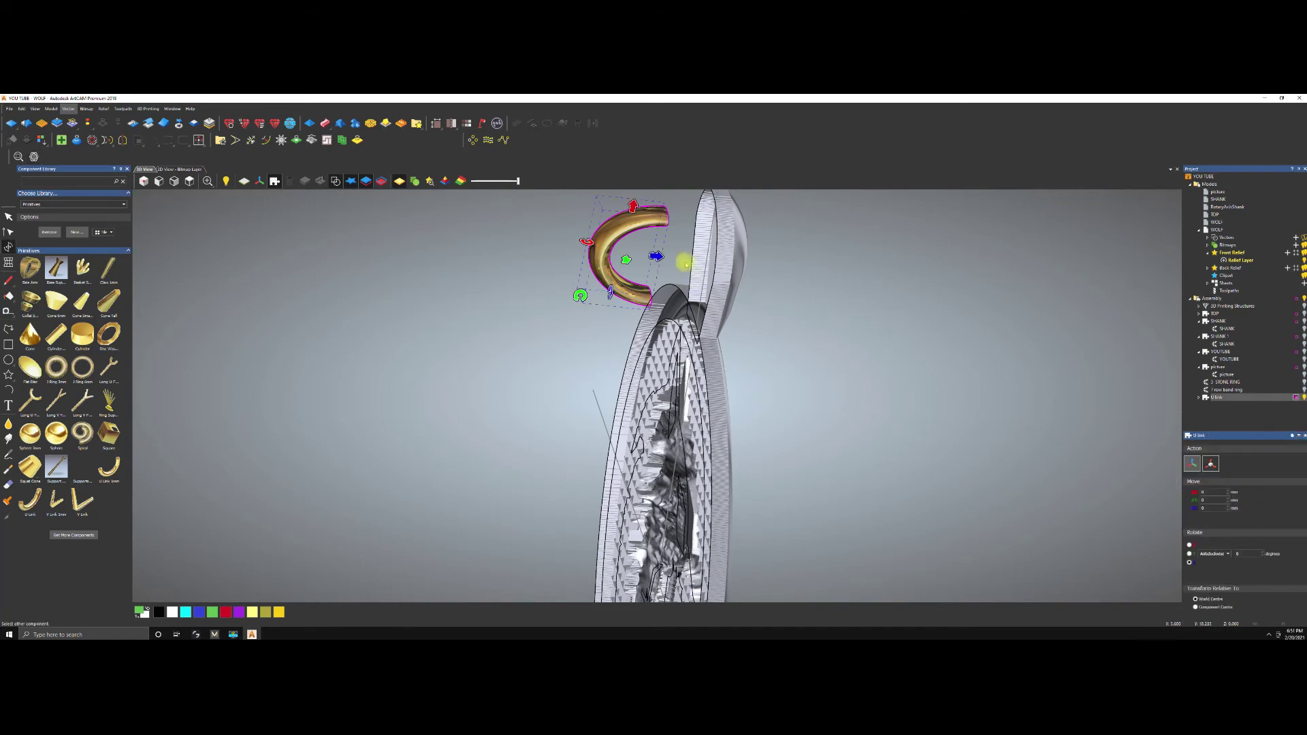
left_click_drag(662, 253, 711, 261)
key("space")
left_click_drag(551, 329, 717, 250)
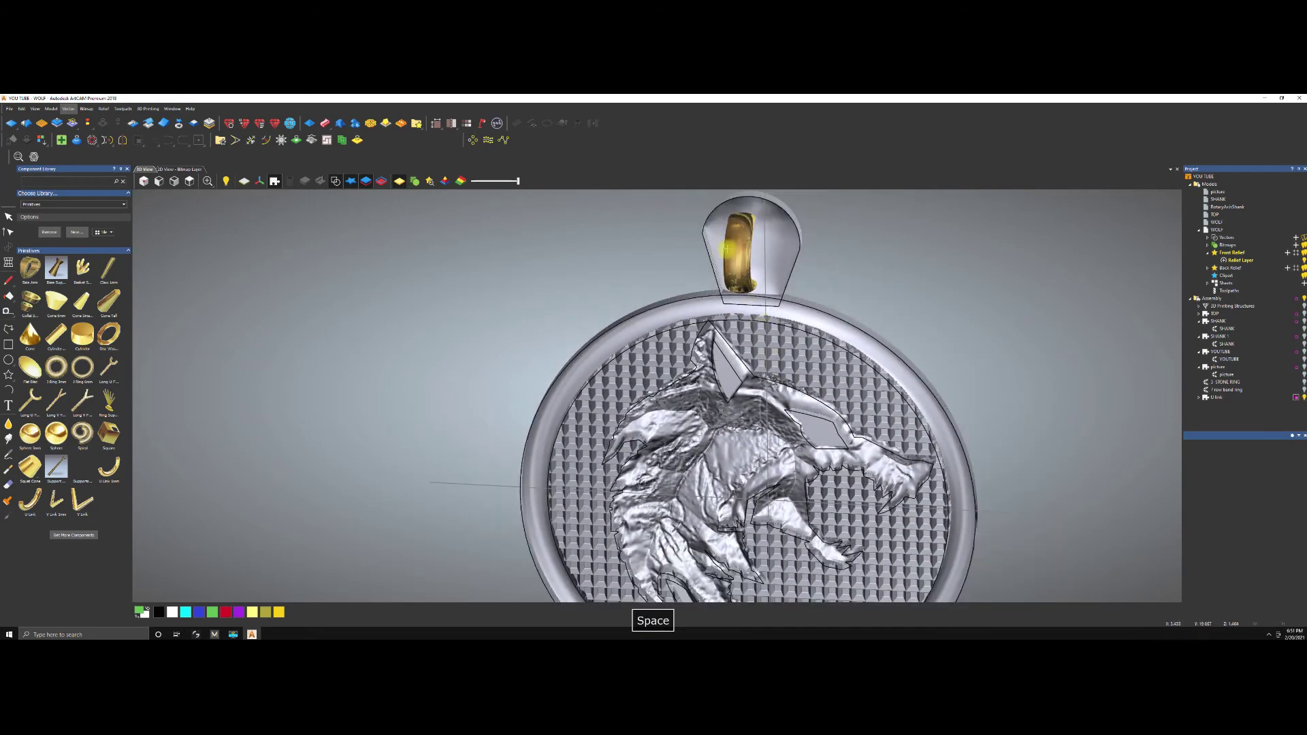
Select the U Link and check its position against the back of the hanging loop in Transform mode.
left_click(727, 250)
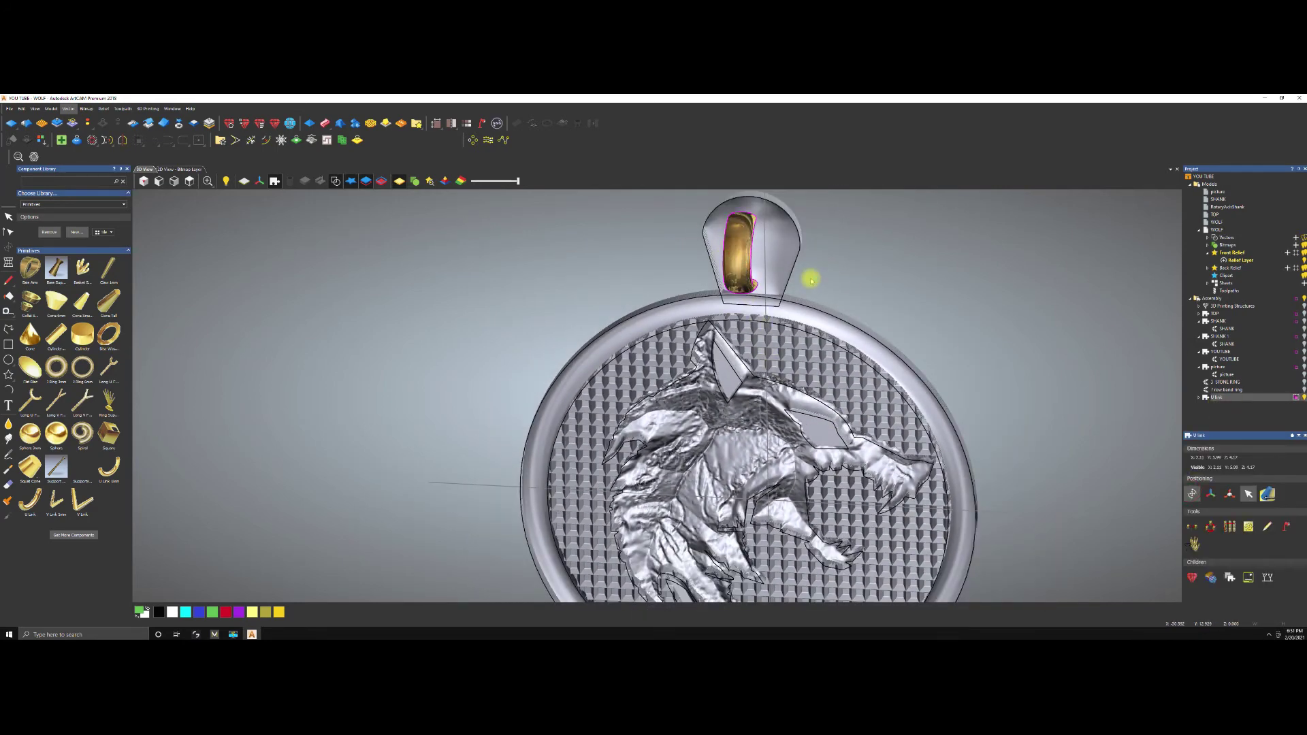
key("space")
left_click_drag(831, 306, 798, 212)
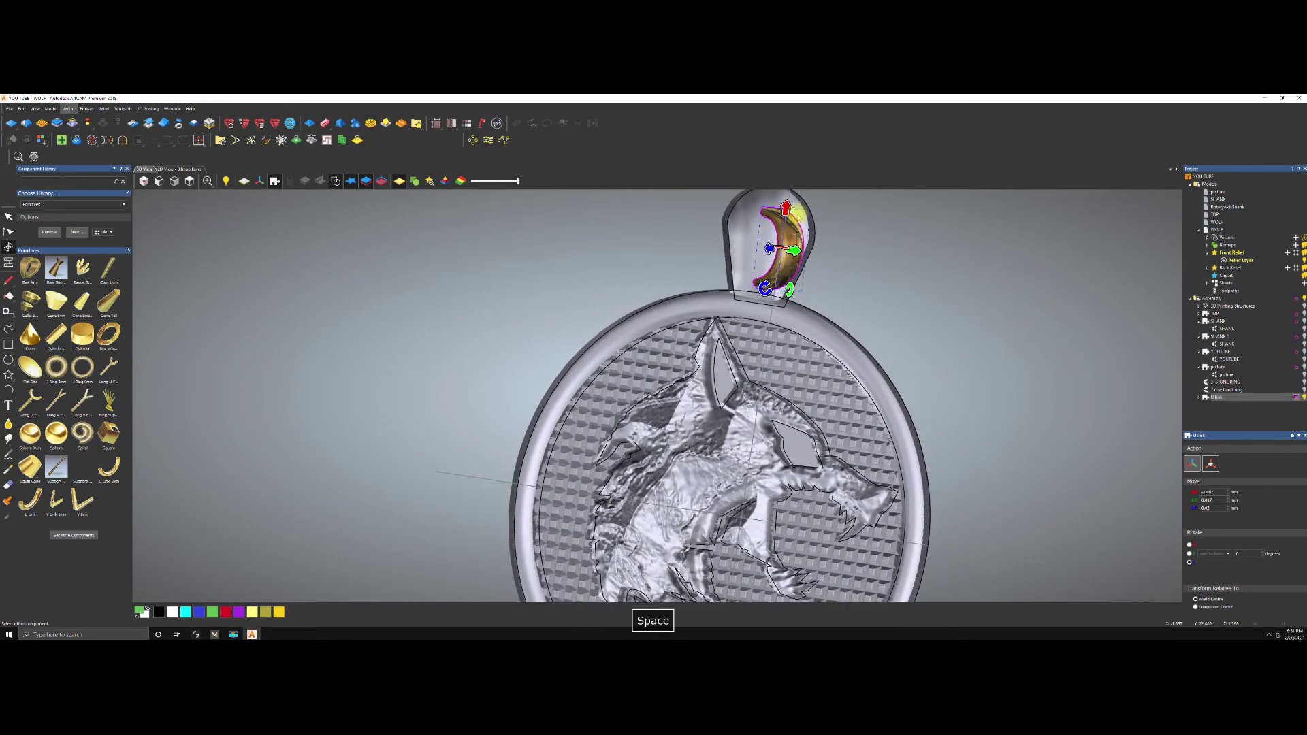
scroll(798, 214, "up", 5)
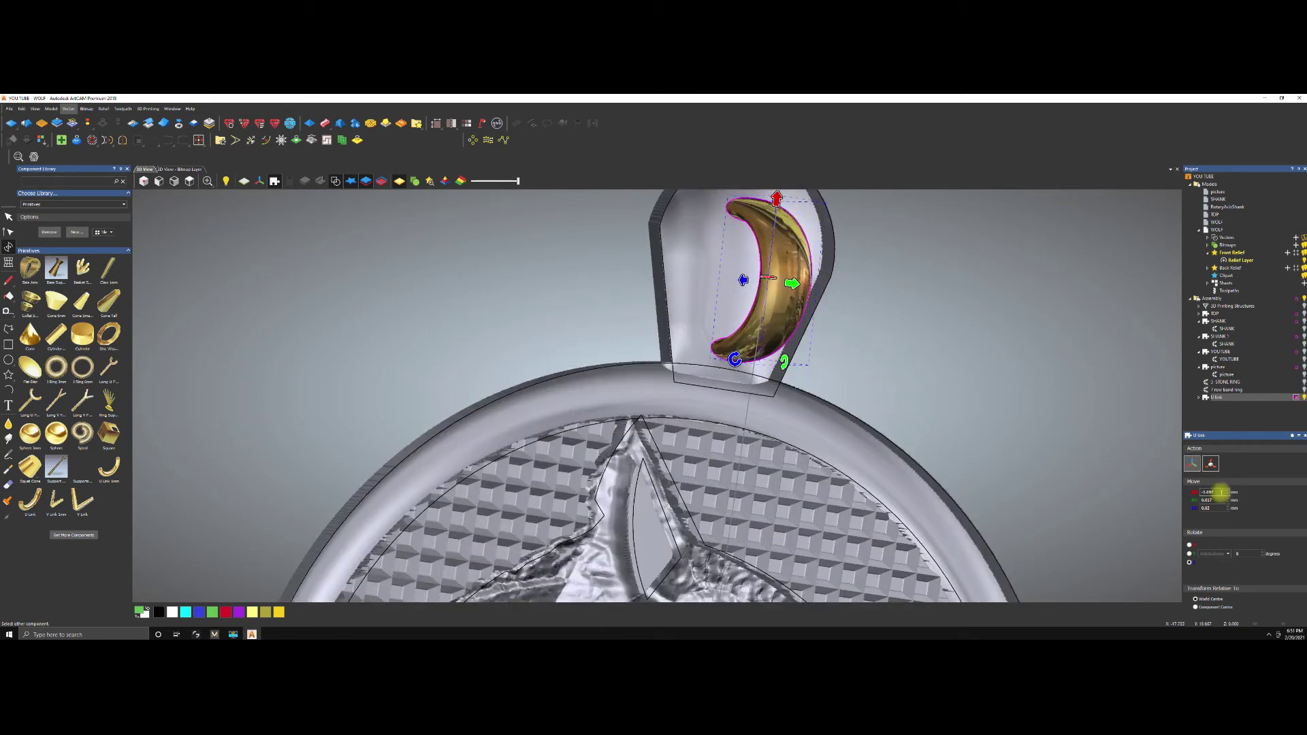
left_click(1210, 466)
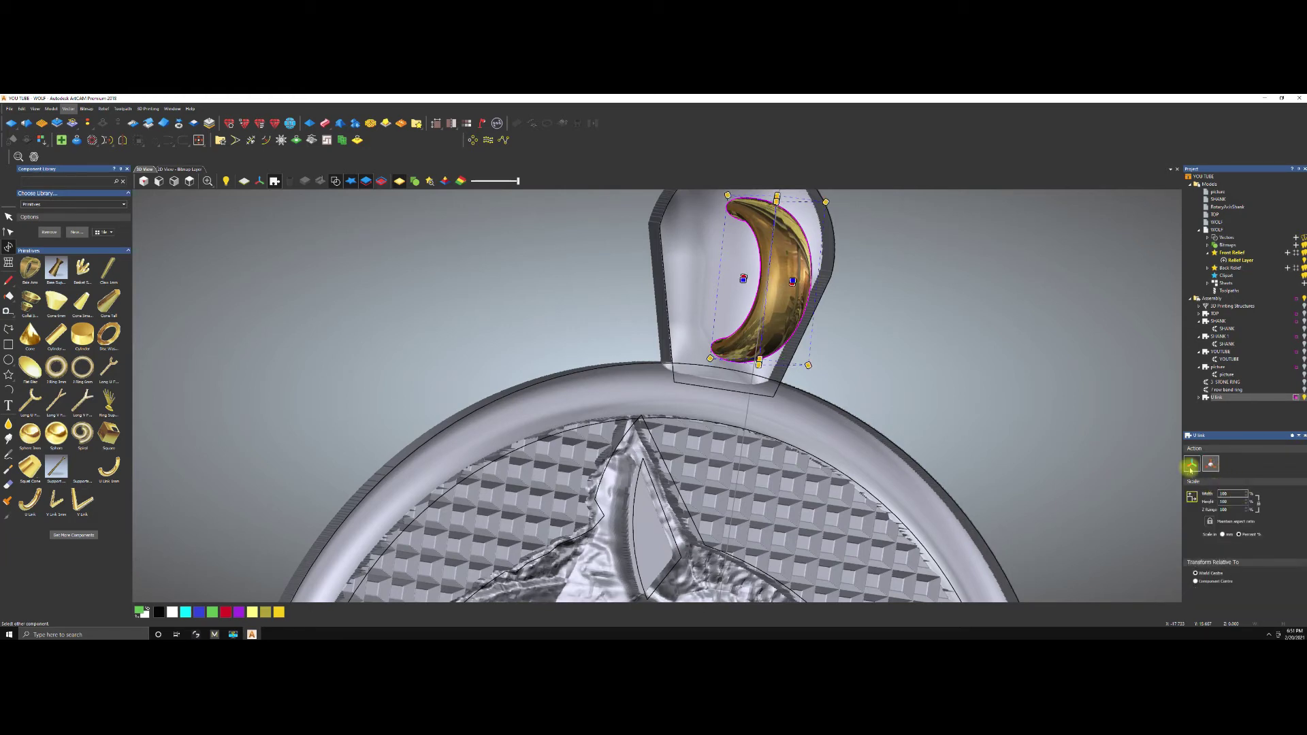
left_click(1189, 465)
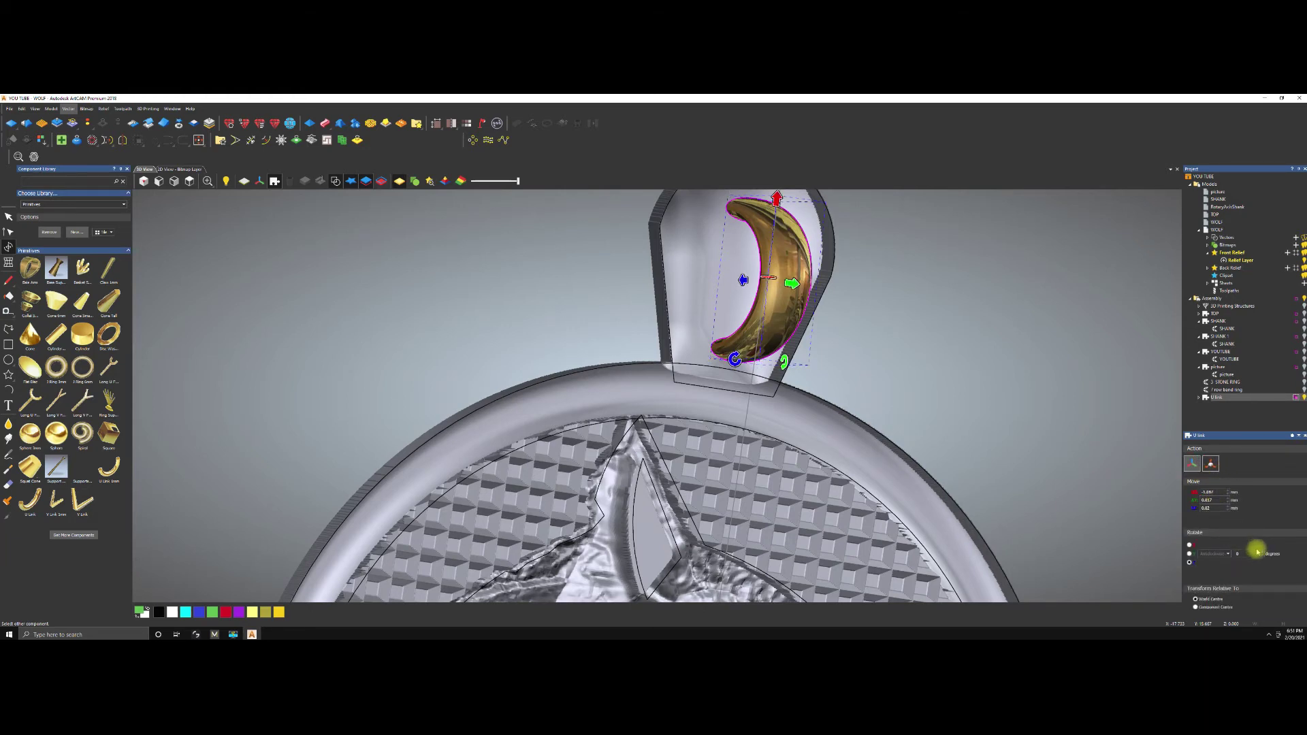
scroll(740, 244, "down", 5)
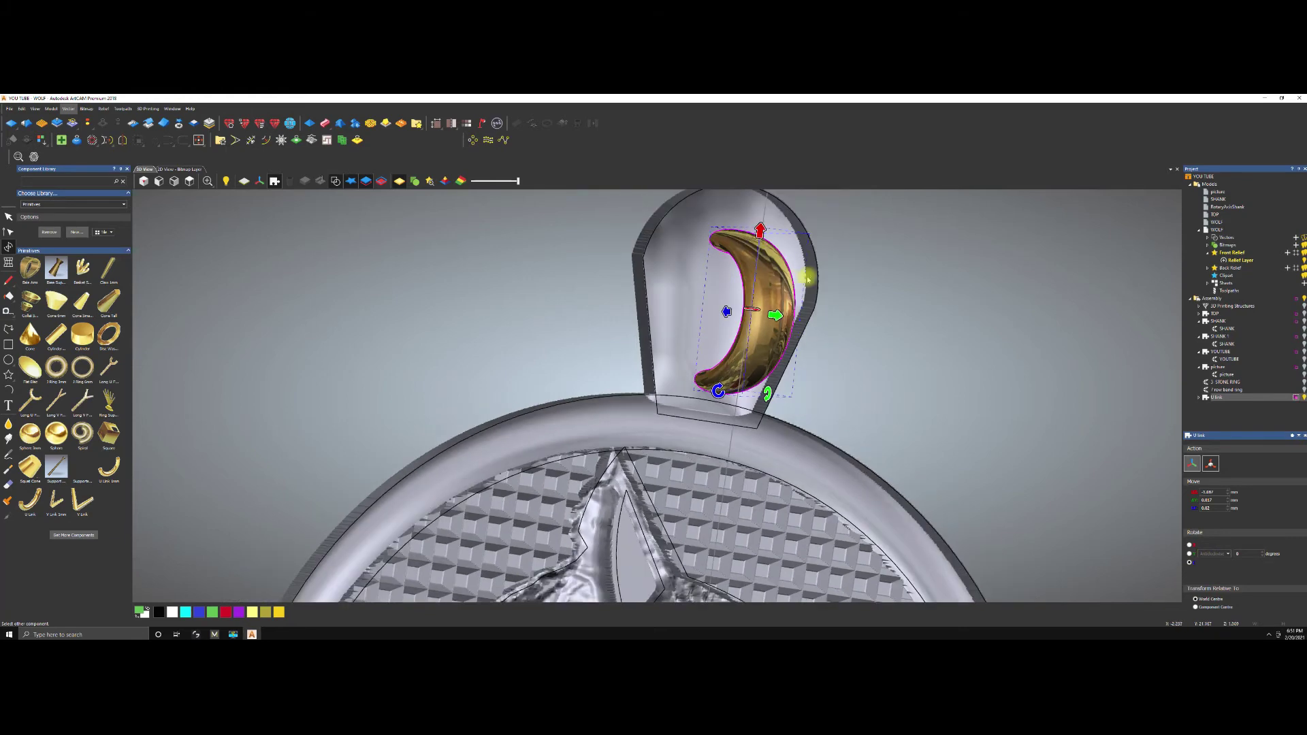
Deselect the U Link, hide the vectors in the 3D view, and inspect the pendant from the side and front.
key("space")
left_click_drag(904, 446, 732, 303)
left_click(731, 299)
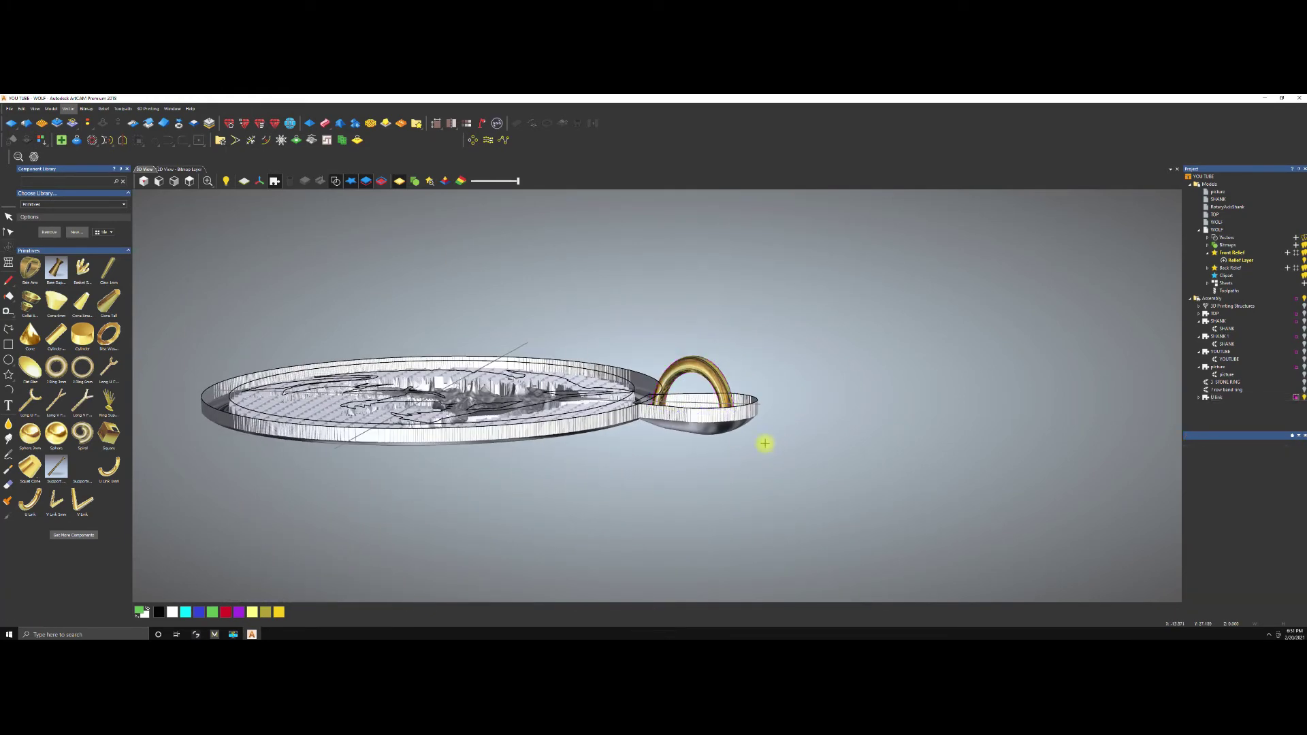
left_click(335, 181)
key("space")
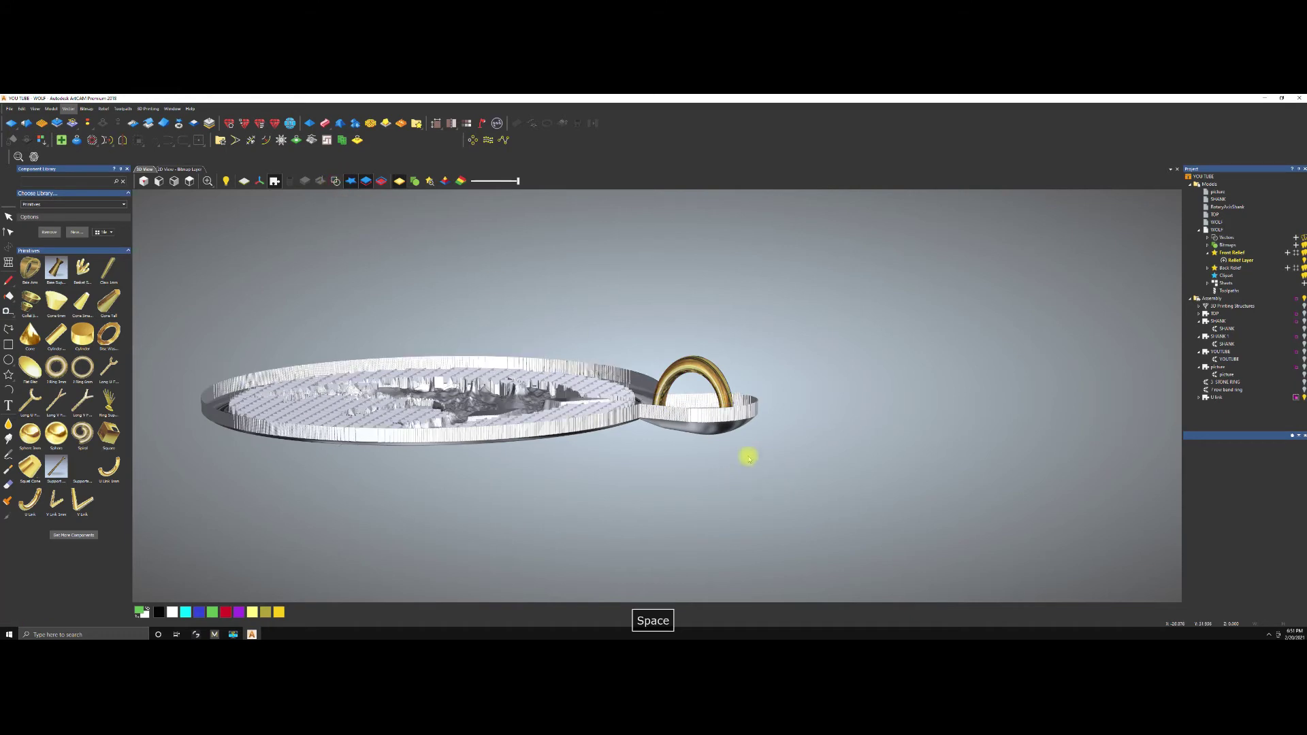
left_click_drag(746, 455, 700, 365)
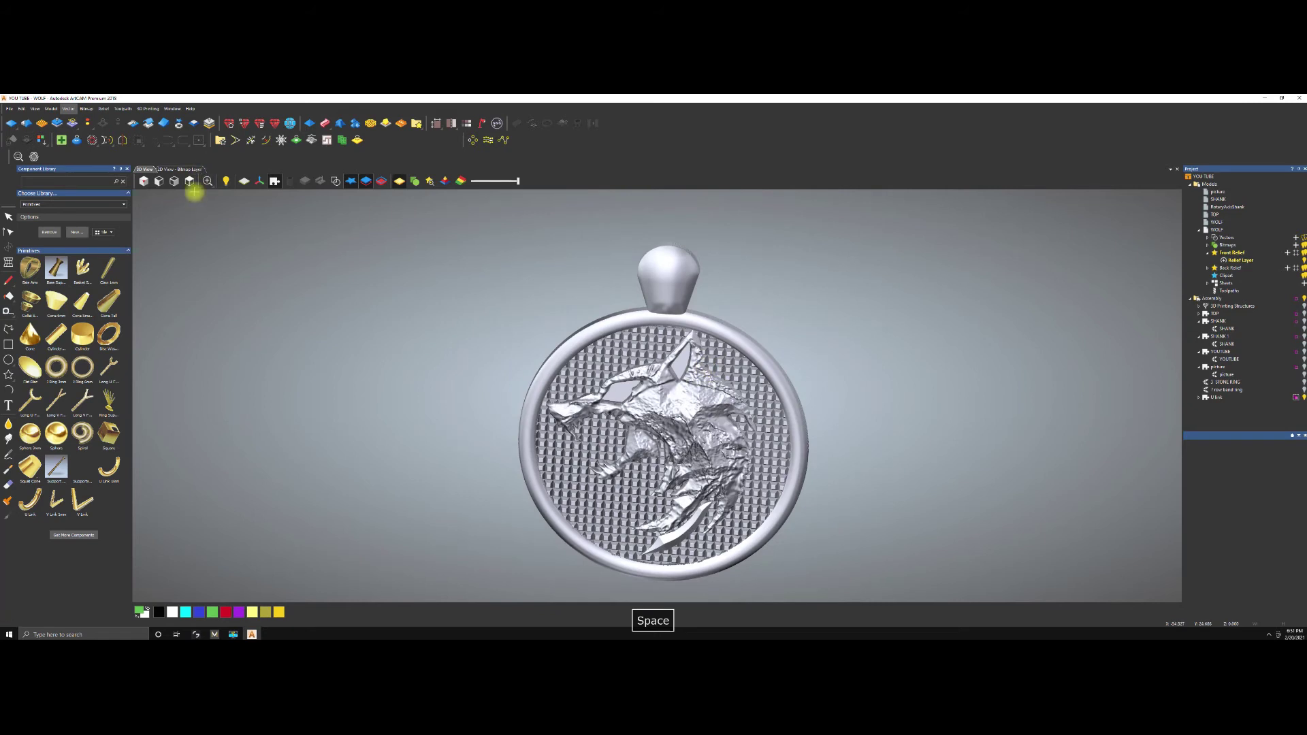
Switch to the 2D view and examine the whole wolf pendant relief.
left_click(181, 169)
scroll(658, 373, "down", 5)
scroll(670, 400, "up", 4)
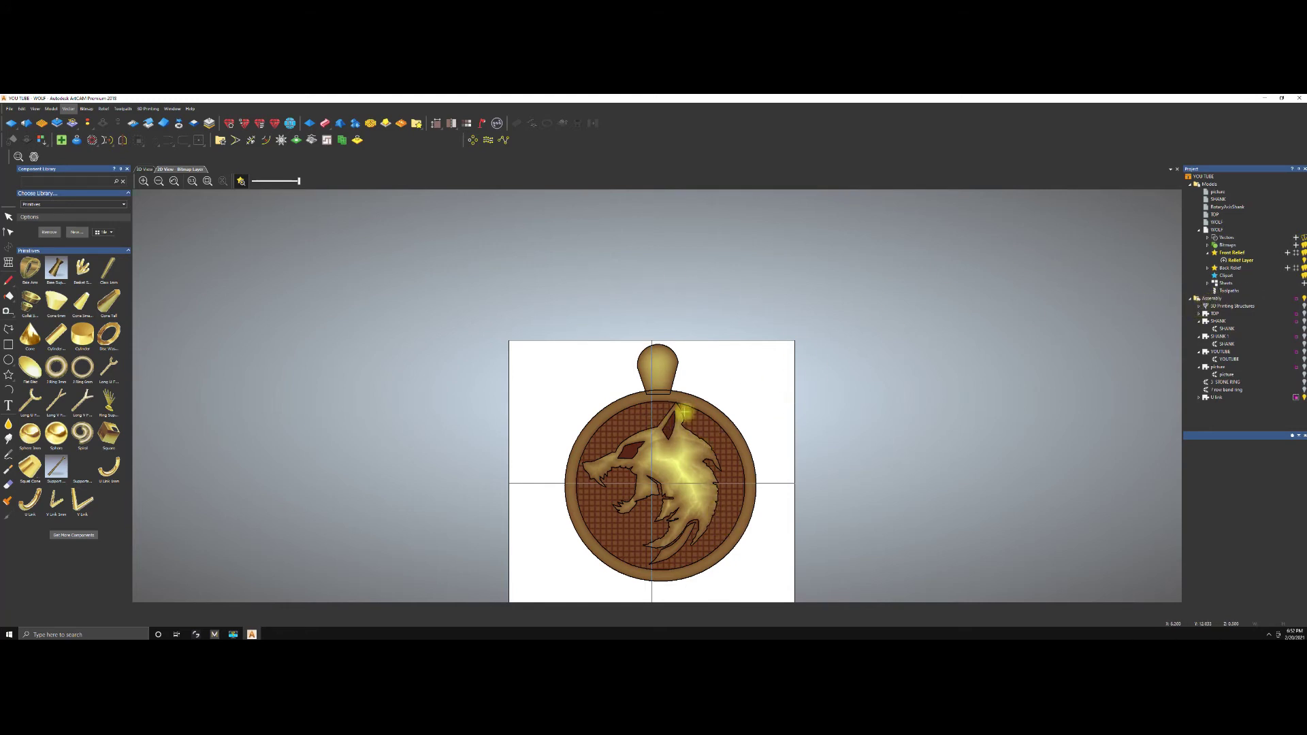
scroll(691, 506, "up", 2)
scroll(708, 443, "down", 2)
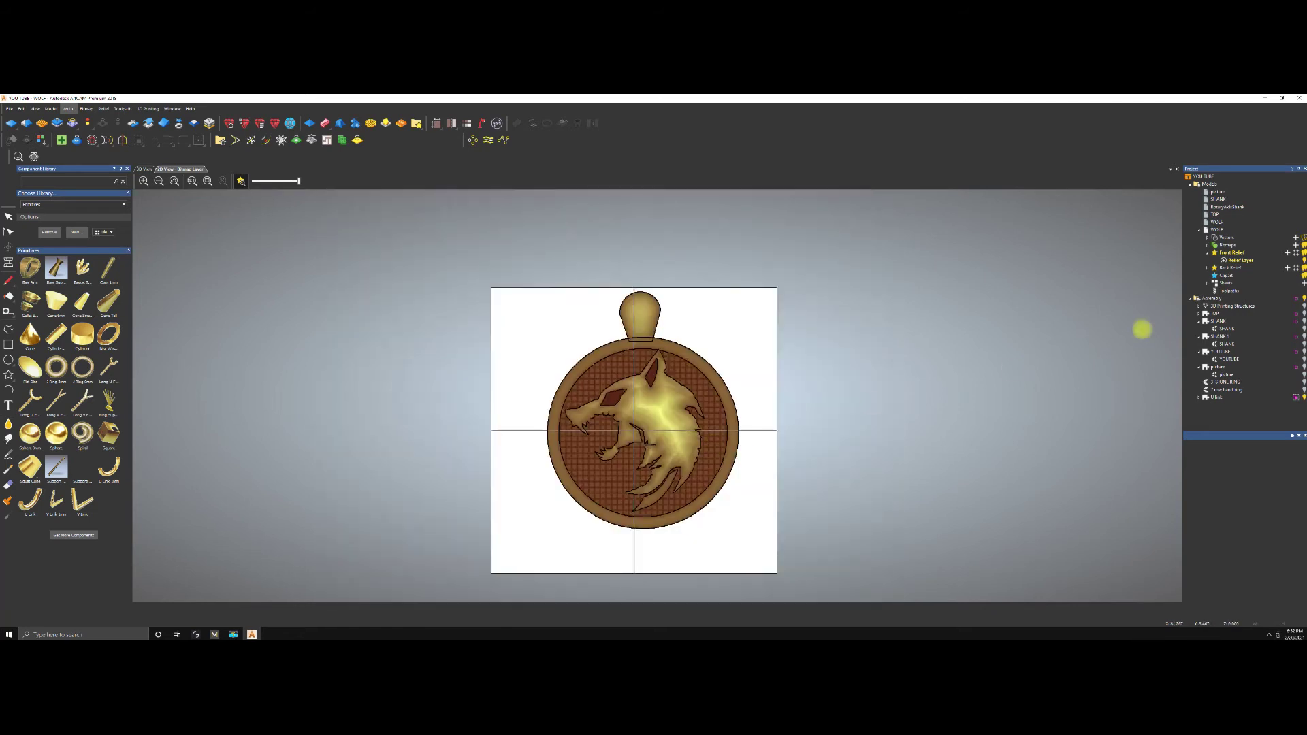
right_click(1204, 300)
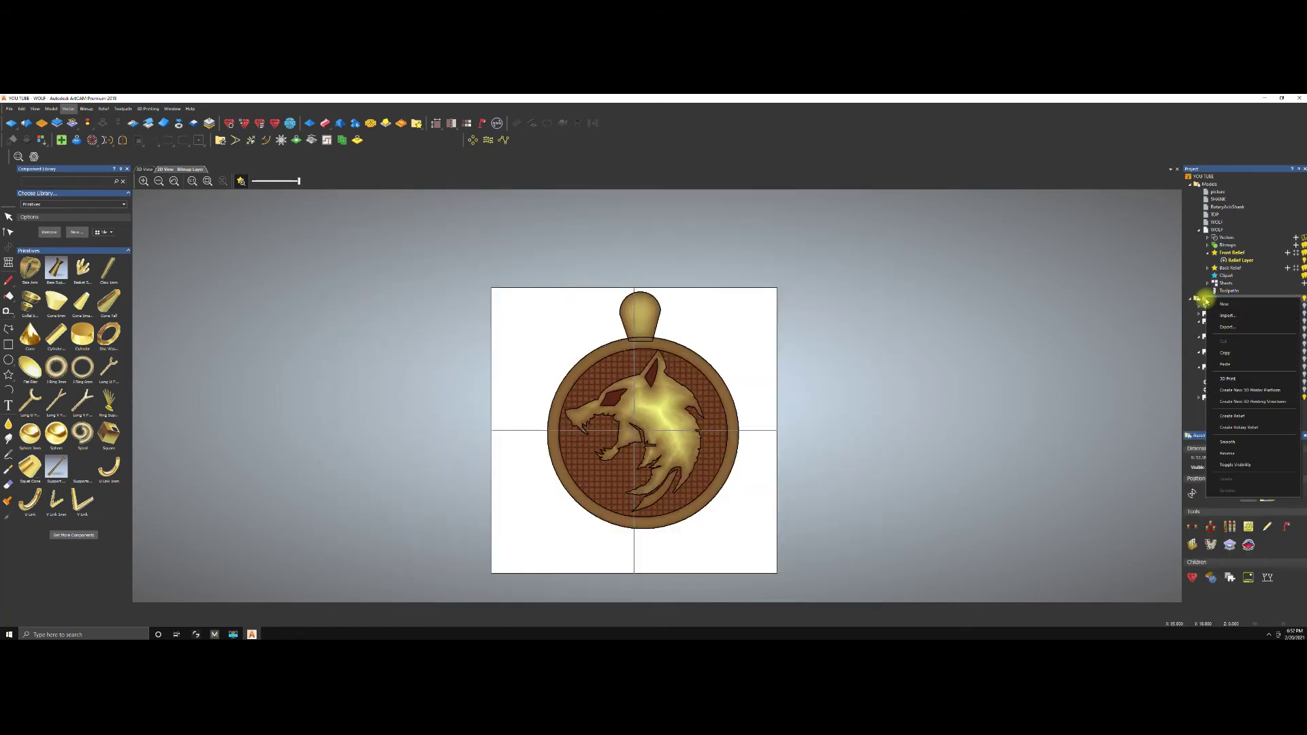
left_click(1227, 326)
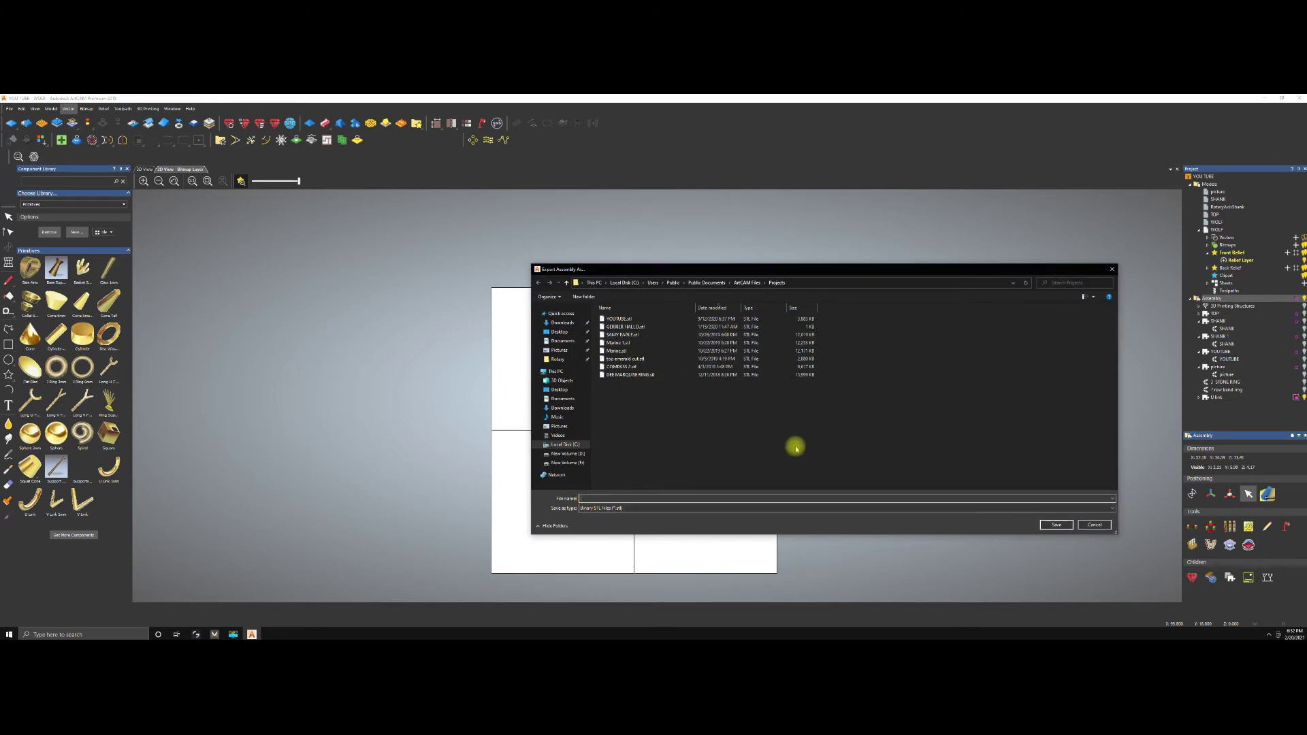
left_click(1111, 268)
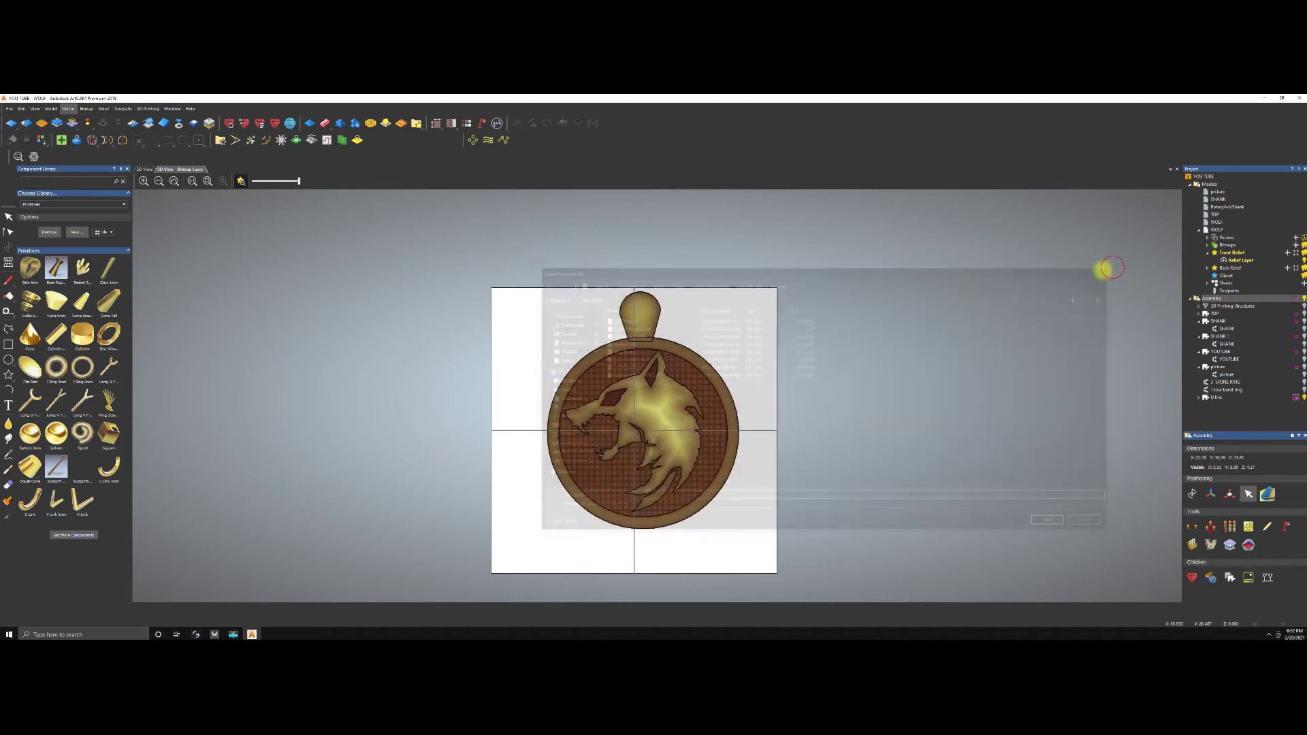
Return to the 3D view, hide the wolf relief, and examine the U Link on its own.
scroll(666, 409, "up", 3)
scroll(640, 401, "down", 3)
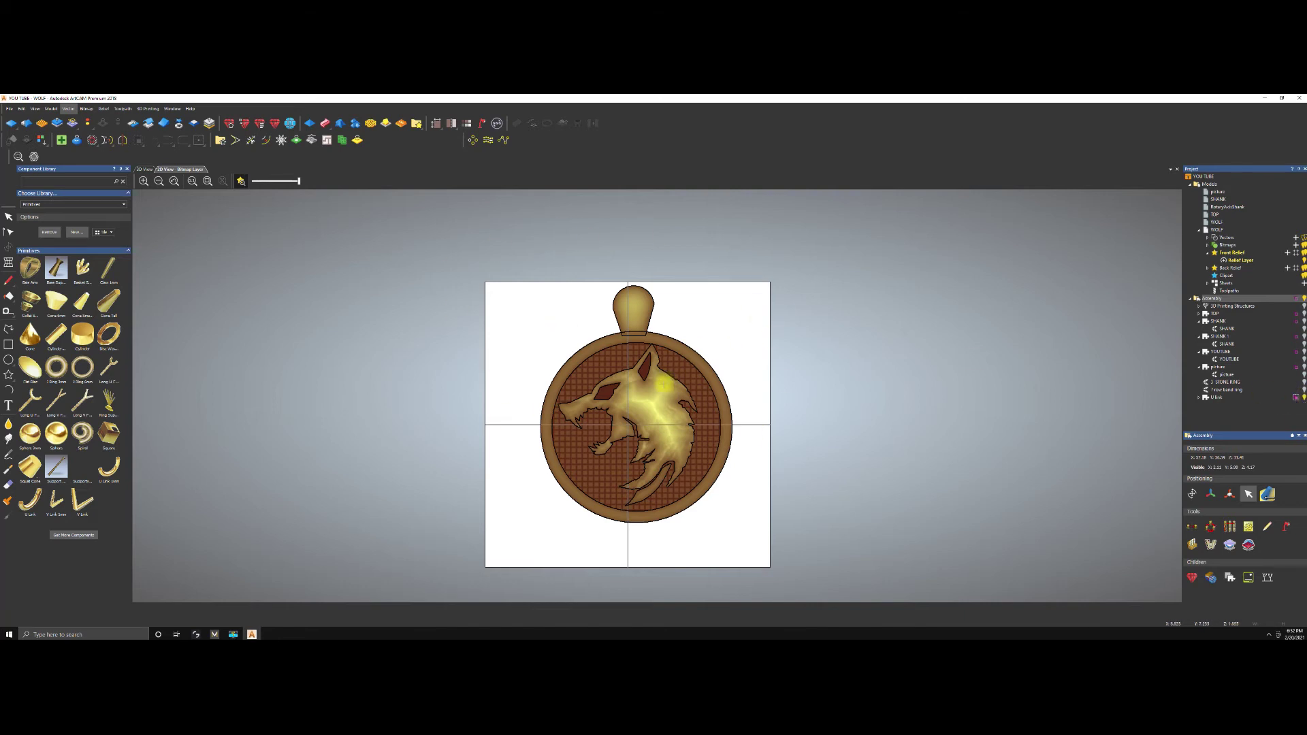
left_click(141, 169)
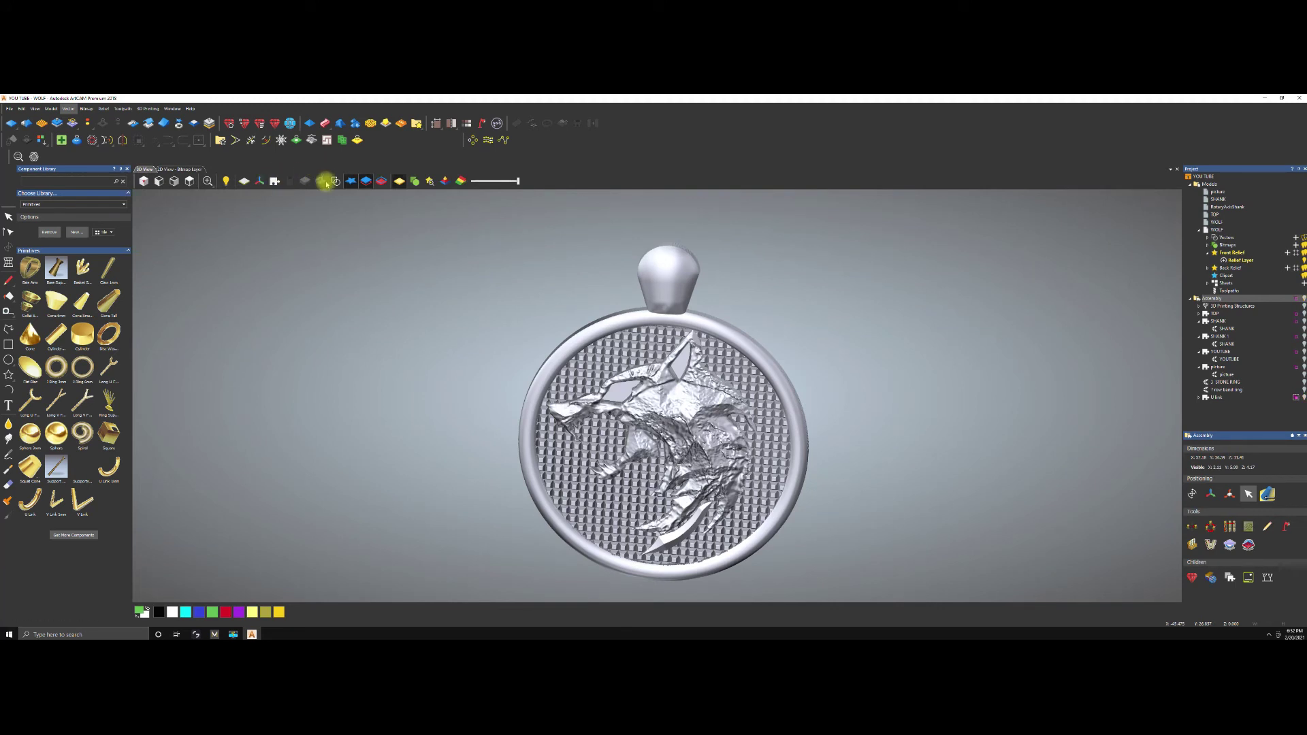
left_click(366, 181)
left_click(275, 181)
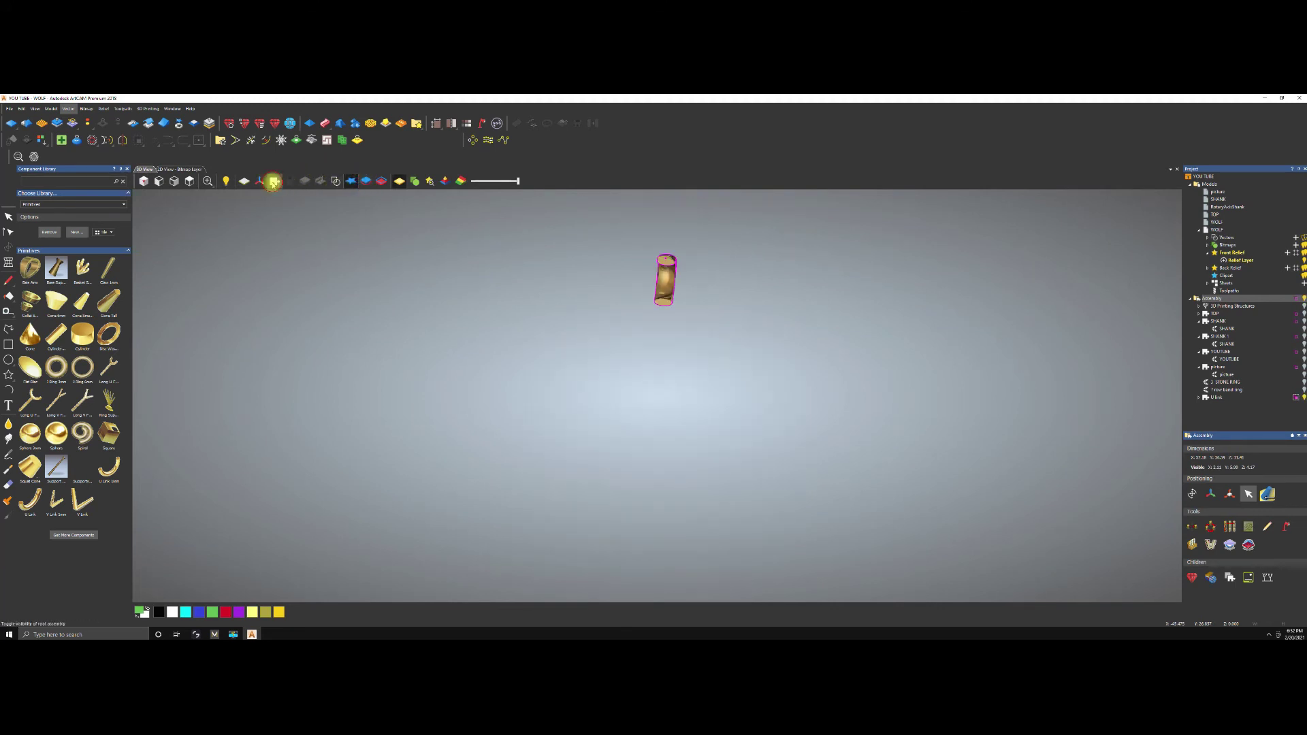
key("space")
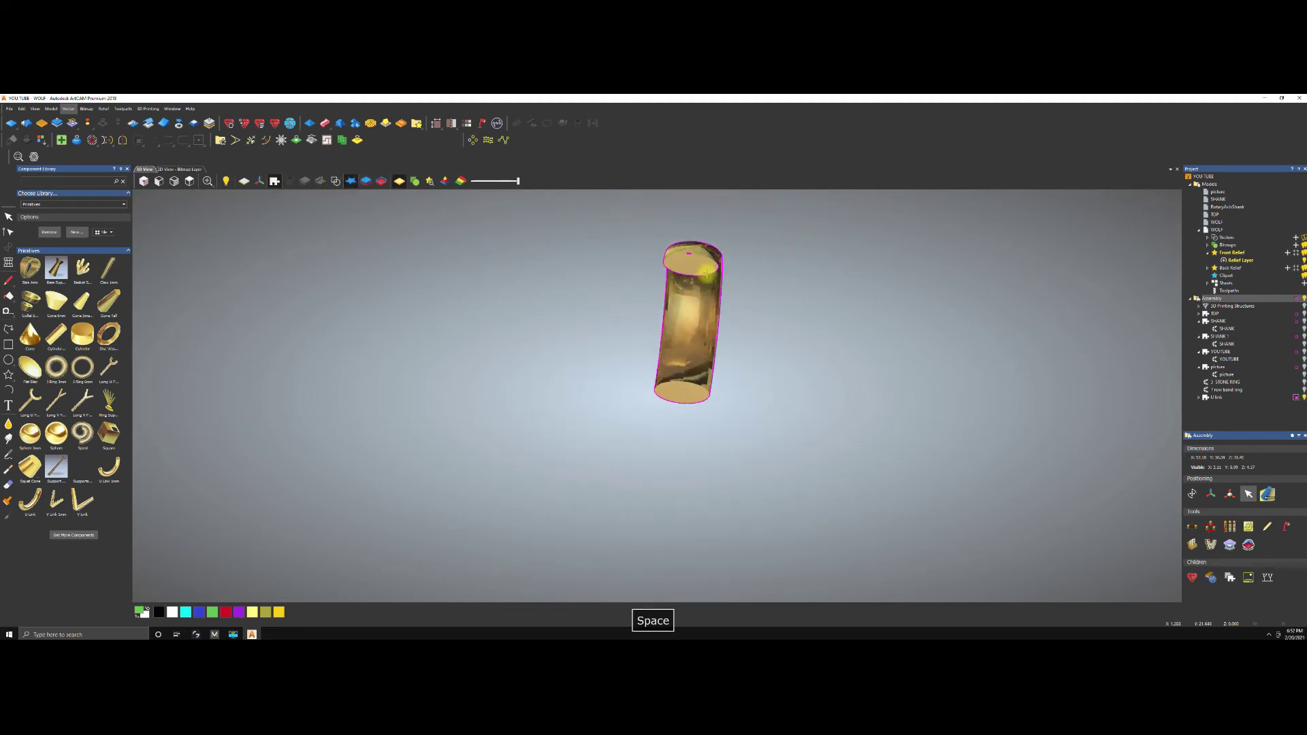
left_click_drag(758, 277, 724, 388)
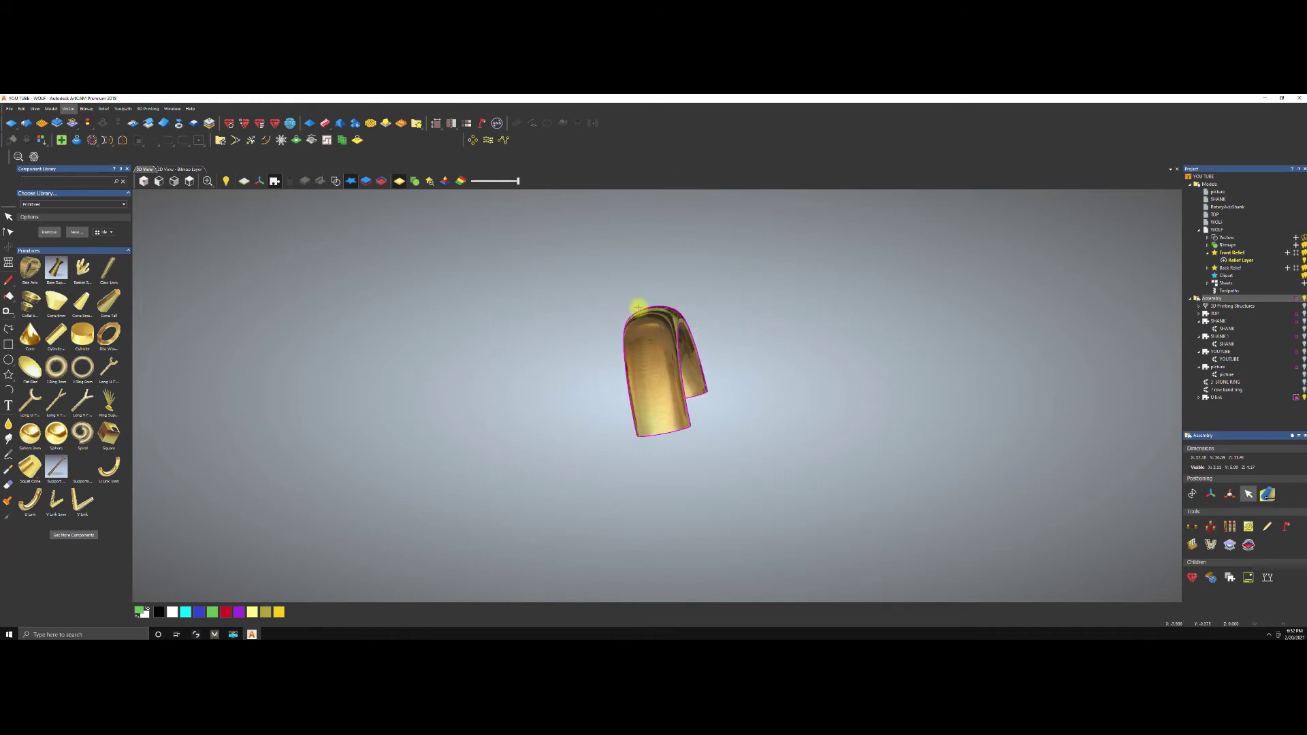
Show the three-stone ring component, hide the U Link, and examine the ring from the top and side.
left_click(1301, 382)
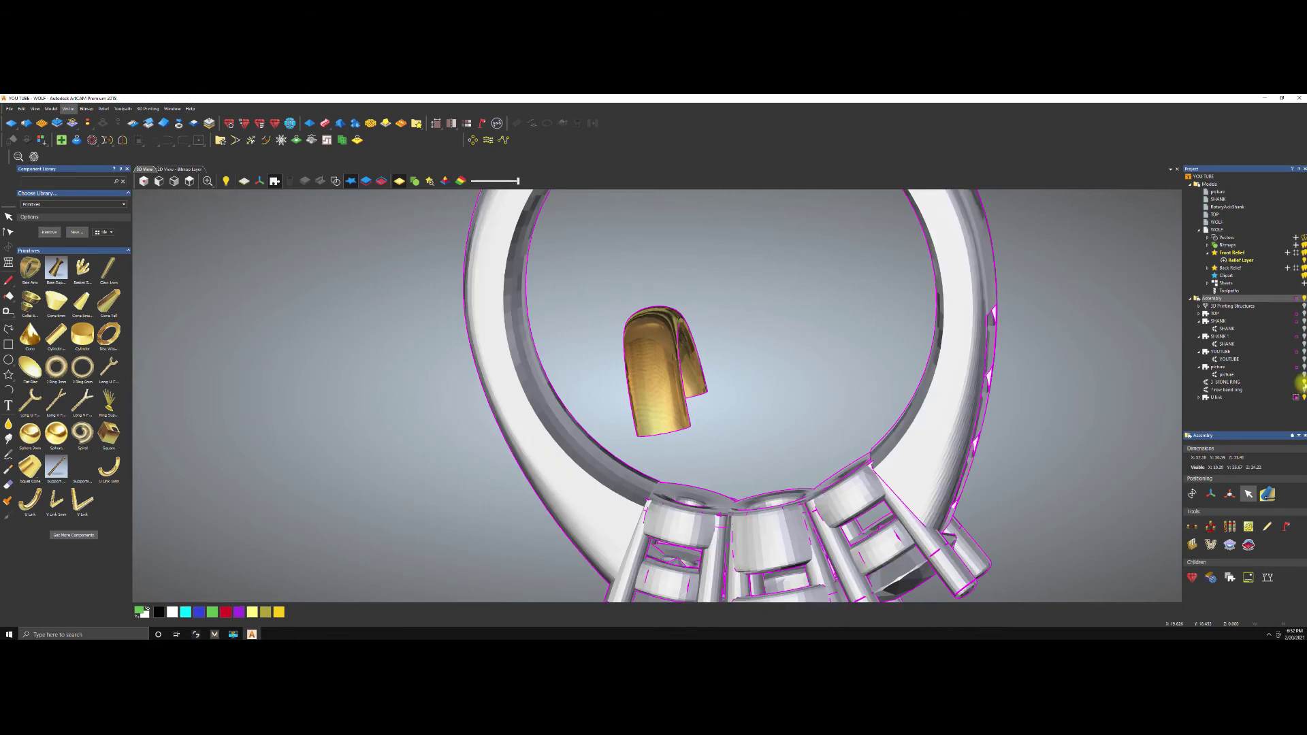
scroll(864, 398, "down", 5)
left_click(824, 416)
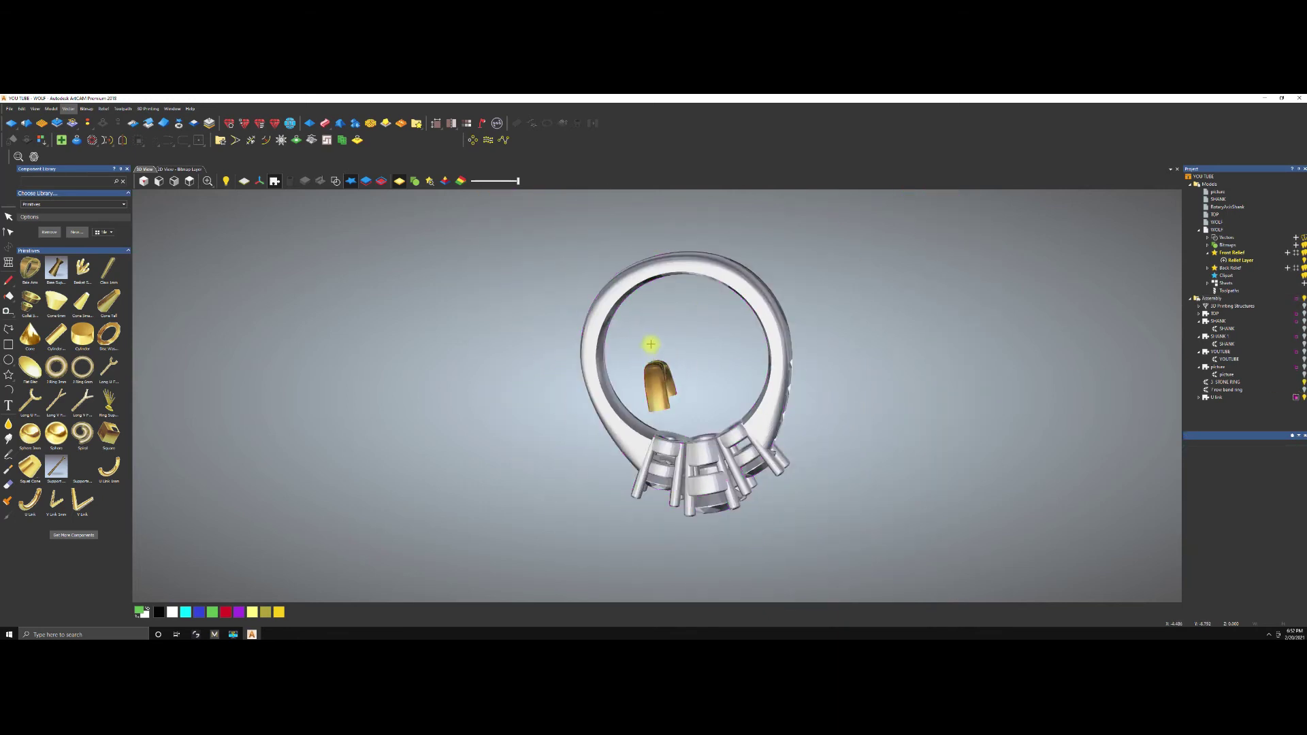
left_click(1301, 397)
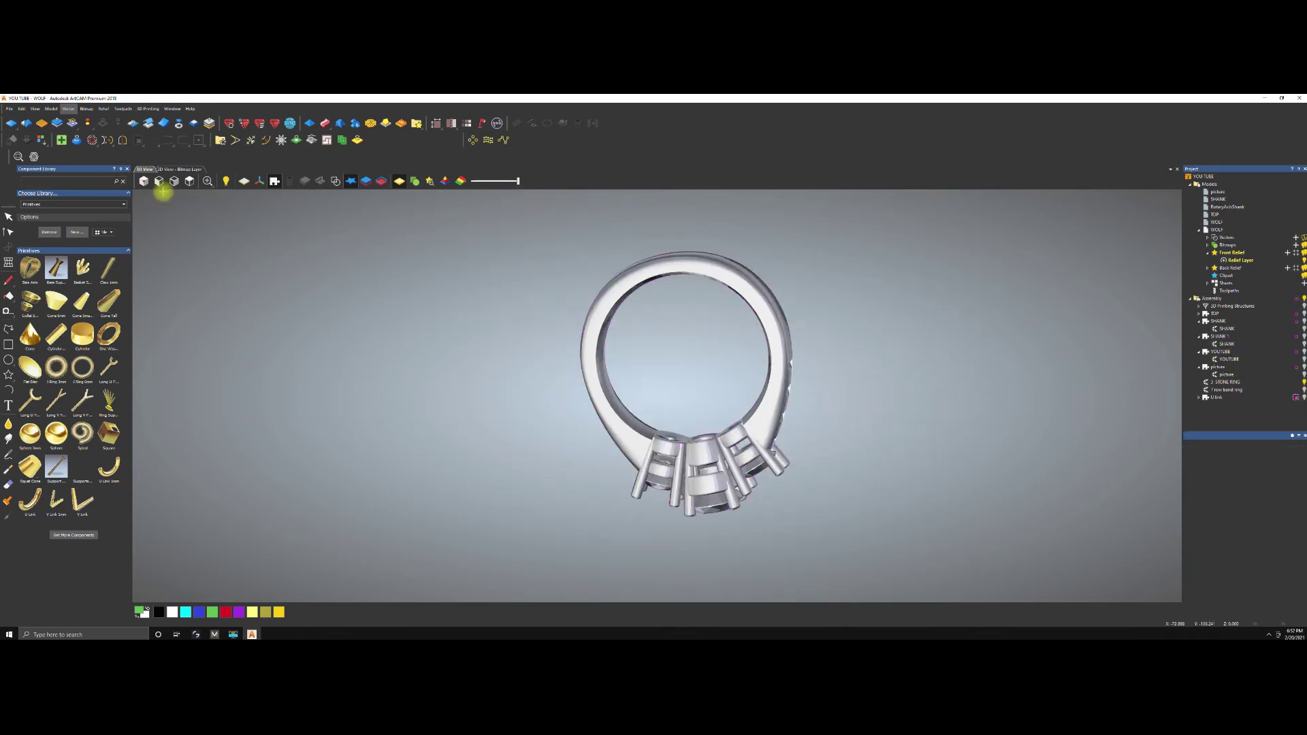
left_click(191, 181)
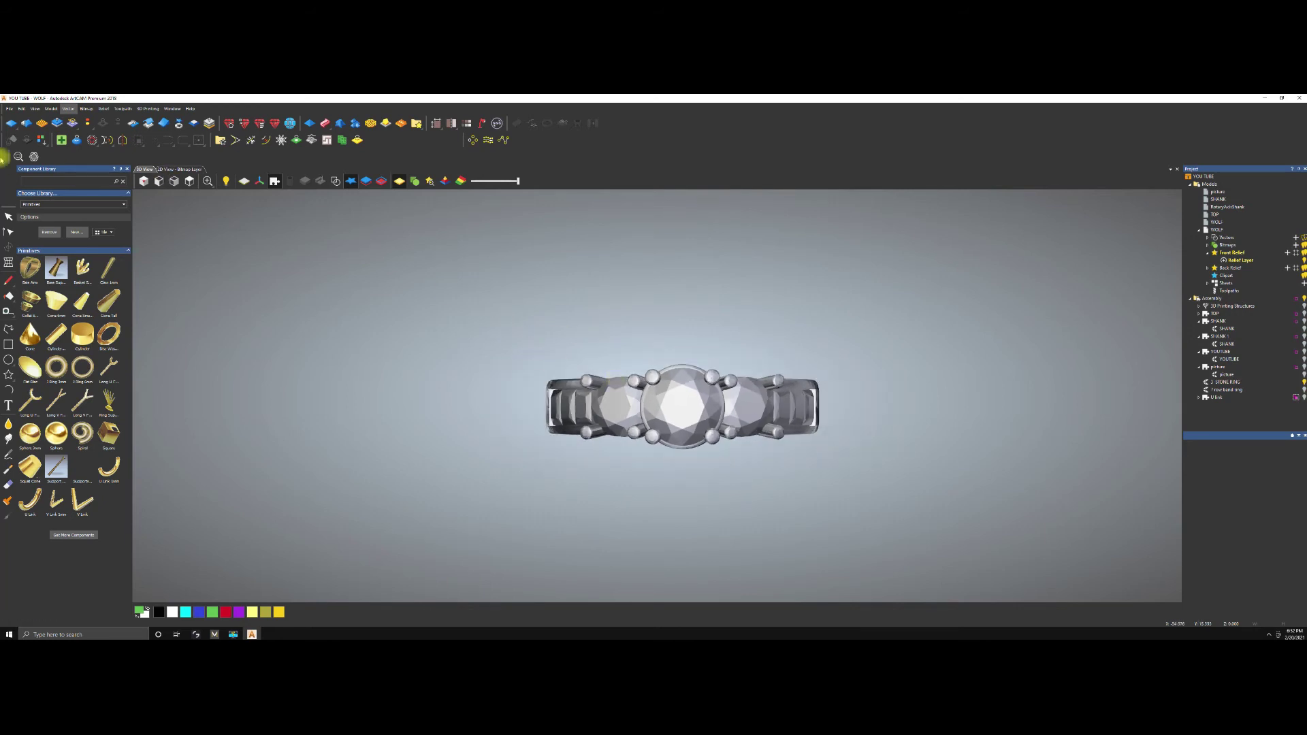
left_click_drag(568, 391, 626, 382)
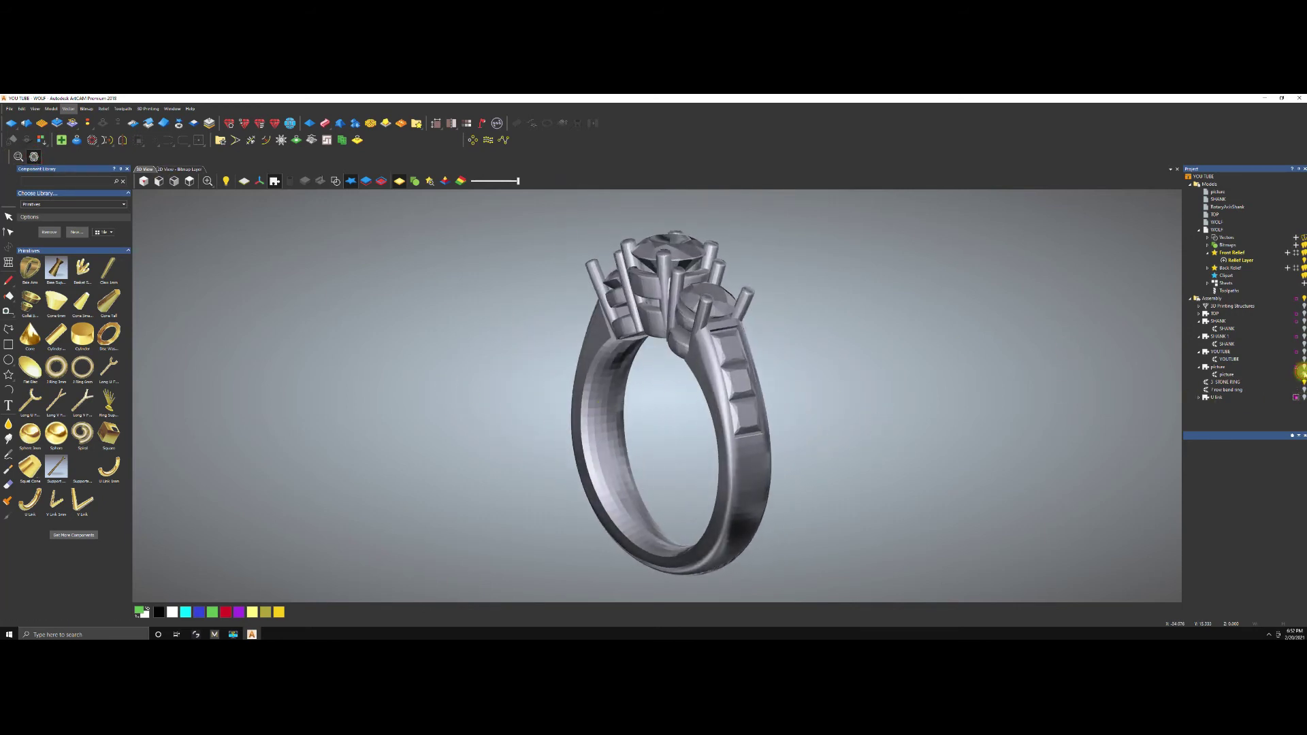
Hide the three-stone ring and show the picture component in the 3D view.
left_click(1302, 384)
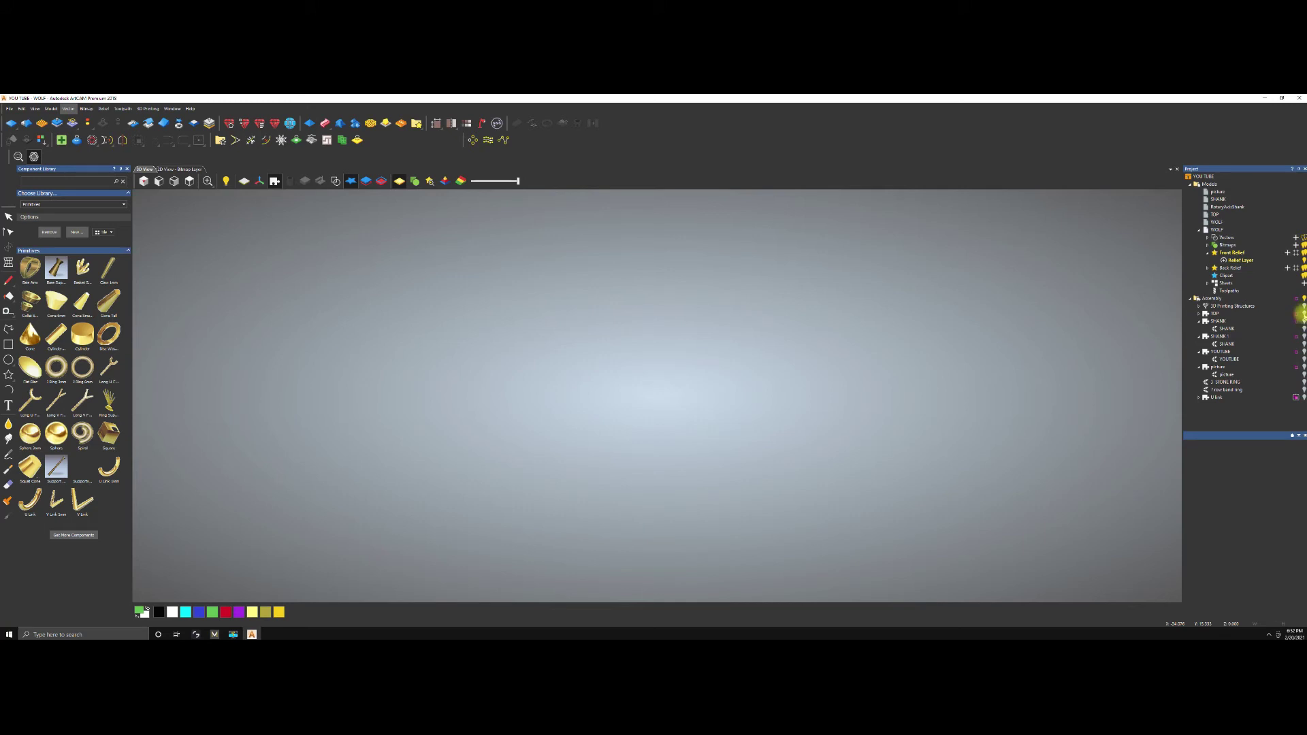
left_click(1301, 367)
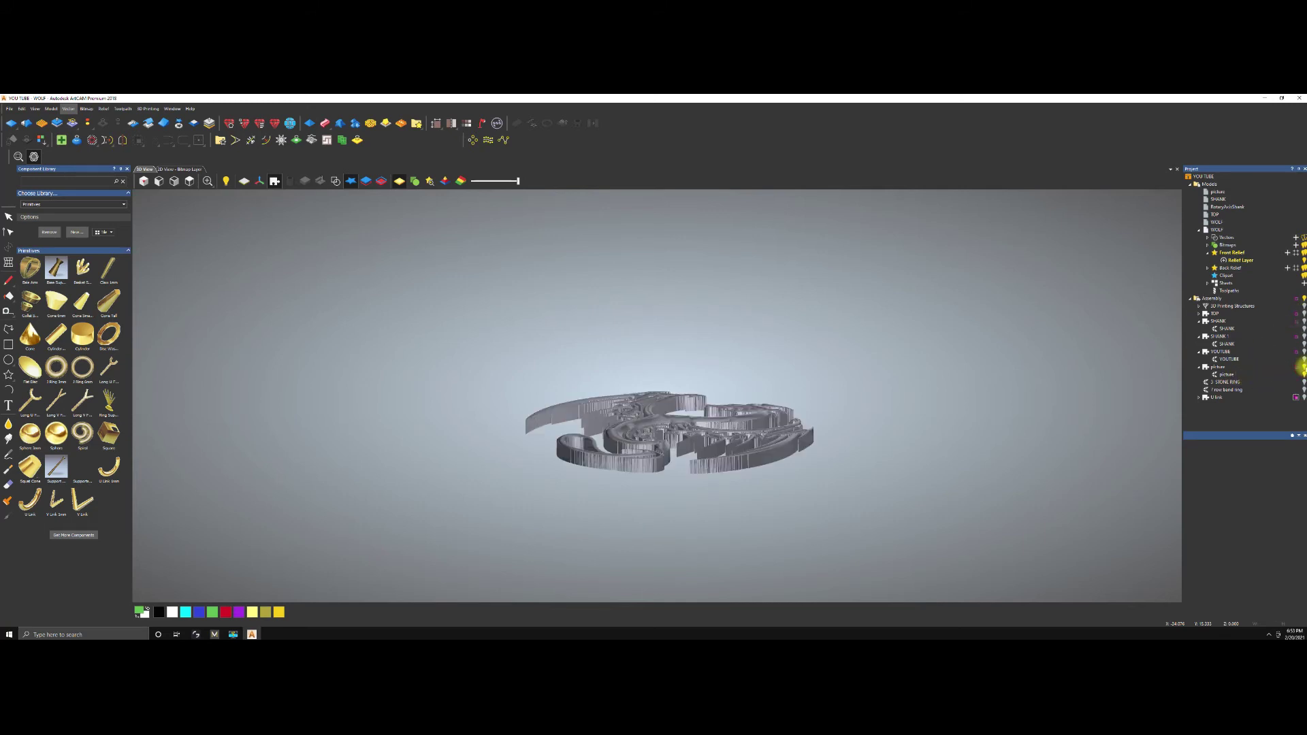
key("n")
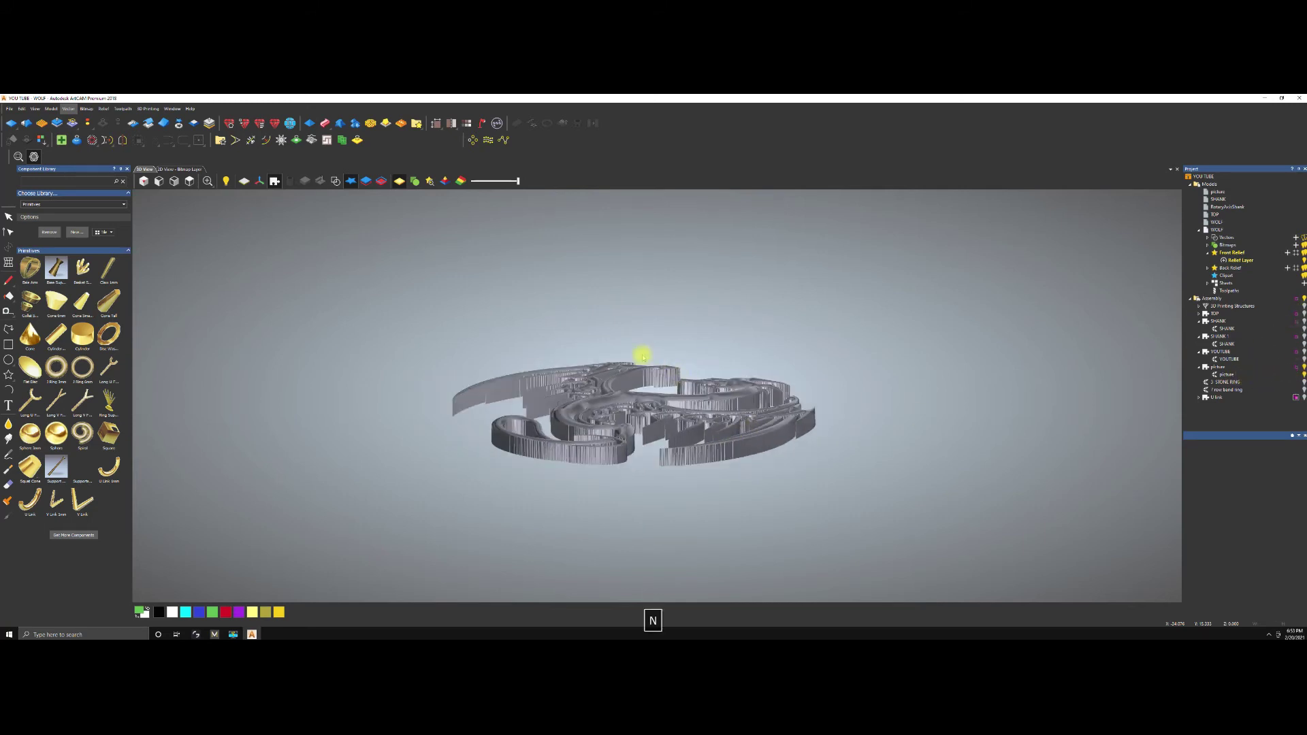
Examine the dragon picture component from the front and view the assembly's STL export dialog without saving.
left_click_drag(682, 539, 782, 437)
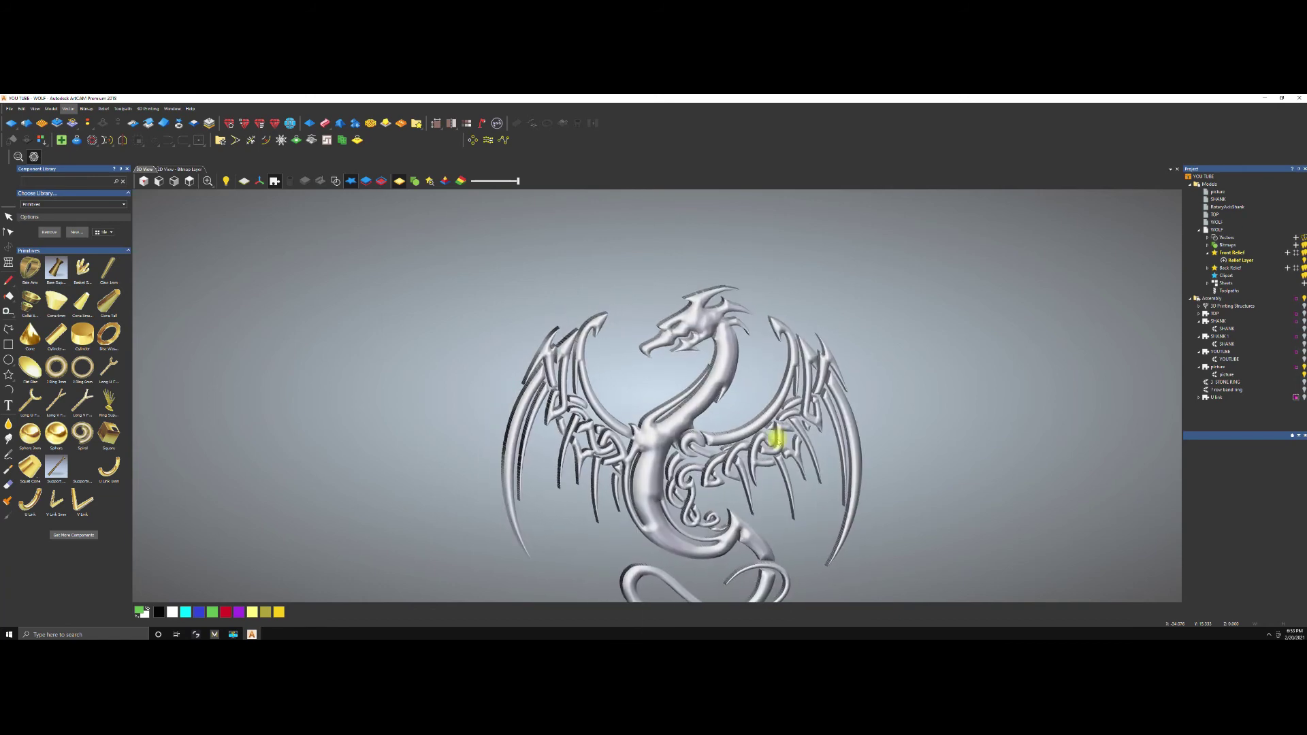
key("space")
left_click(1213, 298)
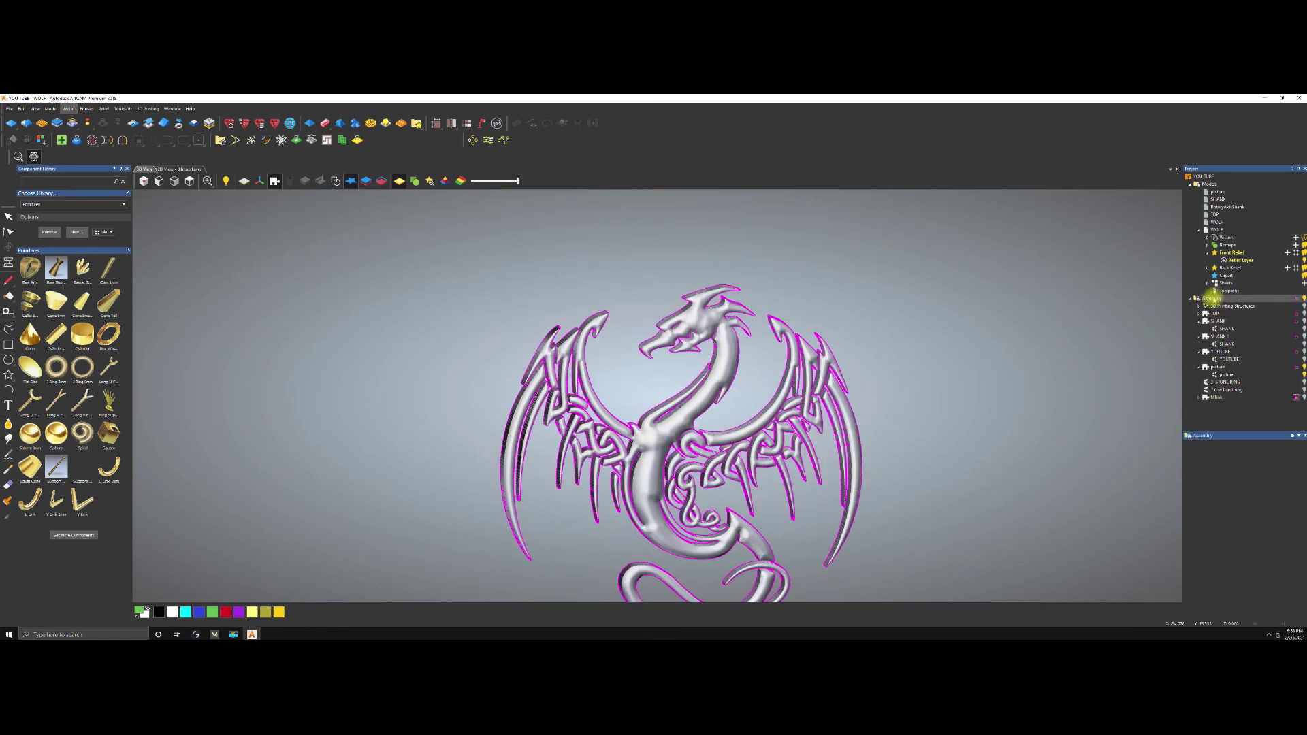
right_click(1214, 299)
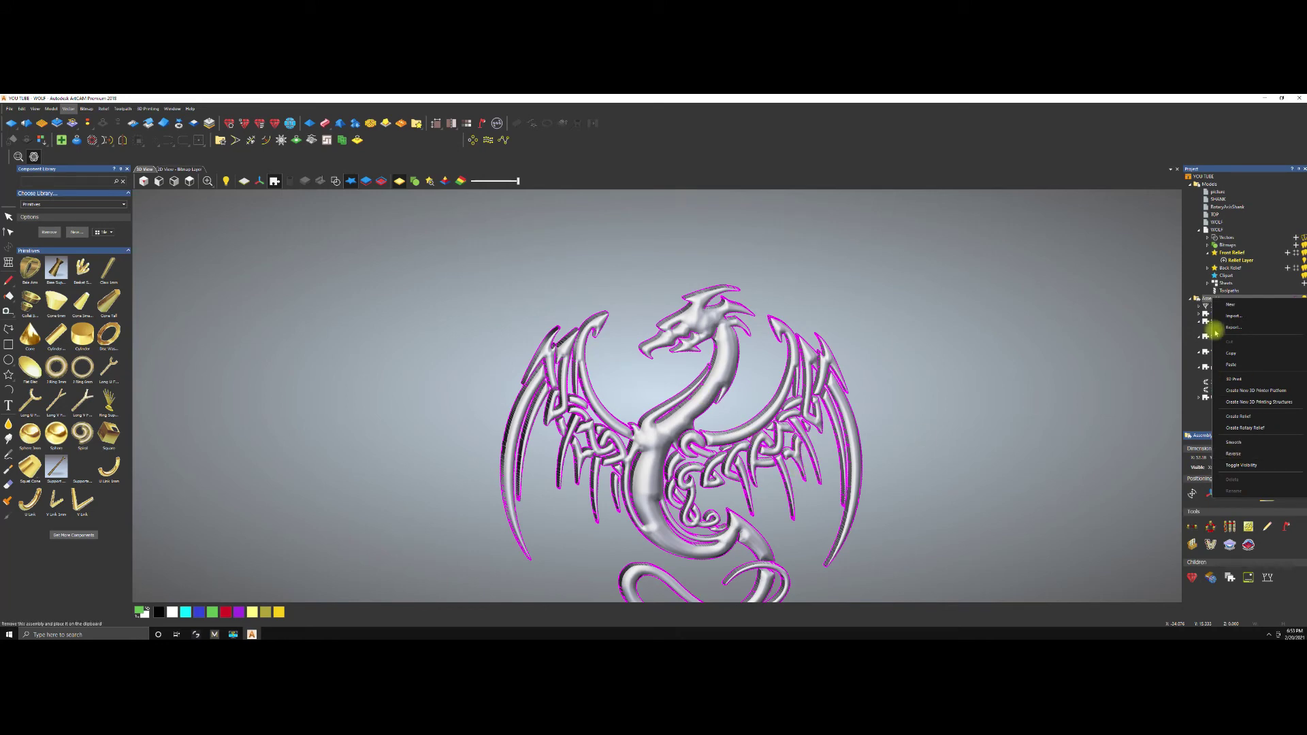
left_click(1233, 328)
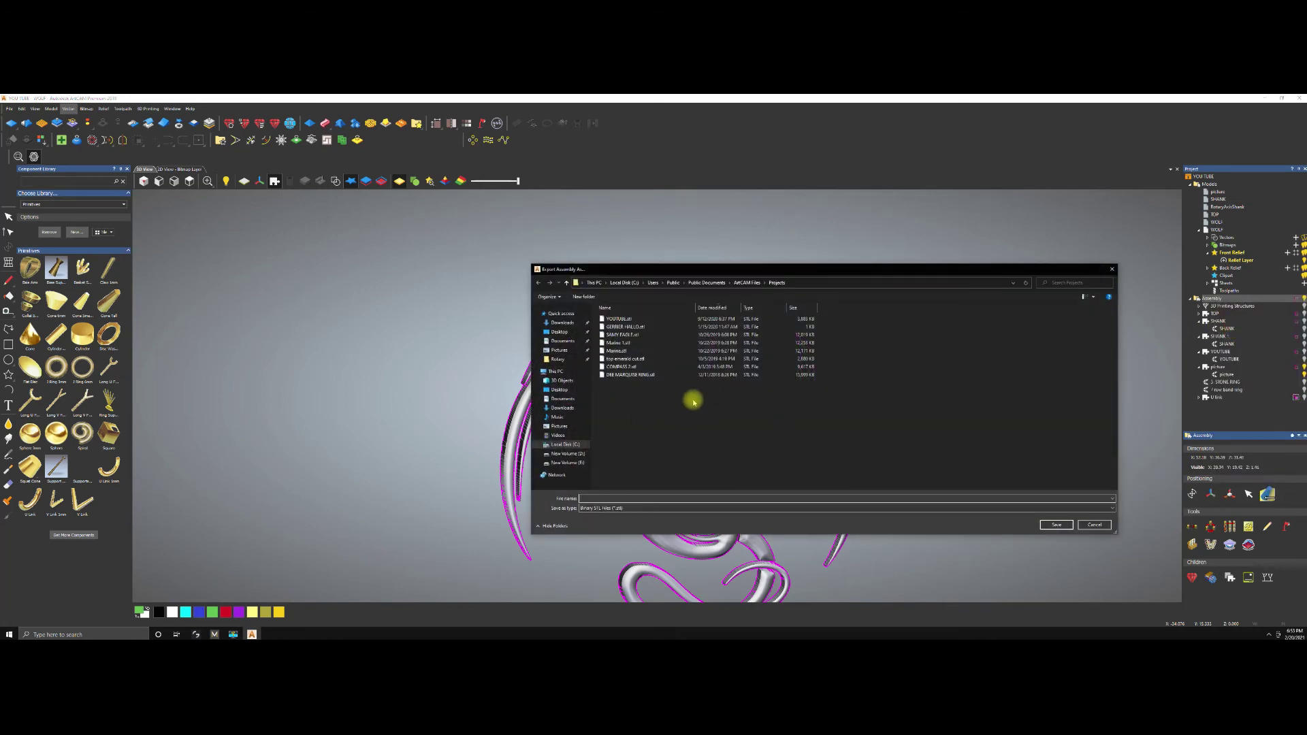
left_click(1094, 524)
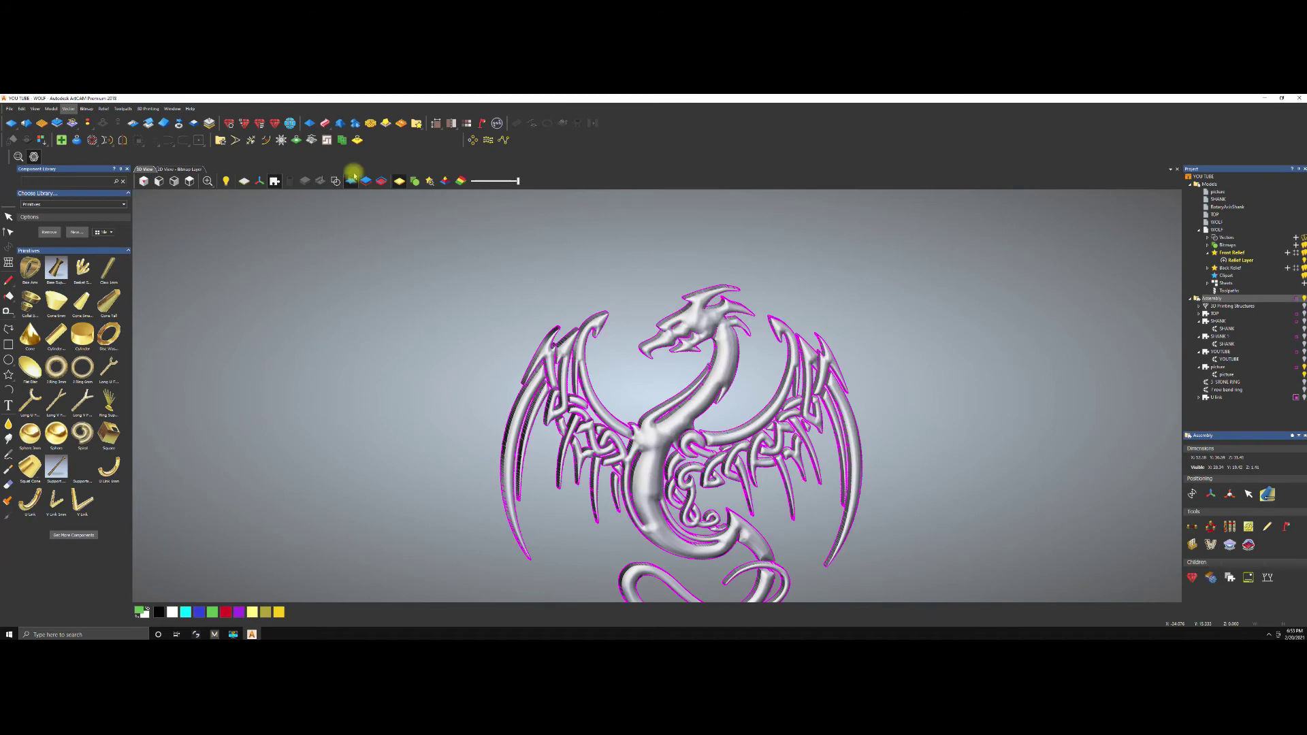
Hide the assembly and show the whole wolf pendant relief in the 3D view.
left_click(273, 181)
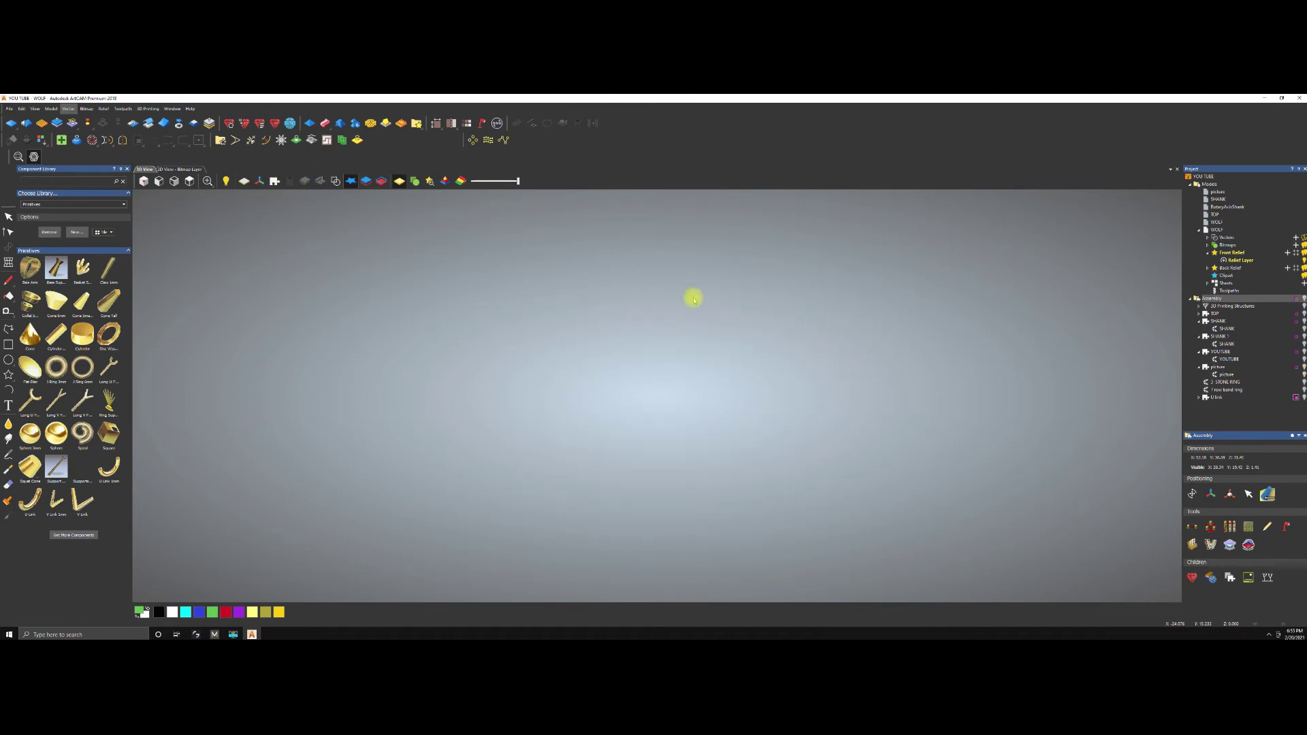
left_click(365, 181)
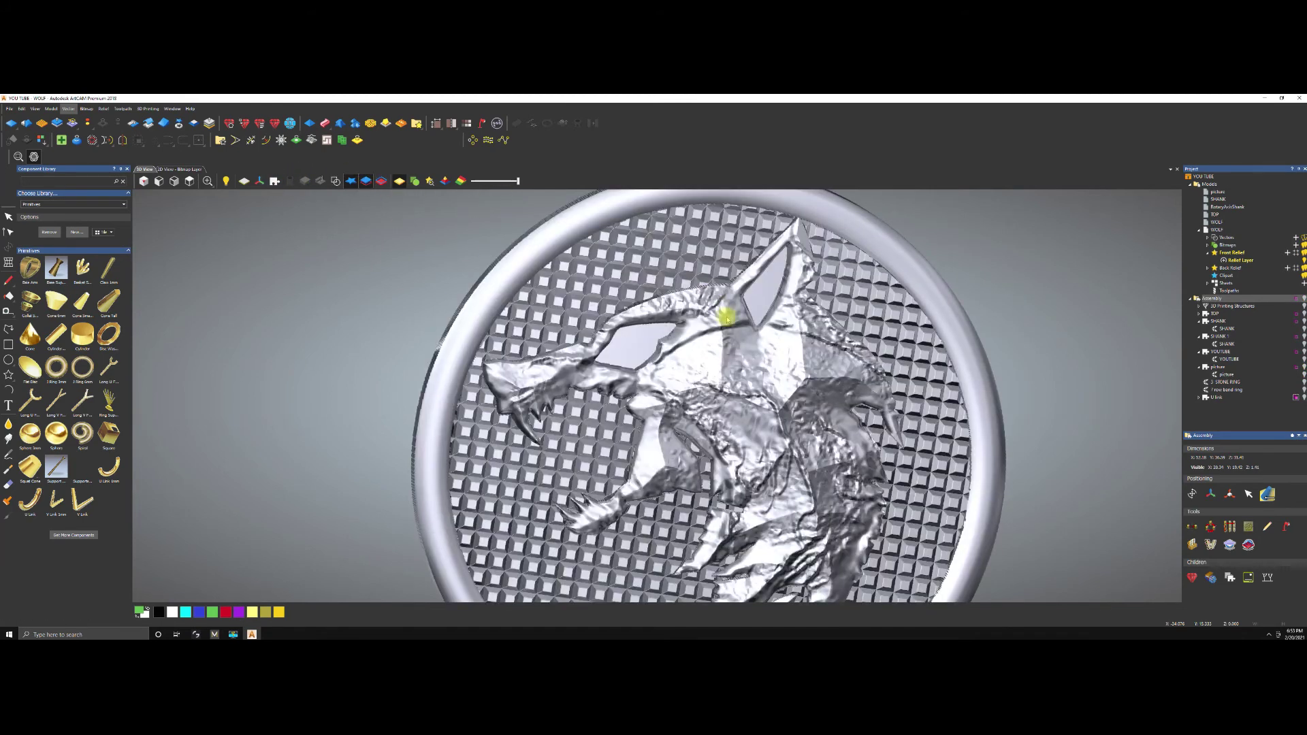
scroll(727, 316, "down", 3)
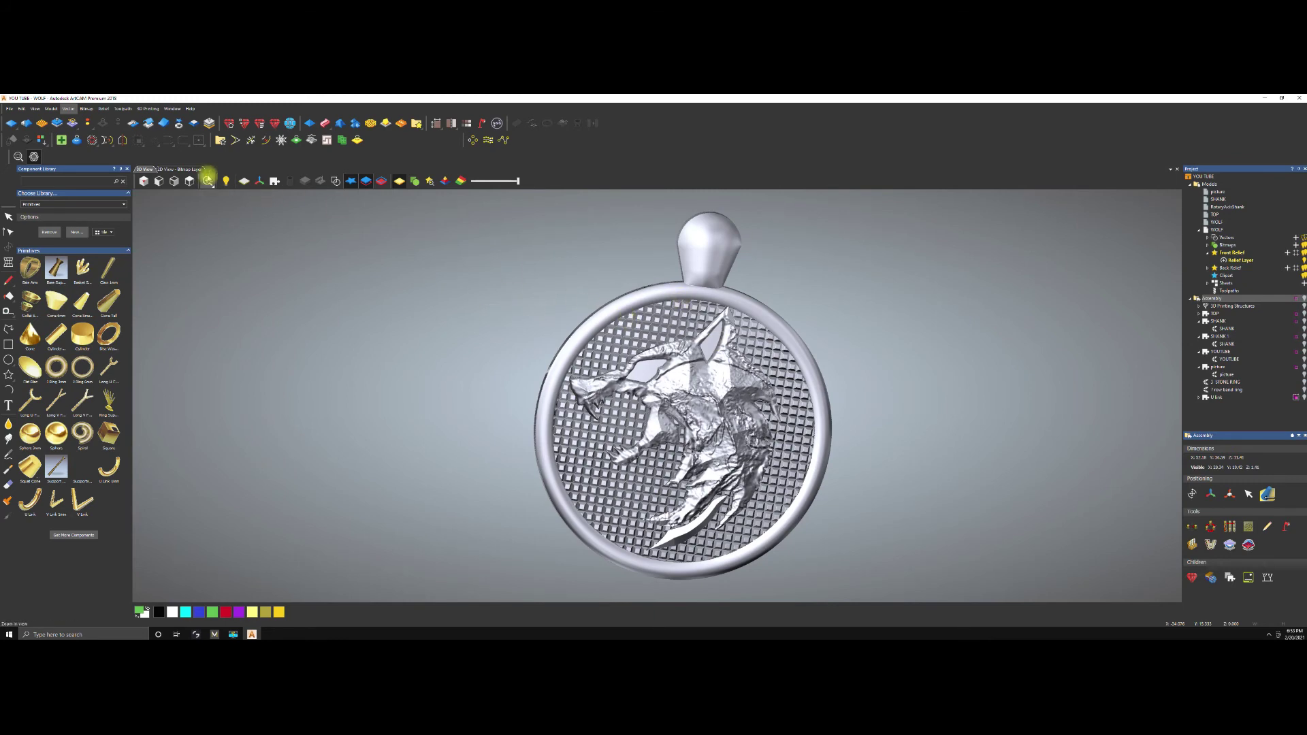
Switch to the 2D view of the wolf pendant, with the component library closed and the assembly tree collapsed.
left_click(198, 170)
scroll(637, 272, "down", 2)
scroll(684, 377, "up", 4)
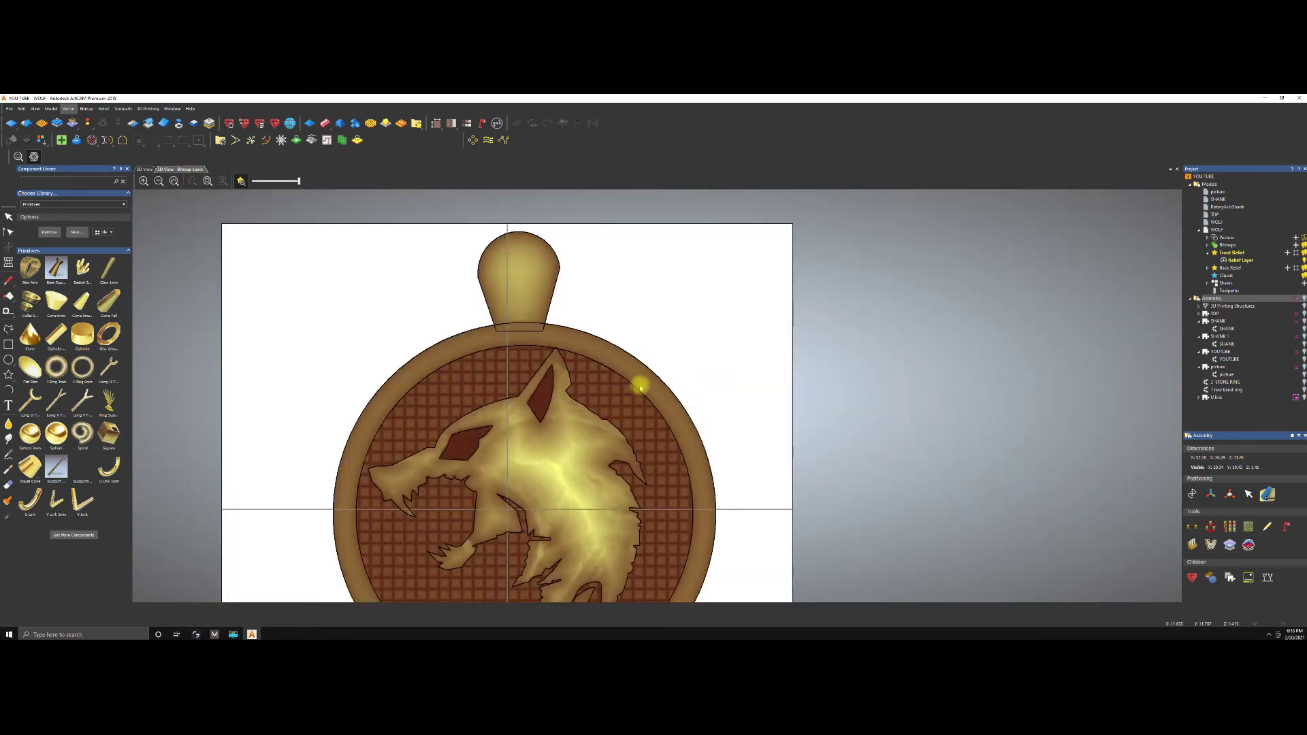
scroll(643, 385, "down", 2)
left_click(127, 170)
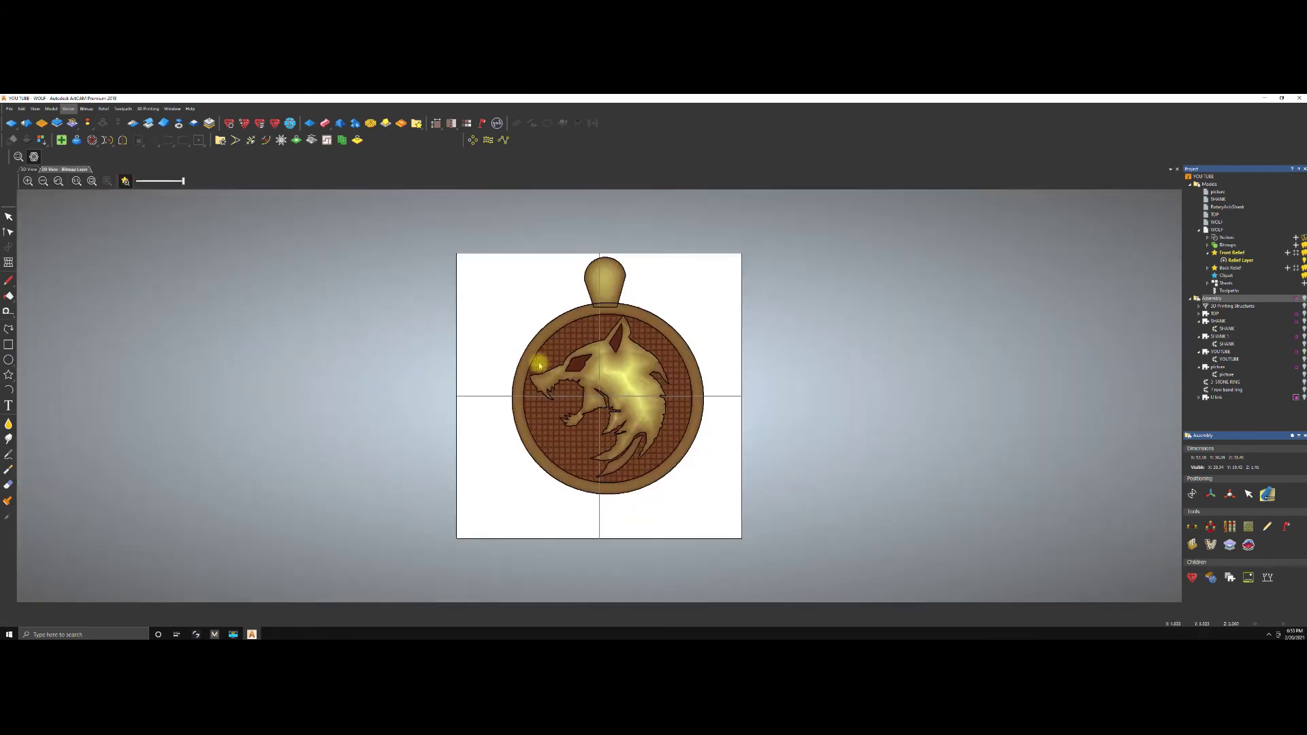
left_click(1190, 299)
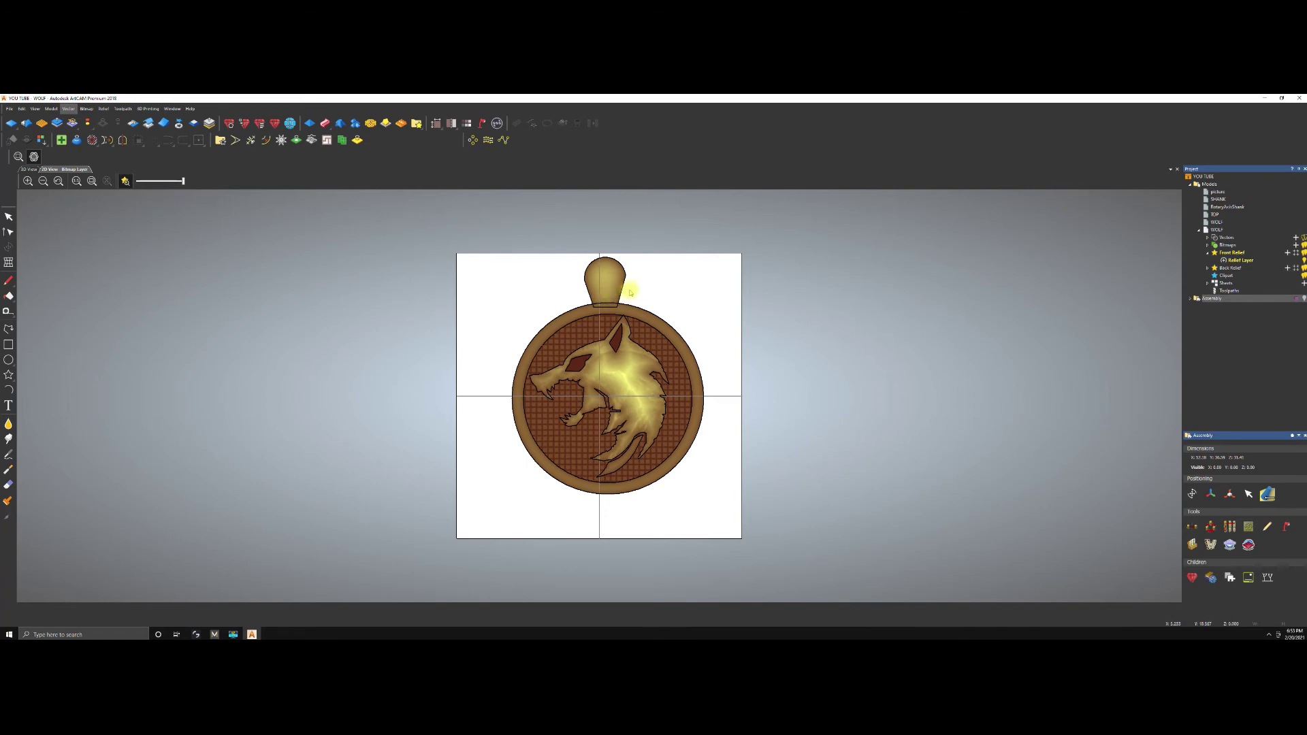
scroll(632, 292, "up", 2)
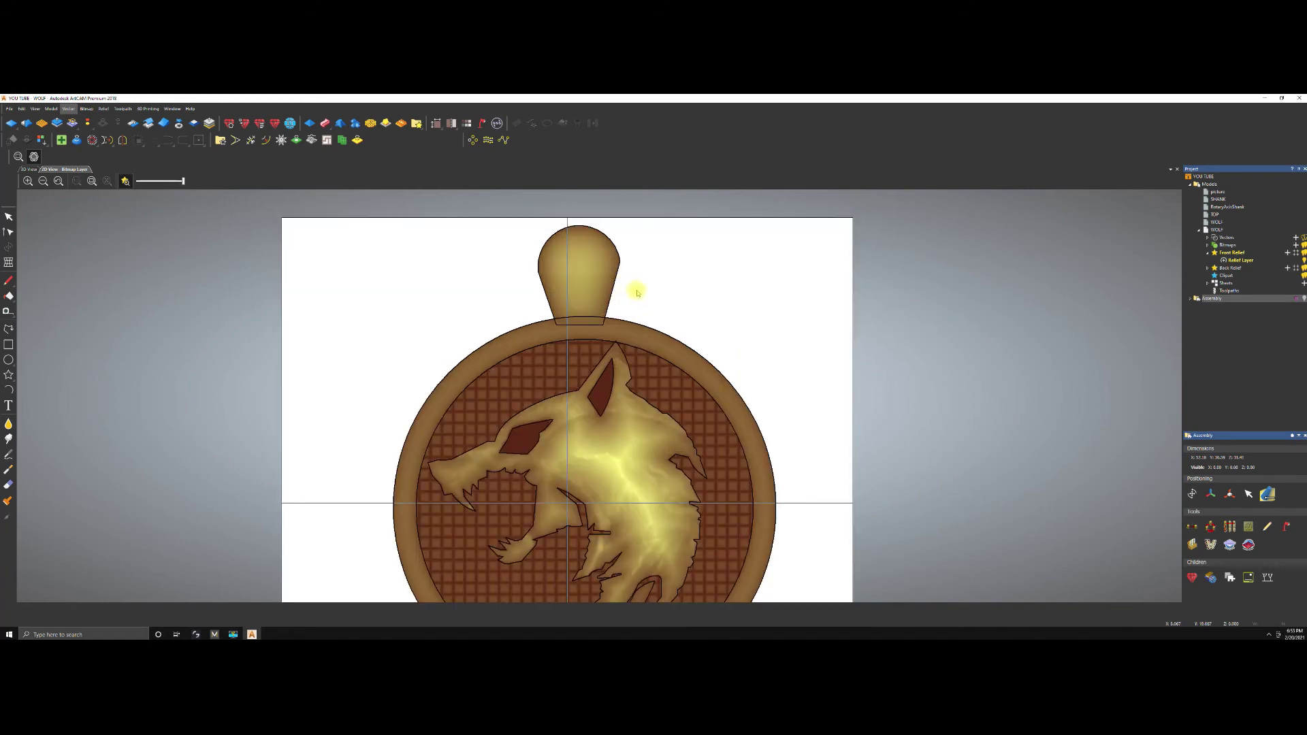
scroll(638, 295, "down", 2)
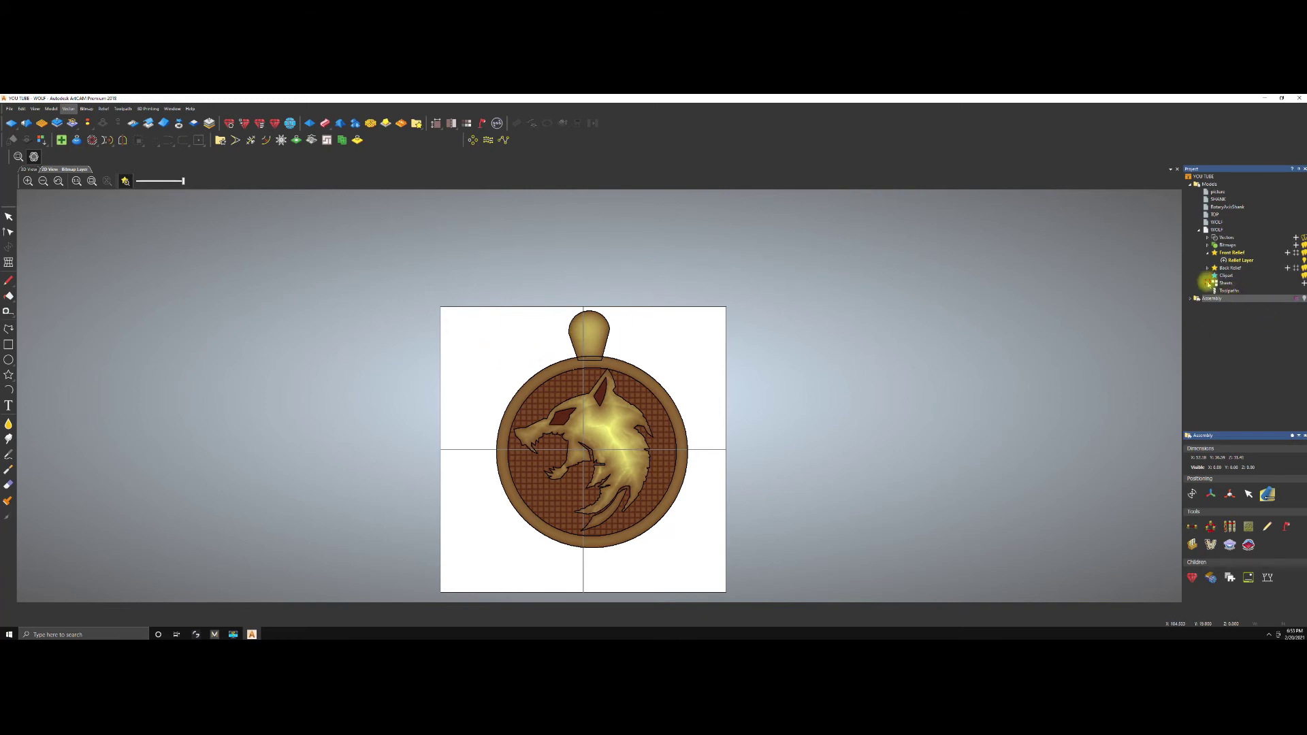
Load the ROLAND FLAT.tpl toolpath template into the toolpaths of the expanded WOLF model.
left_click(1198, 230)
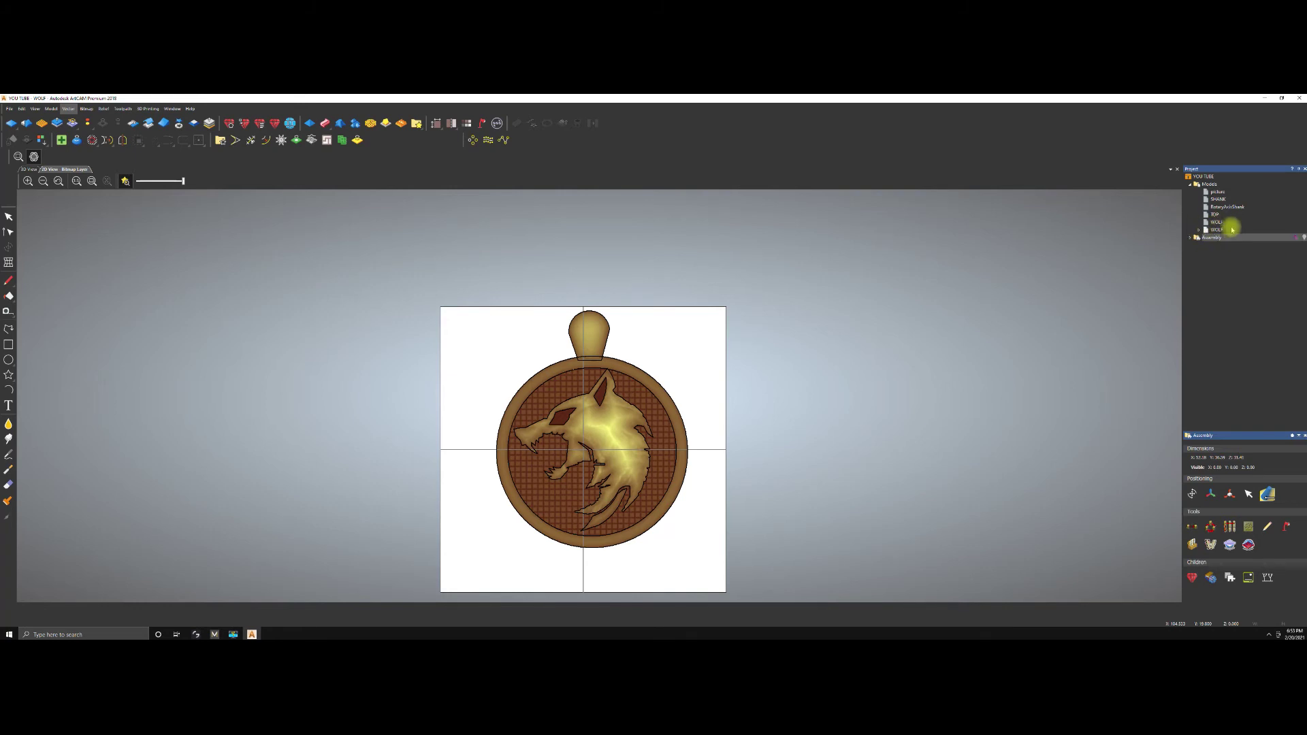
left_click(1197, 231)
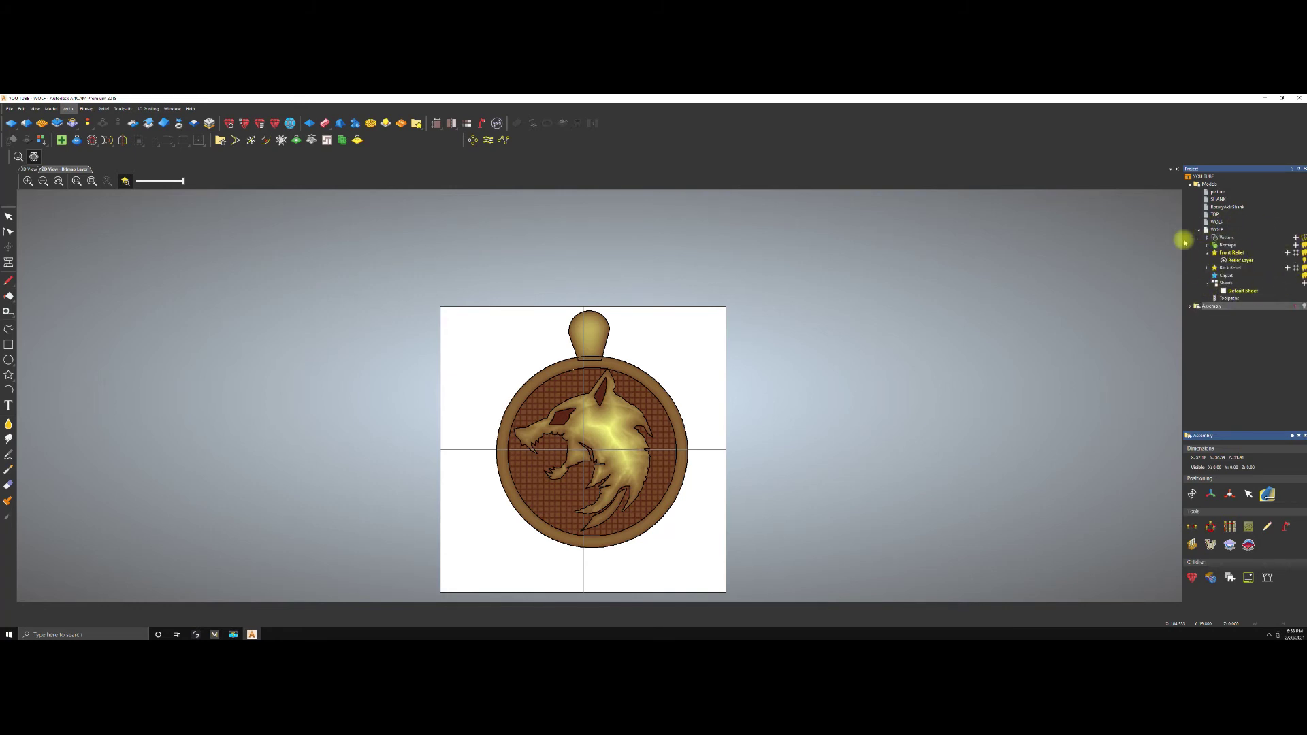
left_click(1229, 298)
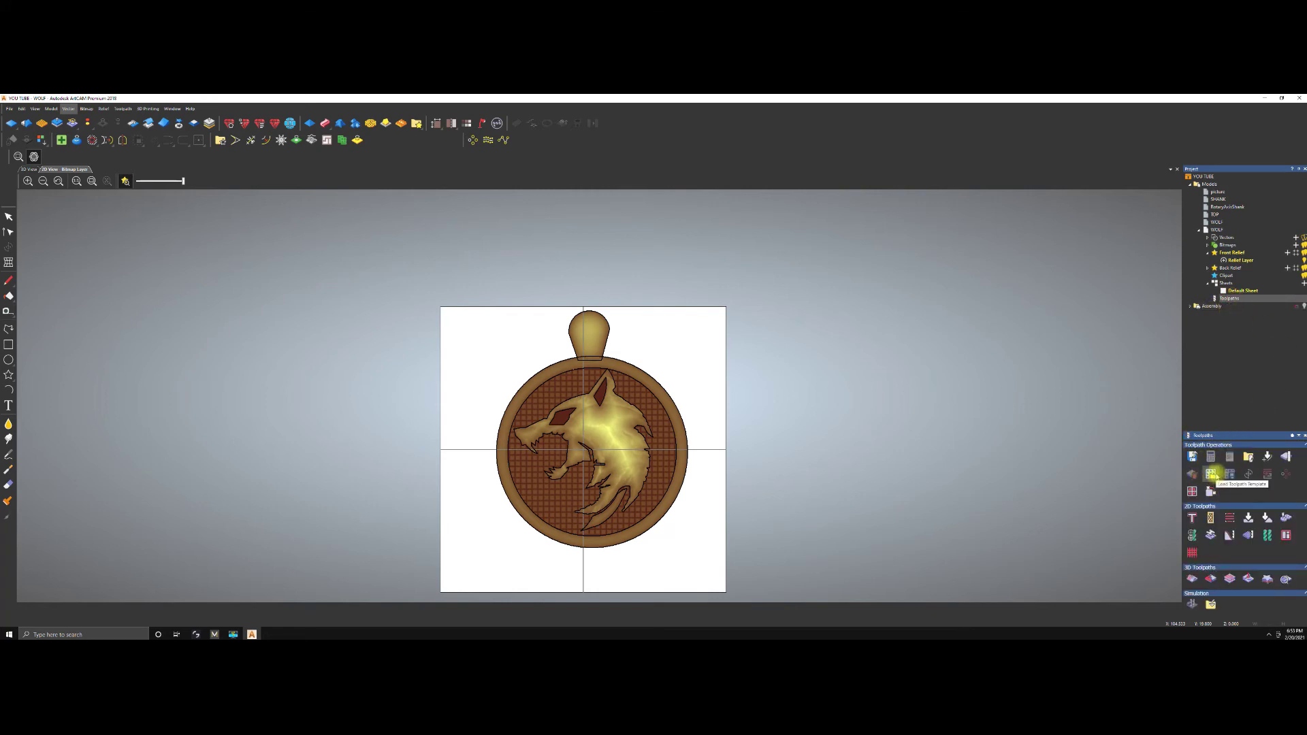
left_click(1211, 475)
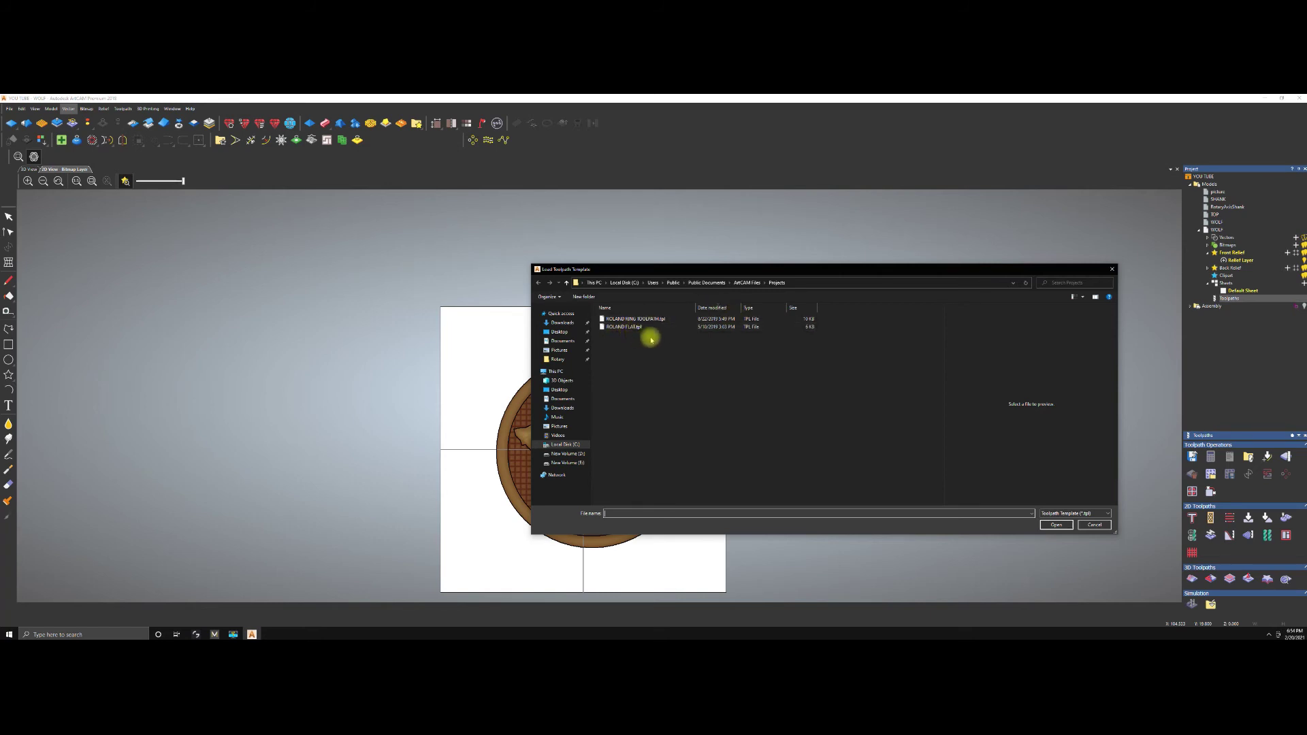
left_click(631, 328)
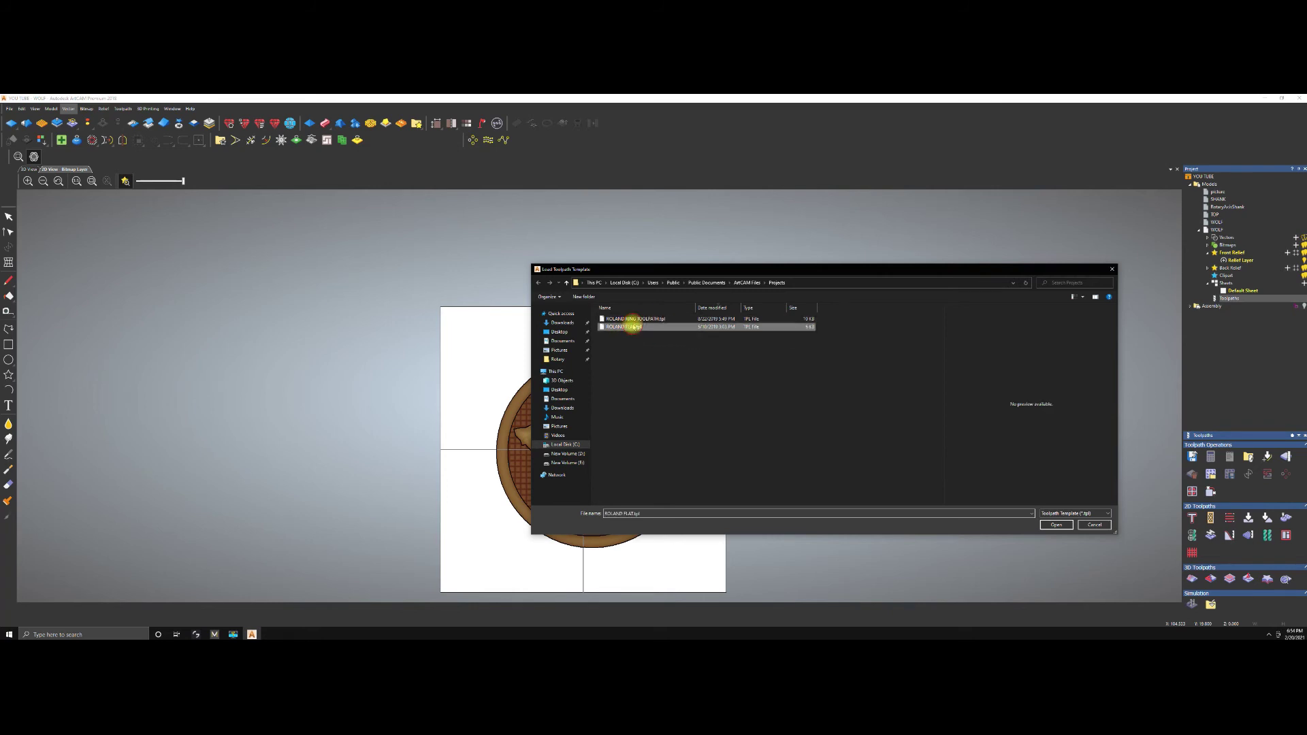
left_click(1056, 524)
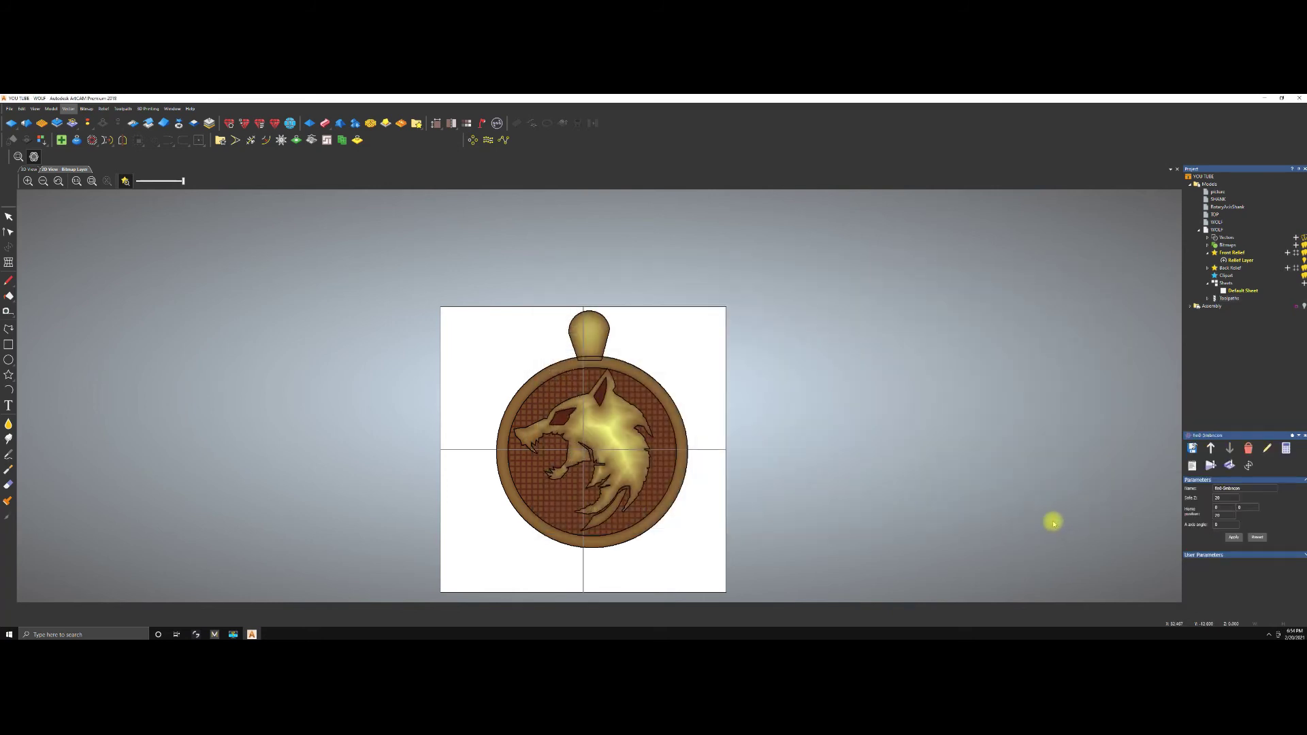
Open the second loaded toolpath's Machine Relief settings and review its area-to-machine choices, keeping Selected Vectors.
scroll(600, 354, "up", 2)
scroll(701, 368, "down", 2)
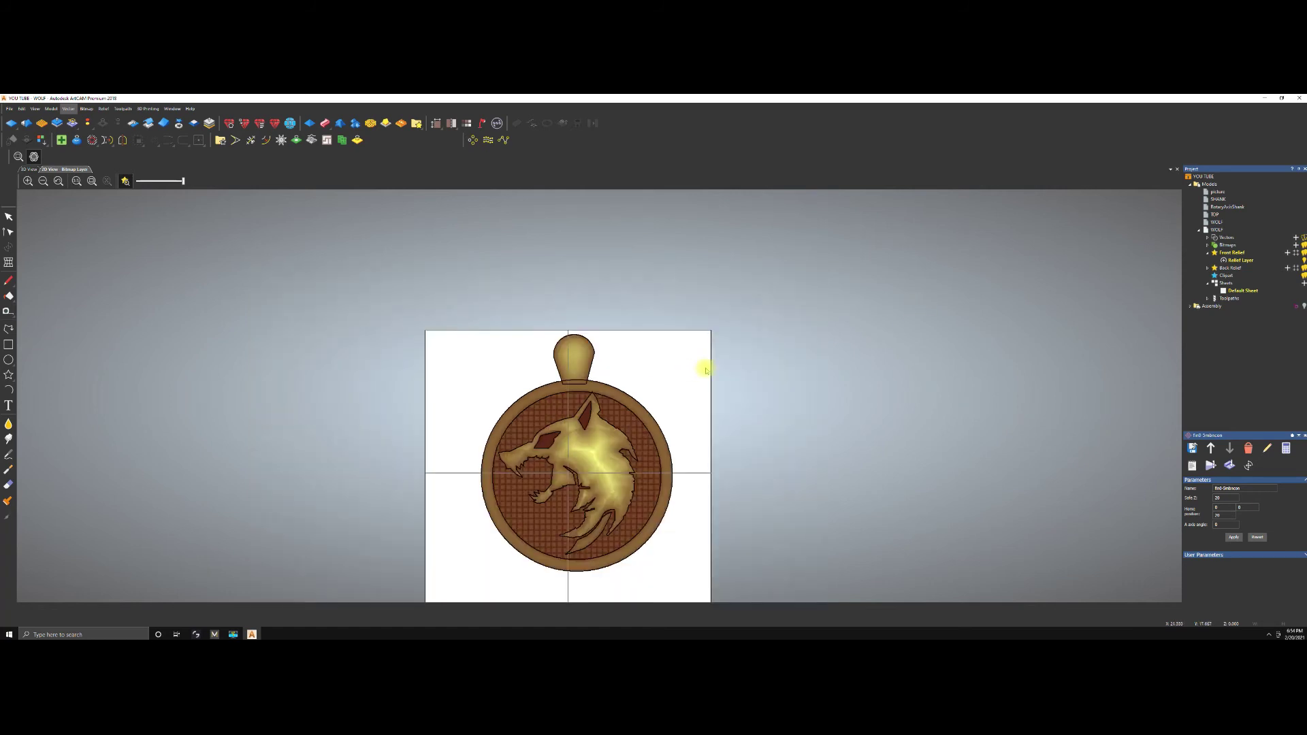
left_click(1206, 300)
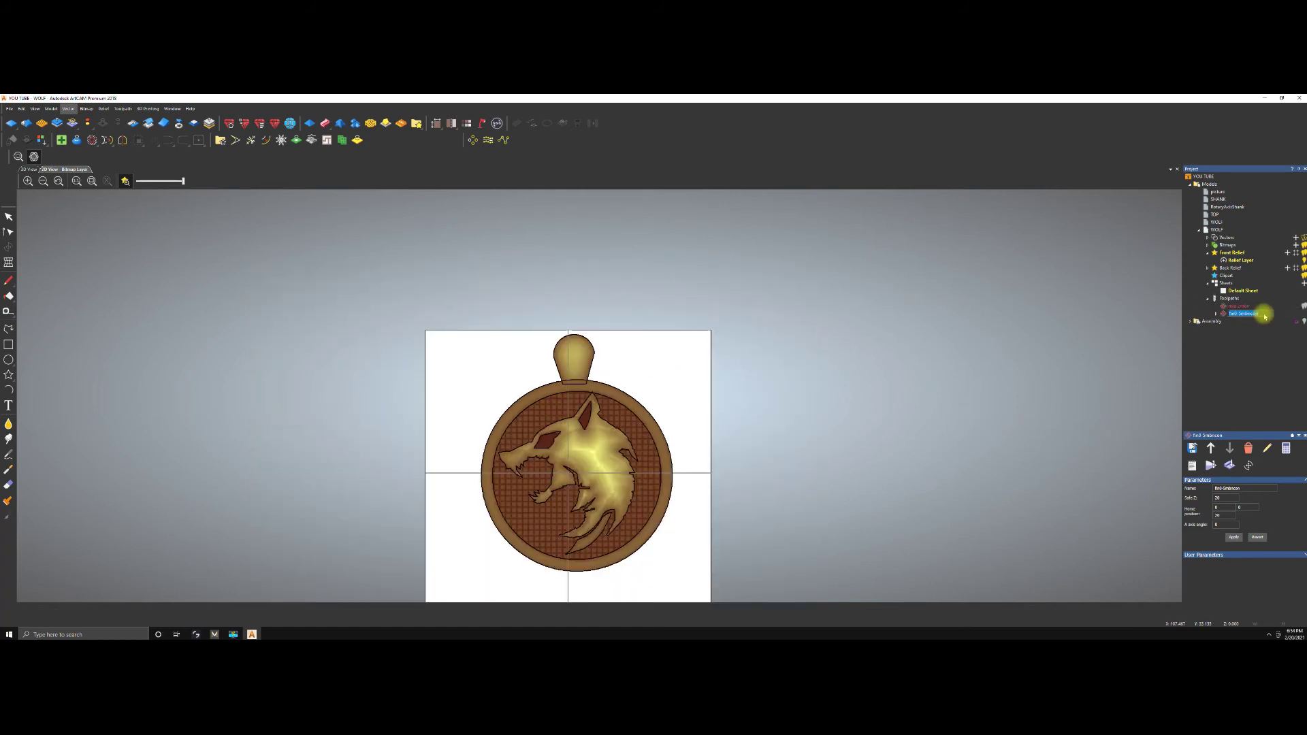
left_click(1239, 317)
double_click(1239, 315)
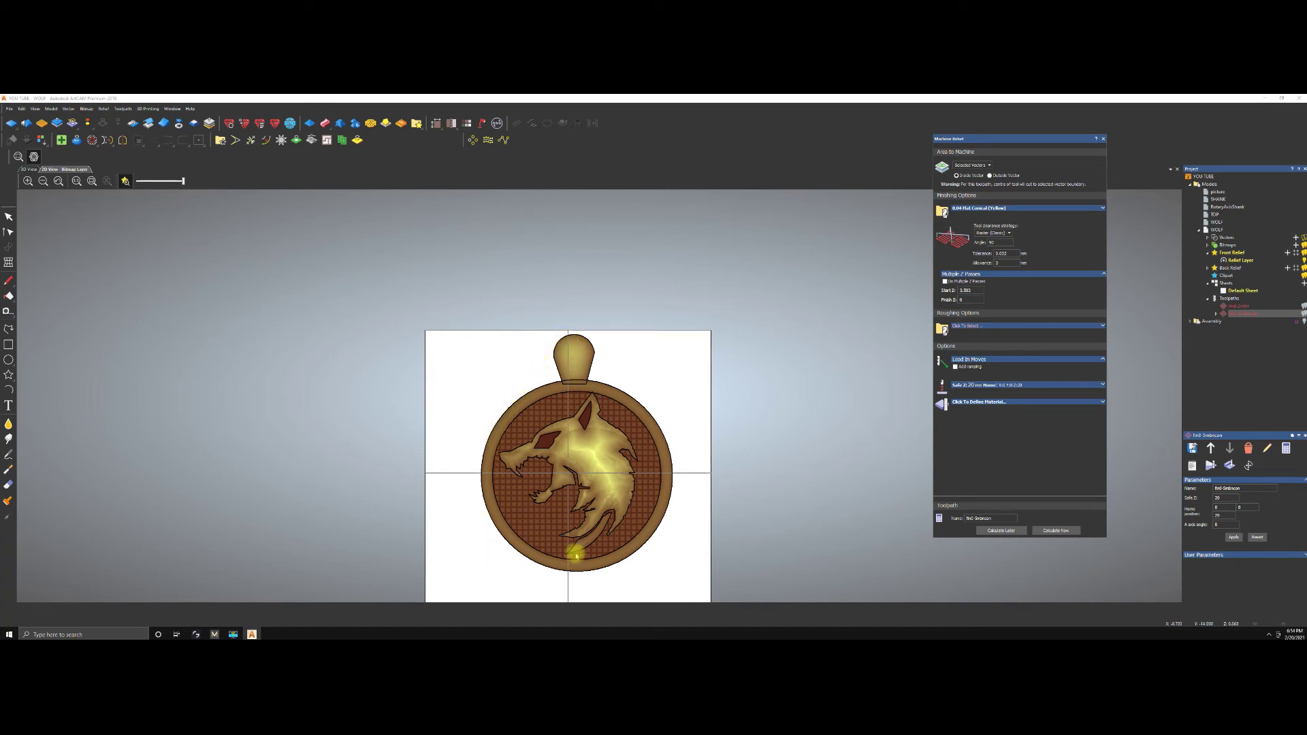
left_click(990, 165)
scroll(629, 429, "down", 5)
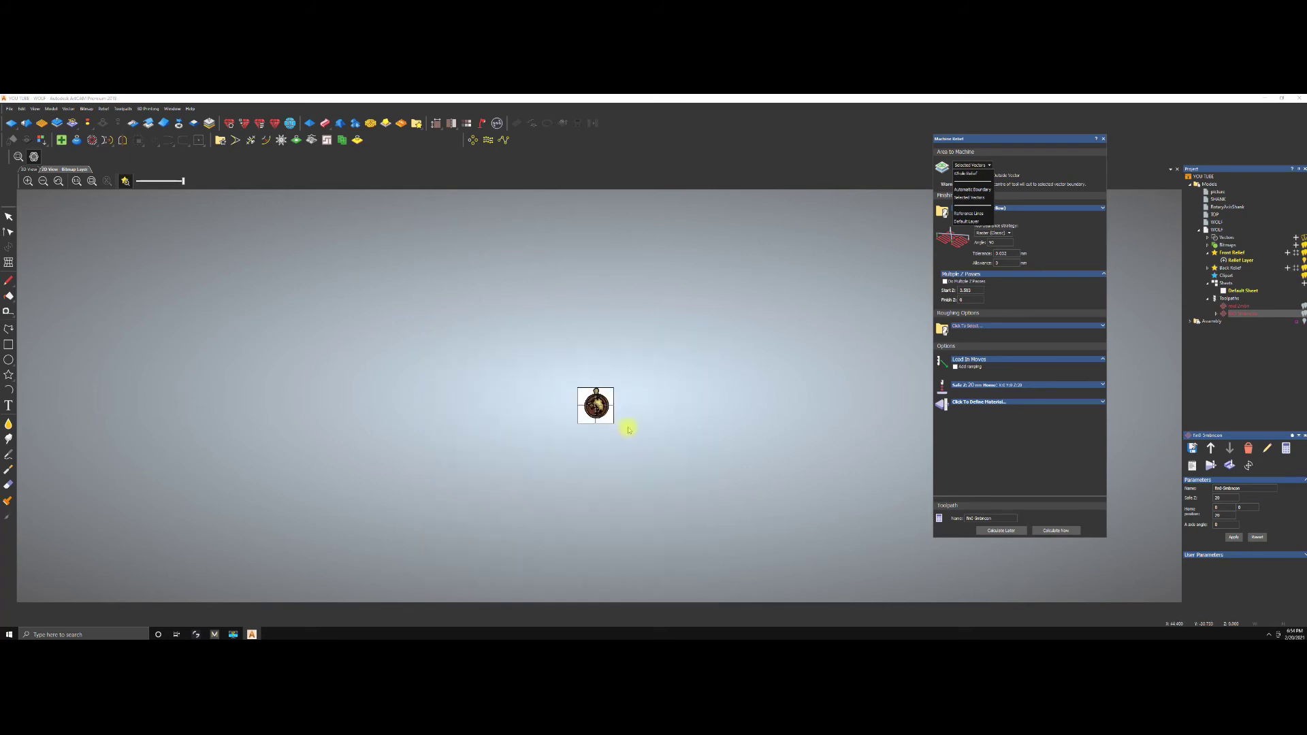
scroll(628, 429, "up", 5)
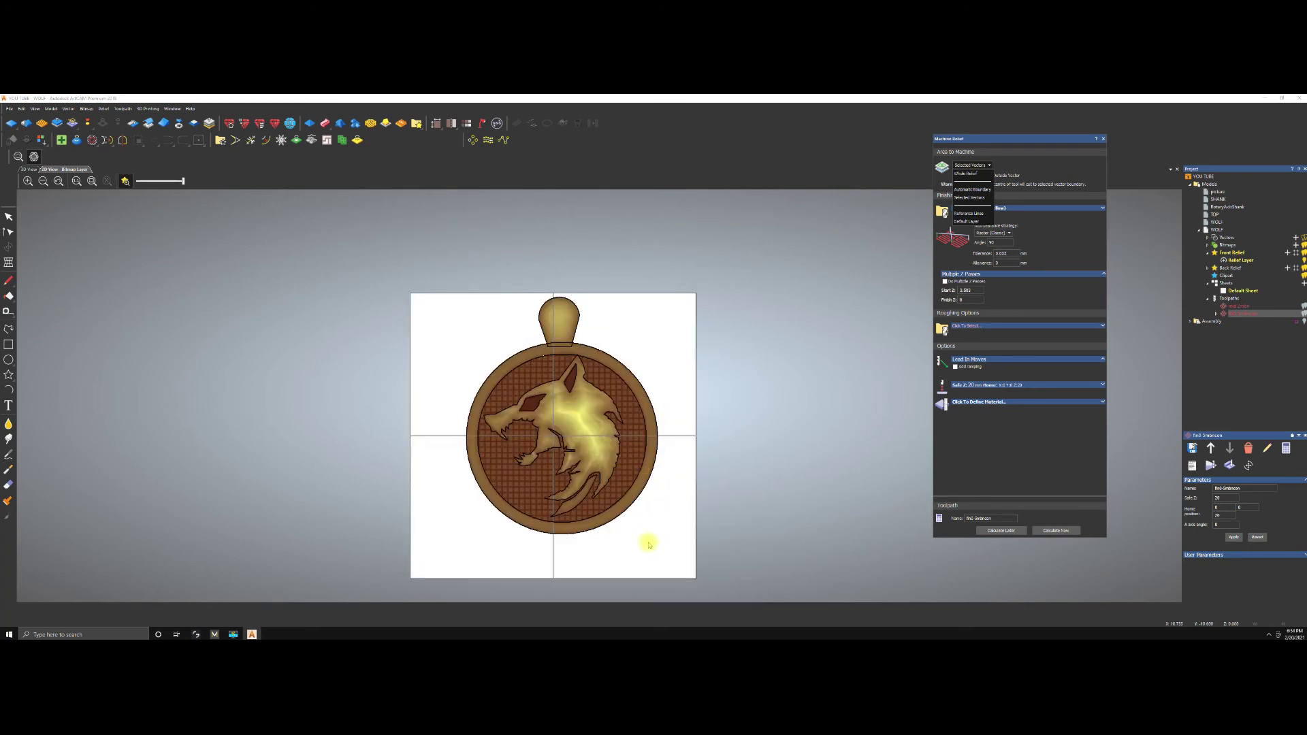
left_click(718, 530)
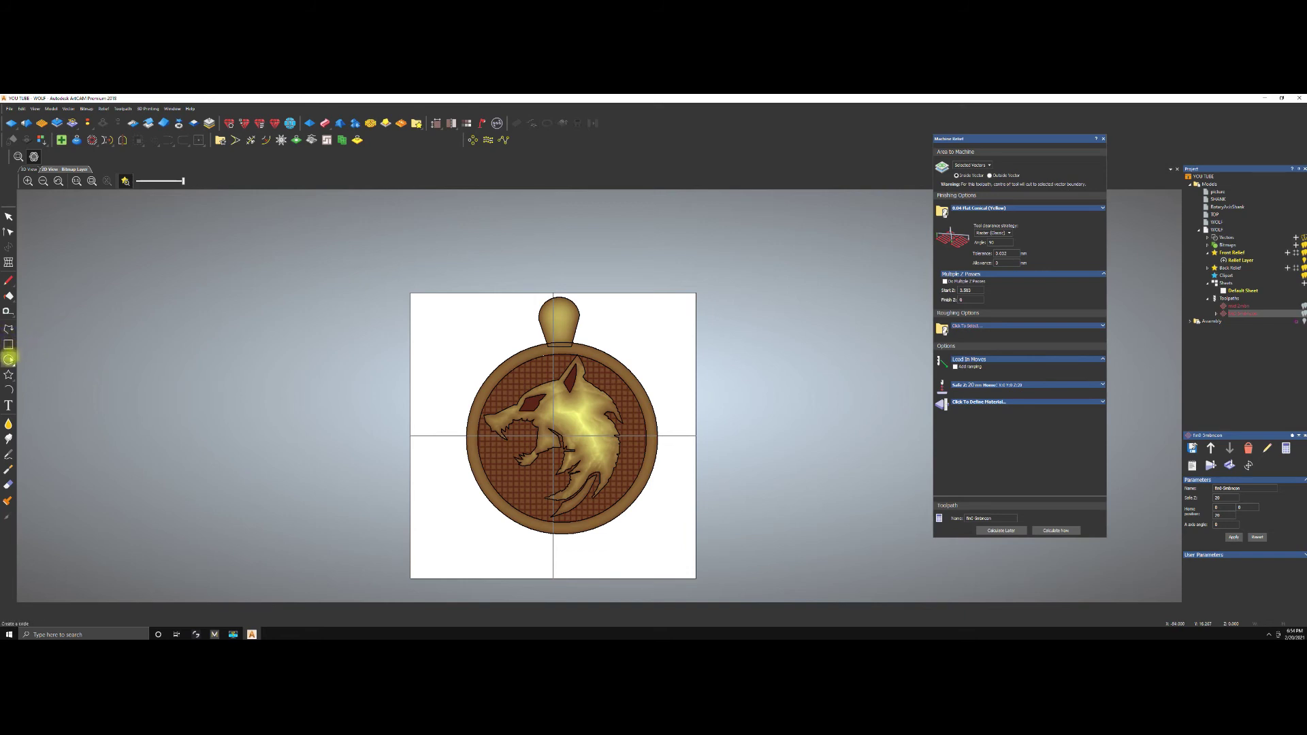
Draw a rectangle about 36 × 43 mm enclosing the wolf pendant and its hanging loop.
left_click(8, 345)
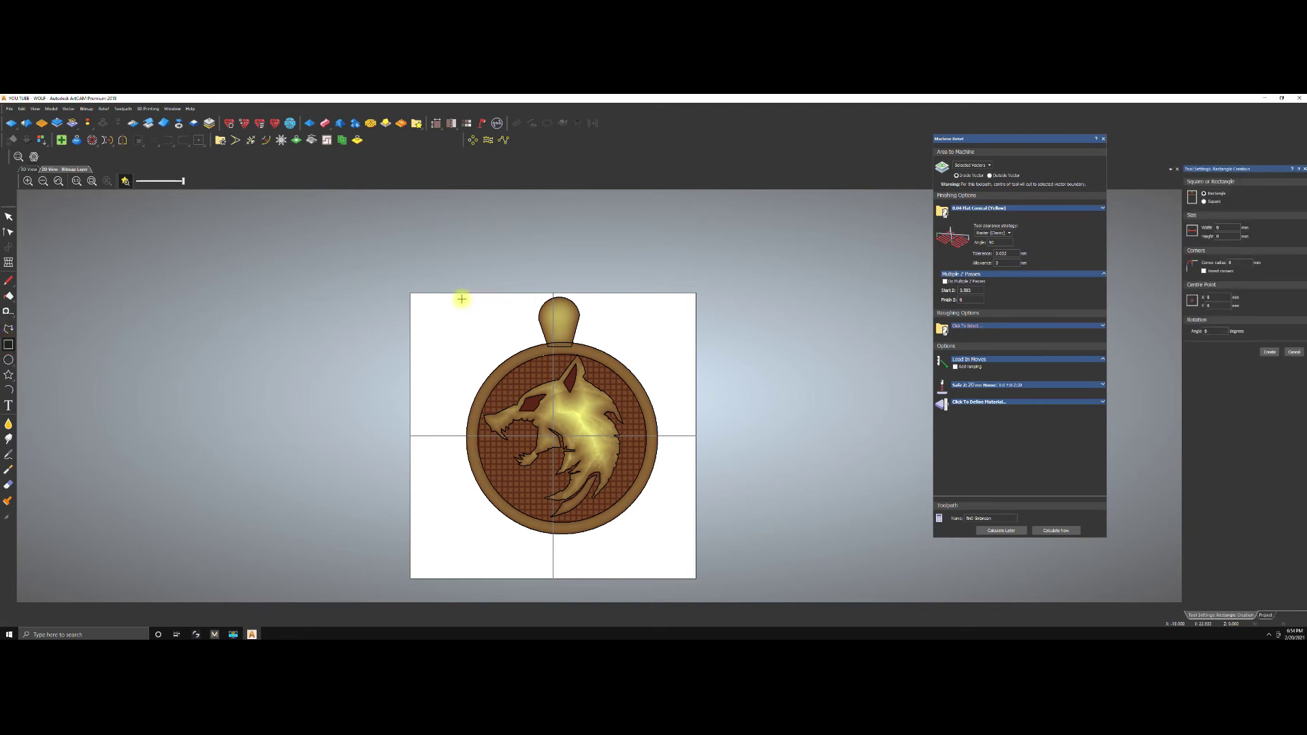
left_click_drag(462, 296, 669, 538)
key("Escape")
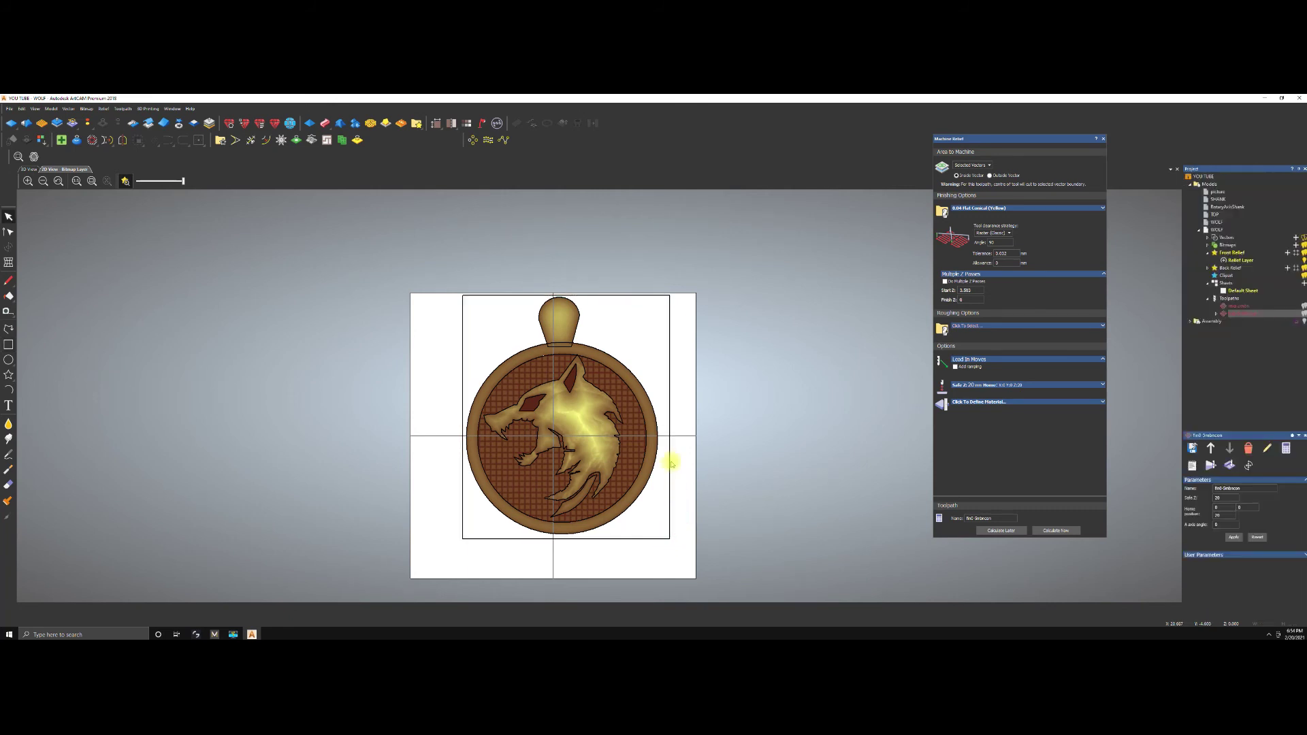
left_click(669, 488)
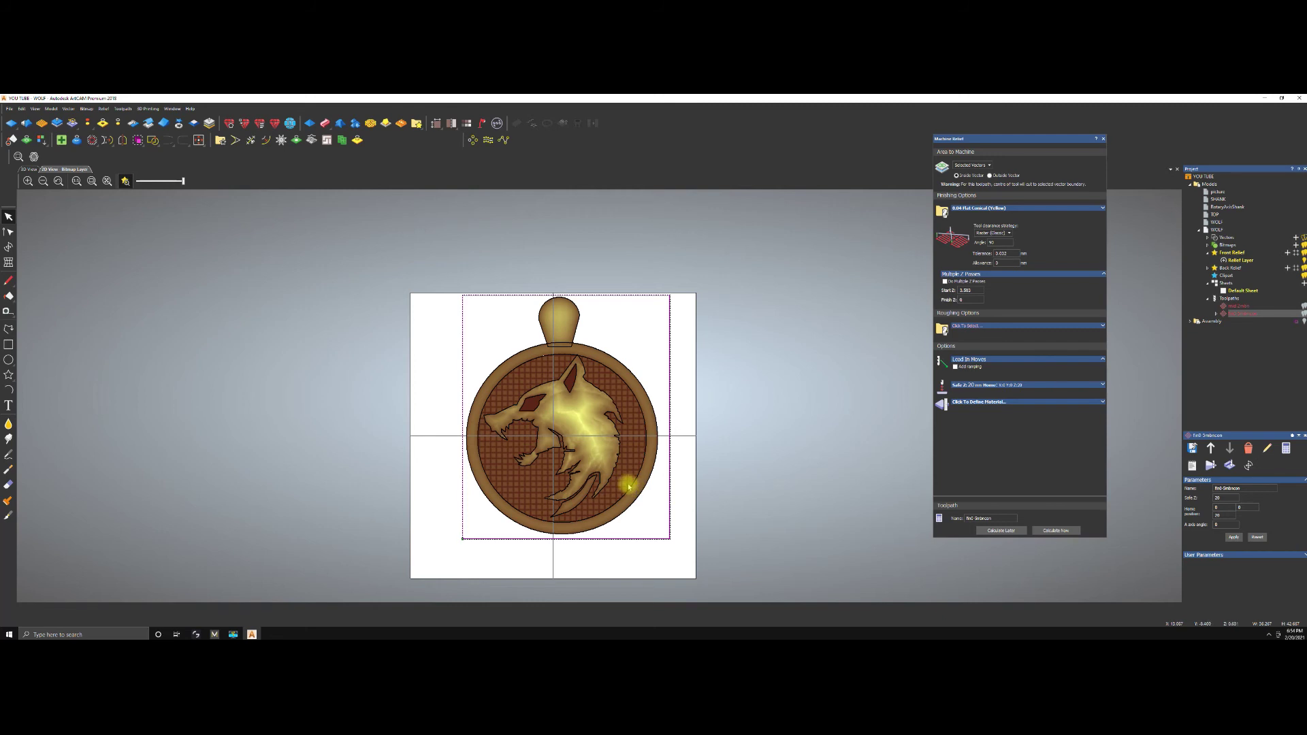
left_click(582, 279)
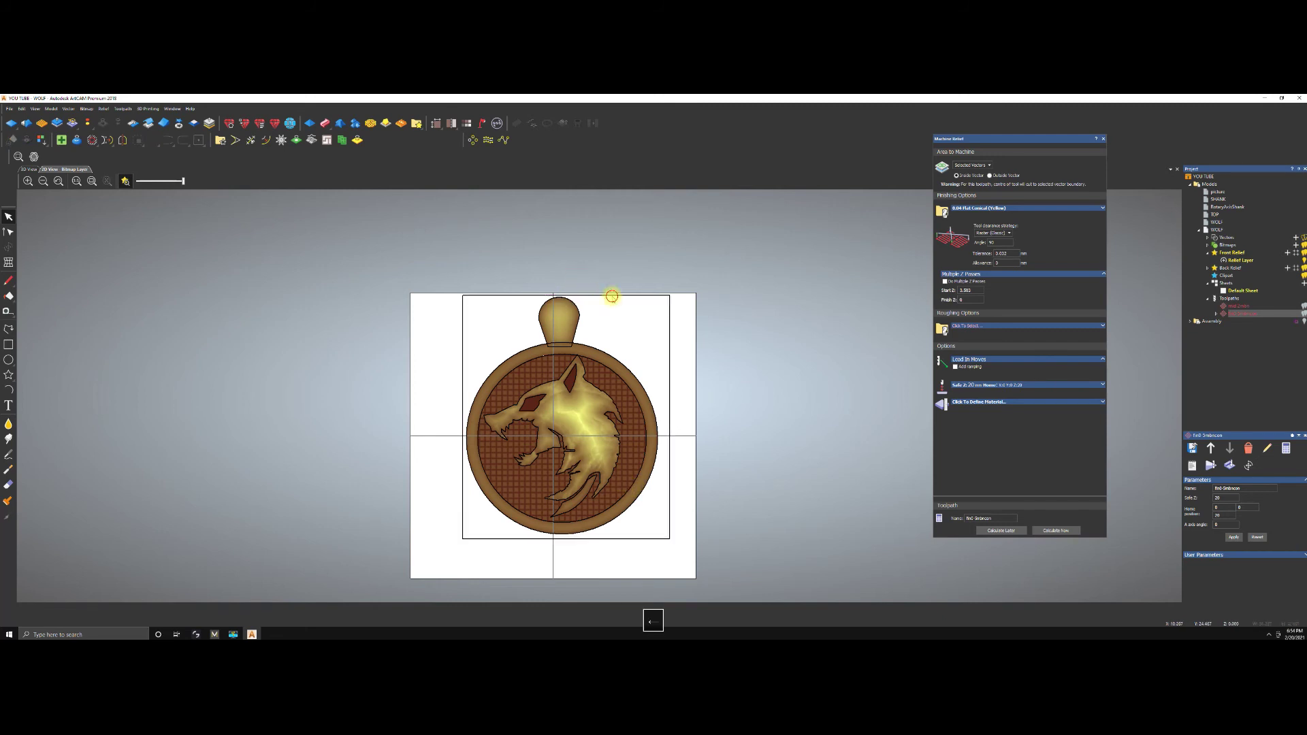
Fit the rectangle closer to the pendant by removing its four corner nodes and curving both lower edges, and select it as the machining boundary.
left_click(610, 295)
key("n")
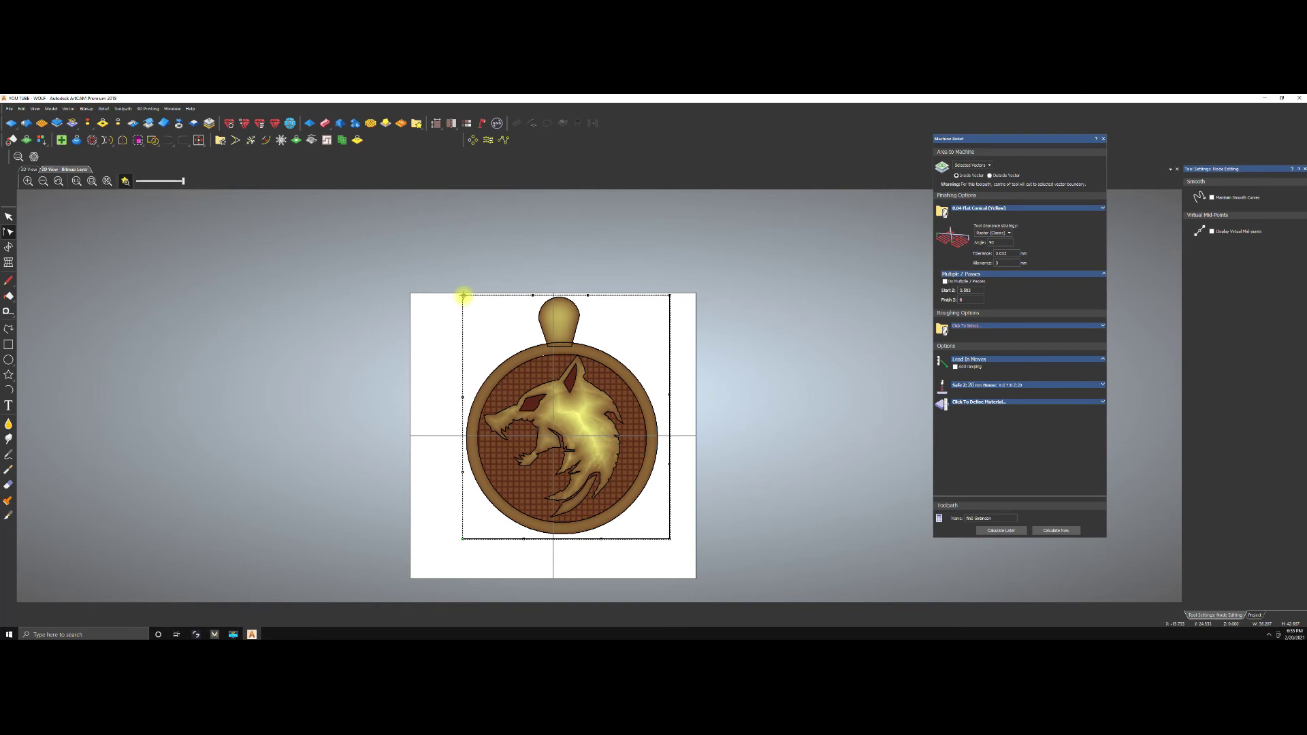
key("d")
key("d")
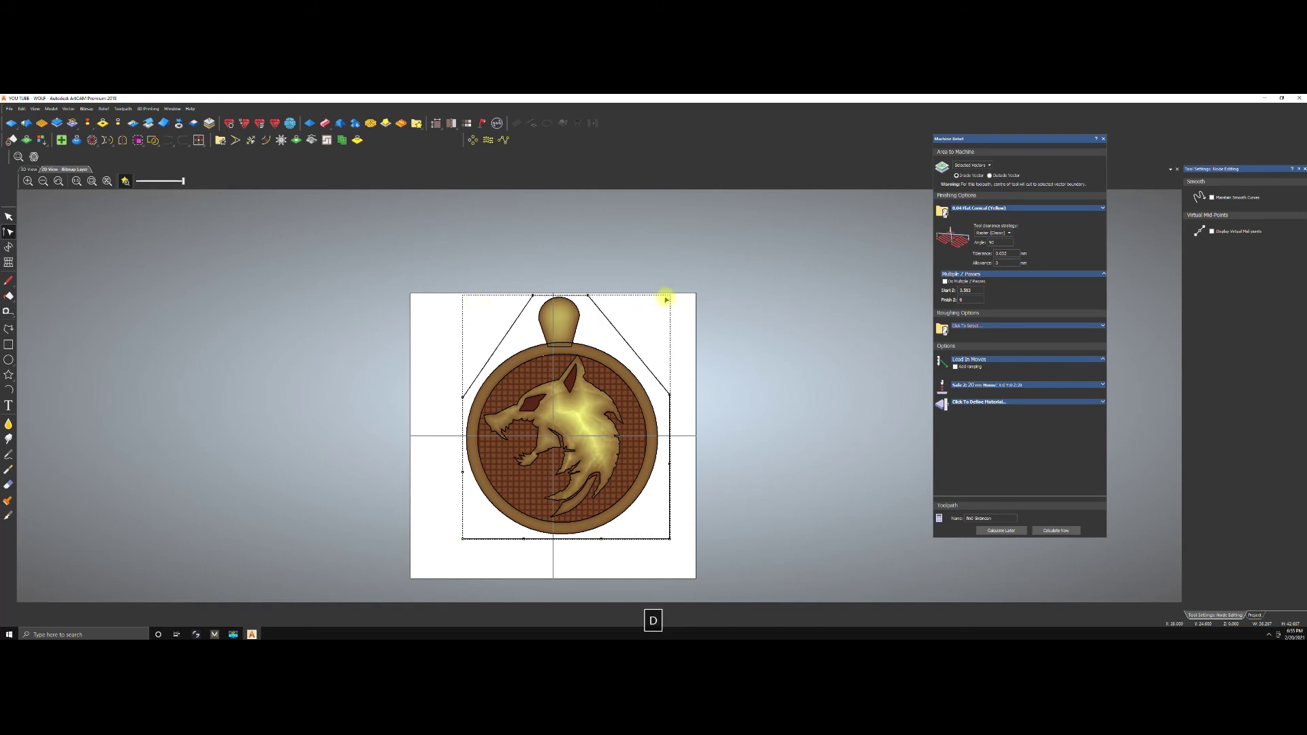
key("d")
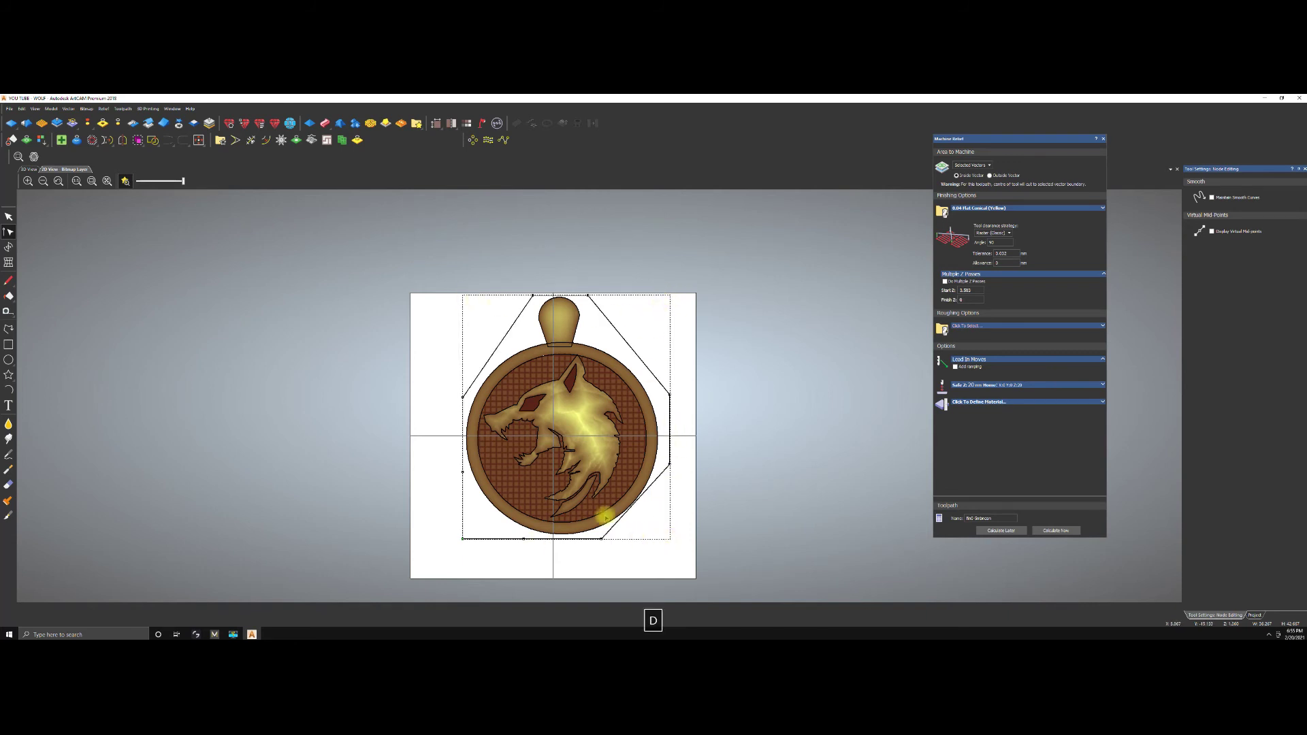
key("d")
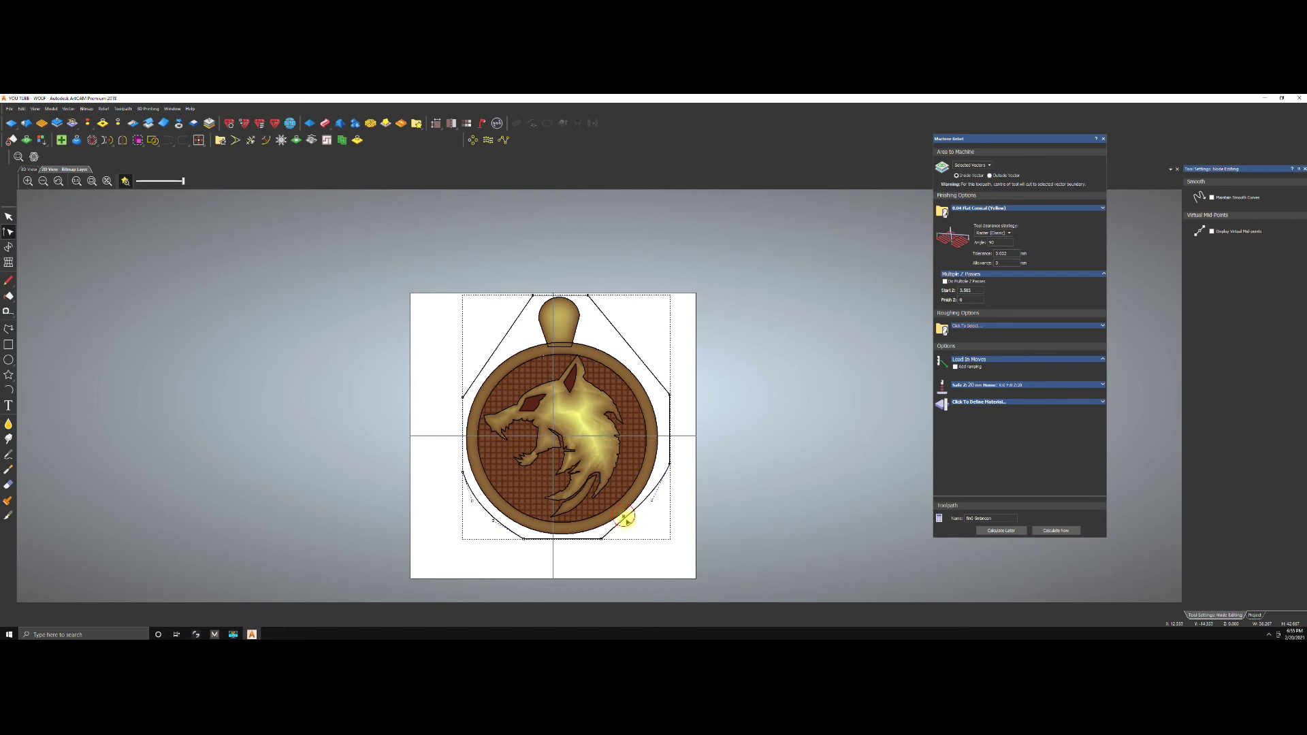
left_click(649, 362)
key("Escape")
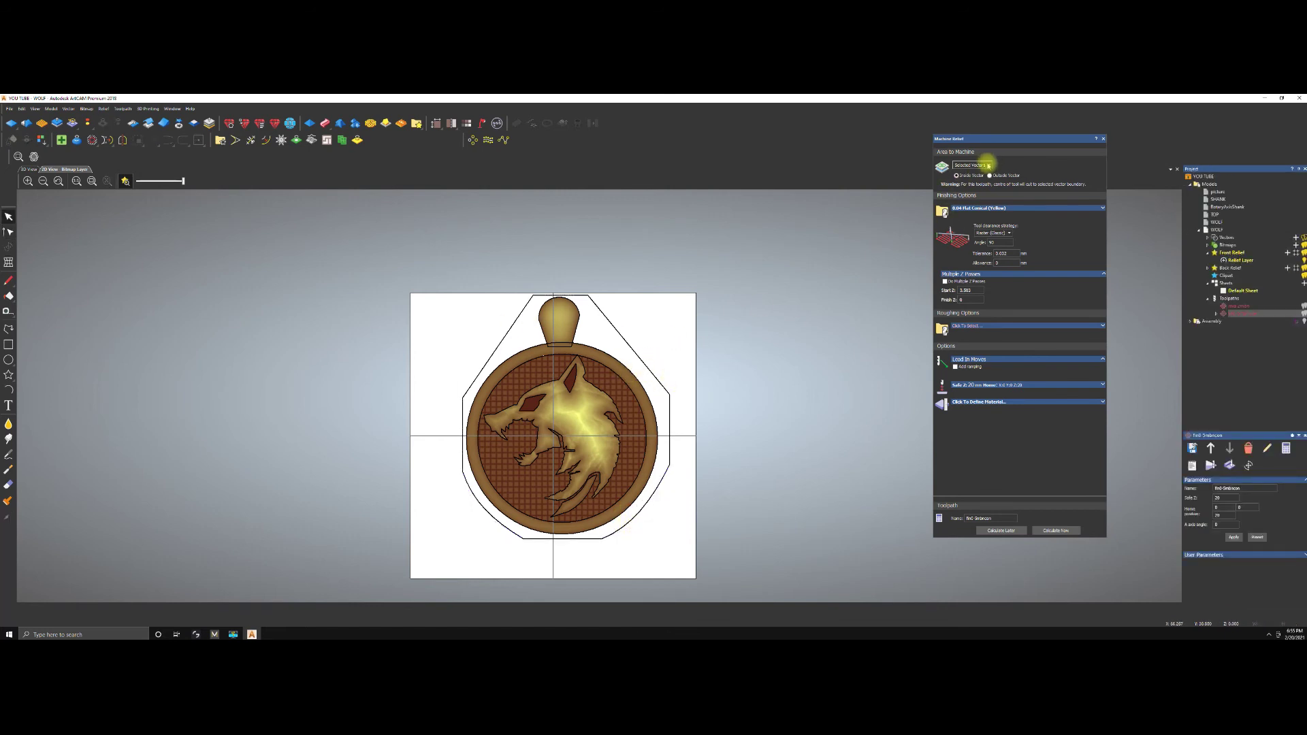
left_click(641, 360)
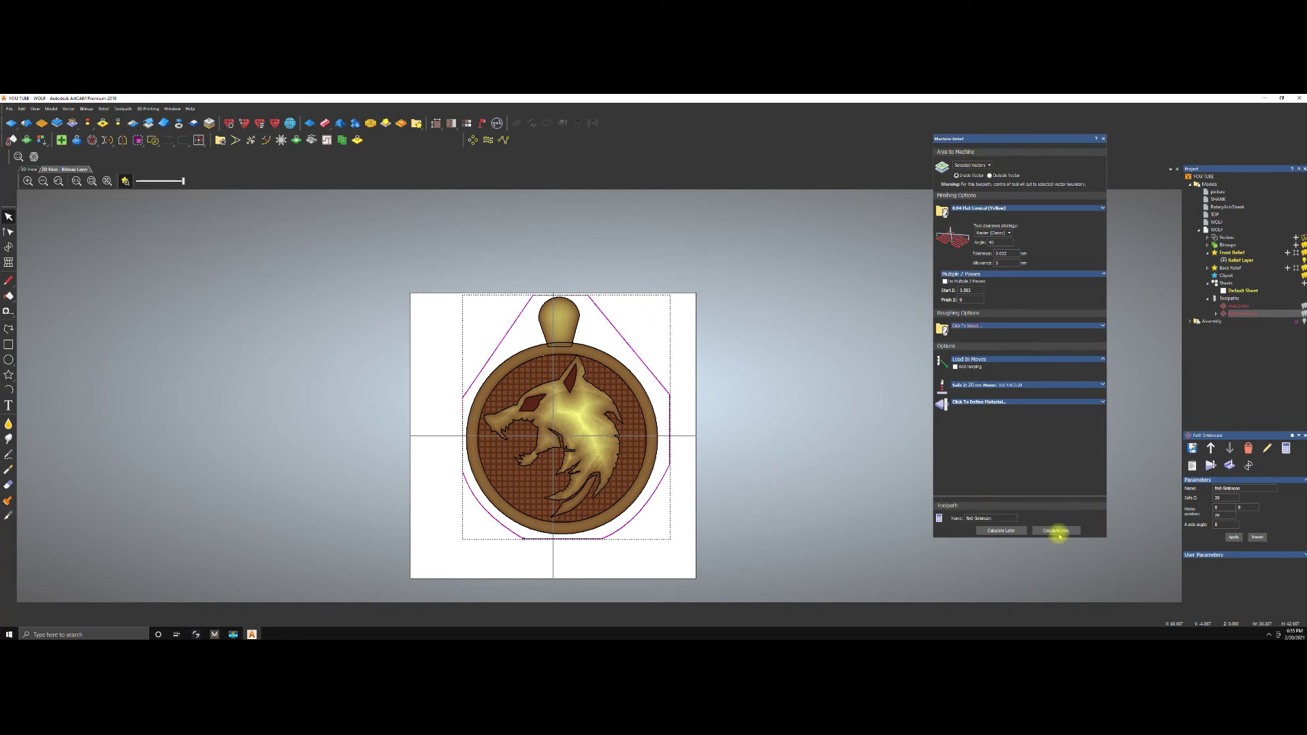
Calculate the Machine Relief toolpath inside the selected boundary in the 3D view, and check the roughing tool database without choosing a tool.
left_click(29, 168)
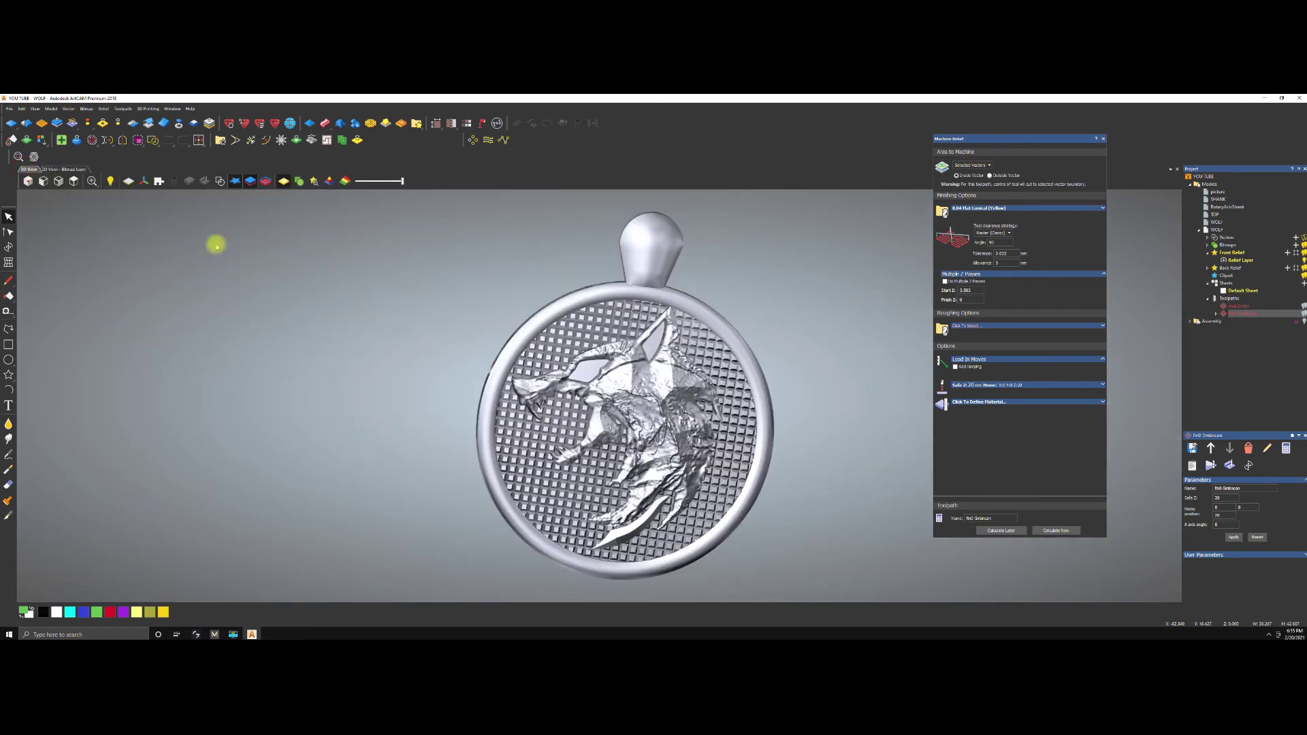
left_click(1066, 529)
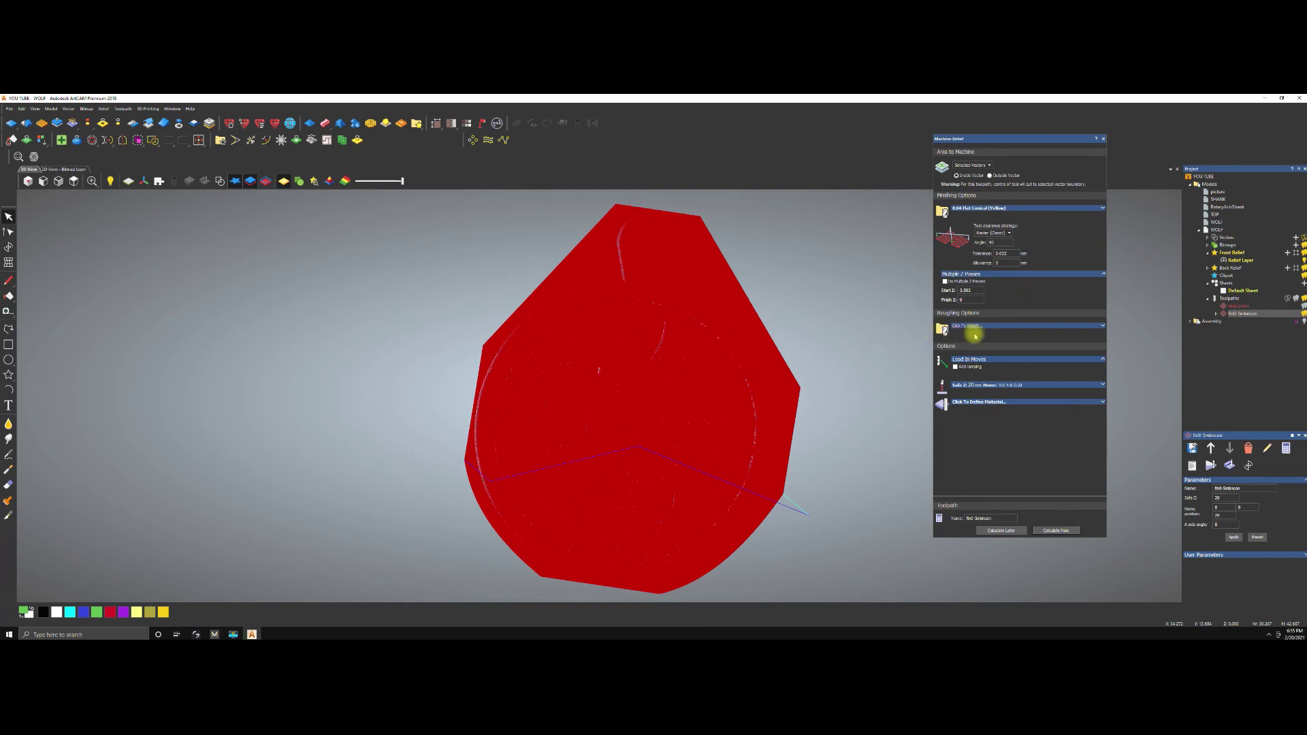
left_click(1102, 325)
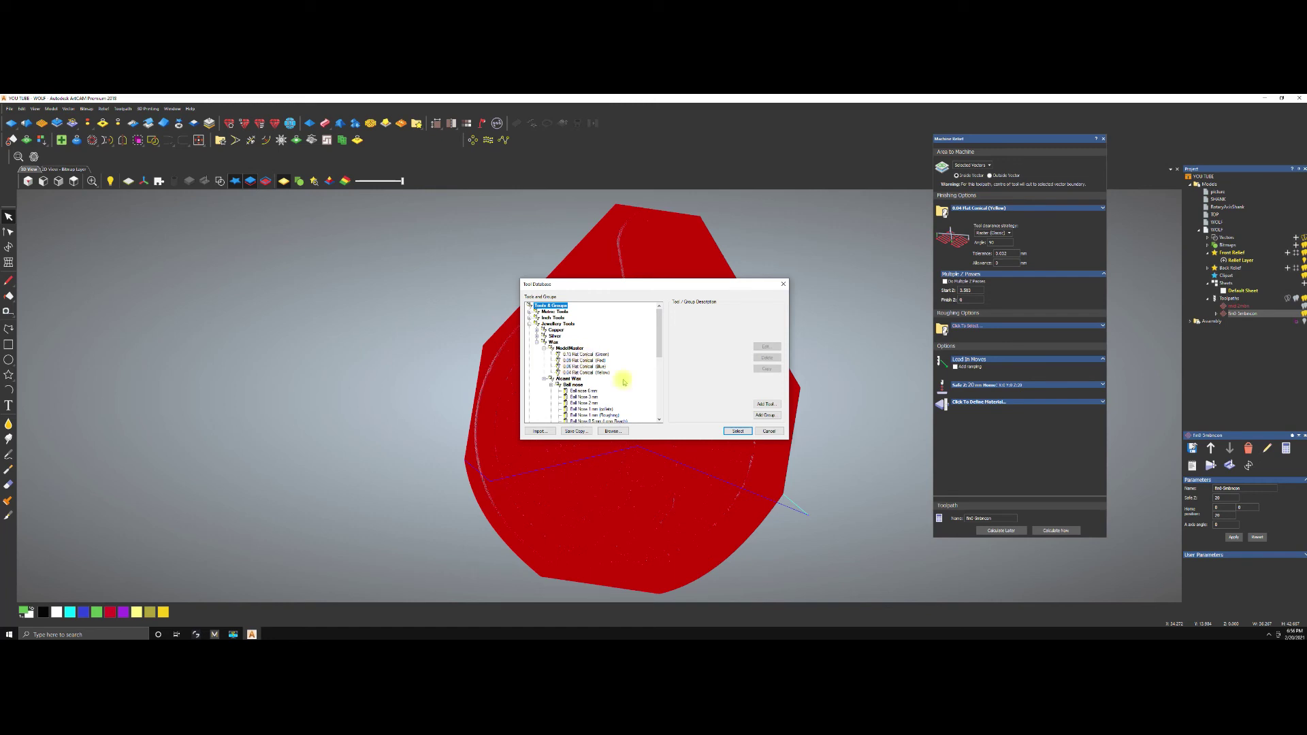
left_click(768, 432)
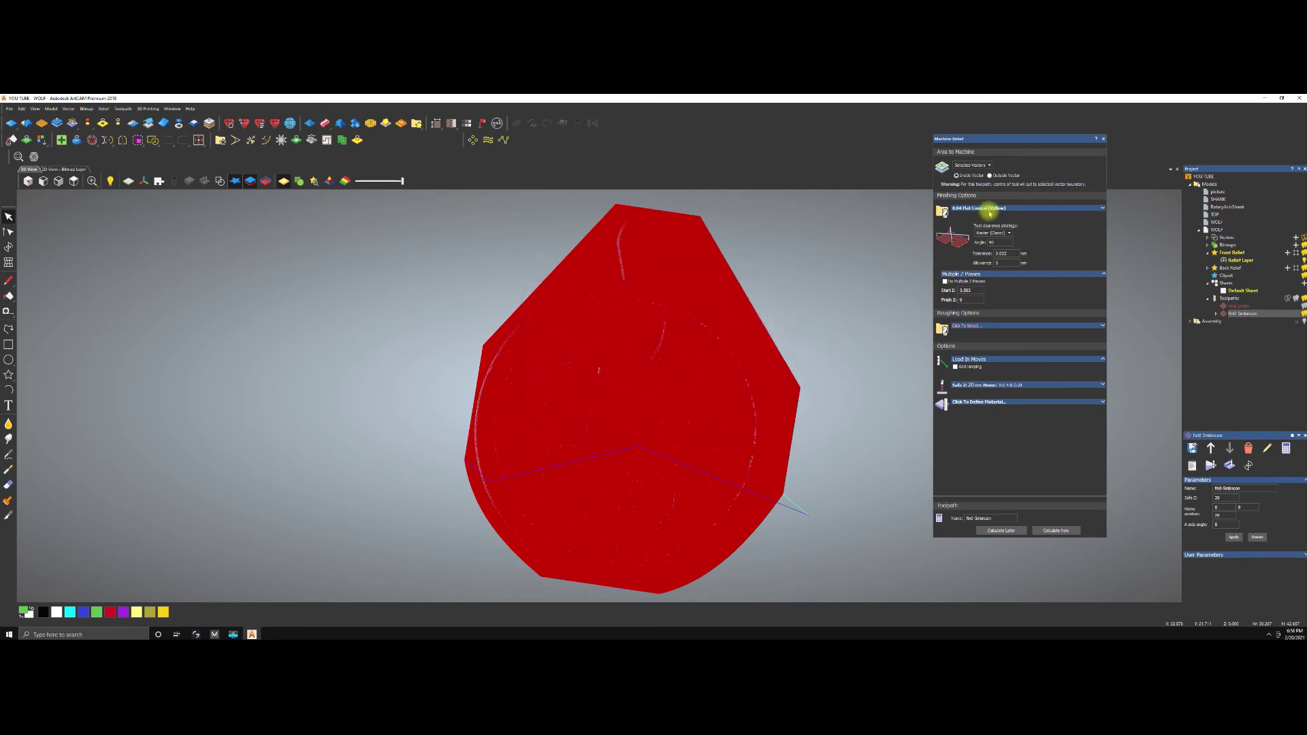
Set the finishing tool's stepover to 0.08 mm, recalculate the relief toolpath, and inspect its line spacing on the pendant up close.
left_click(1102, 207)
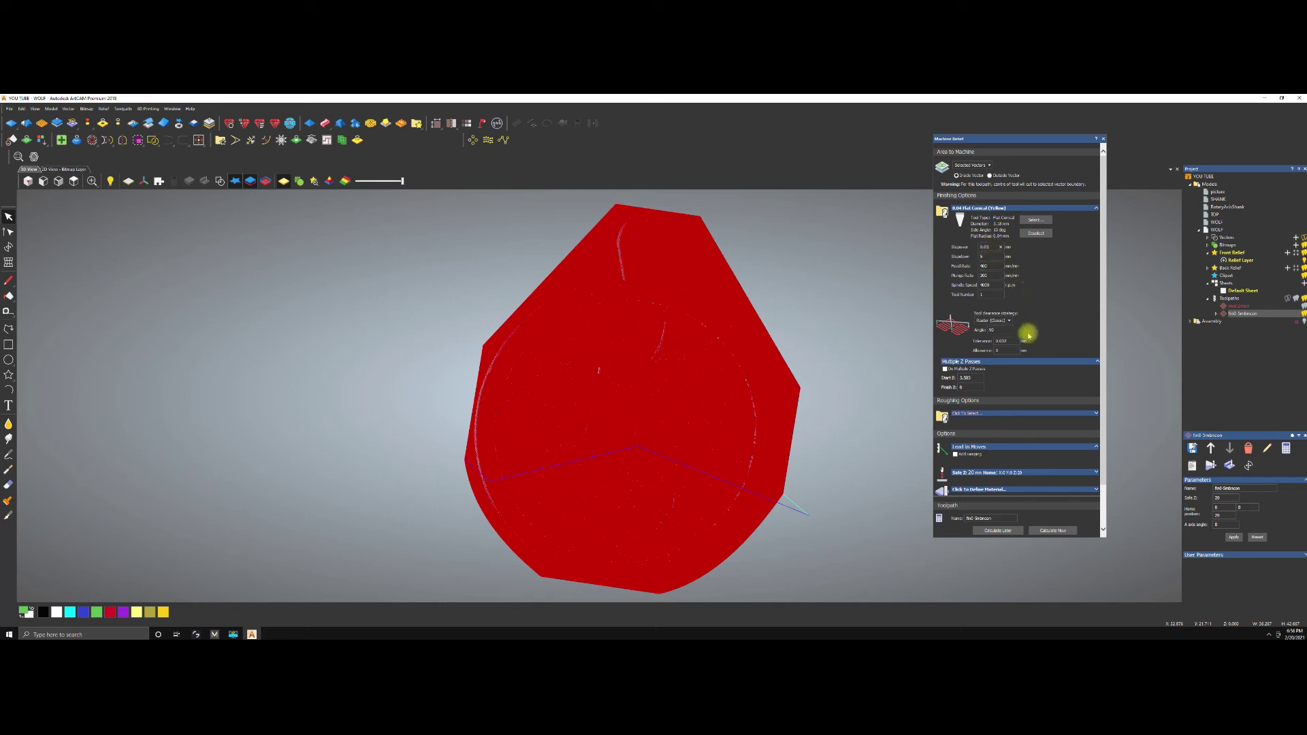
left_click(1004, 340)
left_click(996, 247)
key("BackSpace")
type("8")
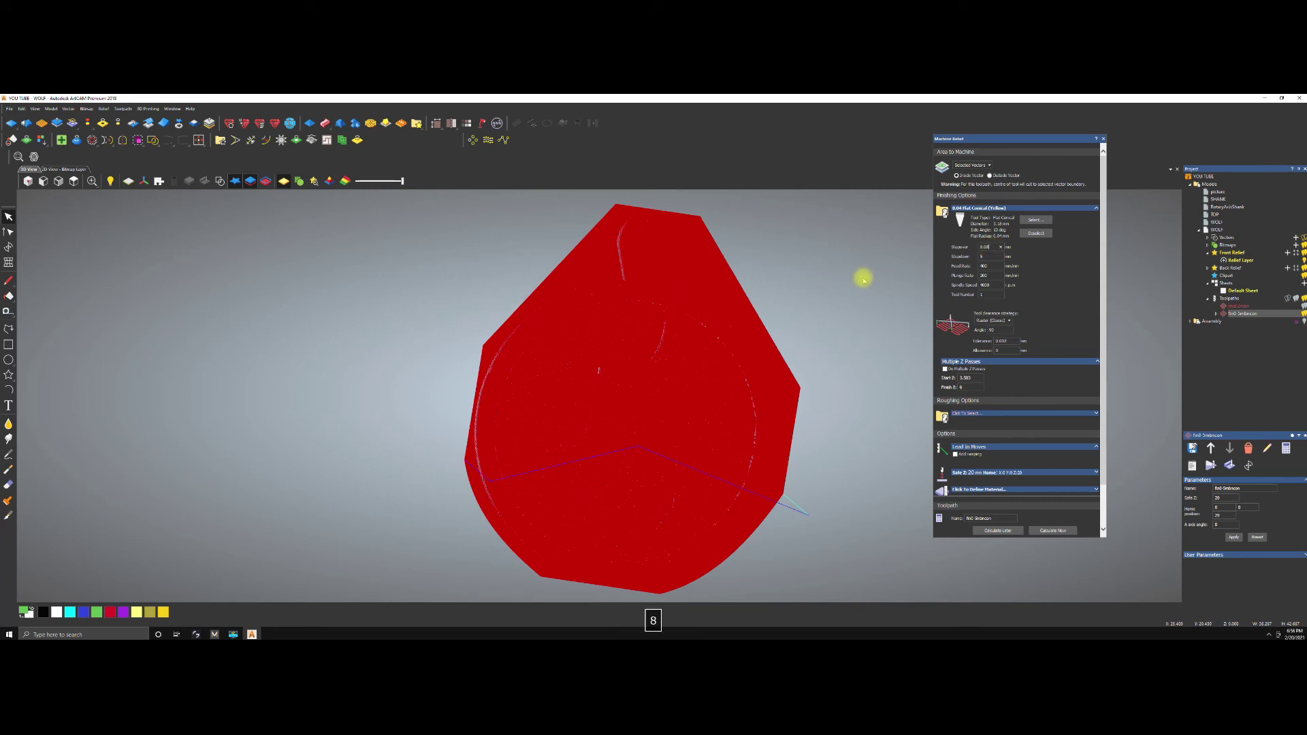
left_click(1052, 530)
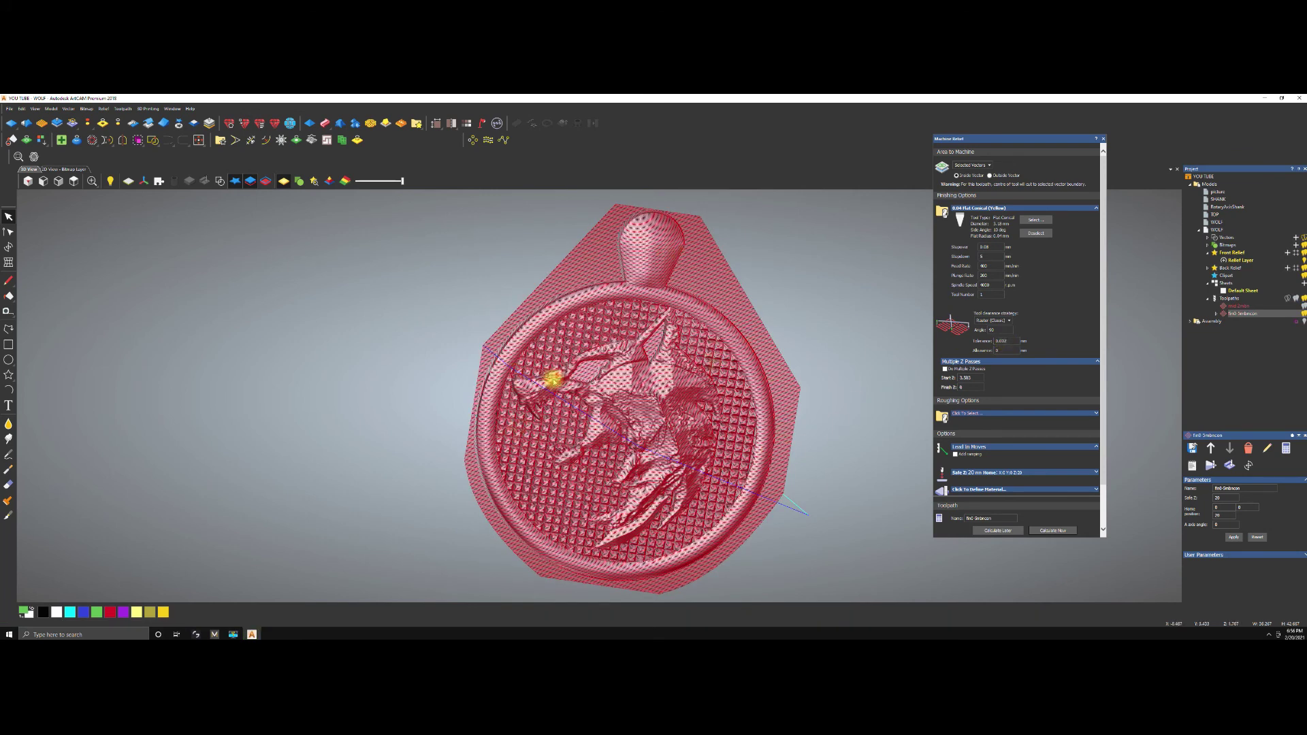
left_click_drag(650, 353, 656, 364)
scroll(684, 313, "up", 3)
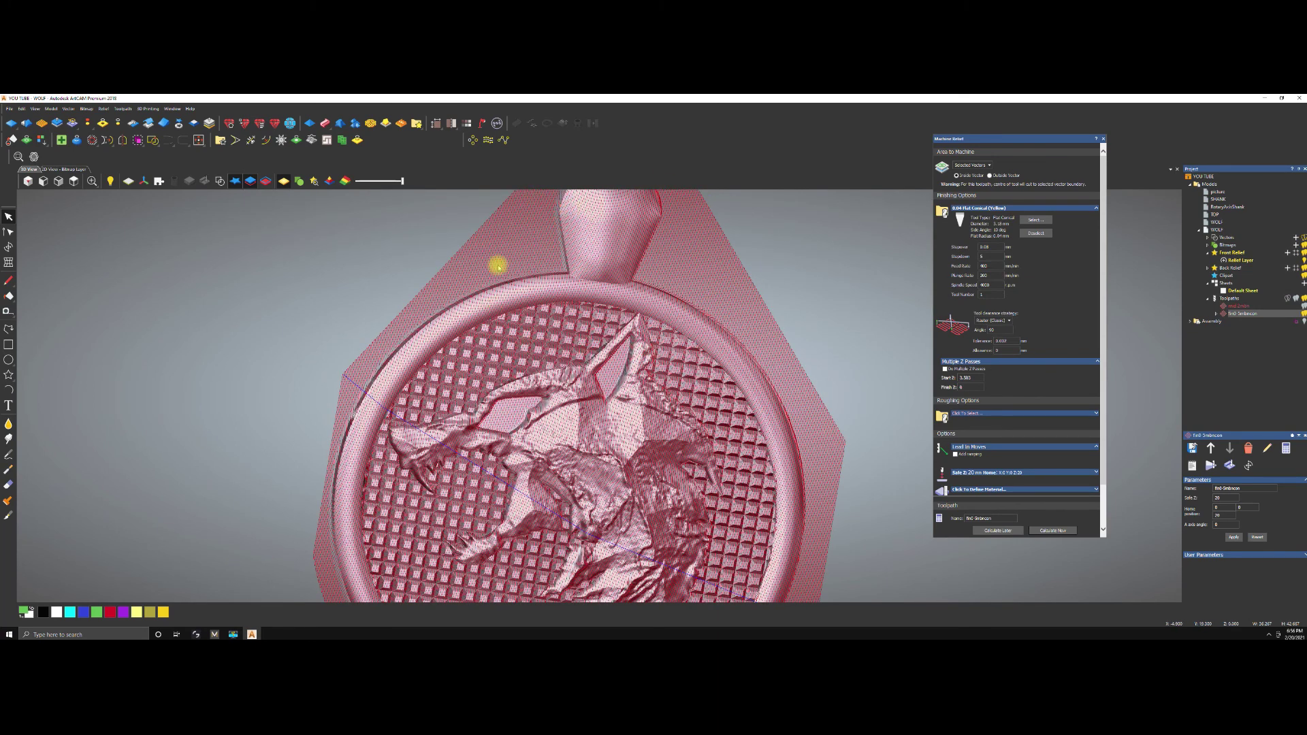
Set the finishing tool's stepover to 0.03 mm, recalculate the relief toolpath, and inspect its coverage of the whole pendant.
left_click(991, 247)
key("BackSpace")
type("3")
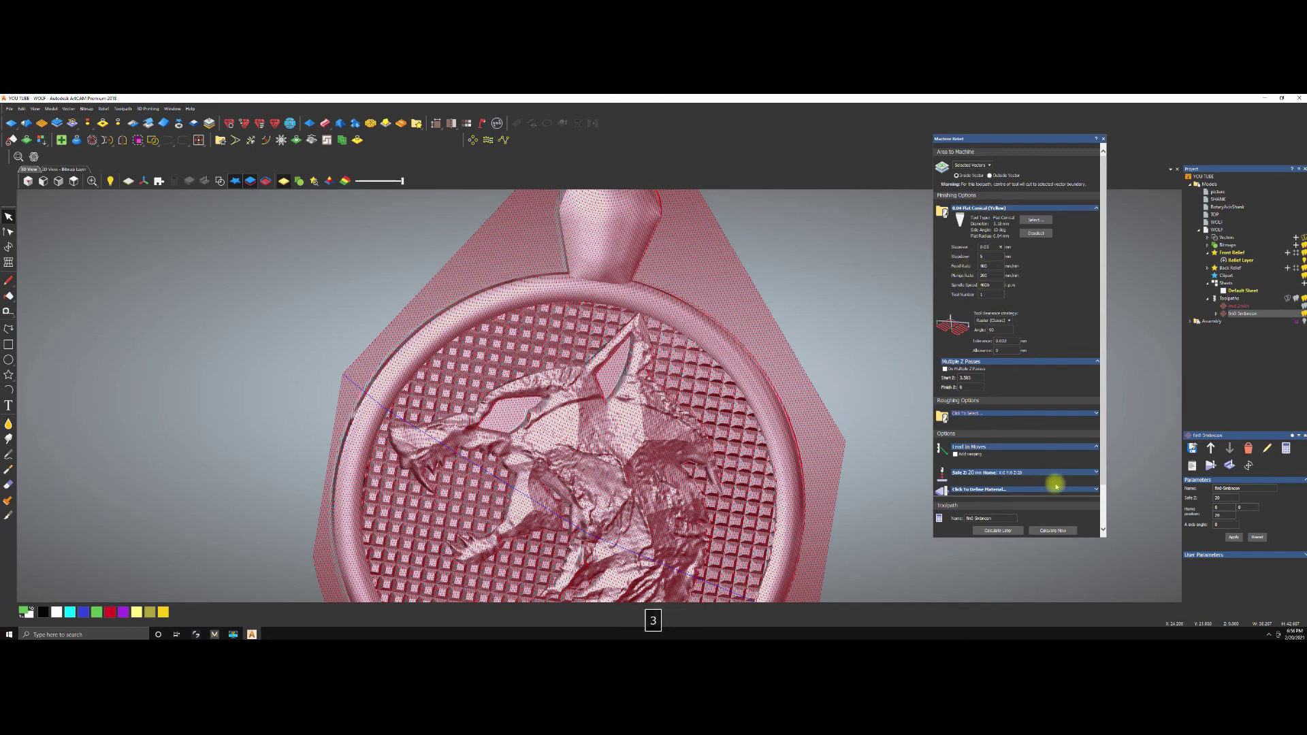
left_click(1054, 531)
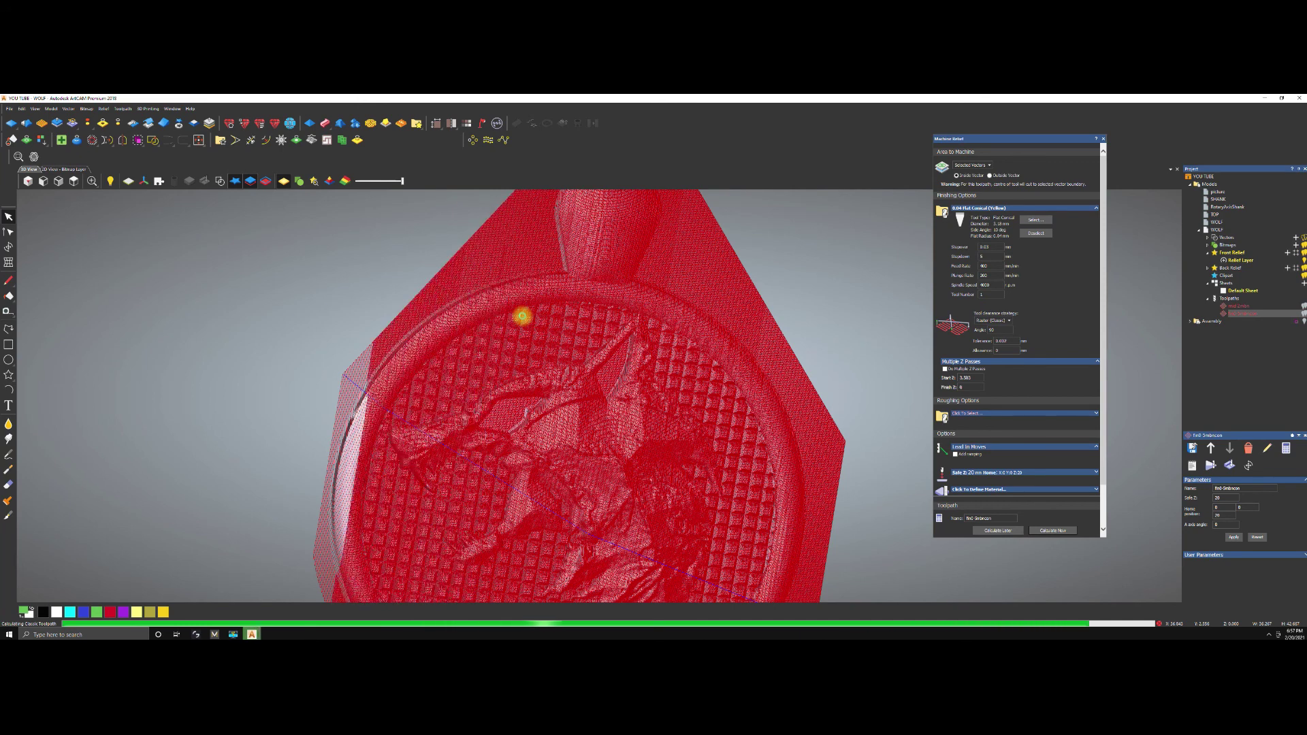
scroll(522, 317, "down", 3)
left_click_drag(621, 345, 505, 329)
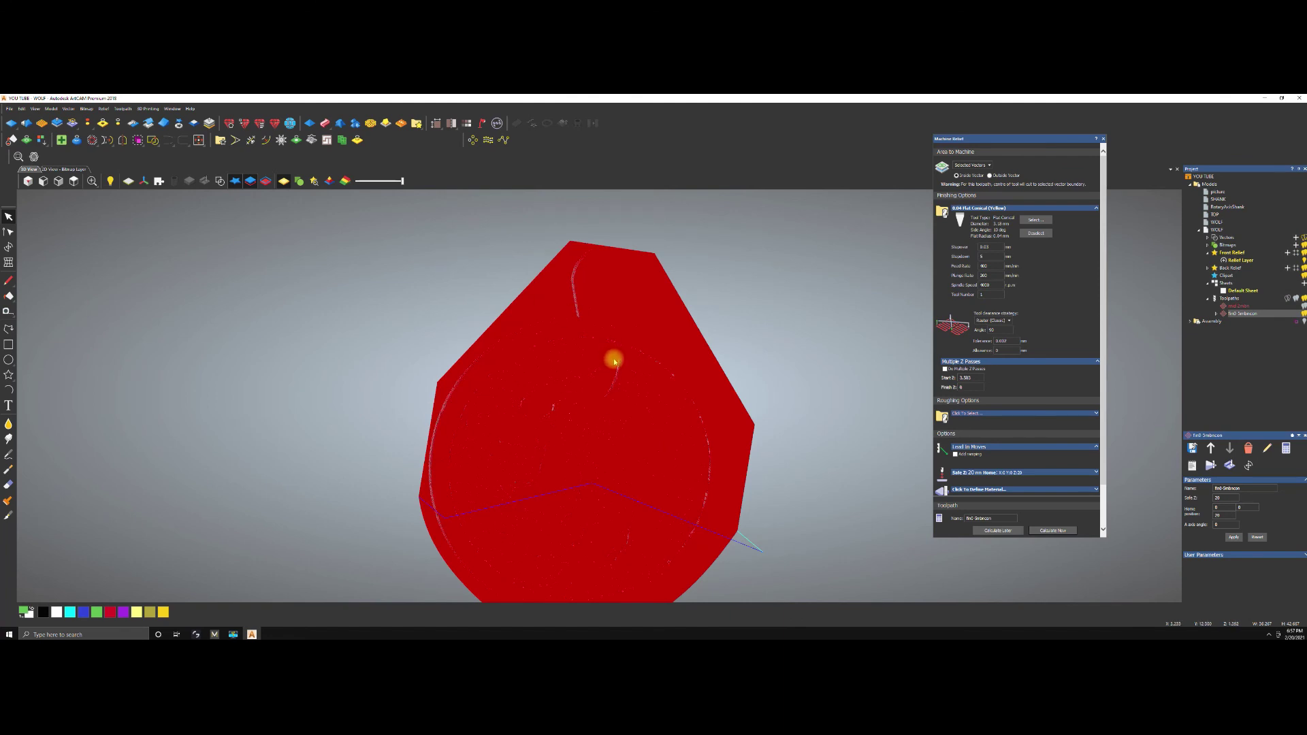
Close the Machine Relief settings, open the toolpath saving options, and look through the machine file formats, keeping the Roland format.
left_click(1103, 139)
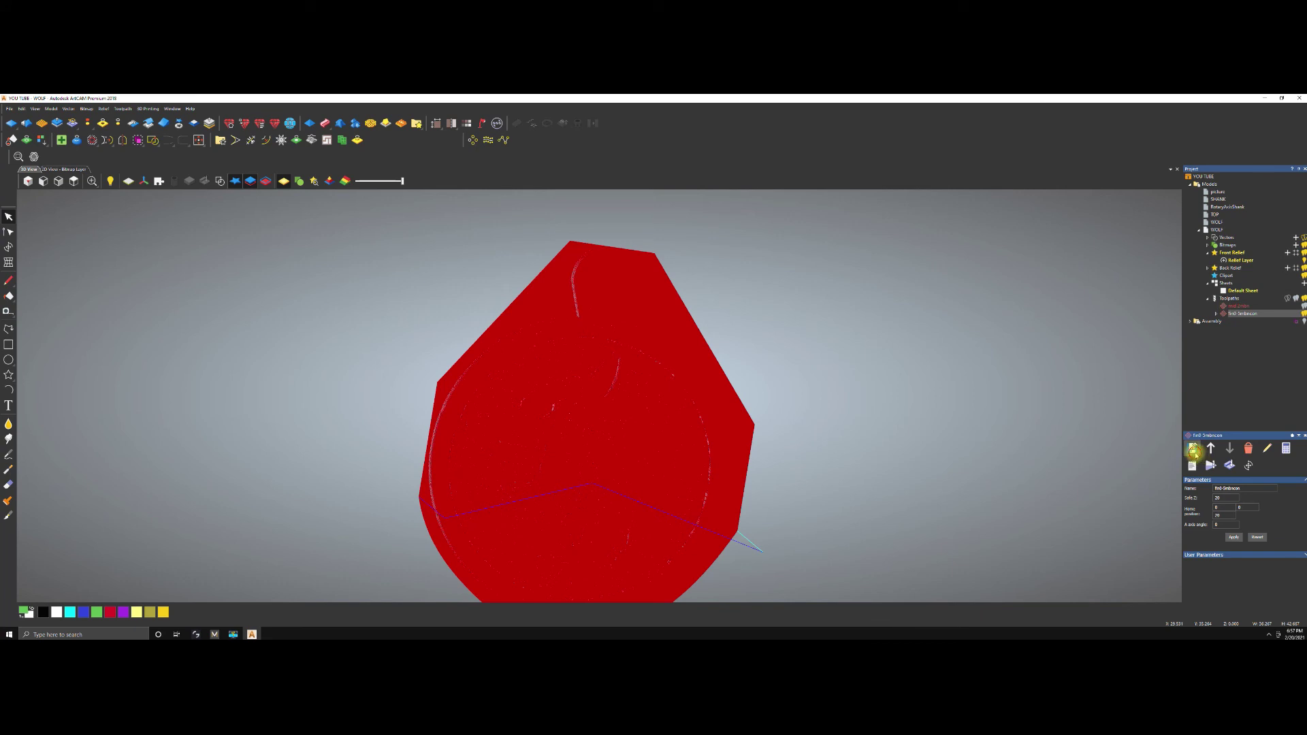
left_click(1192, 447)
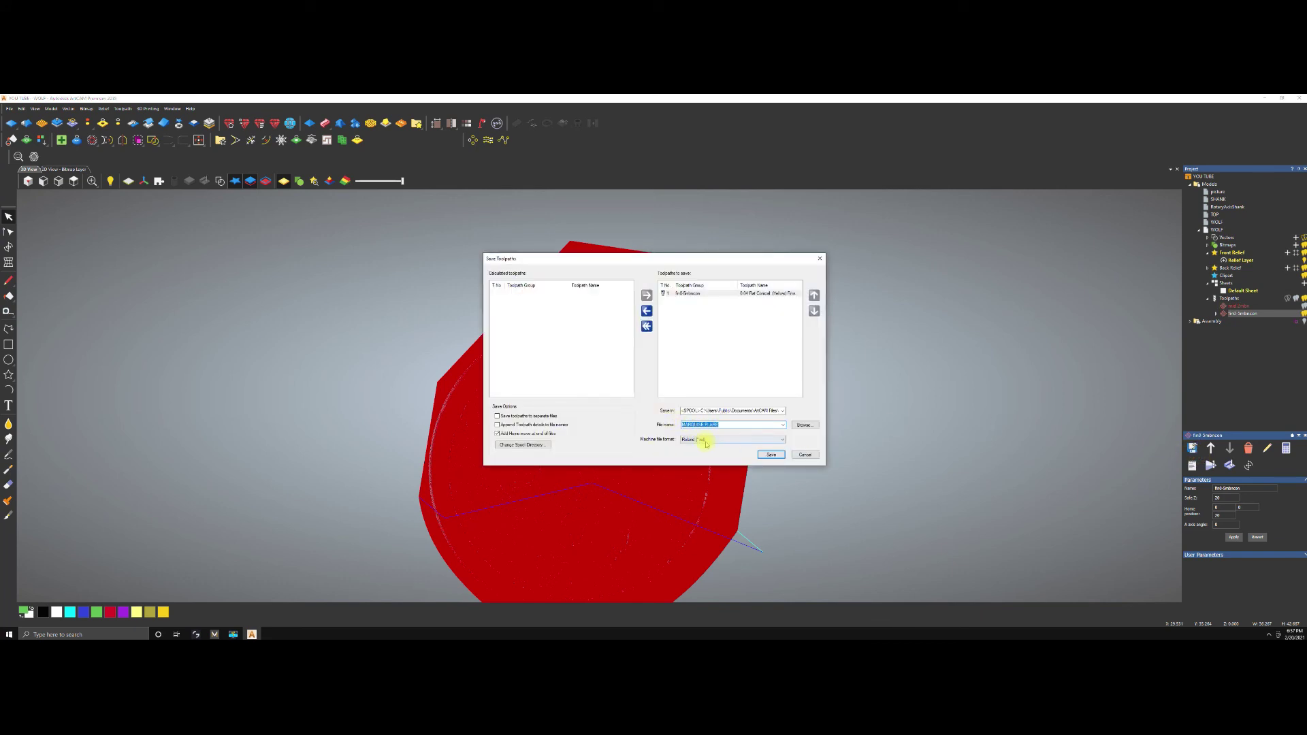
left_click(782, 440)
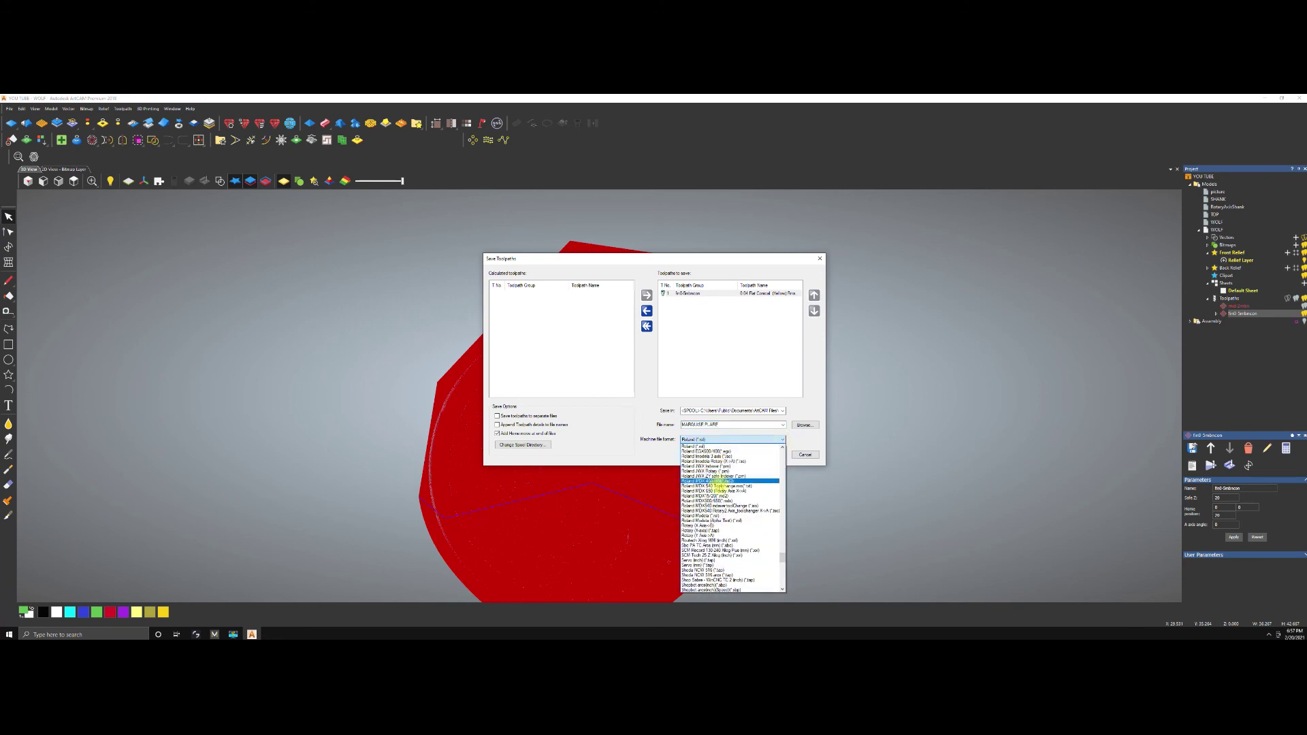
scroll(720, 484, "down", 6)
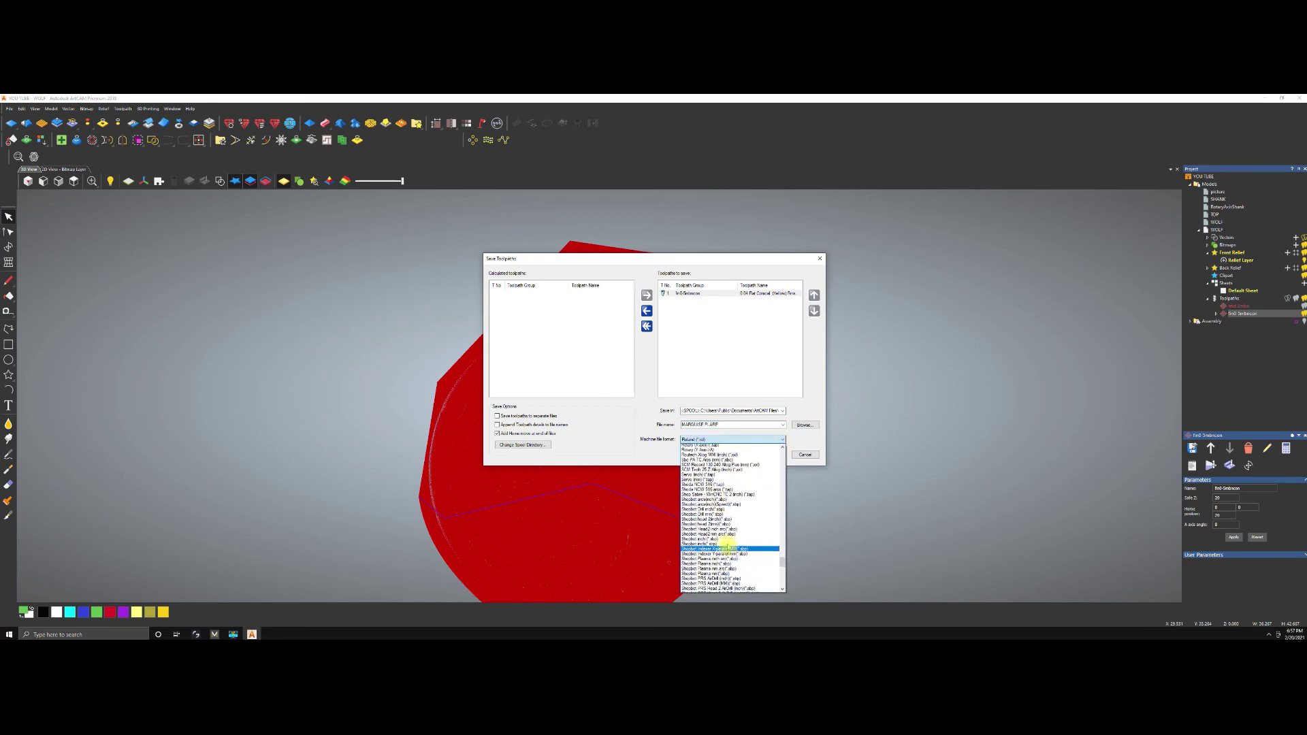
scroll(724, 538, "up", 15)
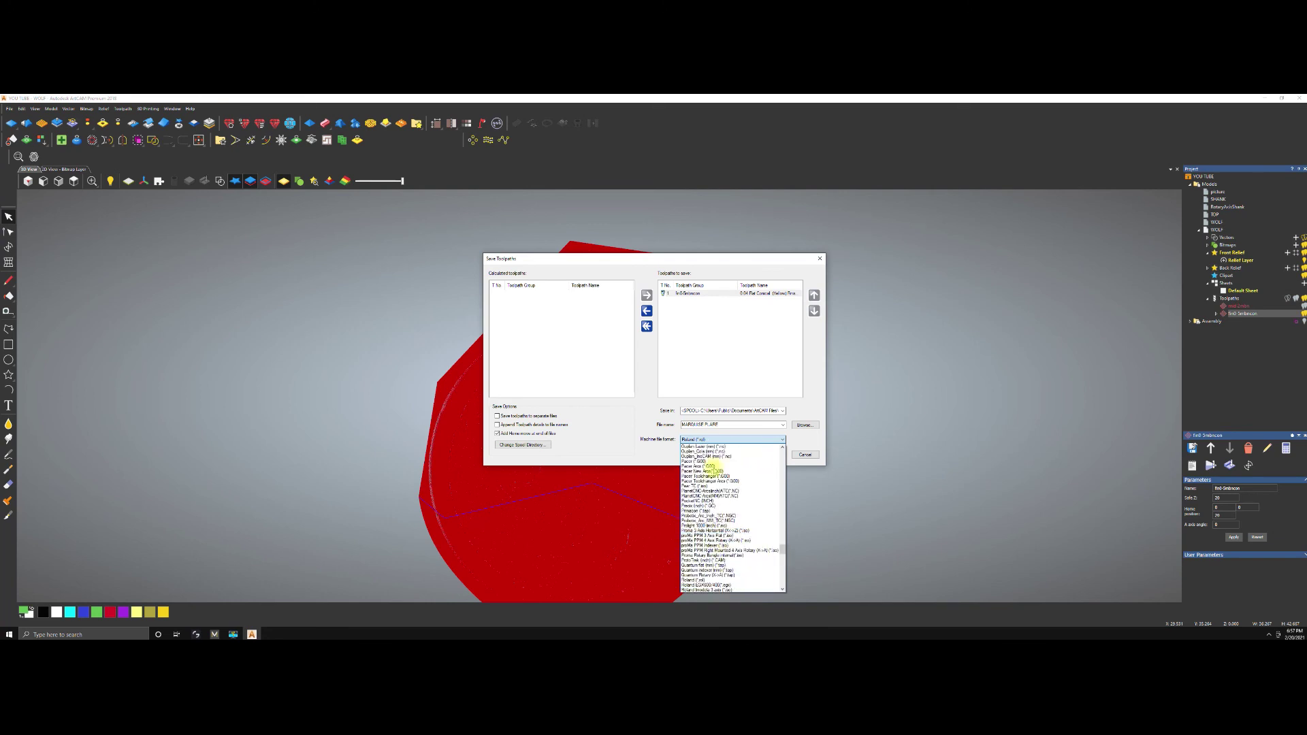
mouse_move(783, 548)
left_mouse_down()
mouse_move(782, 521)
mouse_move(781, 535)
left_mouse_up()
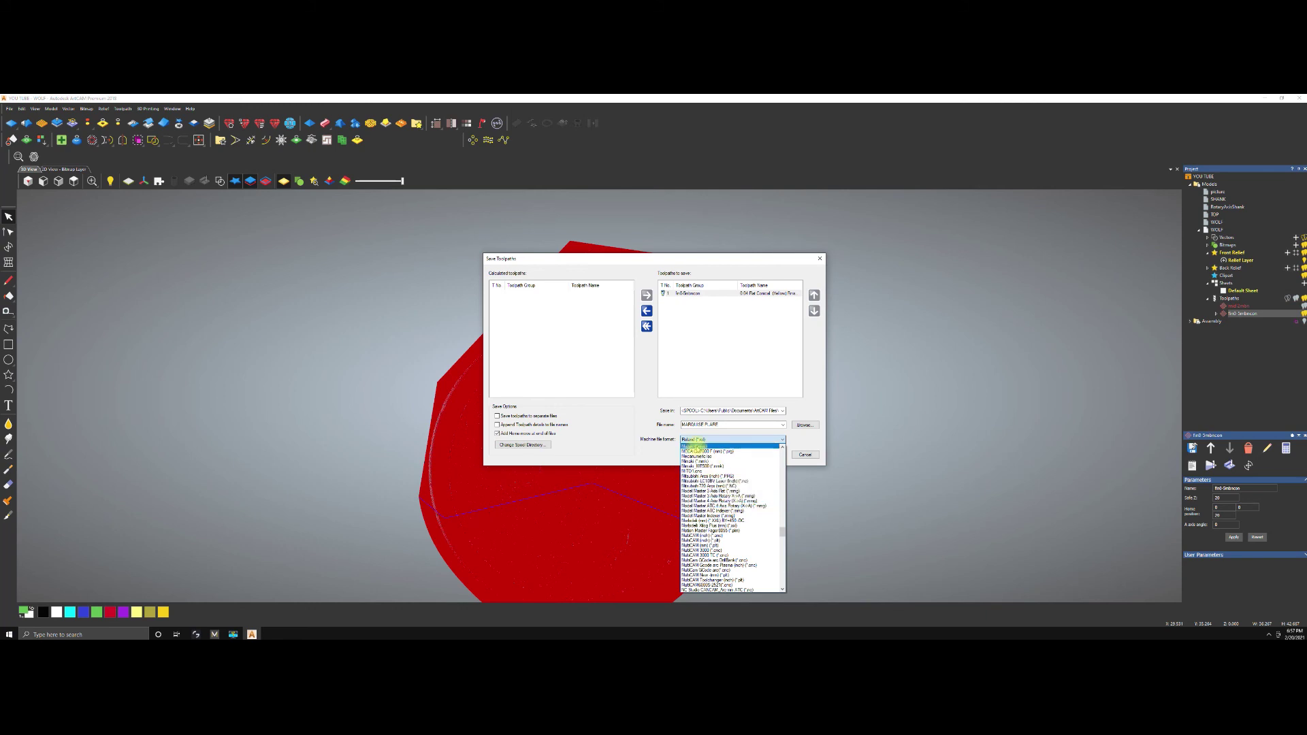
scroll(723, 521, "down", 2)
scroll(741, 514, "down", 6)
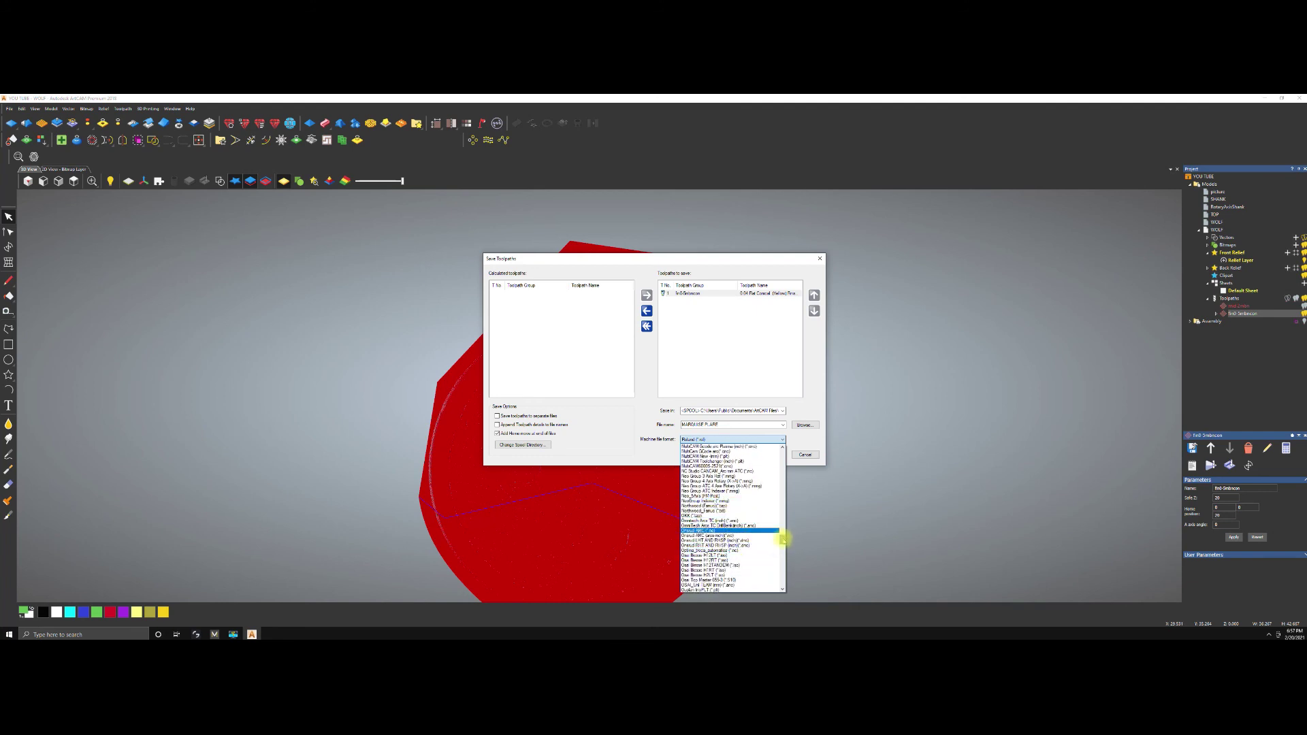
left_click(782, 539)
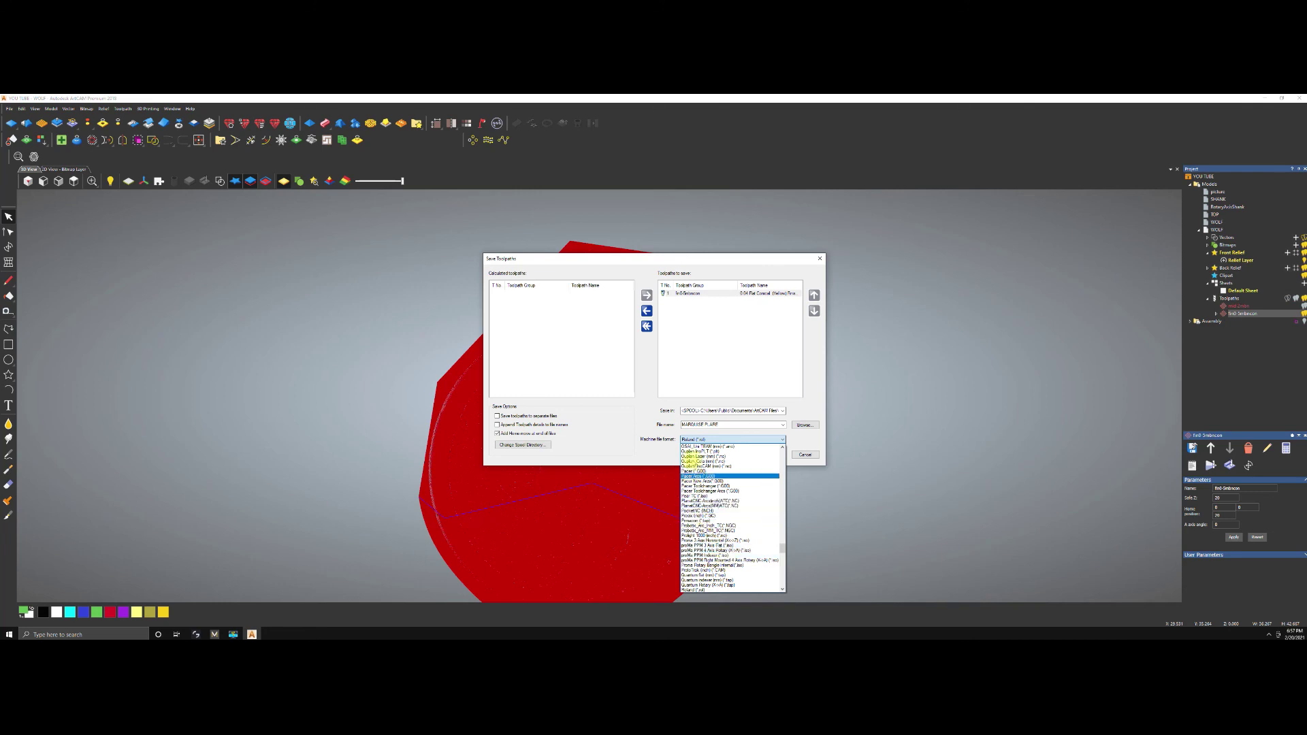
scroll(773, 481, "up", 5)
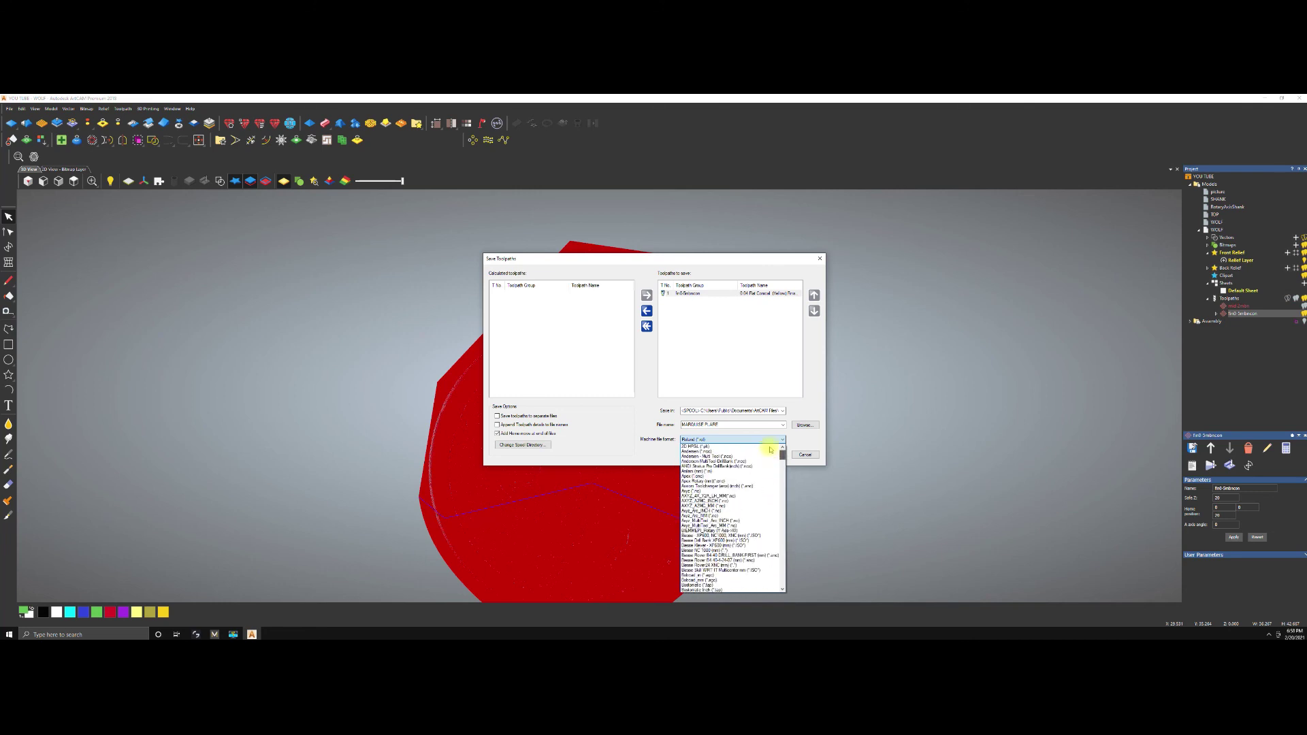
left_click(810, 504)
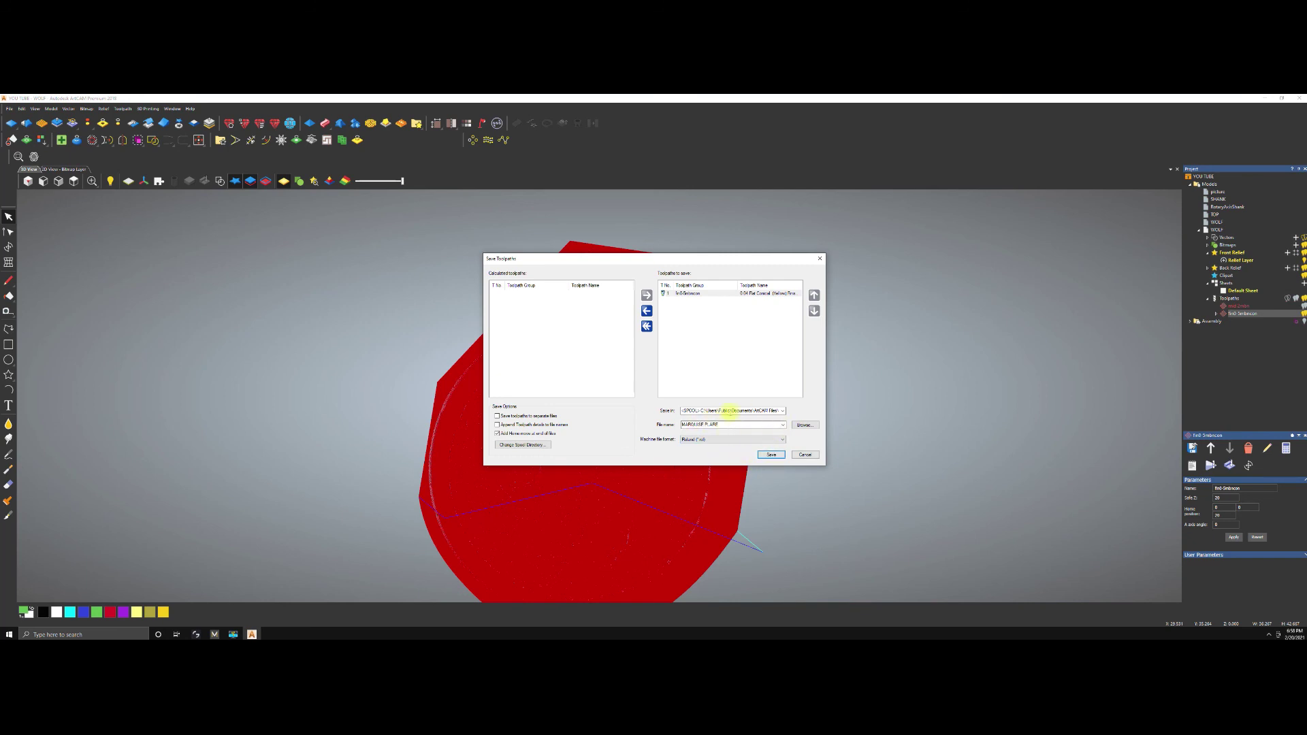
Review the toolpath's save location and default save directory, leaving both as they are, and close the saving options without saving.
left_click(805, 425)
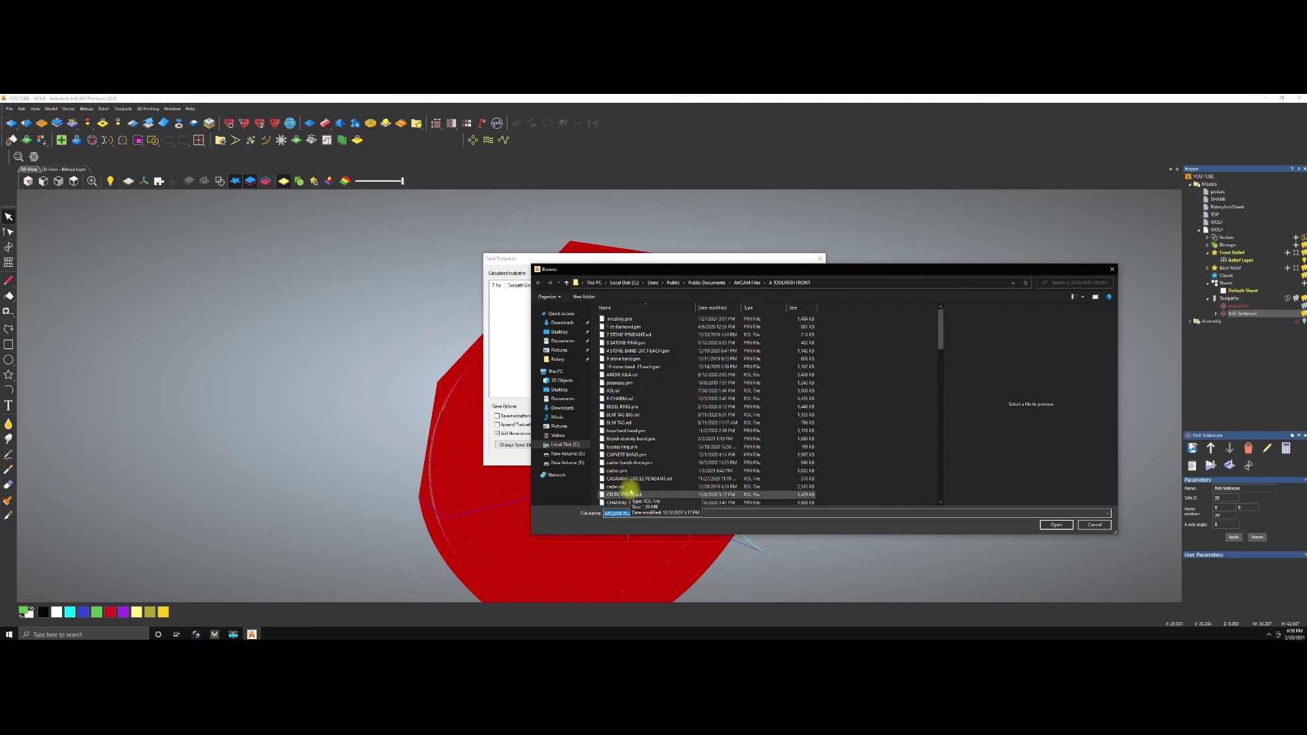
left_click(1093, 524)
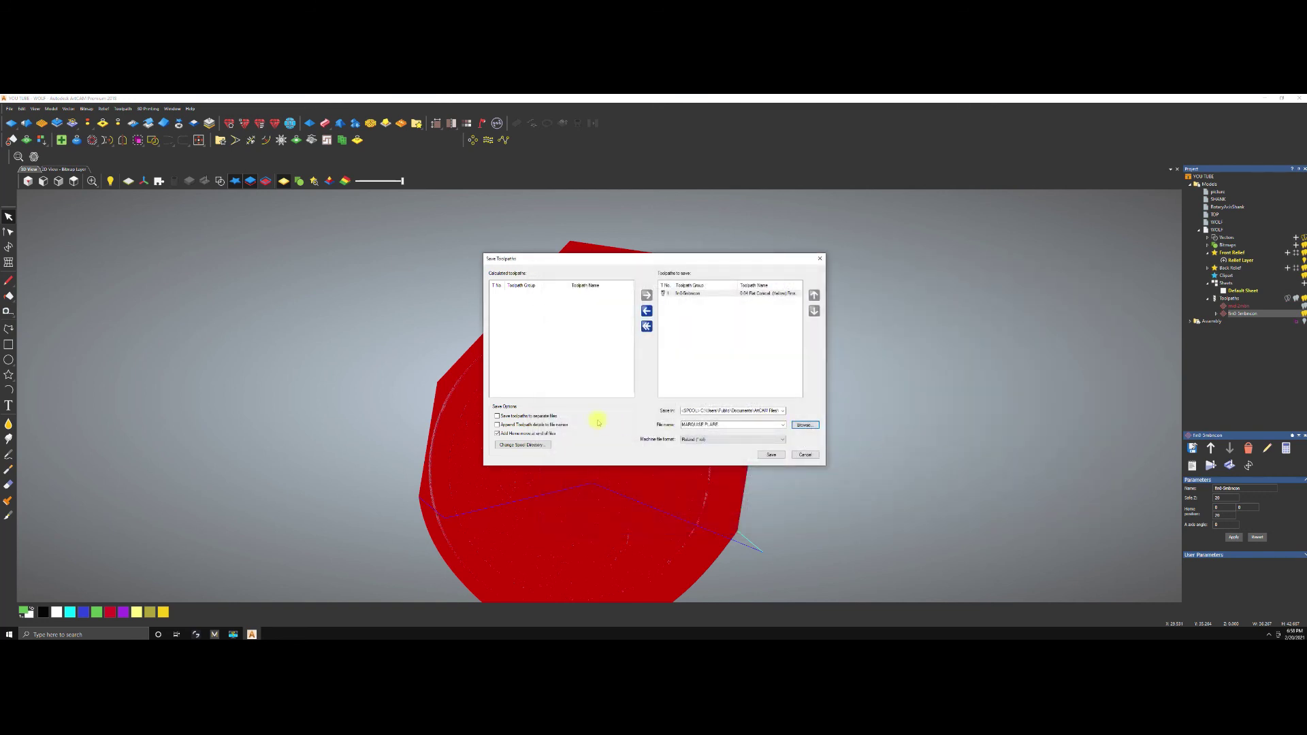
left_click(523, 445)
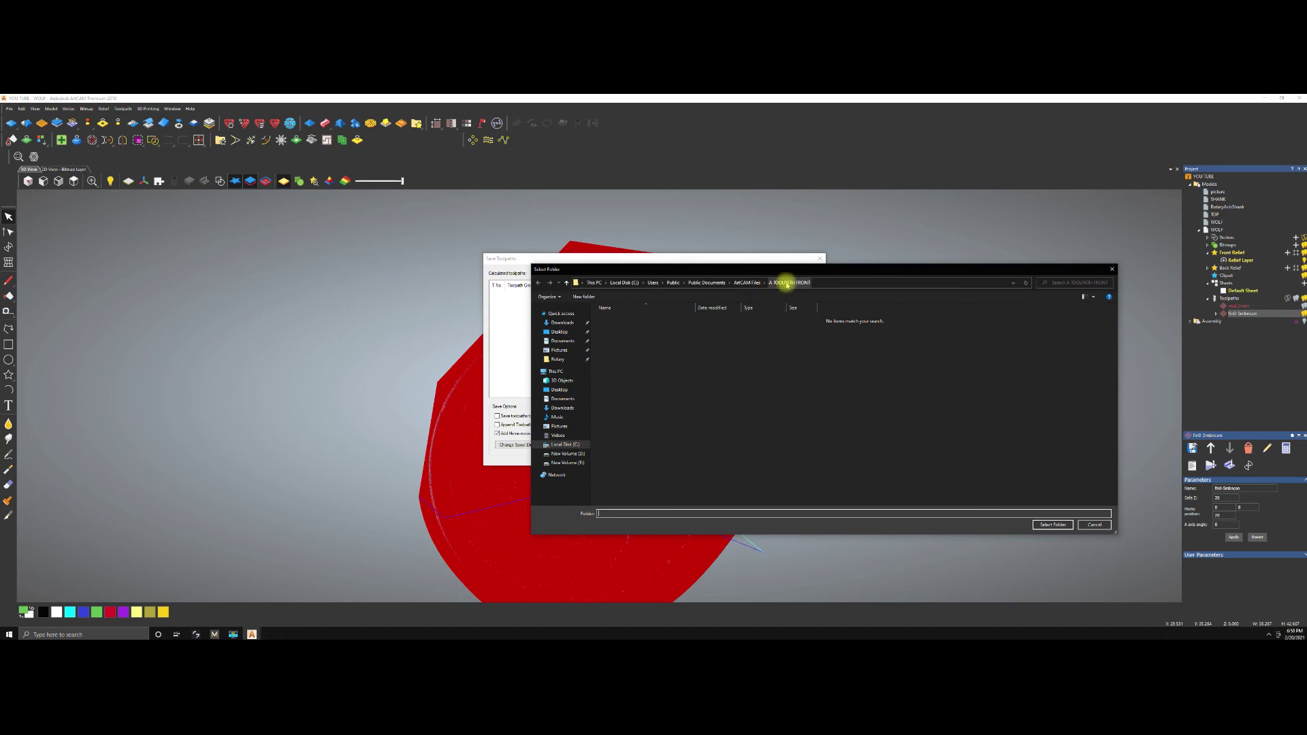
left_click(1094, 526)
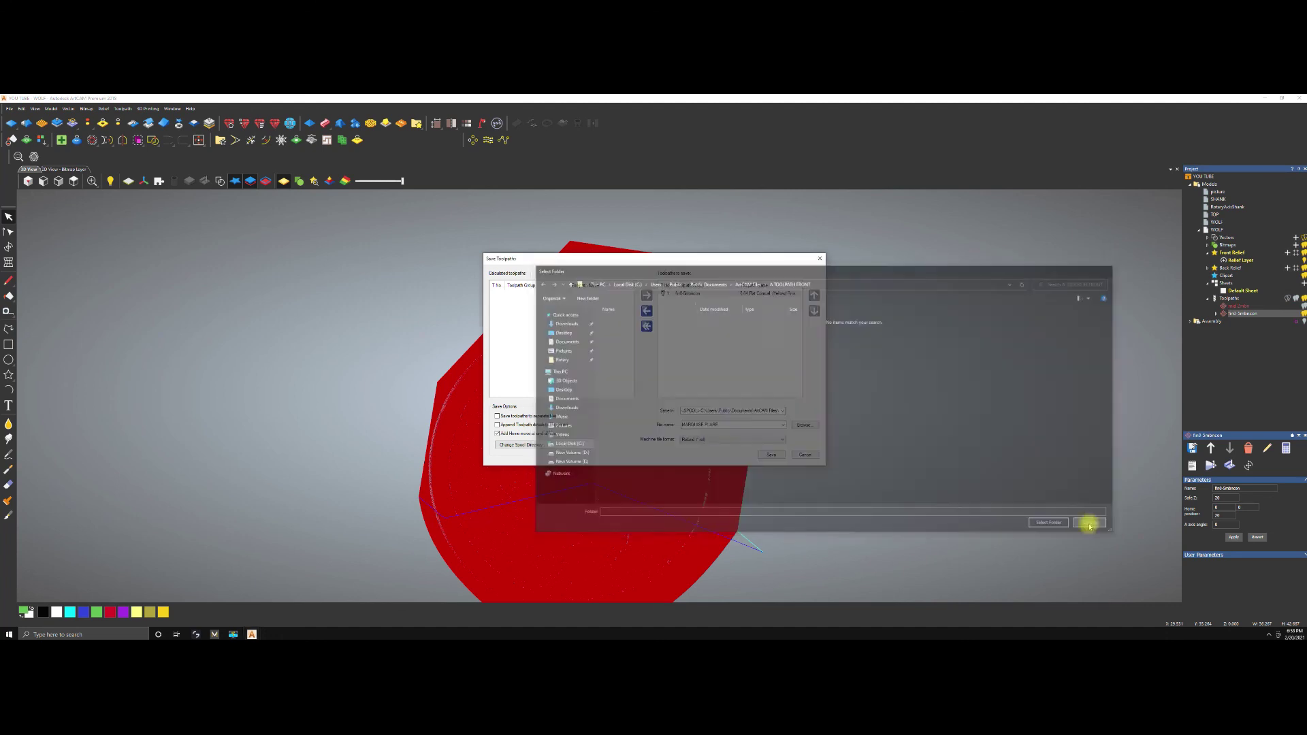
left_click(805, 455)
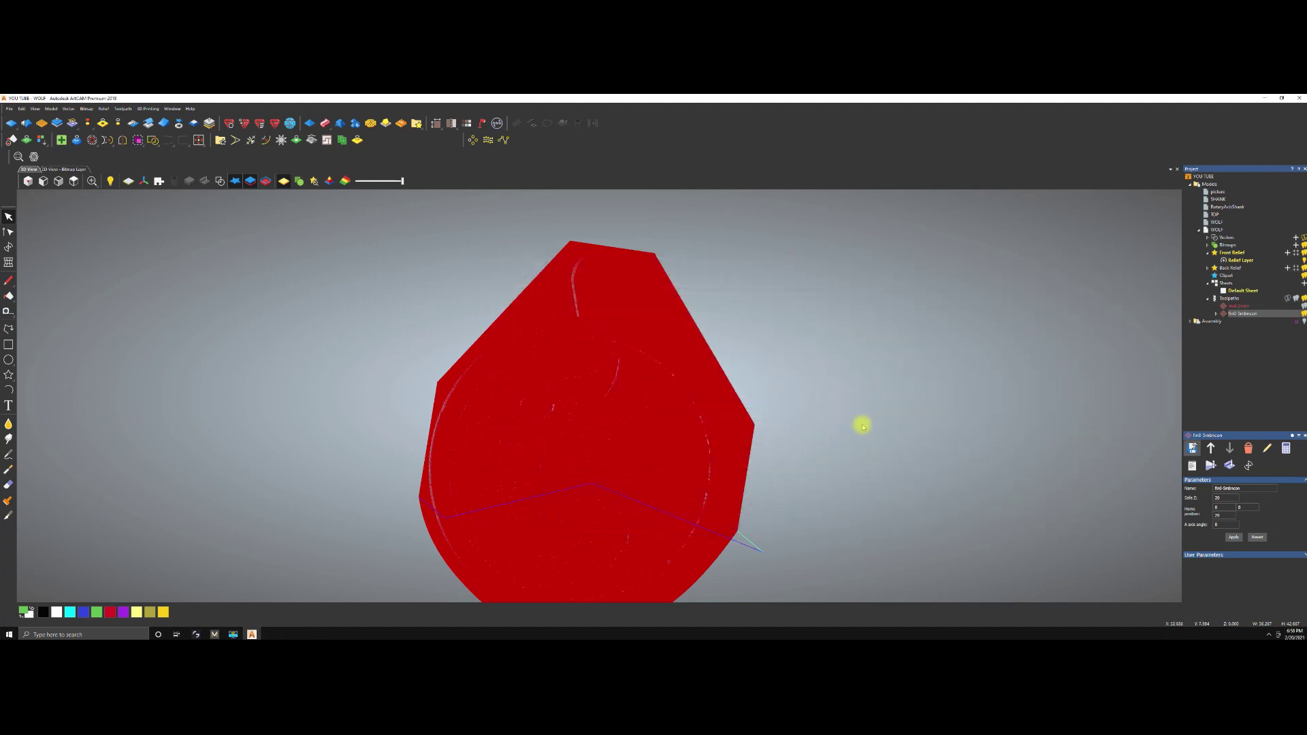
Hide the calculated relief toolpath and show the finished wolf pendant straight from above.
left_click_drag(618, 414, 169, 257)
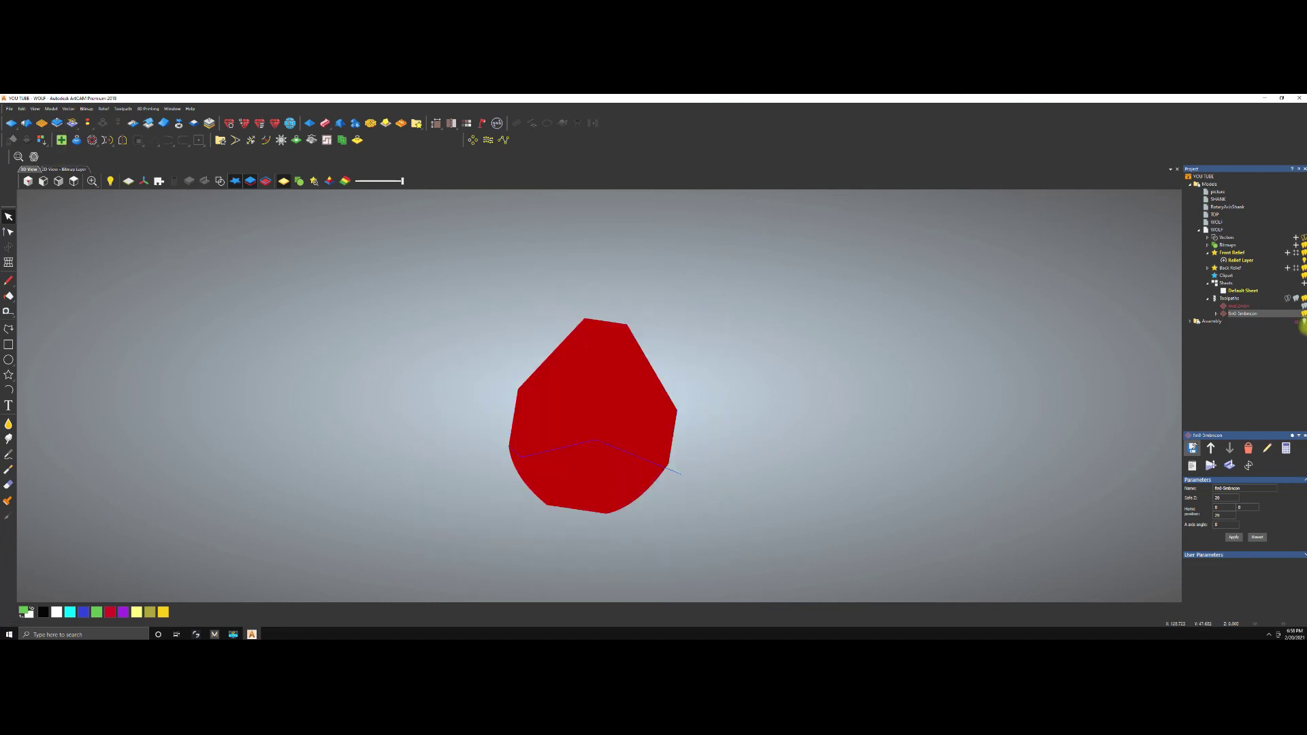
left_click(1301, 313)
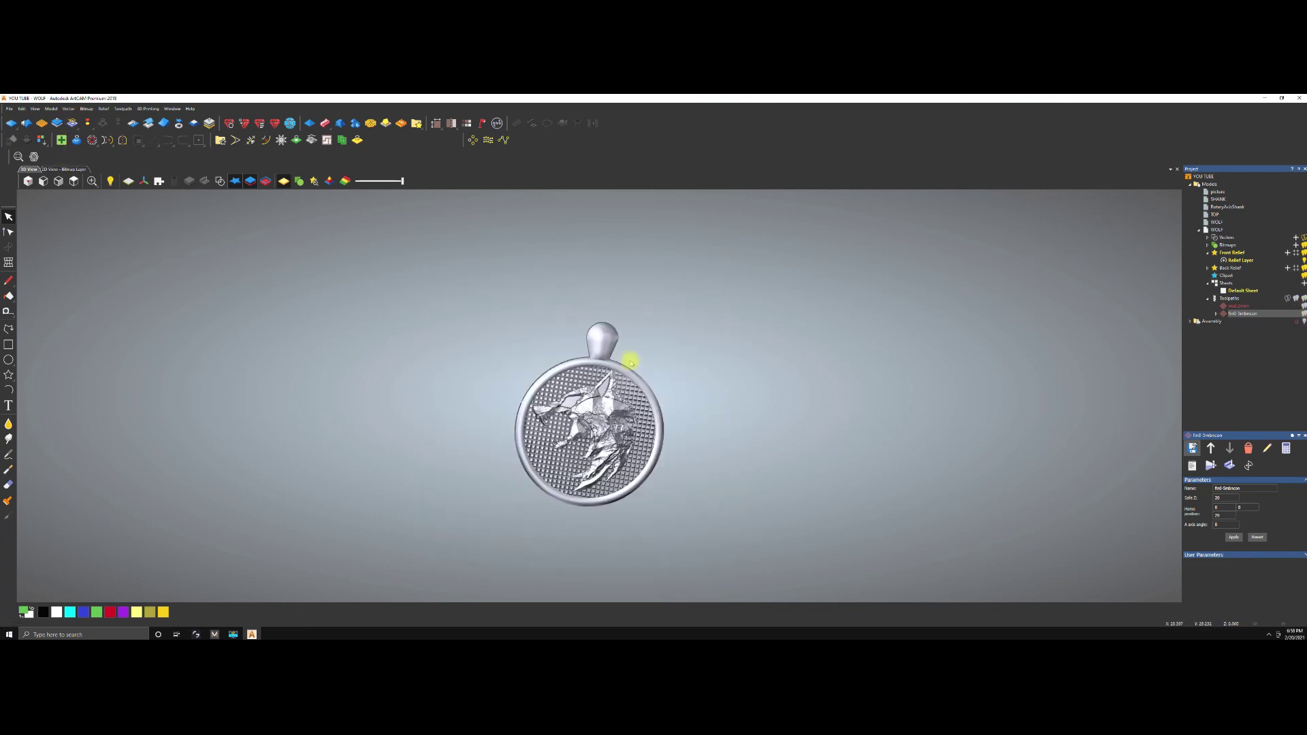
scroll(586, 399, "up", 3)
left_click(75, 181)
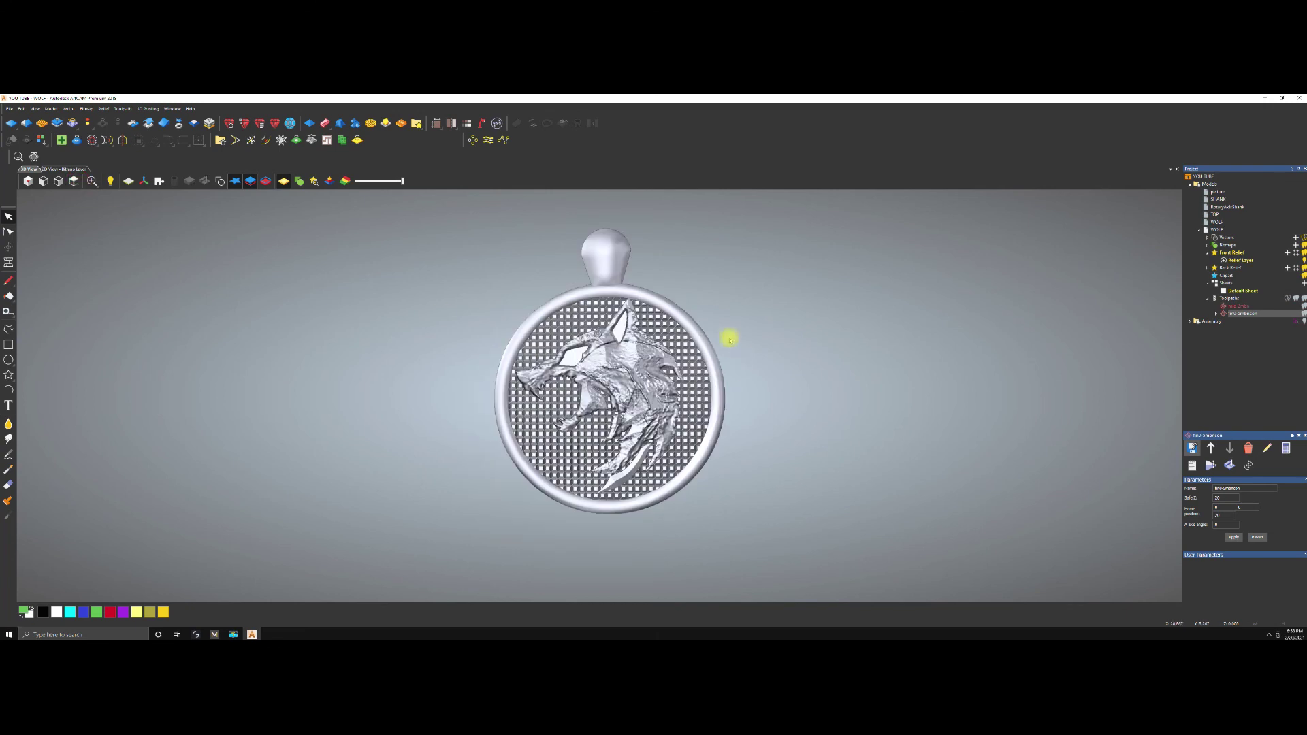
scroll(729, 339, "up", 2)
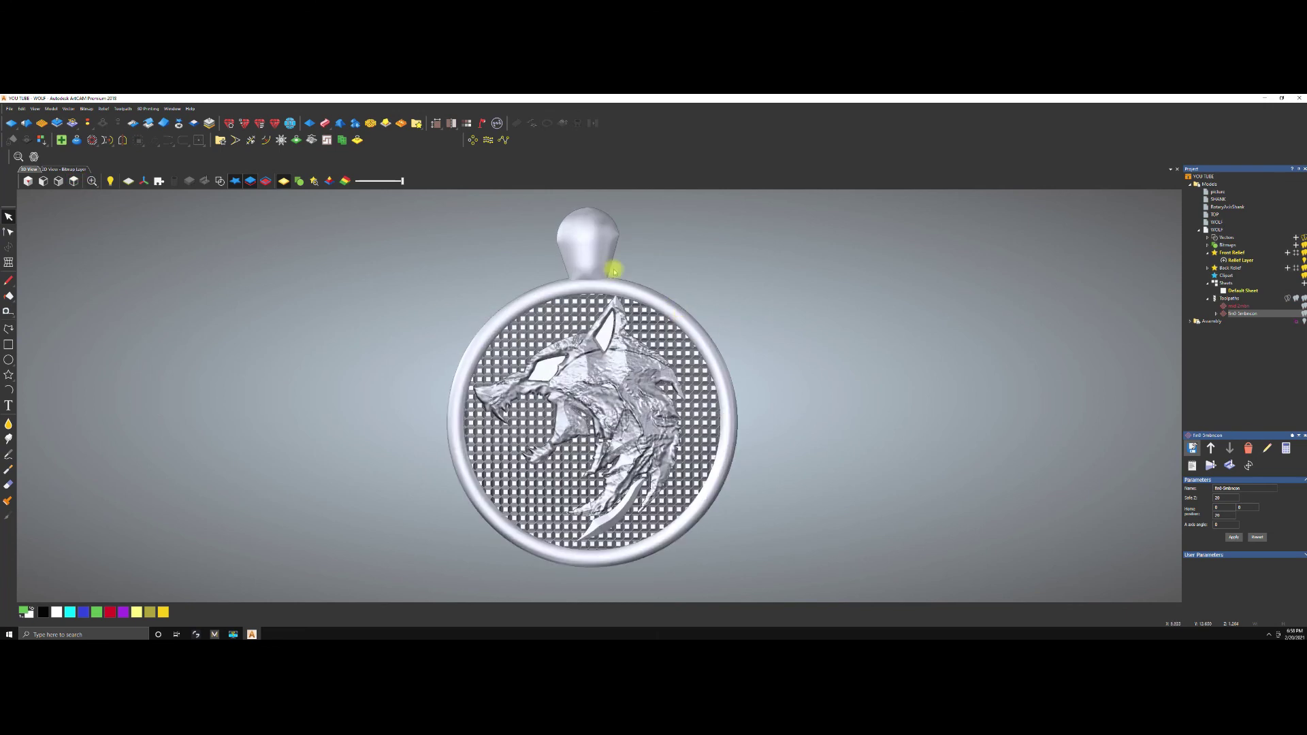
Open the lights and material settings and apply the Lightbox Gold shading setup to the pendant.
left_click(483, 123)
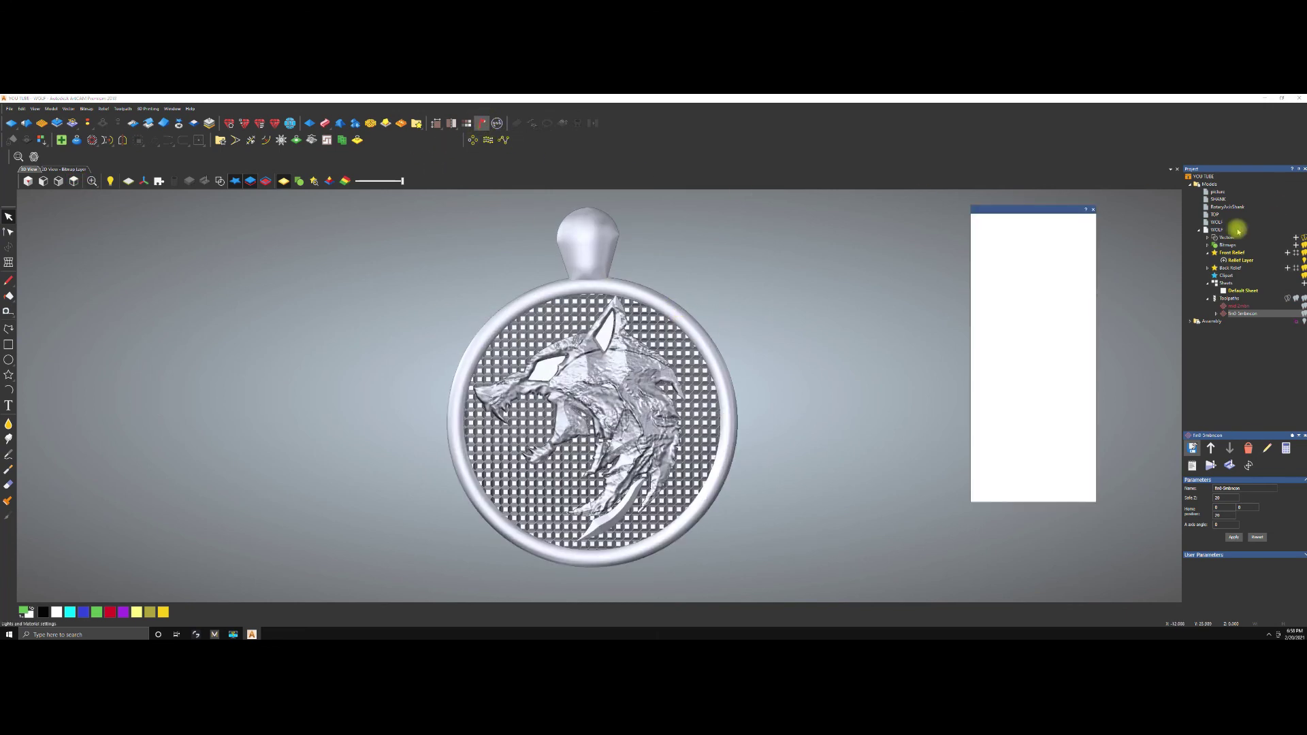
left_click(1078, 237)
scroll(1020, 122, "up", 5)
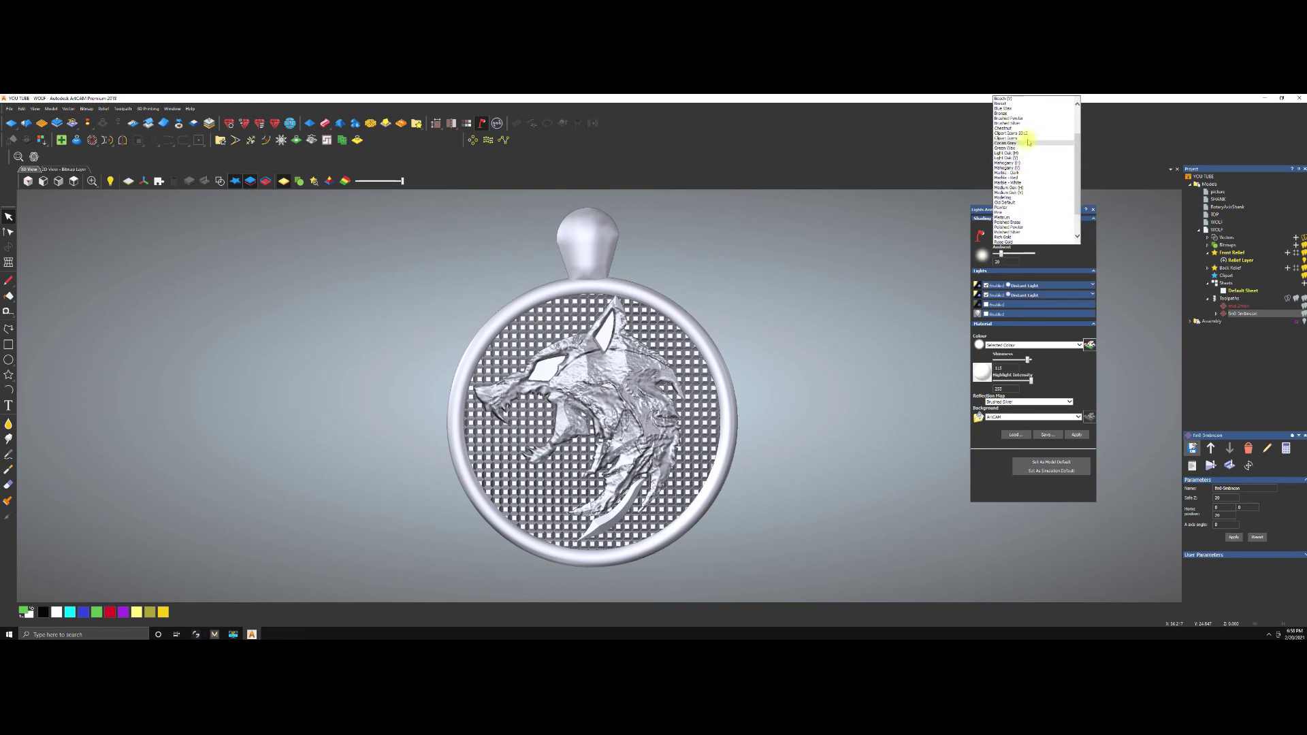
left_click(1010, 105)
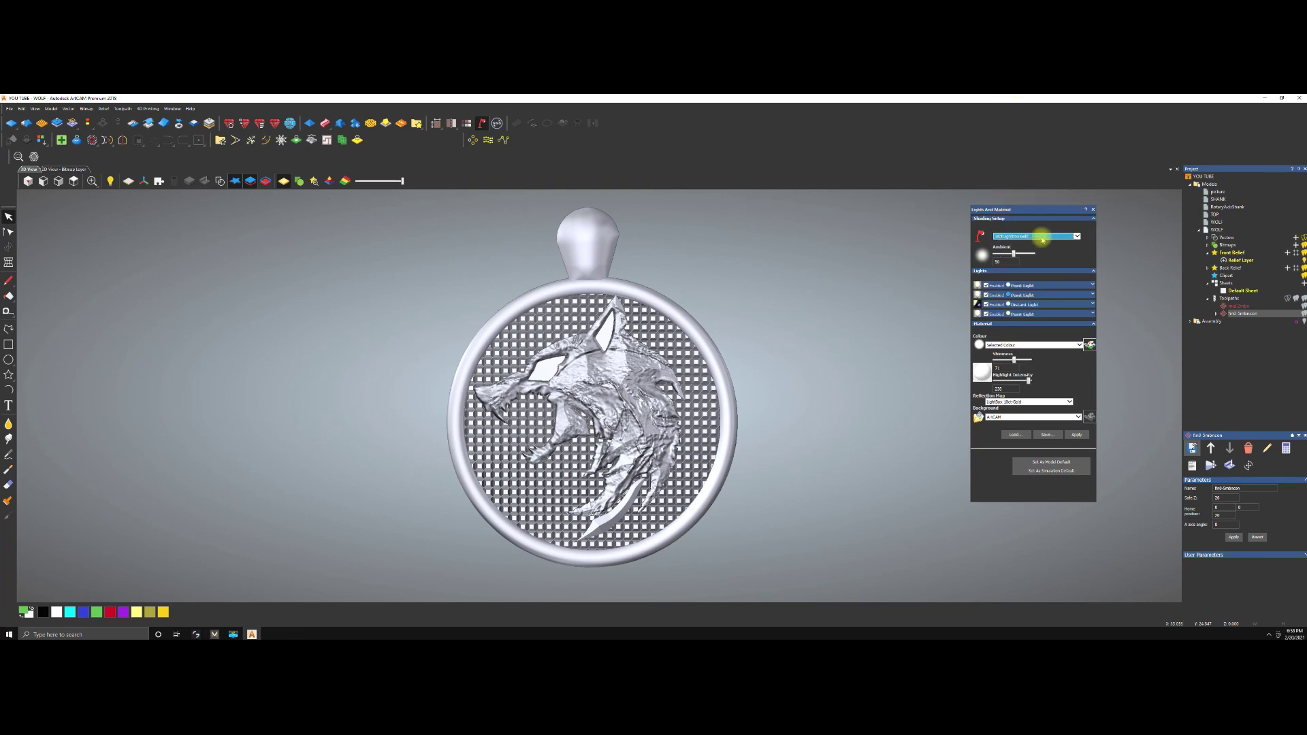
left_click(1077, 434)
scroll(721, 336, "down", 2)
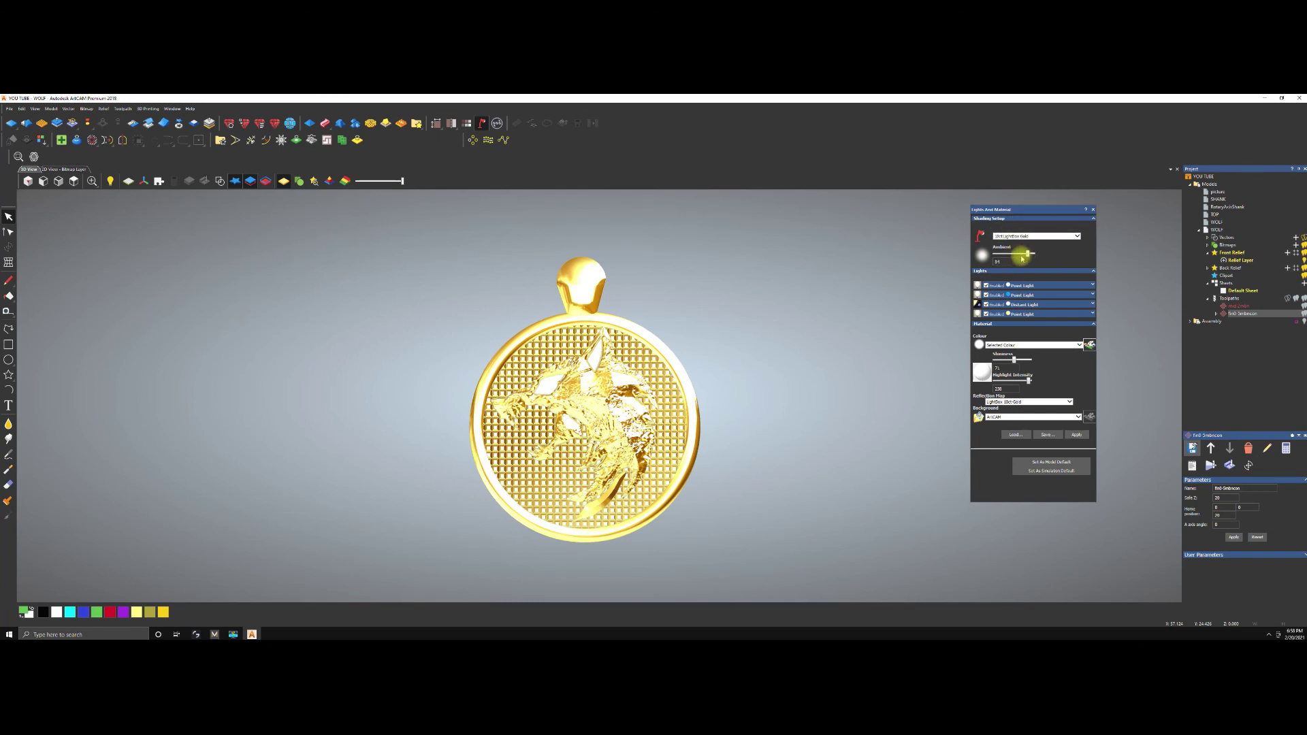
Lower the ambient light slightly, disable the fourth light, keep the selected material colour, and apply the gold shading changes.
left_click(986, 314)
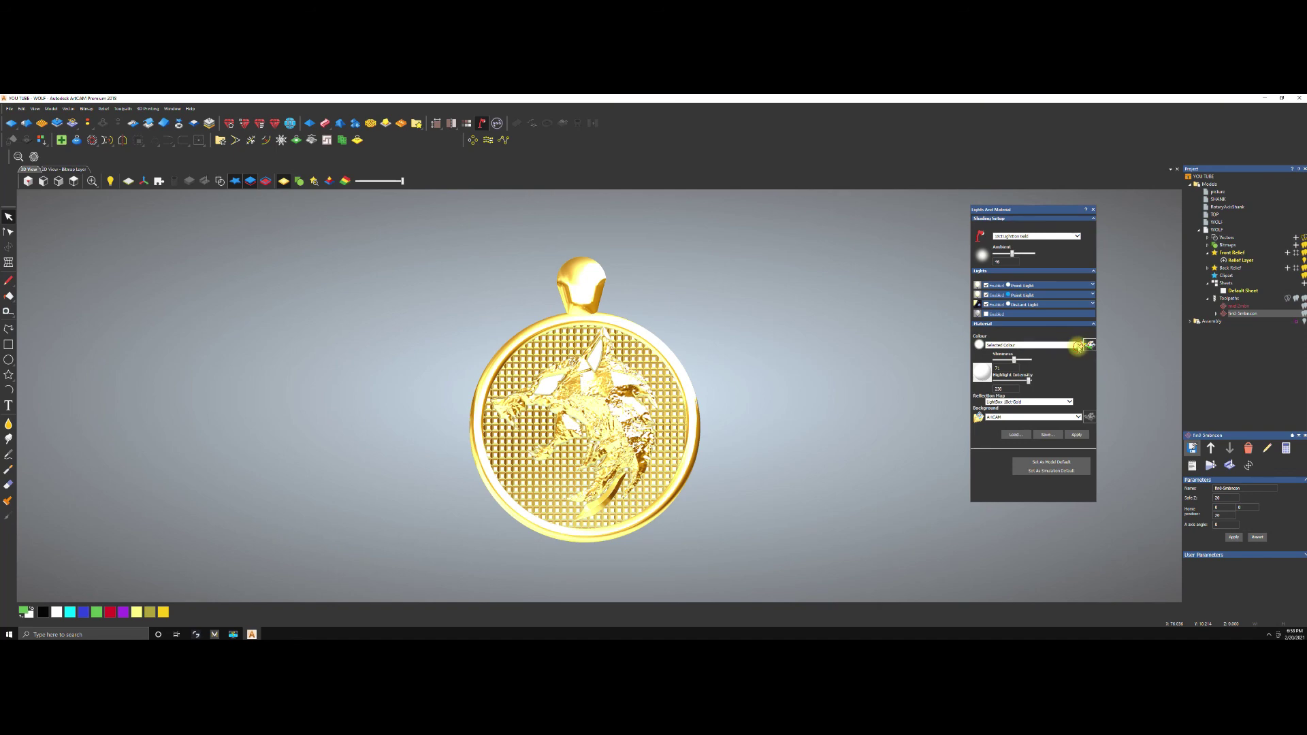
left_click(1072, 345)
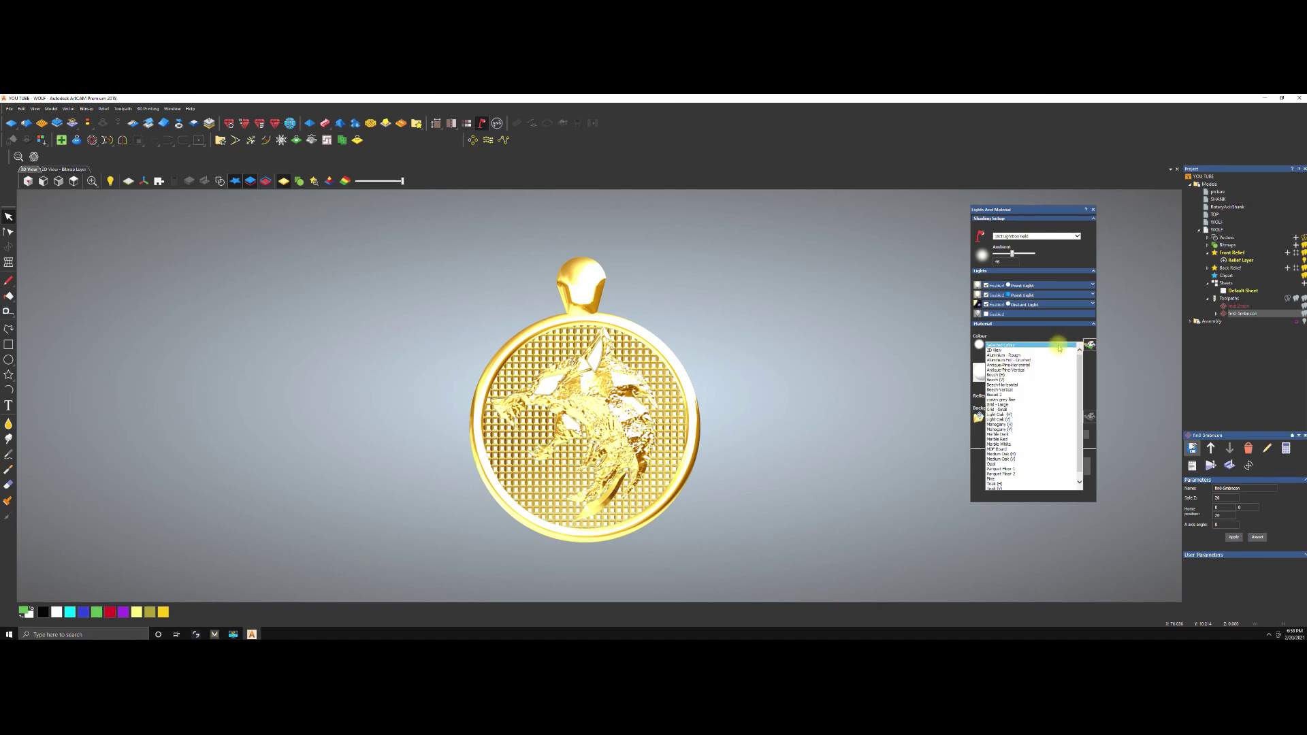
left_click(861, 313)
left_click(1077, 436)
scroll(599, 403, "down", 3)
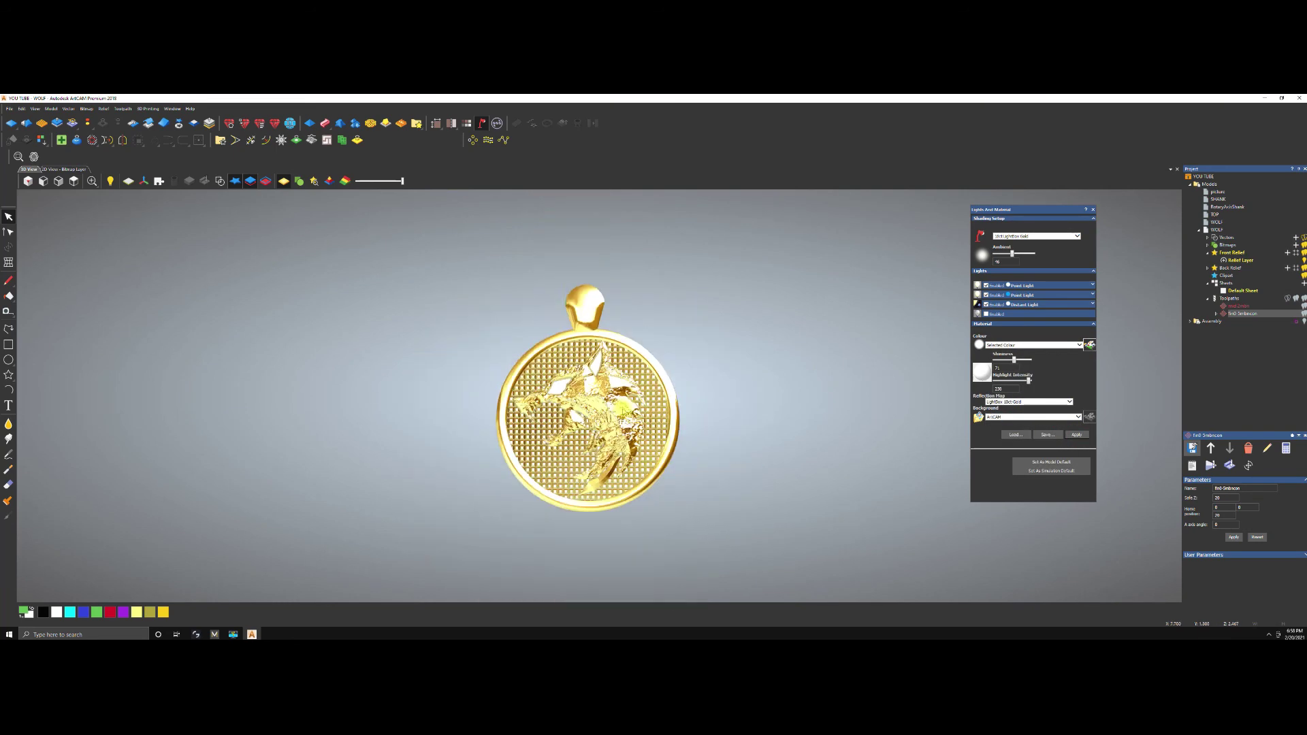
Replace the background image with a selected colour, choose black, and apply it behind the tilted gold pendant.
key("space")
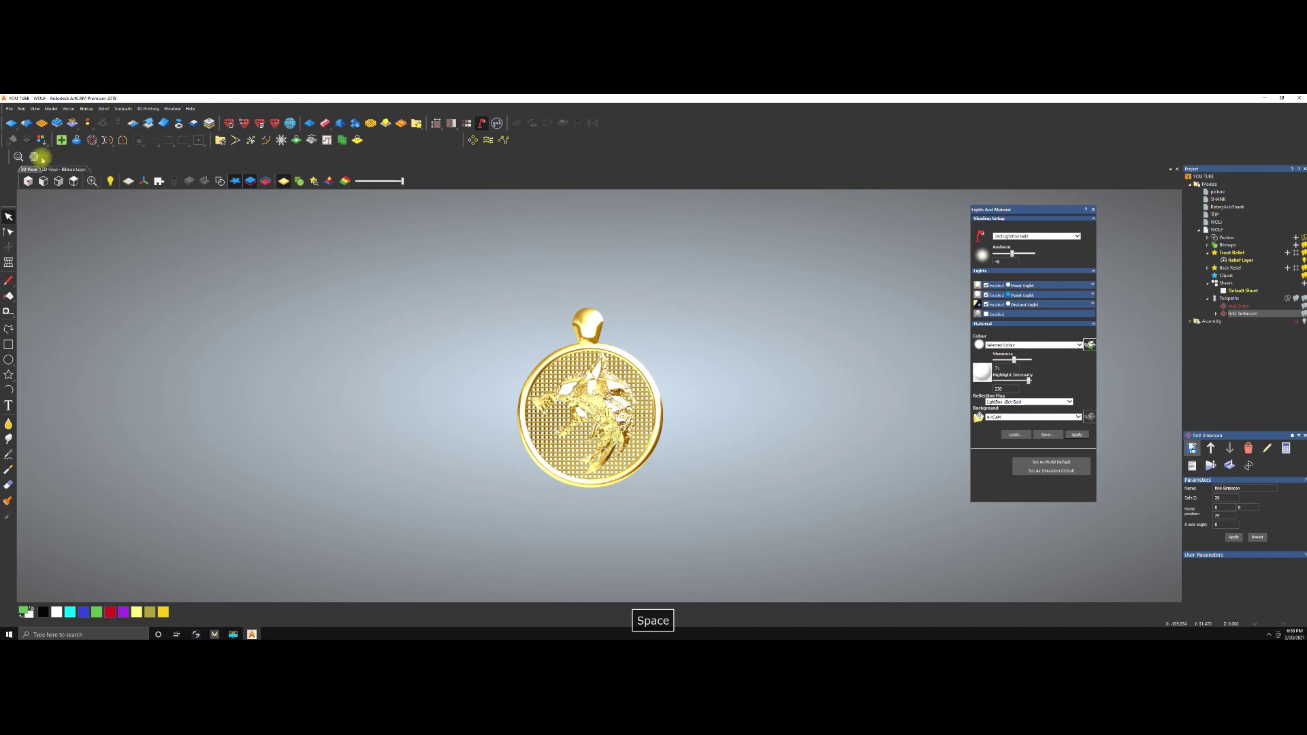
left_click(34, 156)
left_click(589, 402)
left_click_drag(576, 360, 528, 379)
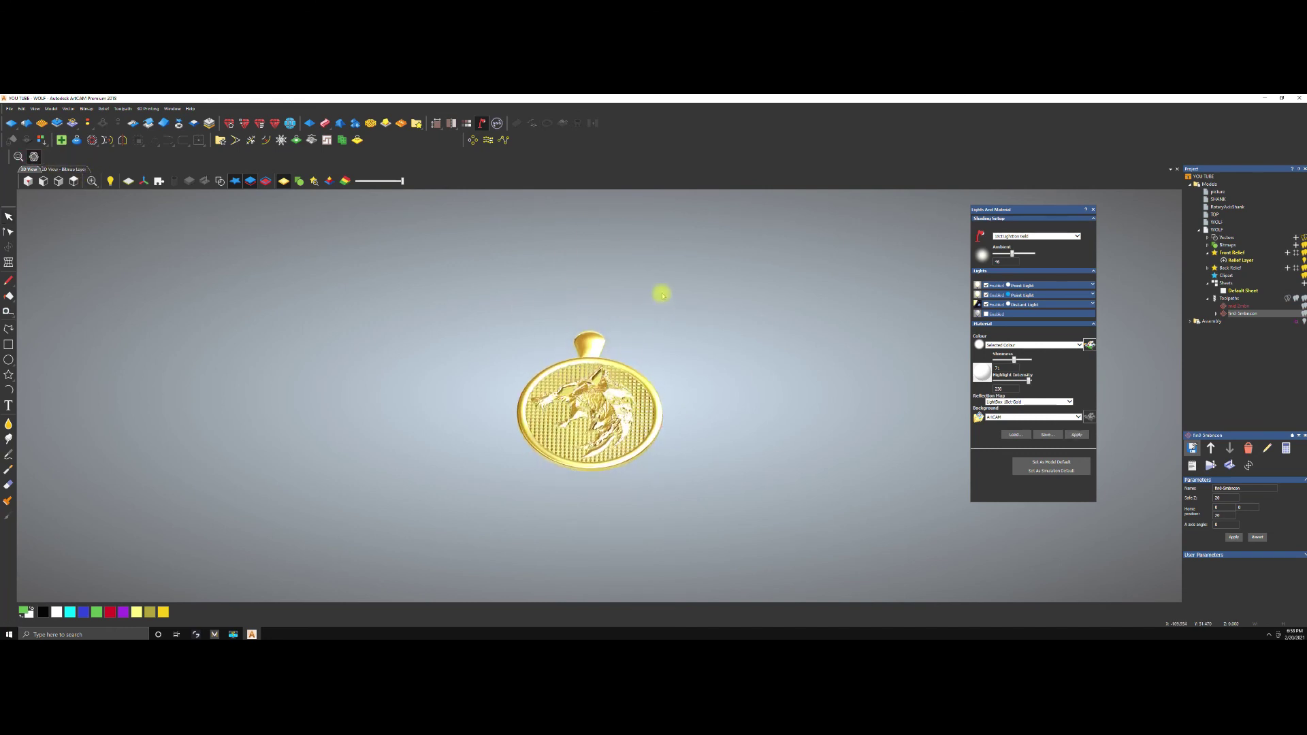
scroll(699, 348, "up", 2)
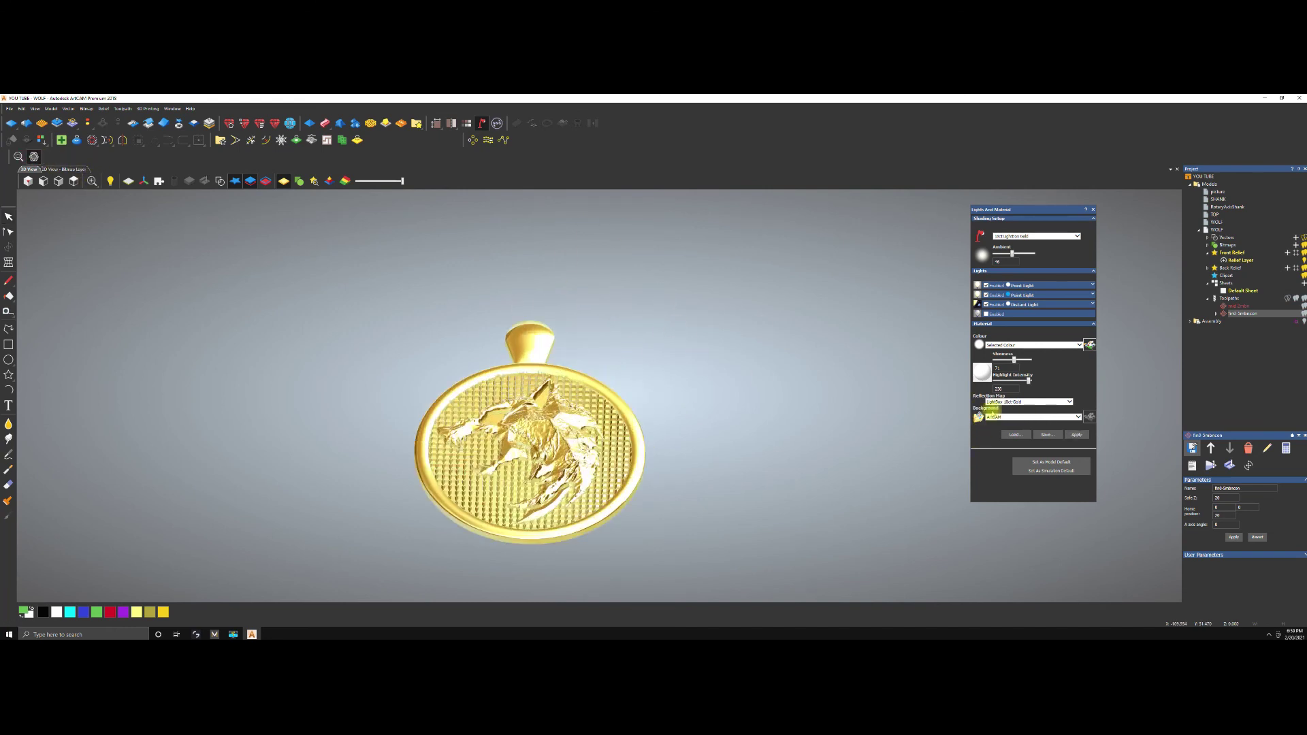
left_click(1078, 417)
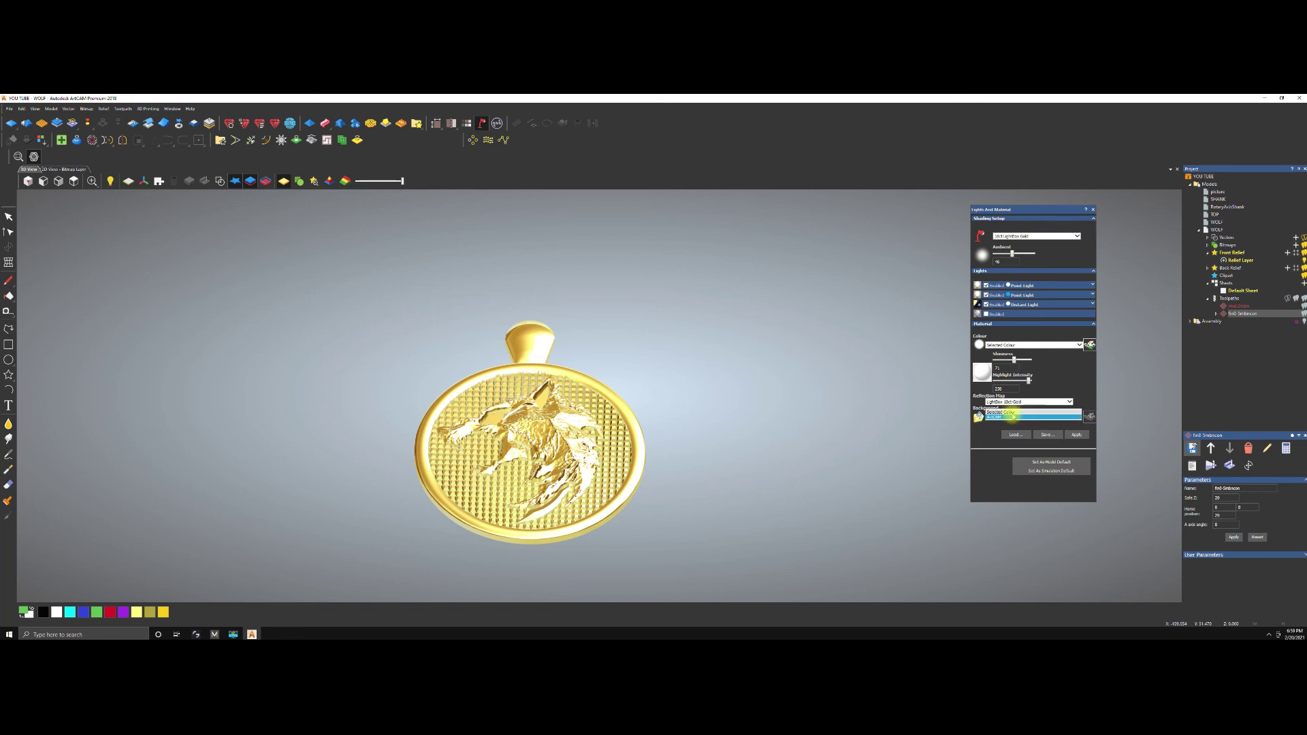
left_click(1005, 416)
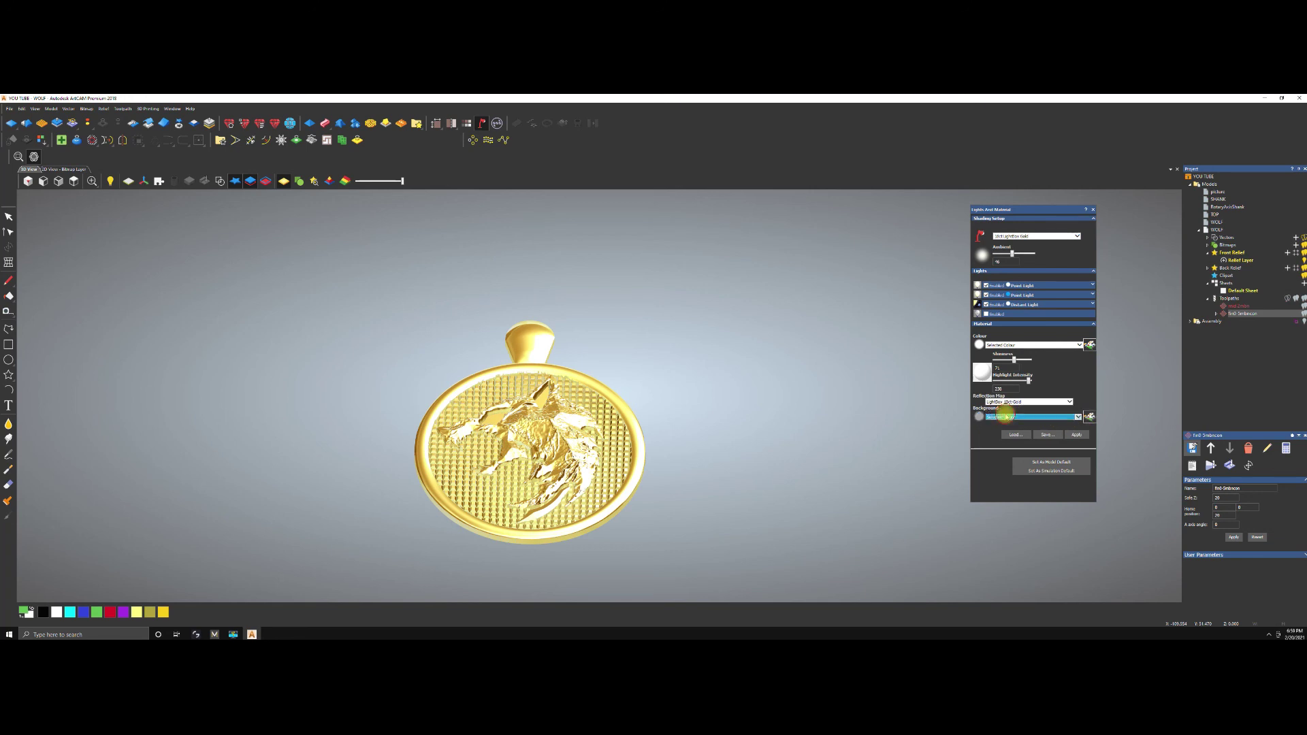
left_click(1089, 417)
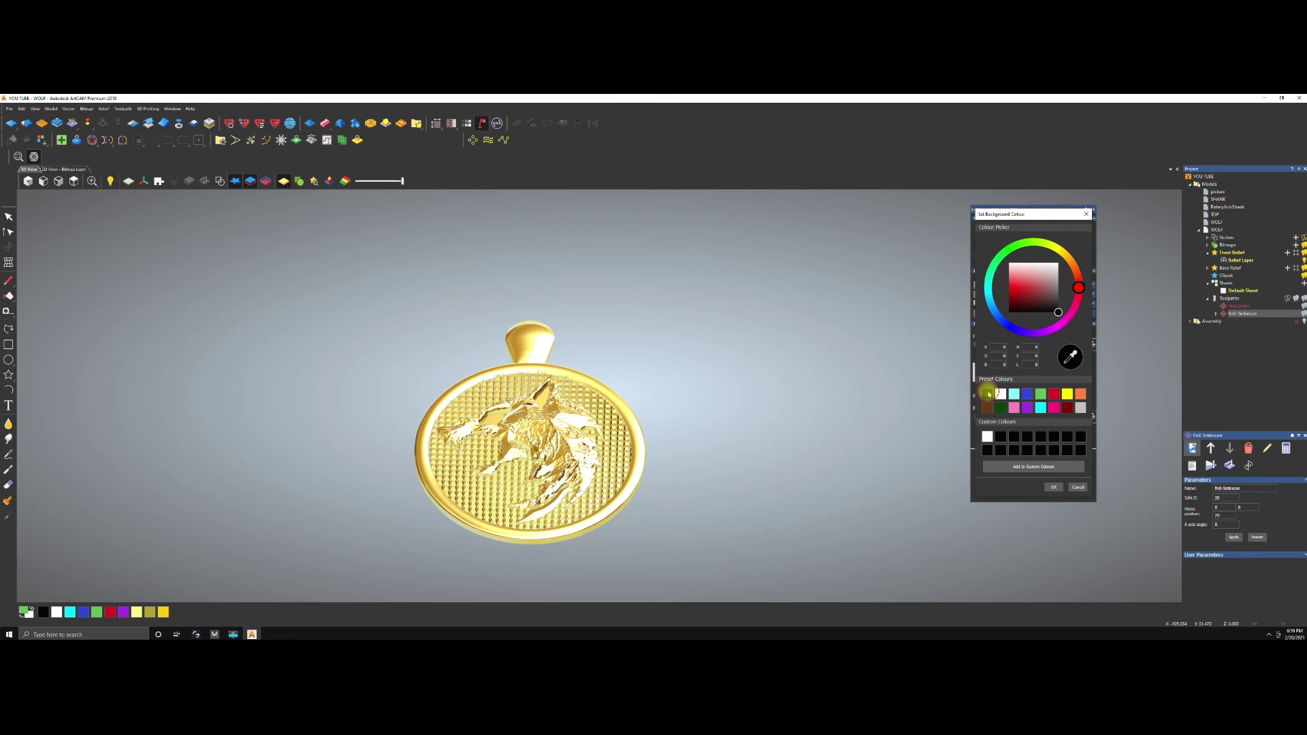
left_click(1053, 488)
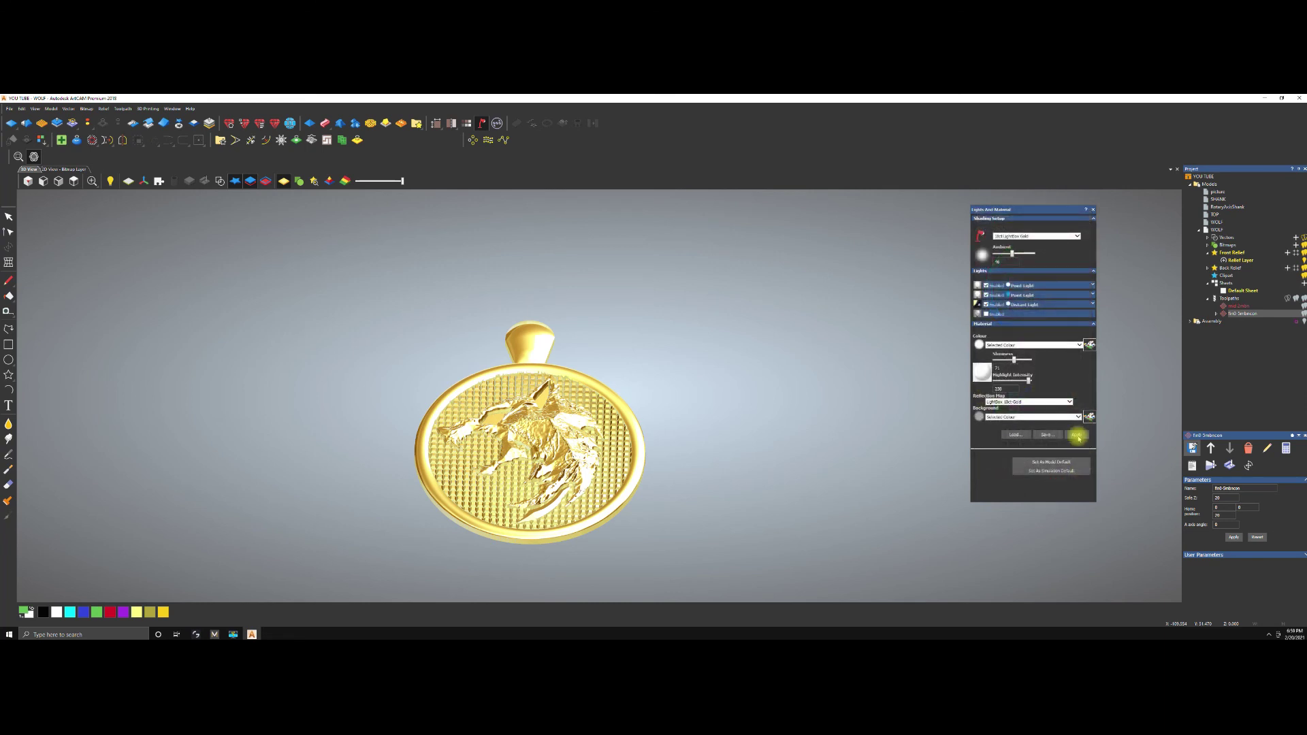
left_click(1076, 435)
Close the lights and material settings and turn the gold pendant to face the viewer against the black background.
left_click_drag(610, 446, 598, 375)
key("space")
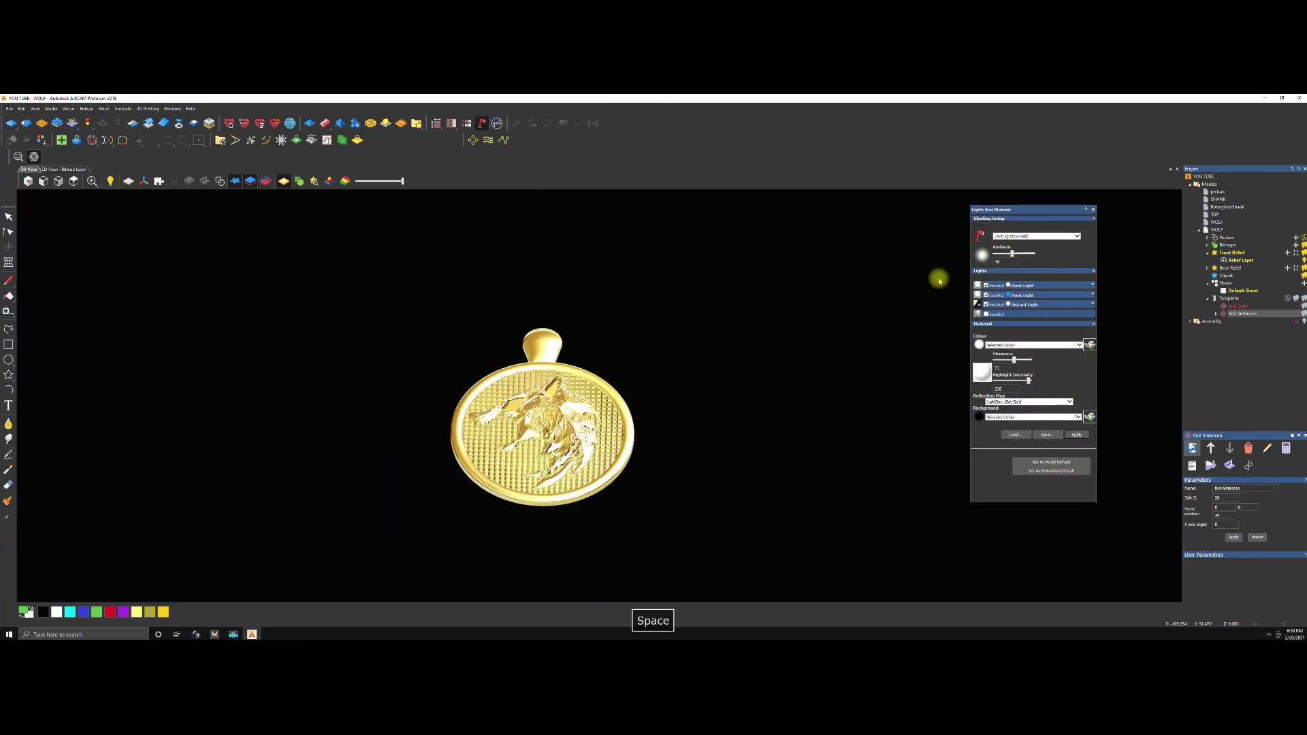
left_click(1092, 210)
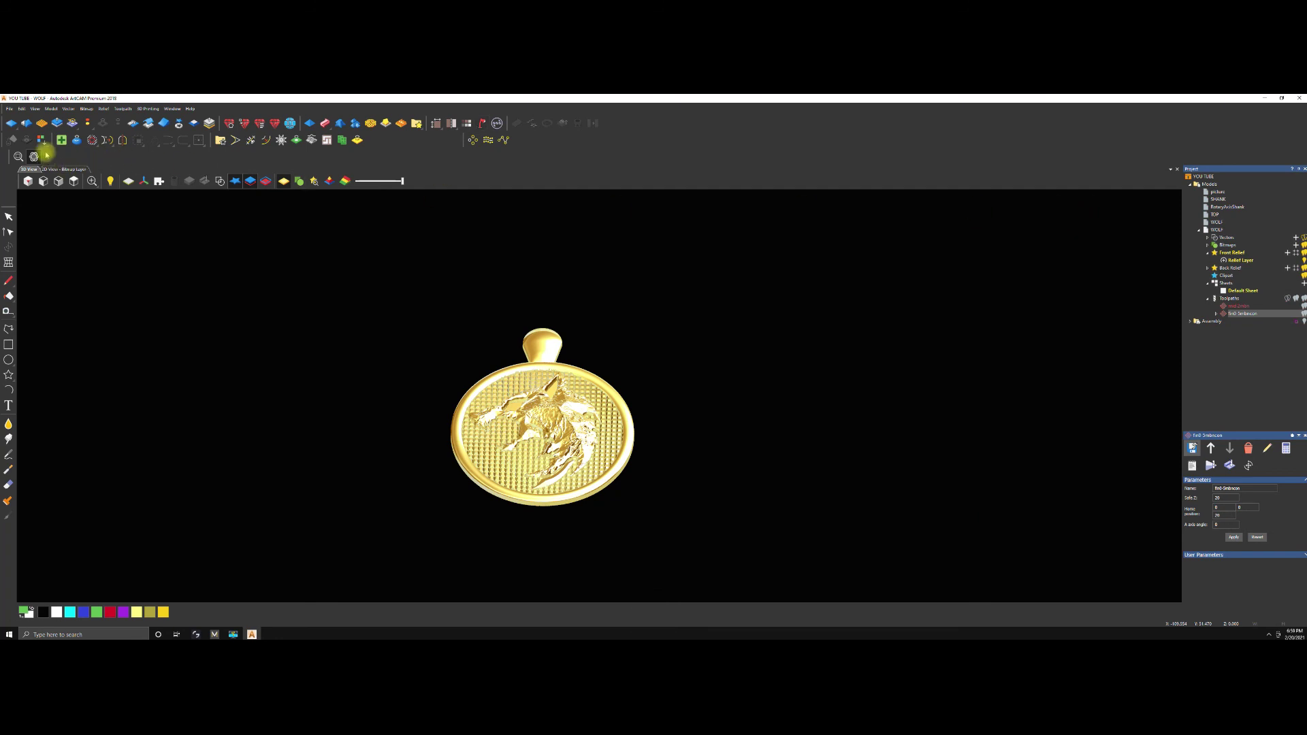
left_click_drag(181, 198, 577, 373)
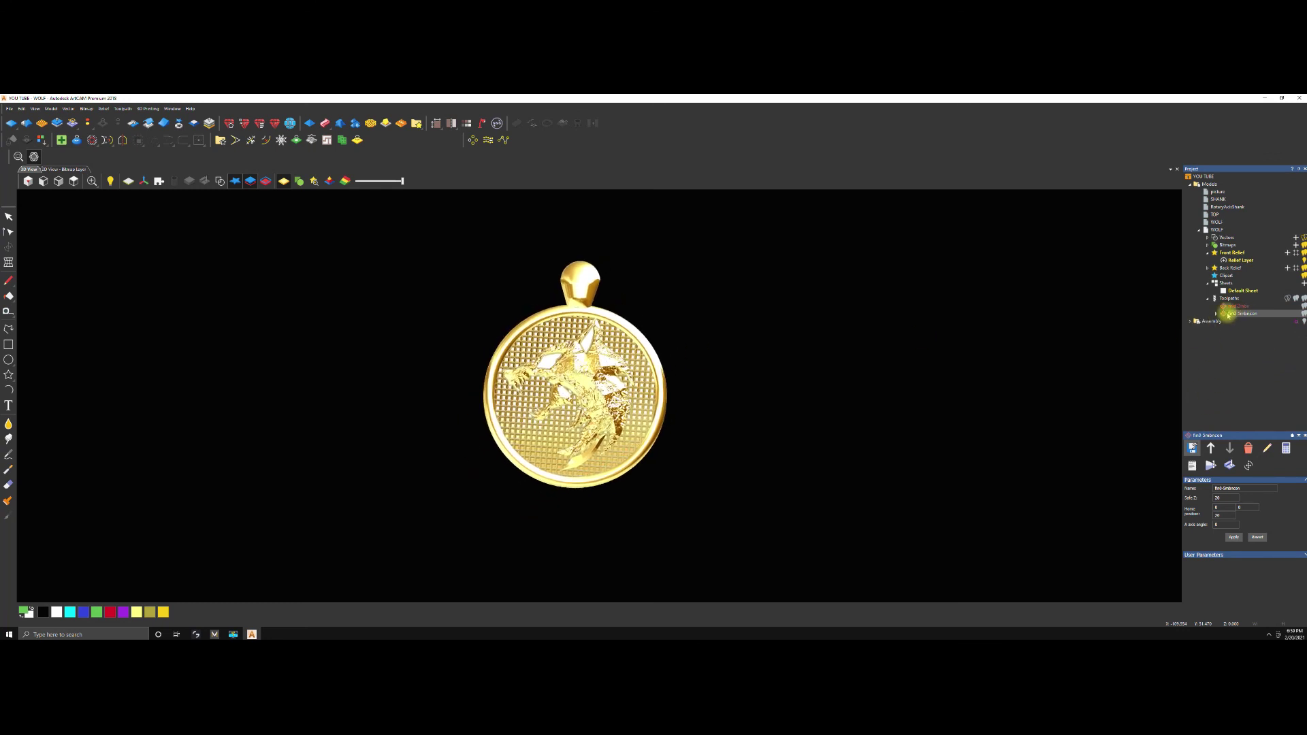
Reopen the lights and material settings, switch the background back to the ArtCAM image, and apply it.
left_click(482, 123)
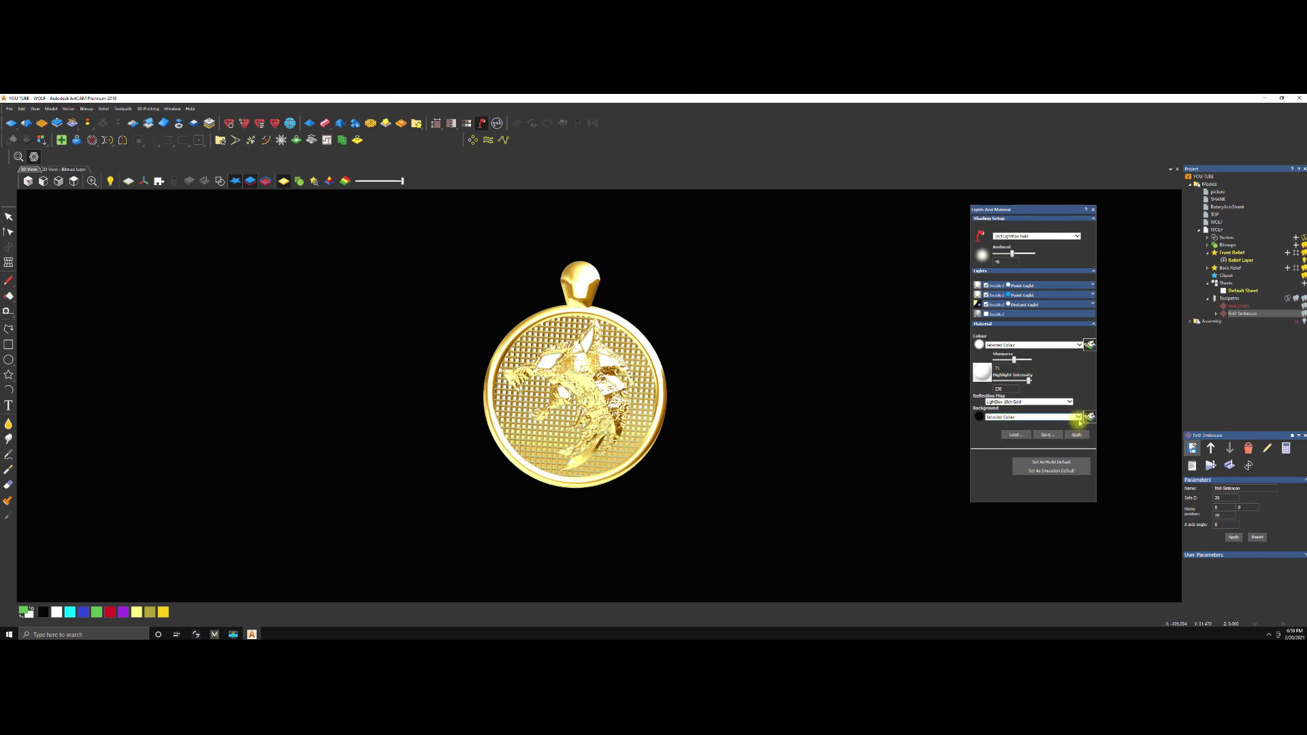
left_click(1078, 417)
left_click(1002, 422)
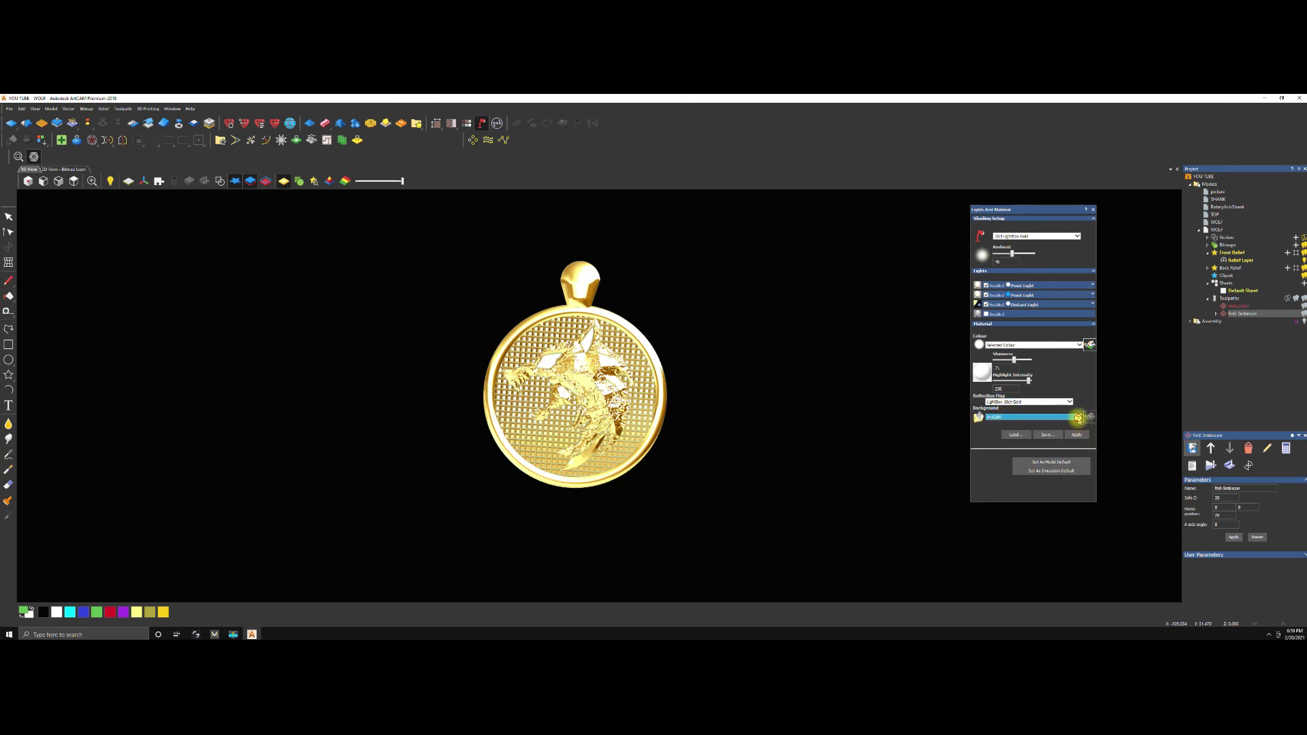
left_click(977, 418)
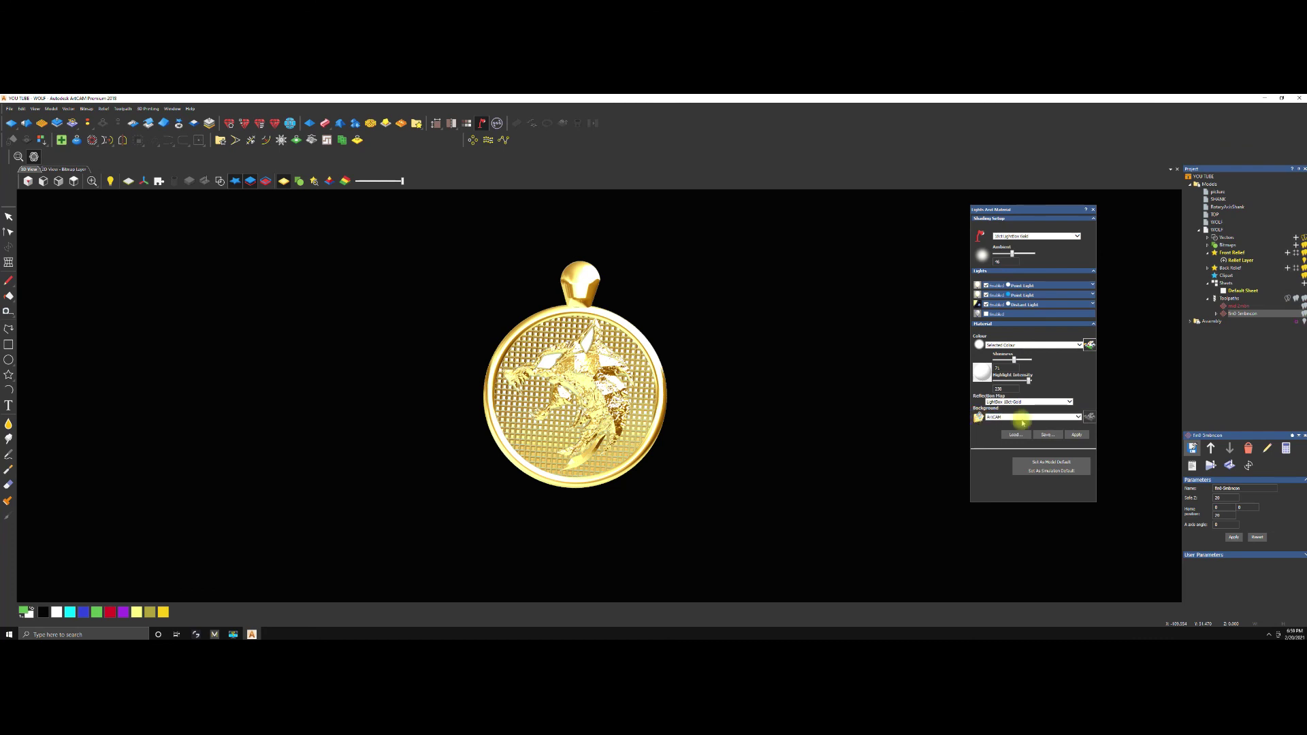
left_click(1076, 434)
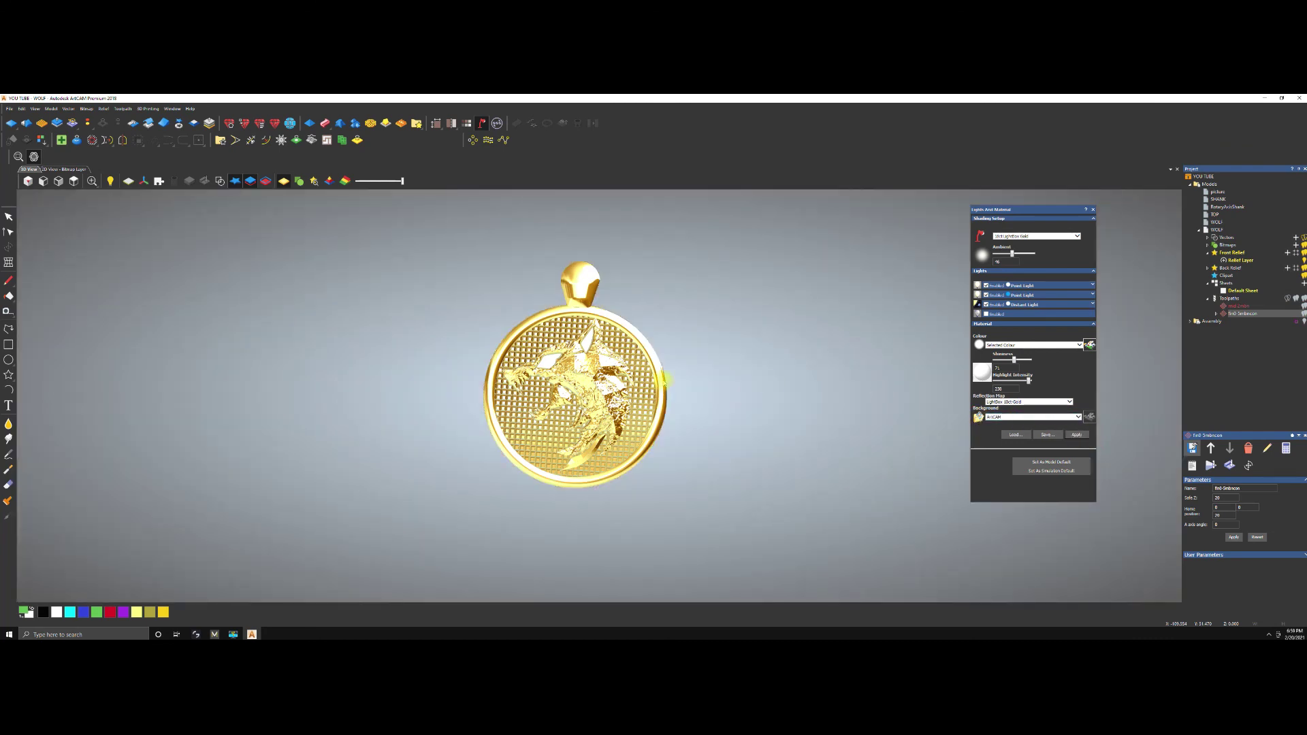
Set the background to the black selected colour again, choose a bright silver reflection map, and apply both.
left_click(1081, 417)
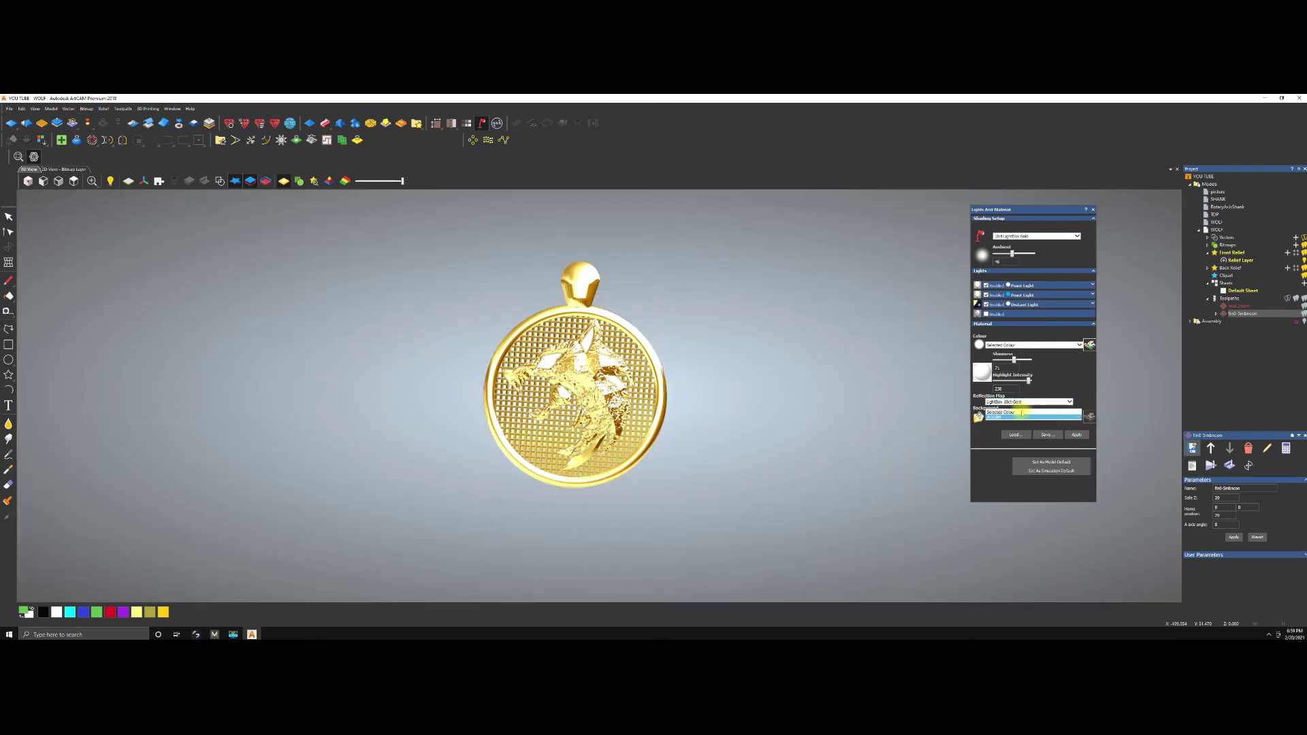
left_click(1016, 396)
left_click(1067, 401)
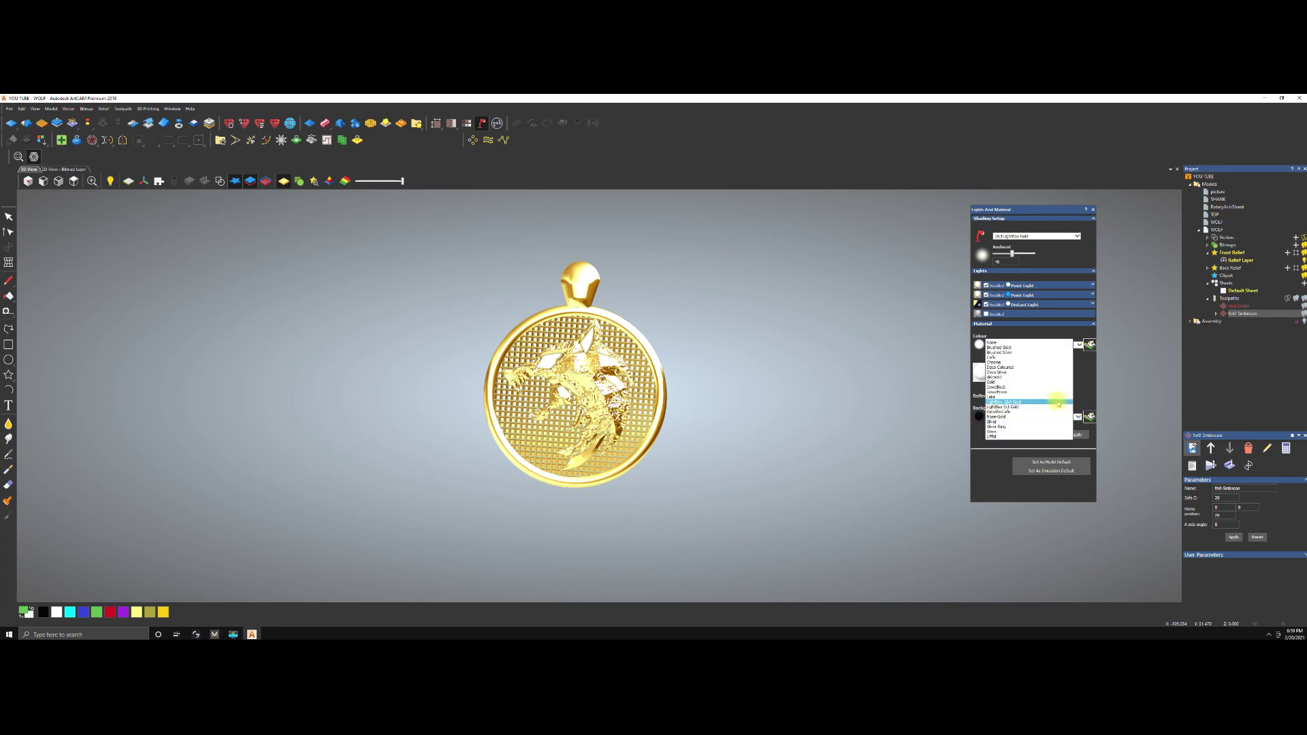
left_click(1000, 387)
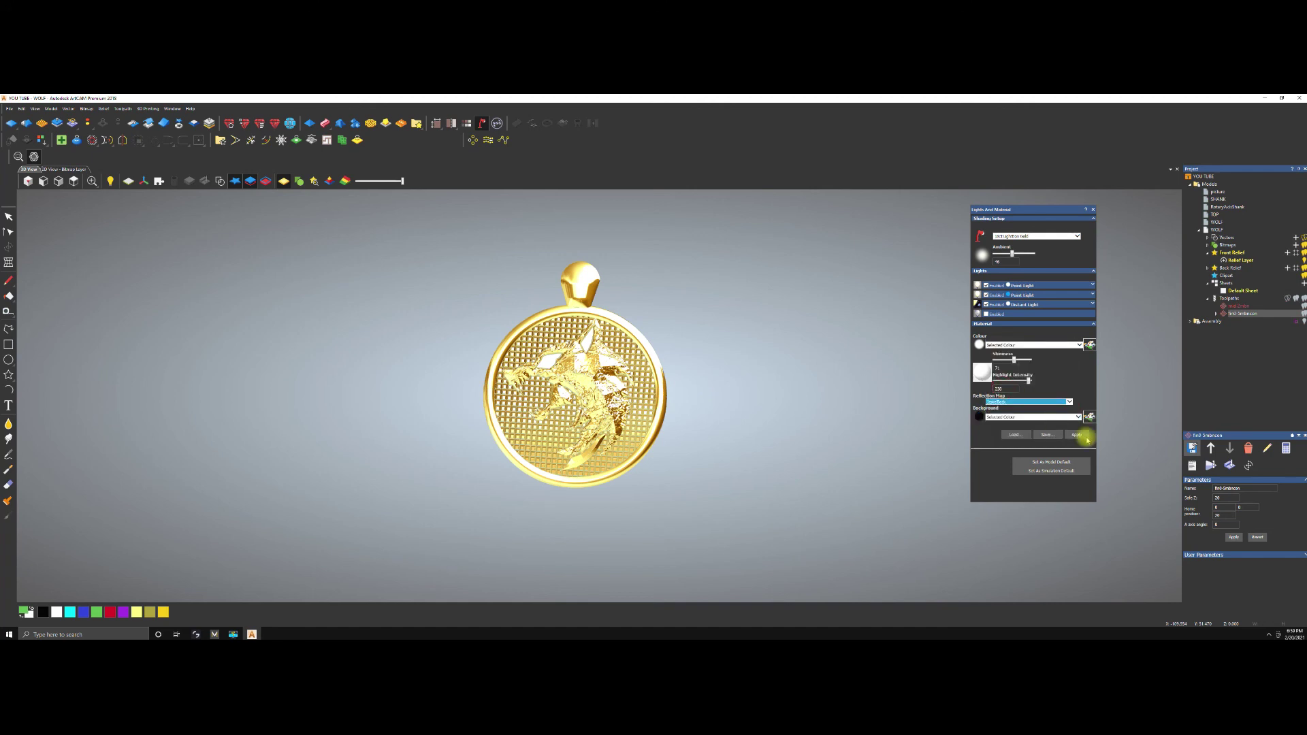
left_click(1076, 434)
Inspect the silver pendant from several angles, reduce the highlight intensity to about a third of its range, and apply it.
left_click_drag(636, 379, 635, 365)
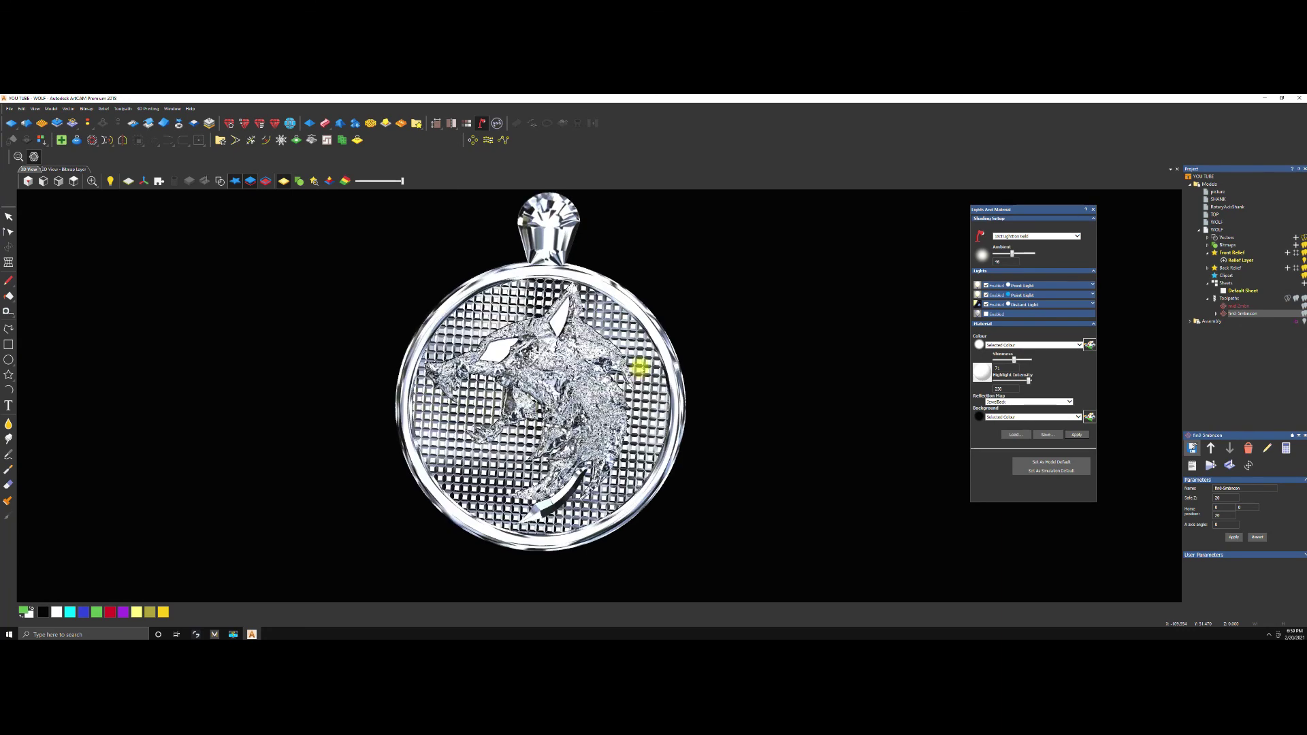
key("space")
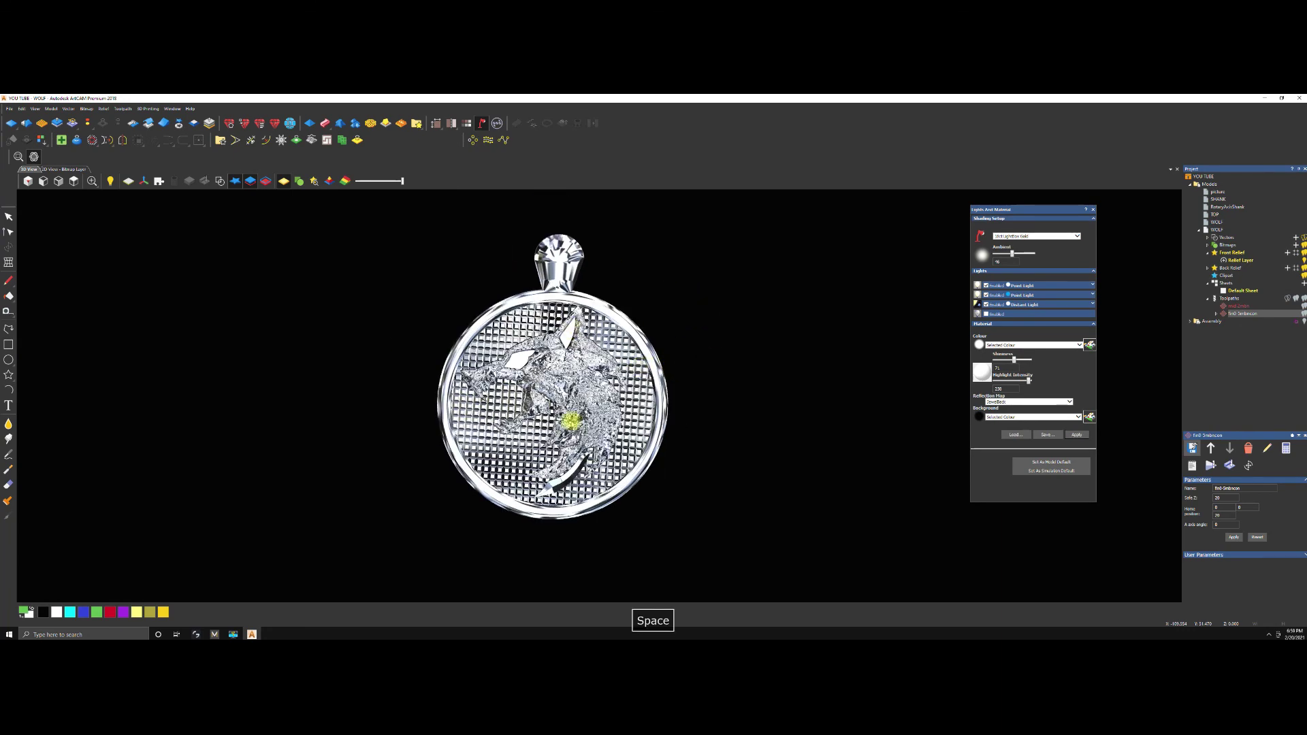
left_click_drag(814, 377, 746, 382)
scroll(735, 396, "down", 2)
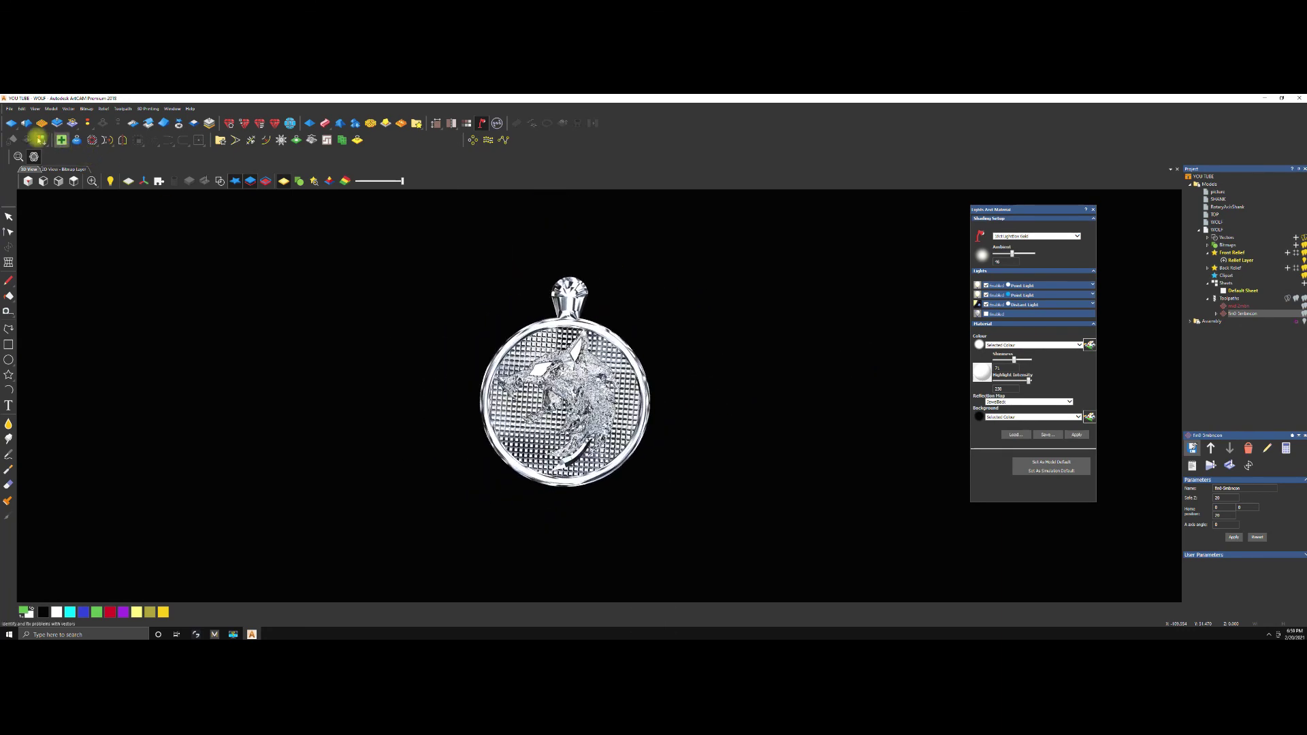
left_click_drag(387, 300, 519, 390)
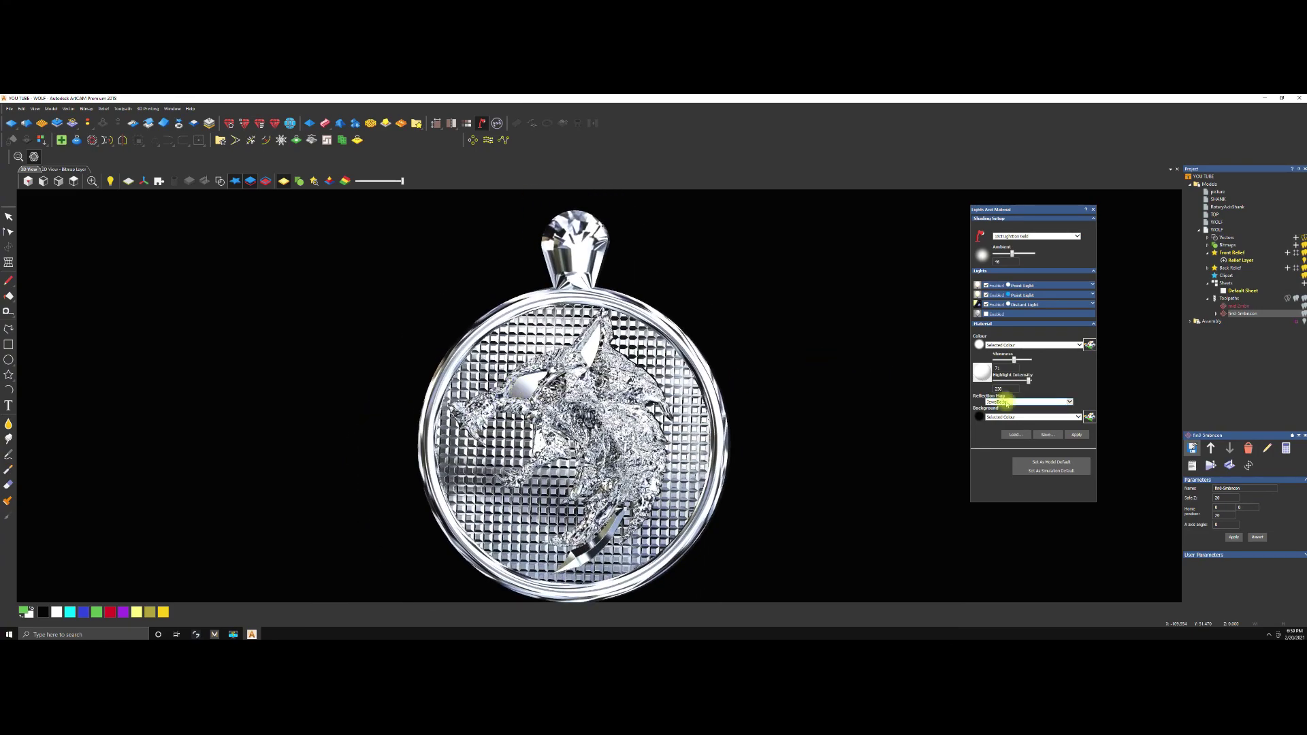
left_click(1076, 434)
scroll(574, 417, "up", 5)
scroll(562, 392, "down", 5)
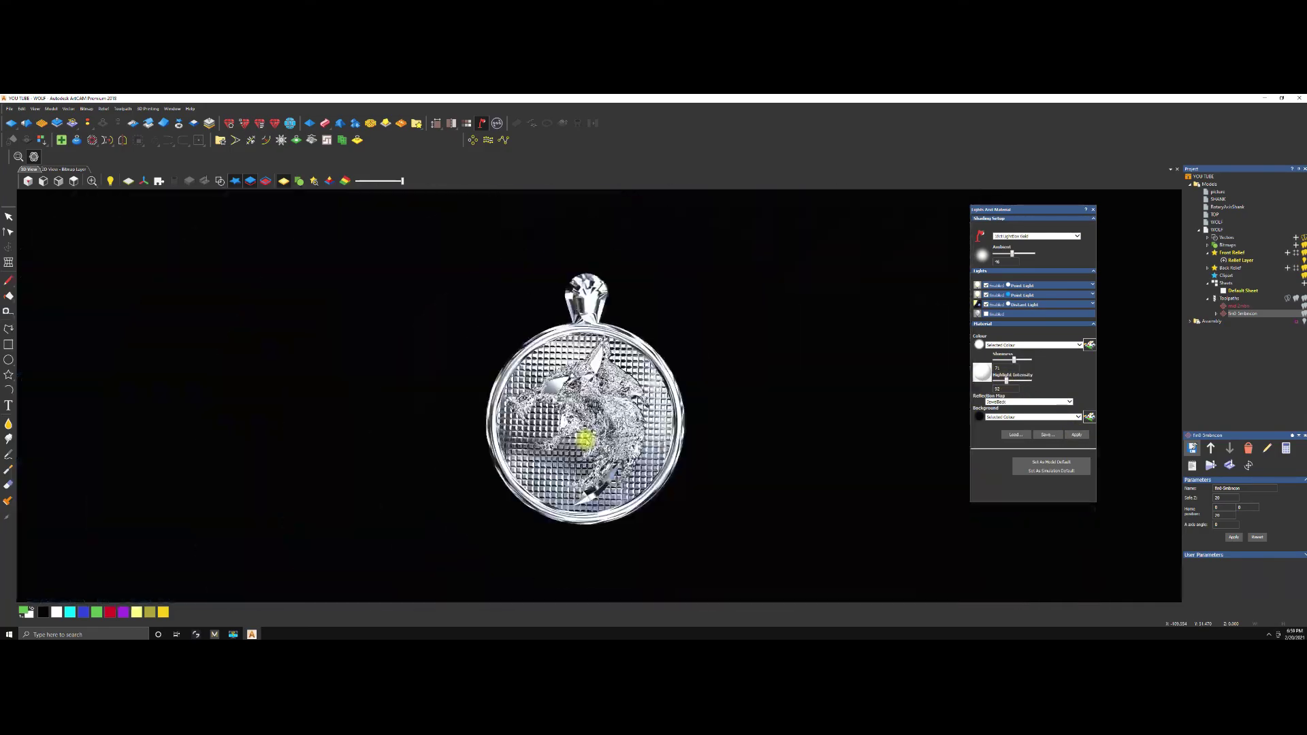
scroll(585, 437, "up", 2)
left_click_drag(585, 436, 567, 359)
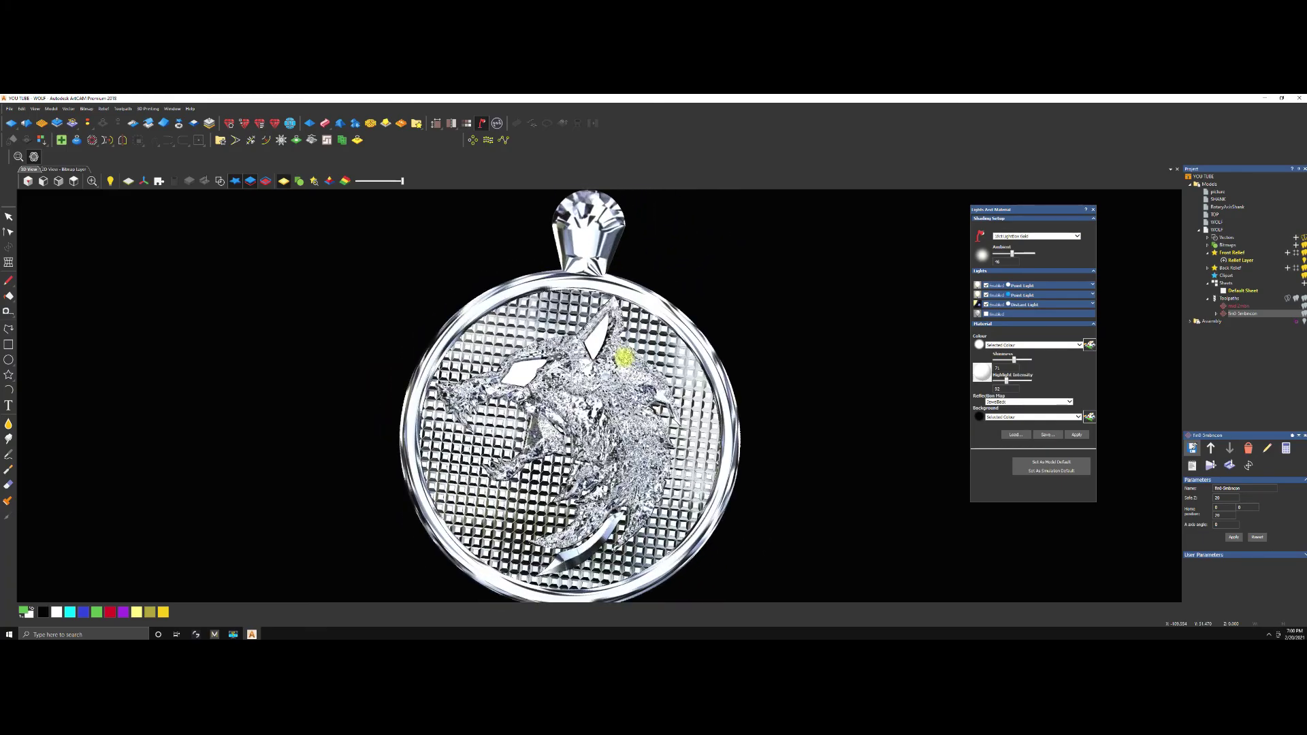
scroll(586, 394, "down", 3)
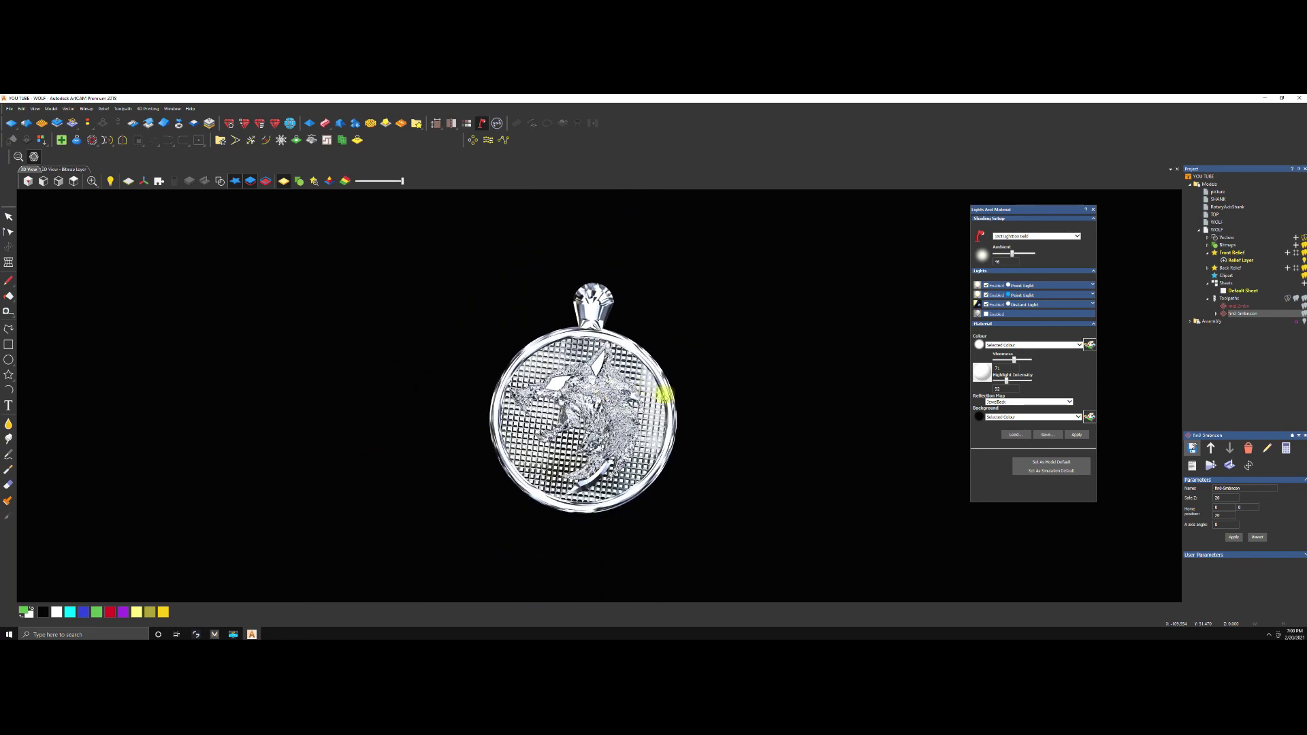